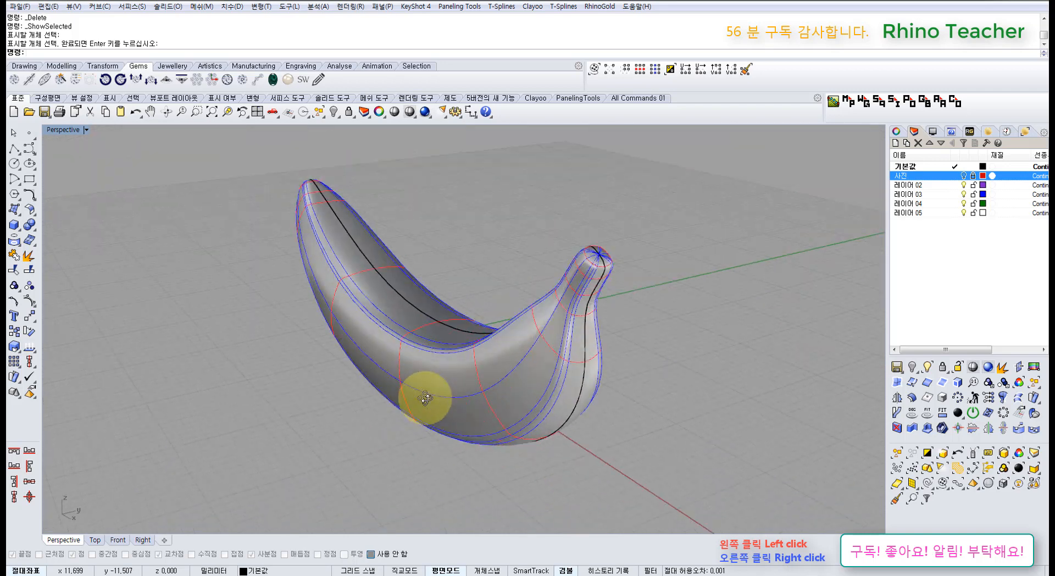
Create a flat four-corner surface from corner points on the ground plane beyond the banana's stem end
{"action": "scroll", "coordinate": [425, 400], "scroll_direction": "up", "scroll_amount": 5}
{"action": "scroll", "coordinate": [456, 384], "scroll_direction": "down", "scroll_amount": 4}
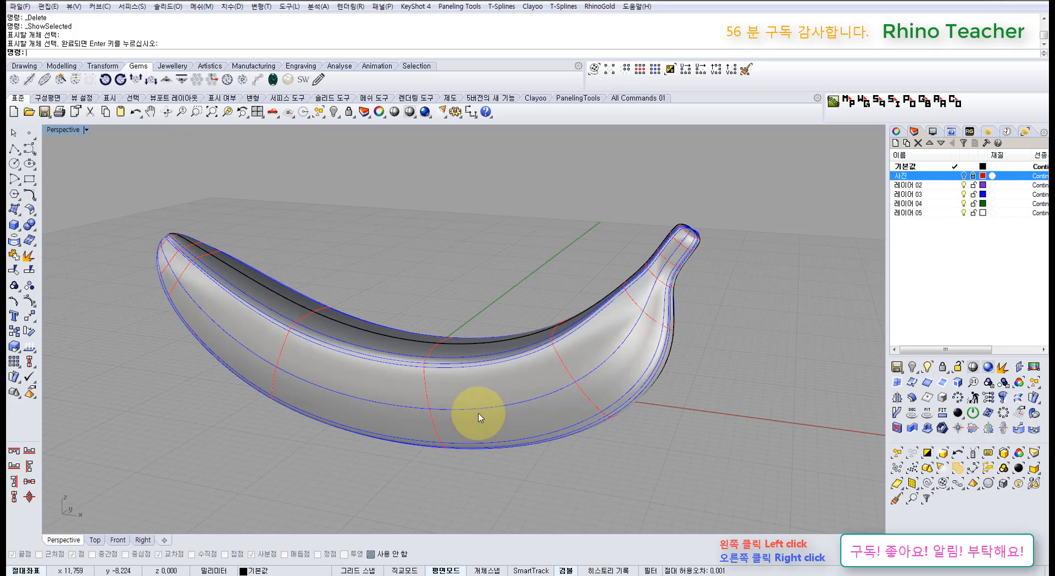
{"action": "right_click_drag", "start_coordinate": [478, 378], "coordinate": [428, 335]}
{"action": "left_click", "coordinate": [12, 209]}
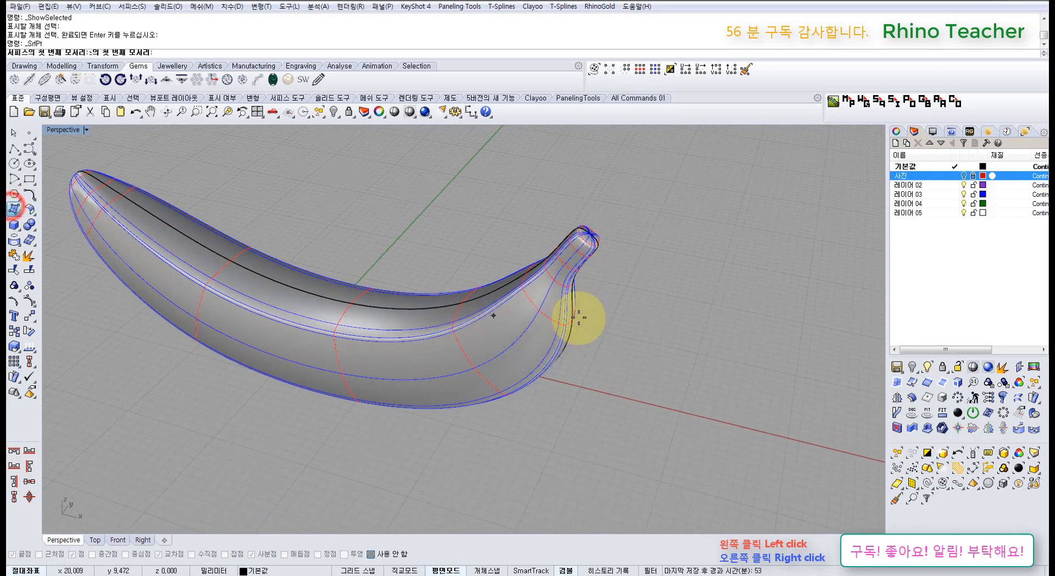
{"action": "right_click_drag", "start_coordinate": [671, 371], "coordinate": [636, 299], "text": "shift"}
{"action": "left_click", "coordinate": [645, 286]}
{"action": "left_click", "coordinate": [554, 435]}
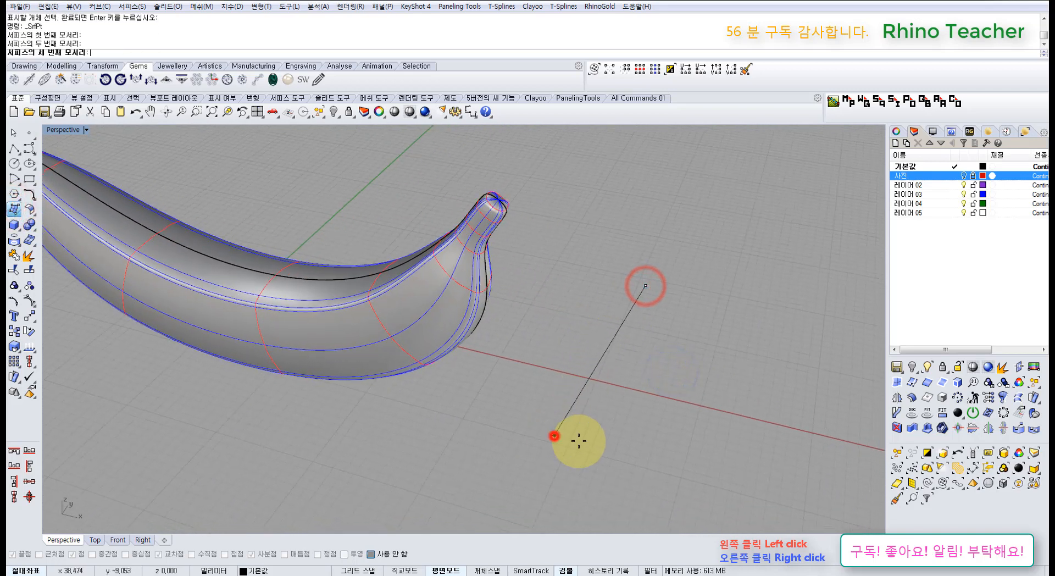
{"action": "left_click", "coordinate": [714, 475]}
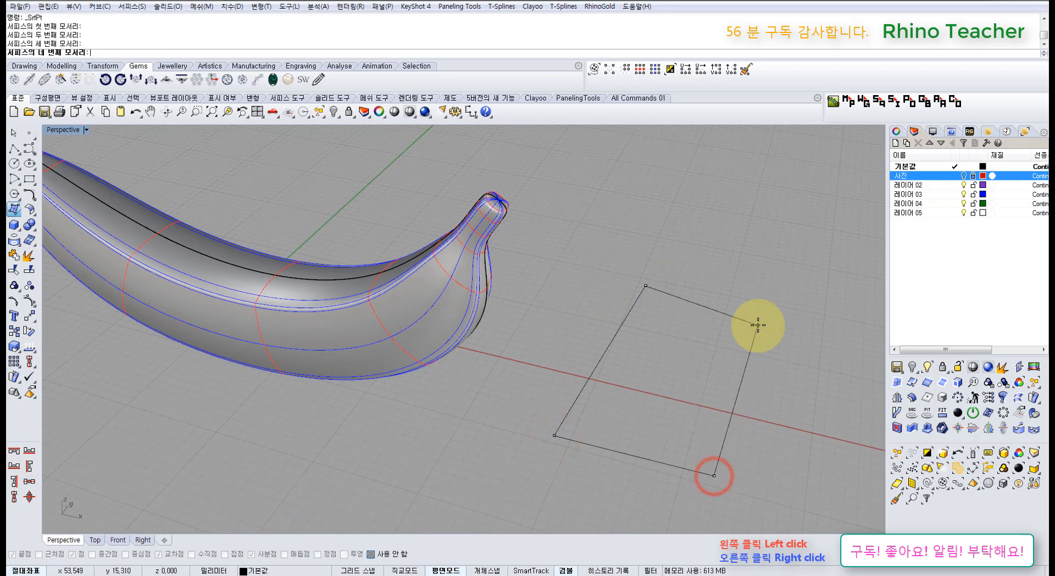
{"action": "left_click", "coordinate": [757, 327]}
Examine the new flat surface and its isocurves from several angles
{"action": "mouse_move", "coordinate": [746, 426]}
{"action": "right_mouse_down"}
{"action": "mouse_move", "coordinate": [713, 375]}
{"action": "mouse_move", "coordinate": [675, 458]}
{"action": "mouse_move", "coordinate": [594, 384]}
{"action": "right_mouse_up"}
{"action": "scroll", "coordinate": [554, 450], "scroll_direction": "up", "scroll_amount": 4}
{"action": "right_click_drag", "start_coordinate": [553, 456], "coordinate": [502, 421]}
{"action": "left_click", "coordinate": [522, 417]}
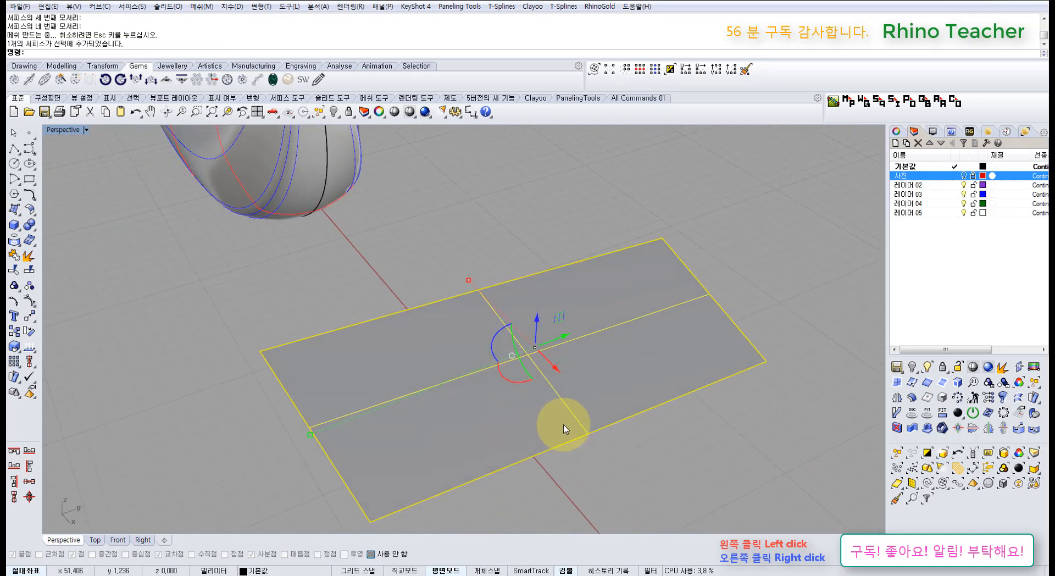
{"action": "left_click", "coordinate": [708, 463]}
{"action": "right_click_drag", "start_coordinate": [642, 436], "coordinate": [514, 423]}
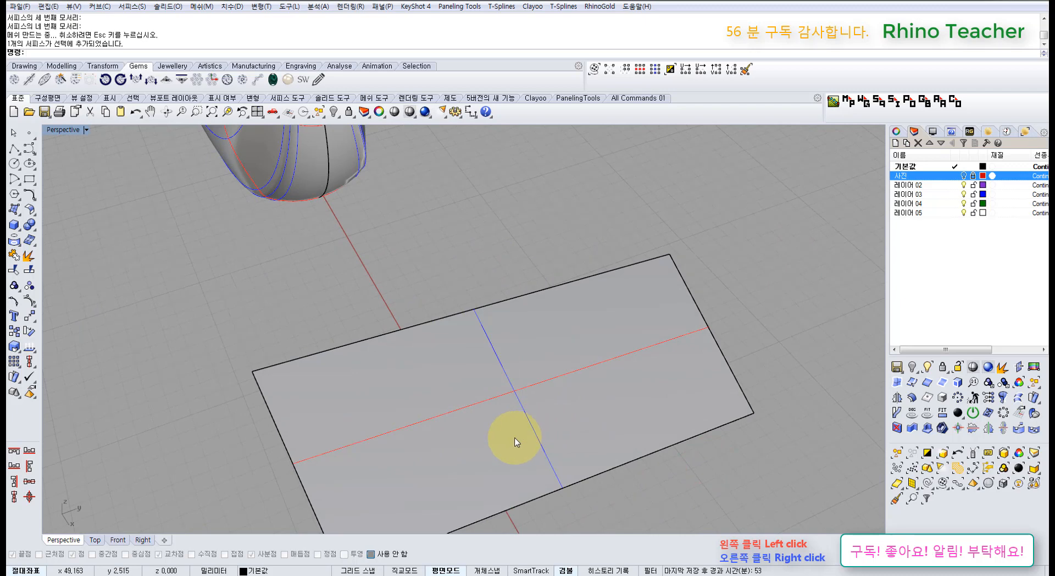
{"action": "right_click_drag", "start_coordinate": [519, 434], "coordinate": [430, 430]}
{"action": "right_click_drag", "start_coordinate": [510, 369], "coordinate": [518, 291]}
{"action": "right_click_drag", "start_coordinate": [650, 386], "coordinate": [577, 379], "text": "shift"}
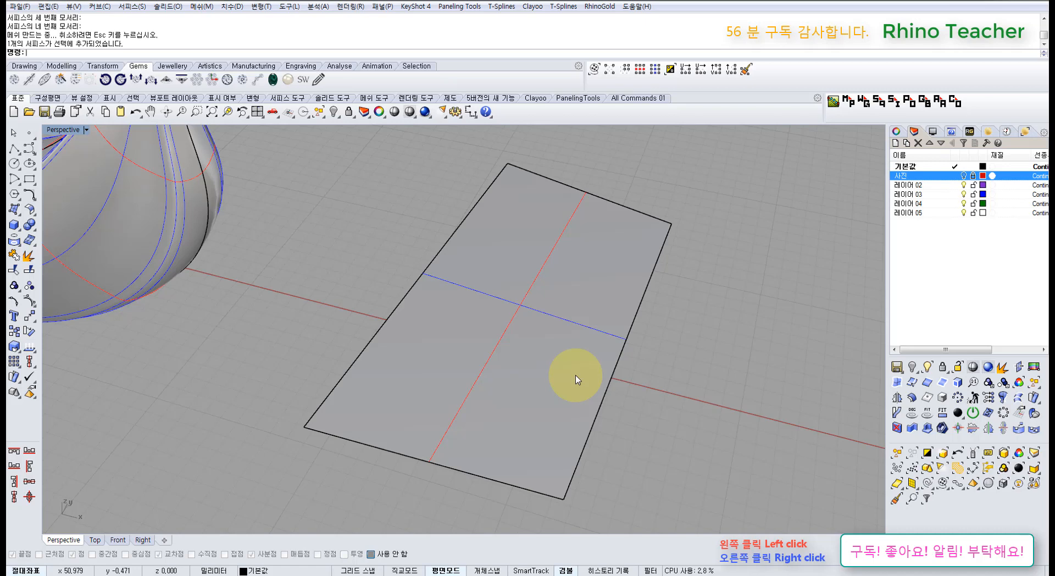
{"action": "right_click_drag", "start_coordinate": [596, 371], "coordinate": [570, 379]}
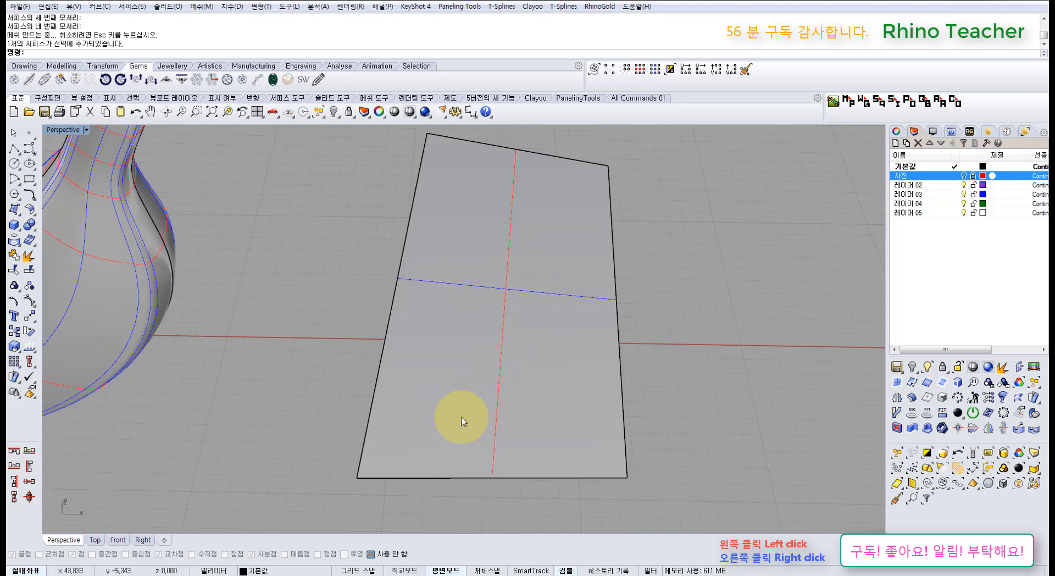
{"action": "right_click_drag", "start_coordinate": [600, 401], "coordinate": [543, 381]}
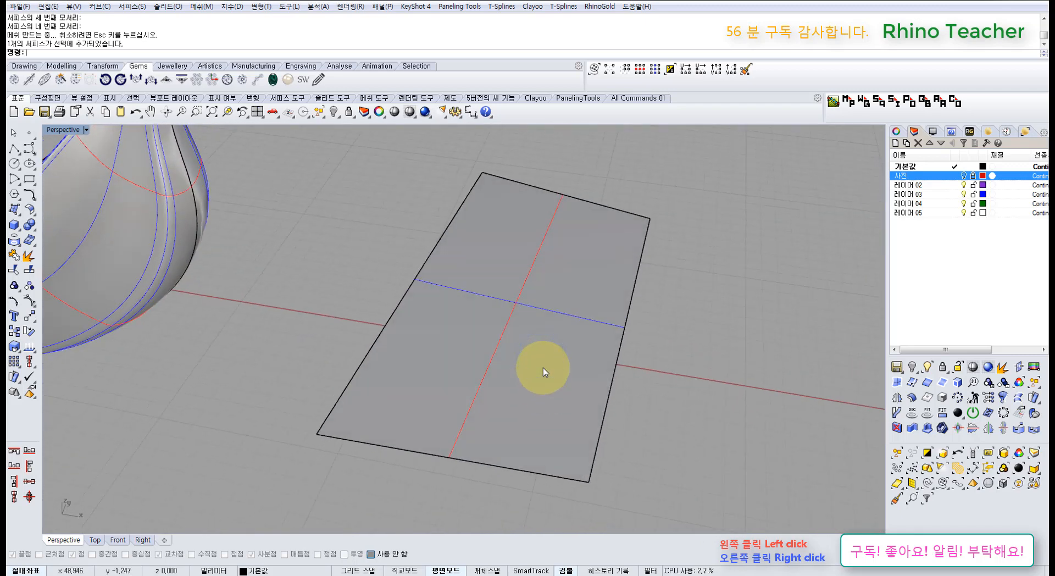
Turn on the control points of the flat surface and view it from its long side
{"action": "left_click", "coordinate": [541, 371]}
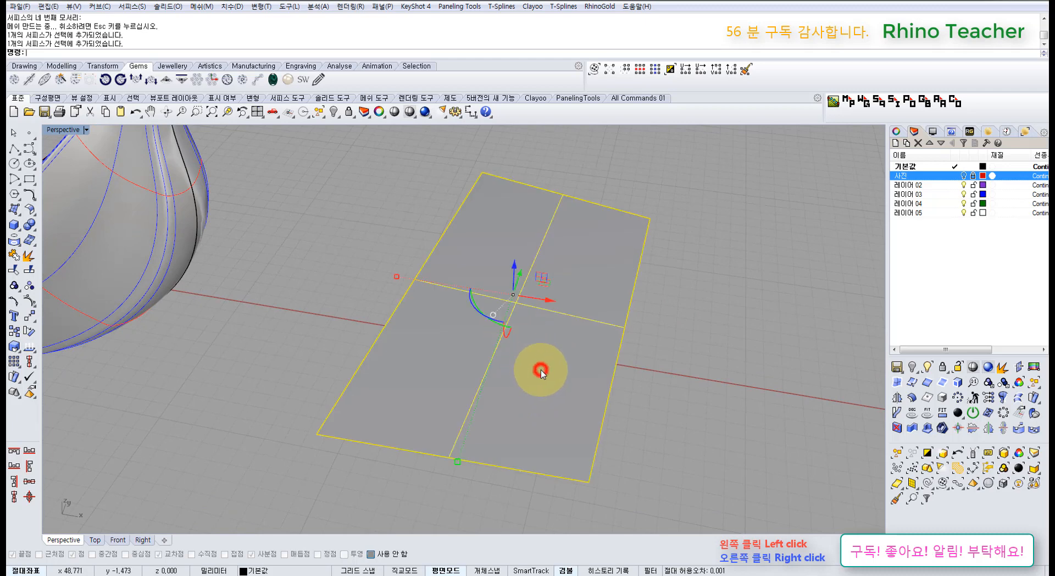
{"action": "key", "text": "F10"}
{"action": "right_click_drag", "start_coordinate": [487, 321], "coordinate": [377, 369]}
{"action": "right_click_drag", "start_coordinate": [495, 395], "coordinate": [490, 364]}
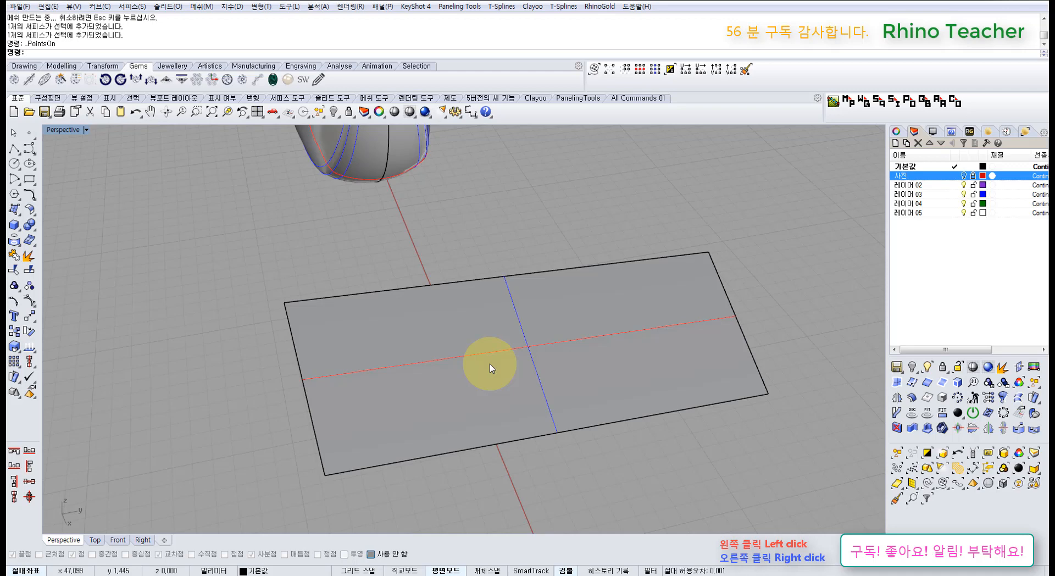
Inspect the flat surface's edges and centre isocurves from above and from oblique angles
{"action": "left_click", "coordinate": [517, 348]}
{"action": "right_click_drag", "start_coordinate": [489, 406], "coordinate": [516, 401]}
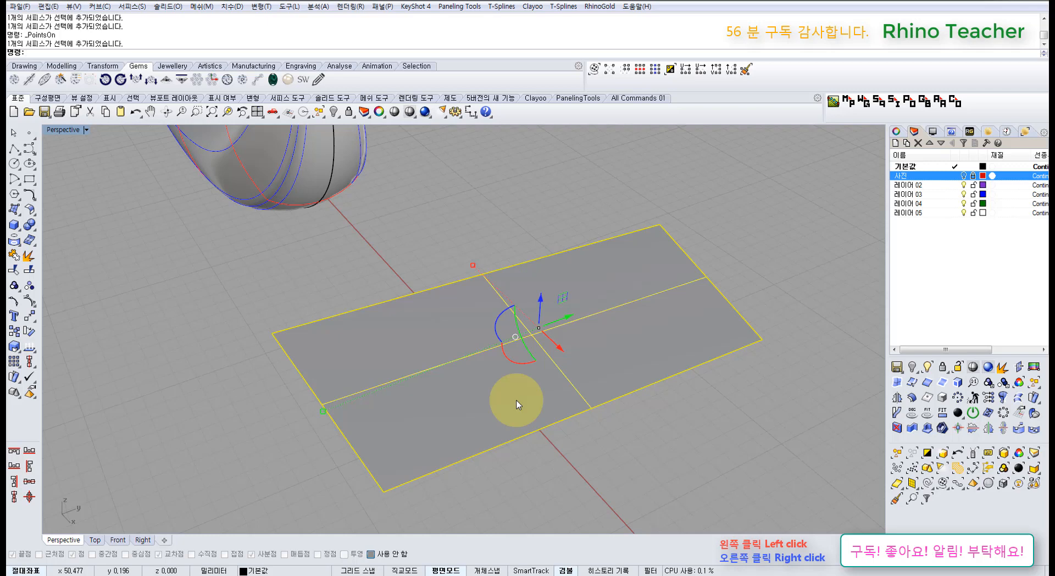
{"action": "right_click_drag", "start_coordinate": [551, 390], "coordinate": [572, 401]}
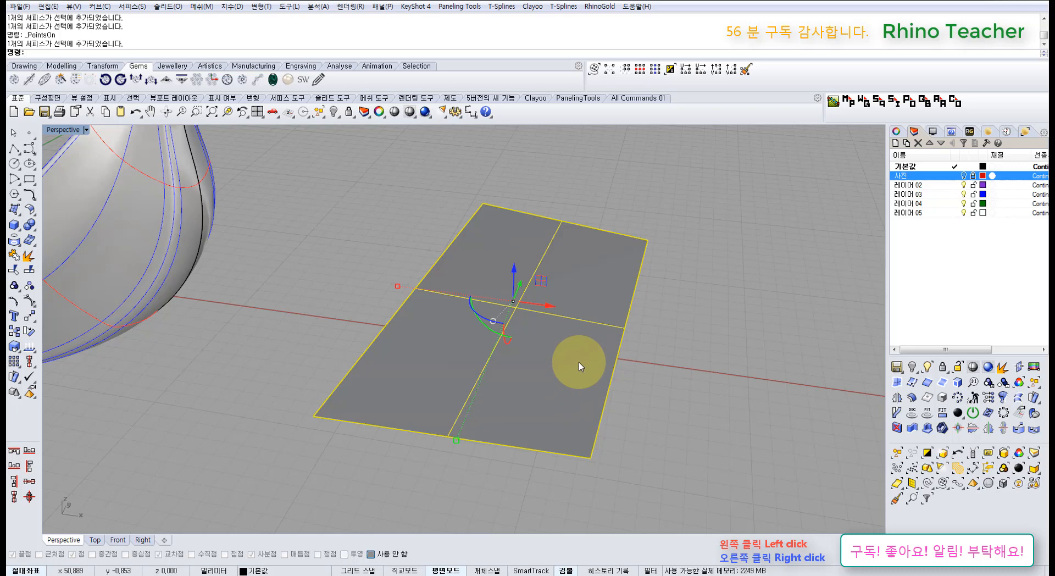
{"action": "right_click_drag", "start_coordinate": [558, 371], "coordinate": [466, 480]}
{"action": "left_click", "coordinate": [469, 480]}
{"action": "right_click_drag", "start_coordinate": [428, 376], "coordinate": [358, 371]}
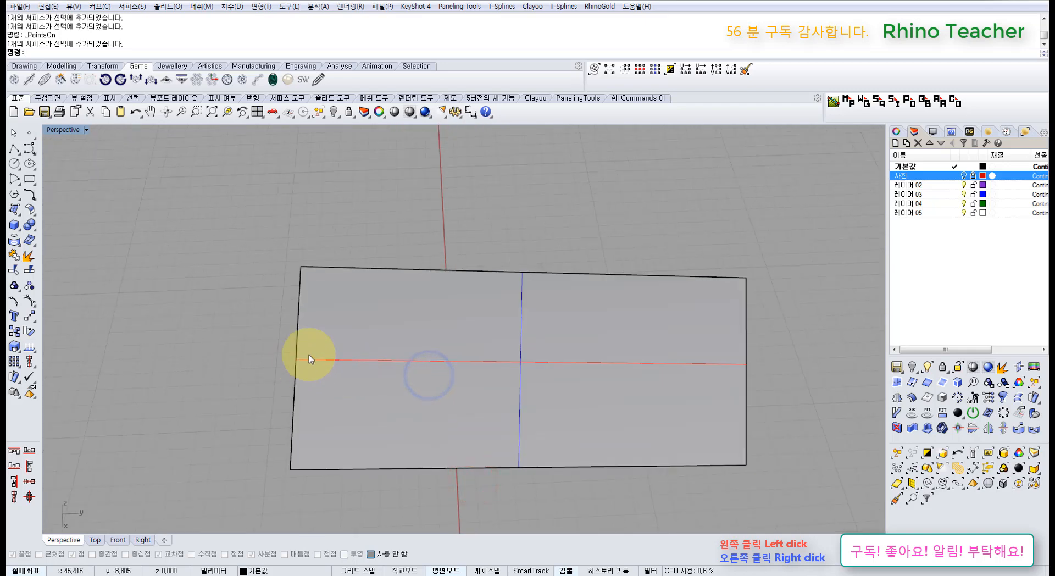
{"action": "right_click_drag", "start_coordinate": [526, 347], "coordinate": [446, 270]}
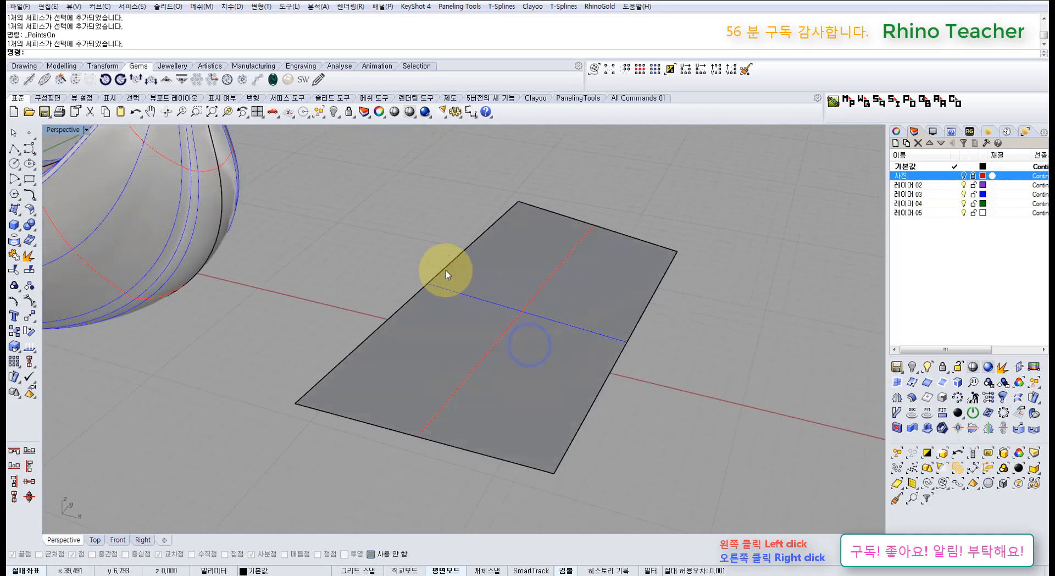
{"action": "right_click_drag", "start_coordinate": [511, 331], "coordinate": [63, 174]}
Place a single point object on the flat surface near its lengthwise centre isocurve
{"action": "left_click", "coordinate": [14, 147]}
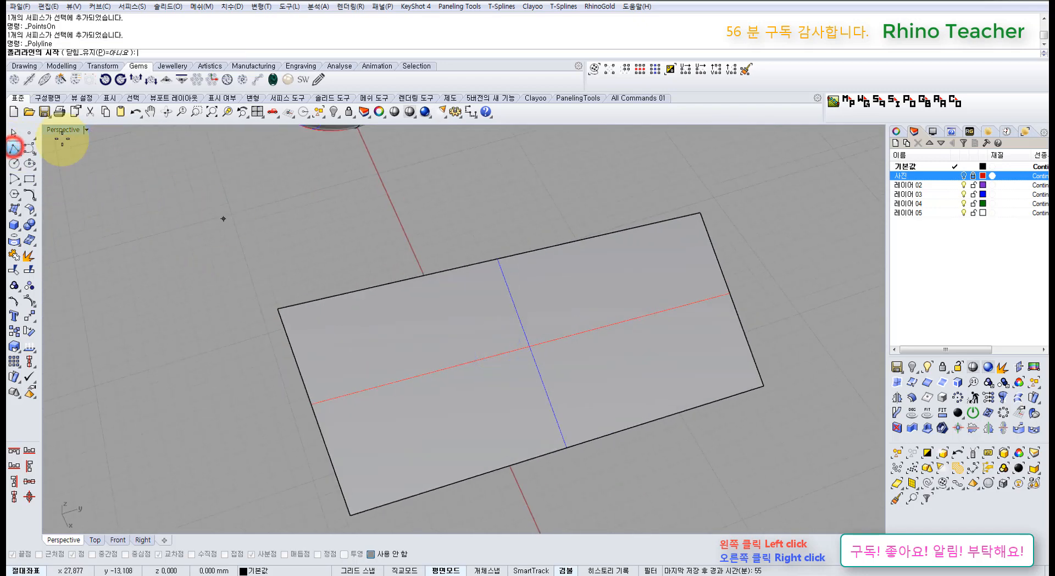
{"action": "left_click", "coordinate": [30, 132]}
{"action": "left_click", "coordinate": [427, 367]}
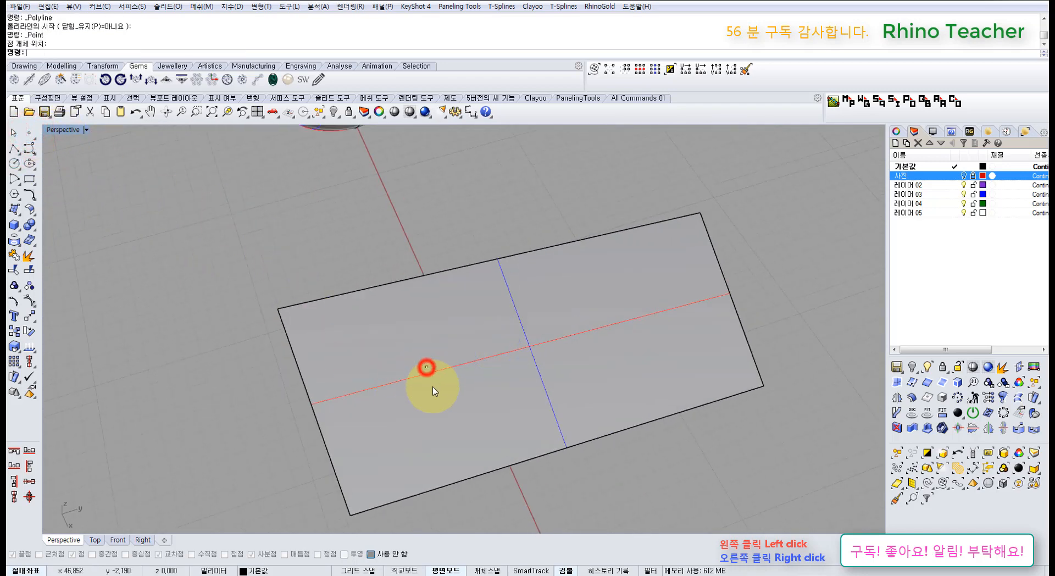
{"action": "right_click_drag", "start_coordinate": [436, 369], "coordinate": [435, 350]}
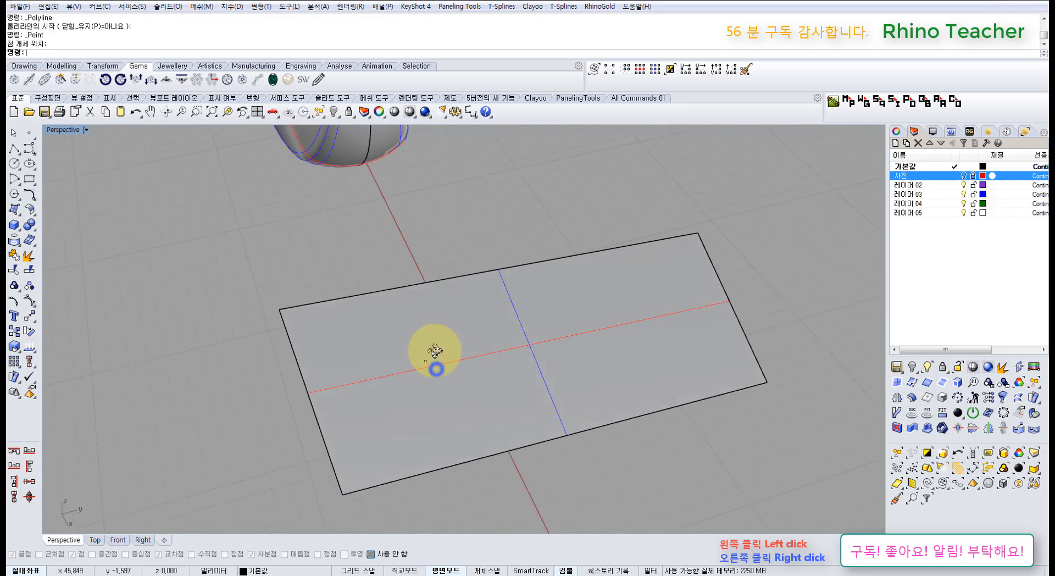
{"action": "scroll", "coordinate": [431, 351], "scroll_direction": "up", "scroll_amount": 5}
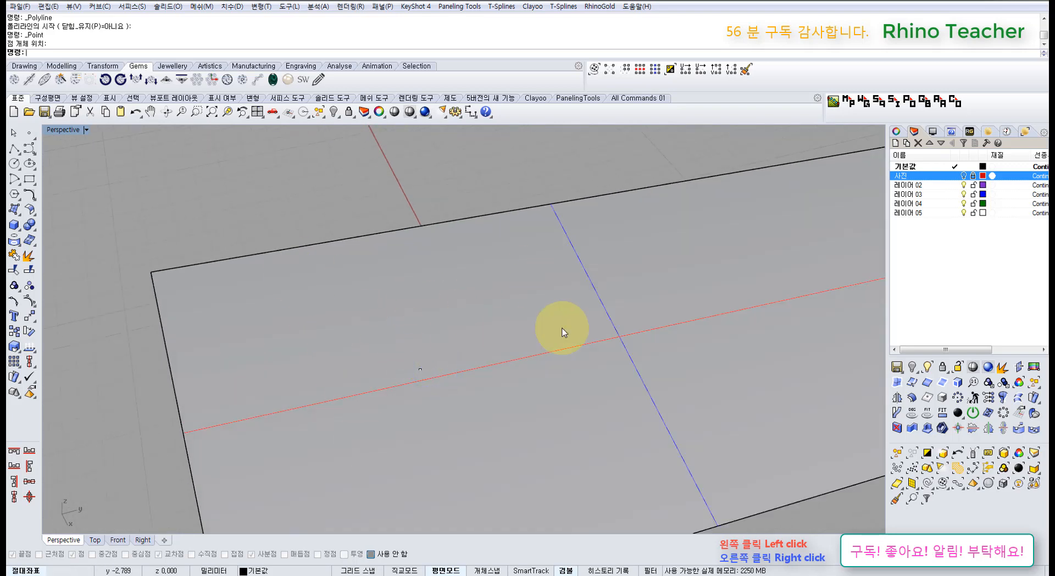
Raise the point object about 3.15 mm vertically above the flat surface and delete it
{"action": "left_click", "coordinate": [462, 373]}
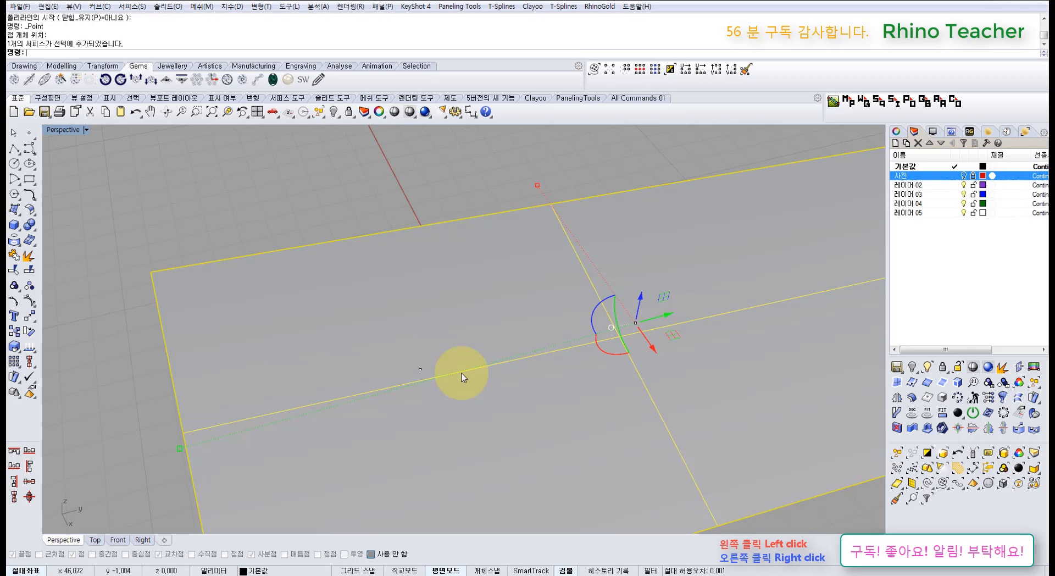
{"action": "left_click_drag", "start_coordinate": [364, 228], "coordinate": [458, 395]}
{"action": "right_click_drag", "start_coordinate": [486, 380], "coordinate": [489, 298]}
{"action": "left_click_drag", "start_coordinate": [476, 311], "coordinate": [476, 190]}
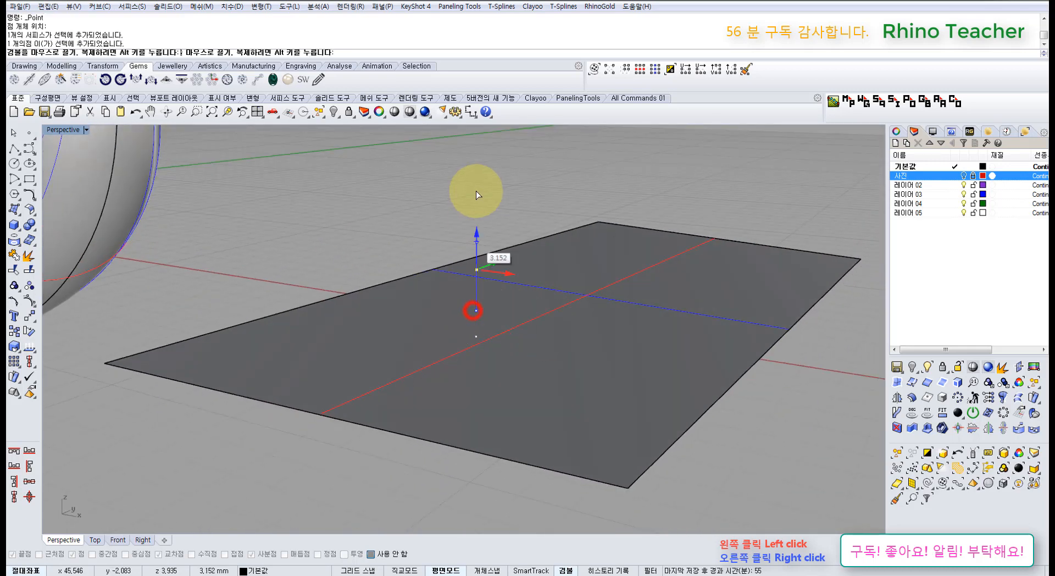
{"action": "key", "text": "Delete"}
Check the flat surface's normal direction with the Dir command in the Perspective and Front views
{"action": "mouse_move", "coordinate": [575, 285]}
{"action": "right_mouse_down"}
{"action": "mouse_move", "coordinate": [496, 348]}
{"action": "mouse_move", "coordinate": [542, 395]}
{"action": "right_mouse_up"}
{"action": "scroll", "coordinate": [546, 396], "scroll_direction": "down", "scroll_amount": 3}
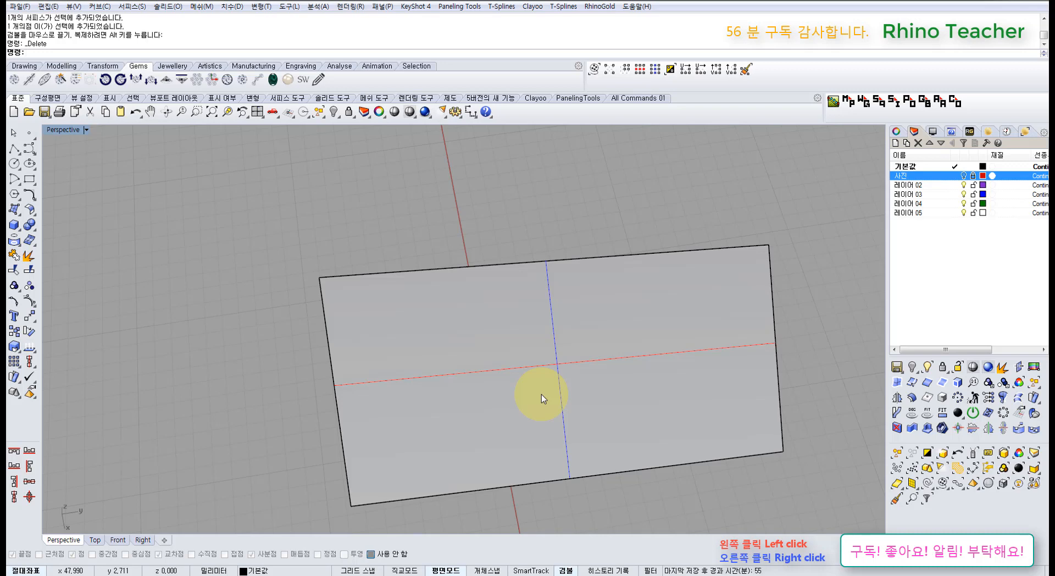
{"action": "left_click", "coordinate": [537, 389]}
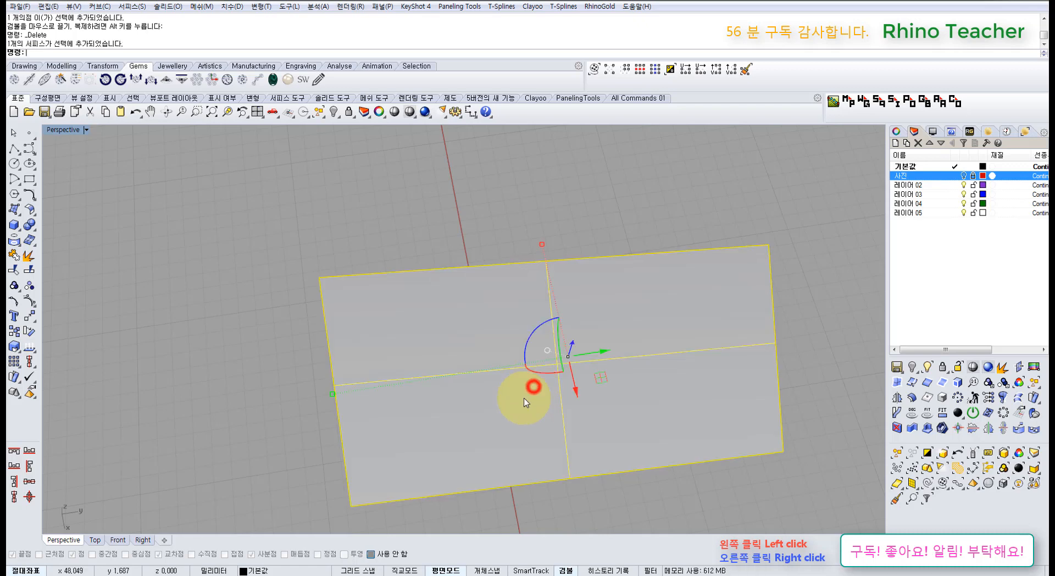
{"action": "right_click_drag", "start_coordinate": [530, 393], "coordinate": [560, 333]}
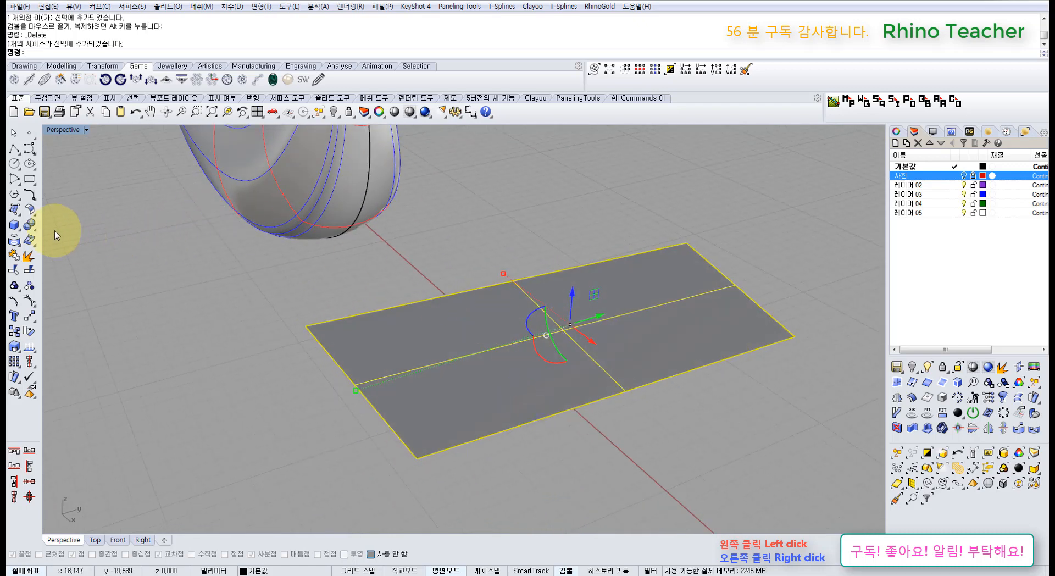
{"action": "left_click", "coordinate": [30, 195]}
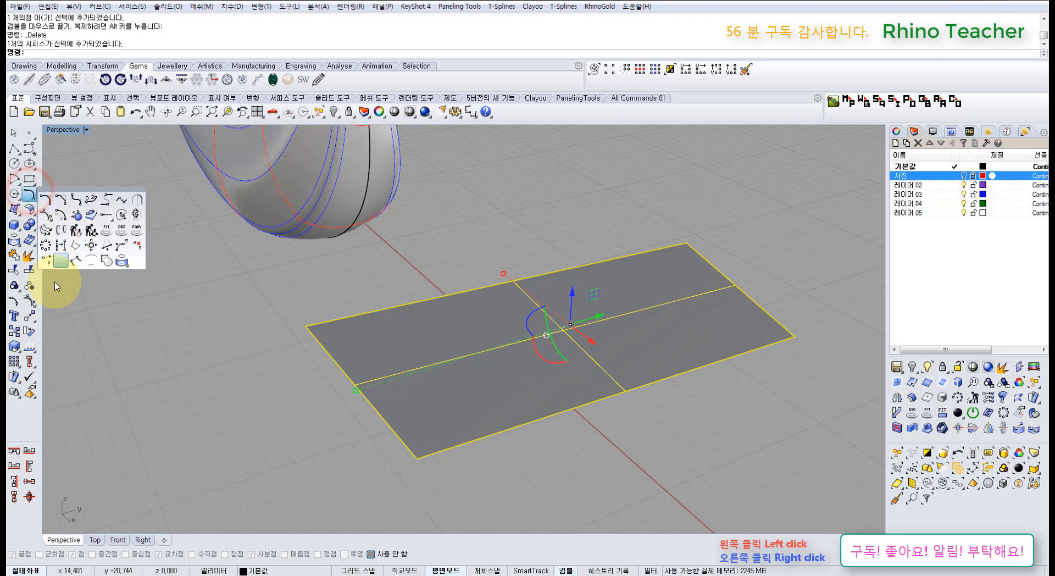
{"action": "left_click", "coordinate": [30, 348]}
{"action": "right_click_drag", "start_coordinate": [327, 372], "coordinate": [394, 332]}
{"action": "key", "text": "ctrl+F2"}
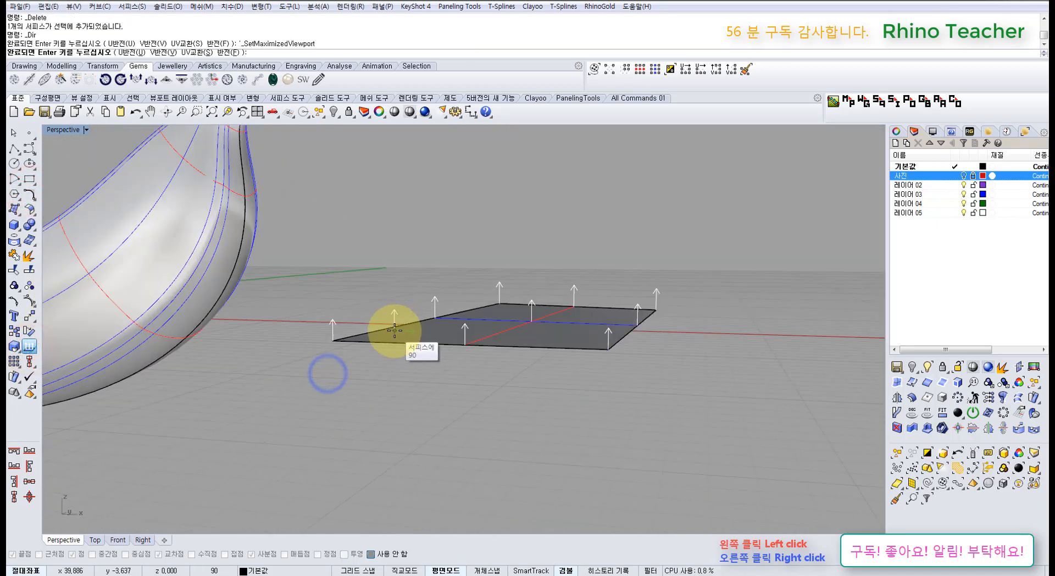
{"action": "scroll", "coordinate": [719, 386], "scroll_direction": "up", "scroll_amount": 8}
{"action": "right_click_drag", "start_coordinate": [714, 387], "coordinate": [593, 417]}
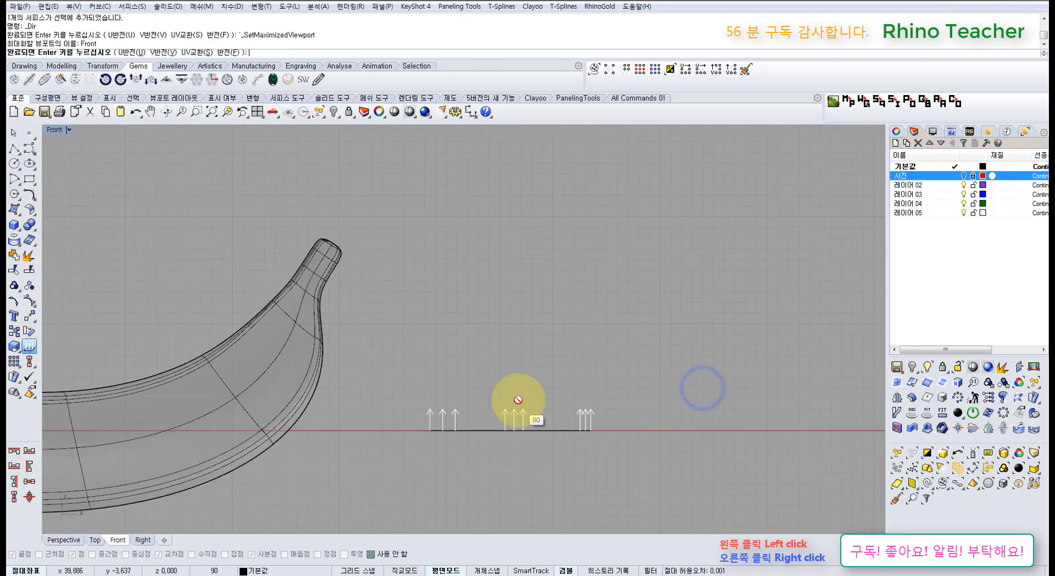
{"action": "right_click_drag", "start_coordinate": [515, 409], "coordinate": [461, 419]}
{"action": "key", "text": "ctrl+F4"}
{"action": "right_click_drag", "start_coordinate": [521, 371], "coordinate": [462, 425]}
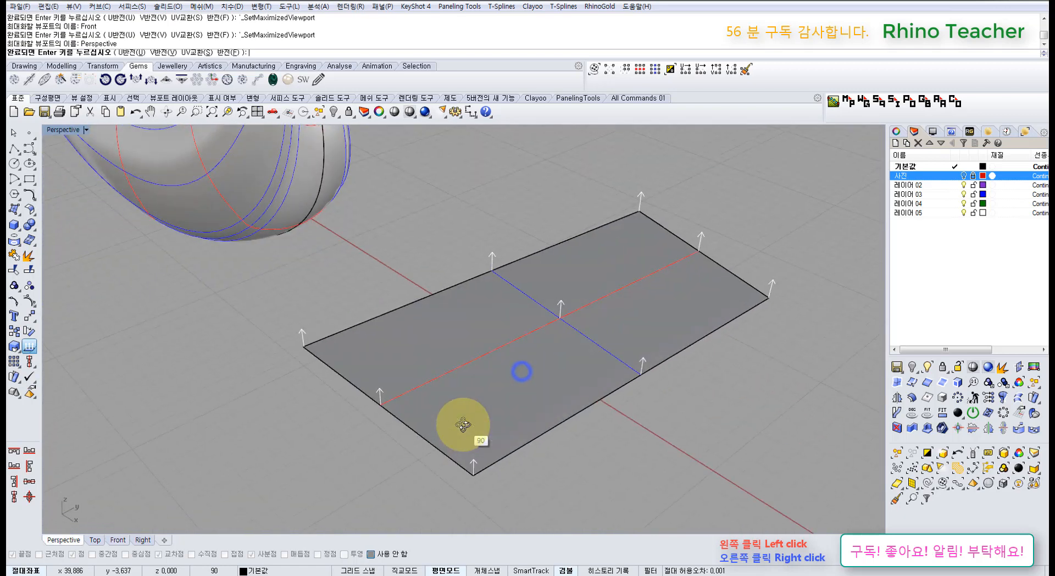
{"action": "right_click", "coordinate": [521, 380]}
{"action": "right_click_drag", "start_coordinate": [550, 360], "coordinate": [483, 345]}
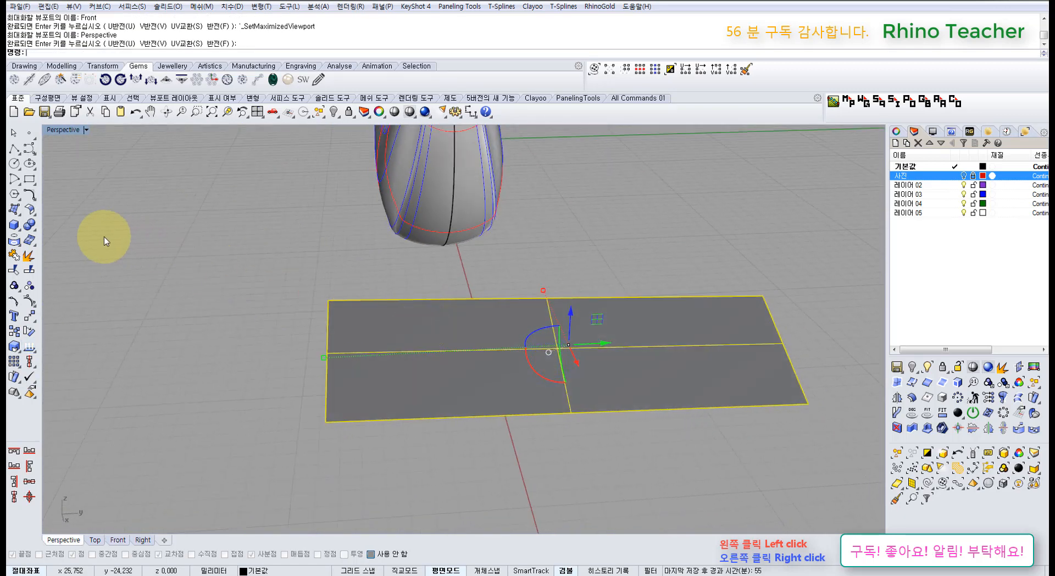
{"action": "left_click", "coordinate": [28, 189]}
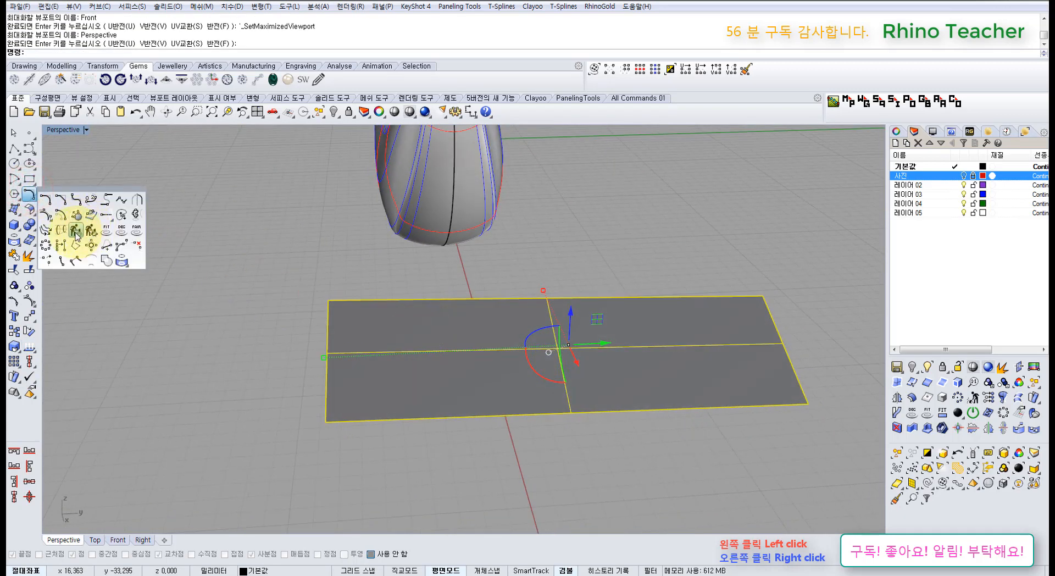
{"action": "left_click", "coordinate": [75, 232]}
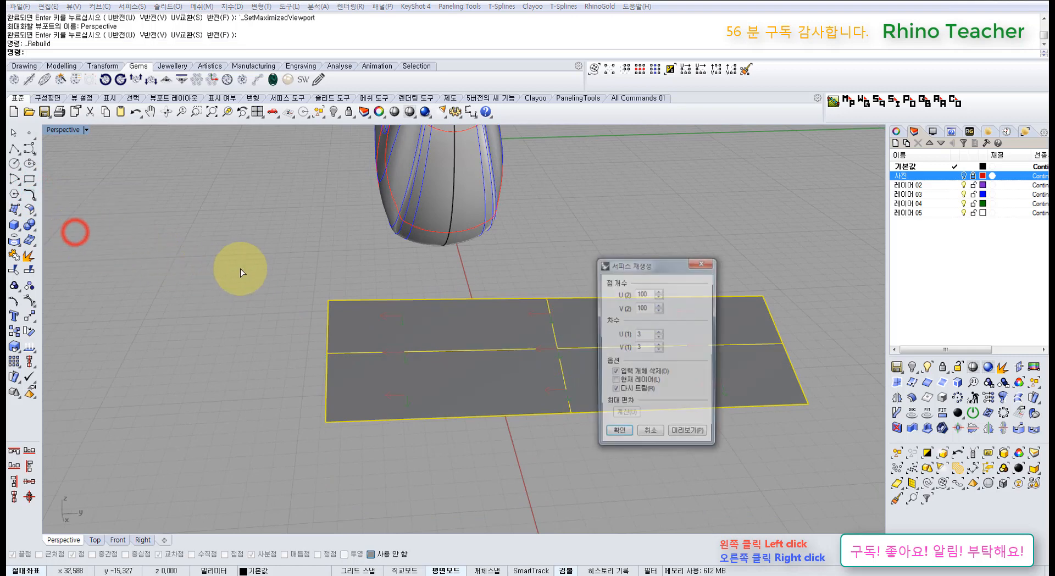
{"action": "left_click", "coordinate": [650, 430]}
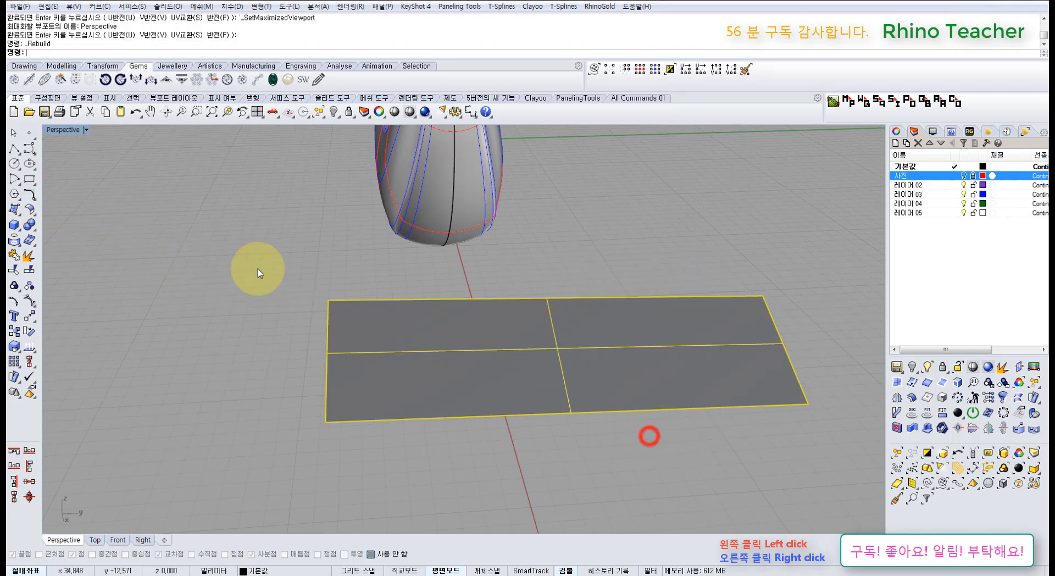
Change the flat surface's degree to 3 in both U and V and turn on its control points
{"action": "left_click", "coordinate": [29, 193]}
{"action": "left_click", "coordinate": [121, 232]}
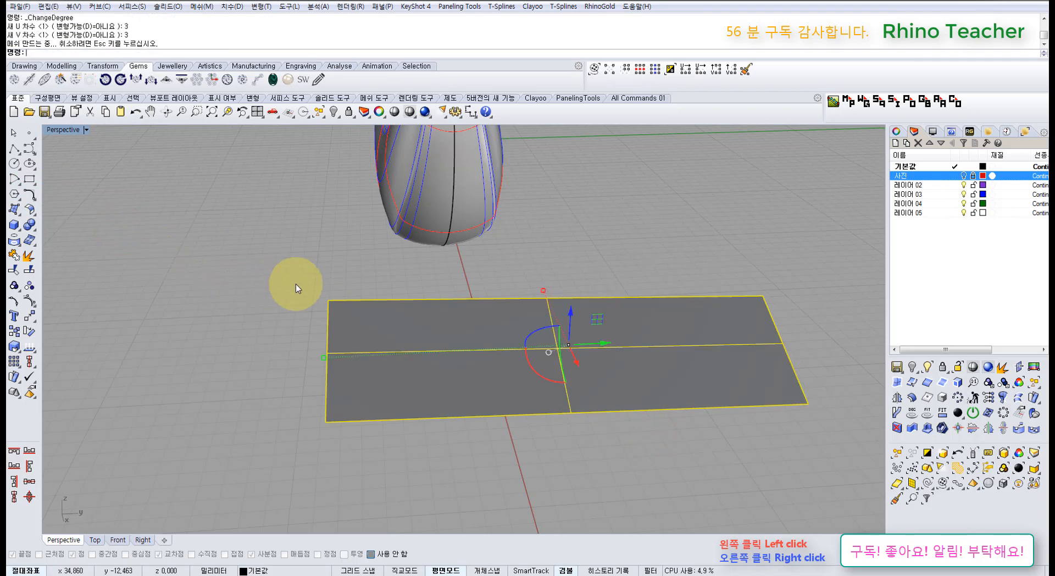
{"action": "key", "text": "F10"}
Select the two middle rows of control points across the surface and move them slightly upward to arch it
{"action": "left_click_drag", "start_coordinate": [446, 272], "coordinate": [639, 452]}
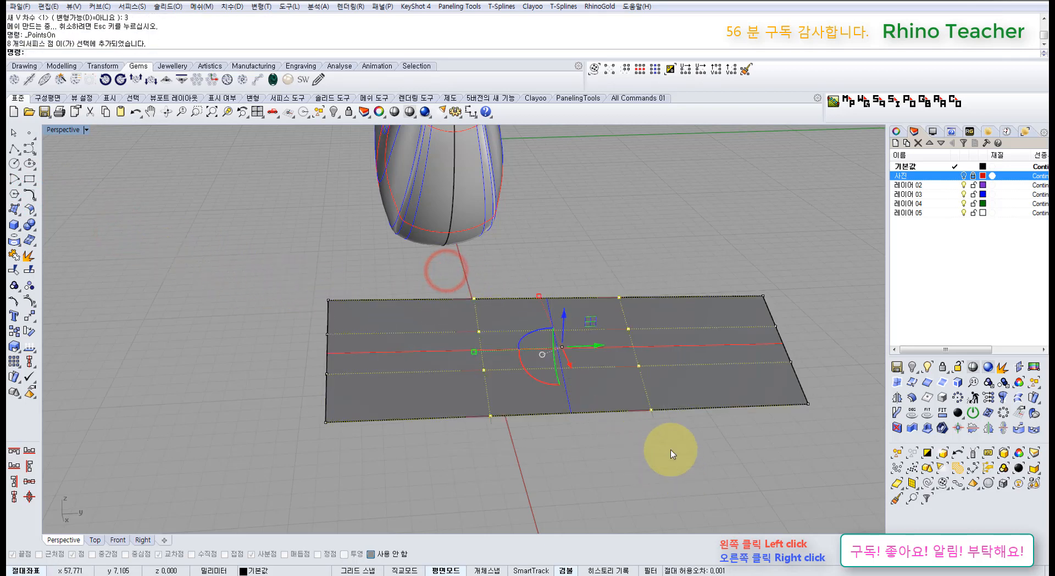
{"action": "right_click_drag", "start_coordinate": [580, 361], "coordinate": [563, 299]}
{"action": "left_click_drag", "start_coordinate": [563, 299], "coordinate": [558, 291]}
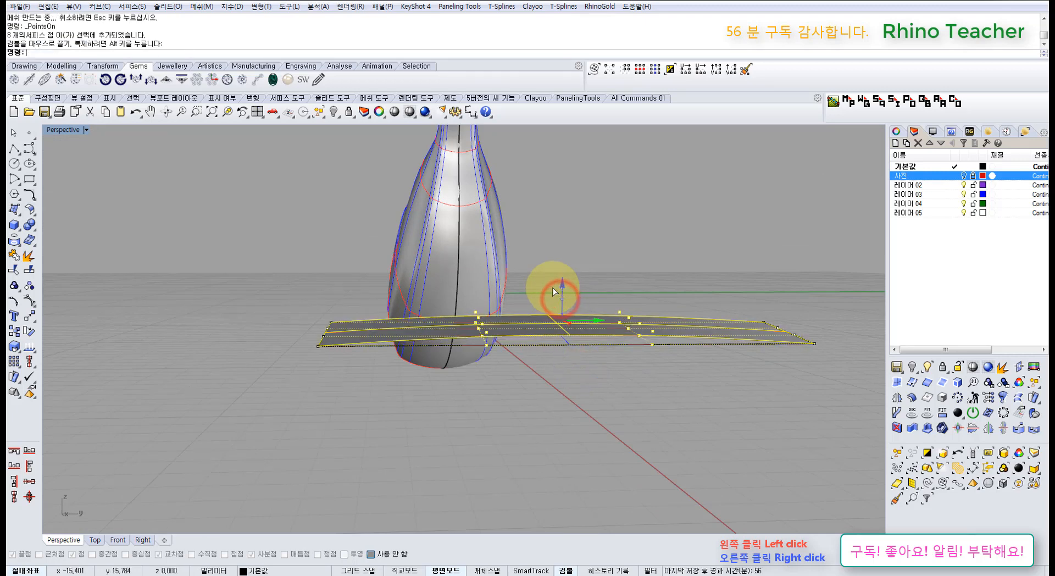
Undo the last control-point move on the surface and turn its control points off
{"action": "right_click_drag", "start_coordinate": [500, 291], "coordinate": [510, 368]}
{"action": "key", "text": "ctrl+z"}
{"action": "right_click_drag", "start_coordinate": [525, 420], "coordinate": [514, 377]}
{"action": "key", "text": "Escape"}
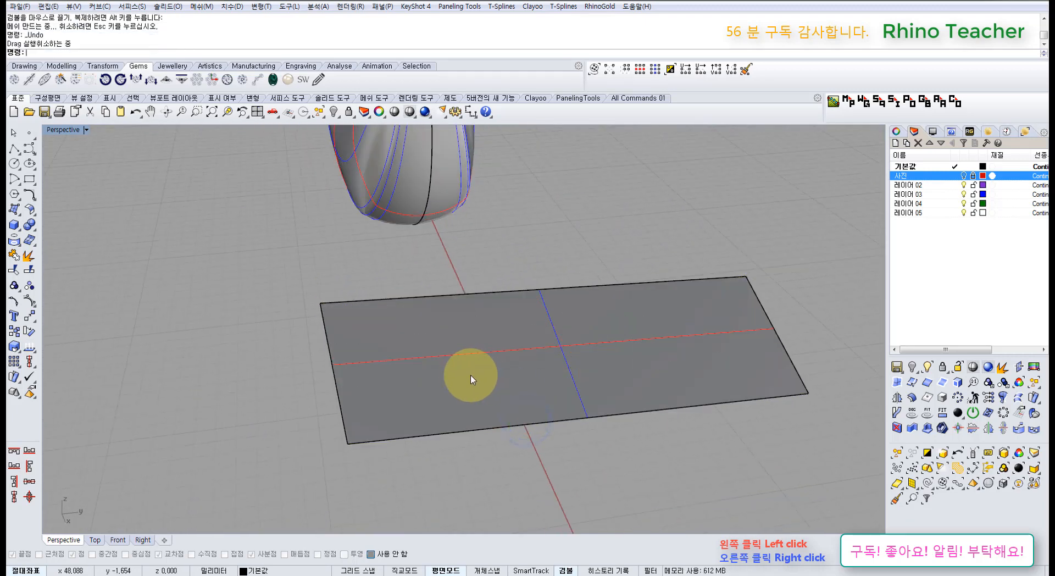
Turn on the flat surface's control points and open the MoveUVN settings clear of the surface
{"action": "left_click", "coordinate": [472, 371]}
{"action": "key", "text": "F10"}
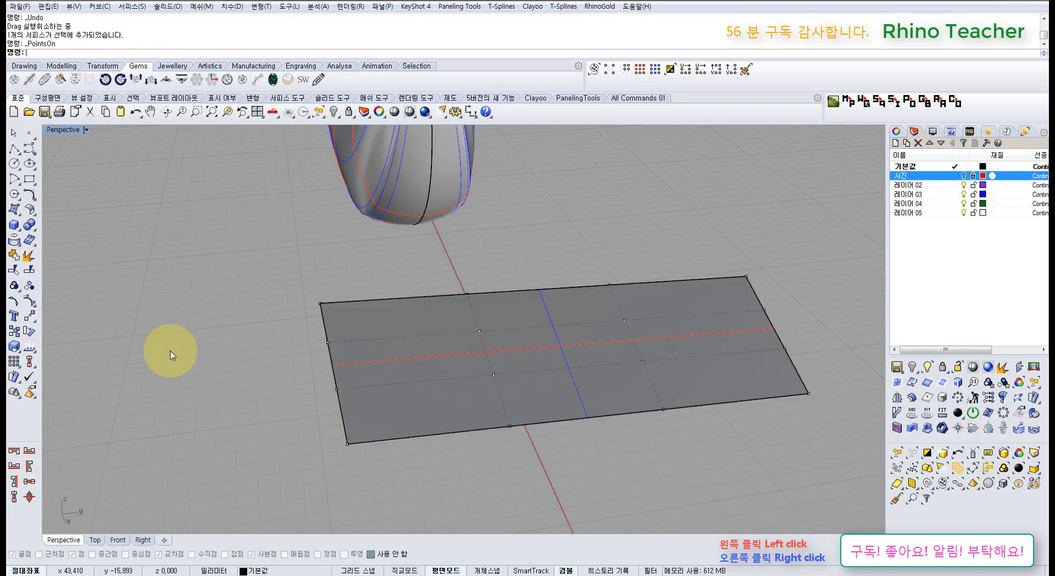
{"action": "left_click", "coordinate": [29, 301]}
{"action": "left_click_drag", "start_coordinate": [59, 294], "coordinate": [137, 281]}
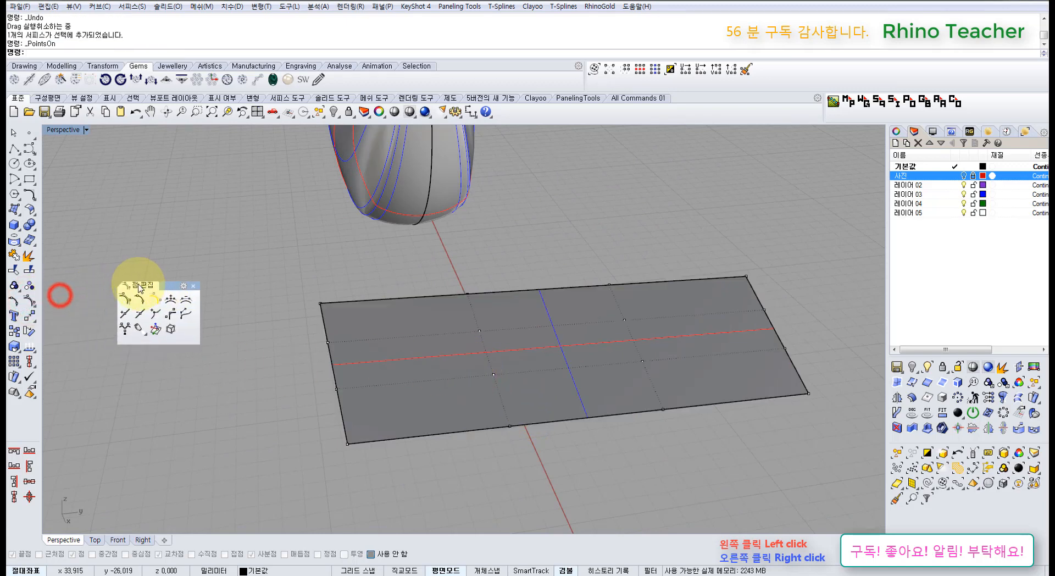
{"action": "left_click", "coordinate": [155, 328]}
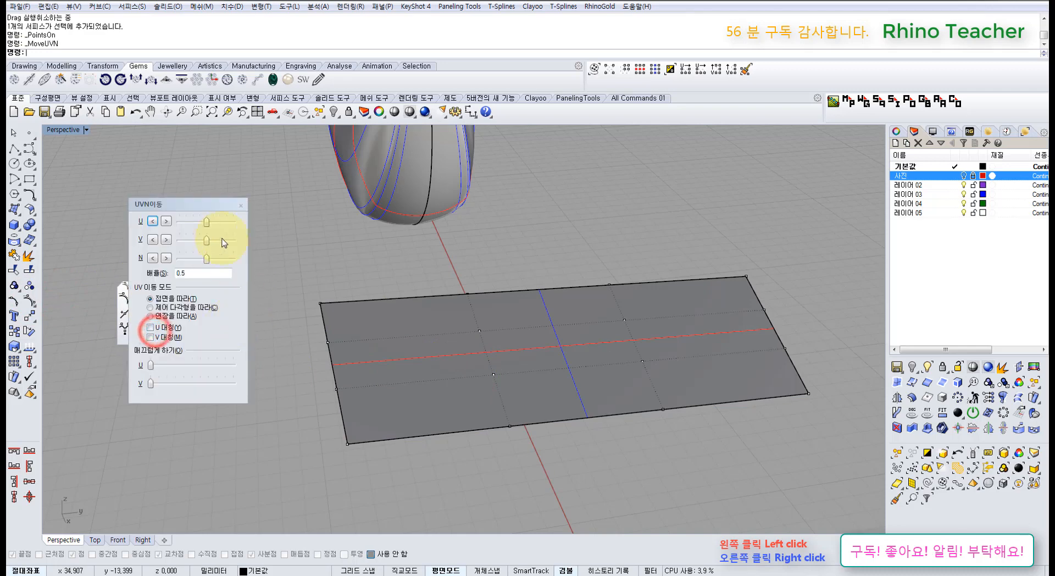
{"action": "left_click_drag", "start_coordinate": [202, 200], "coordinate": [216, 254]}
{"action": "left_click", "coordinate": [191, 286]}
{"action": "left_click", "coordinate": [291, 247]}
{"action": "right_click_drag", "start_coordinate": [318, 323], "coordinate": [312, 308]}
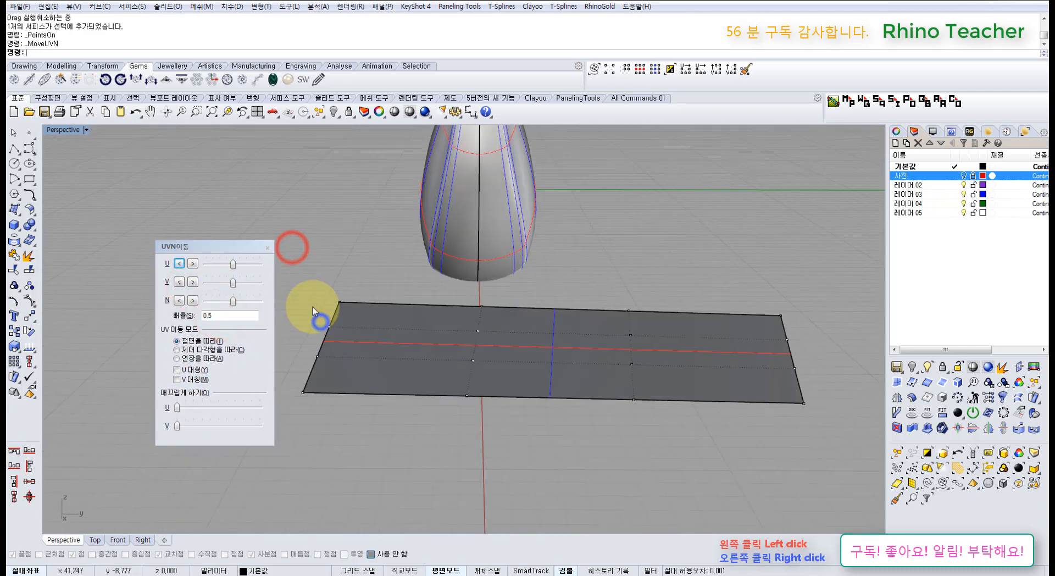
Select the two middle crosswise rows of control points and move them in the positive N direction with MoveUVN
{"action": "right_click_drag", "start_coordinate": [456, 323], "coordinate": [463, 341]}
{"action": "left_click_drag", "start_coordinate": [456, 279], "coordinate": [690, 495]}
{"action": "right_click_drag", "start_coordinate": [579, 394], "coordinate": [371, 330]}
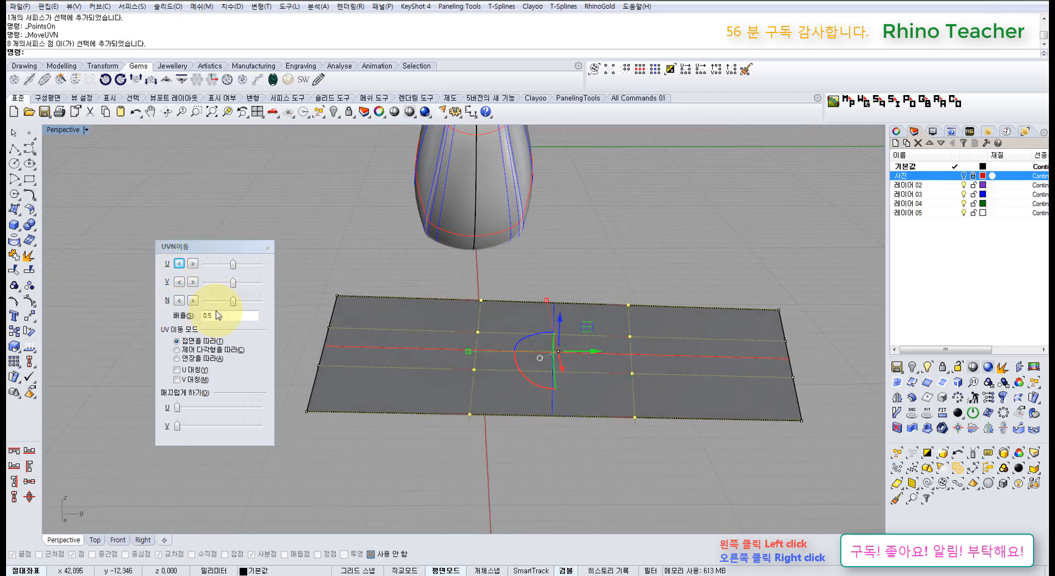
{"action": "left_click_drag", "start_coordinate": [232, 301], "coordinate": [306, 311]}
Select the four inner control points, set the MoveUVN scale to 1, and shift them back and forth along U
{"action": "right_click_drag", "start_coordinate": [493, 329], "coordinate": [479, 373]}
{"action": "left_click_drag", "start_coordinate": [455, 316], "coordinate": [678, 428]}
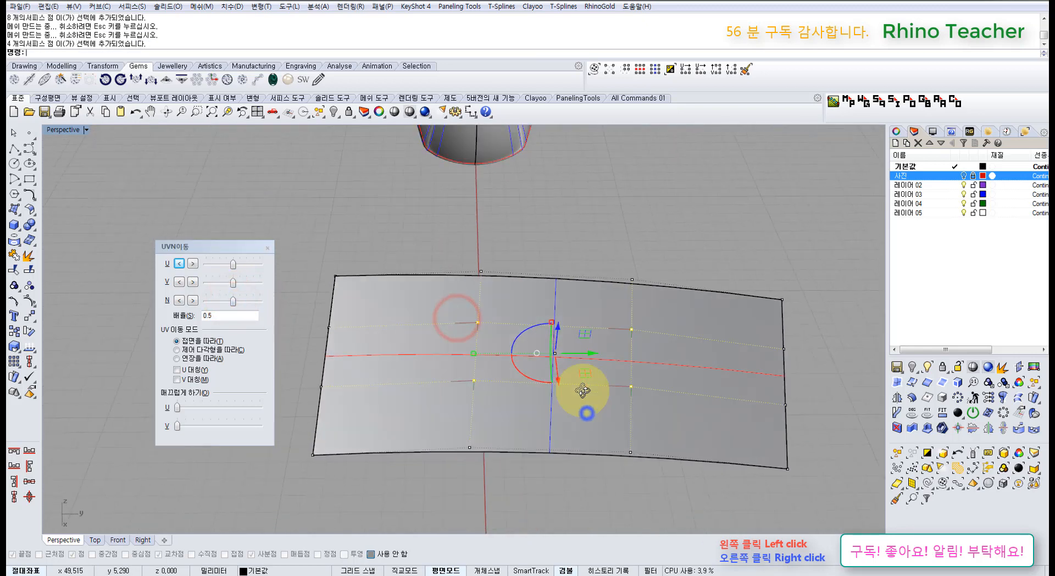
{"action": "right_click_drag", "start_coordinate": [587, 417], "coordinate": [546, 418]}
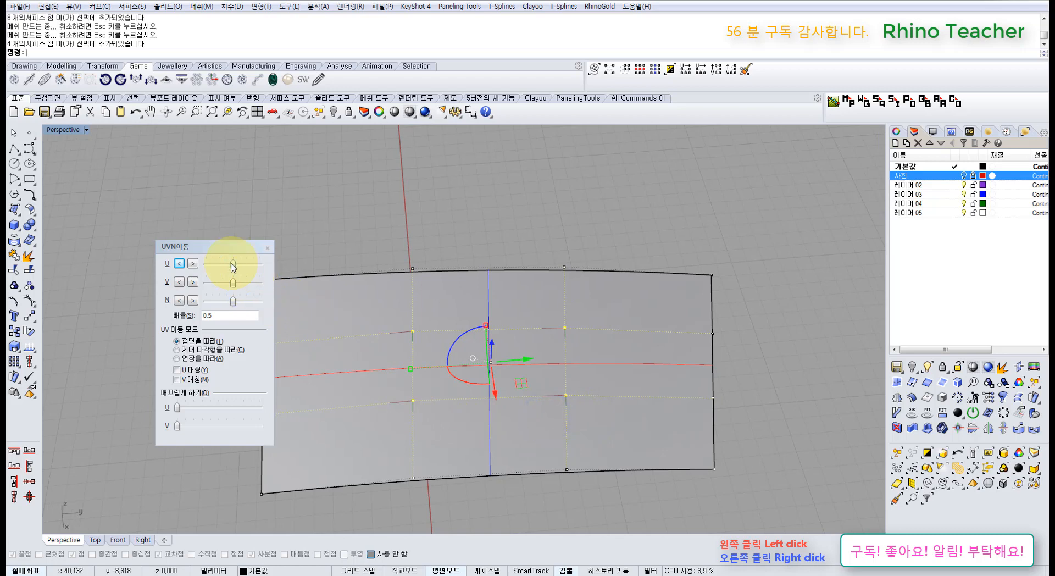
{"action": "double_click", "coordinate": [227, 319]}
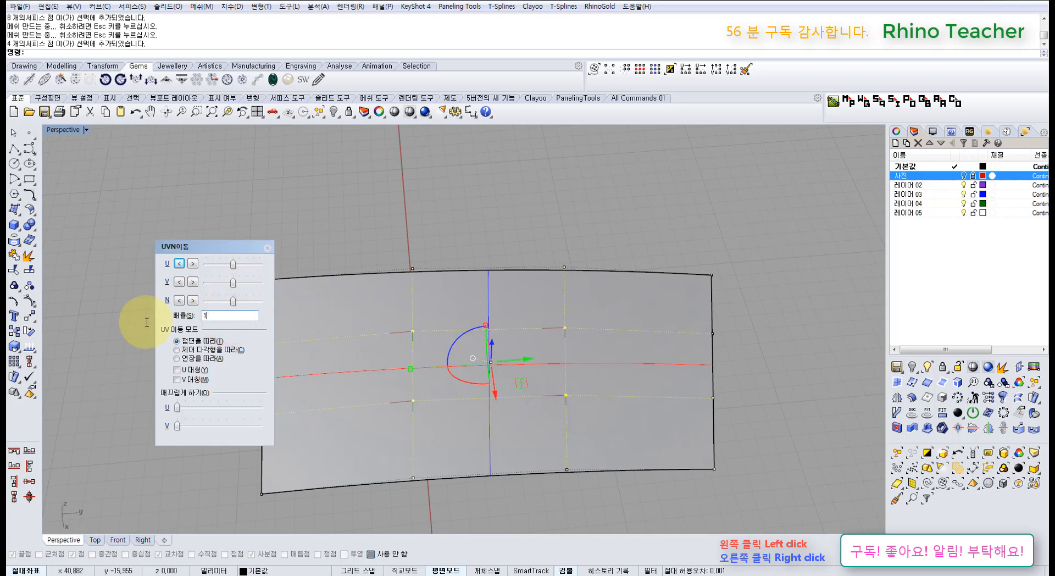
{"action": "left_click", "coordinate": [233, 266]}
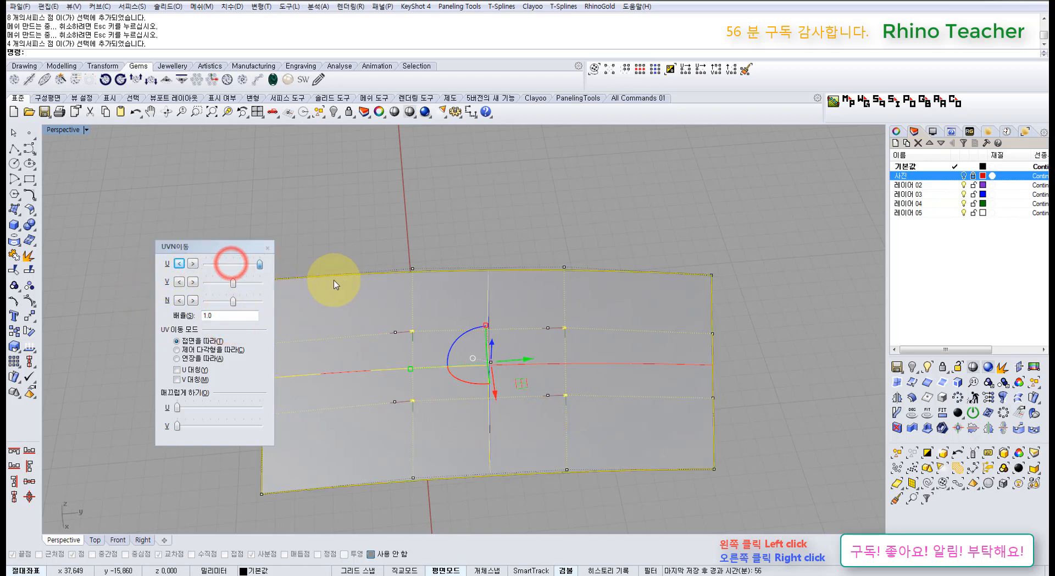
{"action": "left_click_drag", "start_coordinate": [233, 266], "coordinate": [325, 274]}
{"action": "left_click_drag", "start_coordinate": [234, 268], "coordinate": [111, 265]}
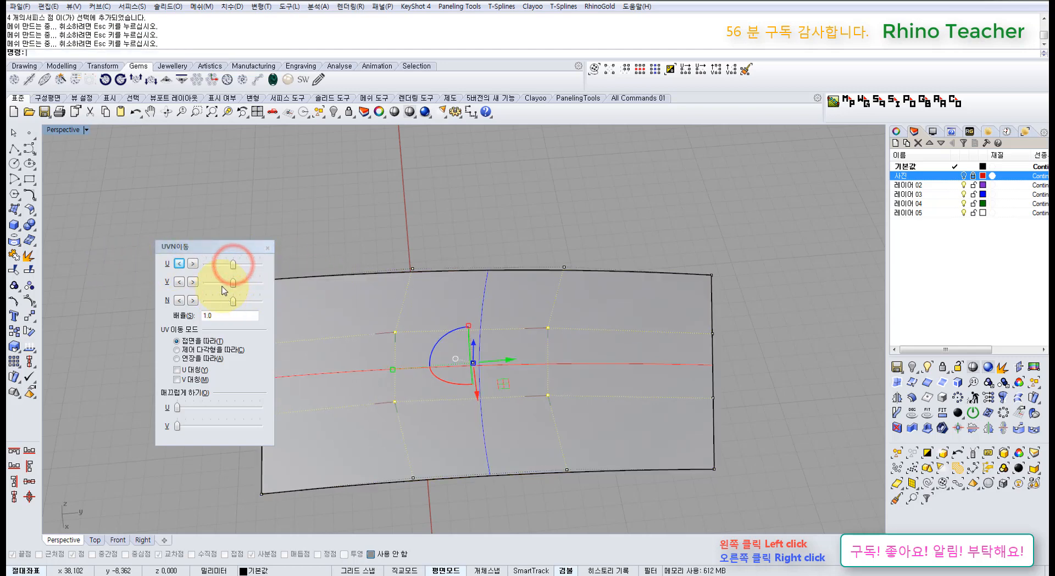
{"action": "left_click_drag", "start_coordinate": [235, 268], "coordinate": [156, 266]}
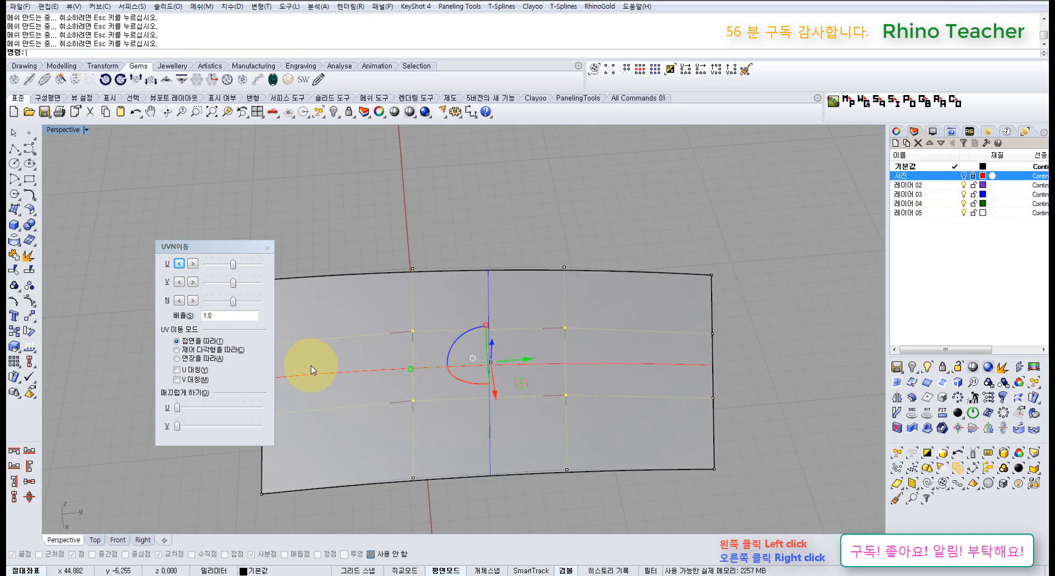
Close the MoveUVN settings and delete the arched surface
{"action": "left_click", "coordinate": [268, 249]}
{"action": "right_click_drag", "start_coordinate": [339, 361], "coordinate": [542, 415]}
{"action": "left_click", "coordinate": [576, 433]}
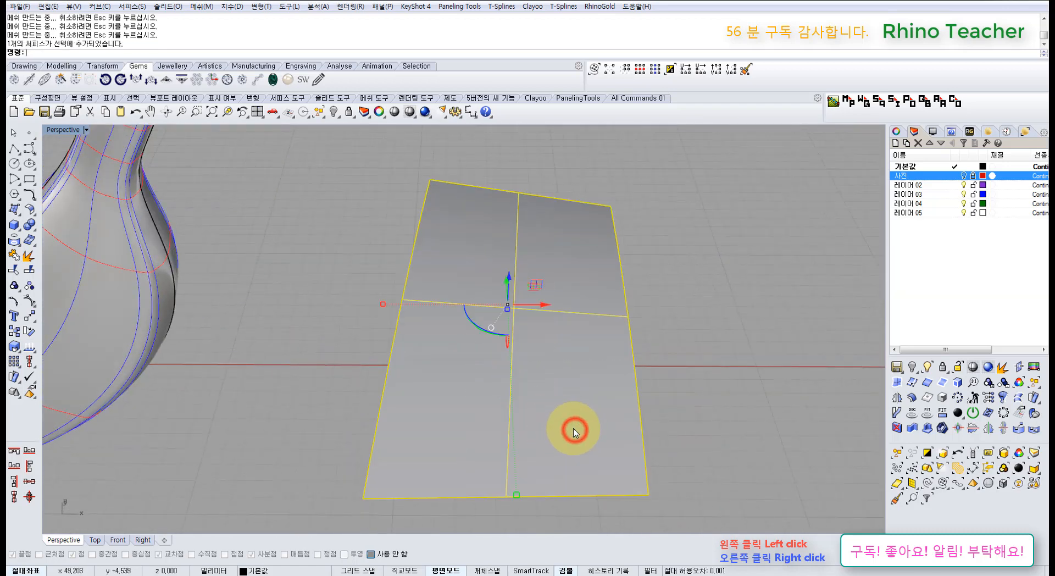
{"action": "key", "text": "Delete"}
Examine the banana model from several angles and select it to inspect its surface curves
{"action": "right_click_drag", "start_coordinate": [314, 367], "coordinate": [617, 364]}
{"action": "right_click_drag", "start_coordinate": [537, 313], "coordinate": [468, 389]}
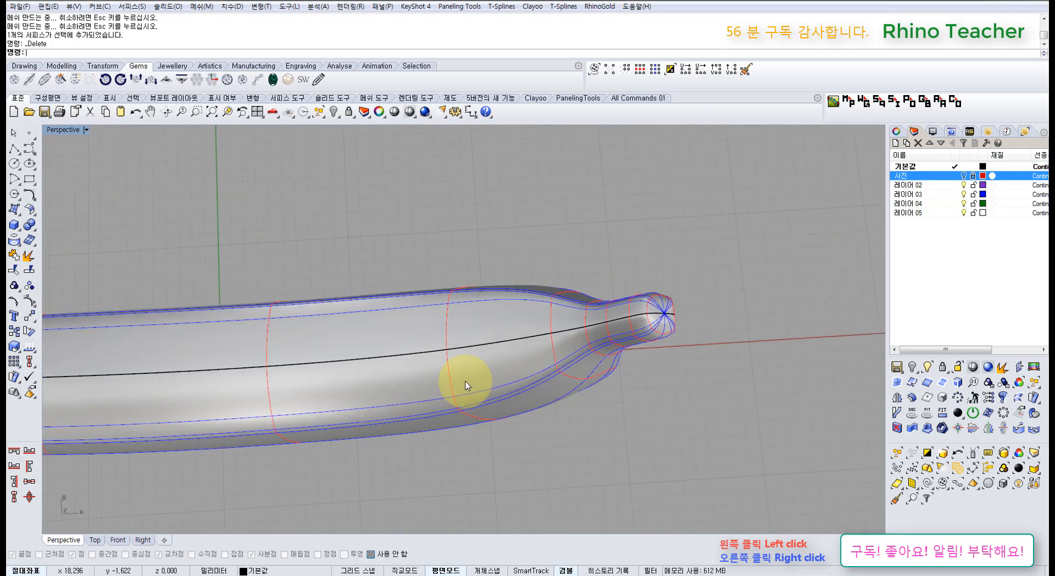
{"action": "right_click_drag", "start_coordinate": [539, 343], "coordinate": [542, 282]}
{"action": "left_click", "coordinate": [471, 313]}
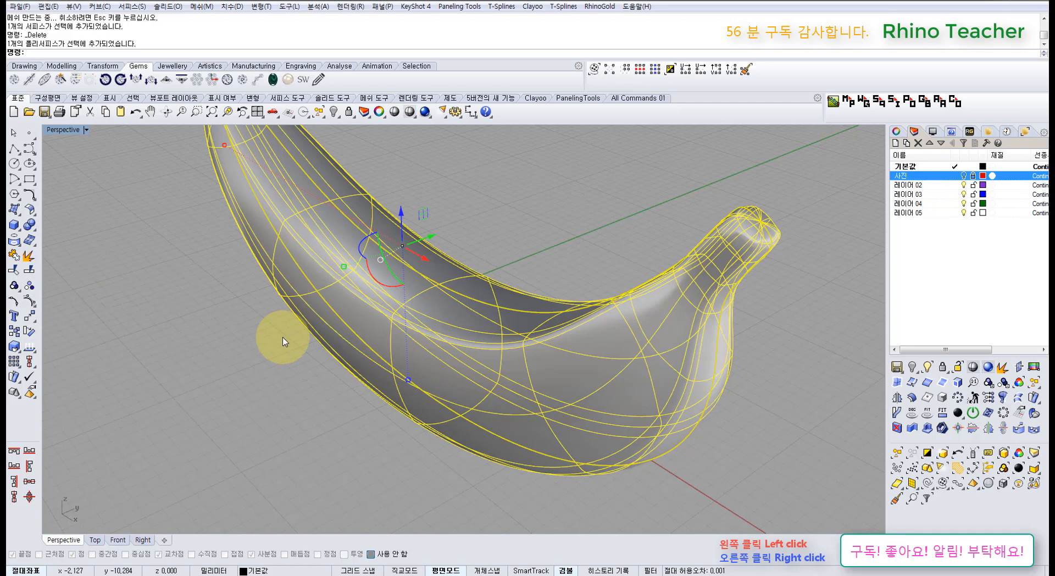
{"action": "left_click", "coordinate": [266, 405]}
{"action": "right_click_drag", "start_coordinate": [295, 365], "coordinate": [447, 405]}
Undo the surface deletion and the latest MoveUVN control-point moves
{"action": "key", "text": "ctrl+z"}
{"action": "left_click", "coordinate": [537, 471]}
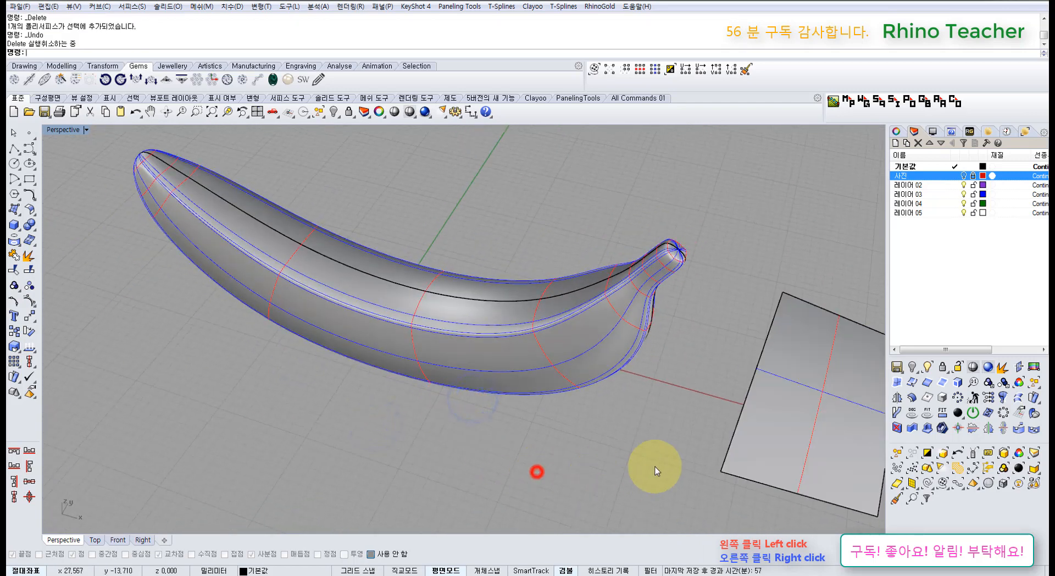
{"action": "right_click_drag", "start_coordinate": [654, 467], "coordinate": [572, 434]}
{"action": "key", "text": "ctrl+z"}
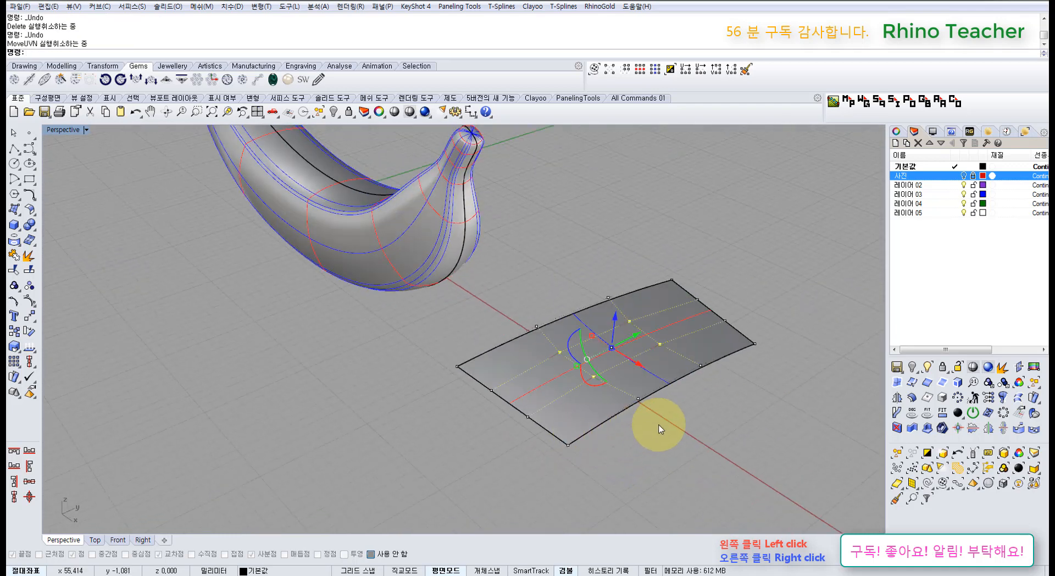
{"action": "key", "text": "ctrl+z"}
{"action": "key", "text": "ctrl+z"}
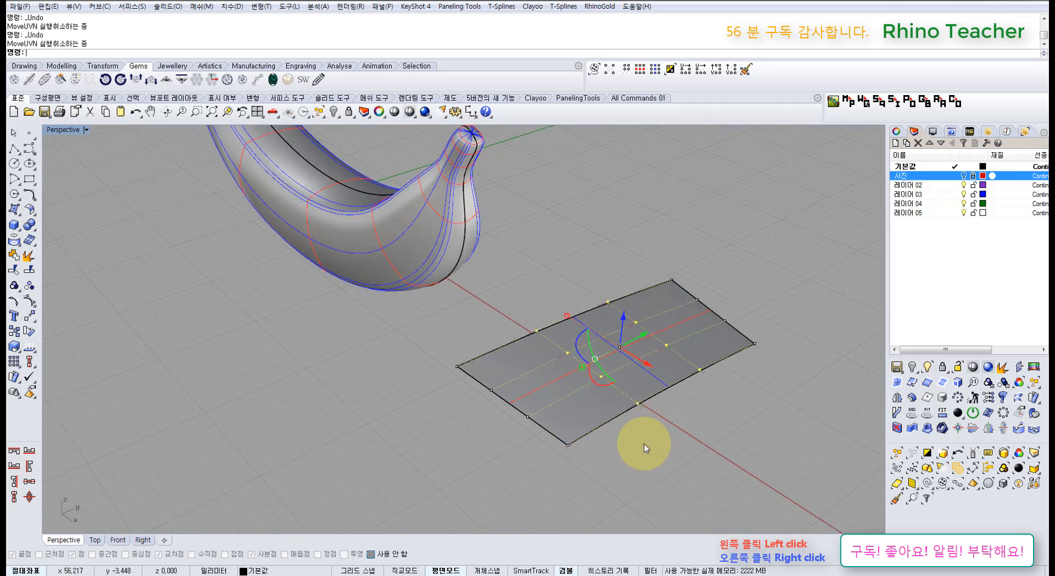
Select the two middle crosswise rows of control points on the slightly arched surface and view them from different angles
{"action": "right_click_drag", "start_coordinate": [632, 439], "coordinate": [571, 434]}
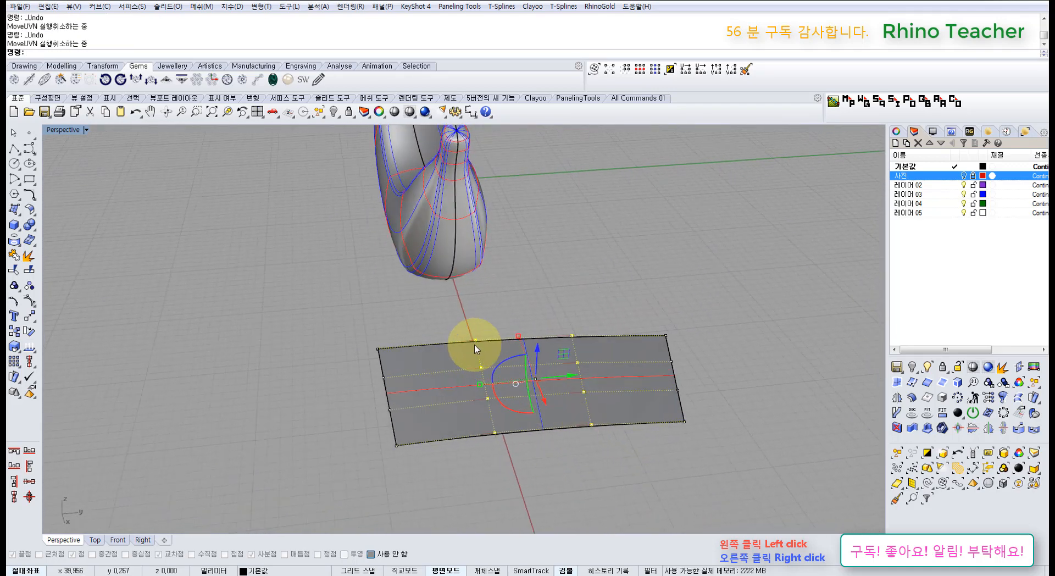
{"action": "scroll", "coordinate": [484, 401], "scroll_direction": "up", "scroll_amount": 3}
{"action": "scroll", "coordinate": [489, 405], "scroll_direction": "down", "scroll_amount": 2}
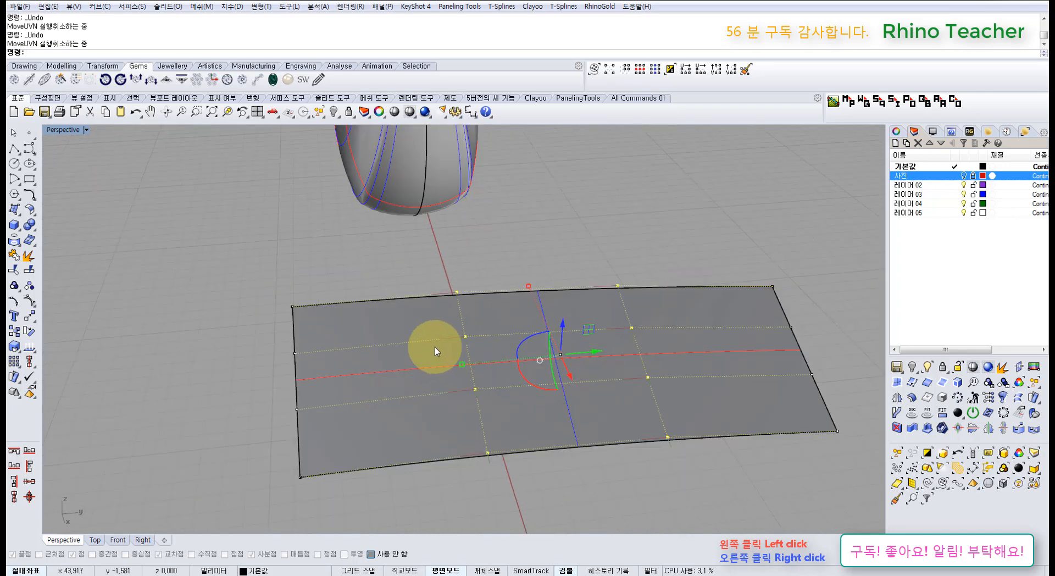
{"action": "left_click", "coordinate": [234, 346]}
{"action": "right_click_drag", "start_coordinate": [436, 341], "coordinate": [435, 347]}
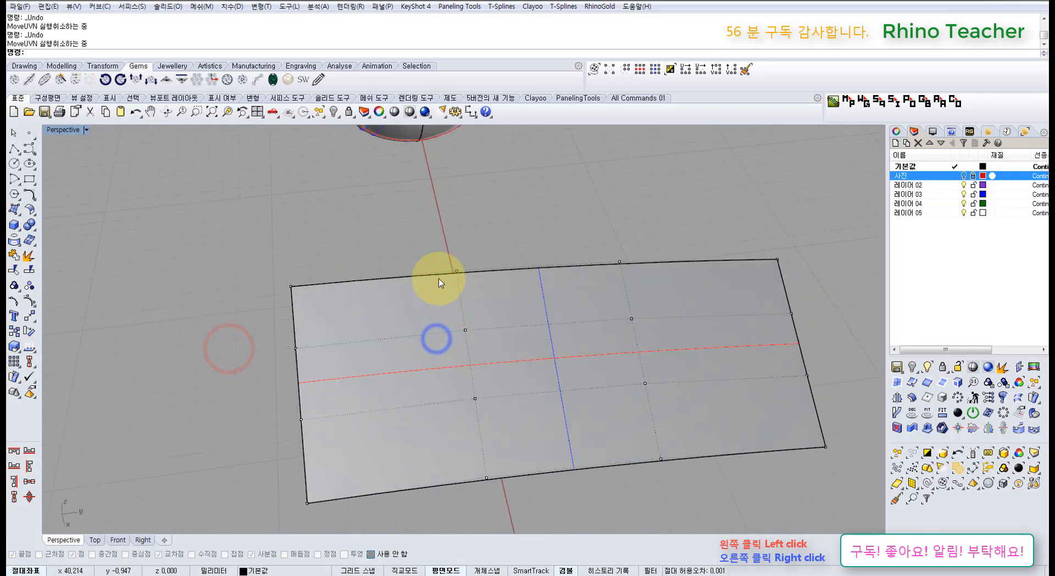
{"action": "left_click_drag", "start_coordinate": [424, 242], "coordinate": [540, 489]}
{"action": "left_click_drag", "start_coordinate": [579, 216], "coordinate": [712, 488]}
{"action": "left_click_drag", "start_coordinate": [434, 263], "coordinate": [517, 466]}
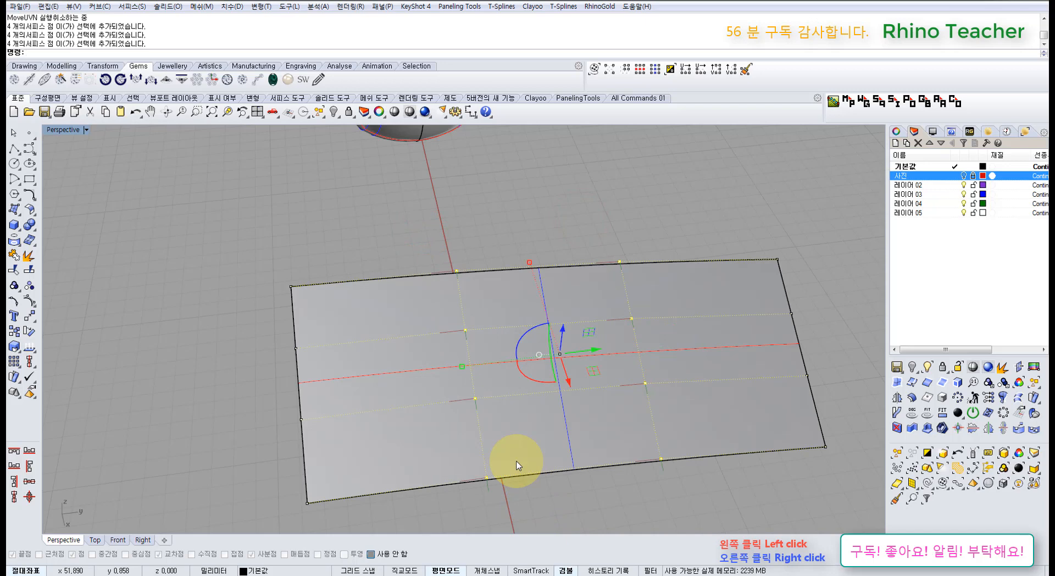
{"action": "right_click_drag", "start_coordinate": [513, 435], "coordinate": [530, 424]}
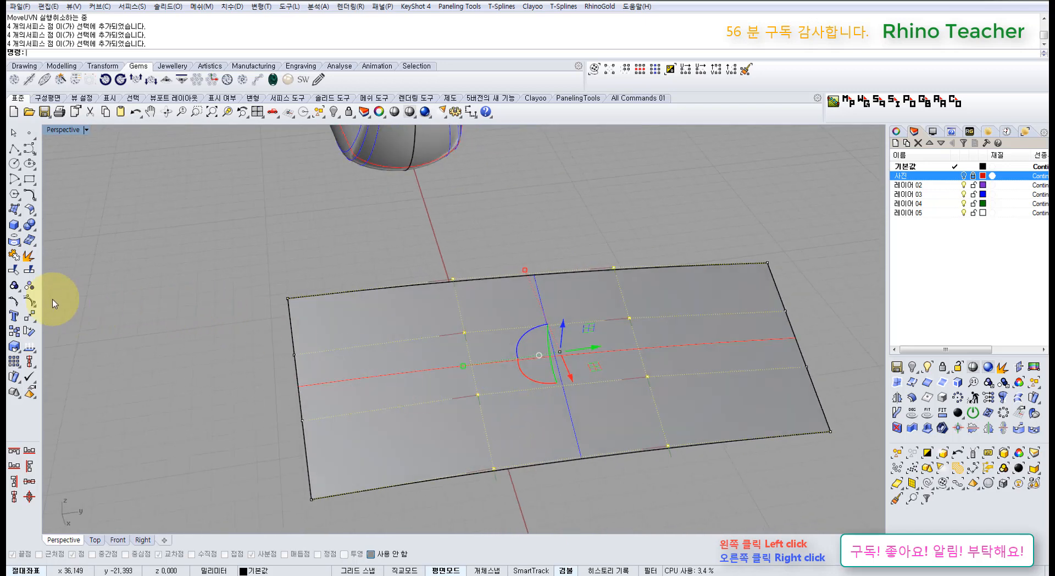
{"action": "right_click_drag", "start_coordinate": [434, 366], "coordinate": [432, 299]}
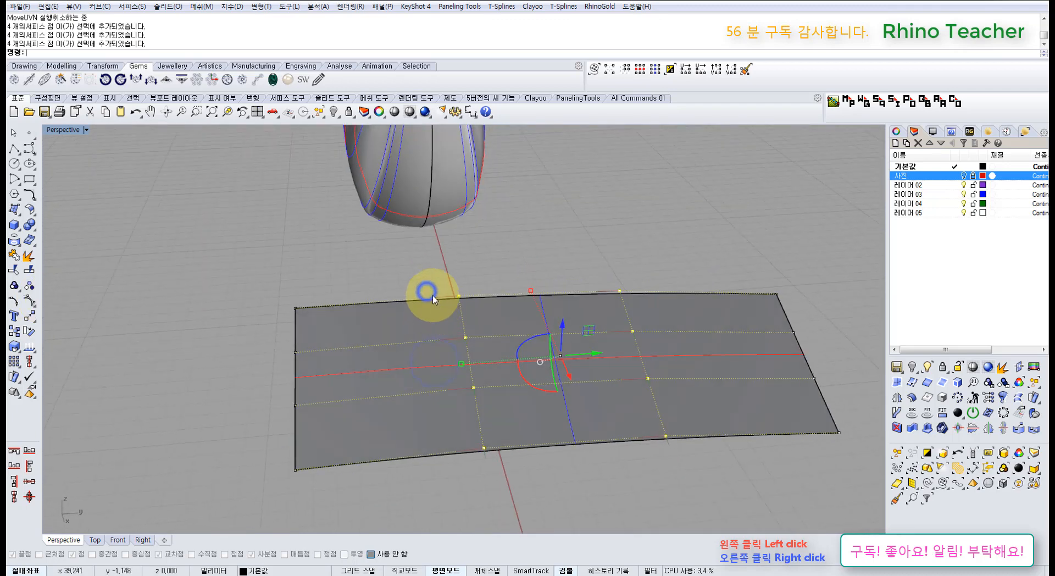
Select only the first middle crosswise row of control points and raise it well above the surface
{"action": "left_click_drag", "start_coordinate": [424, 271], "coordinate": [514, 465]}
{"action": "right_click_drag", "start_coordinate": [482, 374], "coordinate": [470, 326]}
{"action": "left_click_drag", "start_coordinate": [468, 324], "coordinate": [471, 242]}
Lower the second middle crosswise row of control points well below the surface, and undo that move
{"action": "left_click_drag", "start_coordinate": [577, 230], "coordinate": [704, 451]}
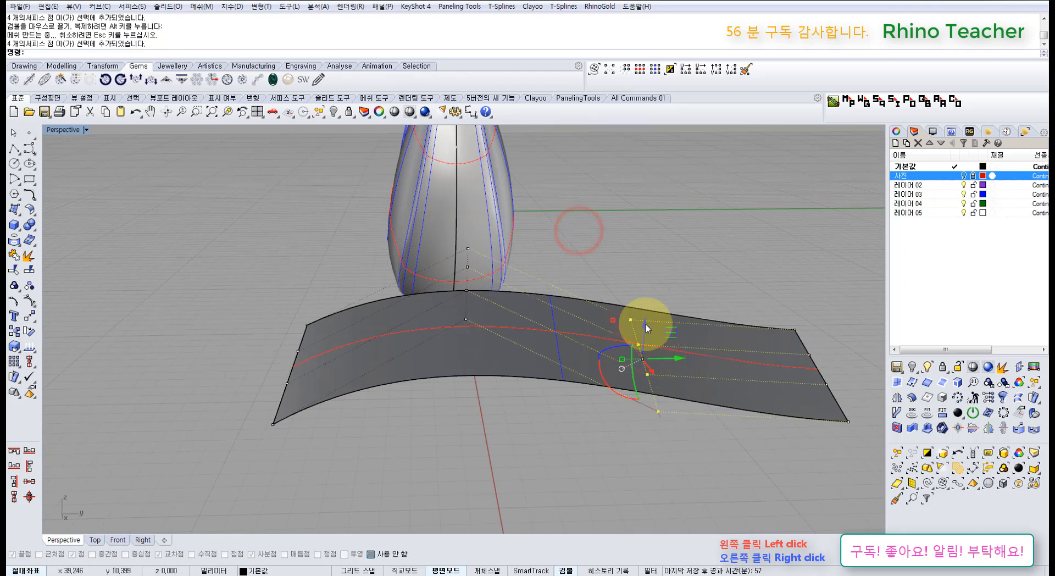
{"action": "left_click_drag", "start_coordinate": [646, 328], "coordinate": [654, 489]}
{"action": "right_click_drag", "start_coordinate": [573, 255], "coordinate": [641, 330]}
{"action": "key", "text": "ctrl+z"}
Select the four crosswise rows of control points one after another to examine how they span the surface
{"action": "right_click_drag", "start_coordinate": [649, 384], "coordinate": [588, 307]}
{"action": "right_click_drag", "start_coordinate": [315, 333], "coordinate": [302, 354]}
{"action": "scroll", "coordinate": [302, 354], "scroll_direction": "down", "scroll_amount": 2}
{"action": "left_click_drag", "start_coordinate": [256, 277], "coordinate": [328, 464]}
{"action": "left_click_drag", "start_coordinate": [349, 245], "coordinate": [427, 448]}
{"action": "left_click_drag", "start_coordinate": [458, 289], "coordinate": [519, 475]}
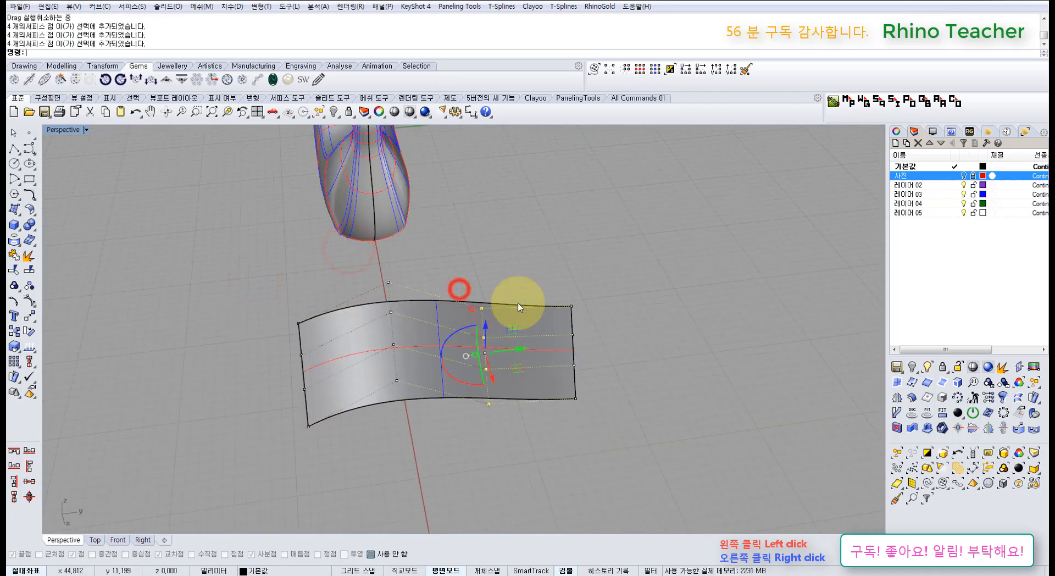
{"action": "left_click_drag", "start_coordinate": [540, 286], "coordinate": [606, 482]}
Clear the point selection and undo the raising of the first middle row
{"action": "left_click", "coordinate": [669, 401]}
{"action": "right_click_drag", "start_coordinate": [477, 402], "coordinate": [532, 416]}
{"action": "key", "text": "ctrl+z"}
Rebuild the surface with 100 points in both U and V at degree 3, deleting the input object
{"action": "right_click_drag", "start_coordinate": [521, 415], "coordinate": [520, 311], "text": "shift"}
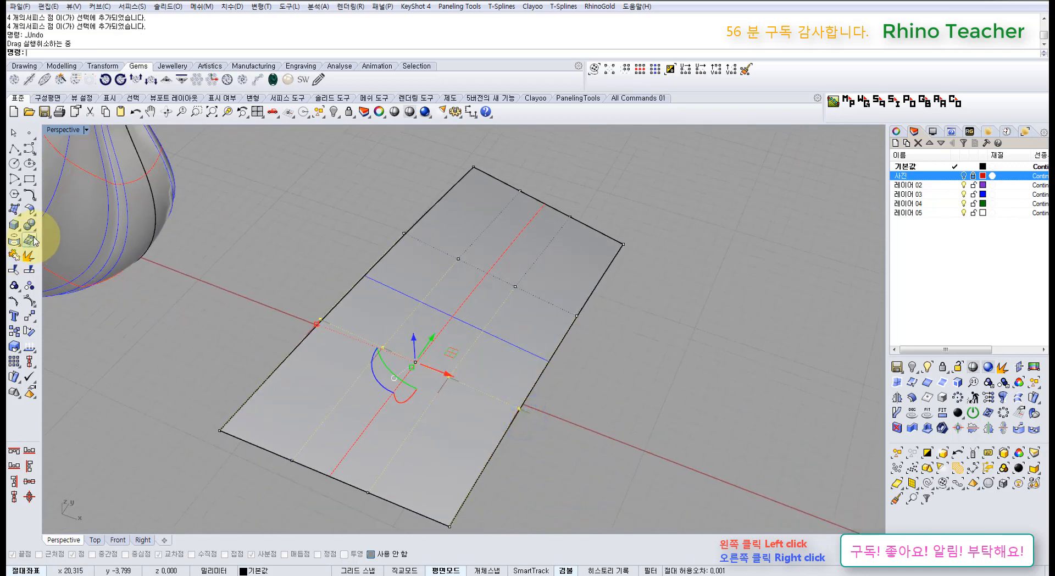
{"action": "left_click", "coordinate": [29, 198]}
{"action": "left_click", "coordinate": [27, 212]}
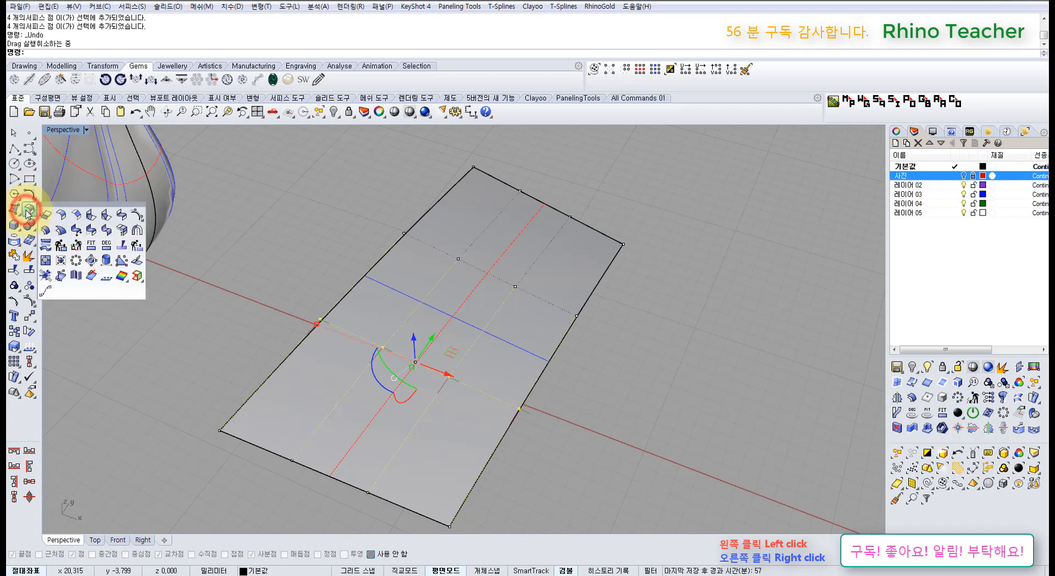
{"action": "left_click", "coordinate": [61, 248]}
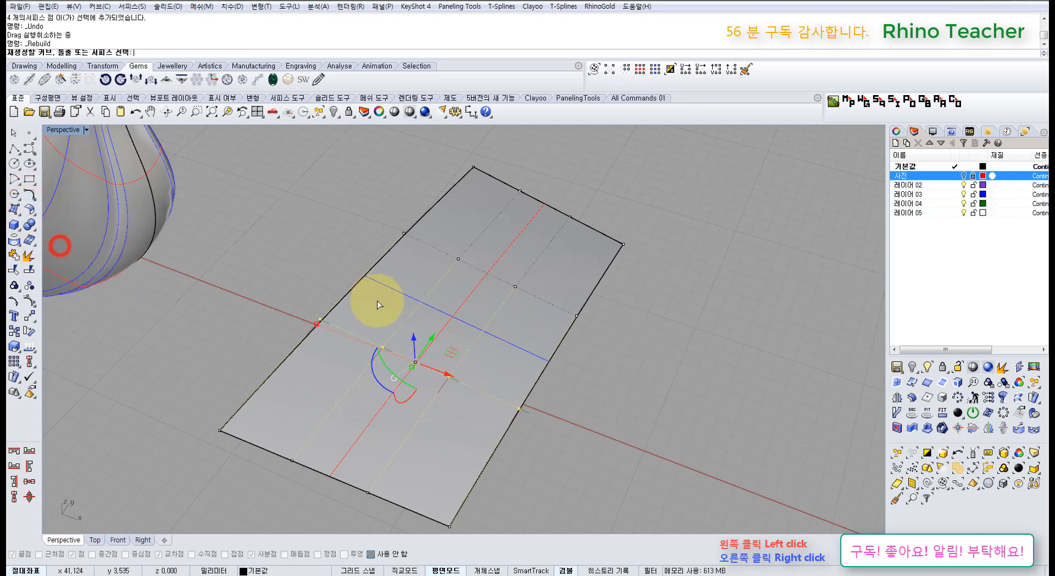
{"action": "left_click", "coordinate": [421, 320]}
{"action": "key", "text": "Return"}
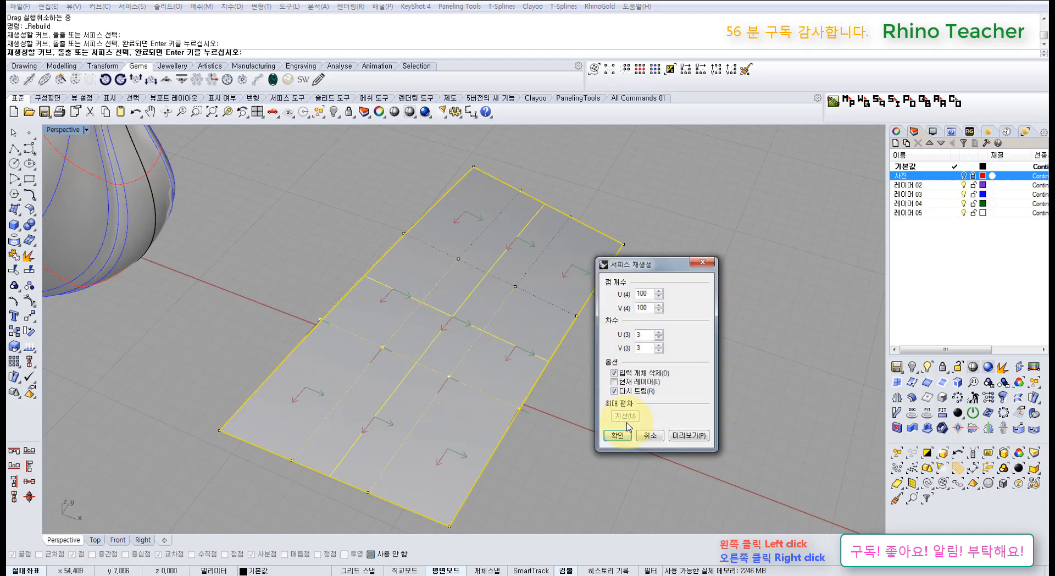
{"action": "left_click", "coordinate": [621, 436]}
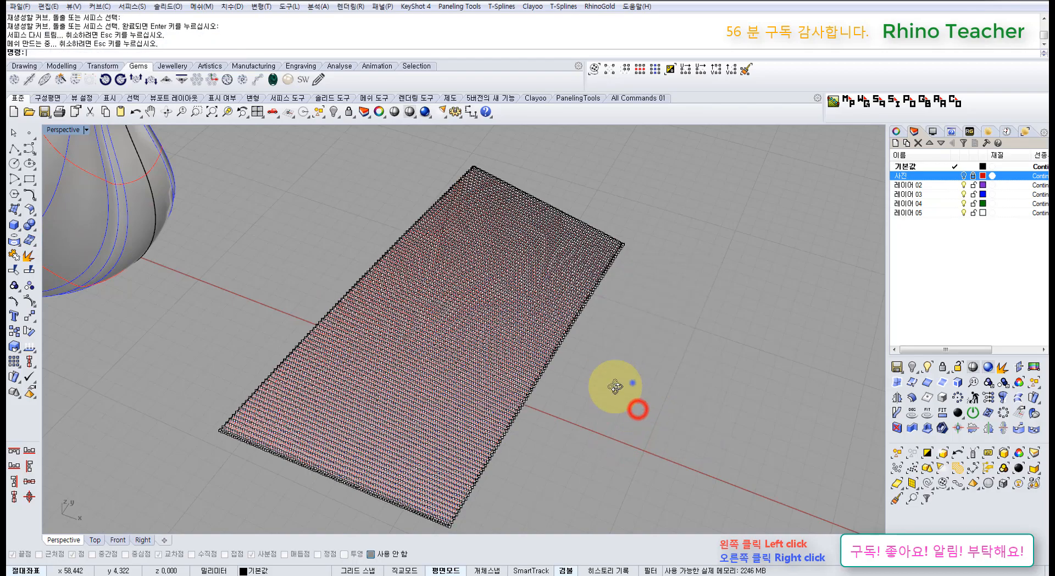
Examine the rebuilt surface's dense control-point grid up close and turn its control points off
{"action": "right_click_drag", "start_coordinate": [615, 386], "coordinate": [323, 344]}
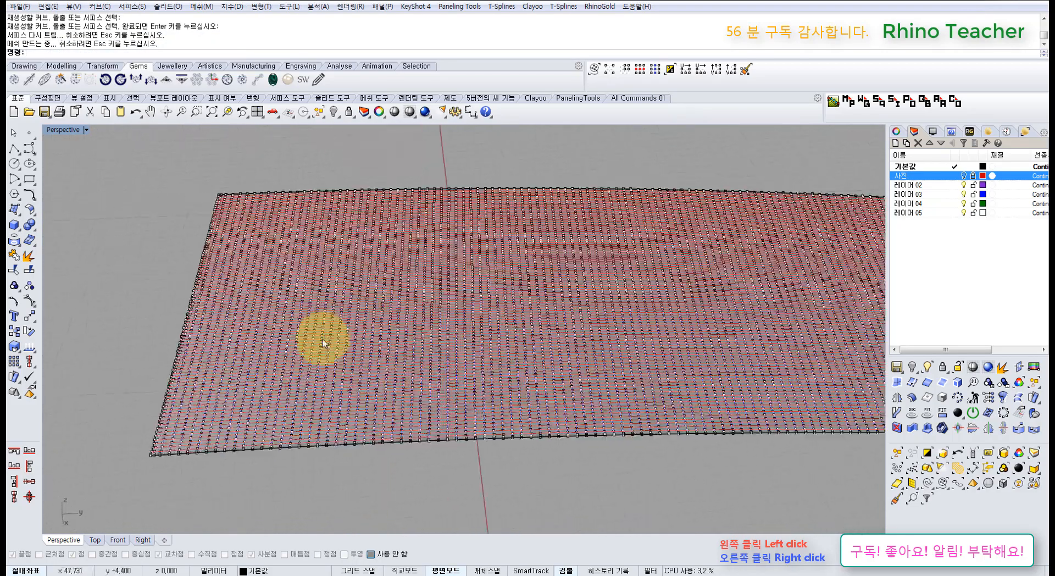
{"action": "scroll", "coordinate": [323, 343], "scroll_direction": "up", "scroll_amount": 3}
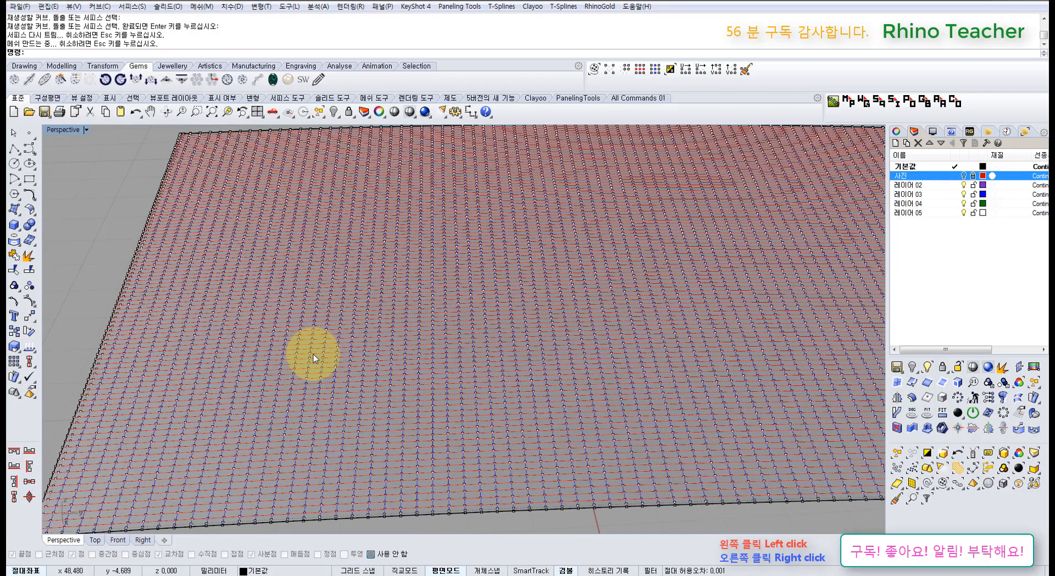
{"action": "scroll", "coordinate": [324, 314], "scroll_direction": "down", "scroll_amount": 5}
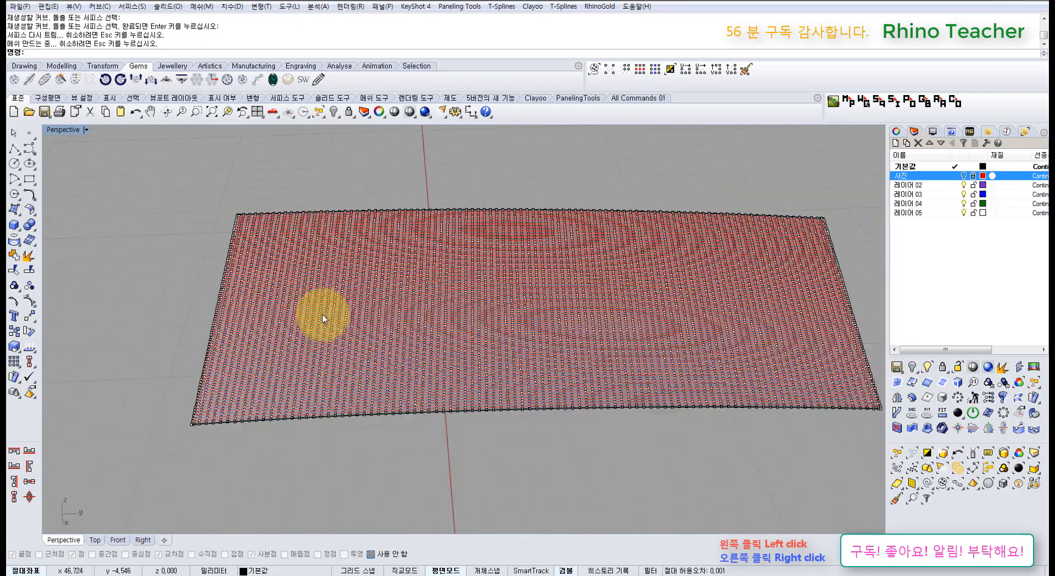
{"action": "right_click_drag", "start_coordinate": [328, 314], "coordinate": [414, 331]}
{"action": "key", "text": "Escape"}
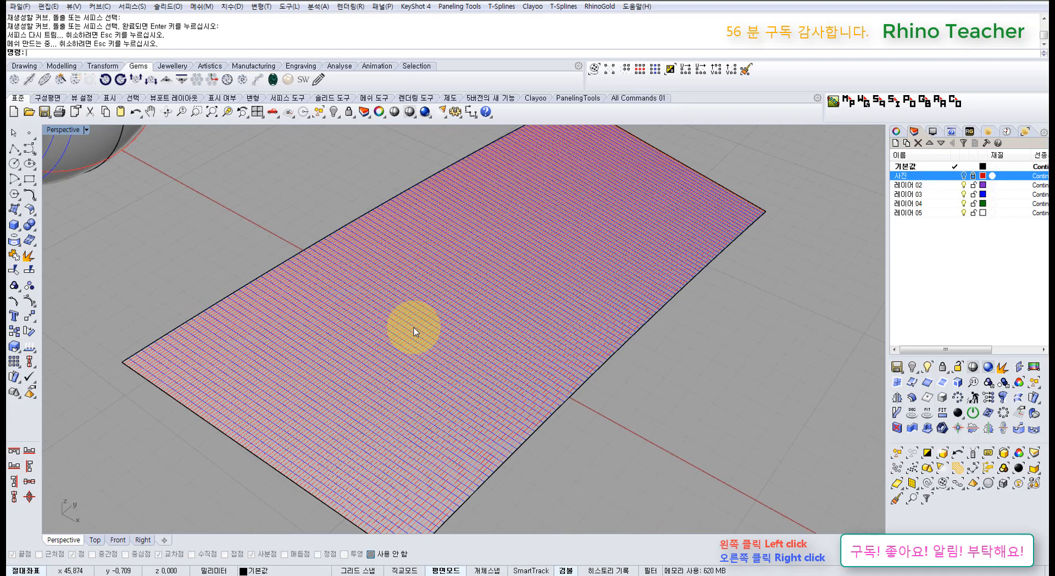
Delete the surface rebuilt with 100 points in U and V
{"action": "left_click", "coordinate": [414, 328]}
{"action": "key", "text": "Delete"}
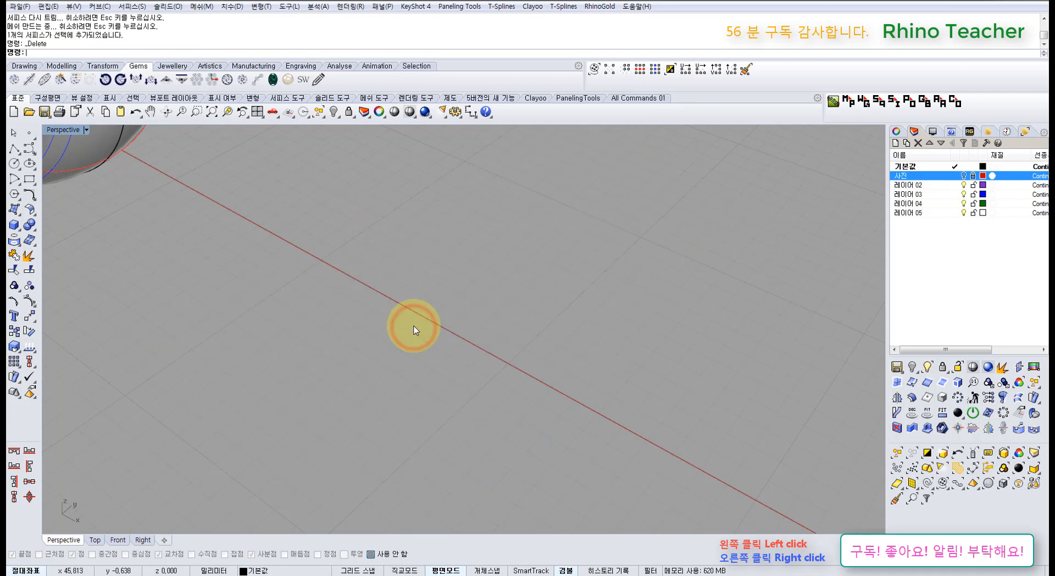
Examine the banana model's shape and isocurves from several angles in the Perspective and Front views
{"action": "scroll", "coordinate": [413, 328], "scroll_direction": "down", "scroll_amount": 3}
{"action": "right_click_drag", "start_coordinate": [324, 350], "coordinate": [532, 331]}
{"action": "left_click", "coordinate": [498, 347]}
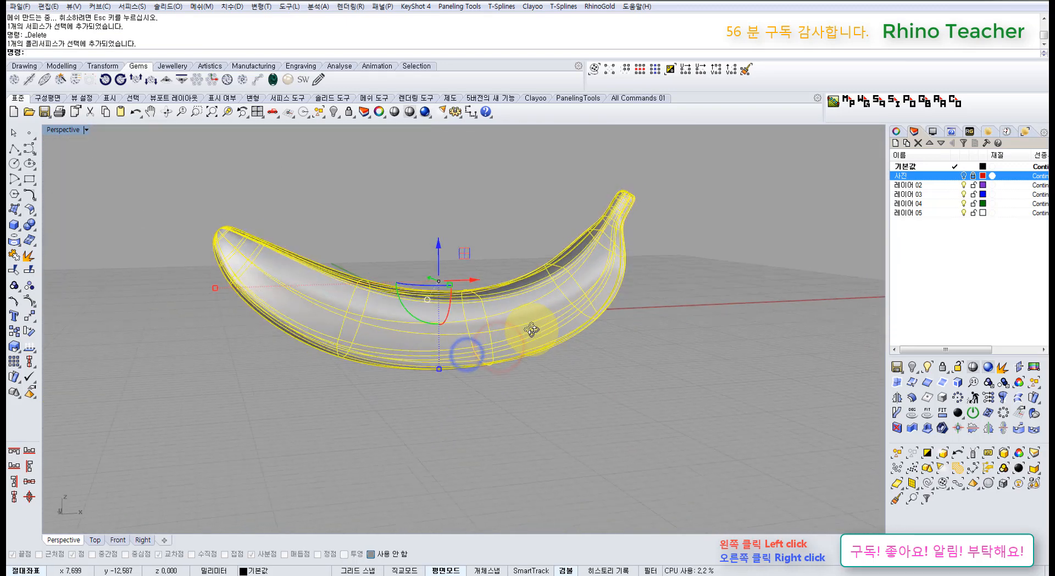
{"action": "key", "text": "ctrl+F2"}
{"action": "left_click", "coordinate": [480, 383]}
{"action": "right_click_drag", "start_coordinate": [369, 426], "coordinate": [474, 365]}
{"action": "scroll", "coordinate": [372, 351], "scroll_direction": "down", "scroll_amount": 8}
{"action": "right_click_drag", "start_coordinate": [369, 348], "coordinate": [512, 347]}
{"action": "scroll", "coordinate": [466, 358], "scroll_direction": "up", "scroll_amount": 3}
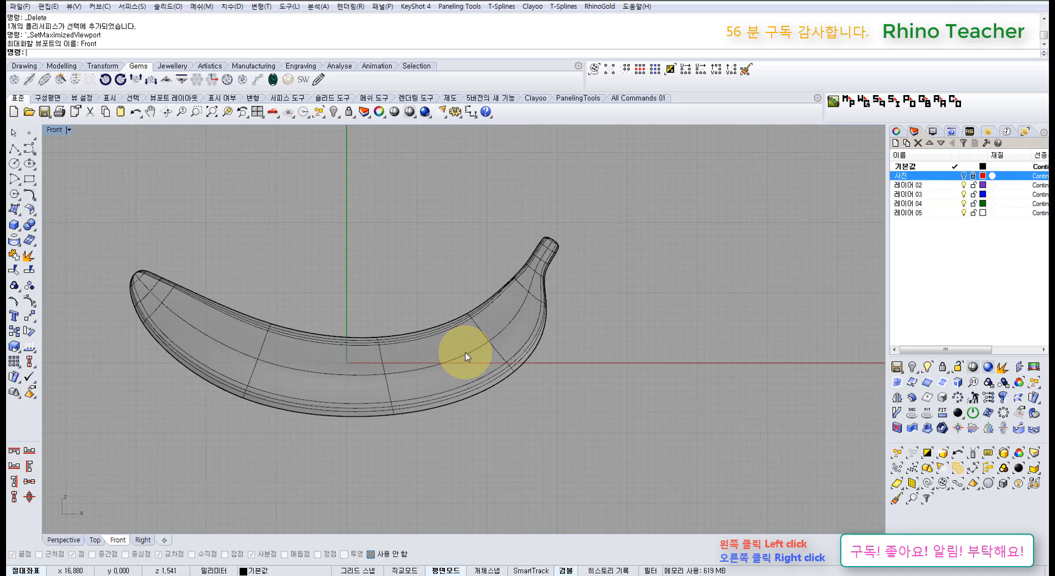
{"action": "key", "text": "ctrl+F4"}
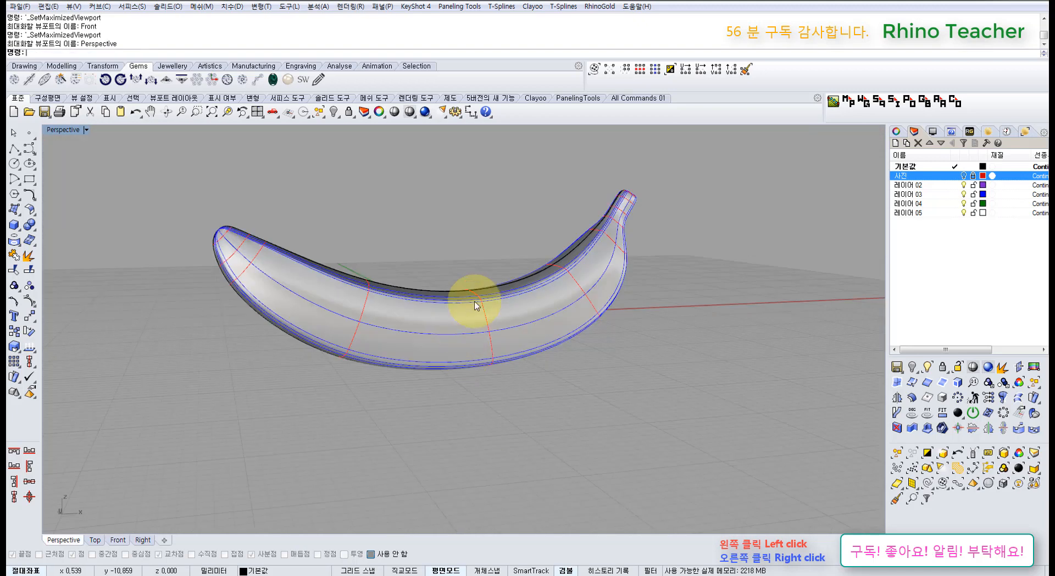
{"action": "right_click_drag", "start_coordinate": [483, 277], "coordinate": [381, 302]}
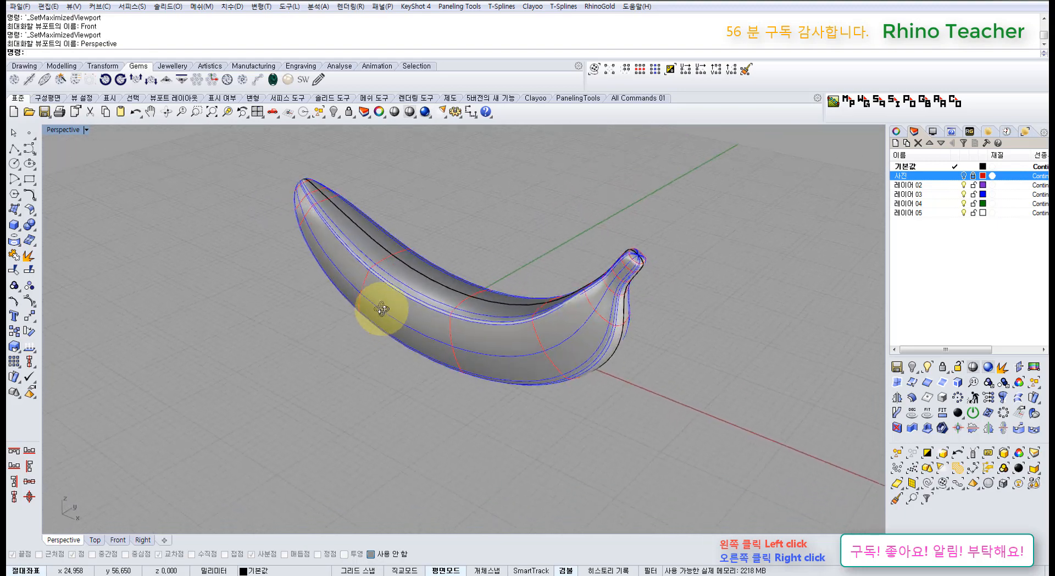
{"action": "scroll", "coordinate": [565, 322], "scroll_direction": "up", "scroll_amount": 4}
{"action": "right_click_drag", "start_coordinate": [548, 328], "coordinate": [582, 332]}
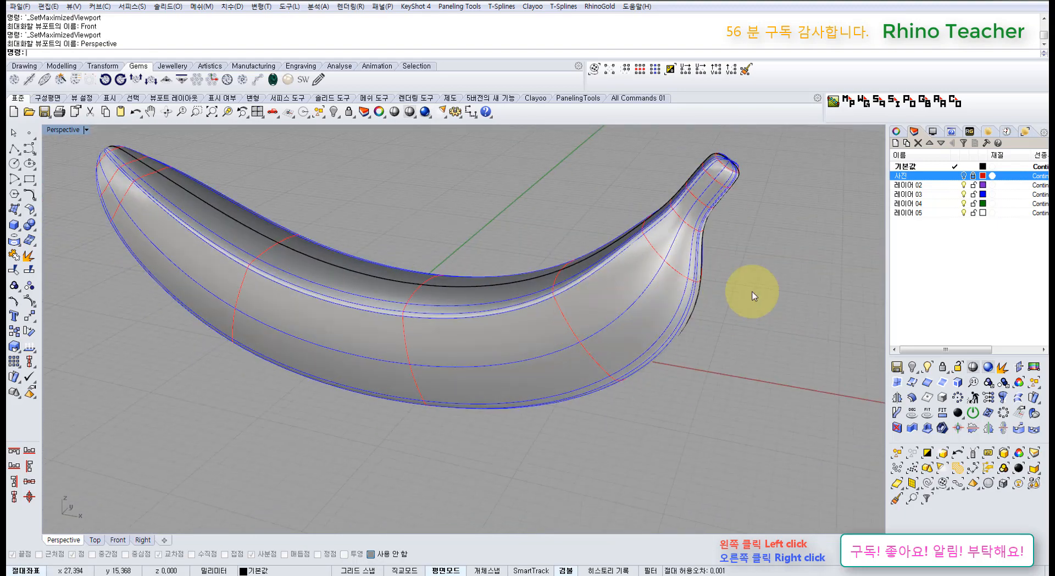
{"action": "right_click_drag", "start_coordinate": [694, 336], "coordinate": [634, 382]}
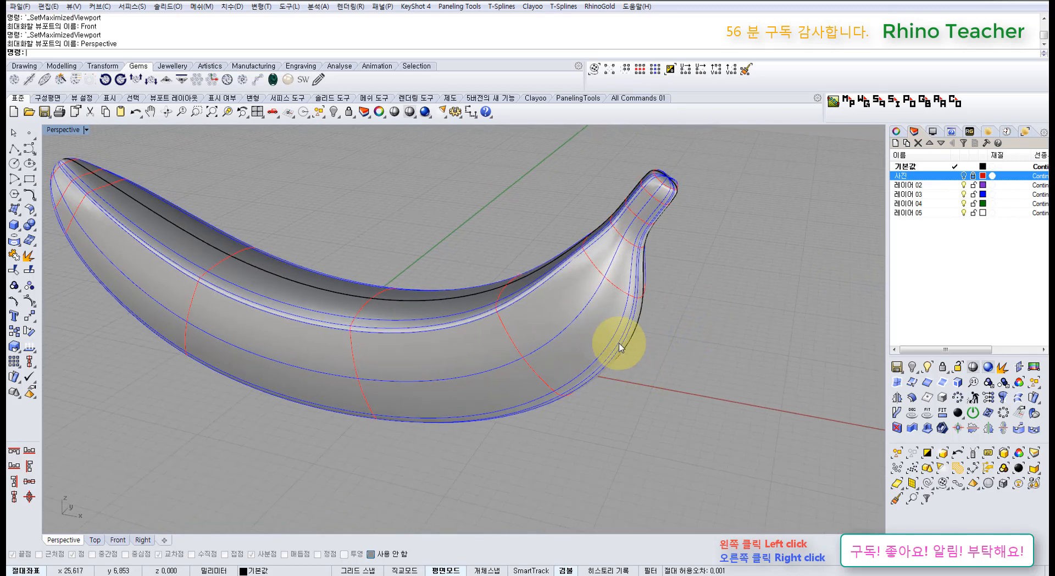
{"action": "right_click_drag", "start_coordinate": [633, 359], "coordinate": [628, 330]}
Turn on the photo layer 사진 so the banana reference image shows behind the model in the Front view
{"action": "key", "text": "ctrl+F2"}
{"action": "left_click", "coordinate": [738, 311]}
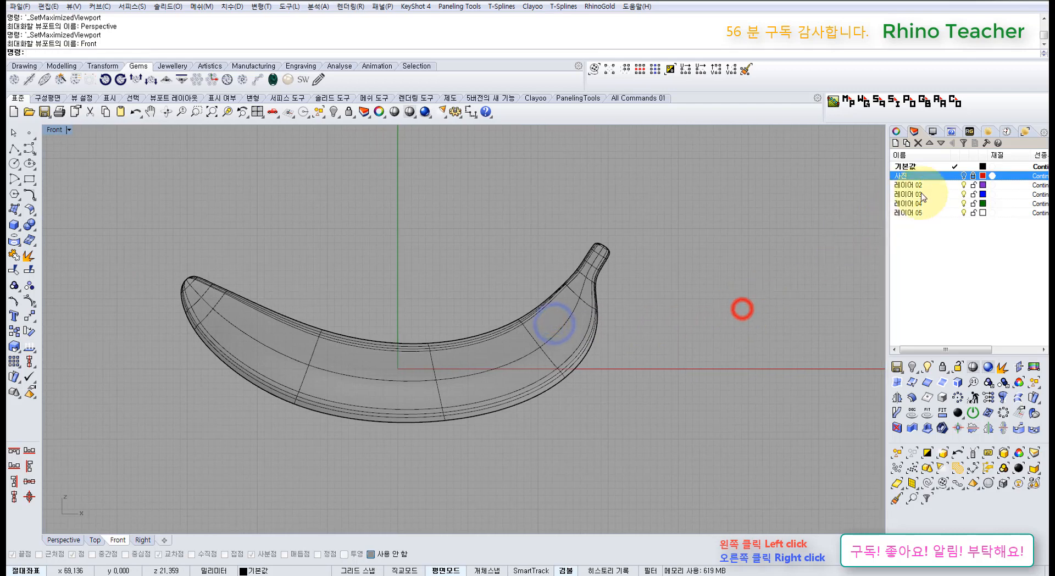
{"action": "left_click", "coordinate": [962, 175]}
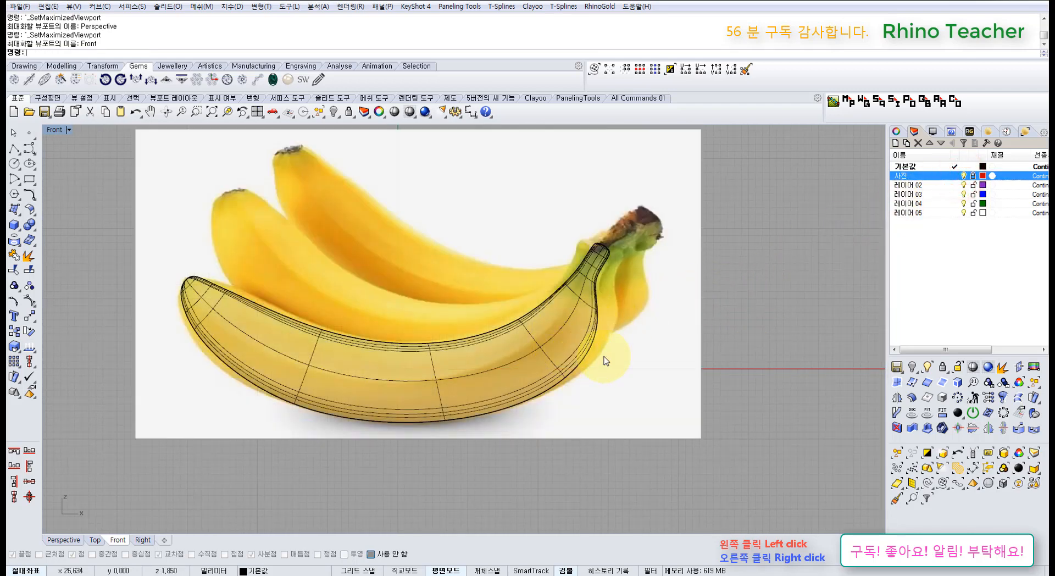
{"action": "right_click_drag", "start_coordinate": [608, 367], "coordinate": [587, 382]}
Hide the banana model to view the reference photo alone, and undo the hiding
{"action": "left_click", "coordinate": [553, 346]}
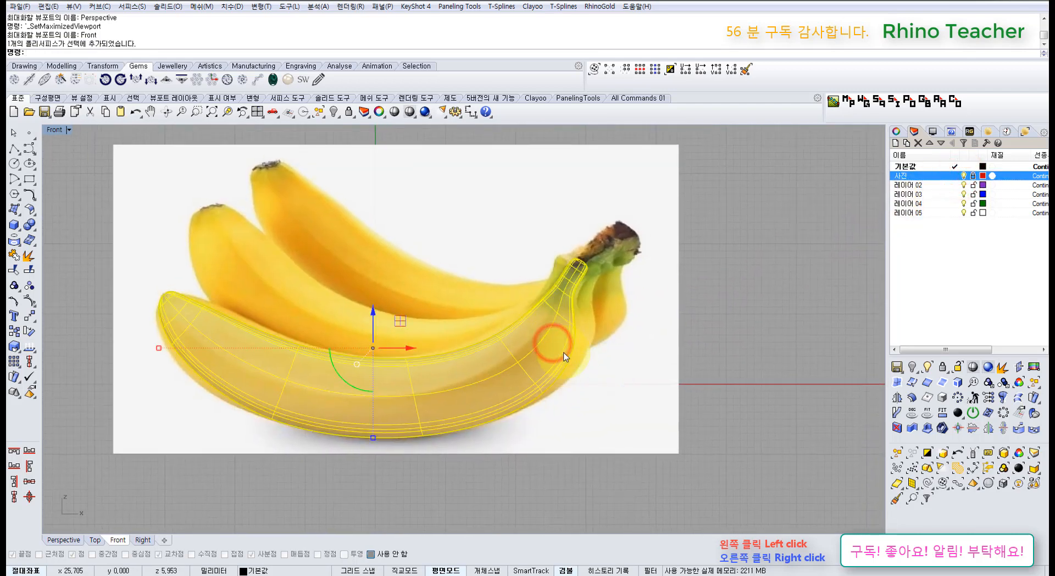
{"action": "key", "text": "ctrl+h"}
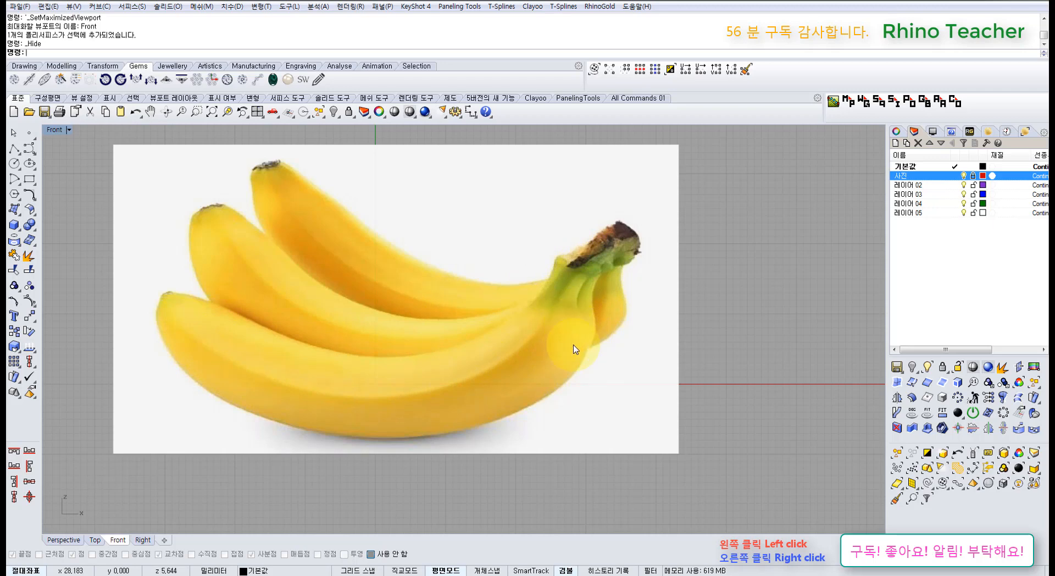
{"action": "key", "text": "ctrl+z"}
{"action": "left_click", "coordinate": [744, 383]}
{"action": "left_click", "coordinate": [661, 373]}
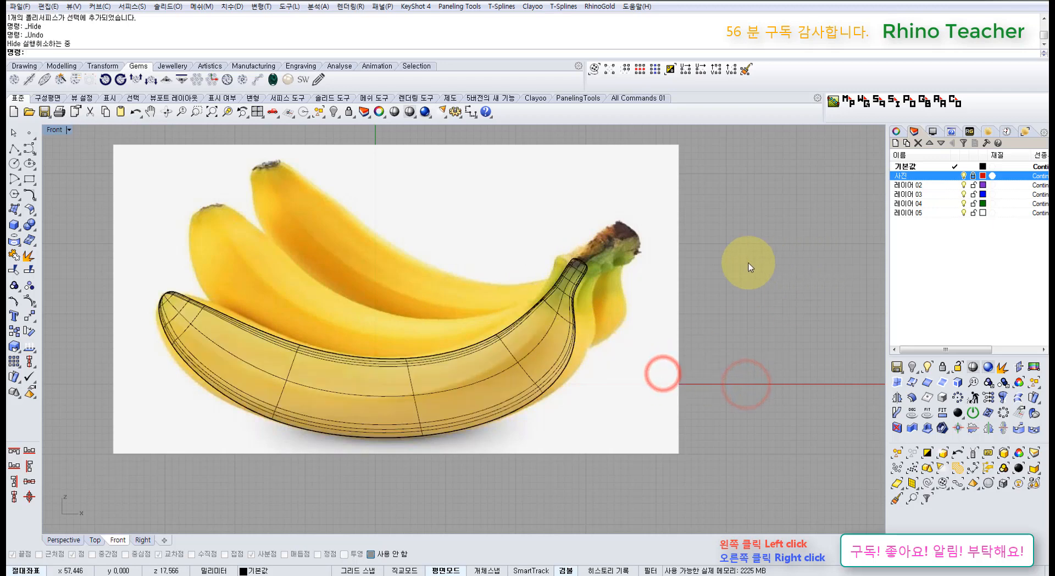
Compare the banana model with the photo in perspective, hide the model, and return to the Front view of the photo
{"action": "key", "text": "ctrl+F4"}
{"action": "right_click_drag", "start_coordinate": [568, 334], "coordinate": [553, 349]}
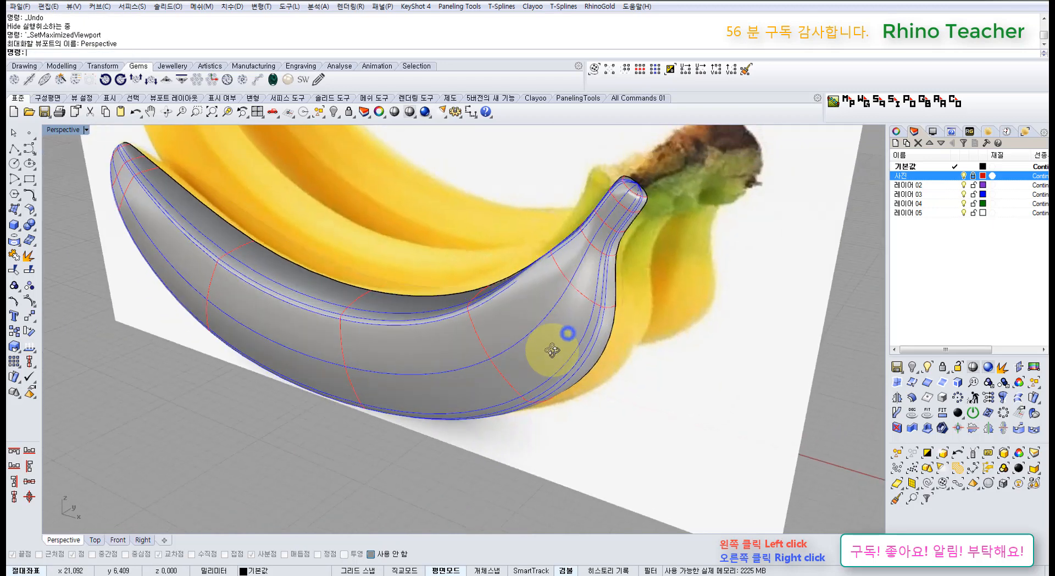
{"action": "scroll", "coordinate": [561, 344], "scroll_direction": "down", "scroll_amount": 8}
{"action": "right_click_drag", "start_coordinate": [659, 377], "coordinate": [594, 324]}
{"action": "scroll", "coordinate": [536, 375], "scroll_direction": "up", "scroll_amount": 8}
{"action": "scroll", "coordinate": [593, 325], "scroll_direction": "down", "scroll_amount": 5}
{"action": "left_click", "coordinate": [589, 329]}
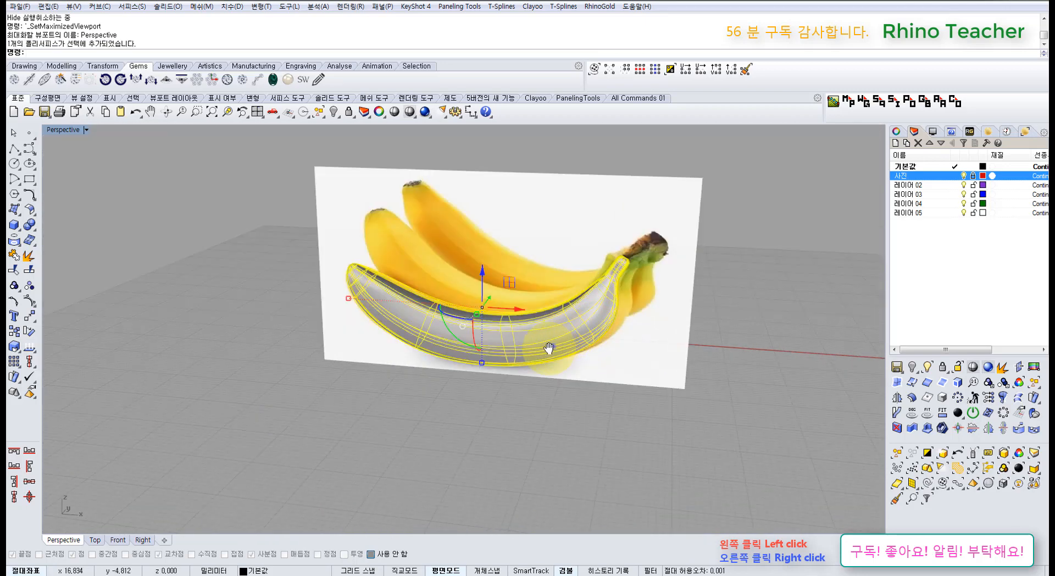
{"action": "right_click_drag", "start_coordinate": [548, 348], "coordinate": [498, 350]}
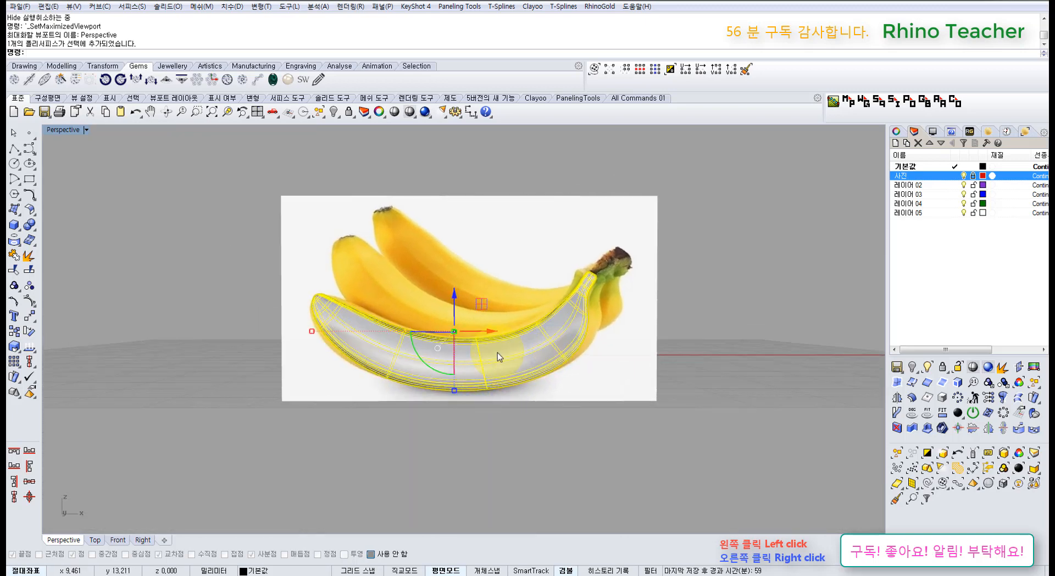
{"action": "key", "text": "ctrl+h"}
{"action": "key", "text": "ctrl+F1"}
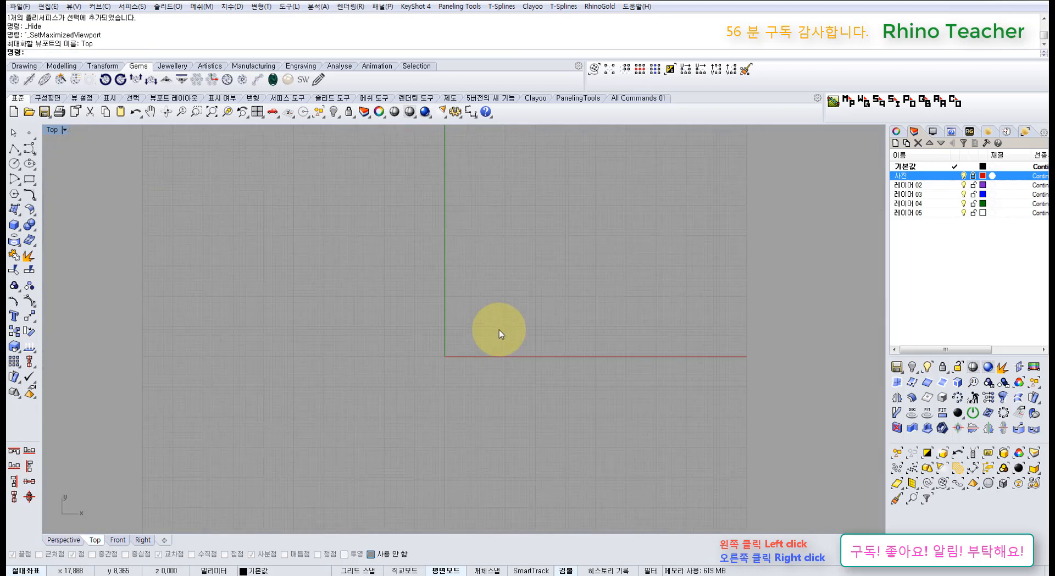
{"action": "key", "text": "ctrl+F2"}
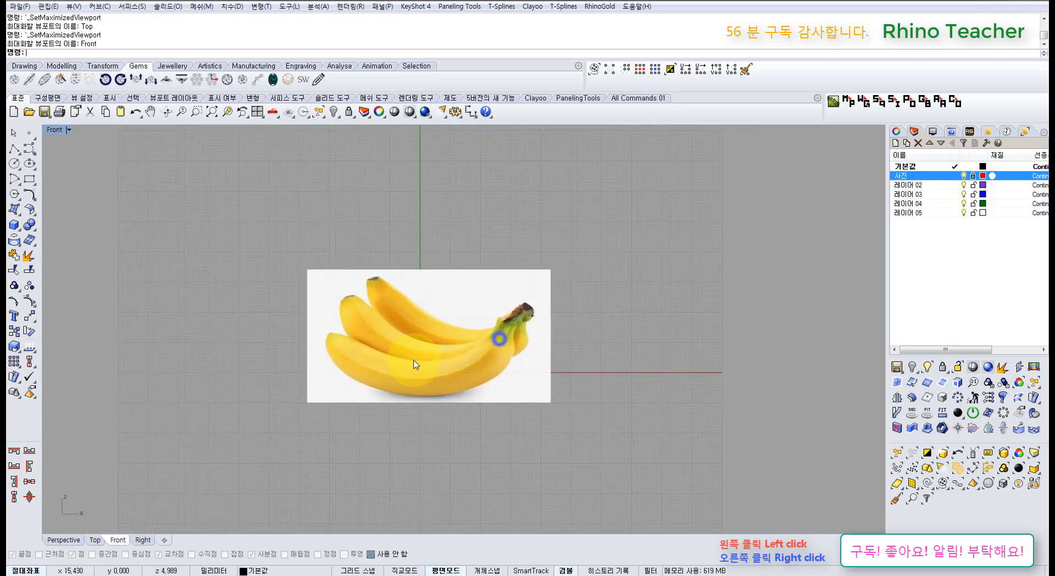
{"action": "scroll", "coordinate": [416, 364], "scroll_direction": "up", "scroll_amount": 10}
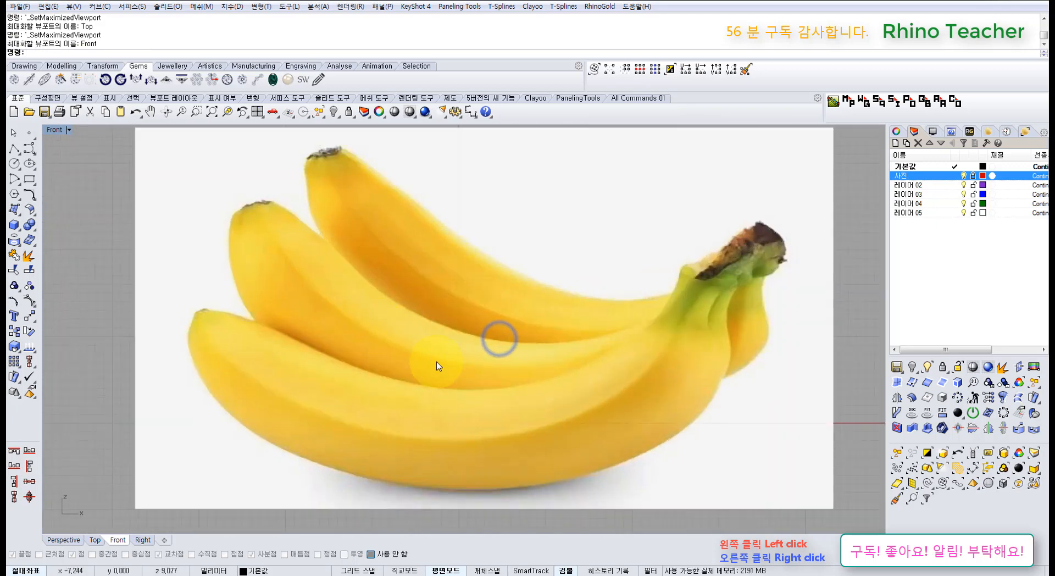
Create a sphere in the Front view centred on the origin with a diameter of 10 mm
{"action": "left_click", "coordinate": [14, 225]}
{"action": "left_click", "coordinate": [64, 228]}
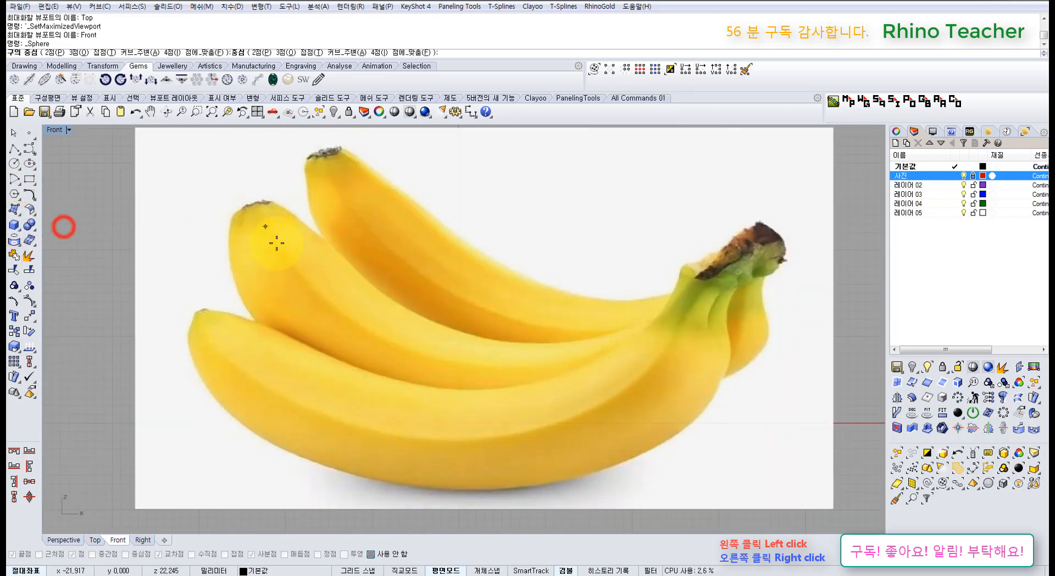
{"action": "scroll", "coordinate": [330, 268], "scroll_direction": "down", "scroll_amount": 5}
{"action": "right_click_drag", "start_coordinate": [352, 251], "coordinate": [347, 260]}
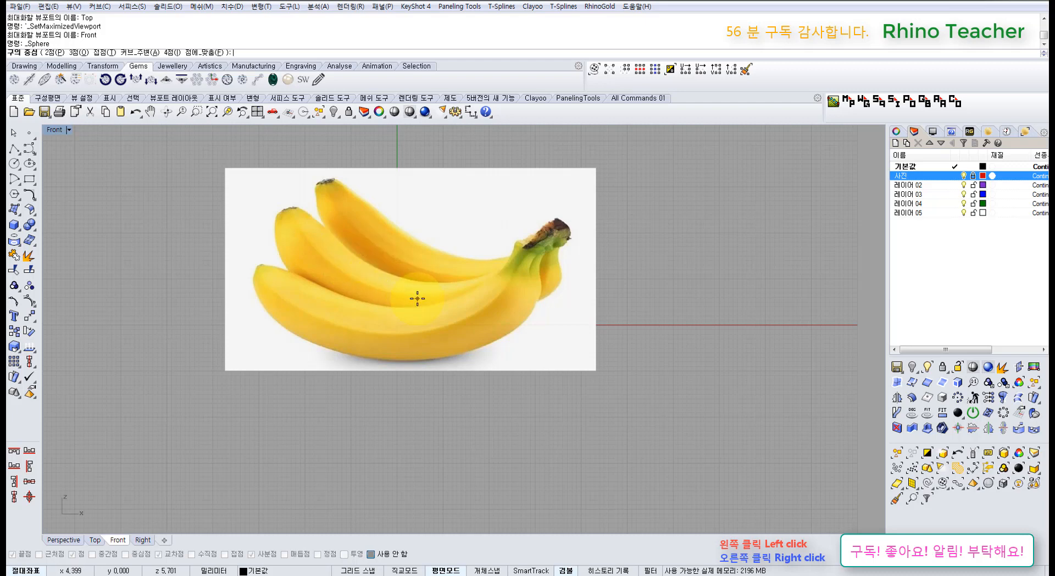
{"action": "type", "text": "0"}
{"action": "key", "text": "Return"}
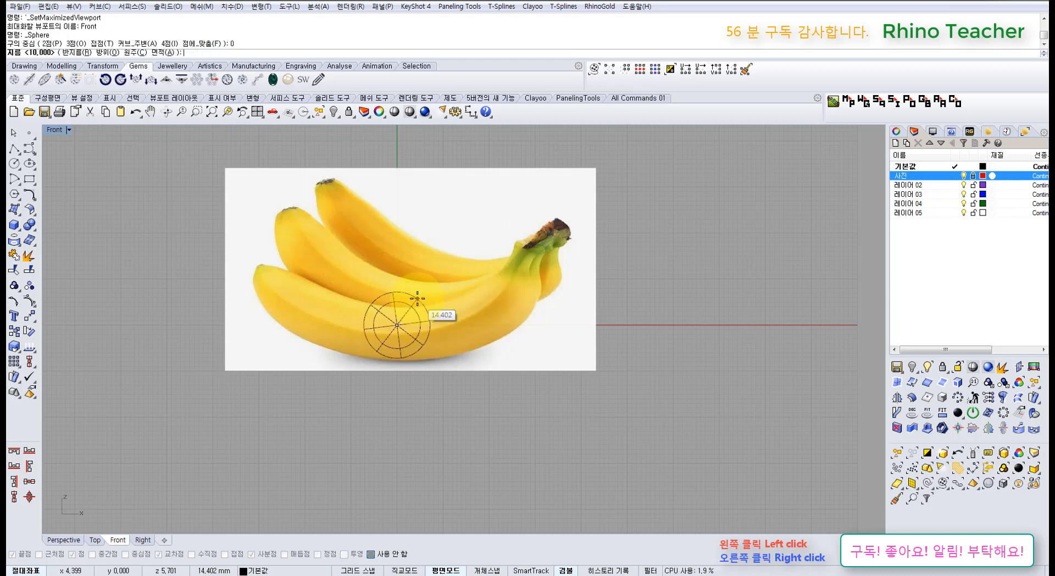
{"action": "type", "text": "10"}
{"action": "key", "text": "Return"}
Examine the sphere's isocurves and pole orientation up close in the Perspective view
{"action": "left_click", "coordinate": [428, 329]}
{"action": "scroll", "coordinate": [396, 328], "scroll_direction": "up", "scroll_amount": 4}
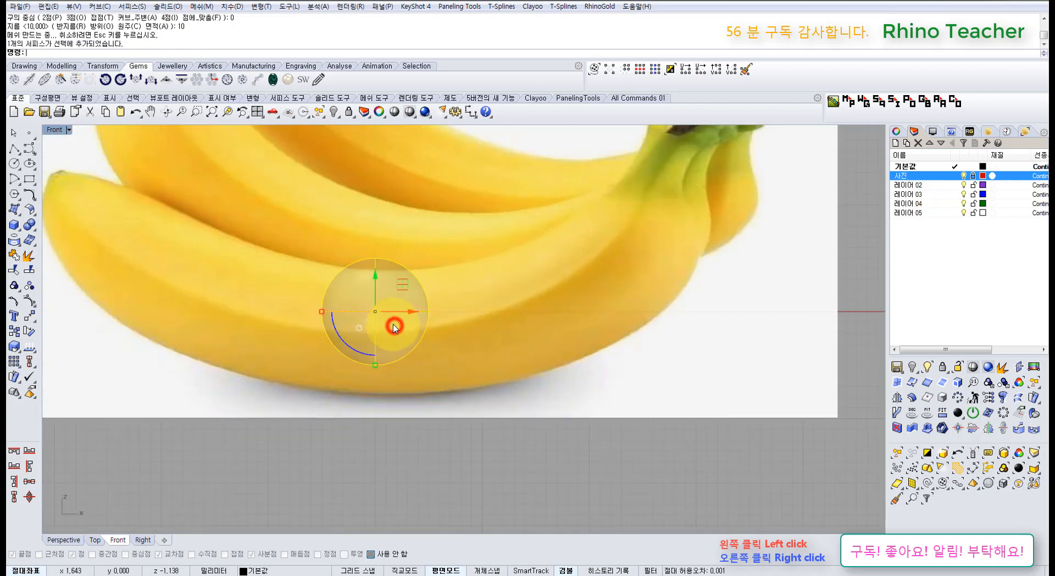
{"action": "key", "text": "ctrl+F4"}
{"action": "right_click_drag", "start_coordinate": [438, 324], "coordinate": [360, 379]}
{"action": "left_click", "coordinate": [356, 455]}
{"action": "scroll", "coordinate": [493, 346], "scroll_direction": "up", "scroll_amount": 5}
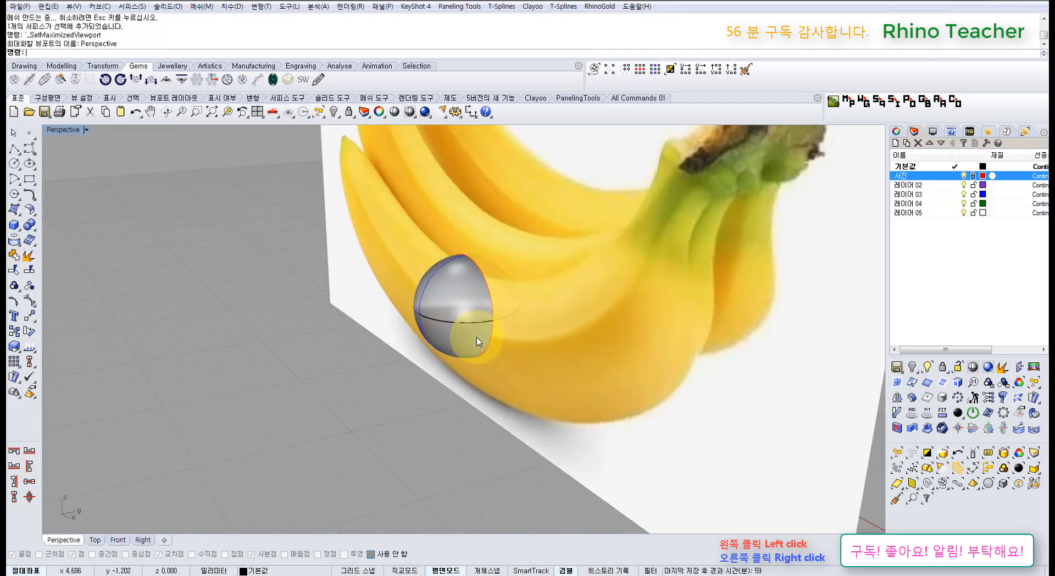
{"action": "right_click_drag", "start_coordinate": [478, 357], "coordinate": [549, 336]}
{"action": "scroll", "coordinate": [440, 313], "scroll_direction": "up", "scroll_amount": 5}
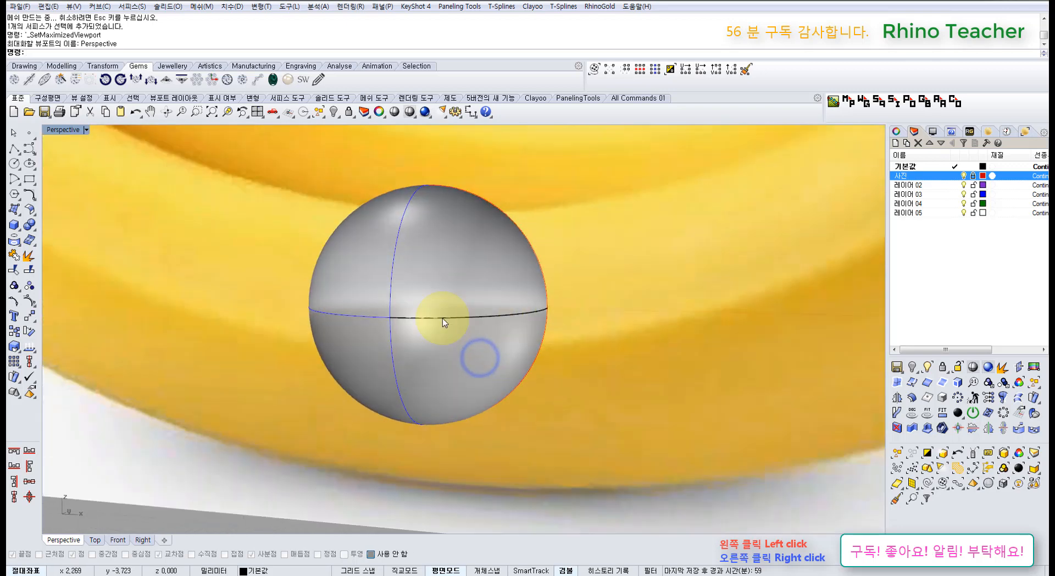
Rotate the sphere about its centre in two turns so its poles lie along the X axis
{"action": "left_click", "coordinate": [502, 342]}
{"action": "scroll", "coordinate": [498, 341], "scroll_direction": "down", "scroll_amount": 5}
{"action": "scroll", "coordinate": [480, 347], "scroll_direction": "up", "scroll_amount": 5}
{"action": "right_click_drag", "start_coordinate": [480, 347], "coordinate": [479, 345]}
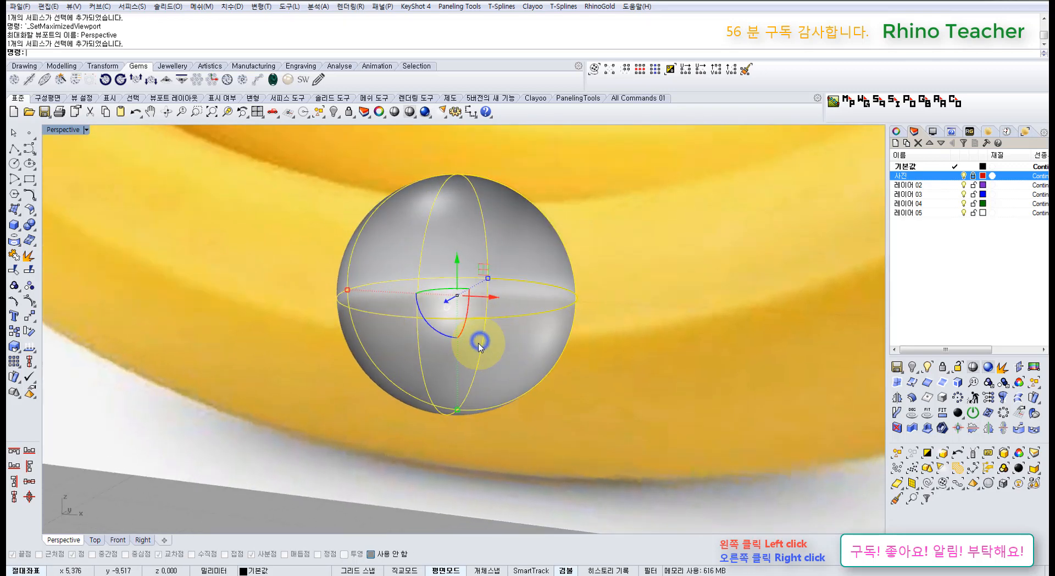
{"action": "left_click_drag", "start_coordinate": [409, 306], "coordinate": [379, 284]}
{"action": "left_click", "coordinate": [390, 497]}
{"action": "right_click_drag", "start_coordinate": [419, 374], "coordinate": [411, 344]}
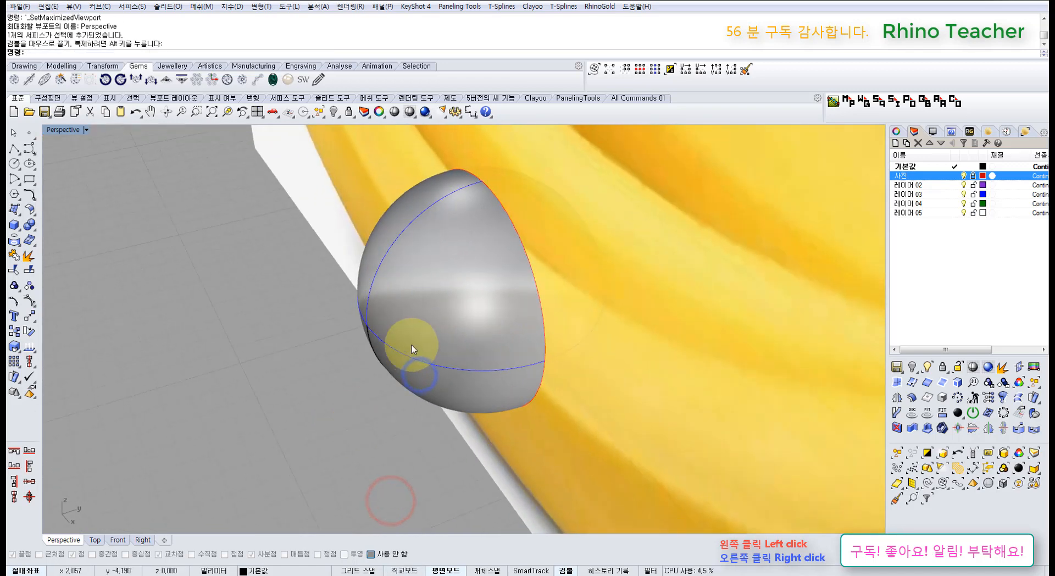
{"action": "left_click", "coordinate": [410, 344]}
{"action": "left_click_drag", "start_coordinate": [498, 268], "coordinate": [420, 277]}
{"action": "right_click_drag", "start_coordinate": [388, 398], "coordinate": [617, 424]}
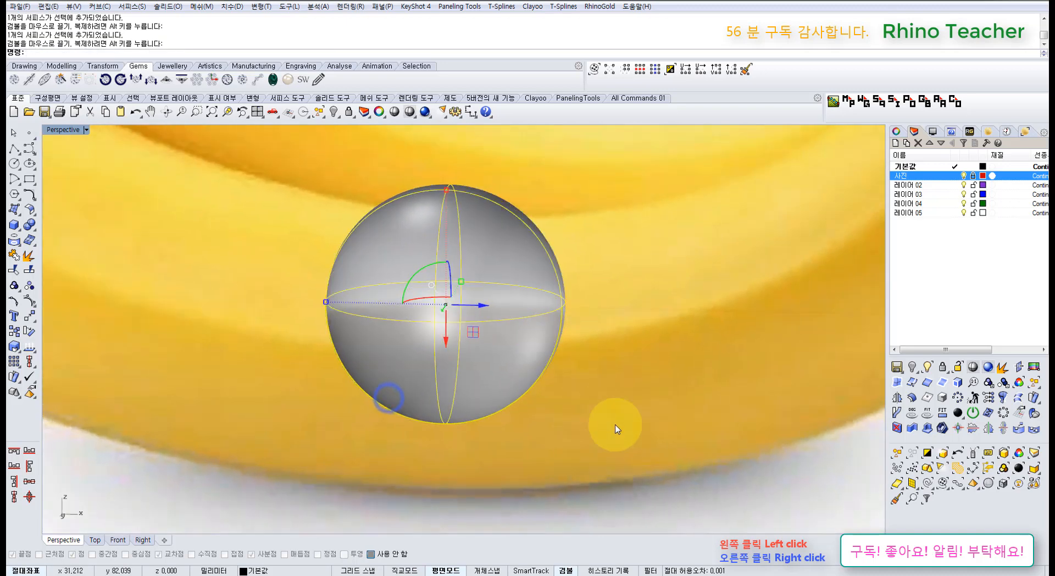
{"action": "left_click", "coordinate": [615, 425]}
{"action": "right_click_drag", "start_coordinate": [556, 412], "coordinate": [518, 366]}
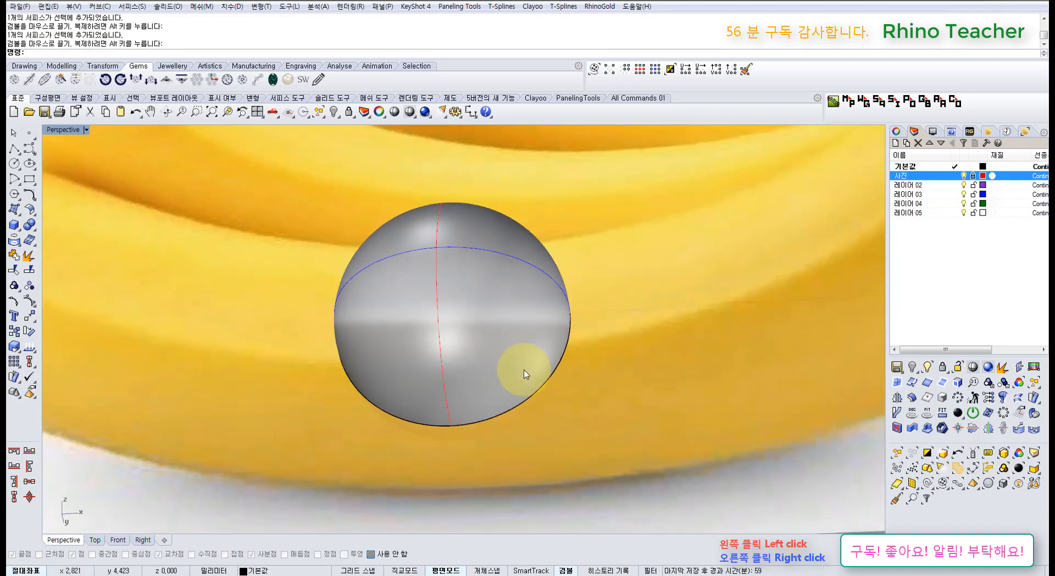
In the Front view, move the sphere straight down into the middle of the front banana's body
{"action": "key", "text": "ctrl+F1"}
{"action": "key", "text": "ctrl+F2"}
{"action": "scroll", "coordinate": [403, 356], "scroll_direction": "up", "scroll_amount": 15}
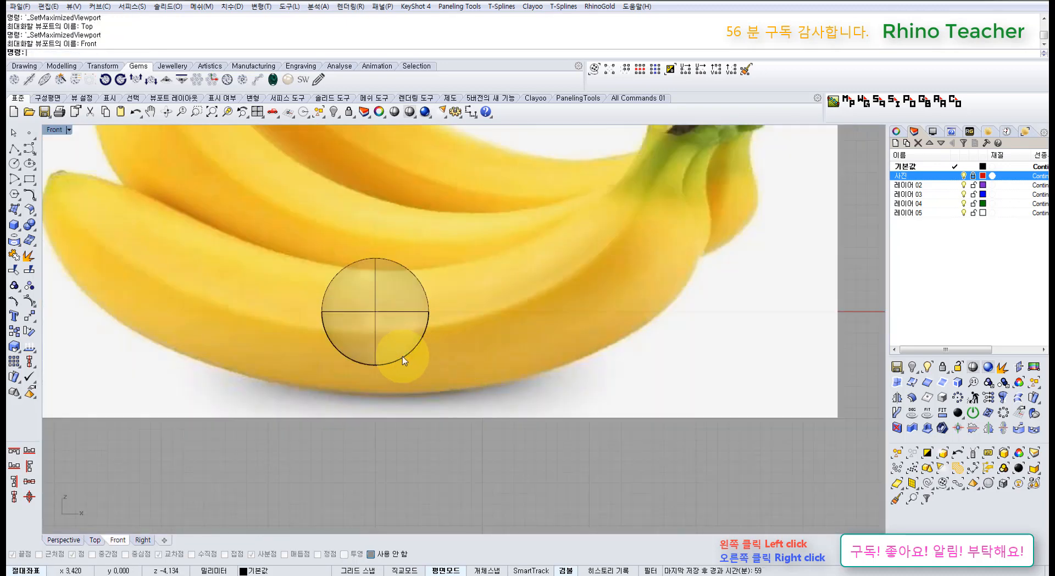
{"action": "right_click_drag", "start_coordinate": [372, 336], "coordinate": [498, 368]}
{"action": "scroll", "coordinate": [499, 366], "scroll_direction": "down", "scroll_amount": 4}
{"action": "left_click_drag", "start_coordinate": [520, 343], "coordinate": [449, 296]}
{"action": "key", "text": "ctrl+z"}
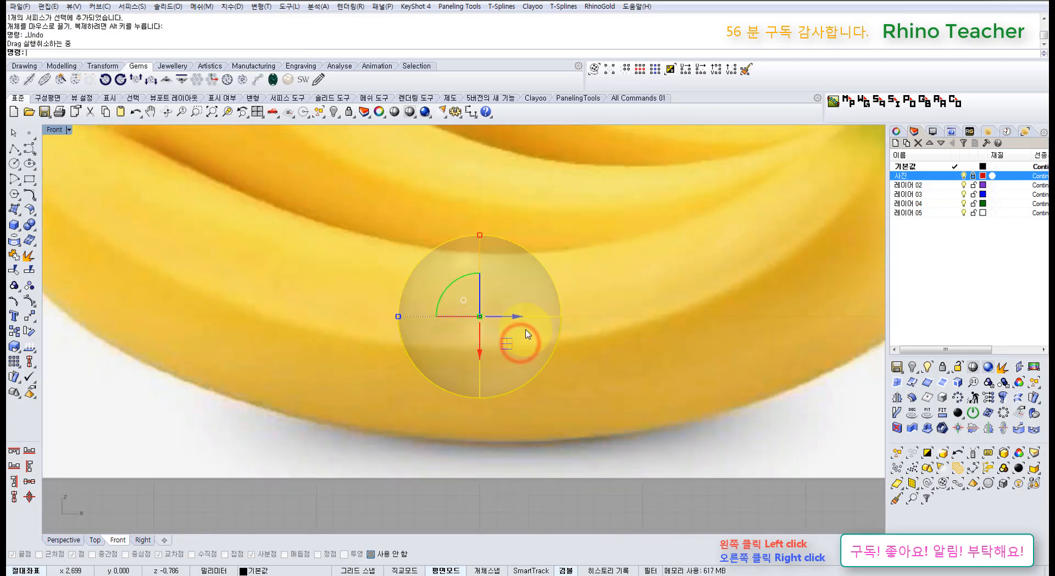
{"action": "scroll", "coordinate": [517, 337], "scroll_direction": "down", "scroll_amount": 6}
{"action": "right_click_drag", "start_coordinate": [517, 334], "coordinate": [477, 358]}
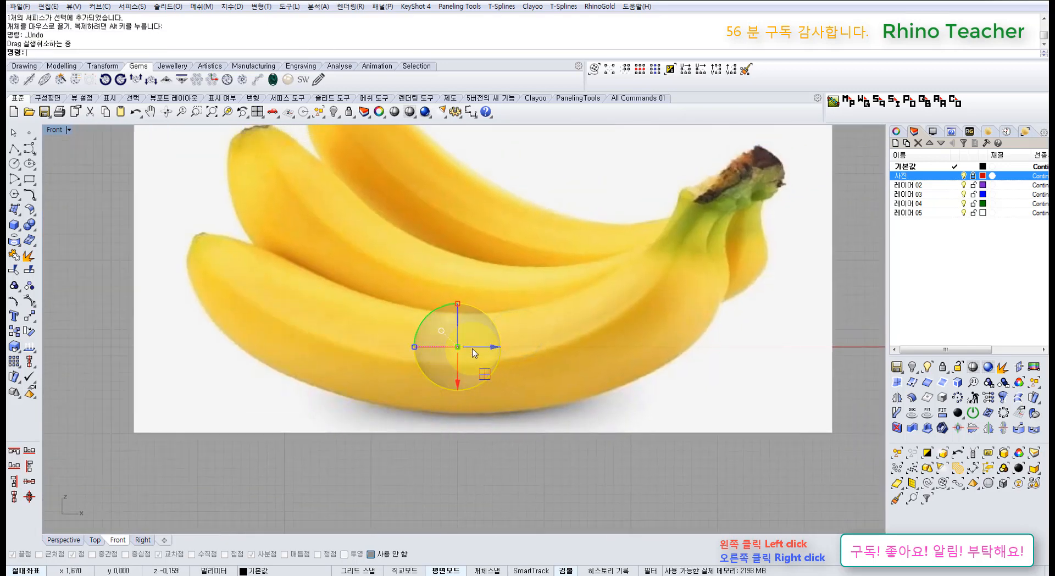
{"action": "left_click_drag", "start_coordinate": [484, 375], "coordinate": [480, 406]}
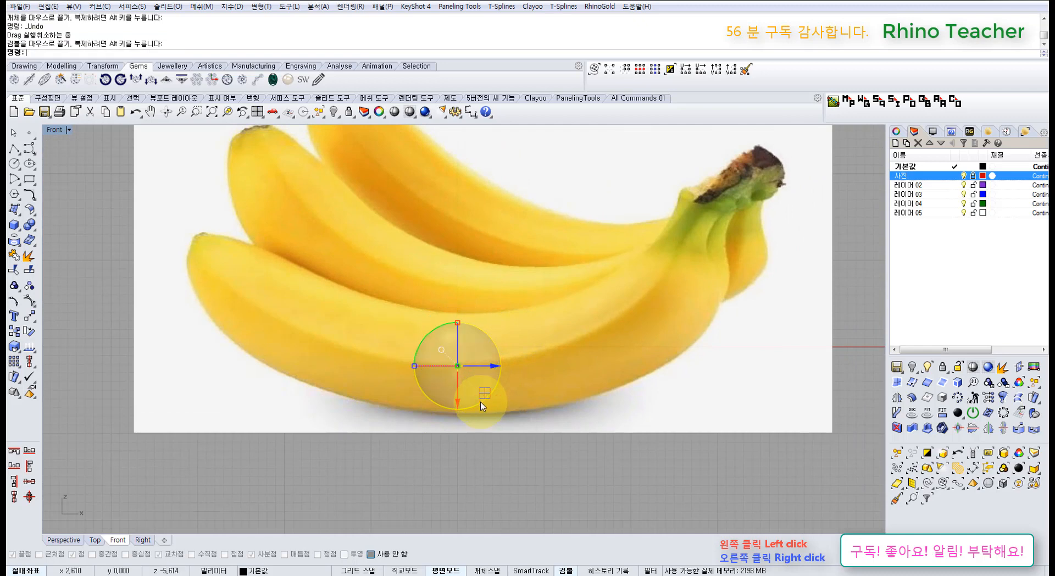
{"action": "right_click", "coordinate": [474, 459]}
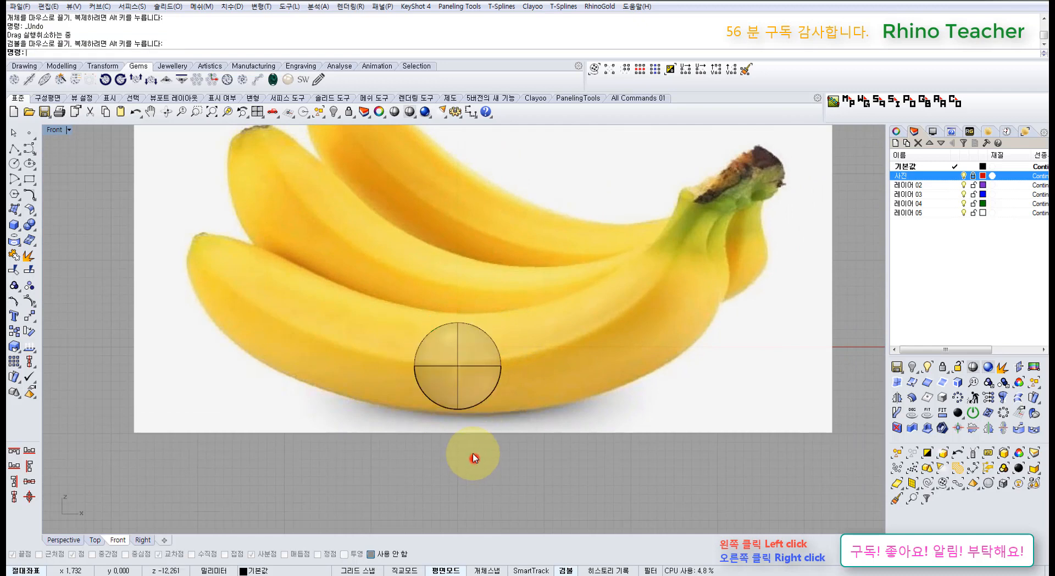
Rebuild the sphere's surface with 8 points in U and 8 in V at degree 3 in both directions, deleting the input
{"action": "left_click", "coordinate": [444, 364]}
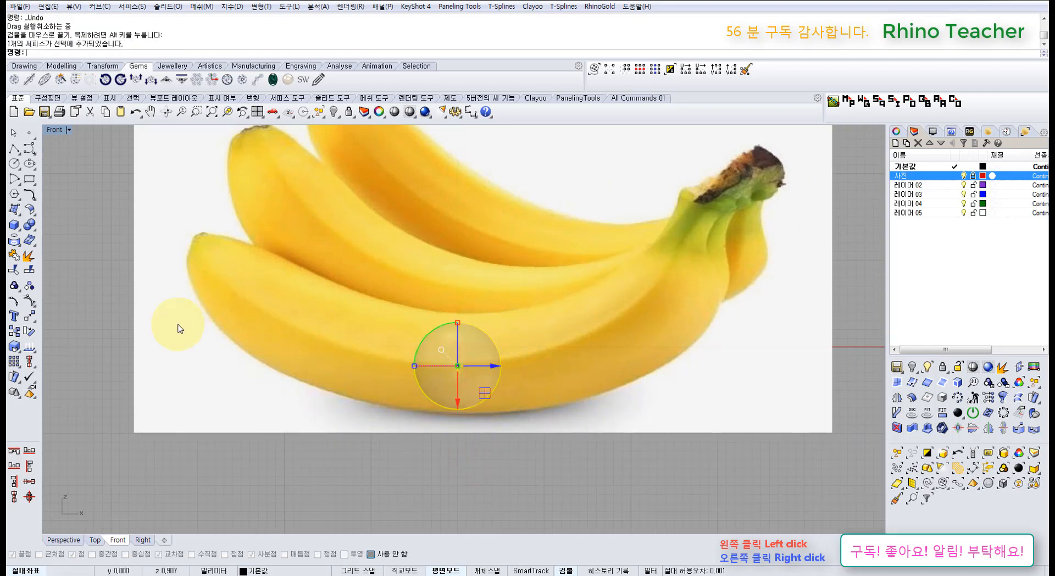
{"action": "left_click", "coordinate": [31, 209]}
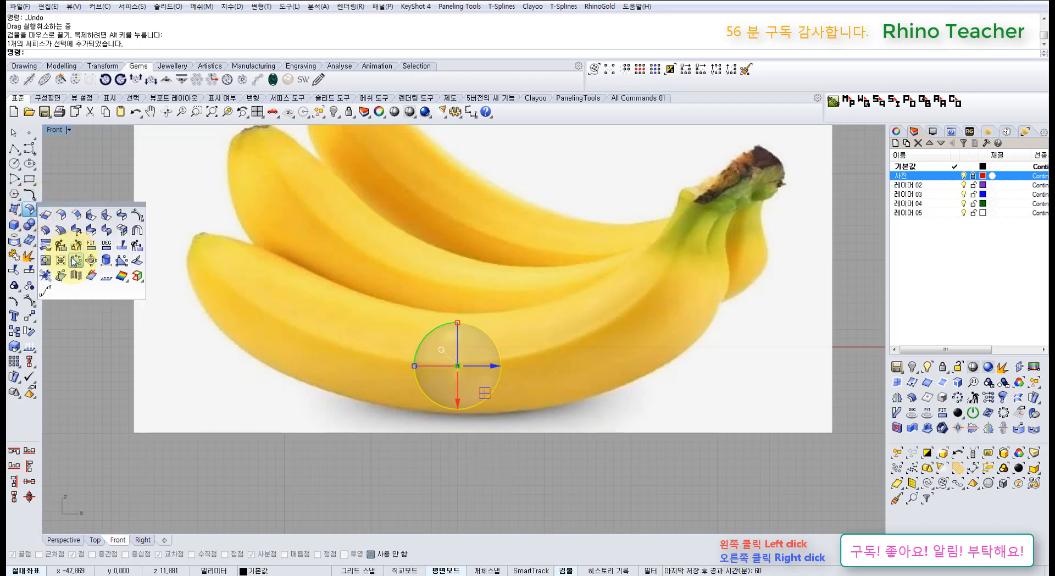
{"action": "left_click", "coordinate": [63, 247]}
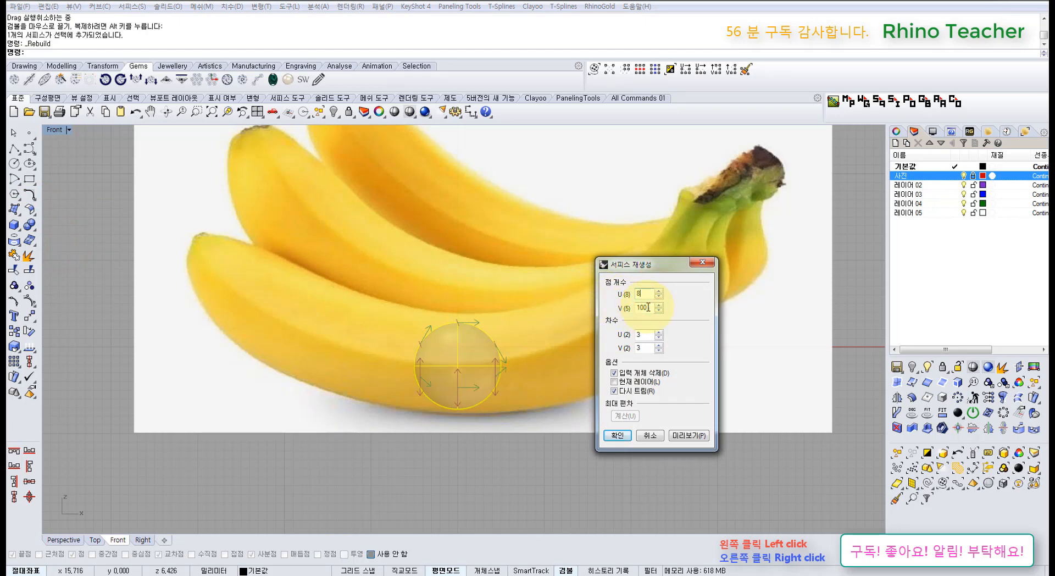
{"action": "type", "text": "8"}
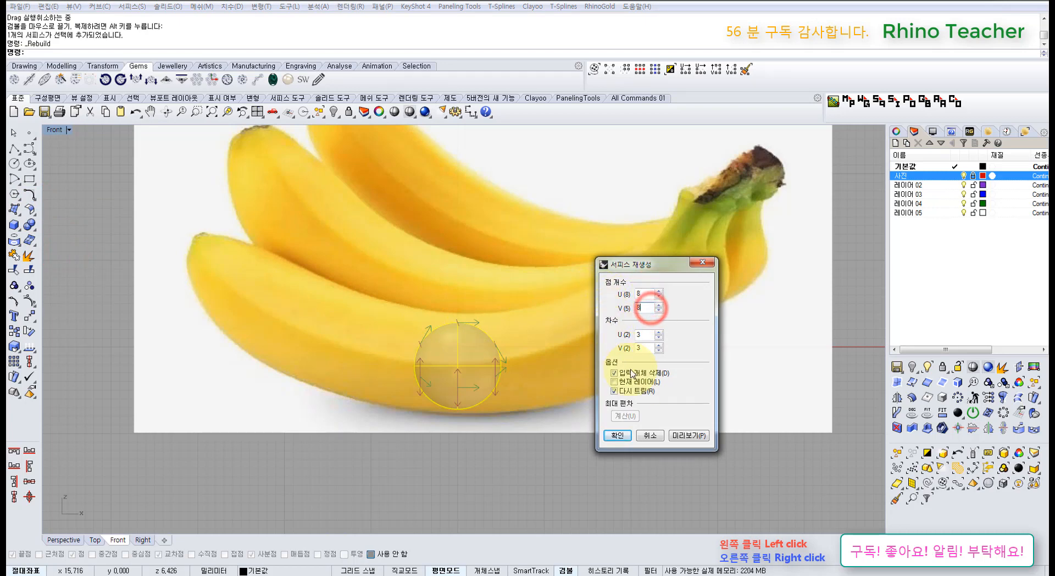
{"action": "left_click", "coordinate": [618, 438]}
{"action": "left_click", "coordinate": [496, 457]}
Switch the Front view to the Shaded display mode to see the rebuilt sphere's isocurves
{"action": "right_click_drag", "start_coordinate": [455, 394], "coordinate": [471, 411]}
{"action": "left_click_drag", "start_coordinate": [515, 500], "coordinate": [461, 398]}
{"action": "left_click", "coordinate": [436, 486]}
{"action": "scroll", "coordinate": [482, 404], "scroll_direction": "up", "scroll_amount": 5}
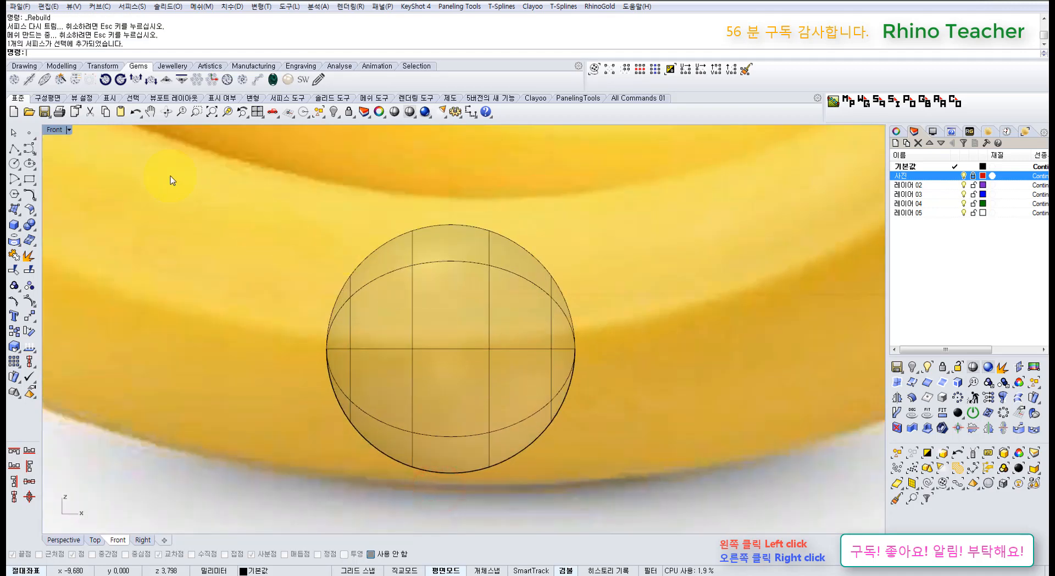
{"action": "left_click", "coordinate": [70, 130]}
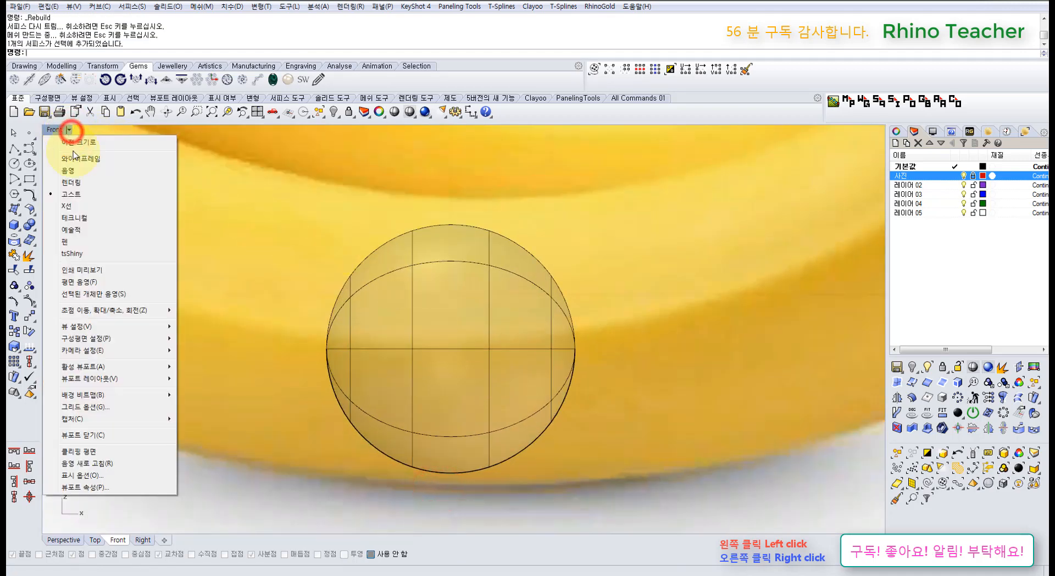
{"action": "left_click", "coordinate": [75, 169]}
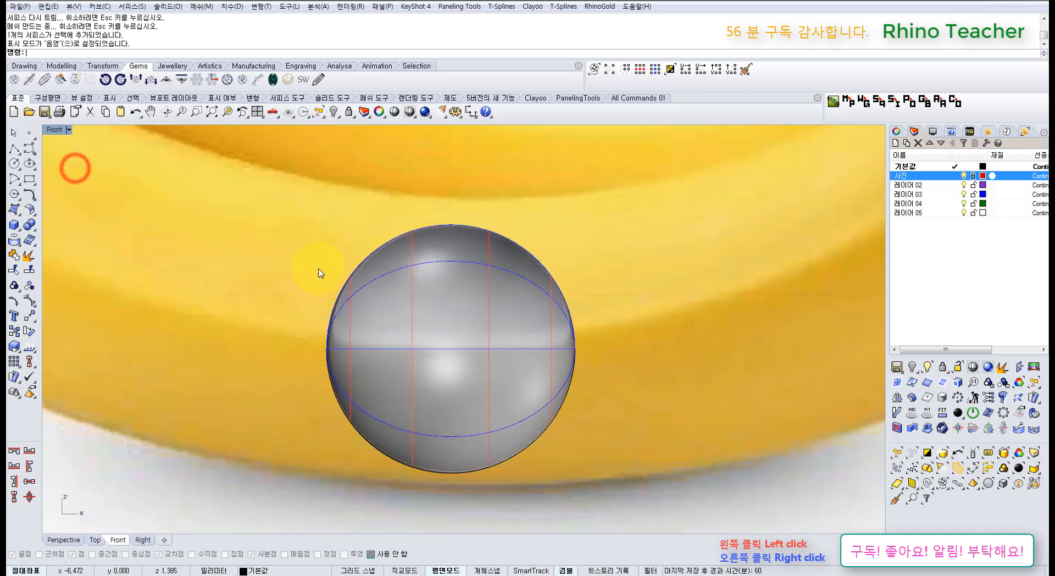
{"action": "scroll", "coordinate": [291, 263], "scroll_direction": "down", "scroll_amount": 10}
Turn on the sphere's control points, select them all and shift them slightly within the front banana's body
{"action": "right_click_drag", "start_coordinate": [313, 348], "coordinate": [473, 412]}
{"action": "mouse_move", "coordinate": [438, 449]}
{"action": "left_mouse_down"}
{"action": "mouse_move", "coordinate": [437, 381]}
{"action": "mouse_move", "coordinate": [472, 334]}
{"action": "left_mouse_up"}
{"action": "scroll", "coordinate": [472, 334], "scroll_direction": "up", "scroll_amount": 6}
{"action": "left_click", "coordinate": [472, 333]}
{"action": "right_click_drag", "start_coordinate": [474, 337], "coordinate": [269, 360]}
{"action": "key", "text": "F10"}
{"action": "right_click_drag", "start_coordinate": [304, 354], "coordinate": [483, 340]}
{"action": "scroll", "coordinate": [484, 341], "scroll_direction": "down", "scroll_amount": 6}
{"action": "left_click_drag", "start_coordinate": [405, 271], "coordinate": [531, 402]}
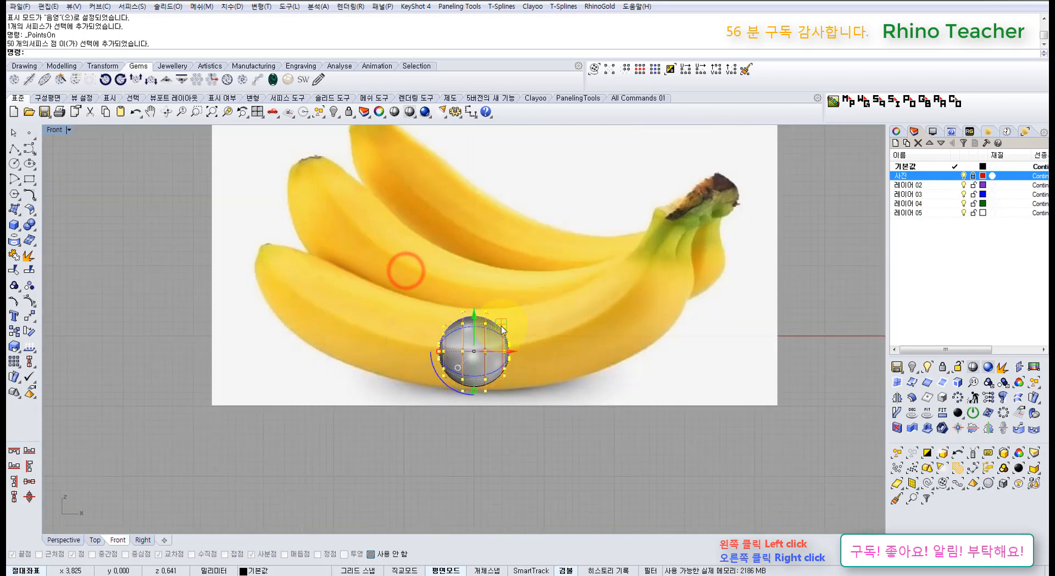
{"action": "left_click_drag", "start_coordinate": [502, 321], "coordinate": [510, 320]}
{"action": "left_click", "coordinate": [477, 268]}
Examine the control points around the sphere's left pole up close in the Front and Perspective views
{"action": "scroll", "coordinate": [434, 341], "scroll_direction": "up", "scroll_amount": 6}
{"action": "left_click_drag", "start_coordinate": [426, 278], "coordinate": [506, 433]}
{"action": "left_click", "coordinate": [428, 457]}
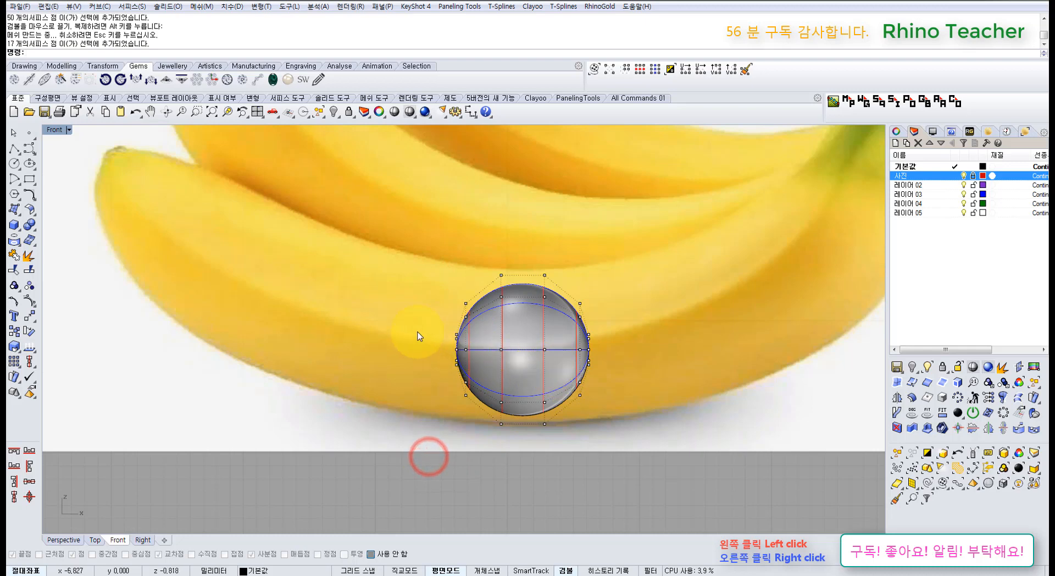
{"action": "scroll", "coordinate": [464, 358], "scroll_direction": "up", "scroll_amount": 15}
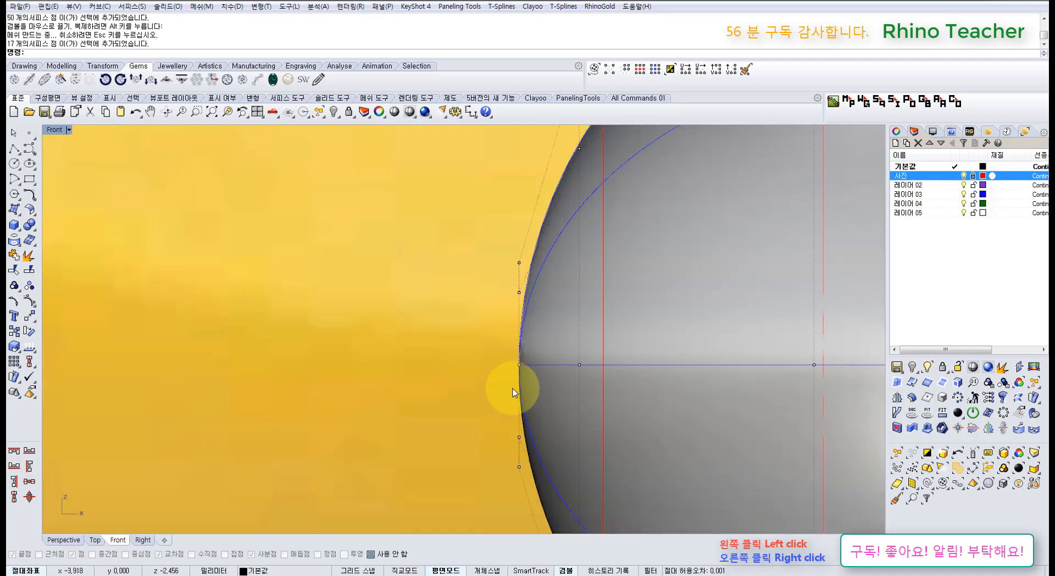
{"action": "key", "text": "ctrl+F4"}
{"action": "right_click_drag", "start_coordinate": [555, 378], "coordinate": [573, 341]}
{"action": "scroll", "coordinate": [571, 340], "scroll_direction": "up", "scroll_amount": 8}
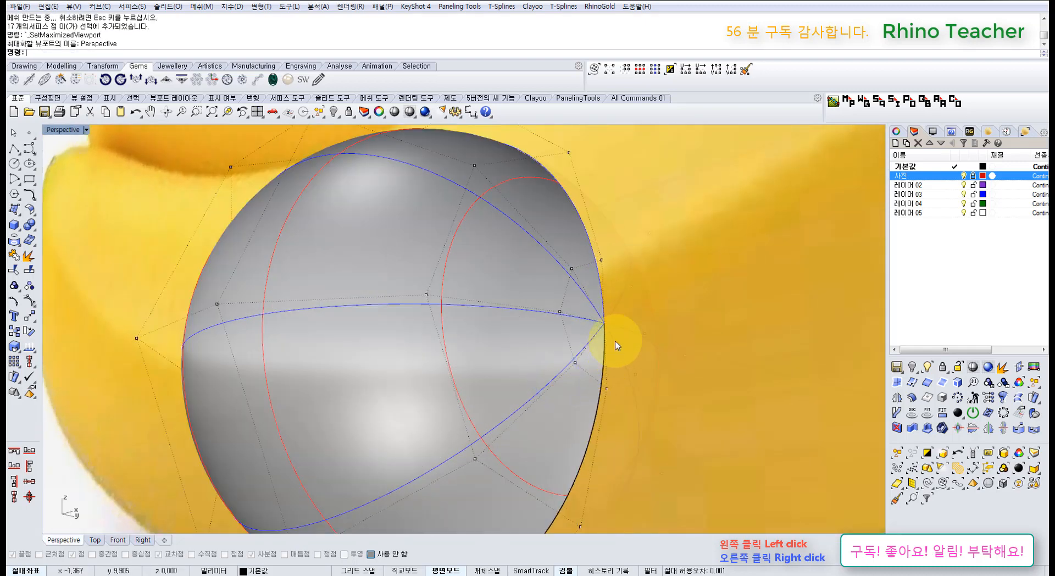
{"action": "left_click", "coordinate": [597, 303]}
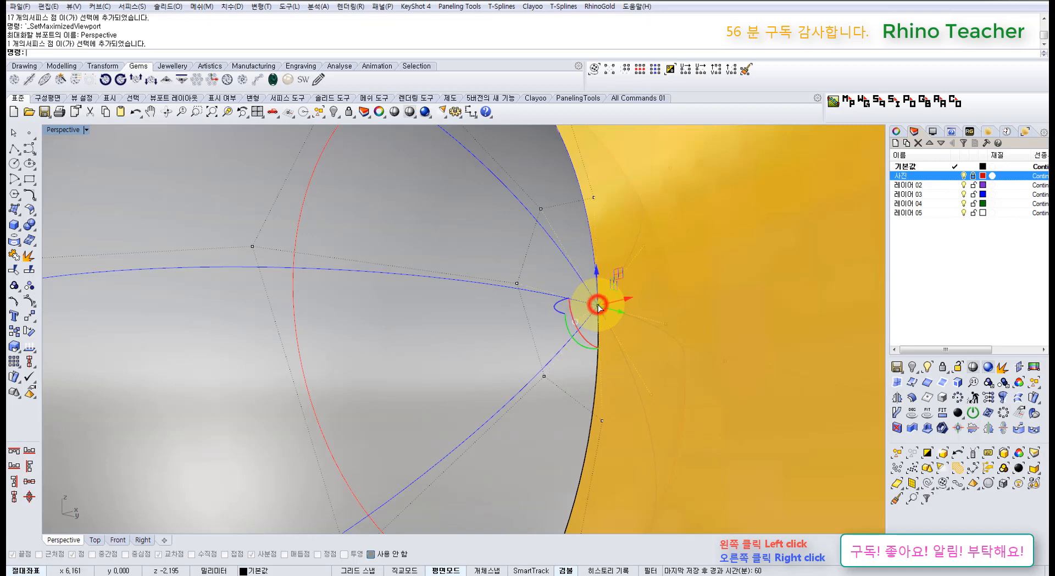
{"action": "left_click", "coordinate": [518, 284]}
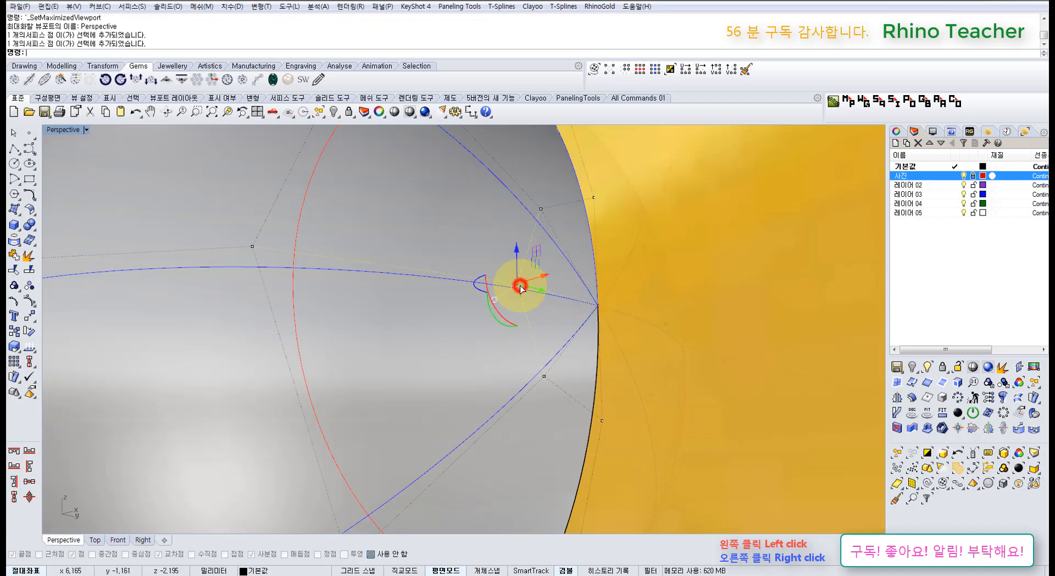
{"action": "key", "text": "ctrl+F2"}
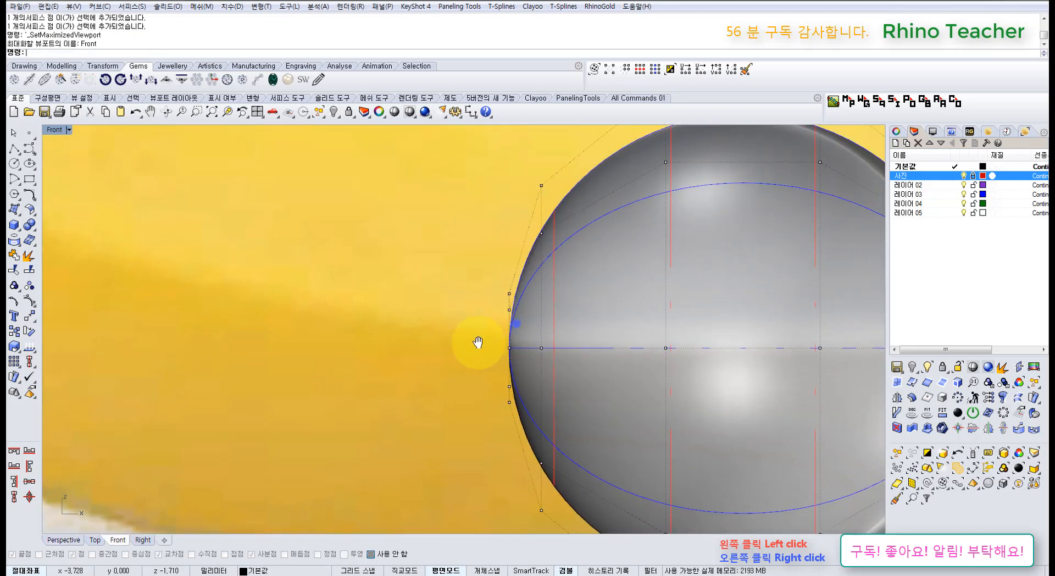
Compare the left pole's control points selected together in the Front view with the individual points there in the Perspective view
{"action": "left_click_drag", "start_coordinate": [449, 273], "coordinate": [486, 456]}
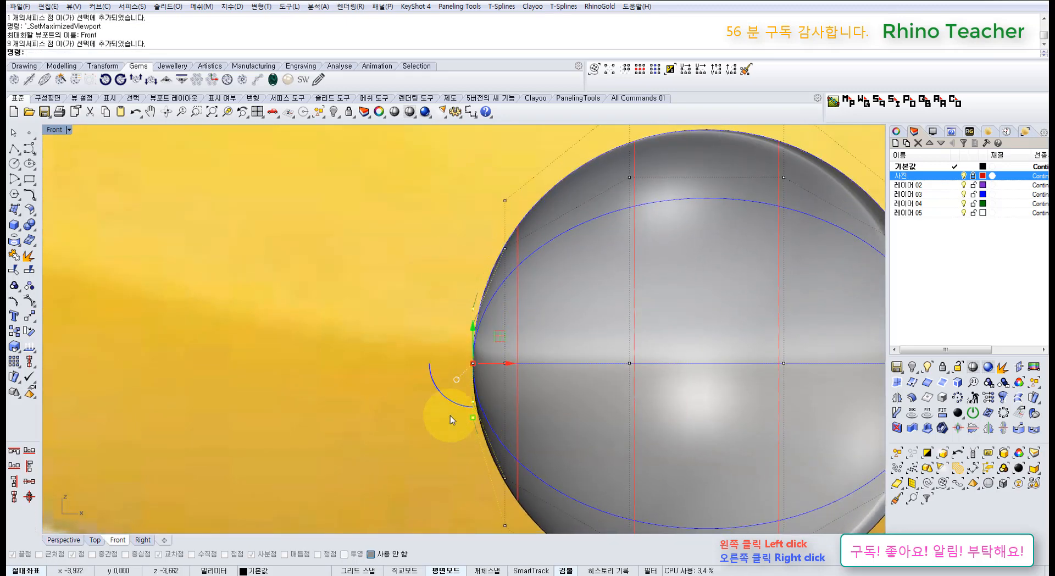
{"action": "key", "text": "ctrl+F4"}
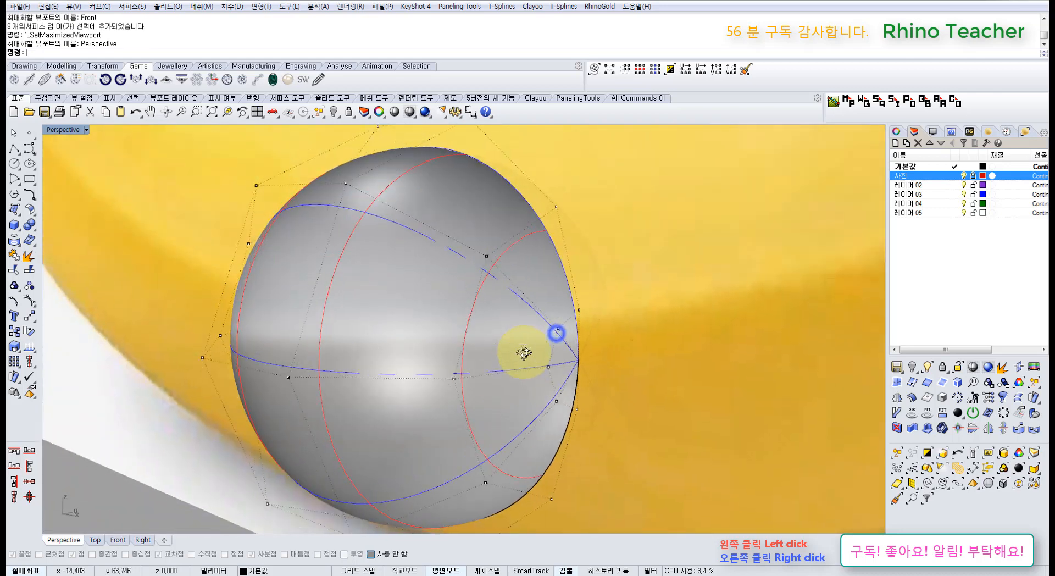
{"action": "left_click", "coordinate": [578, 359]}
{"action": "right_click_drag", "start_coordinate": [537, 324], "coordinate": [624, 273]}
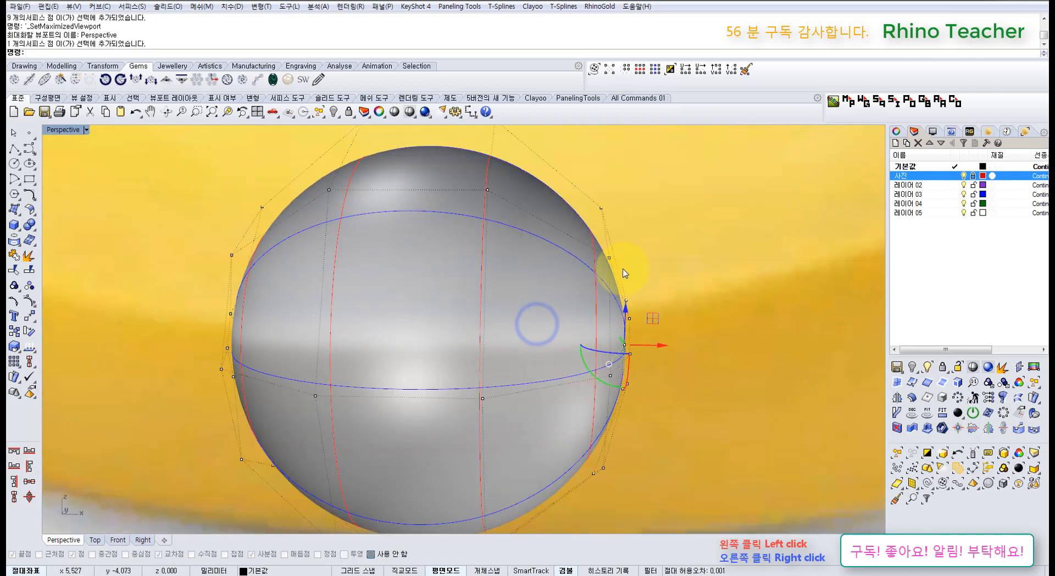
{"action": "left_click_drag", "start_coordinate": [677, 409], "coordinate": [678, 410]}
{"action": "key", "text": "ctrl+F2"}
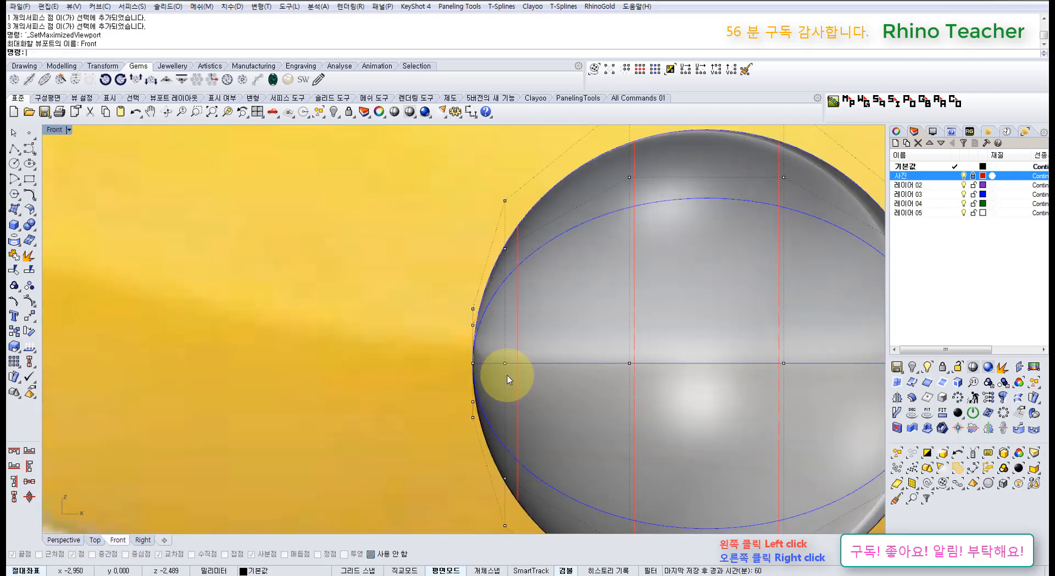
In the Front view, stretch the sphere's left-pole control points up and to the left along the front banana's body
{"action": "left_click_drag", "start_coordinate": [425, 282], "coordinate": [494, 432]}
{"action": "scroll", "coordinate": [483, 376], "scroll_direction": "down", "scroll_amount": 3}
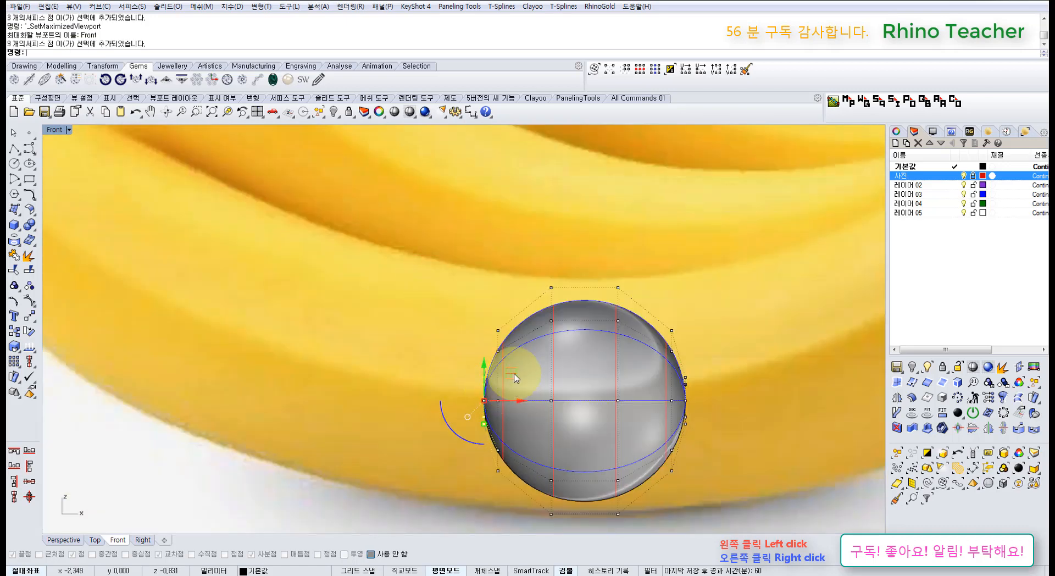
{"action": "left_click_drag", "start_coordinate": [513, 374], "coordinate": [291, 297]}
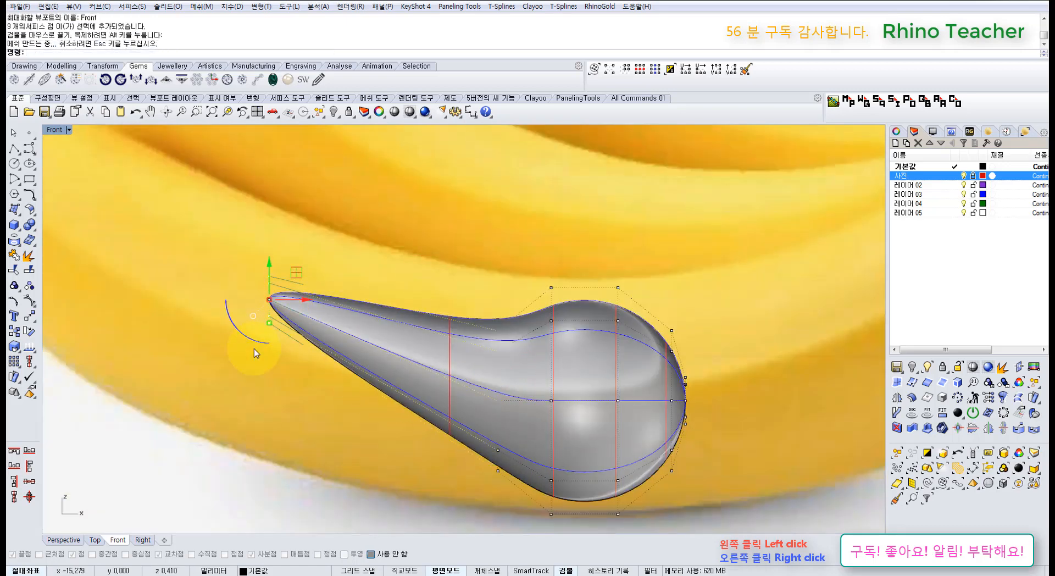
{"action": "scroll", "coordinate": [258, 297], "scroll_direction": "up", "scroll_amount": 5}
{"action": "scroll", "coordinate": [259, 299], "scroll_direction": "down", "scroll_amount": 2}
{"action": "scroll", "coordinate": [372, 363], "scroll_direction": "up", "scroll_amount": 3}
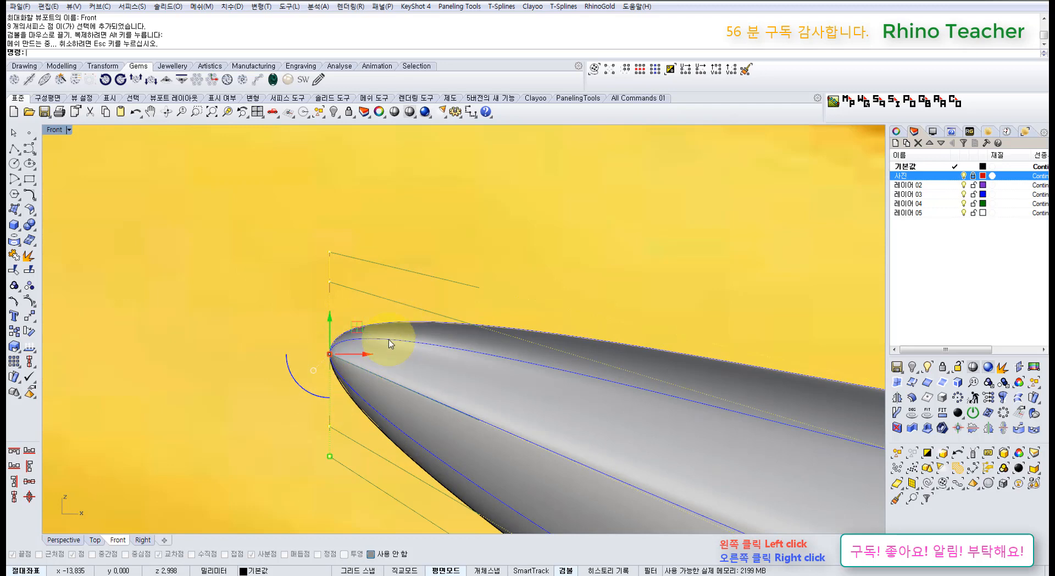
{"action": "scroll", "coordinate": [378, 341], "scroll_direction": "down", "scroll_amount": 15}
{"action": "right_click_drag", "start_coordinate": [304, 319], "coordinate": [478, 333]}
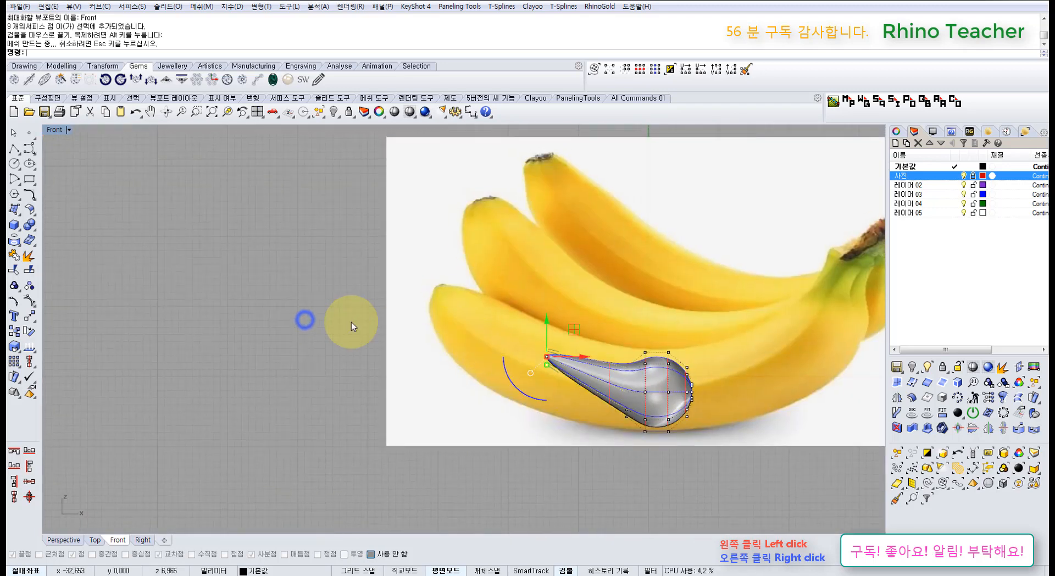
{"action": "left_click", "coordinate": [272, 313]}
Draw a three-point degree 3 control point curve rising as an arc in the empty area left of the photo
{"action": "left_click", "coordinate": [29, 148]}
{"action": "right_click_drag", "start_coordinate": [143, 264], "coordinate": [273, 330]}
{"action": "left_click", "coordinate": [225, 396]}
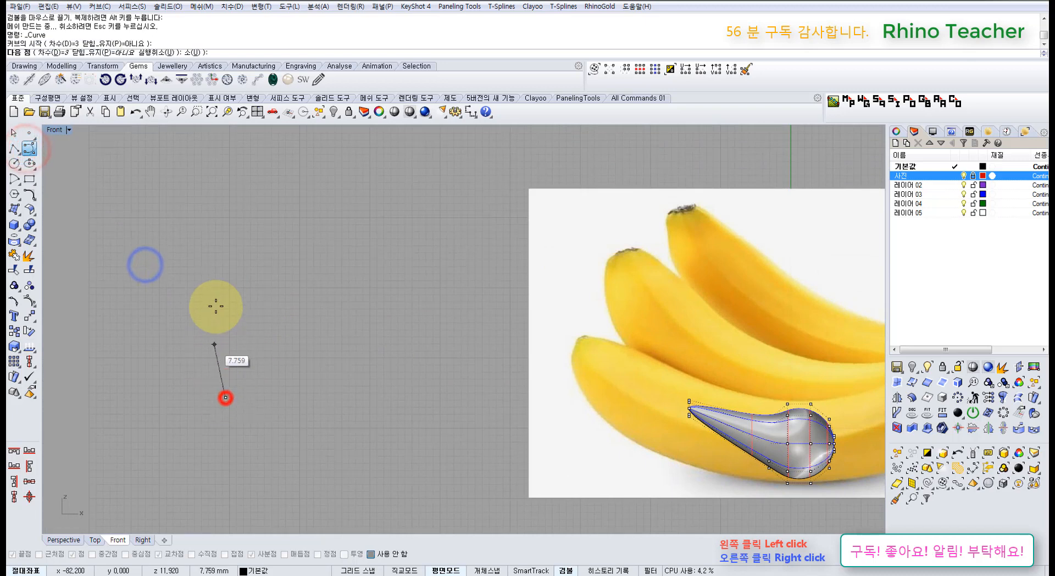
{"action": "left_click", "coordinate": [218, 306]}
{"action": "left_click", "coordinate": [301, 281]}
{"action": "right_click", "coordinate": [341, 266]}
Draw a second three-point degree 3 curve starting at the first curve's upper end and descending to the right
{"action": "right_click", "coordinate": [341, 266]}
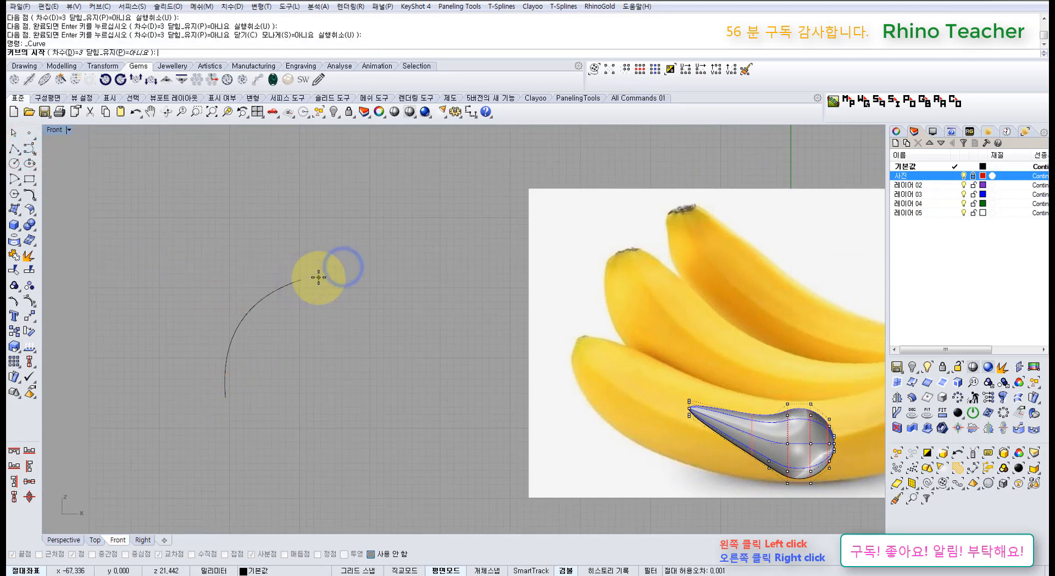
{"action": "left_click", "coordinate": [301, 280]}
{"action": "left_click", "coordinate": [360, 283]}
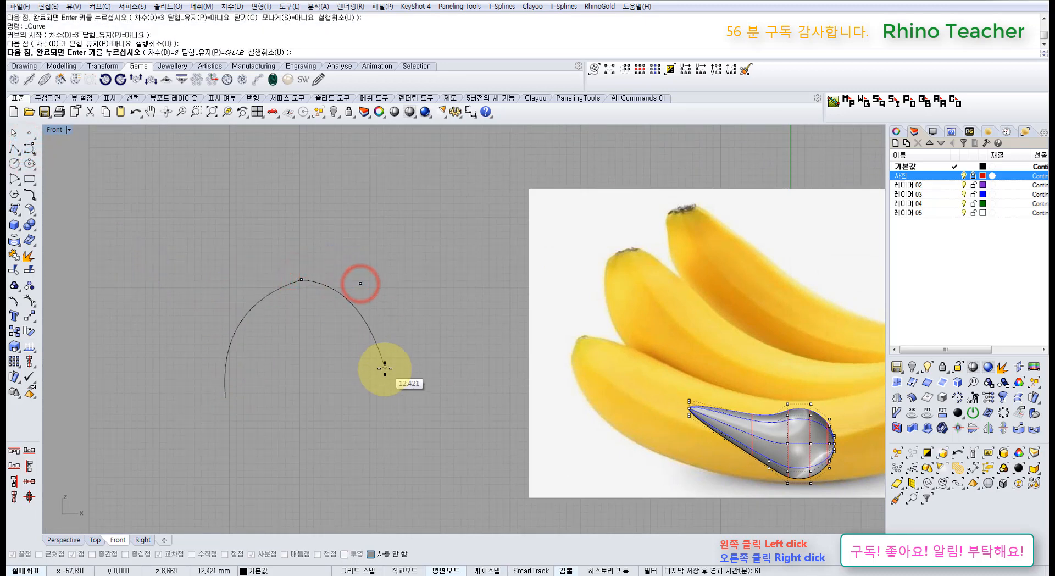
{"action": "left_click", "coordinate": [385, 376]}
{"action": "right_click", "coordinate": [384, 376]}
Check the geometric continuity between the two curves at their shared endpoint
{"action": "scroll", "coordinate": [282, 282], "scroll_direction": "up", "scroll_amount": 5}
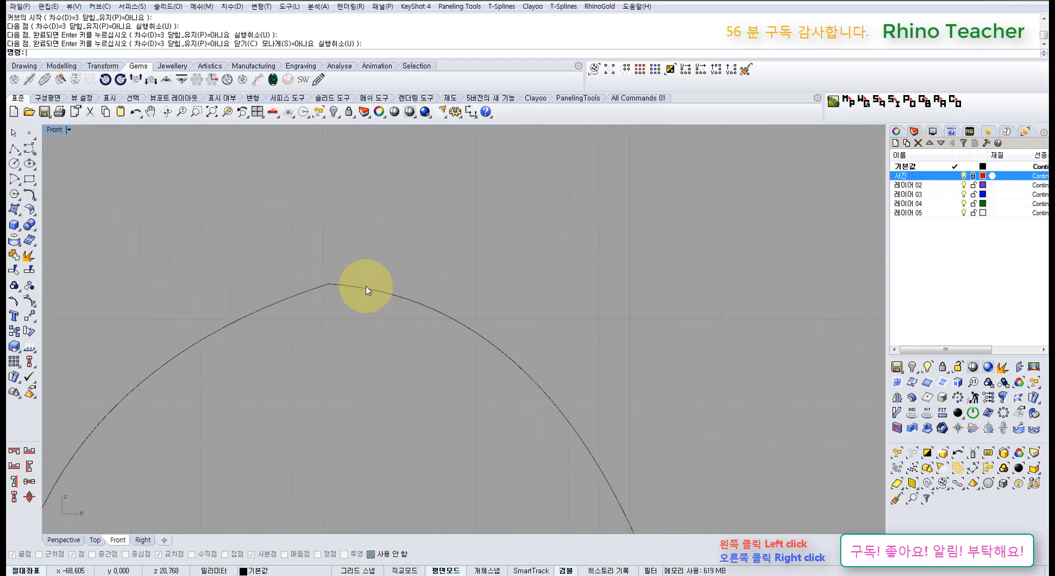
{"action": "left_click", "coordinate": [30, 303]}
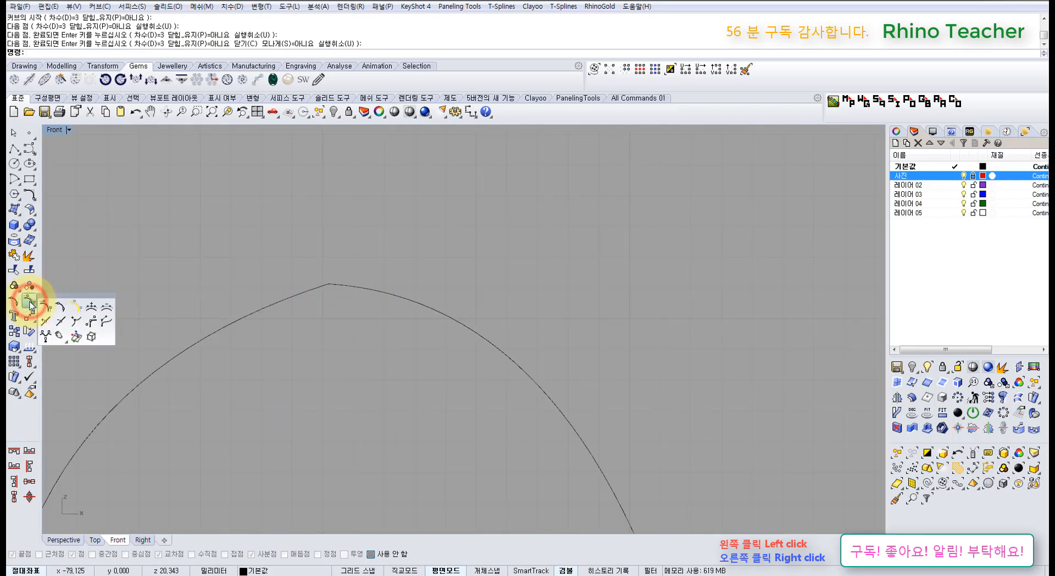
{"action": "left_click", "coordinate": [29, 348]}
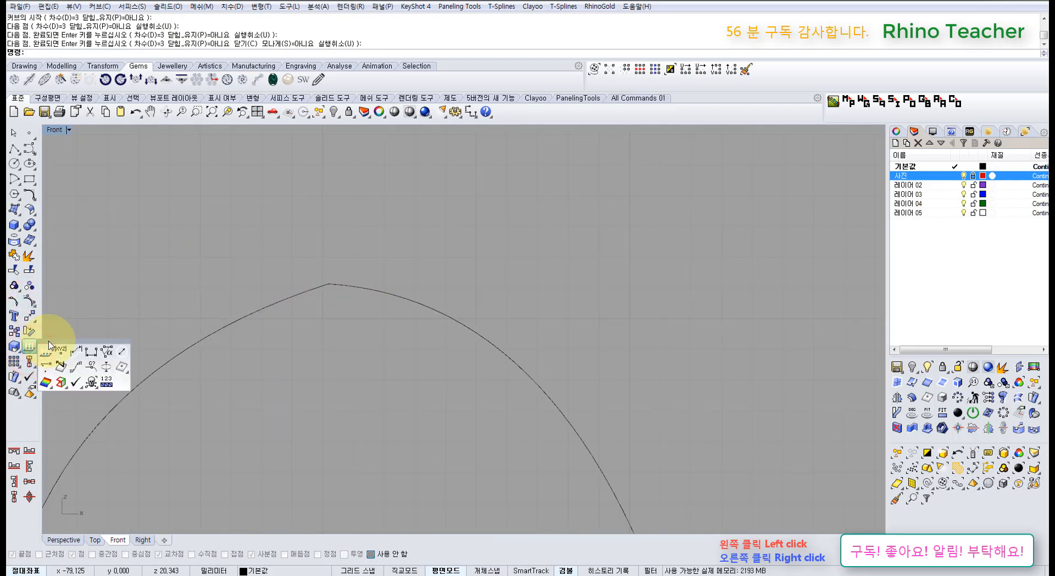
{"action": "left_click_drag", "start_coordinate": [50, 344], "coordinate": [78, 285]}
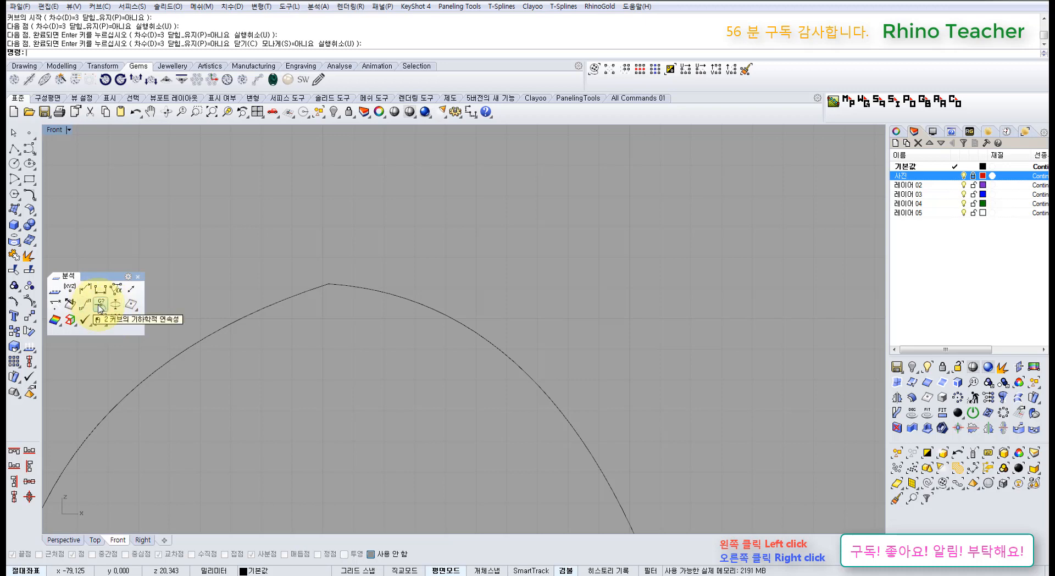
{"action": "left_click", "coordinate": [100, 306]}
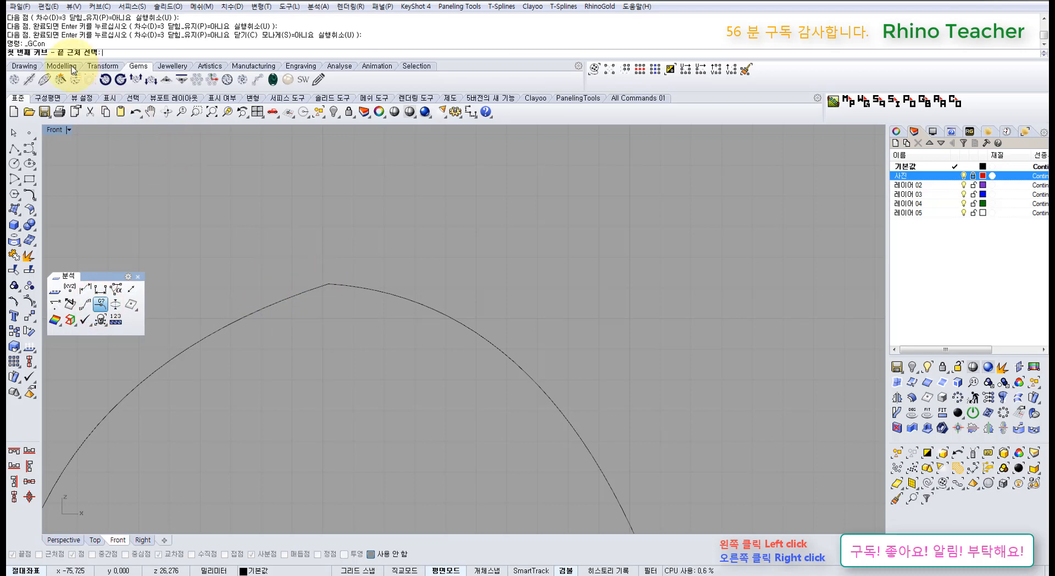
{"action": "left_click", "coordinate": [320, 288]}
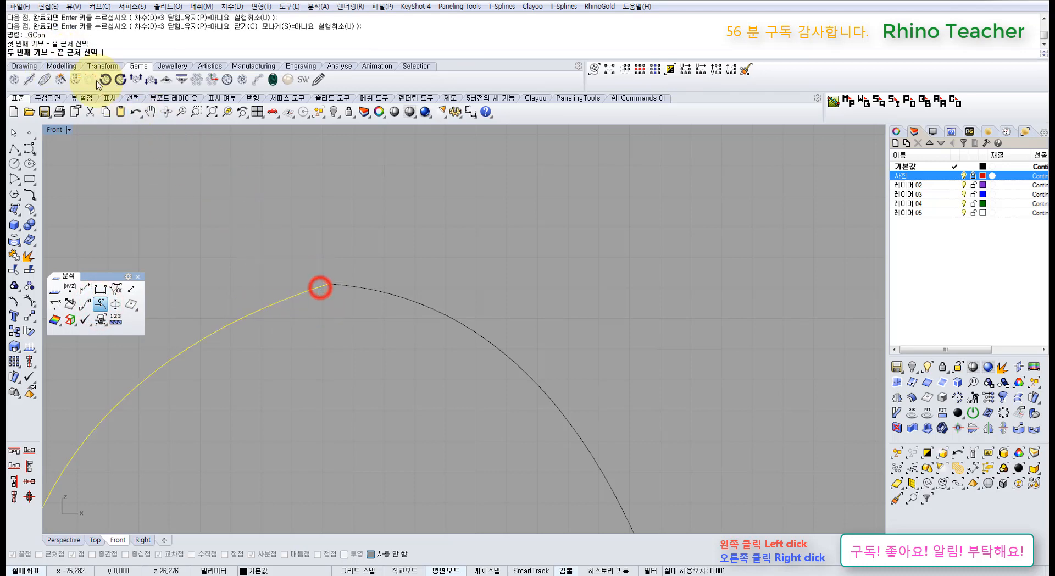
{"action": "left_click", "coordinate": [345, 289]}
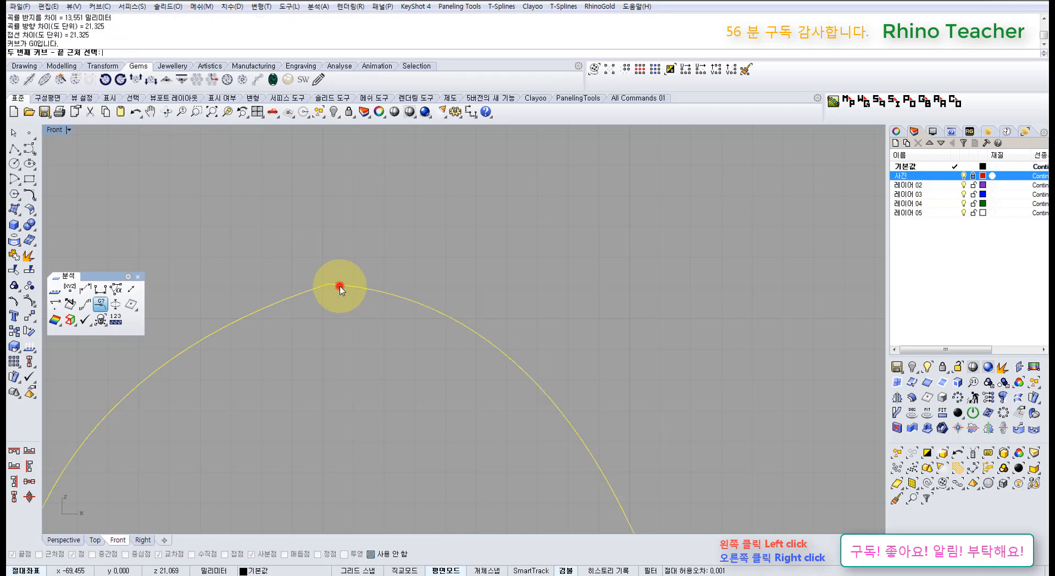
Select both curves and turn on their control points
{"action": "left_click_drag", "start_coordinate": [370, 261], "coordinate": [297, 325]}
{"action": "key", "text": "F10"}
{"action": "scroll", "coordinate": [296, 311], "scroll_direction": "down", "scroll_amount": 6}
{"action": "right_click_drag", "start_coordinate": [309, 298], "coordinate": [387, 332]}
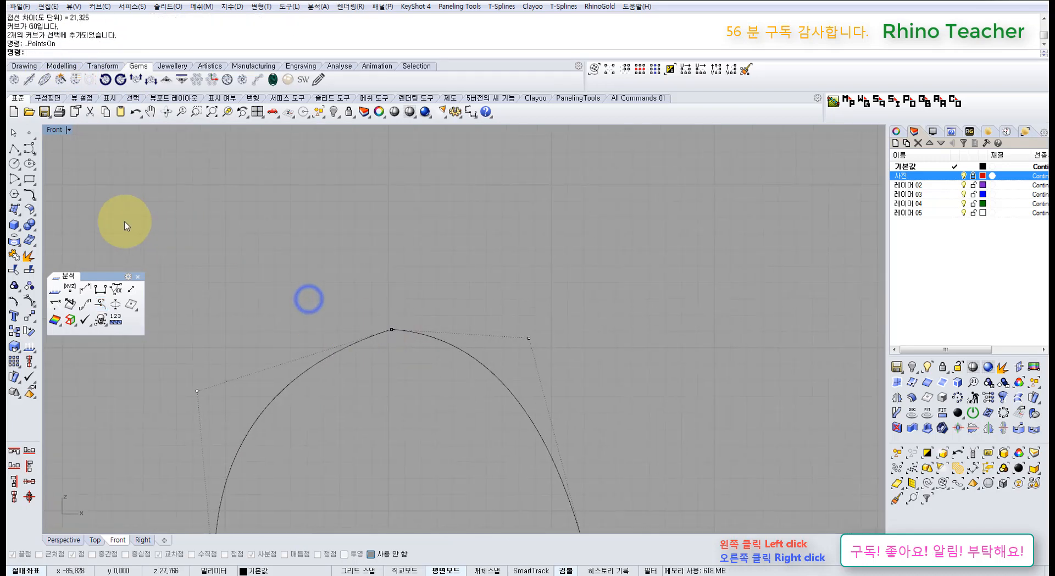
Draw a nearly horizontal straight line extending to both sides from the two curves' shared endpoint
{"action": "left_click", "coordinate": [13, 147]}
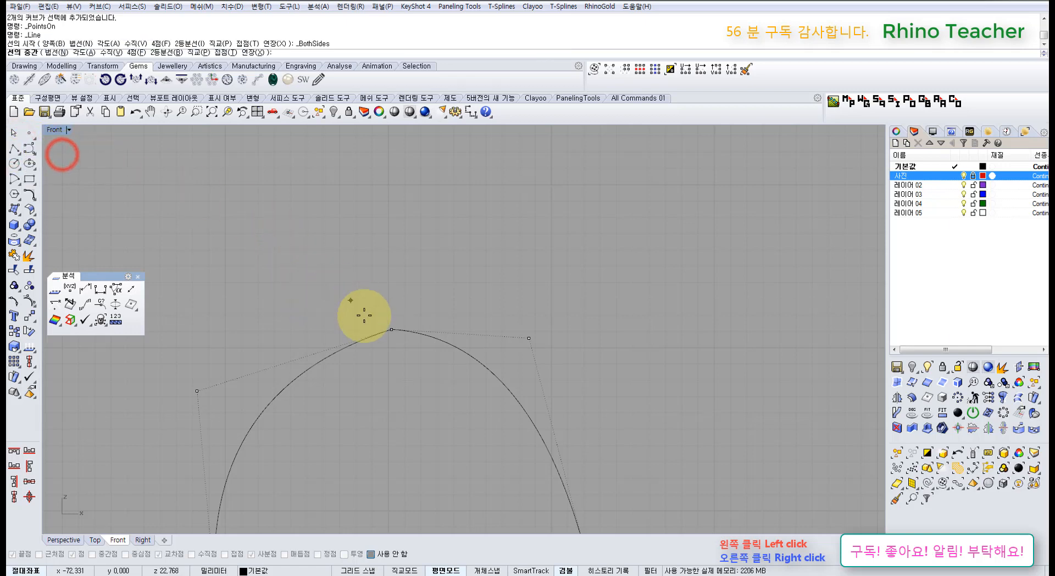
{"action": "left_click", "coordinate": [391, 329]}
{"action": "left_click", "coordinate": [216, 335]}
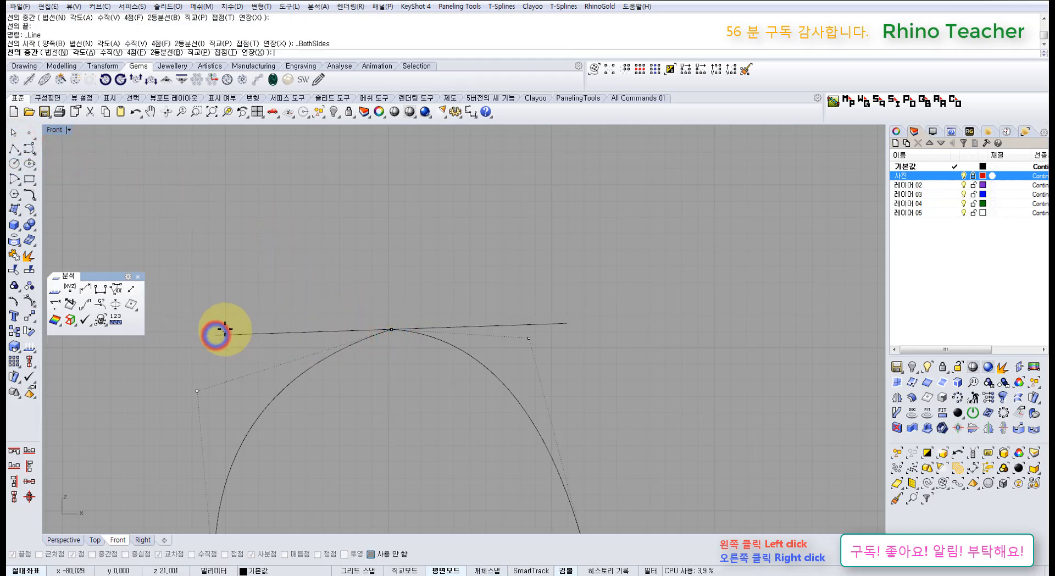
Move the left curve's control point beside the shared endpoint onto the straight line, using the Near object snap
{"action": "left_click_drag", "start_coordinate": [170, 382], "coordinate": [235, 431]}
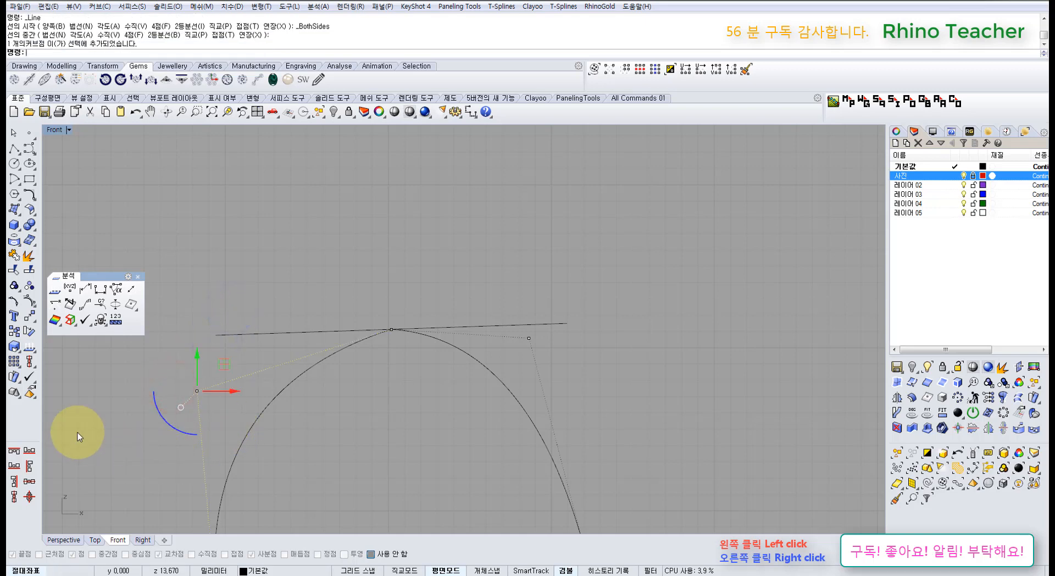
{"action": "left_click", "coordinate": [30, 316]}
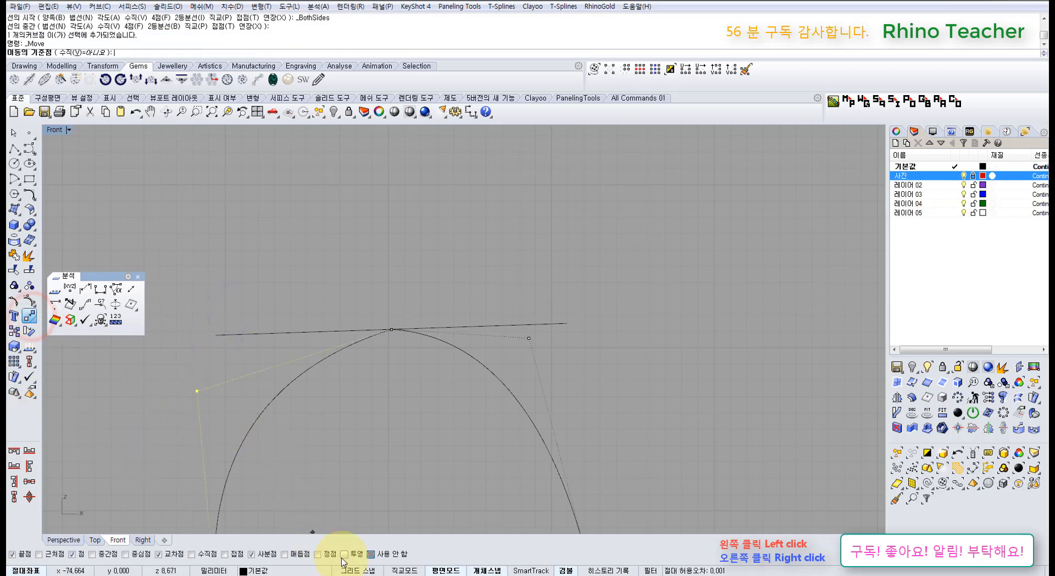
{"action": "left_click", "coordinate": [196, 386]}
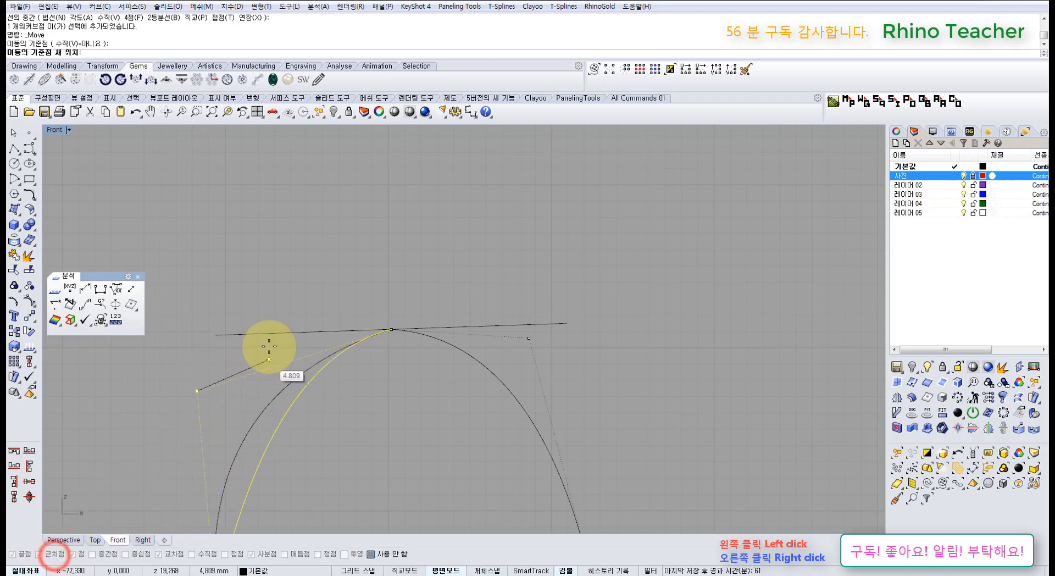
{"action": "left_click", "coordinate": [256, 333]}
Move the right curve's control point beside the shared endpoint onto the straight line
{"action": "left_click_drag", "start_coordinate": [506, 290], "coordinate": [549, 370]}
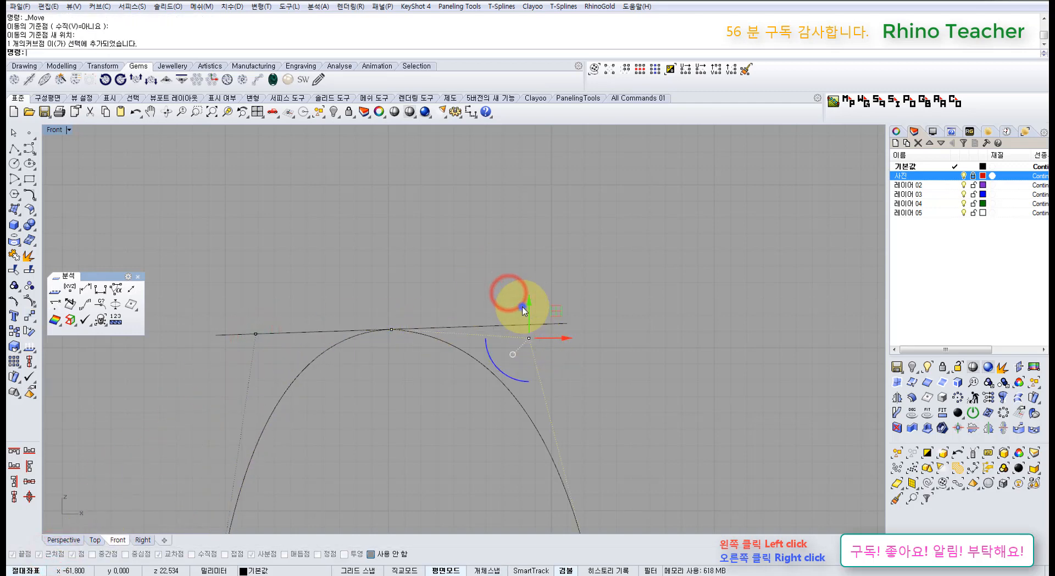
{"action": "right_click", "coordinate": [522, 306]}
{"action": "left_click", "coordinate": [529, 337]}
{"action": "left_click", "coordinate": [487, 325]}
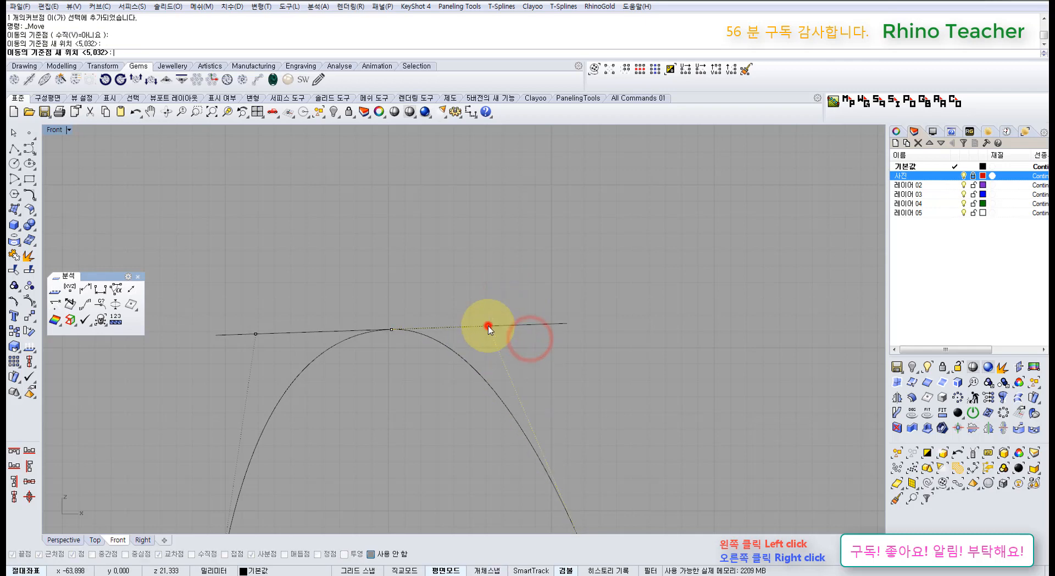
{"action": "left_click", "coordinate": [368, 416]}
Examine how the shared endpoint and the control points on both sides of it lie along the straight line
{"action": "scroll", "coordinate": [342, 344], "scroll_direction": "up", "scroll_amount": 2}
{"action": "scroll", "coordinate": [450, 307], "scroll_direction": "up", "scroll_amount": 3}
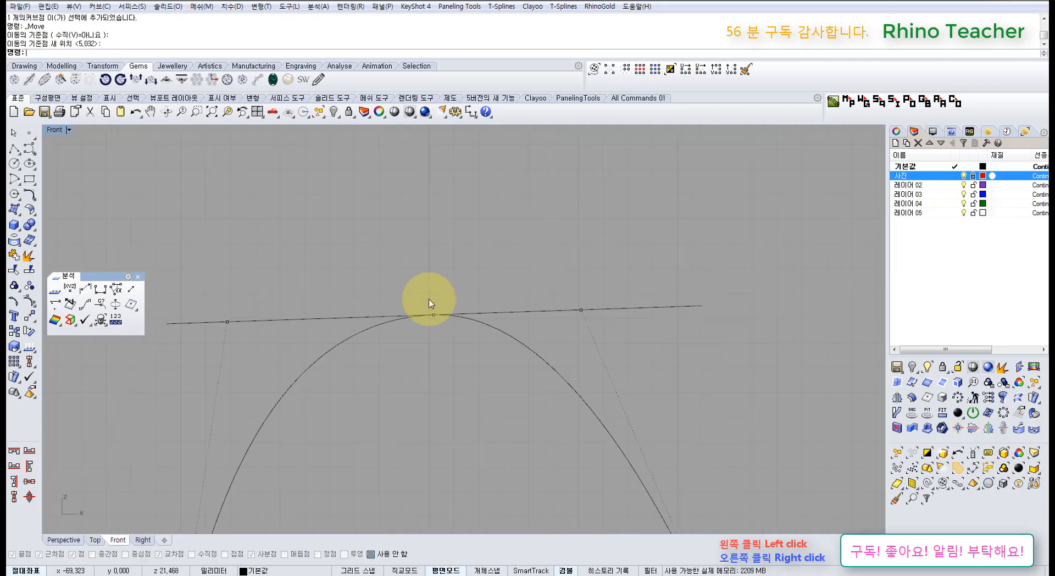
{"action": "left_click", "coordinate": [409, 276]}
{"action": "scroll", "coordinate": [437, 334], "scroll_direction": "up", "scroll_amount": 1}
{"action": "scroll", "coordinate": [434, 328], "scroll_direction": "up", "scroll_amount": 1}
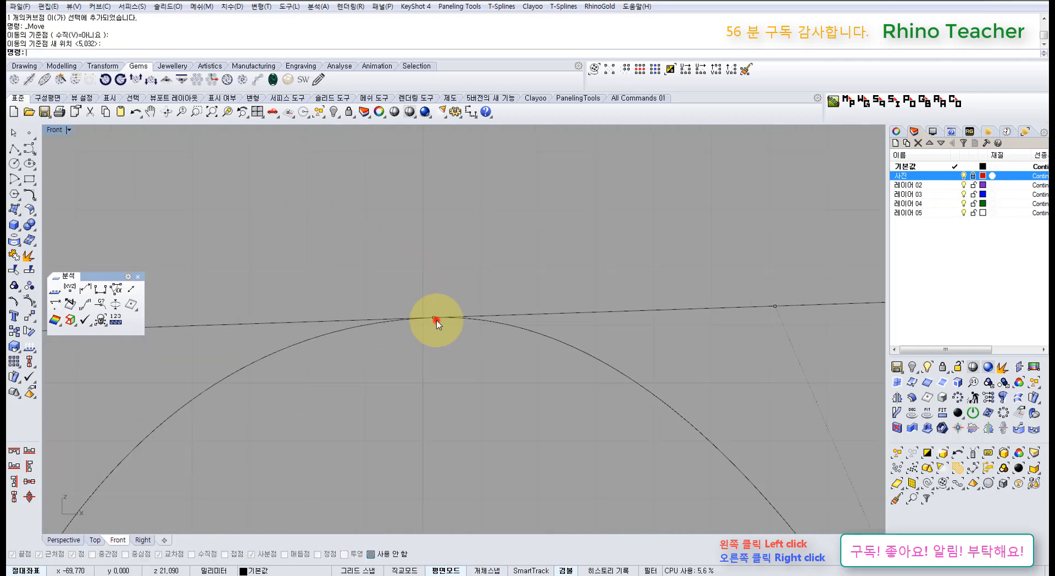
{"action": "left_click", "coordinate": [436, 320]}
{"action": "left_click", "coordinate": [408, 343]}
{"action": "left_click_drag", "start_coordinate": [421, 288], "coordinate": [461, 347]}
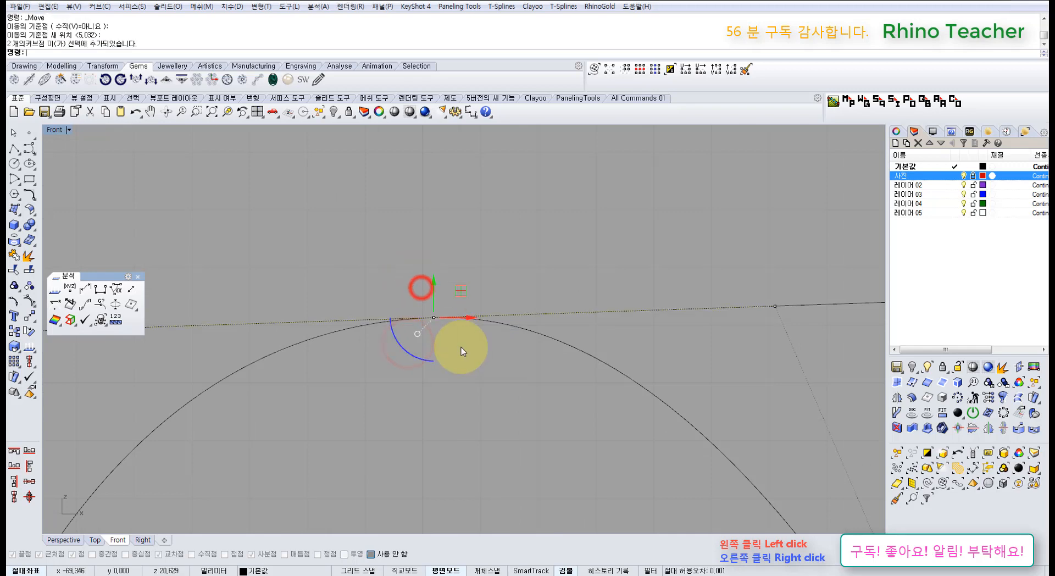
{"action": "left_click", "coordinate": [456, 386]}
{"action": "left_click_drag", "start_coordinate": [421, 300], "coordinate": [466, 384]}
{"action": "scroll", "coordinate": [459, 385], "scroll_direction": "down", "scroll_amount": 6}
{"action": "right_click_drag", "start_coordinate": [457, 386], "coordinate": [518, 374]}
{"action": "left_click", "coordinate": [457, 429]}
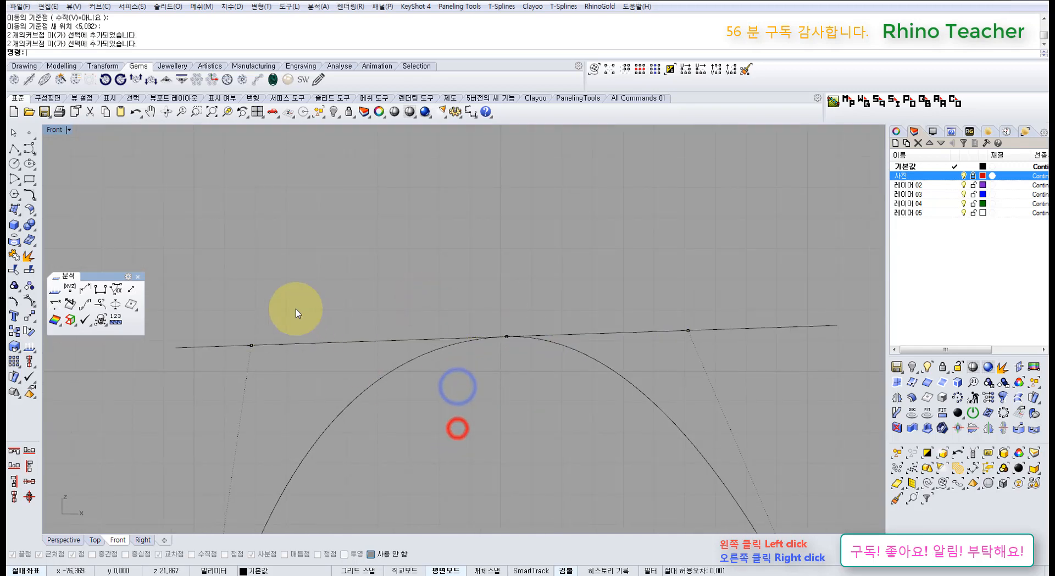
{"action": "left_click_drag", "start_coordinate": [289, 394], "coordinate": [292, 395]}
{"action": "left_click_drag", "start_coordinate": [491, 309], "coordinate": [530, 368], "text": "shift"}
{"action": "left_click_drag", "start_coordinate": [653, 286], "coordinate": [725, 367], "text": "shift"}
{"action": "left_click", "coordinate": [537, 412]}
{"action": "left_click_drag", "start_coordinate": [490, 308], "coordinate": [522, 345]}
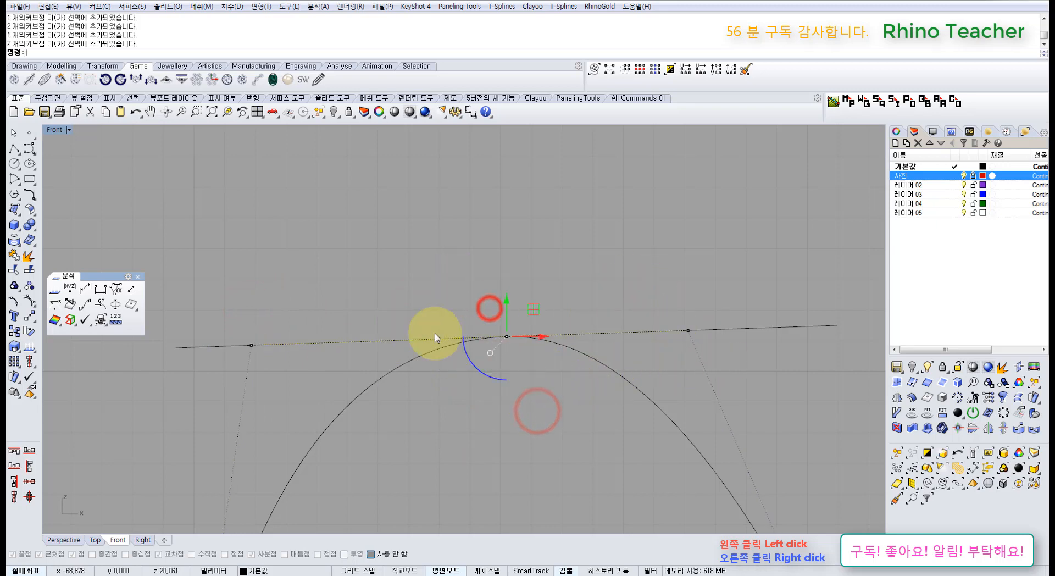
{"action": "left_click_drag", "start_coordinate": [236, 297], "coordinate": [297, 385]}
{"action": "left_click_drag", "start_coordinate": [612, 269], "coordinate": [720, 387]}
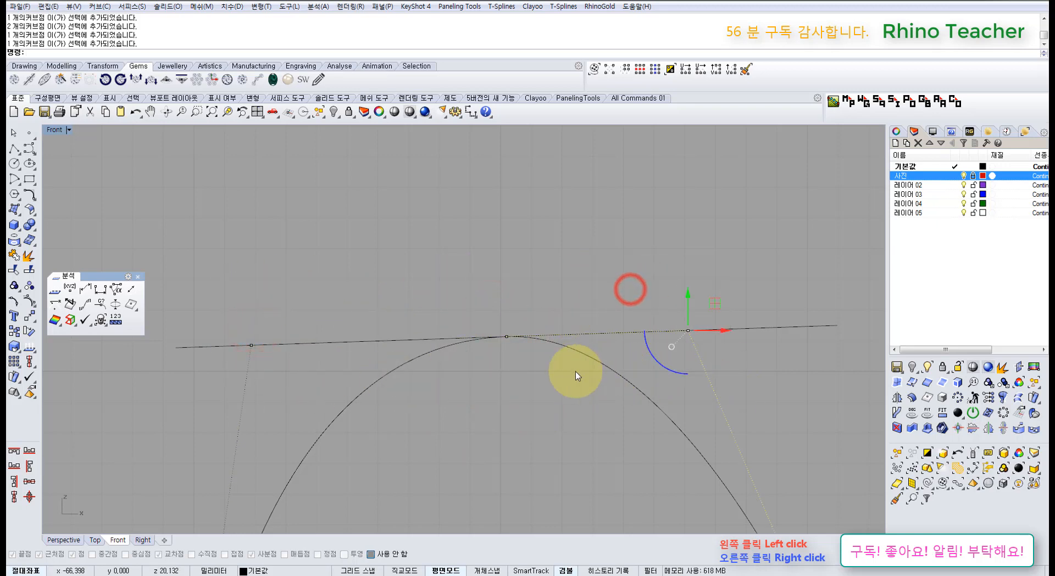
Turn off the curves' control points and delete the straight guide line
{"action": "right_click_drag", "start_coordinate": [502, 393], "coordinate": [375, 394]}
{"action": "left_click_drag", "start_coordinate": [652, 369], "coordinate": [648, 313]}
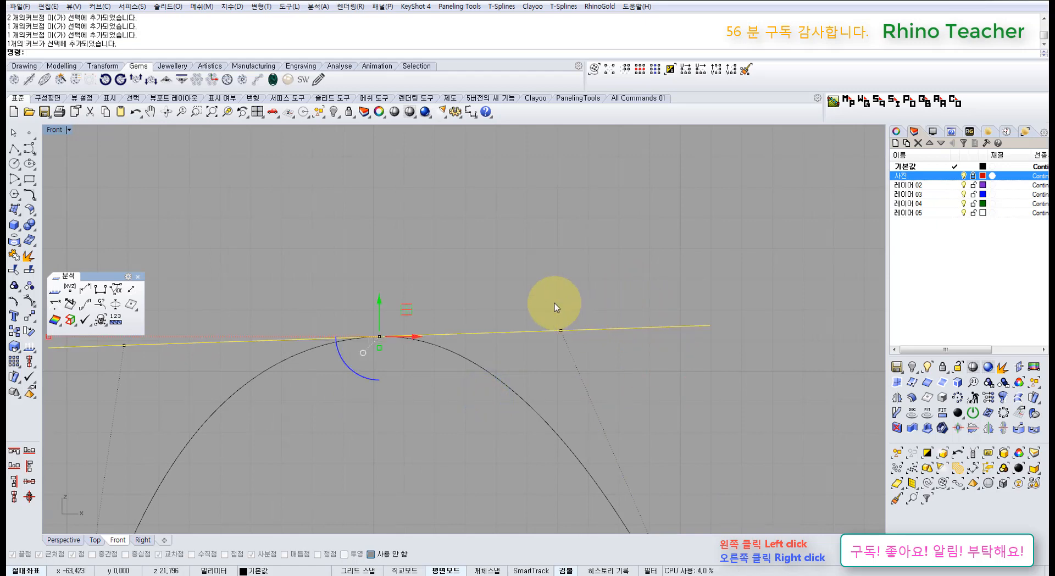
{"action": "right_click_drag", "start_coordinate": [476, 280], "coordinate": [560, 245]}
{"action": "key", "text": "Escape"}
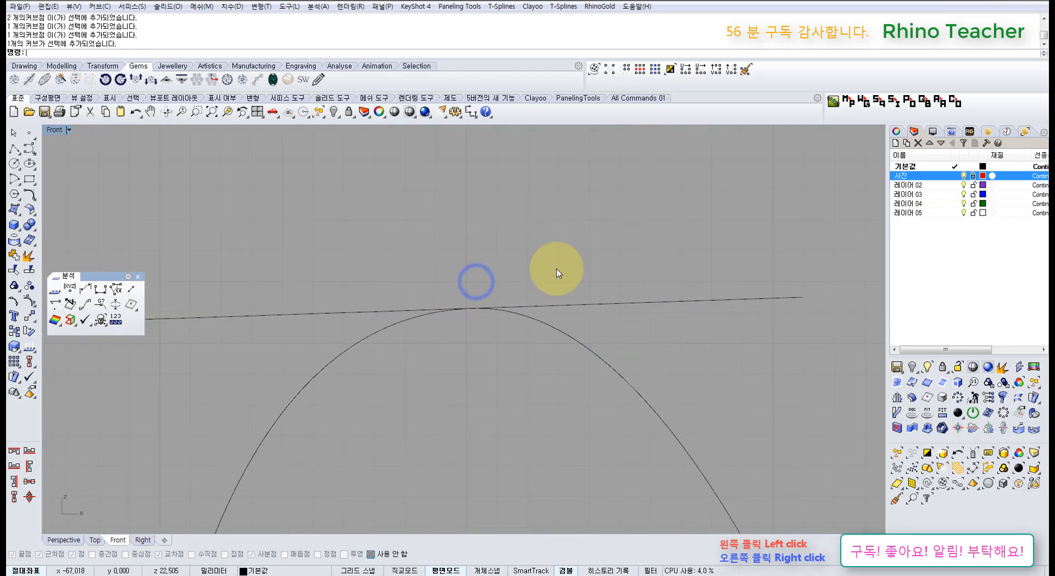
{"action": "left_click", "coordinate": [578, 312]}
{"action": "key", "text": "Delete"}
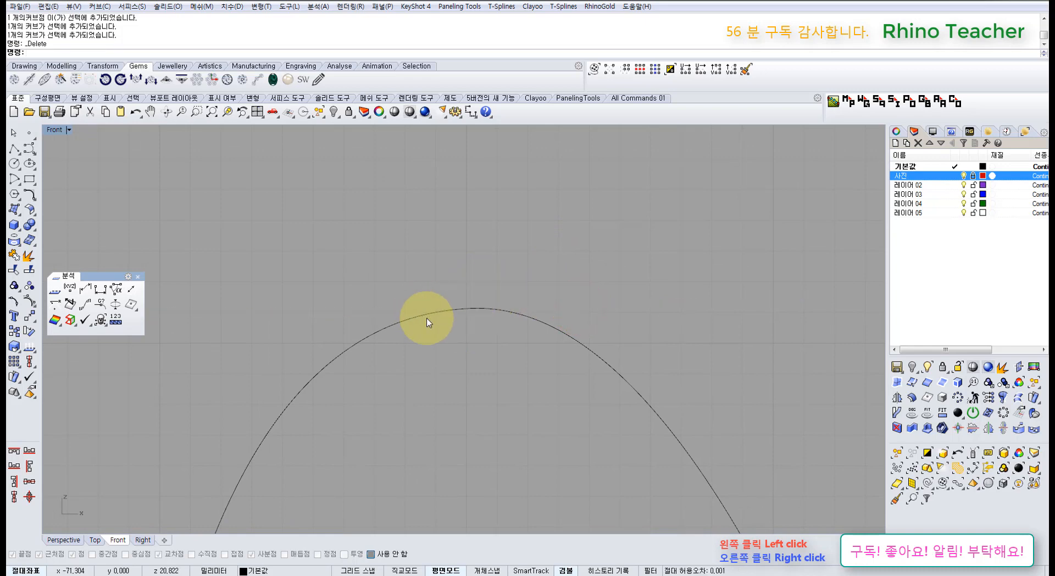
Check the geometric continuity between the two reshaped curves near their shared endpoint
{"action": "left_click", "coordinate": [427, 318]}
{"action": "left_click", "coordinate": [487, 308]}
{"action": "left_click", "coordinate": [500, 269]}
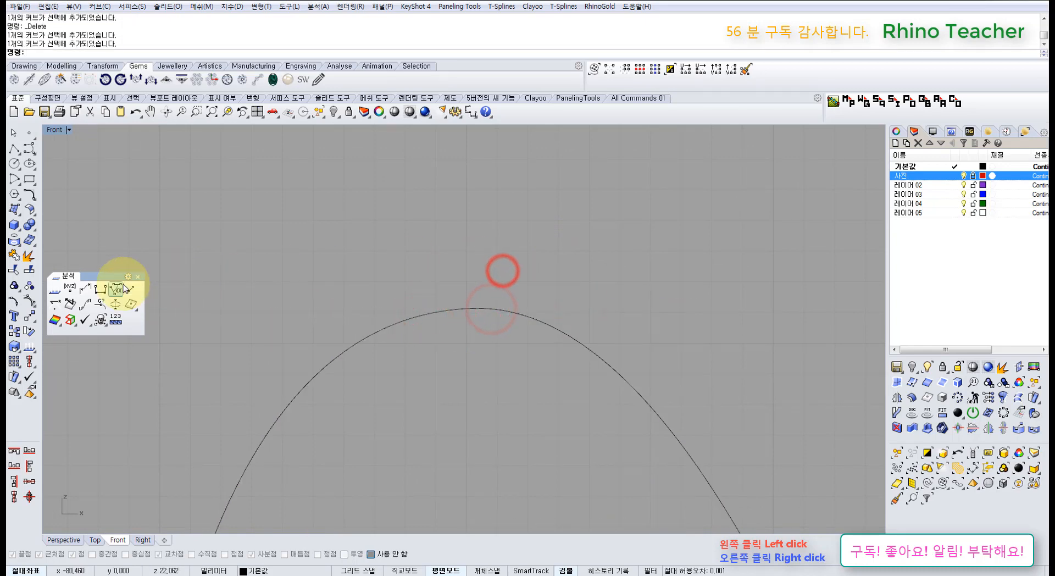
{"action": "left_click", "coordinate": [440, 310]}
{"action": "left_click", "coordinate": [497, 311]}
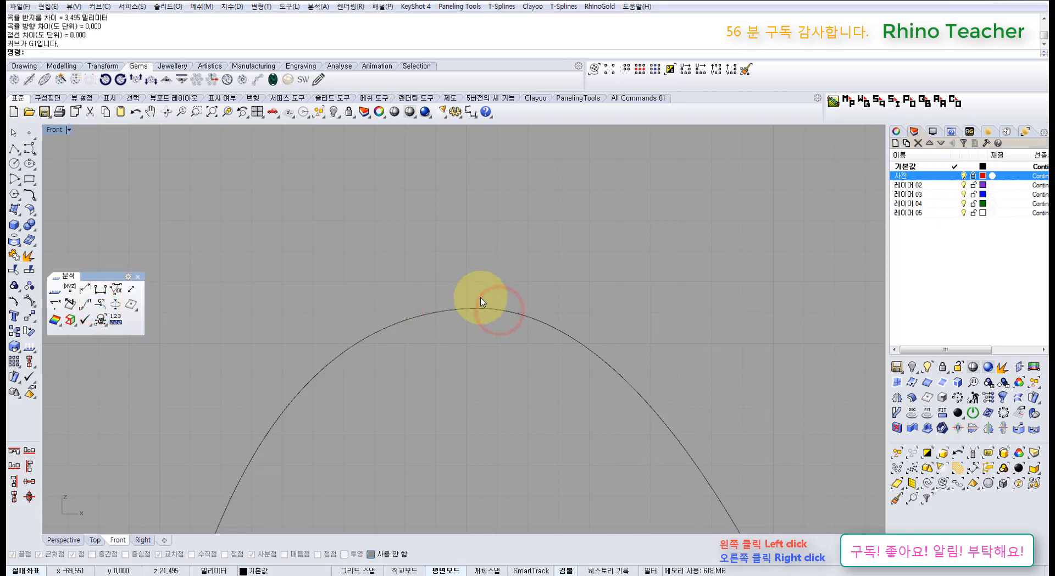
Turn on both curves' control points and select the overlapping points at their shared endpoint
{"action": "left_click", "coordinate": [453, 316]}
{"action": "key", "text": "F10"}
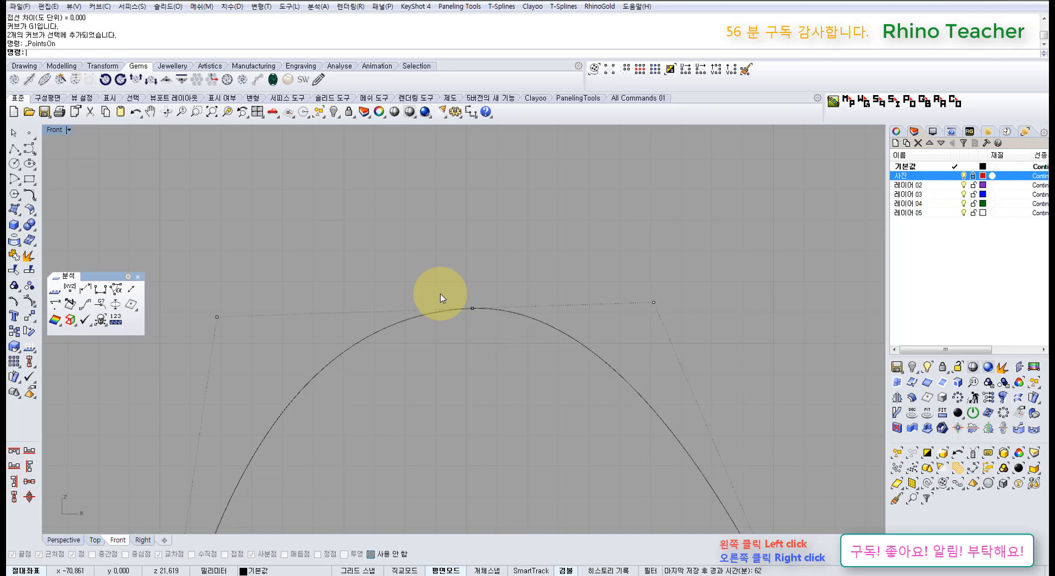
{"action": "left_click", "coordinate": [381, 261]}
{"action": "right_click_drag", "start_coordinate": [463, 280], "coordinate": [504, 275]}
{"action": "left_click_drag", "start_coordinate": [472, 231], "coordinate": [541, 336]}
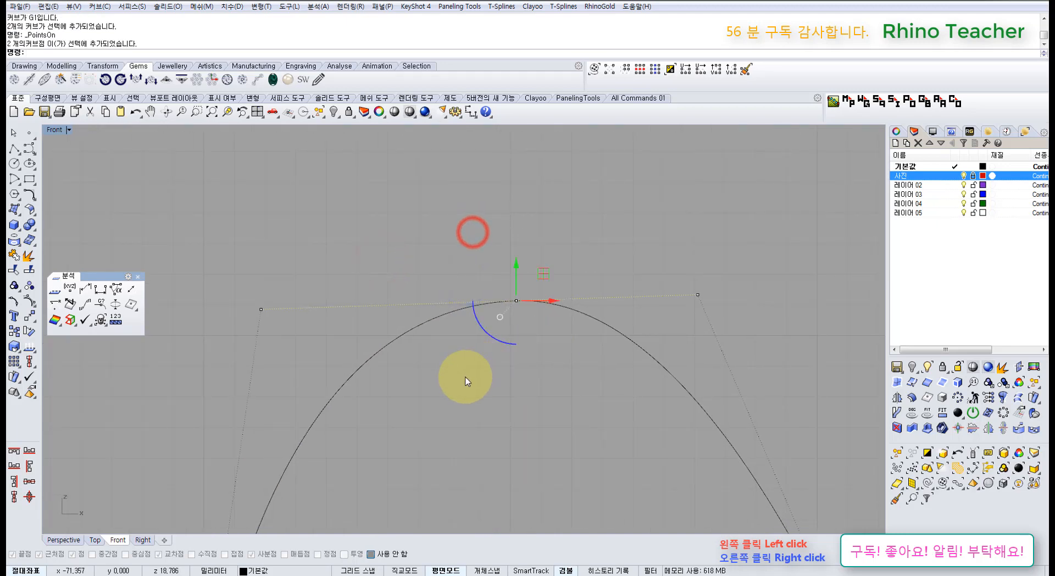
Examine the left curve's control points one by one, from the shared endpoint at the crest to the curve's lower end
{"action": "left_click_drag", "start_coordinate": [220, 258], "coordinate": [282, 341]}
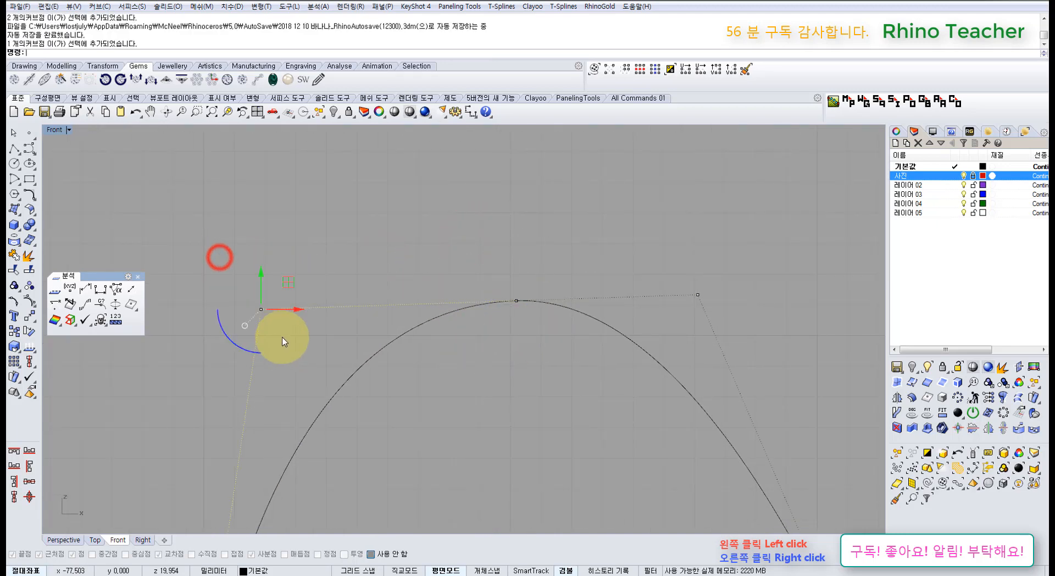
{"action": "scroll", "coordinate": [337, 333], "scroll_direction": "down", "scroll_amount": 3}
{"action": "right_click_drag", "start_coordinate": [343, 337], "coordinate": [419, 312]}
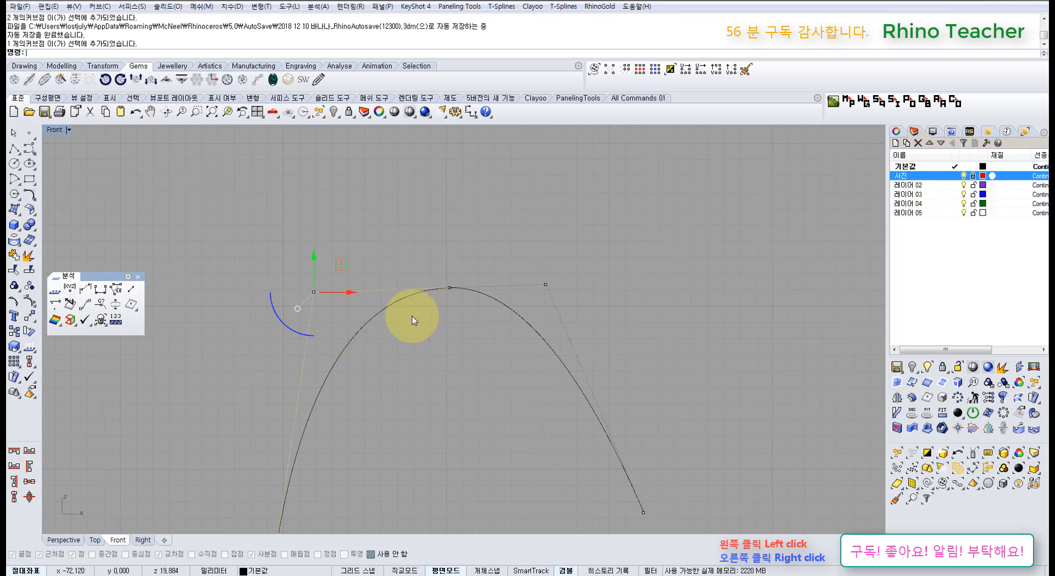
{"action": "left_click", "coordinate": [413, 320]}
{"action": "scroll", "coordinate": [353, 301], "scroll_direction": "up", "scroll_amount": 3}
{"action": "left_click_drag", "start_coordinate": [471, 279], "coordinate": [522, 329]}
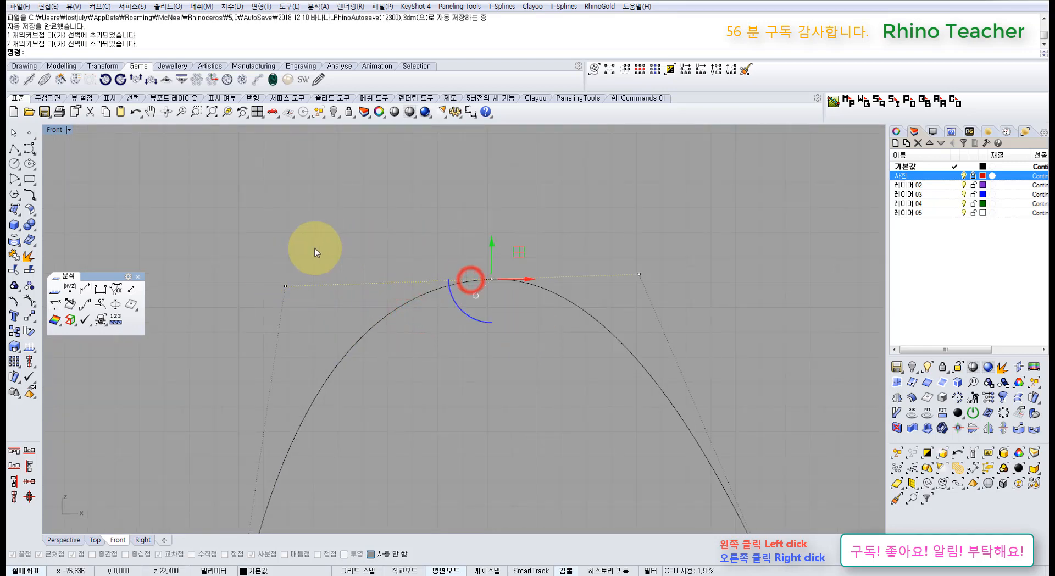
{"action": "left_click_drag", "start_coordinate": [249, 248], "coordinate": [308, 312]}
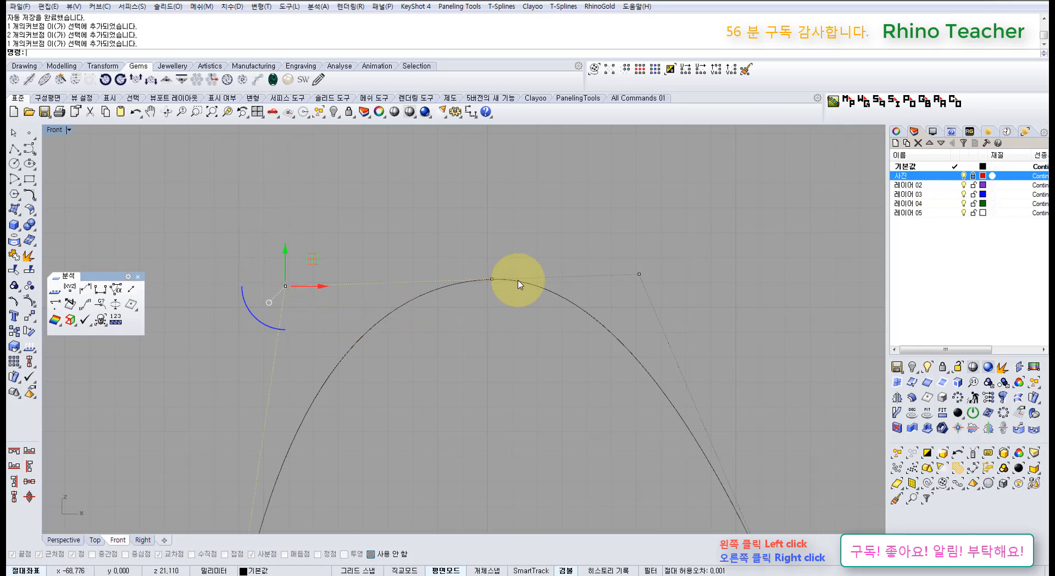
{"action": "scroll", "coordinate": [489, 305], "scroll_direction": "down", "scroll_amount": 6}
{"action": "right_click_drag", "start_coordinate": [421, 344], "coordinate": [440, 234]}
{"action": "left_click_drag", "start_coordinate": [396, 456], "coordinate": [397, 457]}
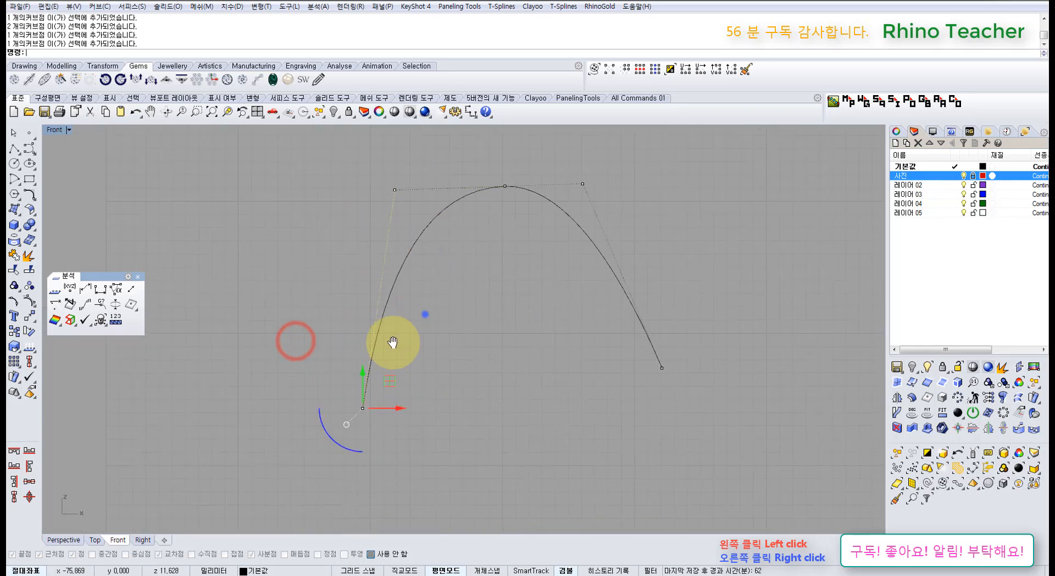
{"action": "right_click_drag", "start_coordinate": [424, 315], "coordinate": [369, 375]}
{"action": "scroll", "coordinate": [367, 286], "scroll_direction": "up", "scroll_amount": 6}
{"action": "scroll", "coordinate": [369, 286], "scroll_direction": "down", "scroll_amount": 6}
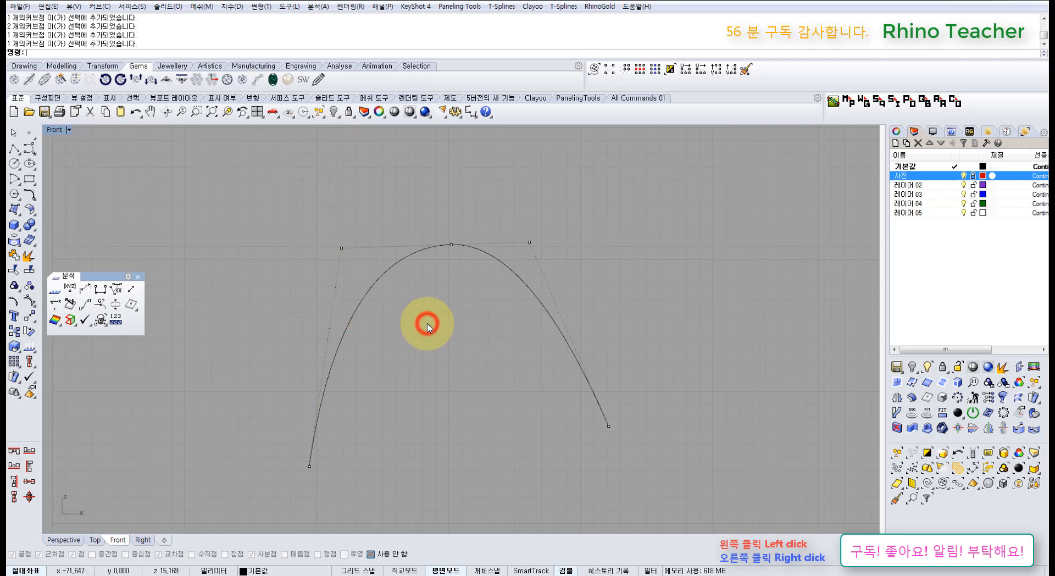
{"action": "scroll", "coordinate": [378, 244], "scroll_direction": "up", "scroll_amount": 6}
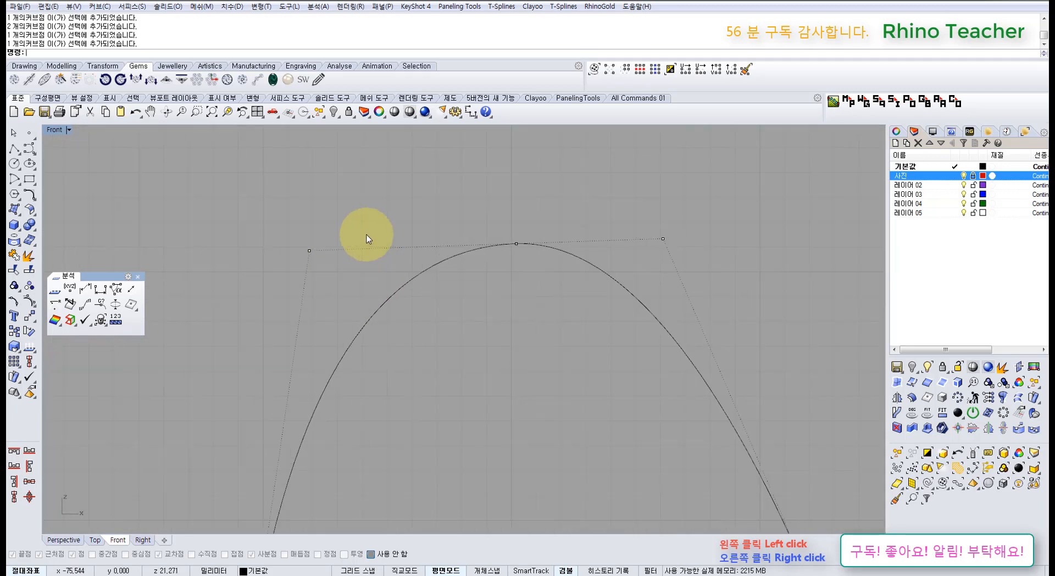
{"action": "left_click_drag", "start_coordinate": [288, 202], "coordinate": [355, 300]}
{"action": "right_click_drag", "start_coordinate": [354, 326], "coordinate": [375, 233]}
{"action": "scroll", "coordinate": [367, 272], "scroll_direction": "down", "scroll_amount": 8}
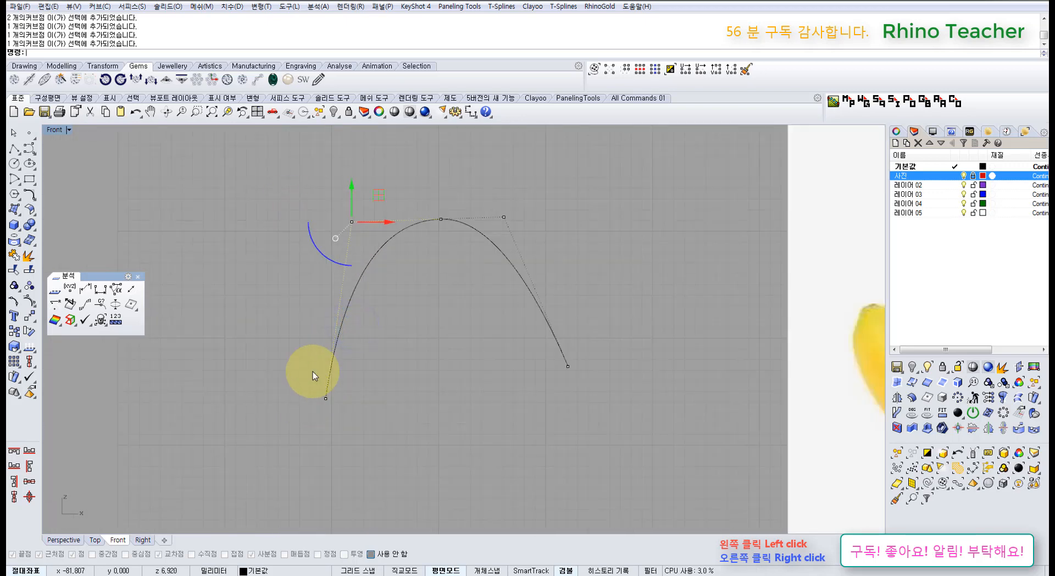
{"action": "left_click_drag", "start_coordinate": [424, 193], "coordinate": [470, 241]}
{"action": "left_click_drag", "start_coordinate": [311, 384], "coordinate": [340, 413]}
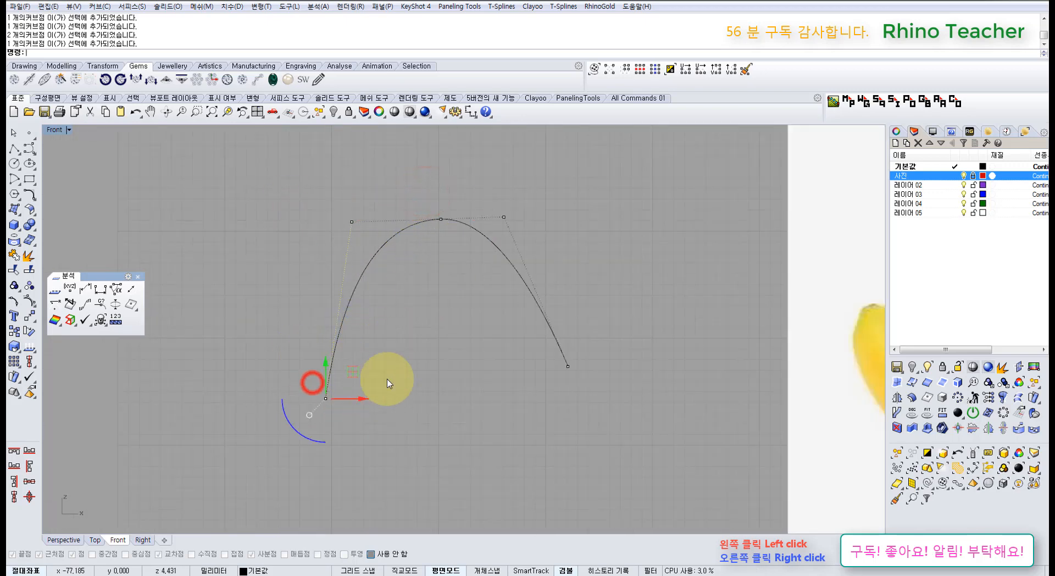
{"action": "left_click", "coordinate": [413, 327]}
{"action": "right_click_drag", "start_coordinate": [458, 228], "coordinate": [423, 283]}
{"action": "scroll", "coordinate": [390, 252], "scroll_direction": "up", "scroll_amount": 8}
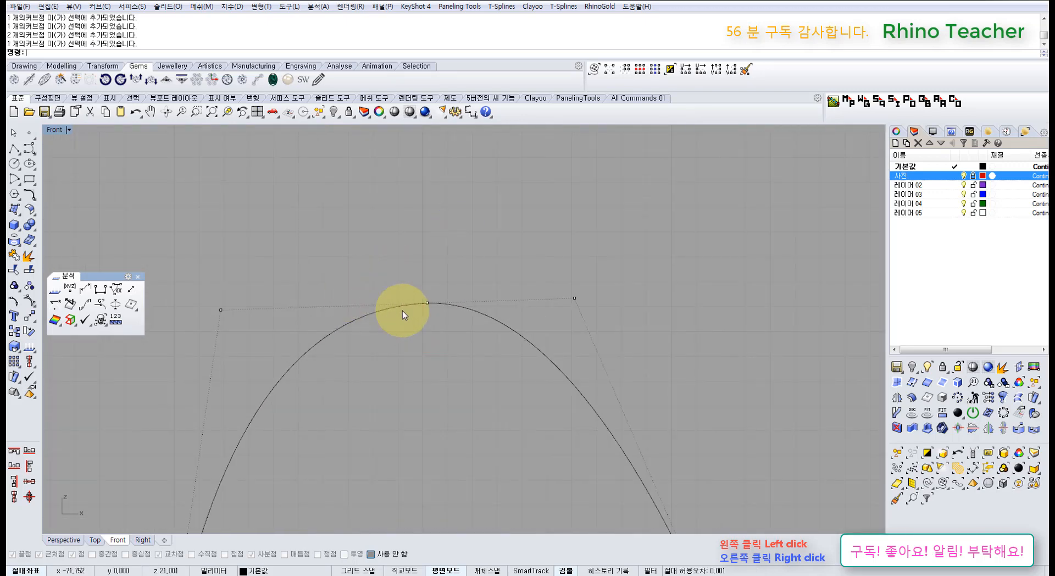
{"action": "scroll", "coordinate": [409, 313], "scroll_direction": "down", "scroll_amount": 5}
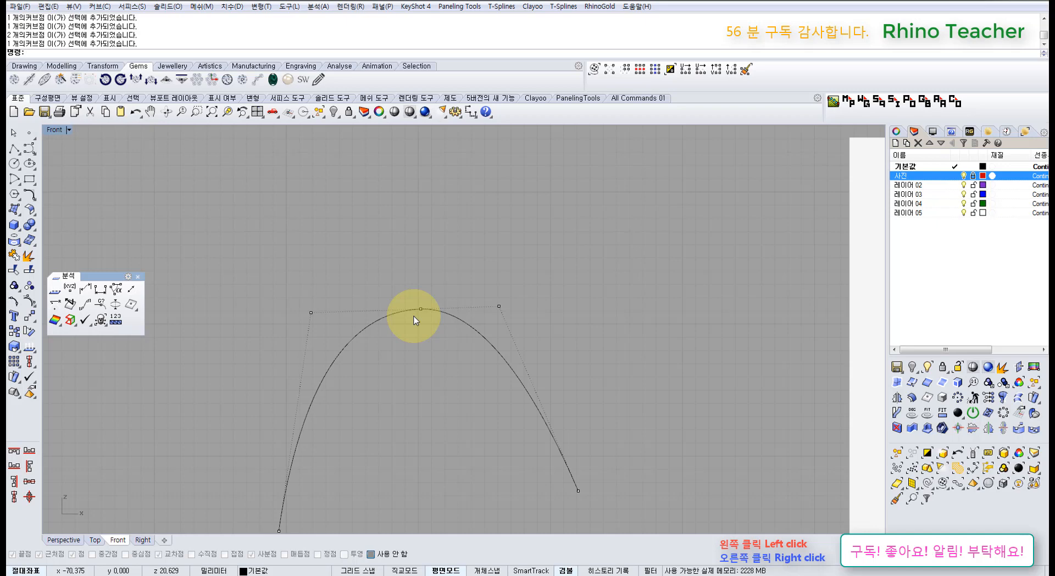
Lower the control points on both sides of the shared endpoint so the two curves meet at a sharp corner
{"action": "left_click_drag", "start_coordinate": [283, 281], "coordinate": [331, 336]}
{"action": "left_click_drag", "start_coordinate": [310, 275], "coordinate": [310, 320]}
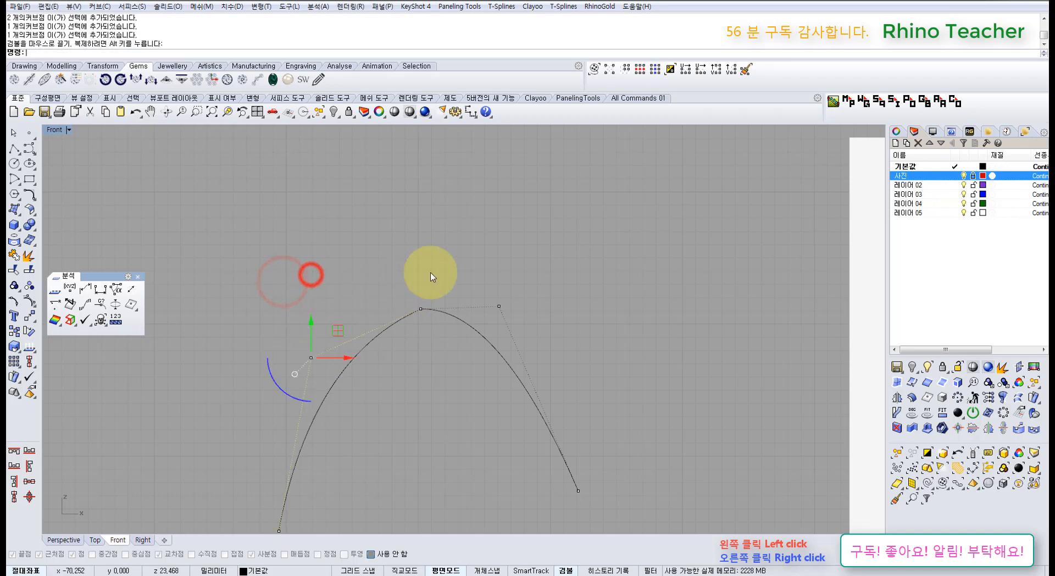
{"action": "left_click_drag", "start_coordinate": [504, 252], "coordinate": [557, 384]}
{"action": "left_click_drag", "start_coordinate": [493, 266], "coordinate": [516, 324]}
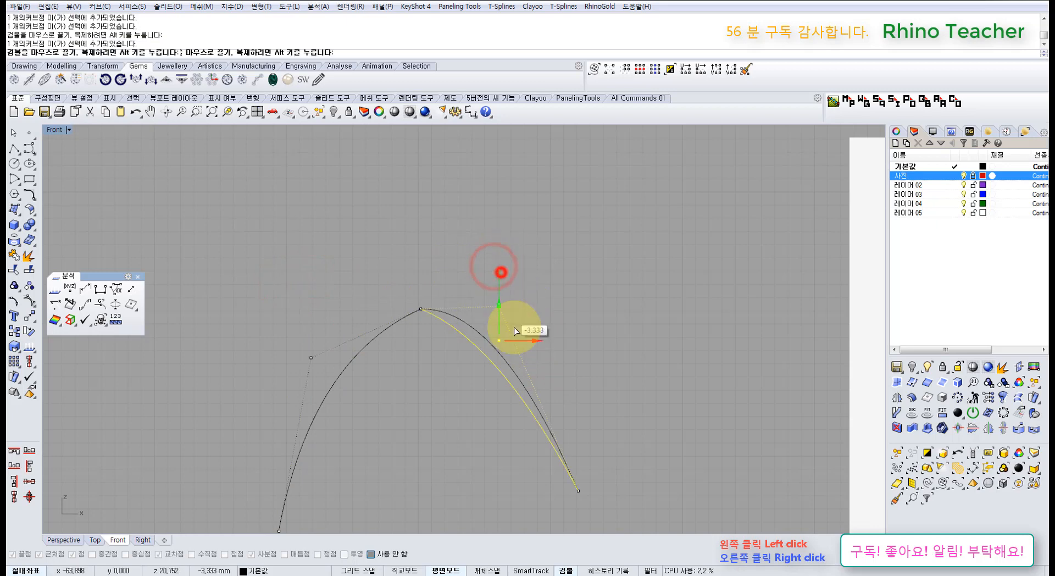
{"action": "left_click", "coordinate": [466, 278]}
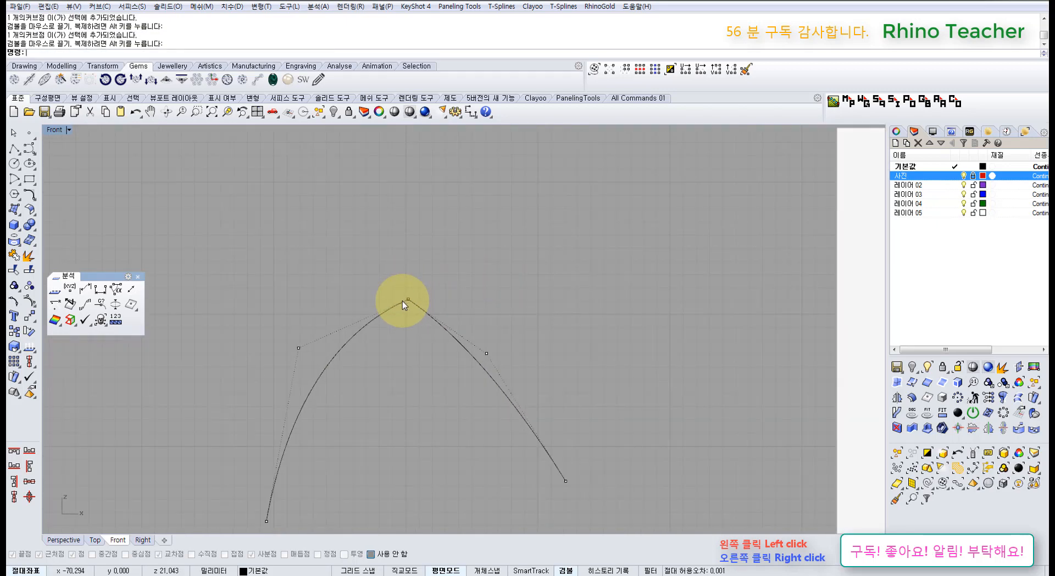
Raise the control points on both sides of the shared endpoint until they roughly line up with it and smooth the crest
{"action": "left_click_drag", "start_coordinate": [455, 287], "coordinate": [516, 378]}
{"action": "left_click_drag", "start_coordinate": [516, 333], "coordinate": [522, 302]}
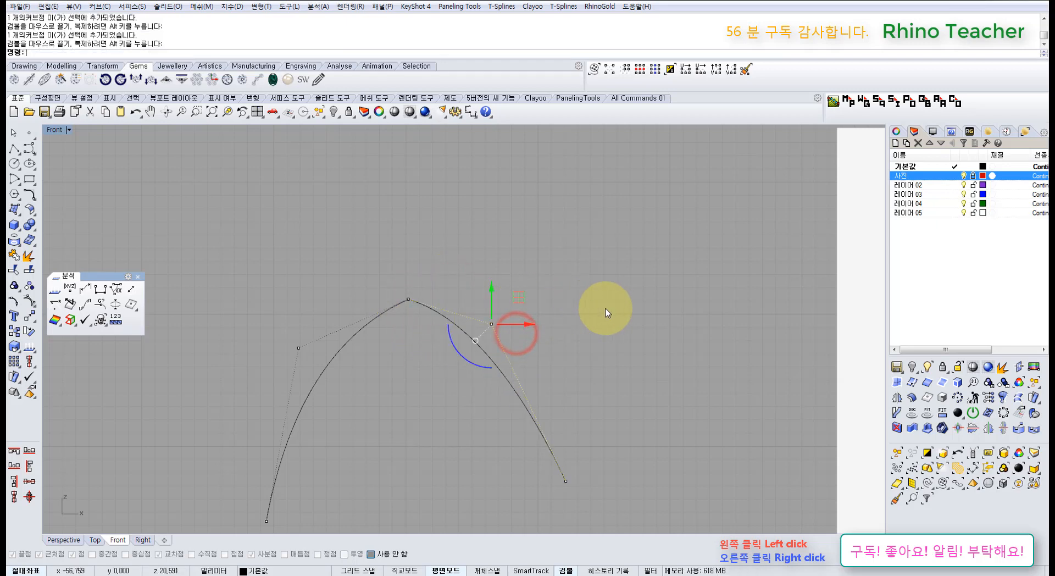
{"action": "left_click", "coordinate": [611, 308]}
{"action": "scroll", "coordinate": [463, 305], "scroll_direction": "up", "scroll_amount": 3}
{"action": "left_click_drag", "start_coordinate": [184, 313], "coordinate": [286, 404]}
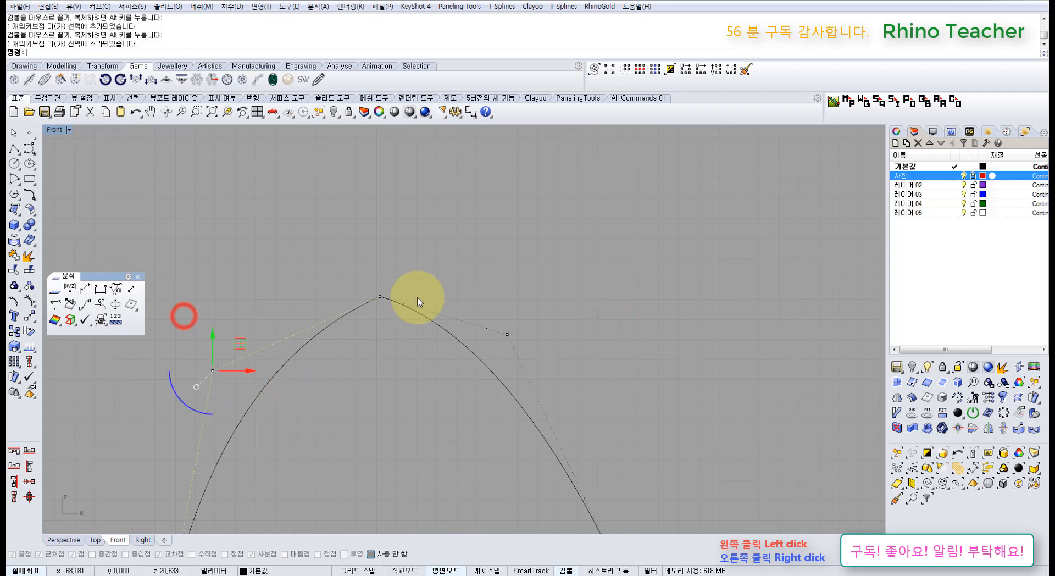
{"action": "left_click_drag", "start_coordinate": [473, 298], "coordinate": [605, 375]}
{"action": "left_click_drag", "start_coordinate": [361, 318], "coordinate": [349, 267]}
{"action": "left_click", "coordinate": [315, 215]}
{"action": "scroll", "coordinate": [314, 215], "scroll_direction": "down", "scroll_amount": 6}
{"action": "right_click_drag", "start_coordinate": [264, 302], "coordinate": [365, 258]}
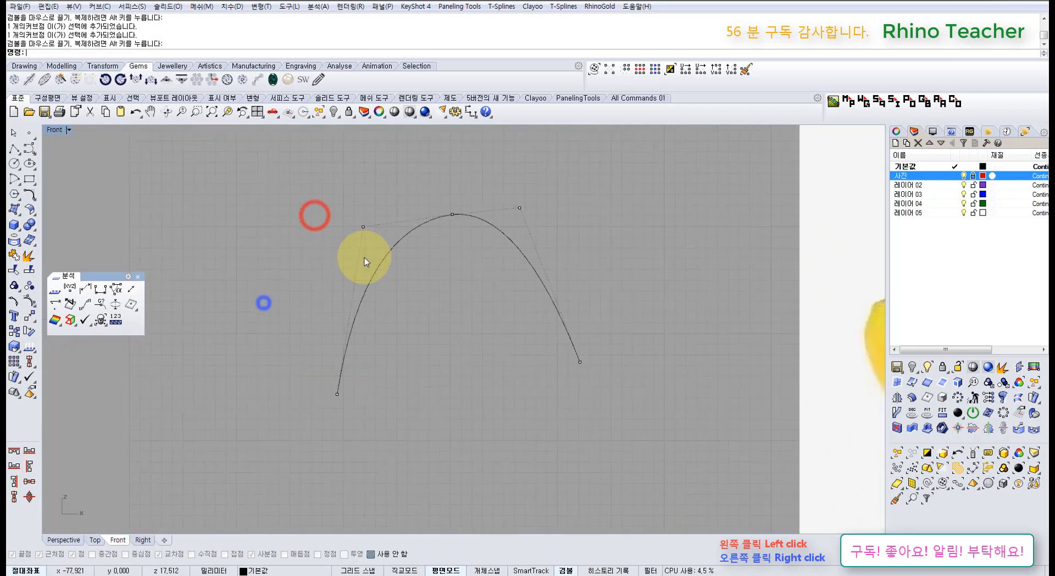
Delete the two demonstration curves beside the banana photo
{"action": "left_click_drag", "start_coordinate": [302, 360], "coordinate": [373, 407]}
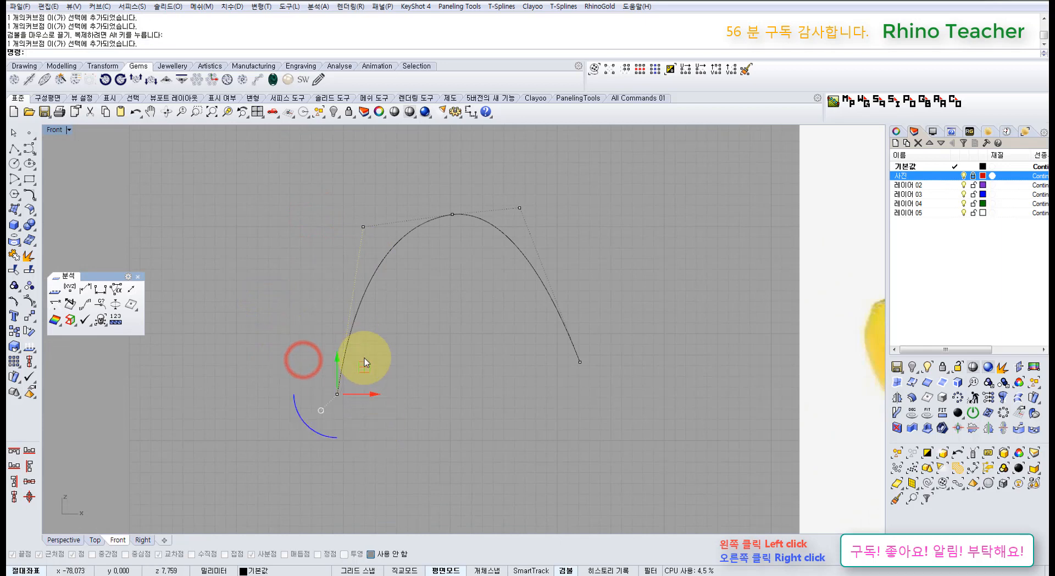
{"action": "left_click", "coordinate": [427, 320]}
{"action": "right_click_drag", "start_coordinate": [448, 315], "coordinate": [381, 344]}
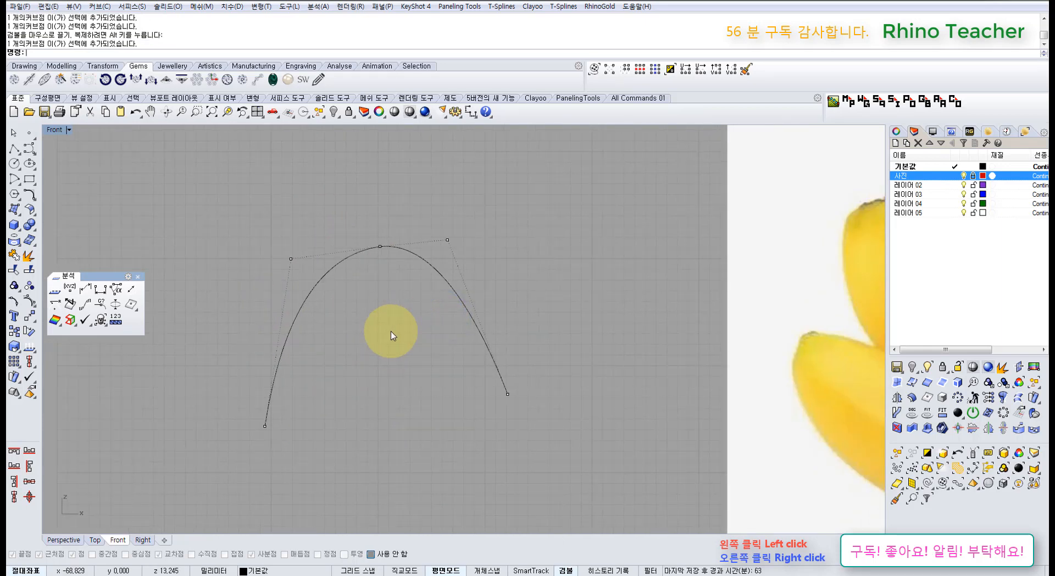
{"action": "mouse_move", "coordinate": [377, 330]}
{"action": "right_mouse_down"}
{"action": "mouse_move", "coordinate": [306, 358]}
{"action": "mouse_move", "coordinate": [289, 313]}
{"action": "mouse_move", "coordinate": [331, 341]}
{"action": "mouse_move", "coordinate": [326, 356]}
{"action": "right_mouse_up"}
{"action": "scroll", "coordinate": [332, 341], "scroll_direction": "down", "scroll_amount": 4}
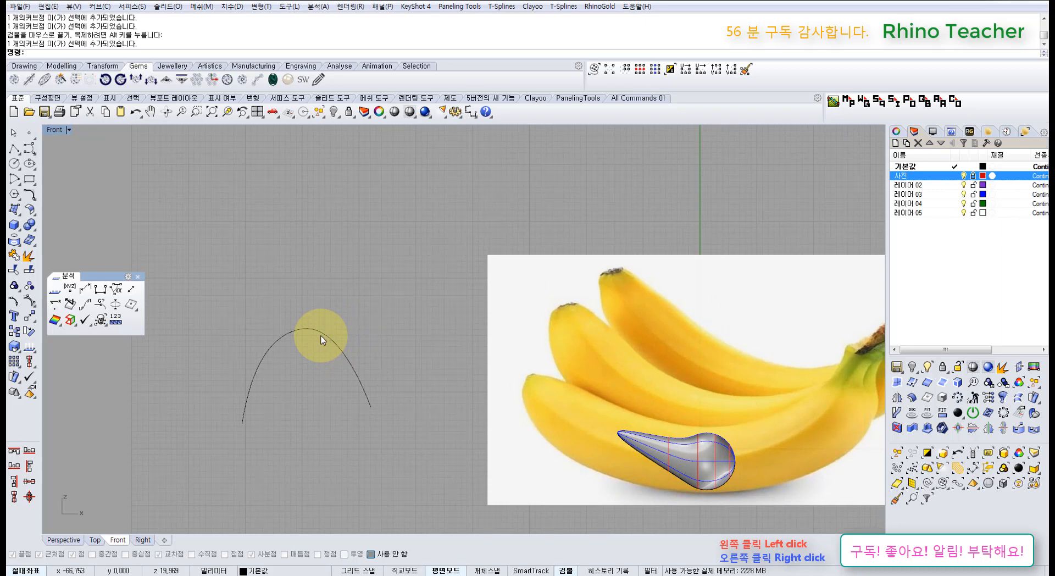
{"action": "left_click_drag", "start_coordinate": [355, 295], "coordinate": [250, 362]}
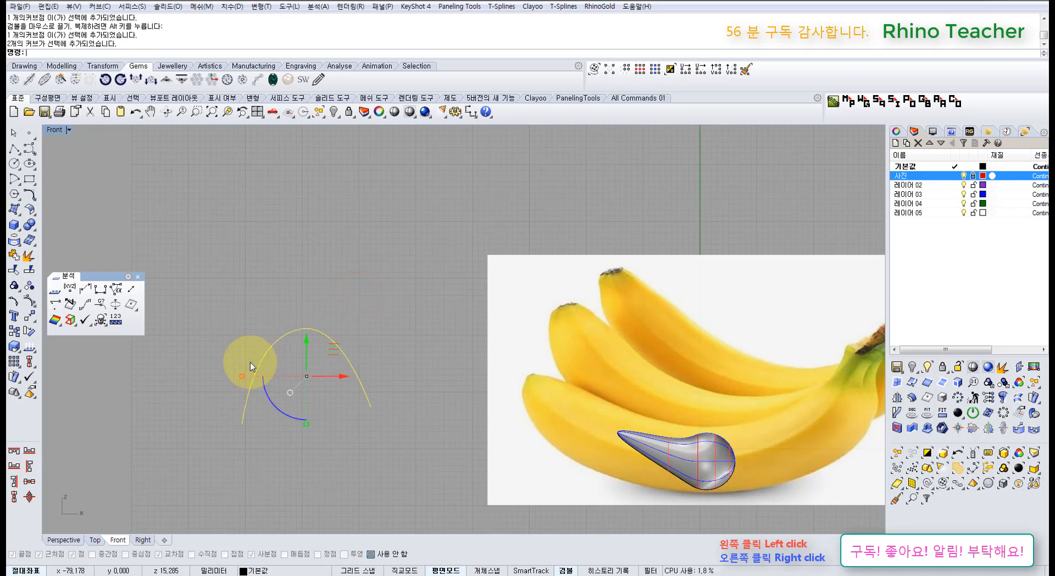
{"action": "key", "text": "Delete"}
{"action": "right_click_drag", "start_coordinate": [415, 356], "coordinate": [315, 325]}
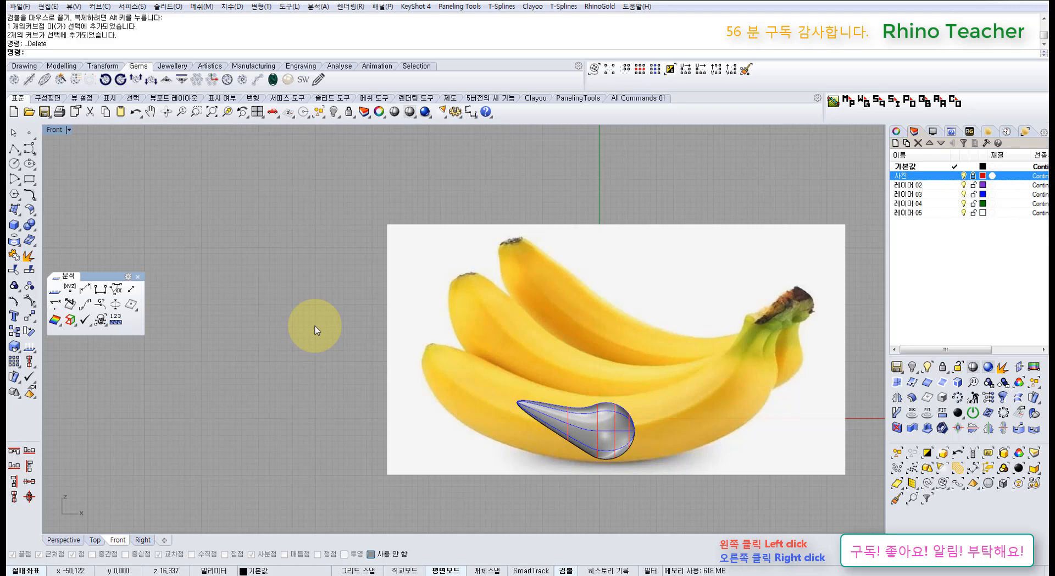
Select the teardrop-shaped surface over the photo and turn on its control points
{"action": "scroll", "coordinate": [523, 324], "scroll_direction": "up", "scroll_amount": 8}
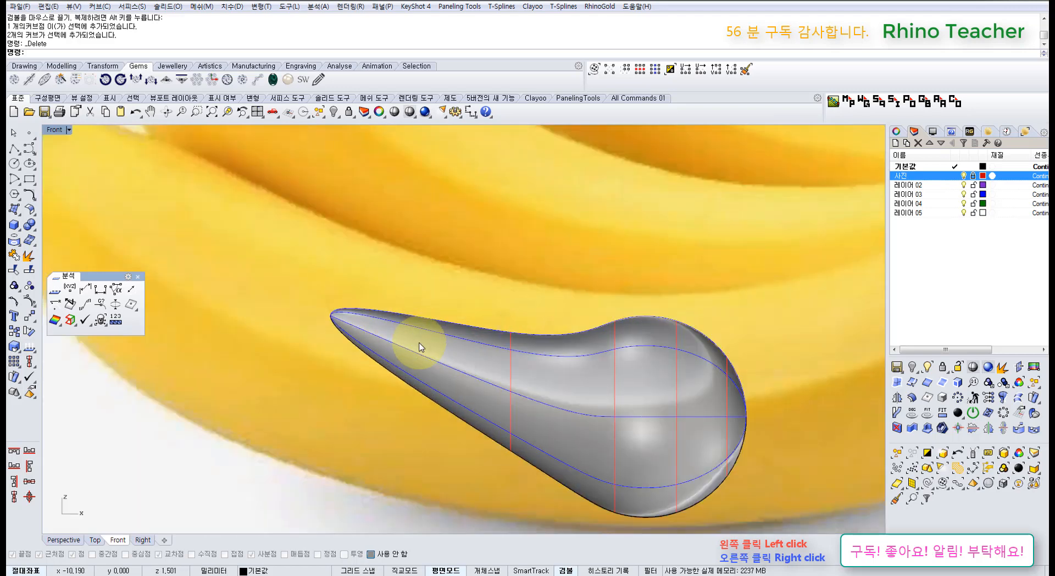
{"action": "left_click", "coordinate": [435, 353]}
{"action": "scroll", "coordinate": [463, 397], "scroll_direction": "down", "scroll_amount": 4}
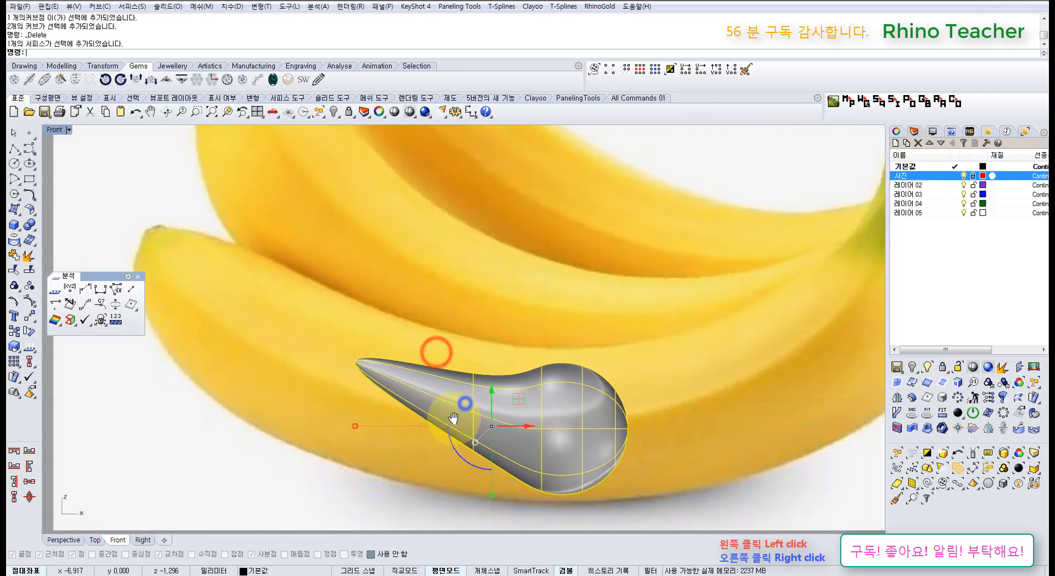
{"action": "right_click_drag", "start_coordinate": [463, 394], "coordinate": [519, 387]}
{"action": "key", "text": "F10"}
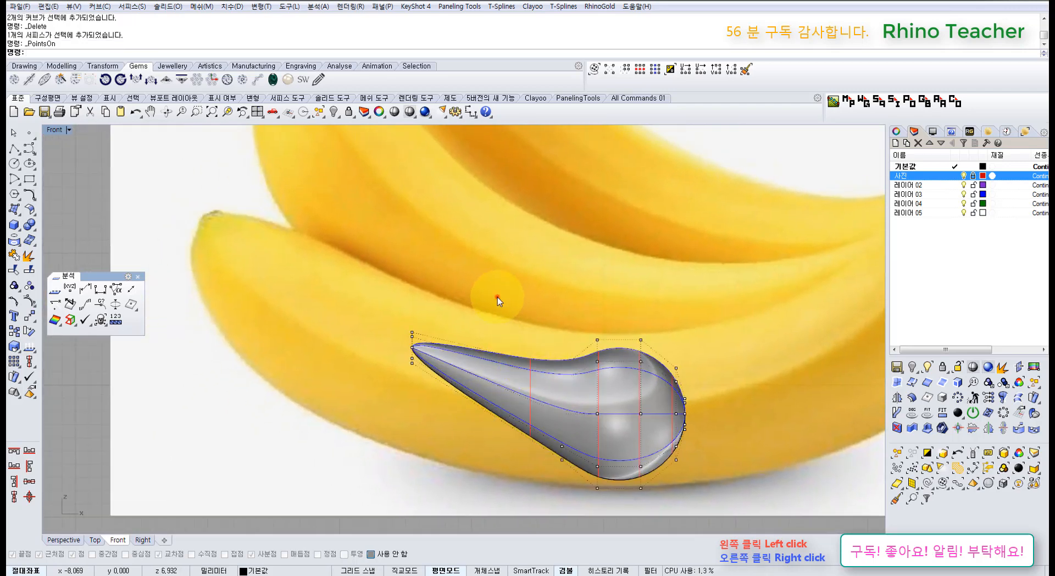
Tilt the control-point ring behind the pointed end and shift it toward the tip to fill out the taper
{"action": "left_click_drag", "start_coordinate": [498, 295], "coordinate": [548, 492]}
{"action": "left_click_drag", "start_coordinate": [523, 298], "coordinate": [572, 489]}
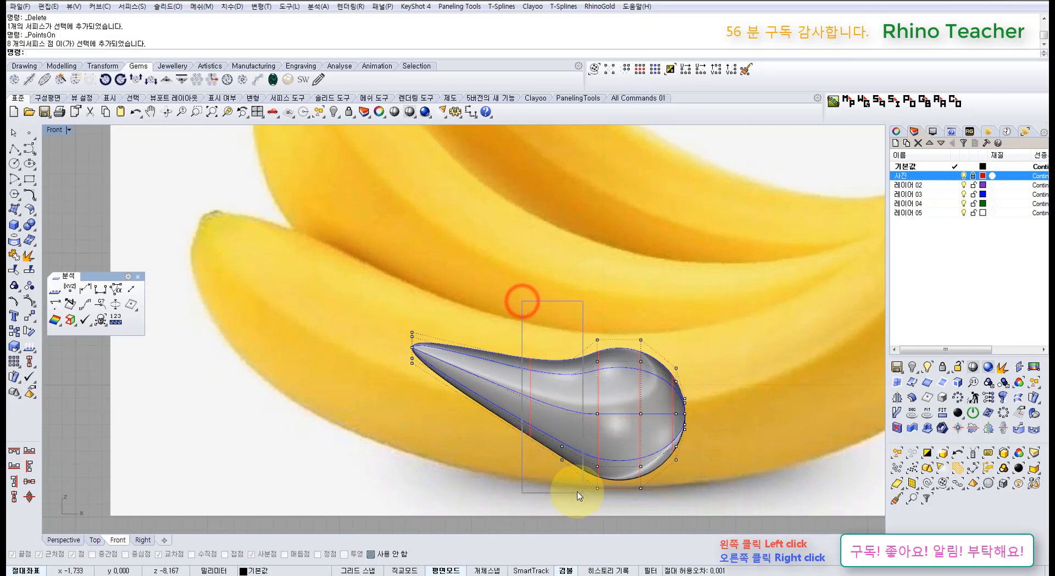
{"action": "left_click_drag", "start_coordinate": [538, 456], "coordinate": [523, 442]}
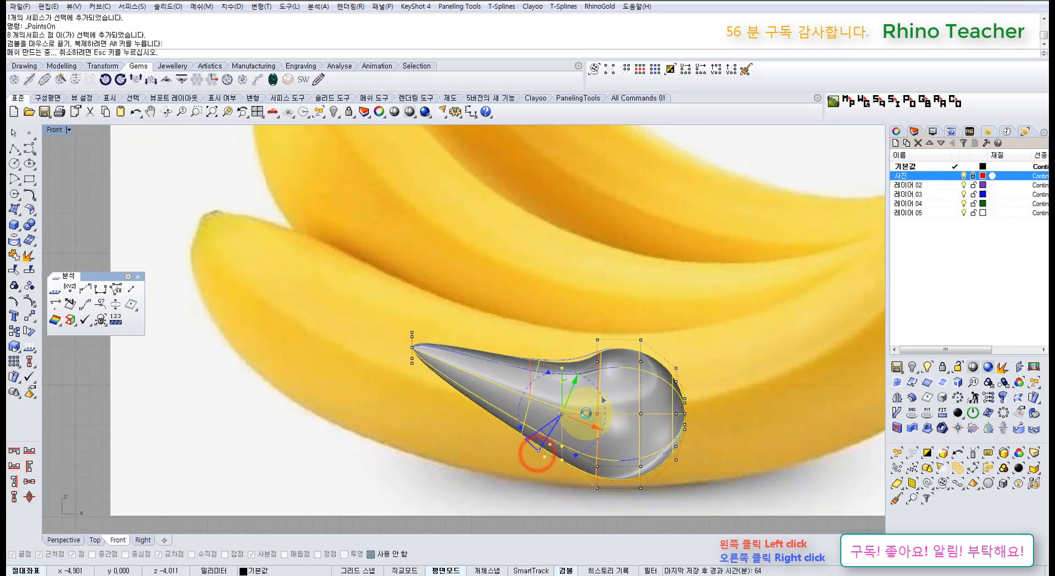
{"action": "left_click_drag", "start_coordinate": [593, 401], "coordinate": [494, 395]}
{"action": "left_click", "coordinate": [511, 289]}
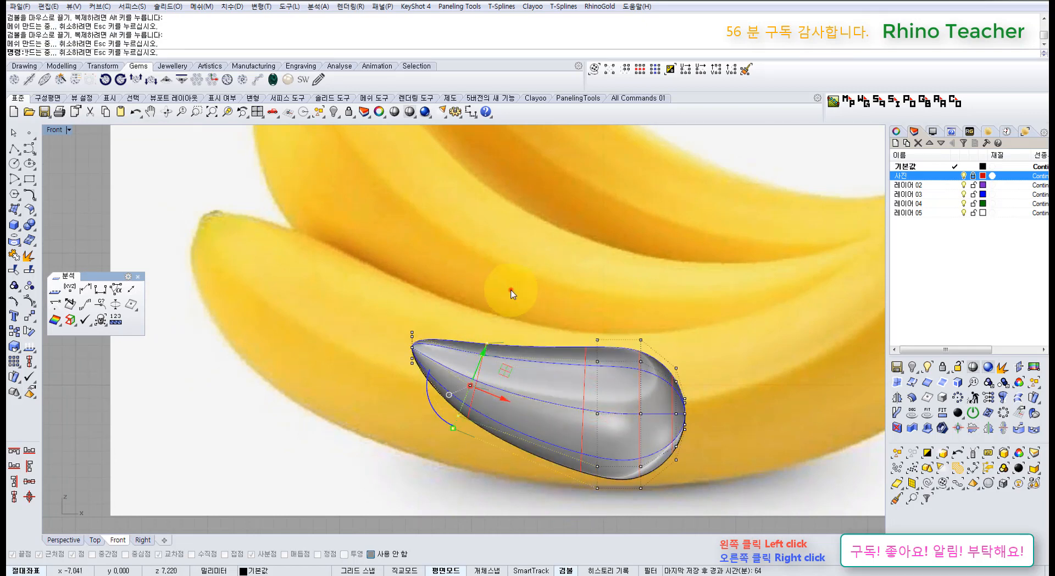
Rotate the cluster of control points at the pointed tip so it tilts like the neighbouring ring
{"action": "left_click_drag", "start_coordinate": [393, 291], "coordinate": [442, 402]}
{"action": "scroll", "coordinate": [437, 380], "scroll_direction": "up", "scroll_amount": 4}
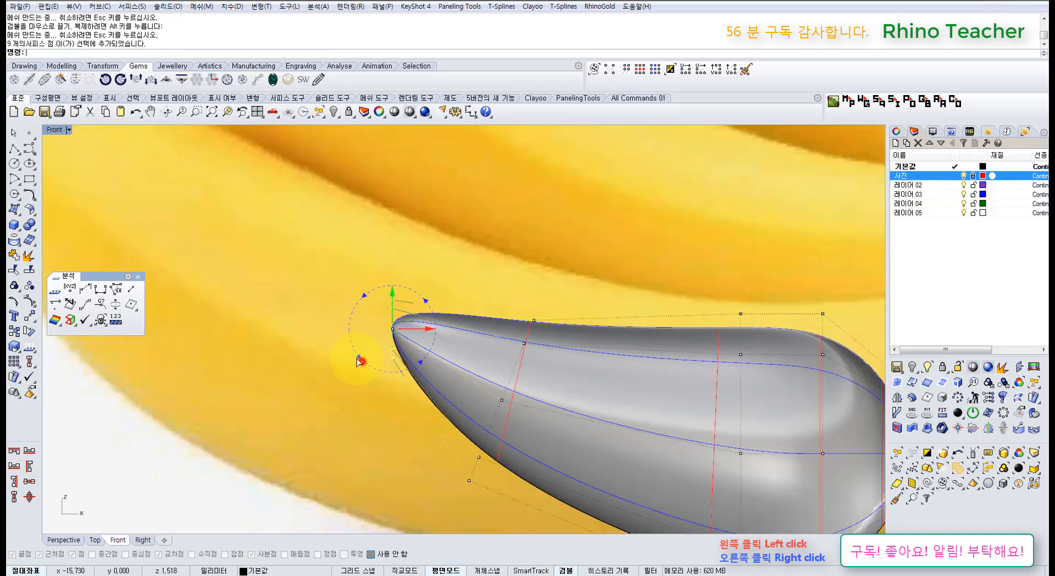
{"action": "left_click_drag", "start_coordinate": [357, 359], "coordinate": [338, 343]}
{"action": "scroll", "coordinate": [359, 367], "scroll_direction": "down", "scroll_amount": 2}
{"action": "left_click", "coordinate": [463, 271]}
{"action": "scroll", "coordinate": [492, 297], "scroll_direction": "down", "scroll_amount": 4}
{"action": "right_click_drag", "start_coordinate": [407, 311], "coordinate": [511, 328]}
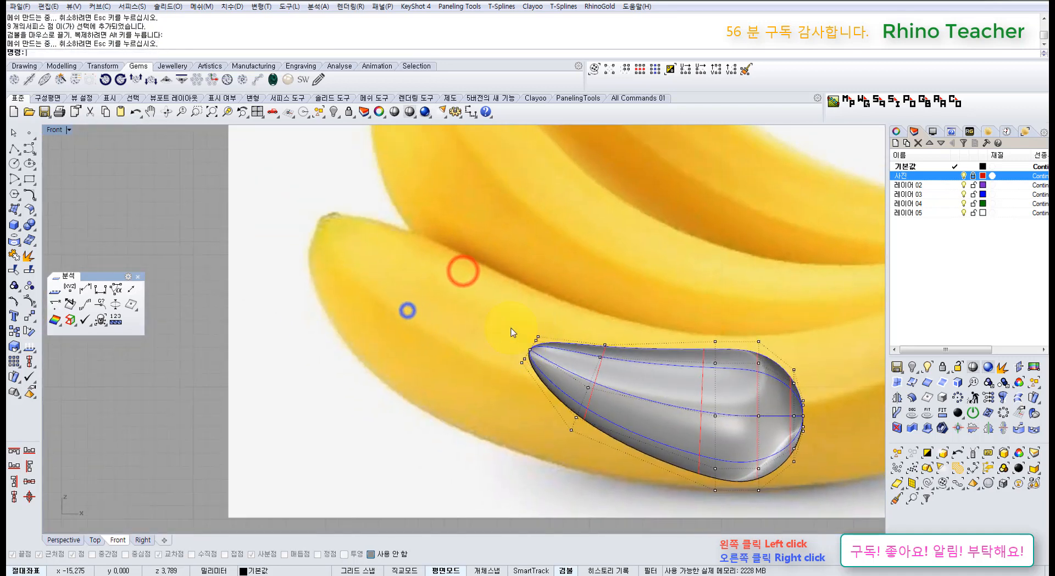
Move the tip cluster and its neighbouring ring together to the free end of the lowest banana in the photo
{"action": "left_click_drag", "start_coordinate": [436, 275], "coordinate": [631, 483]}
{"action": "left_click_drag", "start_coordinate": [593, 356], "coordinate": [494, 242]}
{"action": "left_click", "coordinate": [528, 250]}
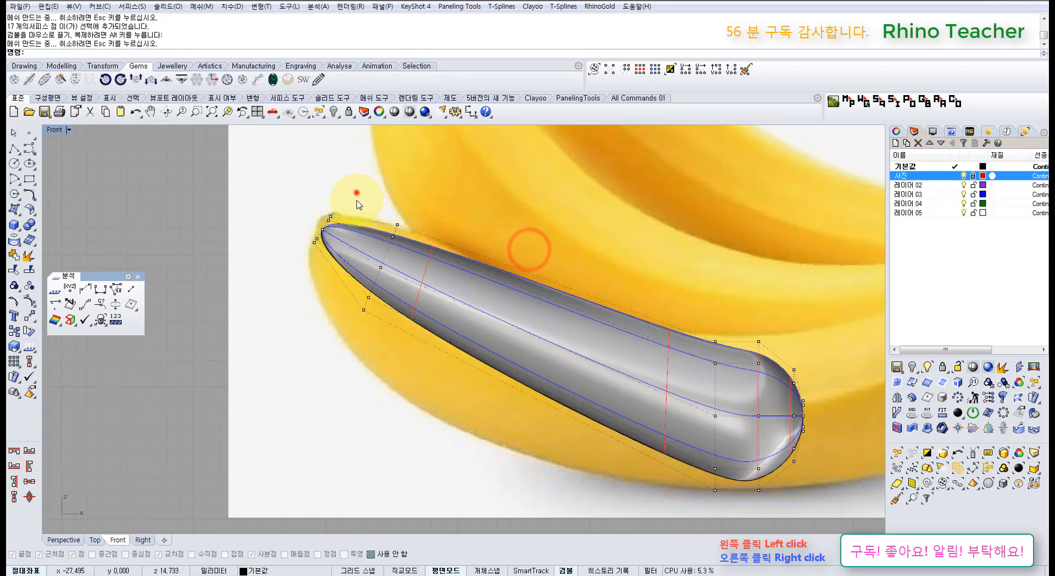
Move the ring next to the left tip down and inward to bend the surface along the banana's curve
{"action": "left_click_drag", "start_coordinate": [356, 193], "coordinate": [470, 387]}
{"action": "left_click_drag", "start_coordinate": [408, 240], "coordinate": [538, 362]}
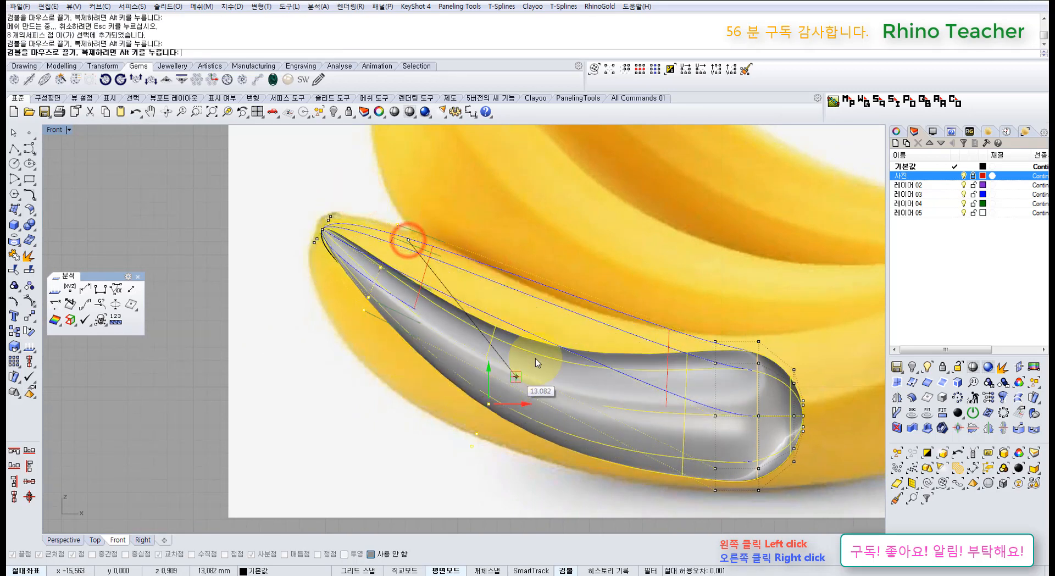
{"action": "left_click", "coordinate": [604, 281]}
Pull the control points at the rounded right end up and outward toward the banana's stem
{"action": "right_click_drag", "start_coordinate": [752, 347], "coordinate": [544, 296]}
{"action": "scroll", "coordinate": [593, 351], "scroll_direction": "up", "scroll_amount": 4}
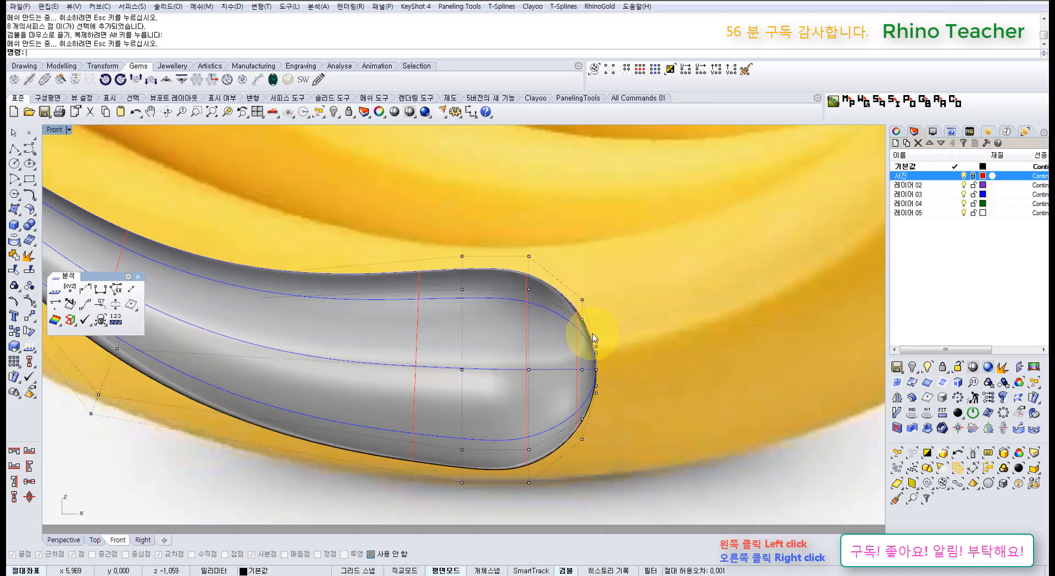
{"action": "left_click_drag", "start_coordinate": [591, 317], "coordinate": [671, 434]}
{"action": "scroll", "coordinate": [678, 434], "scroll_direction": "down", "scroll_amount": 6}
{"action": "right_click_drag", "start_coordinate": [678, 420], "coordinate": [567, 428]}
{"action": "scroll", "coordinate": [551, 410], "scroll_direction": "up", "scroll_amount": 4}
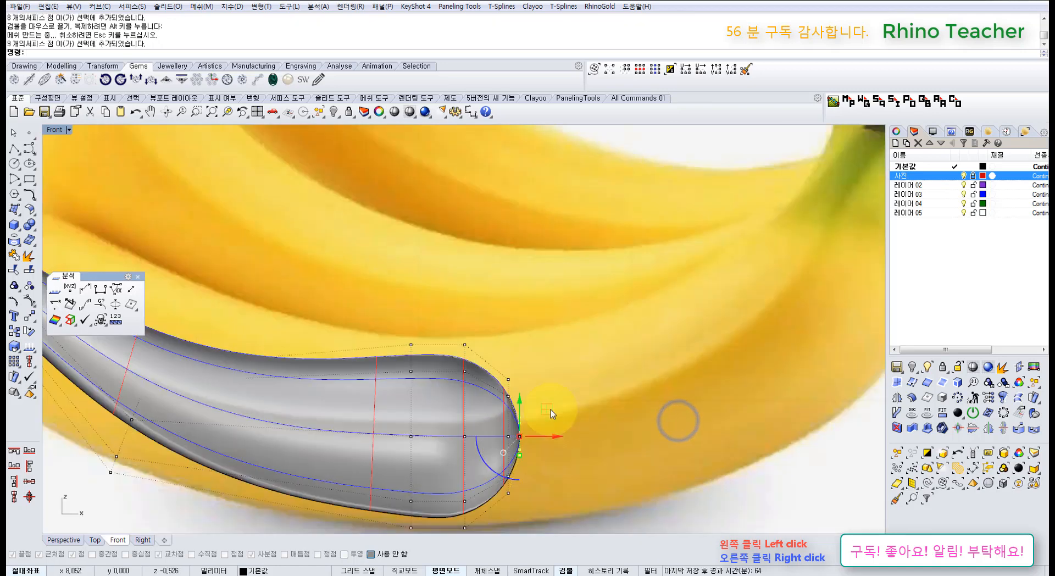
{"action": "left_click_drag", "start_coordinate": [550, 410], "coordinate": [754, 325]}
{"action": "scroll", "coordinate": [714, 372], "scroll_direction": "down", "scroll_amount": 2}
{"action": "right_click_drag", "start_coordinate": [711, 374], "coordinate": [730, 310]}
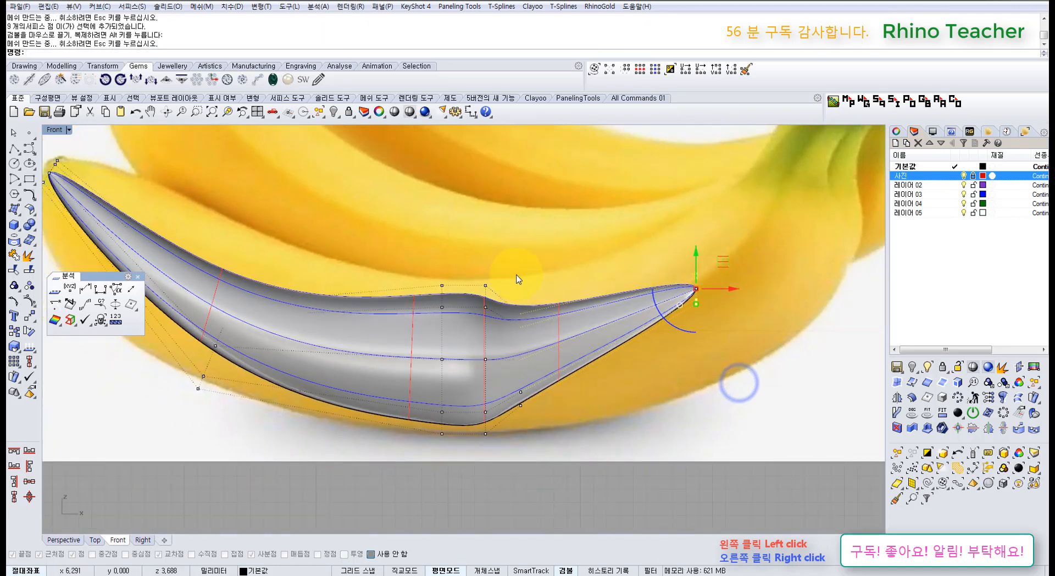
Move the control-point ring beside the stretched right end toward that end to even out the taper
{"action": "left_click_drag", "start_coordinate": [515, 274], "coordinate": [549, 432]}
{"action": "left_click_drag", "start_coordinate": [542, 333], "coordinate": [636, 311]}
{"action": "left_click", "coordinate": [730, 365]}
Rotate the right end's control points to the stem's angle and move them up onto the stem
{"action": "right_click_drag", "start_coordinate": [691, 343], "coordinate": [640, 404]}
{"action": "left_click_drag", "start_coordinate": [643, 314], "coordinate": [672, 403]}
{"action": "right_click_drag", "start_coordinate": [695, 375], "coordinate": [625, 416]}
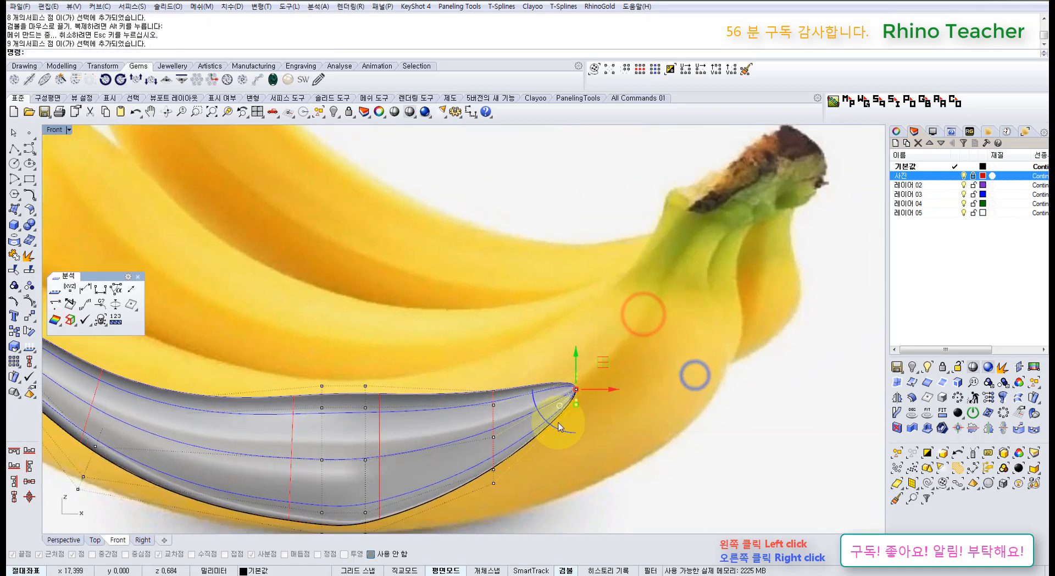
{"action": "left_click_drag", "start_coordinate": [558, 425], "coordinate": [588, 437]}
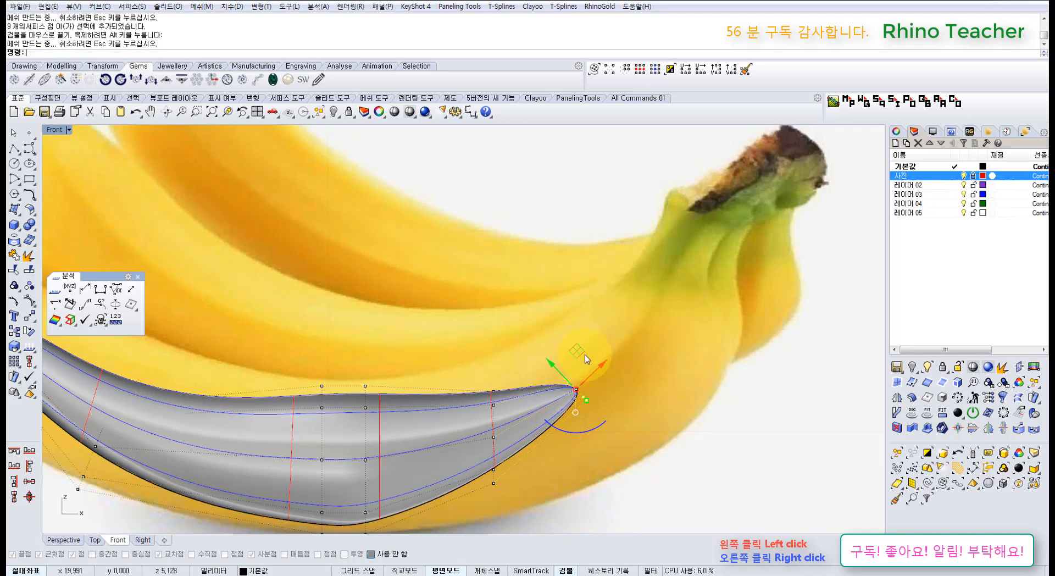
{"action": "left_click_drag", "start_coordinate": [577, 350], "coordinate": [718, 176]}
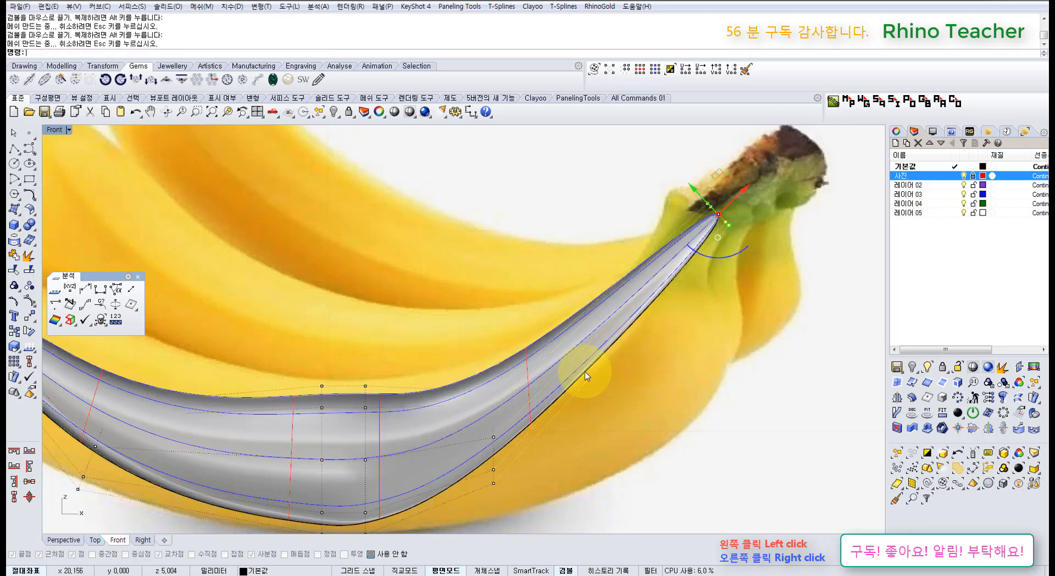
Tilt the ring next to the stem end and move it outward to follow the banana's bend
{"action": "right_click_drag", "start_coordinate": [589, 372], "coordinate": [655, 315]}
{"action": "left_click_drag", "start_coordinate": [522, 280], "coordinate": [625, 483]}
{"action": "mouse_move", "coordinate": [539, 416]}
{"action": "left_mouse_down"}
{"action": "mouse_move", "coordinate": [592, 440]}
{"action": "mouse_move", "coordinate": [547, 422]}
{"action": "left_mouse_up"}
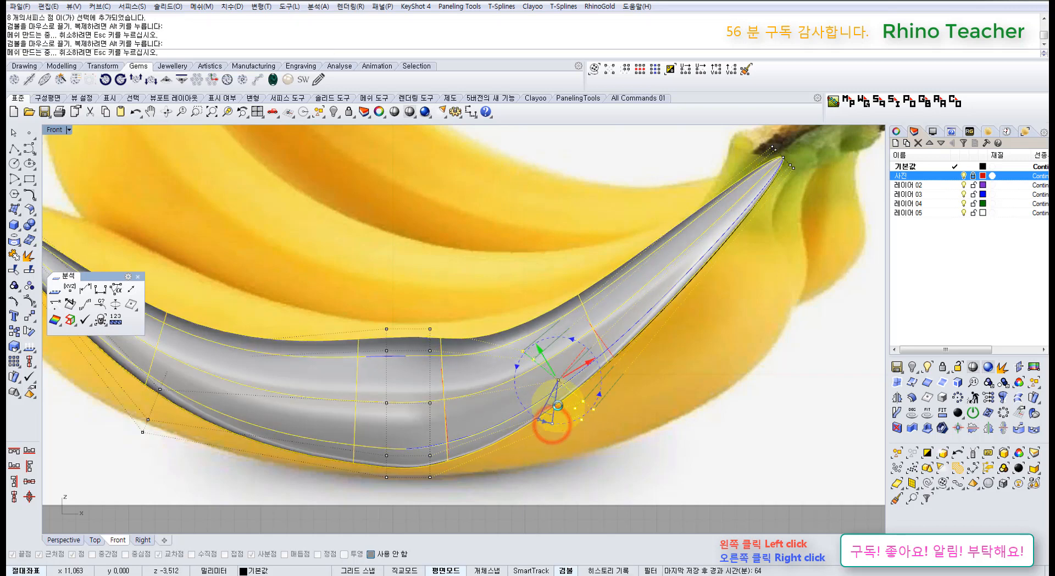
{"action": "left_click_drag", "start_coordinate": [565, 342], "coordinate": [668, 356]}
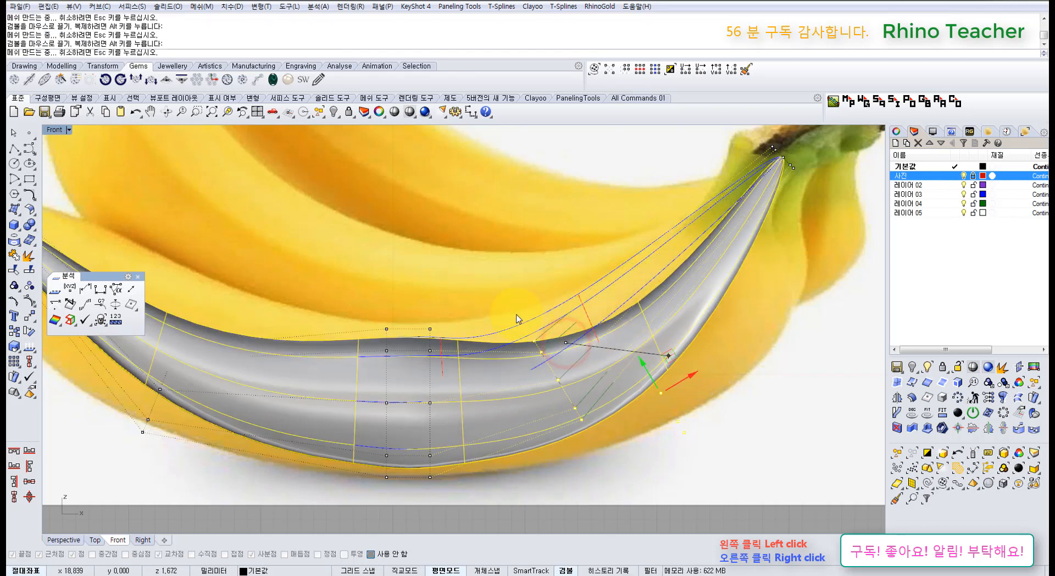
{"action": "left_click", "coordinate": [455, 291]}
Spread the two middle control-point rings apart along the banana's length
{"action": "left_click_drag", "start_coordinate": [416, 296], "coordinate": [474, 511]}
{"action": "left_click_drag", "start_coordinate": [459, 372], "coordinate": [537, 370]}
{"action": "left_click", "coordinate": [607, 299]}
{"action": "left_click_drag", "start_coordinate": [604, 272], "coordinate": [733, 452]}
{"action": "right_click_drag", "start_coordinate": [691, 423], "coordinate": [632, 421]}
{"action": "right_click_drag", "start_coordinate": [403, 360], "coordinate": [551, 358]}
{"action": "left_click_drag", "start_coordinate": [419, 284], "coordinate": [500, 484]}
{"action": "left_click_drag", "start_coordinate": [502, 375], "coordinate": [447, 373]}
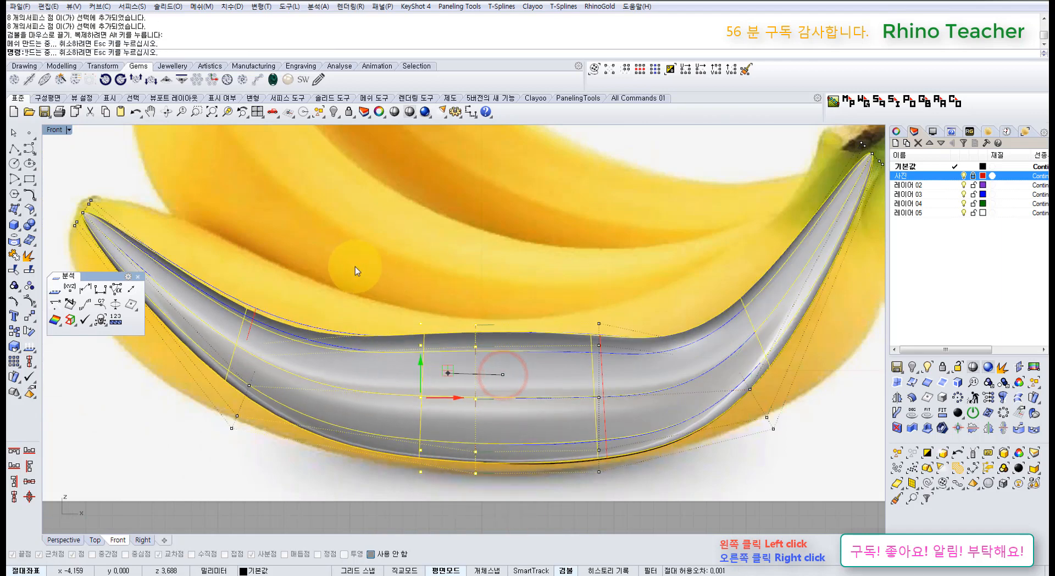
{"action": "left_click", "coordinate": [300, 288]}
Nudge the control points of the left tip into place at the photographed banana's free end
{"action": "right_click_drag", "start_coordinate": [167, 247], "coordinate": [416, 306]}
{"action": "left_click_drag", "start_coordinate": [277, 234], "coordinate": [354, 243]}
{"action": "left_click", "coordinate": [501, 282]}
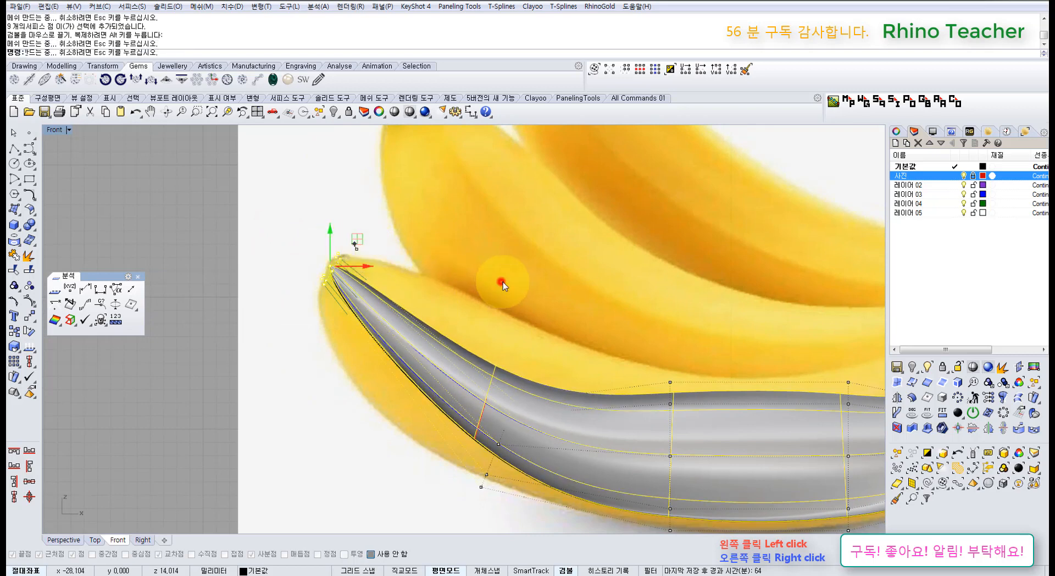
Rotate the ring next to the left tip and move it up toward the tip
{"action": "right_click_drag", "start_coordinate": [482, 357], "coordinate": [485, 271]}
{"action": "left_click_drag", "start_coordinate": [430, 258], "coordinate": [560, 446]}
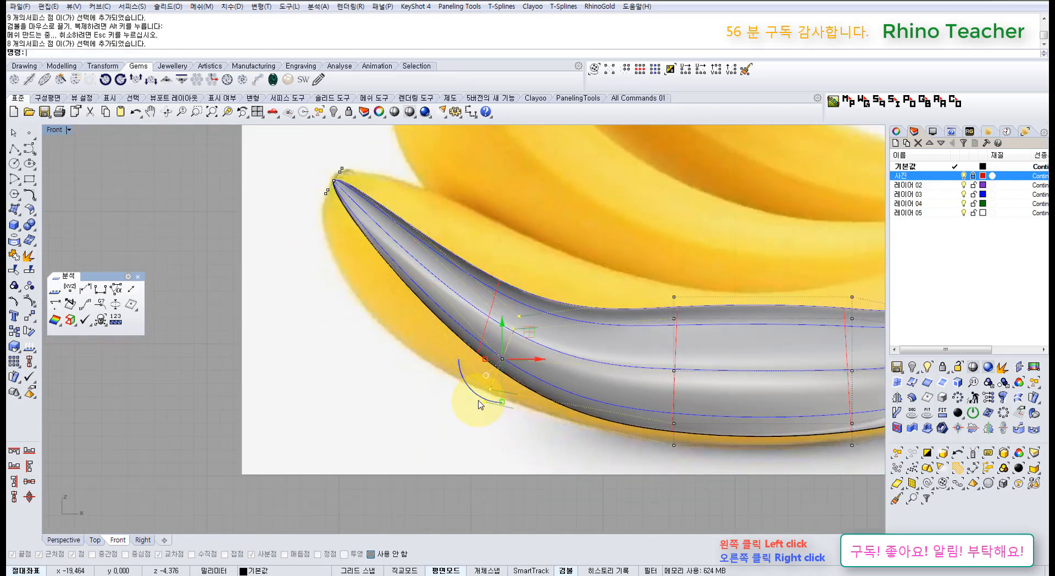
{"action": "left_click_drag", "start_coordinate": [477, 397], "coordinate": [469, 389]}
{"action": "left_click_drag", "start_coordinate": [533, 342], "coordinate": [493, 302]}
{"action": "left_click", "coordinate": [577, 245]}
Move the ring next to the stem end up and outward to smooth the bend toward the stem
{"action": "right_click_drag", "start_coordinate": [761, 282], "coordinate": [583, 283]}
{"action": "scroll", "coordinate": [737, 308], "scroll_direction": "down", "scroll_amount": 6}
{"action": "right_click_drag", "start_coordinate": [733, 308], "coordinate": [585, 321]}
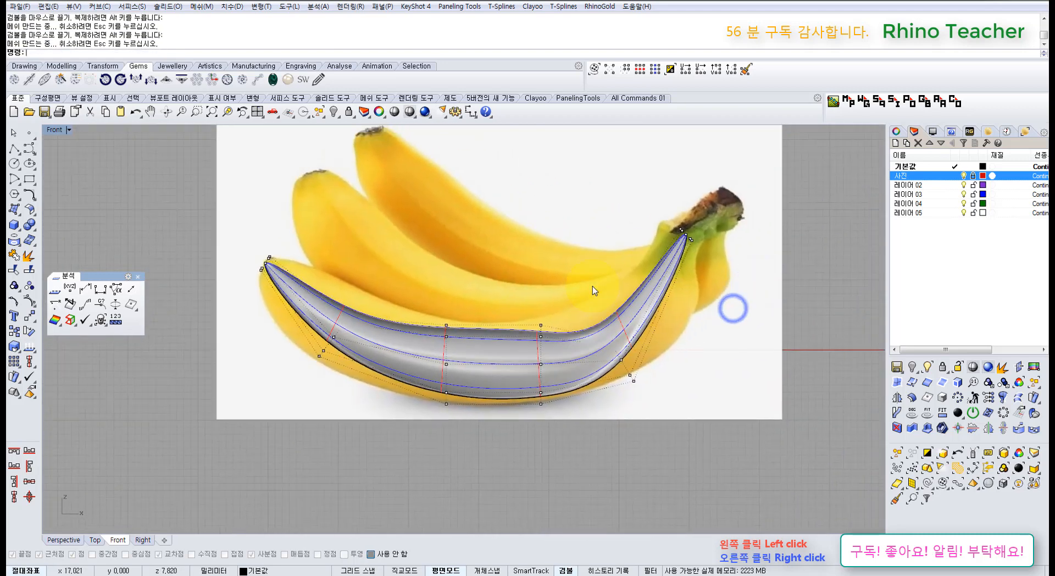
{"action": "left_click_drag", "start_coordinate": [588, 287], "coordinate": [678, 424]}
{"action": "scroll", "coordinate": [627, 347], "scroll_direction": "up", "scroll_amount": 3}
{"action": "left_click_drag", "start_coordinate": [641, 340], "coordinate": [683, 289]}
{"action": "left_click", "coordinate": [743, 298]}
{"action": "scroll", "coordinate": [693, 322], "scroll_direction": "down", "scroll_amount": 4}
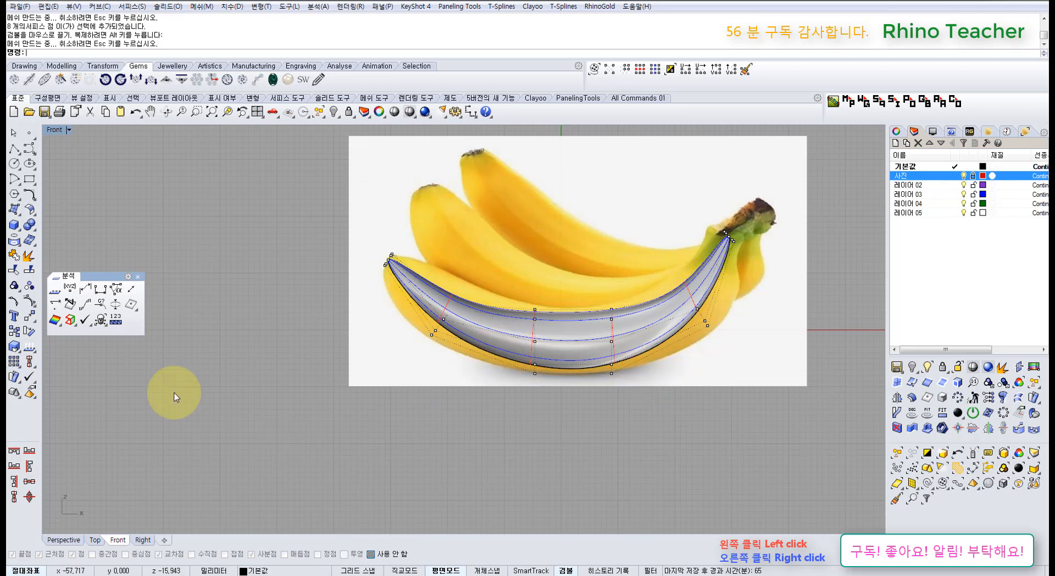
Float the point editing tools and insert two U-direction knots in the banana surface, one on each side of its middle
{"action": "left_click", "coordinate": [28, 305]}
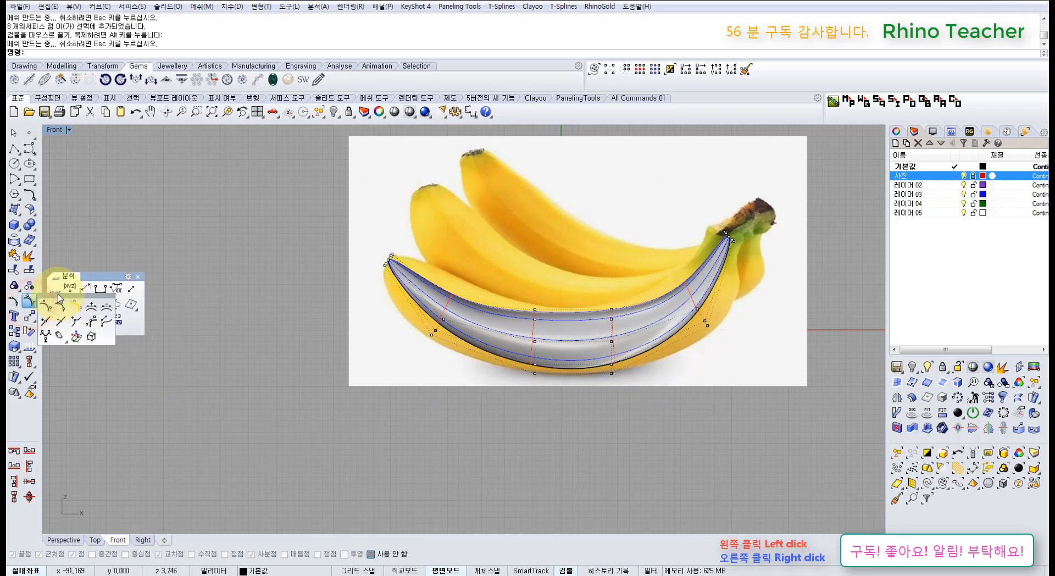
{"action": "left_click_drag", "start_coordinate": [60, 300], "coordinate": [81, 365]}
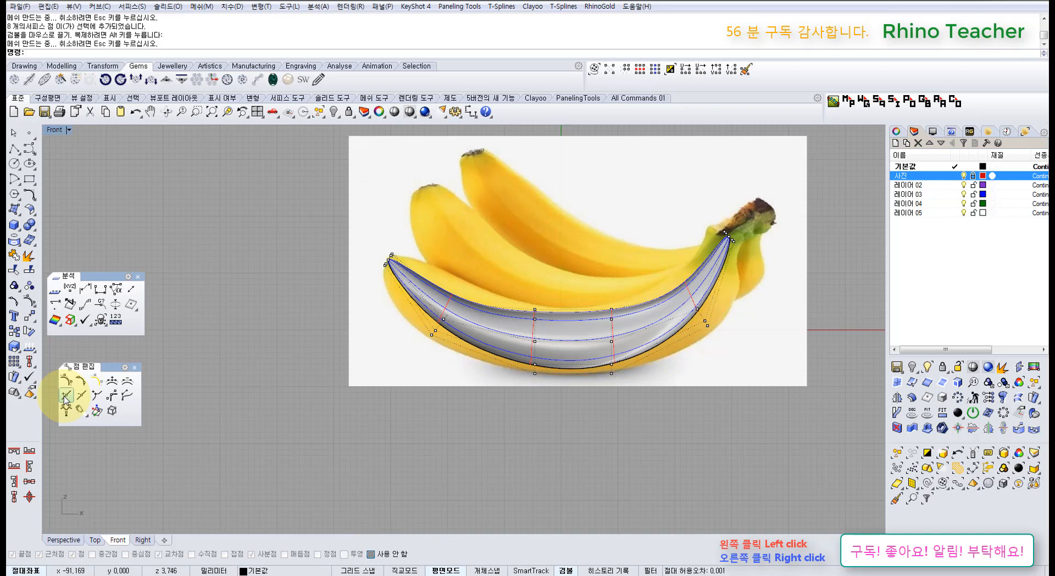
{"action": "left_click", "coordinate": [64, 397]}
{"action": "left_click", "coordinate": [493, 320]}
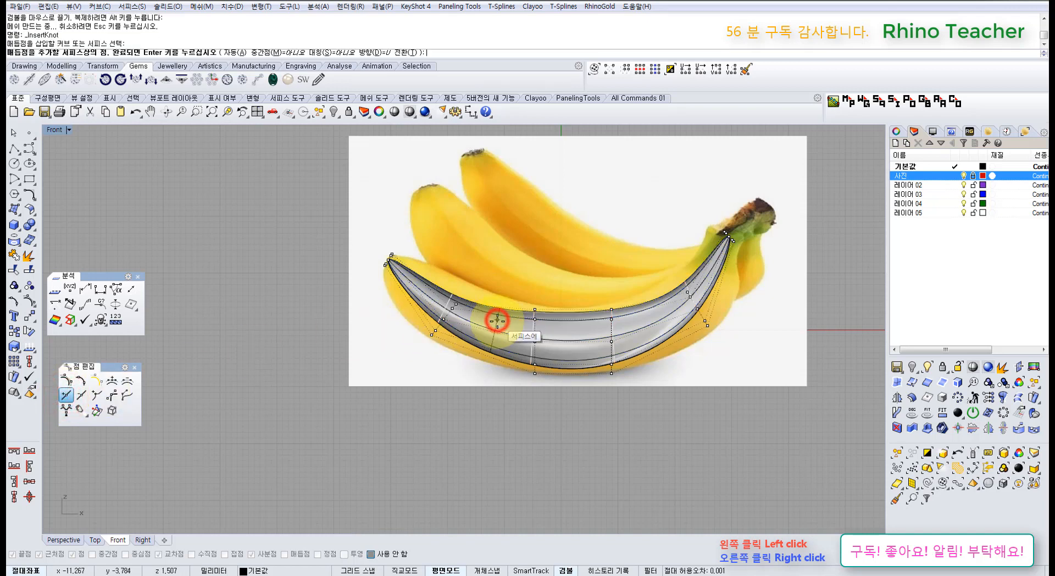
{"action": "scroll", "coordinate": [489, 320], "scroll_direction": "up", "scroll_amount": 3}
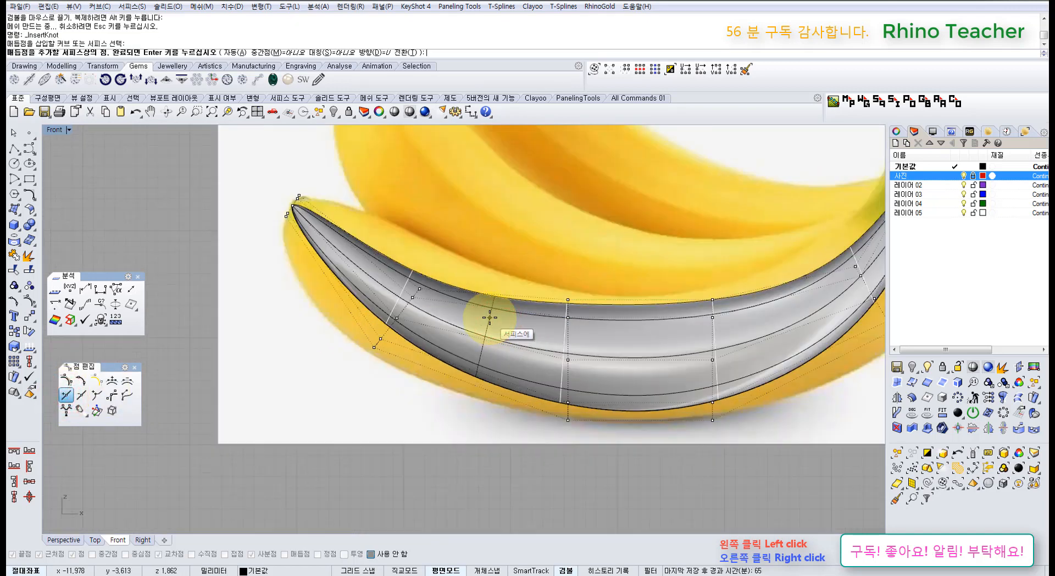
{"action": "left_click", "coordinate": [484, 314]}
{"action": "scroll", "coordinate": [484, 314], "scroll_direction": "down", "scroll_amount": 3}
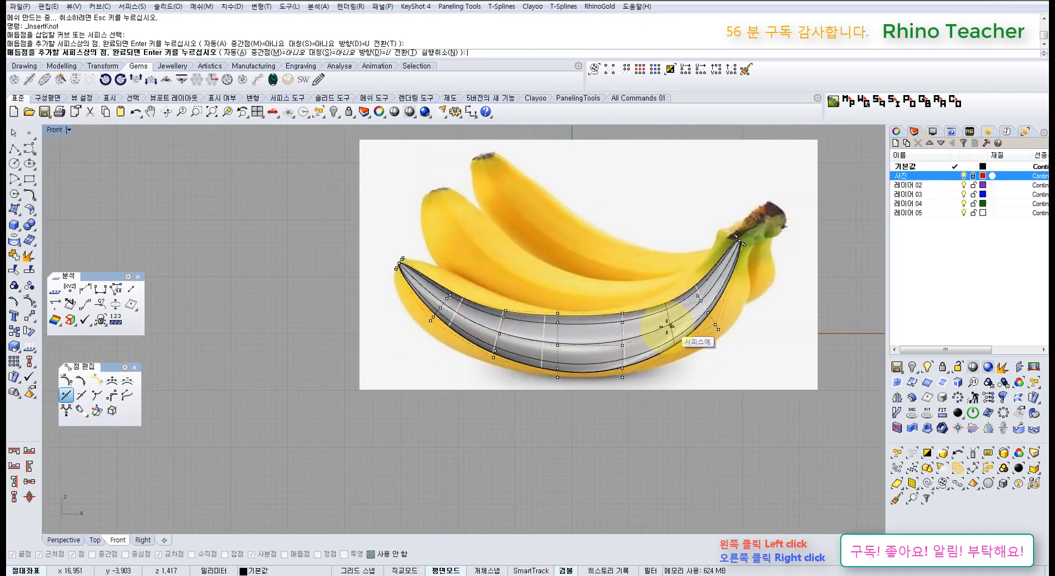
{"action": "left_click", "coordinate": [664, 327]}
{"action": "right_click", "coordinate": [623, 323]}
Uniformly enlarge the control-point ring next to the left tip to fatten that end of the banana
{"action": "scroll", "coordinate": [484, 319], "scroll_direction": "up", "scroll_amount": 6}
{"action": "right_click_drag", "start_coordinate": [365, 292], "coordinate": [419, 327]}
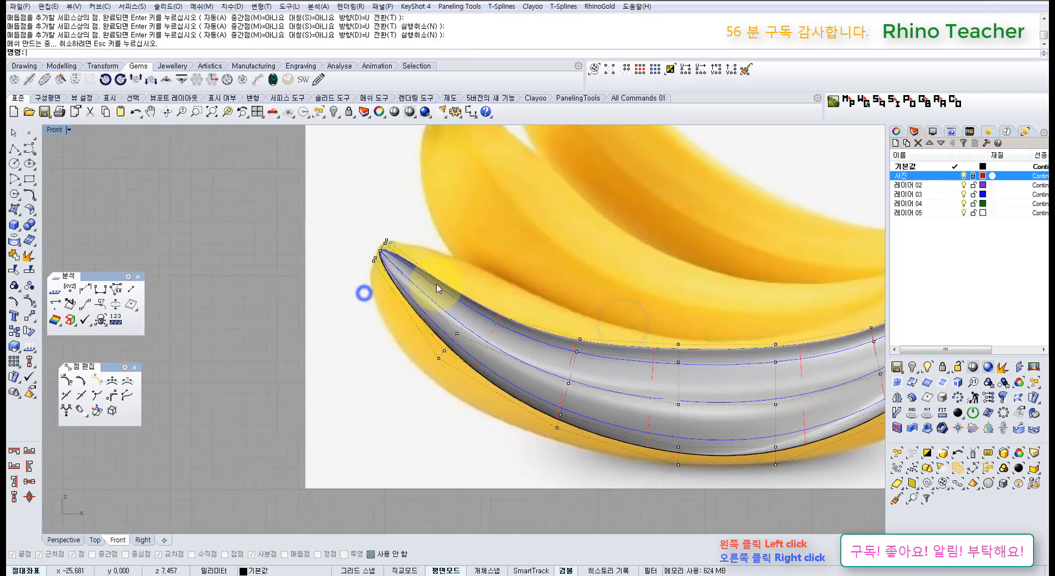
{"action": "left_click_drag", "start_coordinate": [406, 273], "coordinate": [495, 369]}
{"action": "right_click_drag", "start_coordinate": [463, 348], "coordinate": [404, 369]}
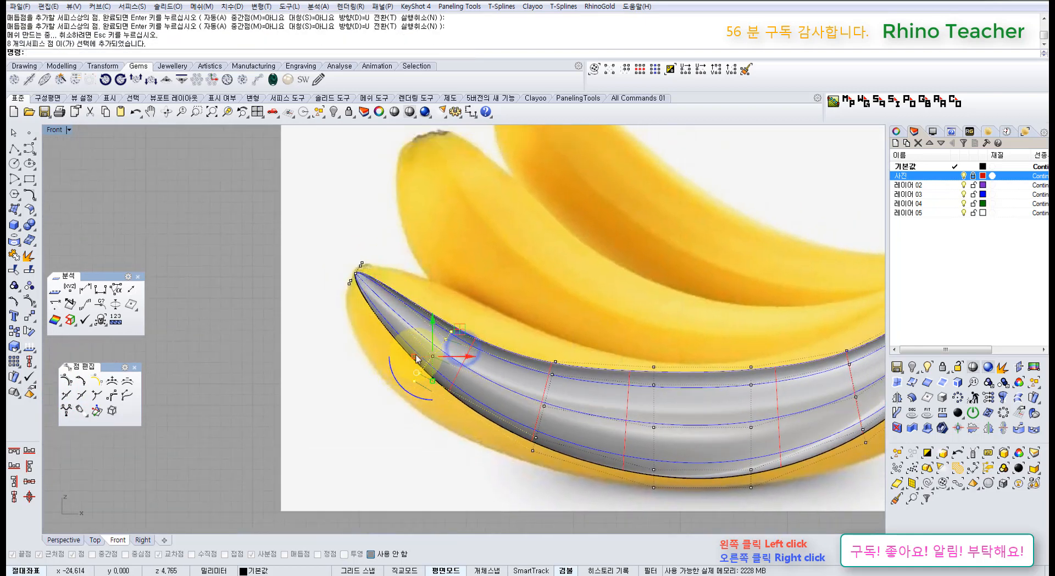
{"action": "left_click_drag", "start_coordinate": [414, 357], "coordinate": [387, 361], "text": "shift"}
{"action": "right_click_drag", "start_coordinate": [523, 347], "coordinate": [396, 290]}
Enlarge the second ring from the left tip to match the photographed banana's thickness
{"action": "left_click", "coordinate": [473, 265]}
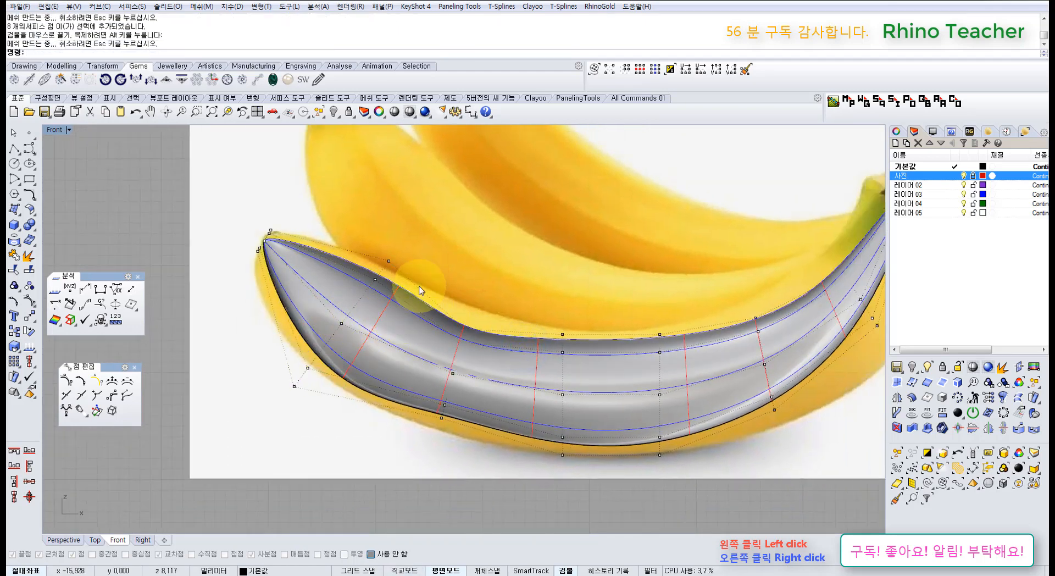
{"action": "left_click_drag", "start_coordinate": [493, 447], "coordinate": [491, 446]}
{"action": "mouse_move", "coordinate": [437, 379]}
{"action": "left_mouse_down"}
{"action": "mouse_move", "coordinate": [417, 375]}
{"action": "mouse_move", "coordinate": [433, 379]}
{"action": "left_mouse_up"}
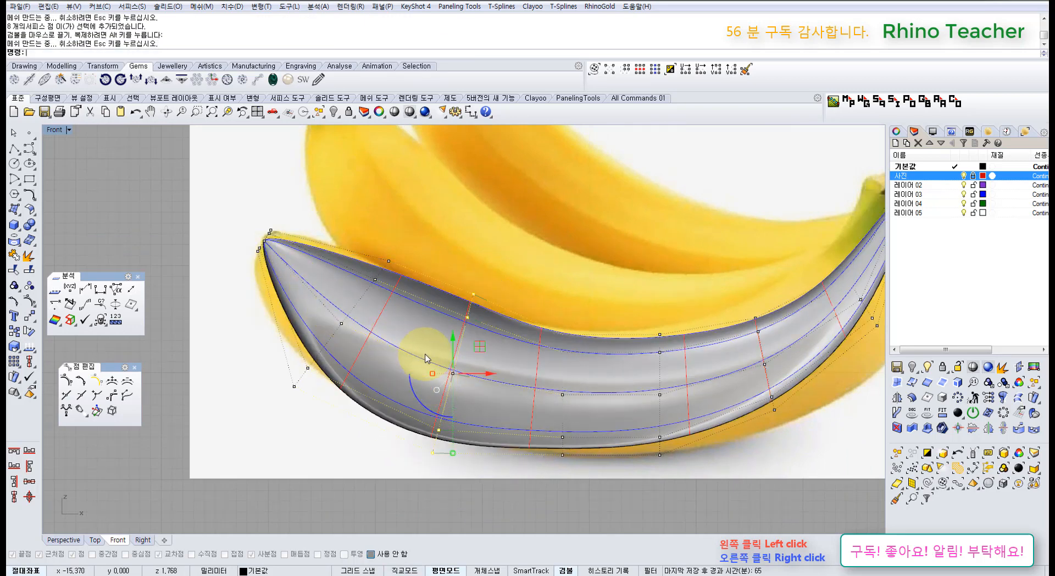
Set the reference picture's material transparency to 57%, unlocking its layer 사진 for the edit and relocking it
{"action": "scroll", "coordinate": [585, 299], "scroll_direction": "down", "scroll_amount": 5}
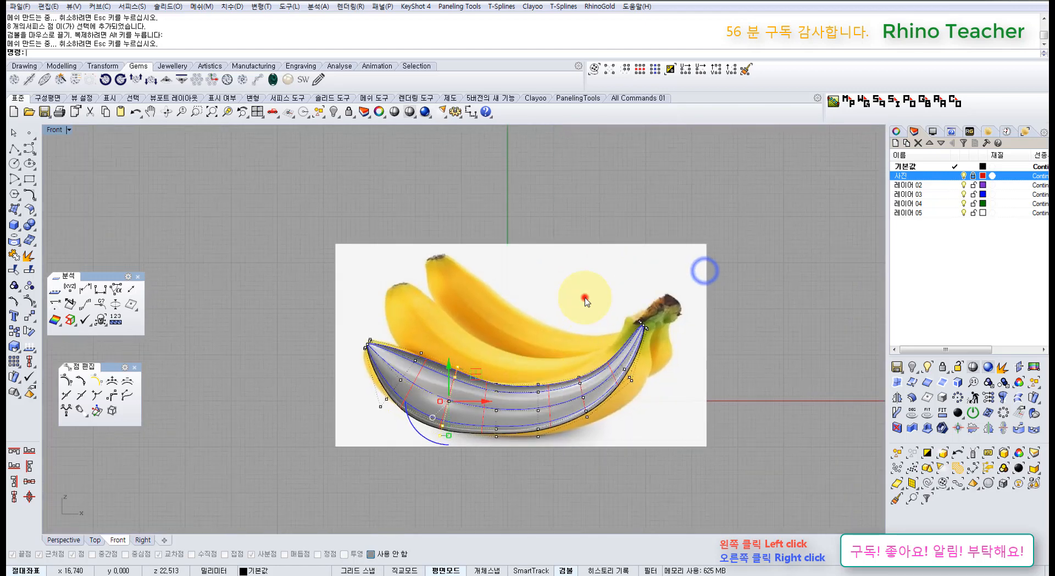
{"action": "left_click", "coordinate": [973, 176]}
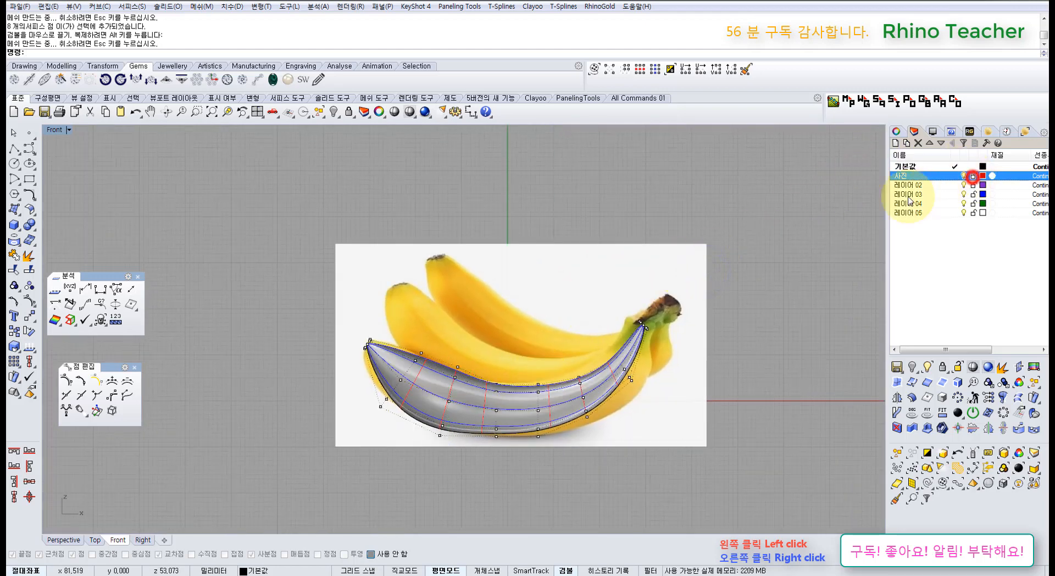
{"action": "left_click", "coordinate": [656, 268]}
{"action": "left_click", "coordinate": [896, 132]}
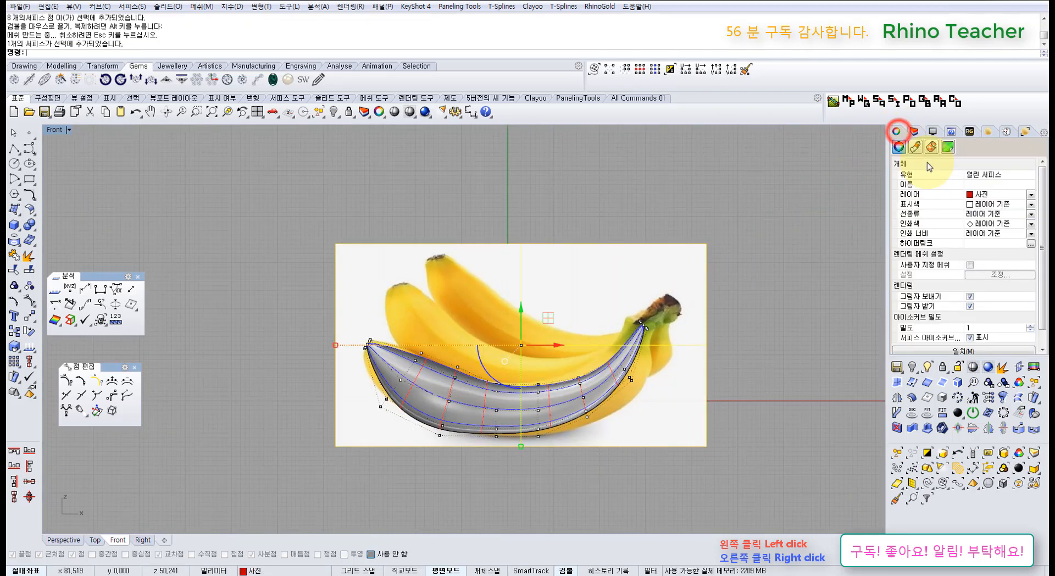
{"action": "left_click", "coordinate": [915, 147]}
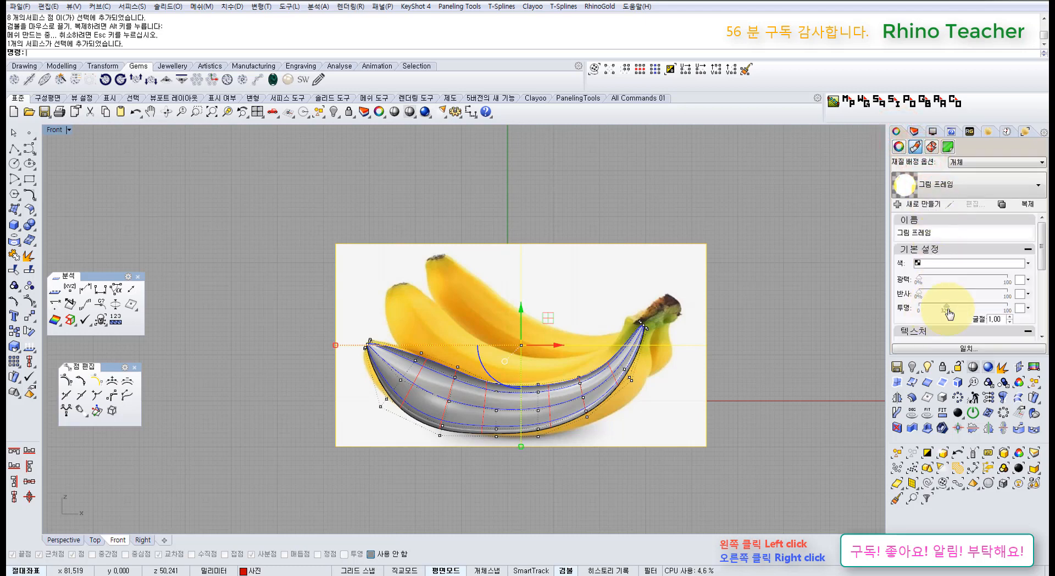
{"action": "left_click_drag", "start_coordinate": [958, 313], "coordinate": [969, 307]}
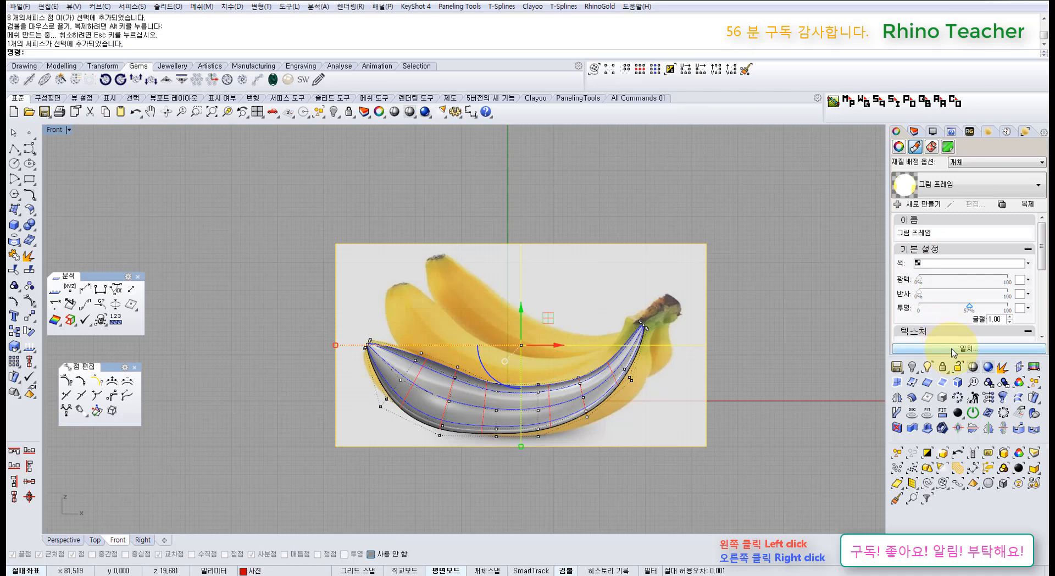
{"action": "left_click", "coordinate": [898, 146]}
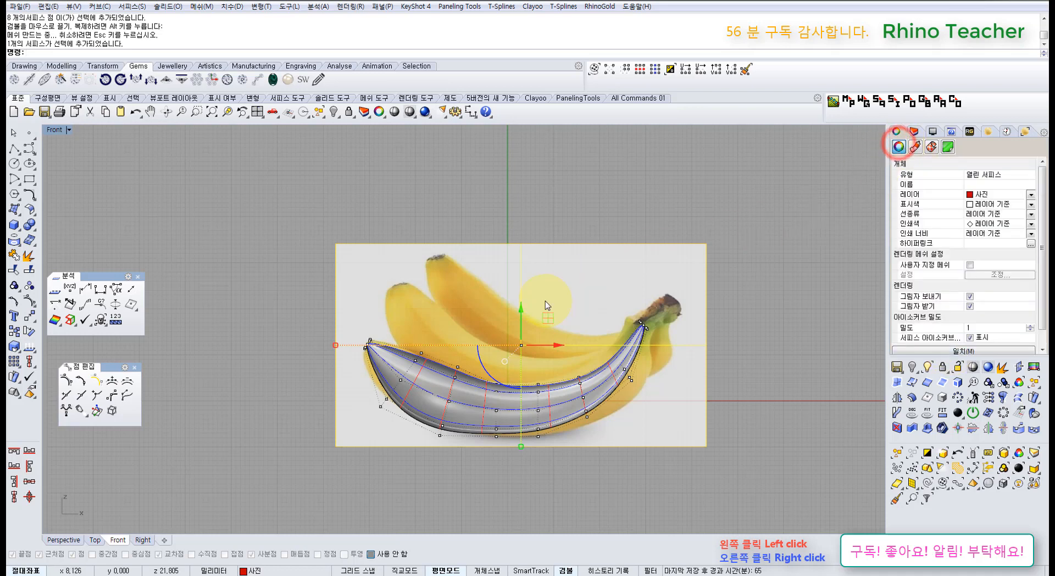
{"action": "left_click", "coordinate": [915, 132]}
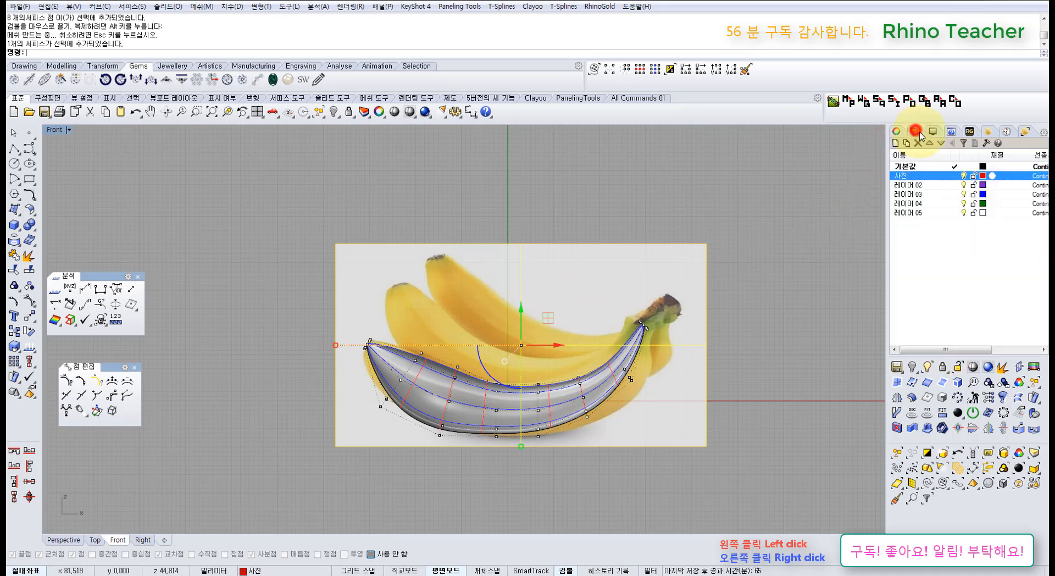
{"action": "left_click", "coordinate": [973, 175]}
Set the Front view to Ghosted display so the photo is visible through the banana surface
{"action": "right_click_drag", "start_coordinate": [633, 258], "coordinate": [645, 208]}
{"action": "scroll", "coordinate": [529, 296], "scroll_direction": "up", "scroll_amount": 8}
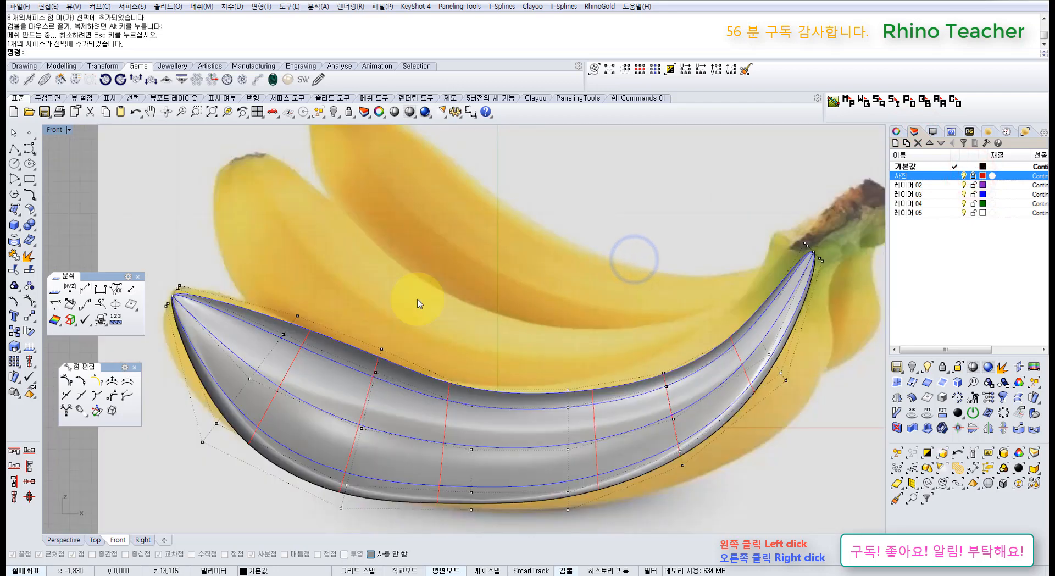
{"action": "left_click", "coordinate": [66, 130]}
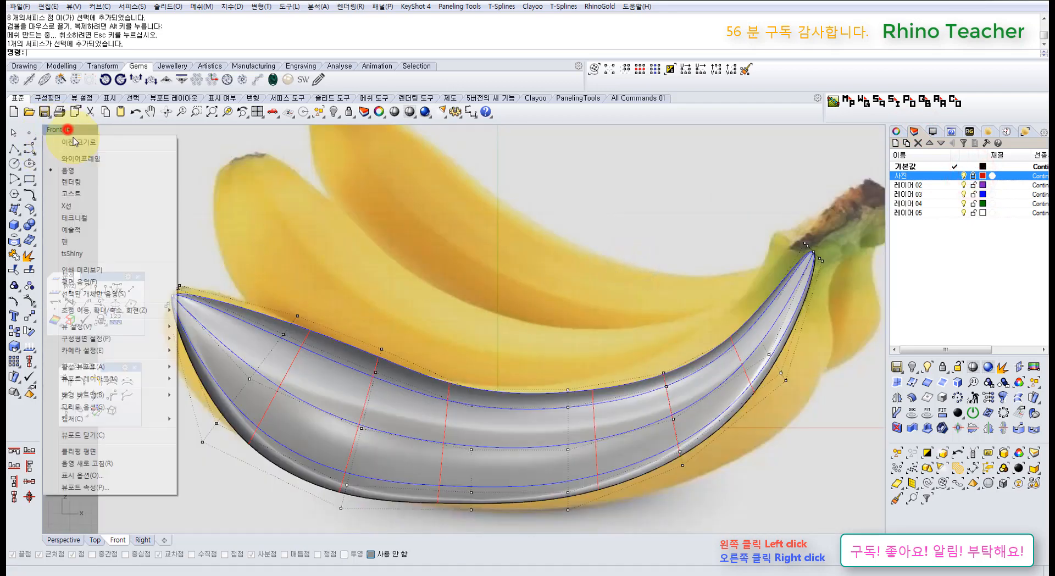
{"action": "left_click", "coordinate": [73, 189]}
Move the ring next to the left tip slightly outward toward the photographed banana's outer edge
{"action": "right_click_drag", "start_coordinate": [308, 352], "coordinate": [392, 315]}
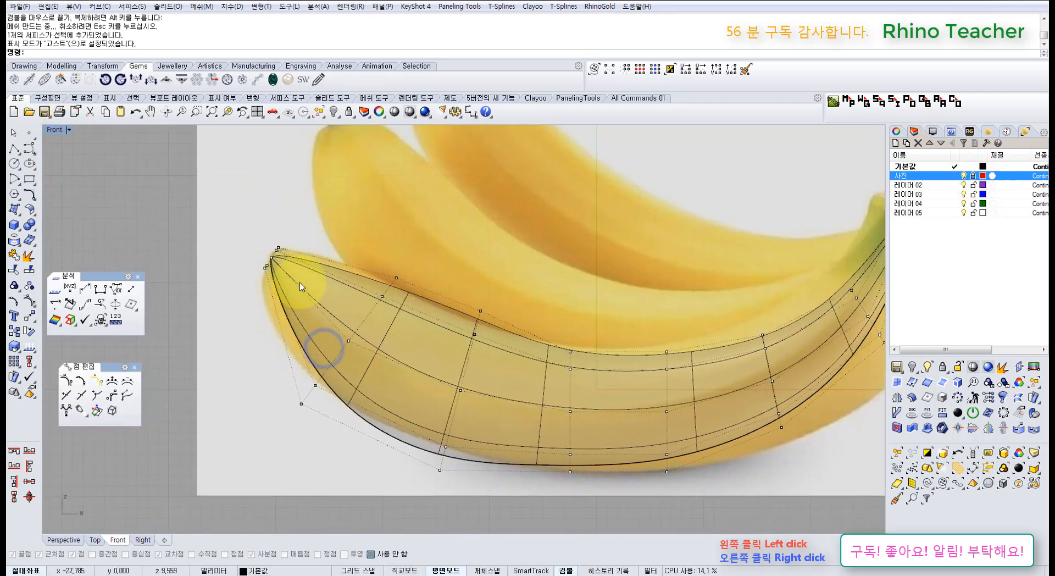
{"action": "left_click_drag", "start_coordinate": [294, 240], "coordinate": [352, 361]}
{"action": "left_click_drag", "start_coordinate": [417, 442], "coordinate": [417, 443]}
{"action": "scroll", "coordinate": [397, 324], "scroll_direction": "up", "scroll_amount": 5}
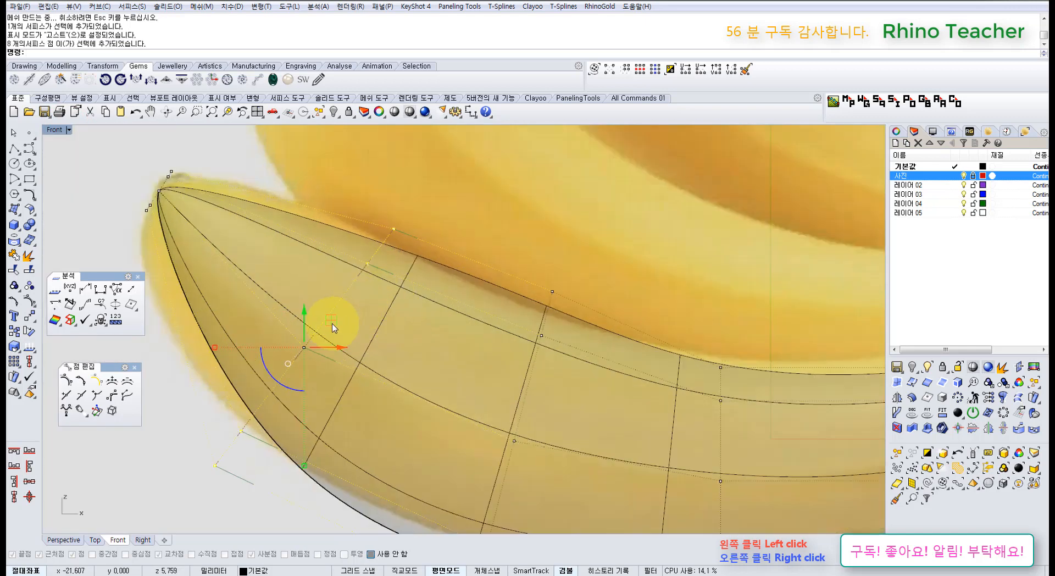
{"action": "left_click_drag", "start_coordinate": [329, 322], "coordinate": [315, 325]}
Move the left tip's control points up and outward and rotate them to follow the photographed end
{"action": "right_click_drag", "start_coordinate": [147, 232], "coordinate": [280, 325]}
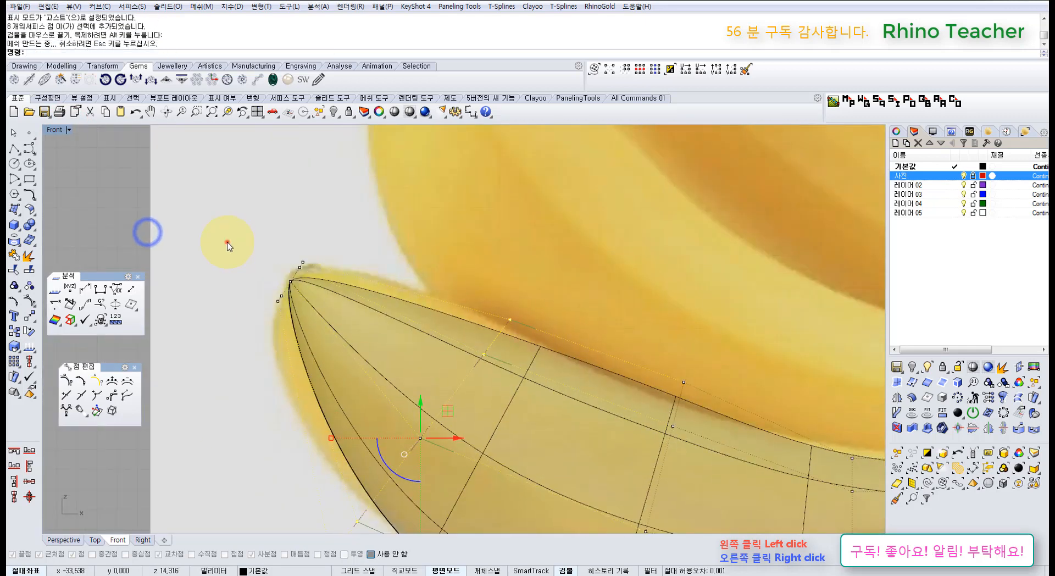
{"action": "left_click_drag", "start_coordinate": [227, 242], "coordinate": [326, 322]}
{"action": "scroll", "coordinate": [283, 283], "scroll_direction": "up", "scroll_amount": 6}
{"action": "left_click_drag", "start_coordinate": [332, 256], "coordinate": [339, 233]}
{"action": "left_click_drag", "start_coordinate": [273, 290], "coordinate": [266, 284]}
Move the second ring from the left tip slightly downward to fit the photographed outline
{"action": "scroll", "coordinate": [379, 305], "scroll_direction": "down", "scroll_amount": 8}
{"action": "right_click_drag", "start_coordinate": [674, 402], "coordinate": [423, 284]}
{"action": "scroll", "coordinate": [466, 281], "scroll_direction": "down", "scroll_amount": 6}
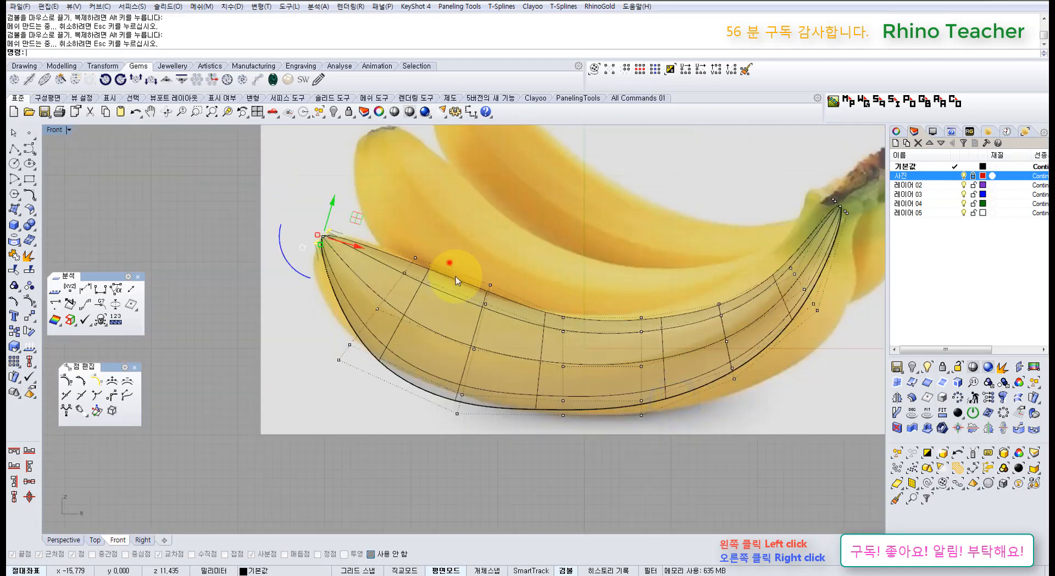
{"action": "left_click_drag", "start_coordinate": [449, 262], "coordinate": [519, 459]}
{"action": "scroll", "coordinate": [496, 325], "scroll_direction": "up", "scroll_amount": 4}
{"action": "left_click_drag", "start_coordinate": [492, 322], "coordinate": [489, 331]}
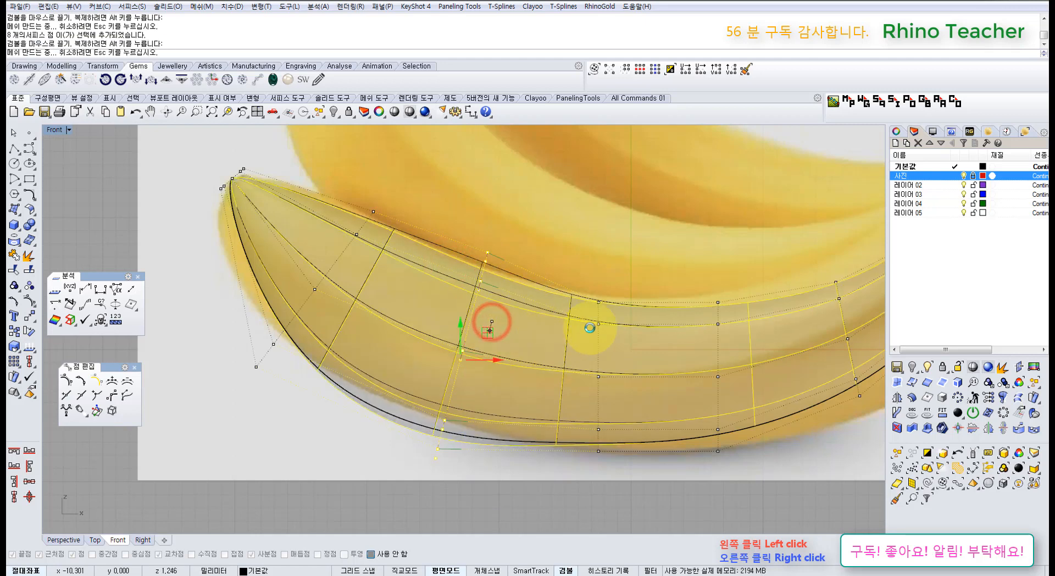
Move the ring just left of the banana's middle up and slightly toward the stem
{"action": "right_click_drag", "start_coordinate": [613, 325], "coordinate": [518, 312]}
{"action": "left_click", "coordinate": [486, 250]}
{"action": "left_click_drag", "start_coordinate": [475, 247], "coordinate": [555, 491]}
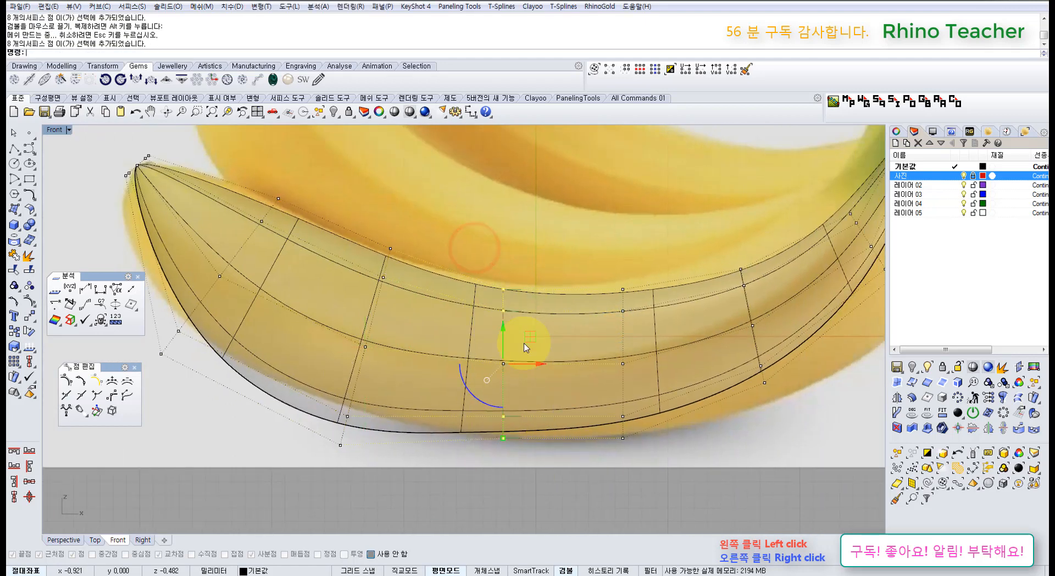
{"action": "left_click_drag", "start_coordinate": [522, 343], "coordinate": [530, 328]}
{"action": "left_click", "coordinate": [578, 253]}
Float the scale tools and scale the ring next to the left tip by about 0.9 from its upper point
{"action": "right_click_drag", "start_coordinate": [407, 278], "coordinate": [566, 301]}
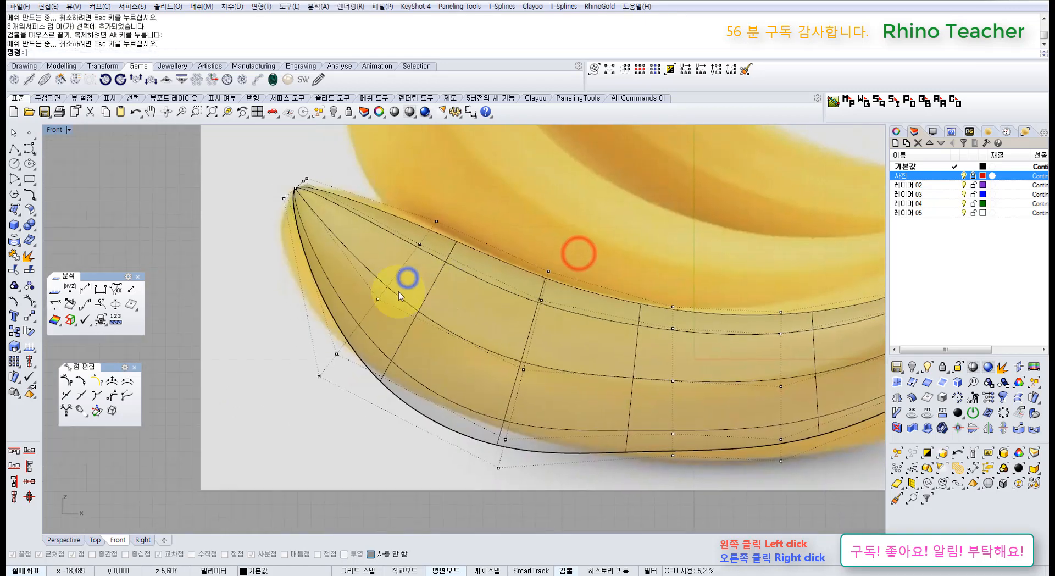
{"action": "left_click_drag", "start_coordinate": [285, 297], "coordinate": [393, 396]}
{"action": "left_click_drag", "start_coordinate": [386, 195], "coordinate": [446, 263], "text": "shift"}
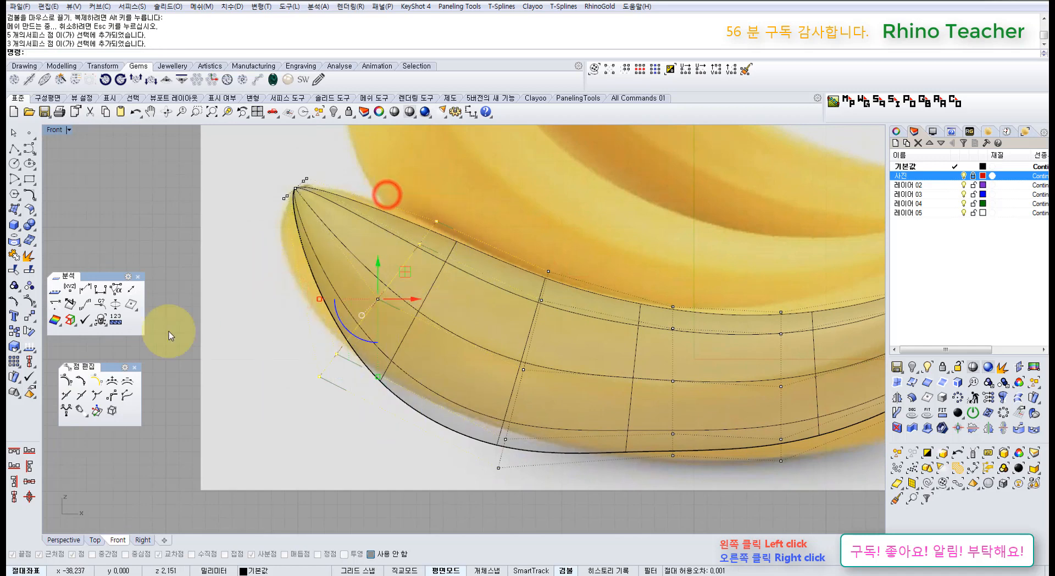
{"action": "left_click", "coordinate": [15, 348]}
{"action": "left_click_drag", "start_coordinate": [45, 343], "coordinate": [87, 455]}
{"action": "left_click", "coordinate": [72, 464]}
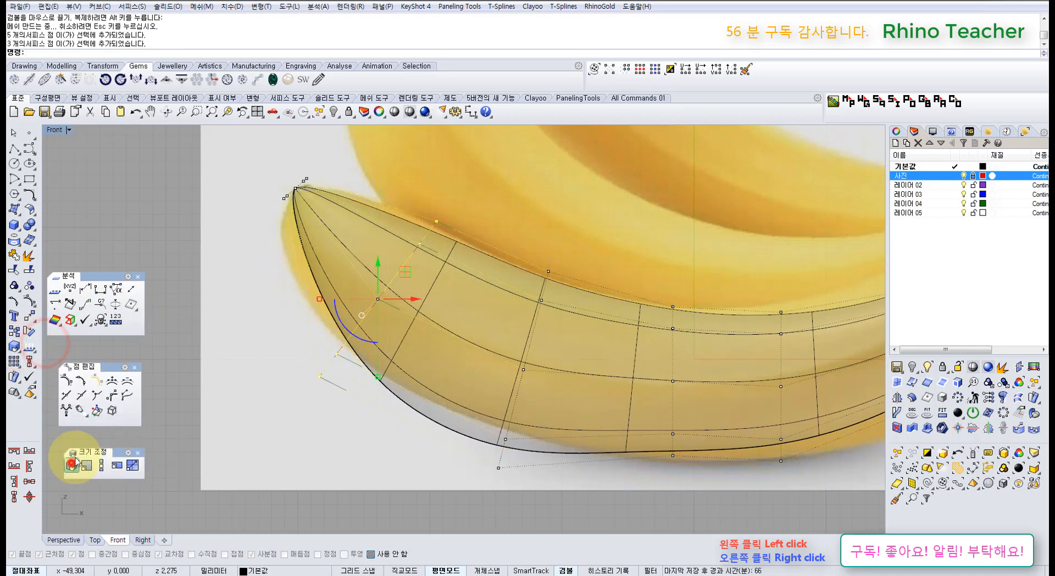
{"action": "left_click", "coordinate": [436, 221]}
{"action": "left_click", "coordinate": [278, 439]}
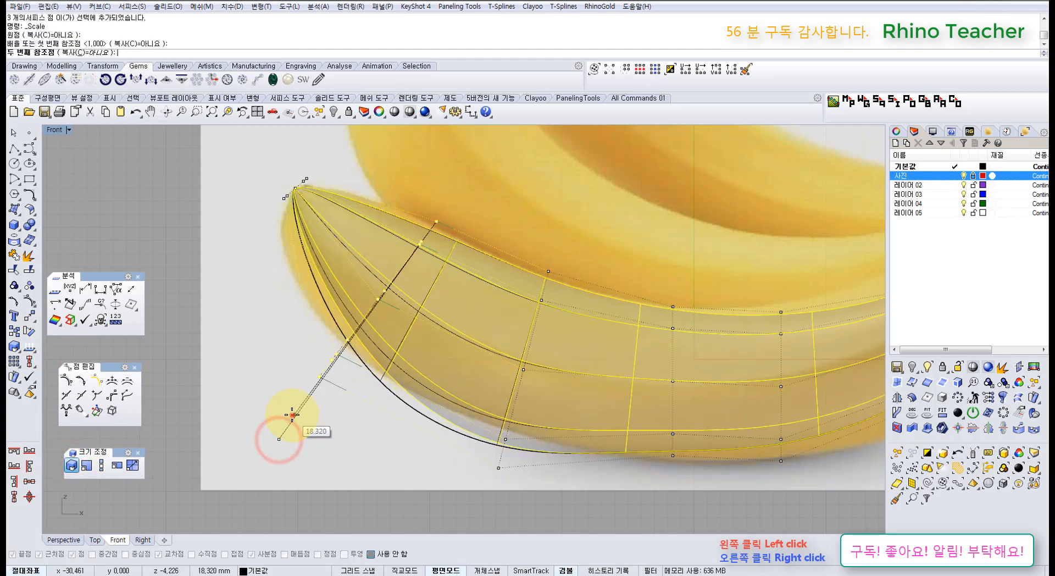
{"action": "left_click", "coordinate": [292, 415]}
Scale the second ring from the left tip by about 0.9 from its upper point
{"action": "left_click_drag", "start_coordinate": [488, 247], "coordinate": [584, 514]}
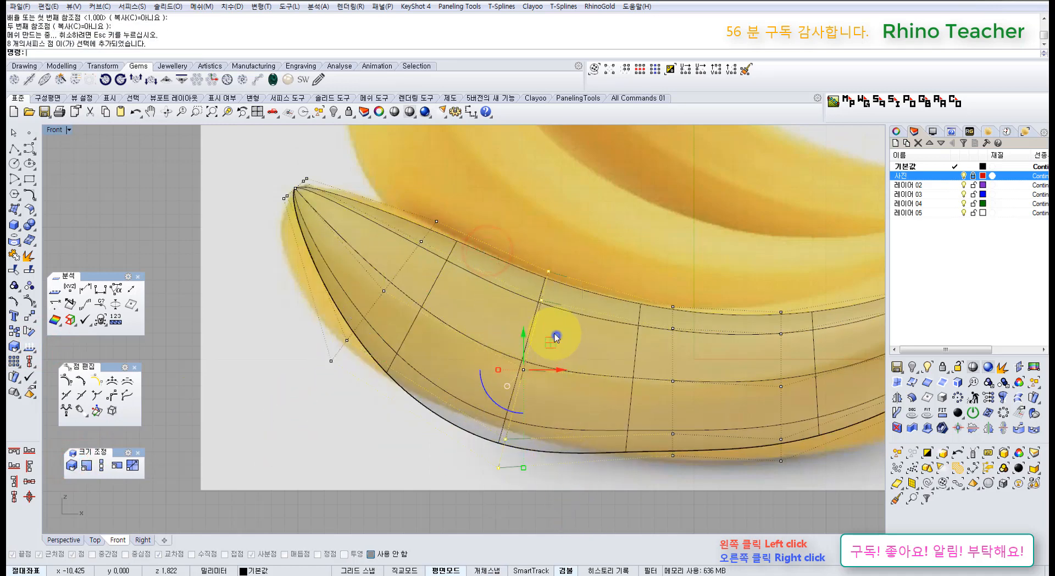
{"action": "right_click", "coordinate": [556, 336]}
{"action": "left_click", "coordinate": [548, 272]}
{"action": "left_click", "coordinate": [486, 516]}
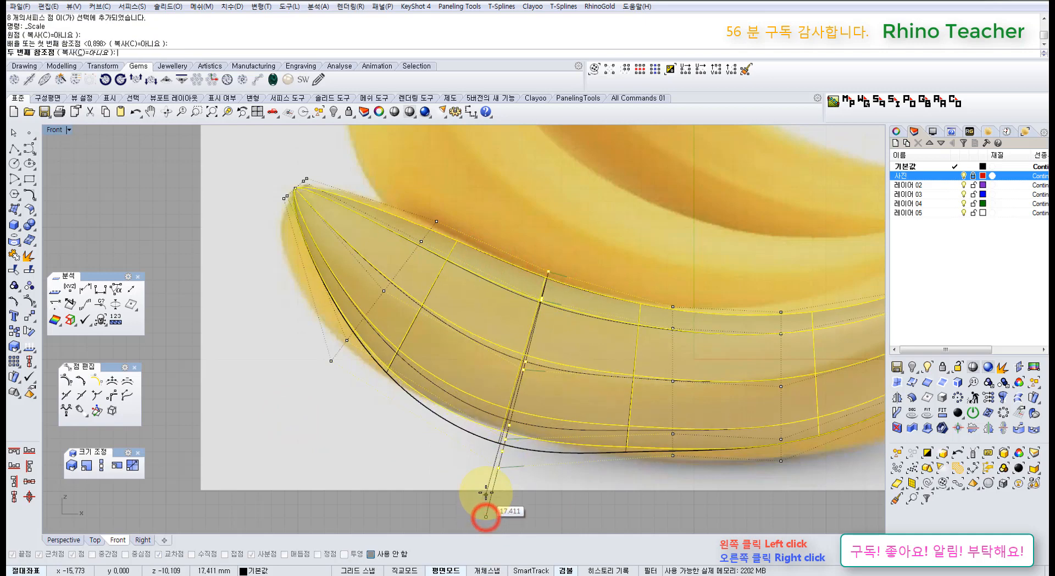
{"action": "left_click", "coordinate": [485, 490]}
Scale the ring just left of the banana's middle by about 1.12 from its upper point
{"action": "right_click_drag", "start_coordinate": [611, 477], "coordinate": [451, 422]}
{"action": "left_click_drag", "start_coordinate": [501, 262], "coordinate": [541, 296]}
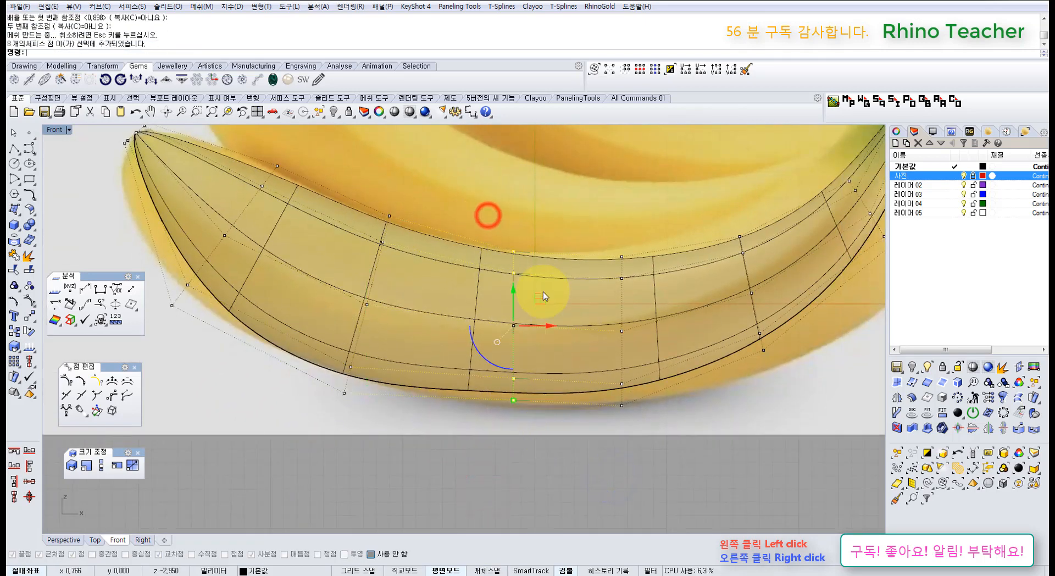
{"action": "right_click", "coordinate": [544, 284]}
{"action": "left_click_drag", "start_coordinate": [515, 249], "coordinate": [524, 295]}
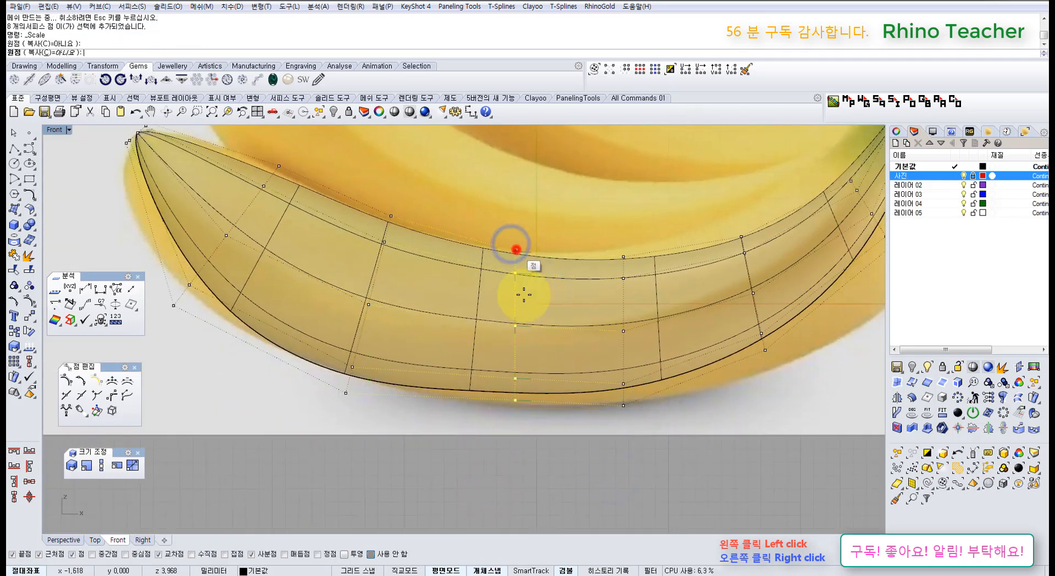
{"action": "left_click", "coordinate": [513, 460]}
{"action": "left_click", "coordinate": [517, 486]}
Enlarge the ring just right of the banana's middle from its upper point, rotate it along the curve and move it up
{"action": "right_click_drag", "start_coordinate": [625, 470], "coordinate": [530, 486]}
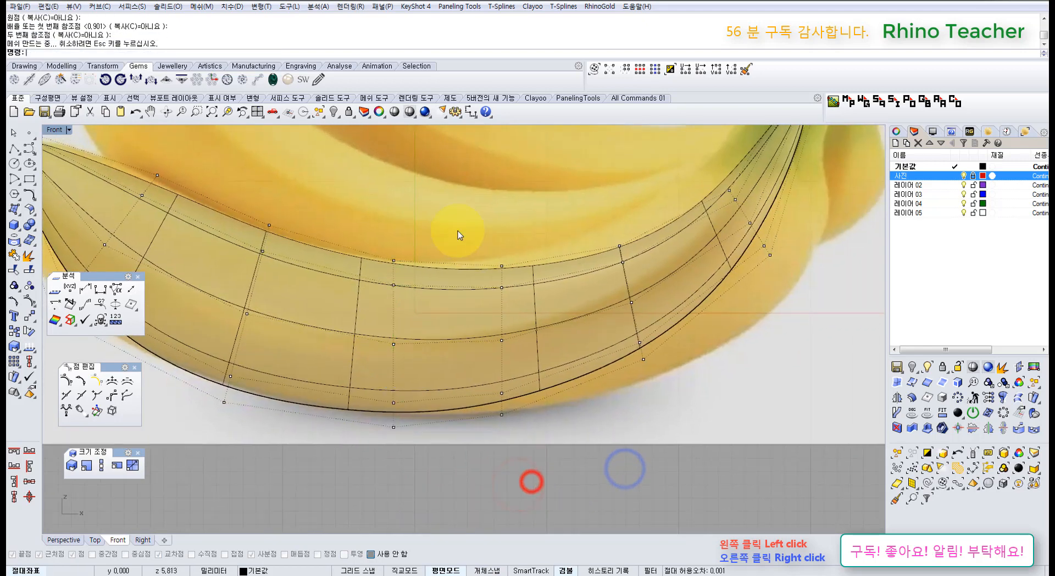
{"action": "left_click_drag", "start_coordinate": [463, 249], "coordinate": [511, 313]}
{"action": "right_click", "coordinate": [508, 285]}
{"action": "left_click", "coordinate": [499, 259]}
{"action": "left_click", "coordinate": [513, 456]}
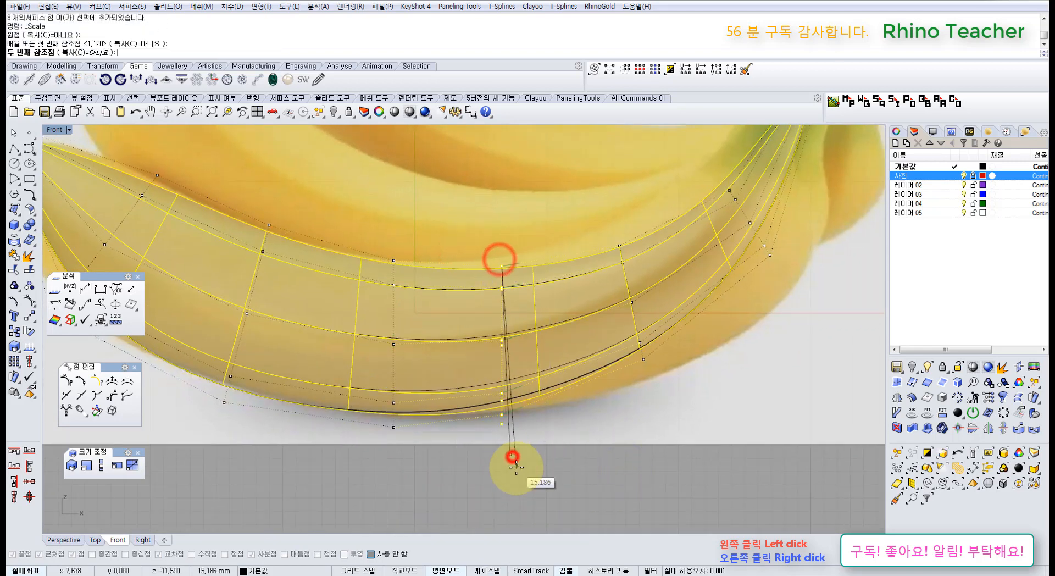
{"action": "left_click", "coordinate": [521, 479]}
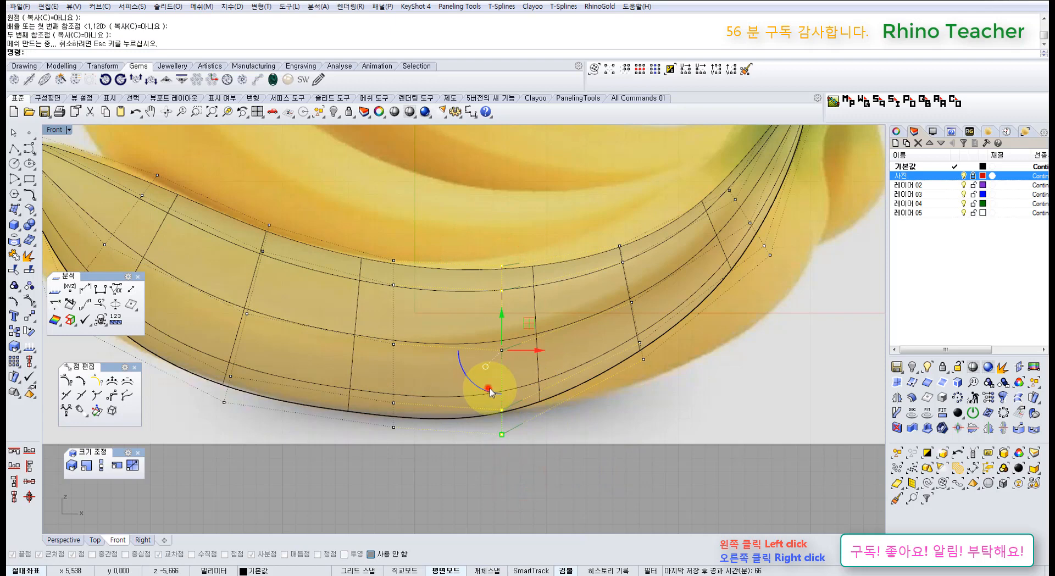
{"action": "left_click_drag", "start_coordinate": [491, 390], "coordinate": [520, 313]}
{"action": "left_click", "coordinate": [657, 396]}
Rotate the second ring from the stem end to follow the bend and move it up and toward the stem
{"action": "right_click_drag", "start_coordinate": [633, 332], "coordinate": [574, 398]}
{"action": "left_click_drag", "start_coordinate": [546, 299], "coordinate": [619, 461]}
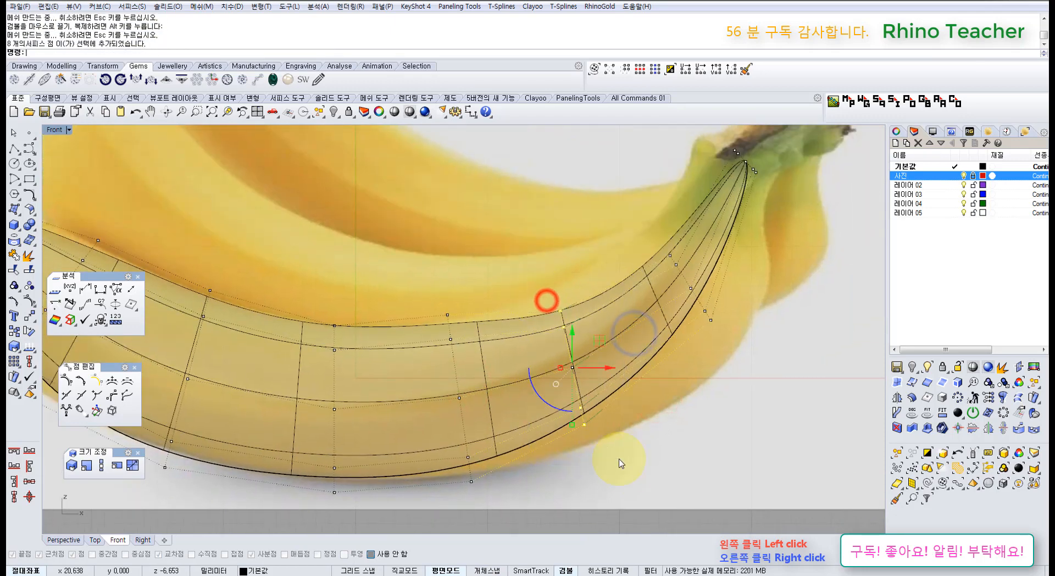
{"action": "left_click_drag", "start_coordinate": [546, 403], "coordinate": [547, 399]}
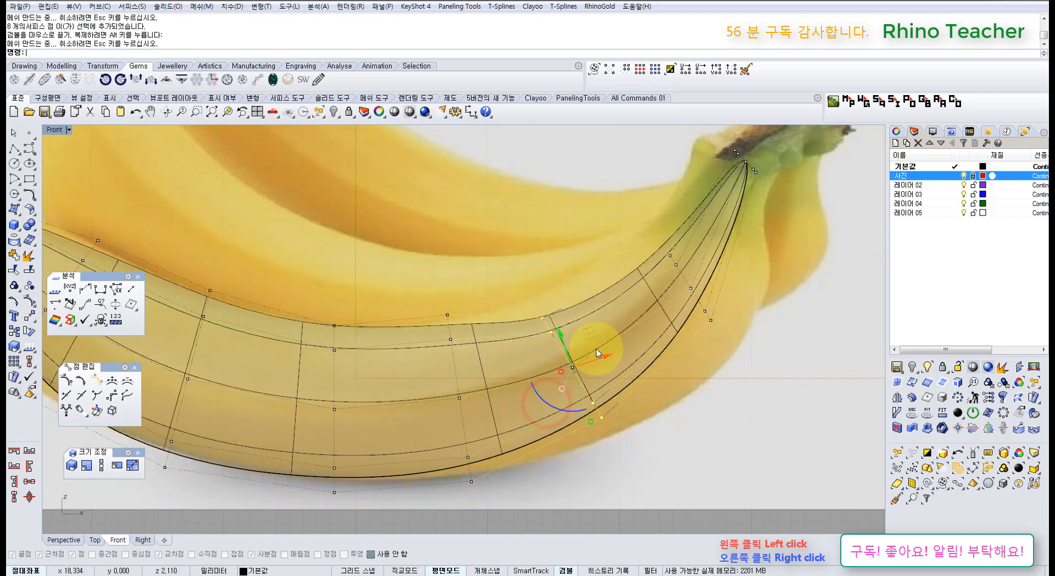
{"action": "left_click_drag", "start_coordinate": [587, 336], "coordinate": [604, 310]}
{"action": "right_click_drag", "start_coordinate": [647, 302], "coordinate": [562, 368]}
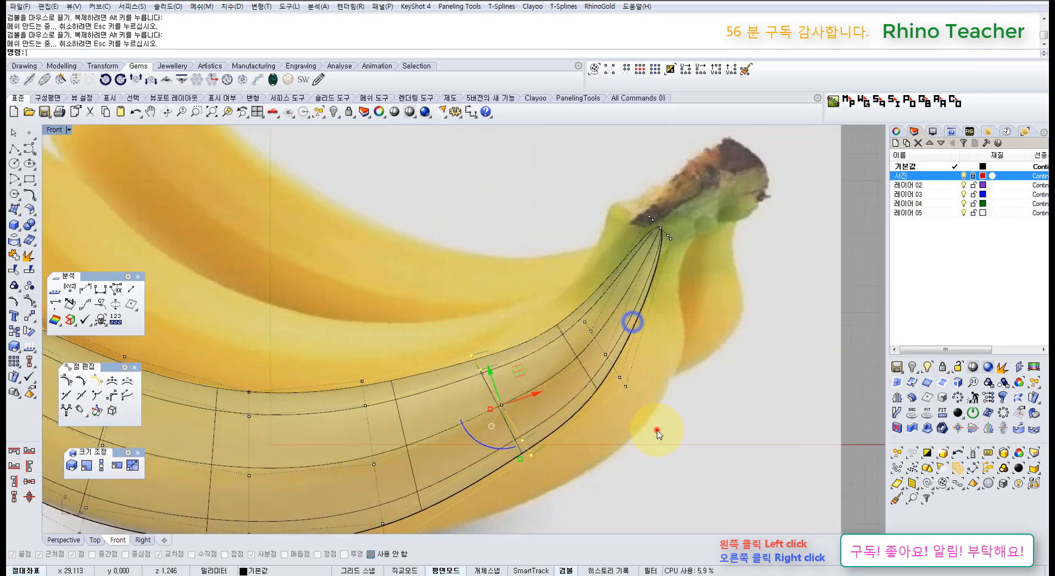
Rotate the ring next to the stem end to follow the bend and move it up toward the stem
{"action": "left_click", "coordinate": [657, 428]}
{"action": "left_click_drag", "start_coordinate": [567, 296], "coordinate": [669, 429]}
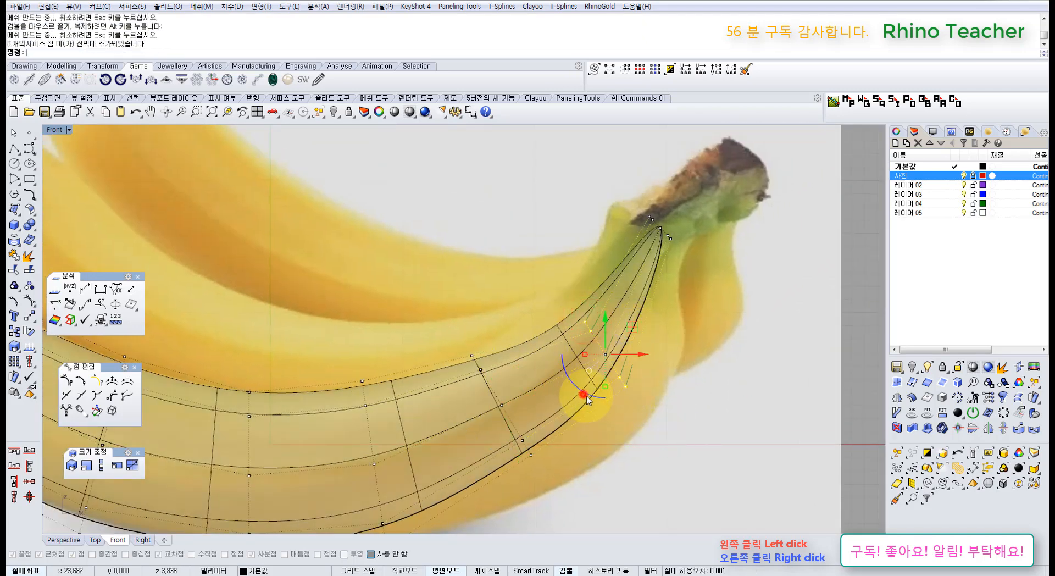
{"action": "left_click_drag", "start_coordinate": [583, 394], "coordinate": [589, 396]}
{"action": "left_click_drag", "start_coordinate": [630, 323], "coordinate": [617, 299]}
{"action": "scroll", "coordinate": [624, 348], "scroll_direction": "down", "scroll_amount": 5}
{"action": "right_click_drag", "start_coordinate": [632, 392], "coordinate": [681, 366]}
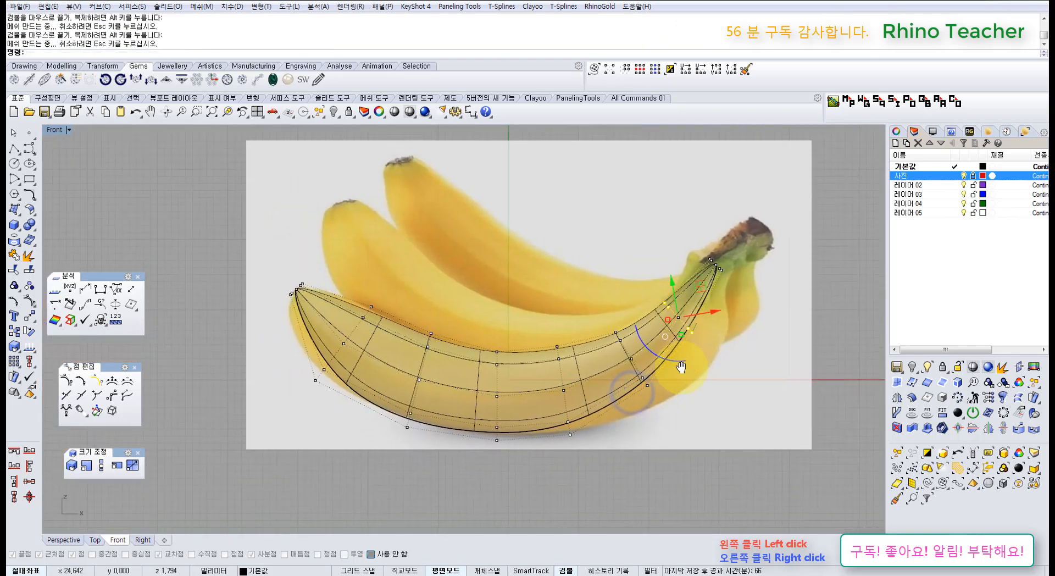
Enlarge the control-point ring next to the stem end and move it down and outward toward the banana's lower edge
{"action": "right_click_drag", "start_coordinate": [484, 380], "coordinate": [514, 330]}
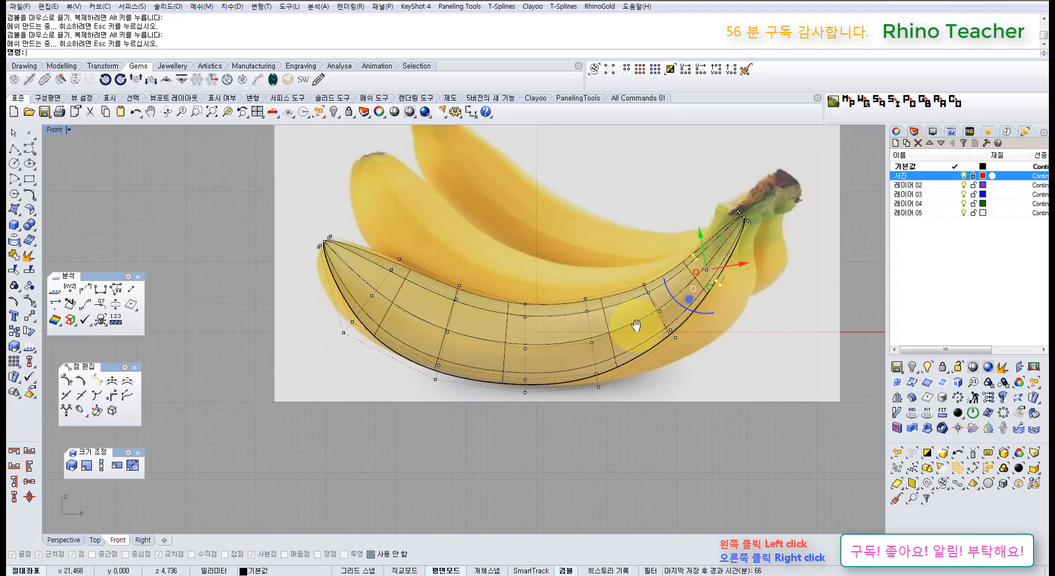
{"action": "scroll", "coordinate": [635, 318], "scroll_direction": "up", "scroll_amount": 4}
{"action": "right_click_drag", "start_coordinate": [734, 311], "coordinate": [691, 319]}
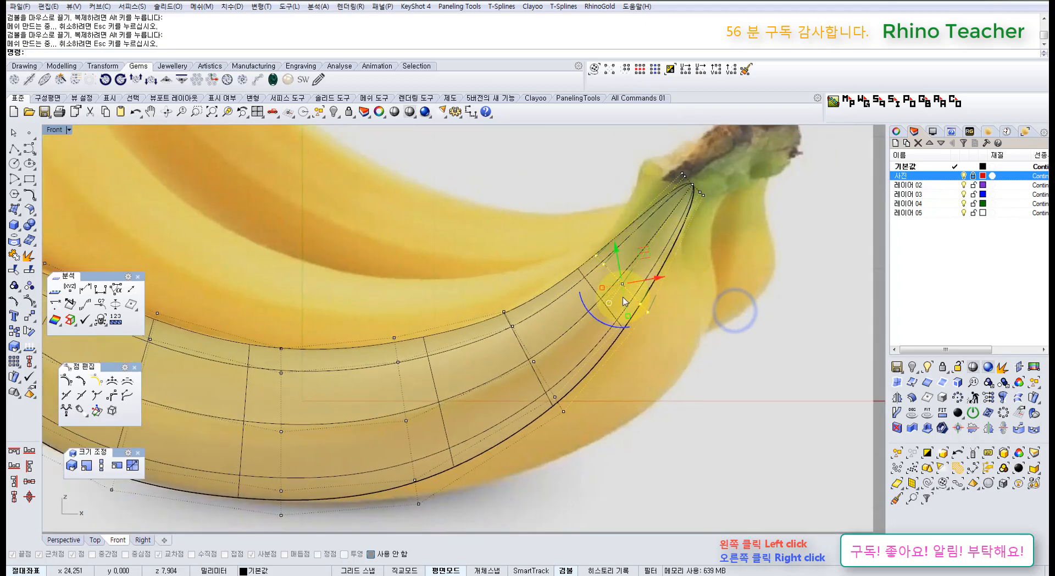
{"action": "left_click_drag", "start_coordinate": [602, 289], "coordinate": [581, 295], "text": "shift"}
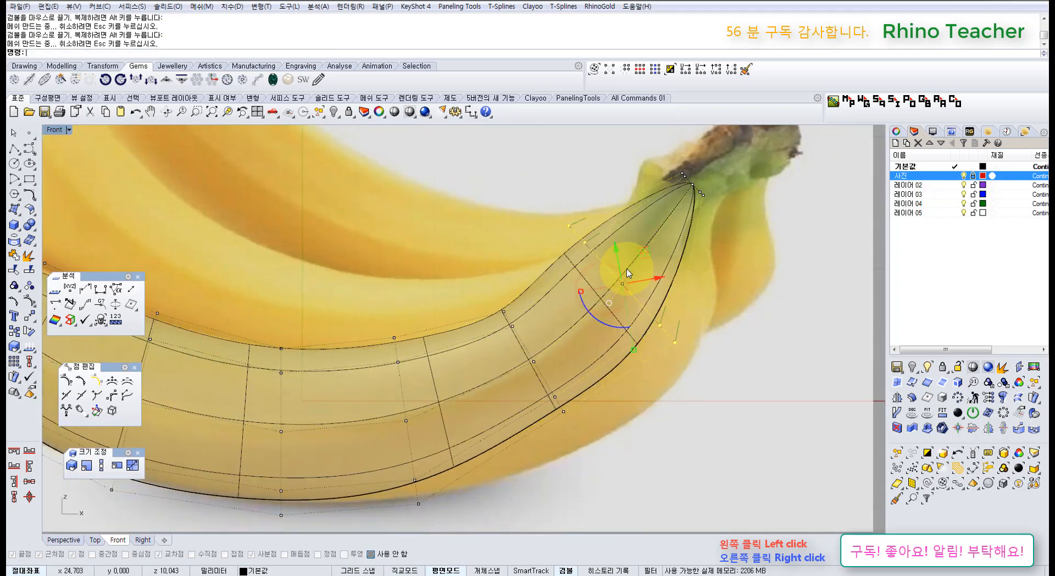
{"action": "left_click_drag", "start_coordinate": [647, 253], "coordinate": [687, 293]}
{"action": "left_click", "coordinate": [770, 330]}
Enlarge the second ring from the stem end slightly and move it down and outward to fit the photo
{"action": "right_click_drag", "start_coordinate": [746, 312], "coordinate": [718, 334]}
{"action": "right_click_drag", "start_coordinate": [537, 384], "coordinate": [676, 340]}
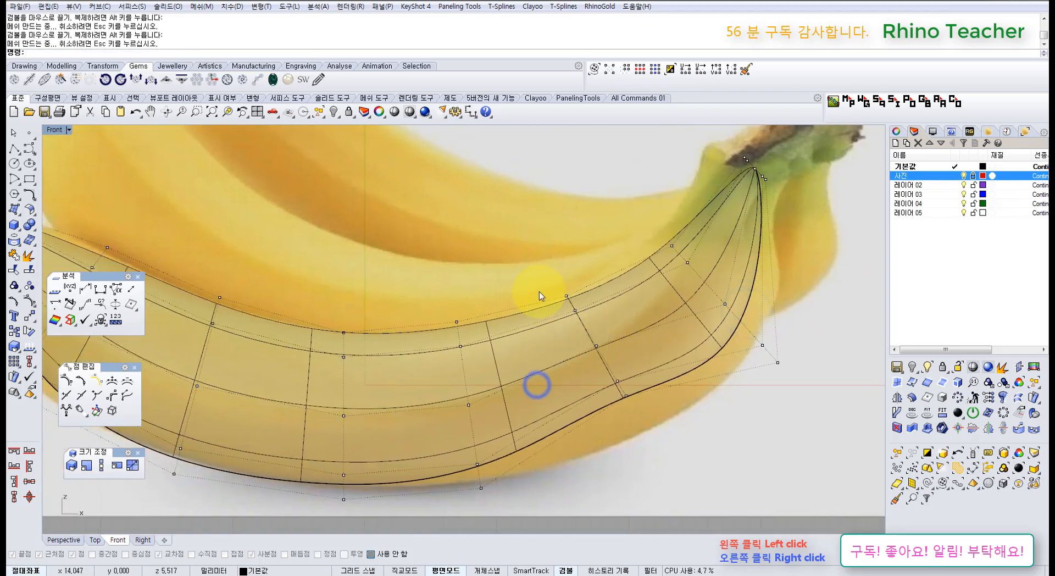
{"action": "left_click_drag", "start_coordinate": [654, 430], "coordinate": [653, 429]}
{"action": "left_click_drag", "start_coordinate": [565, 347], "coordinate": [553, 346], "text": "shift"}
{"action": "left_click_drag", "start_coordinate": [623, 319], "coordinate": [638, 340]}
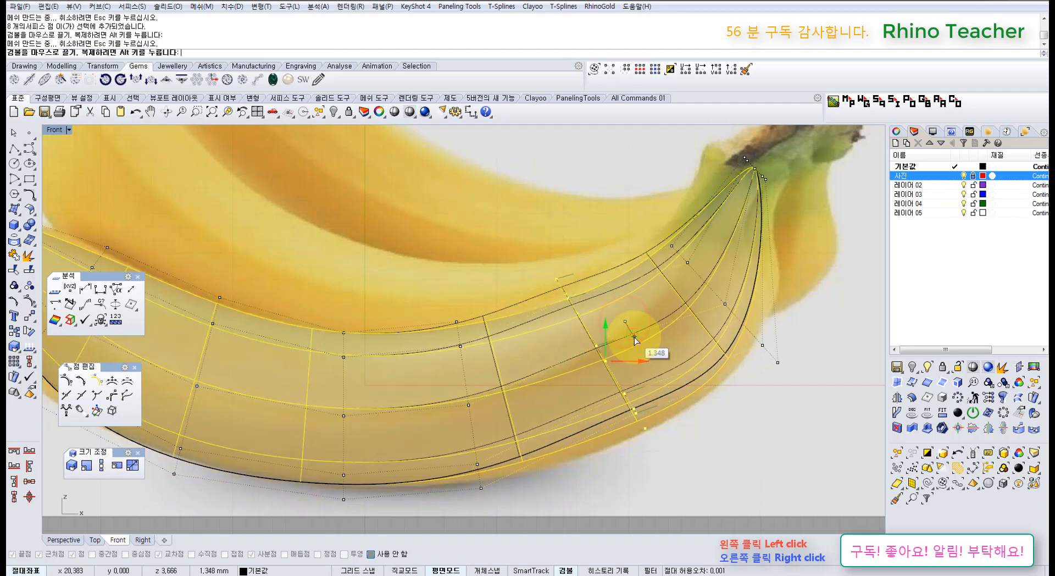
{"action": "left_click", "coordinate": [728, 416]}
{"action": "scroll", "coordinate": [641, 396], "scroll_direction": "down", "scroll_amount": 5}
{"action": "scroll", "coordinate": [641, 397], "scroll_direction": "up", "scroll_amount": 5}
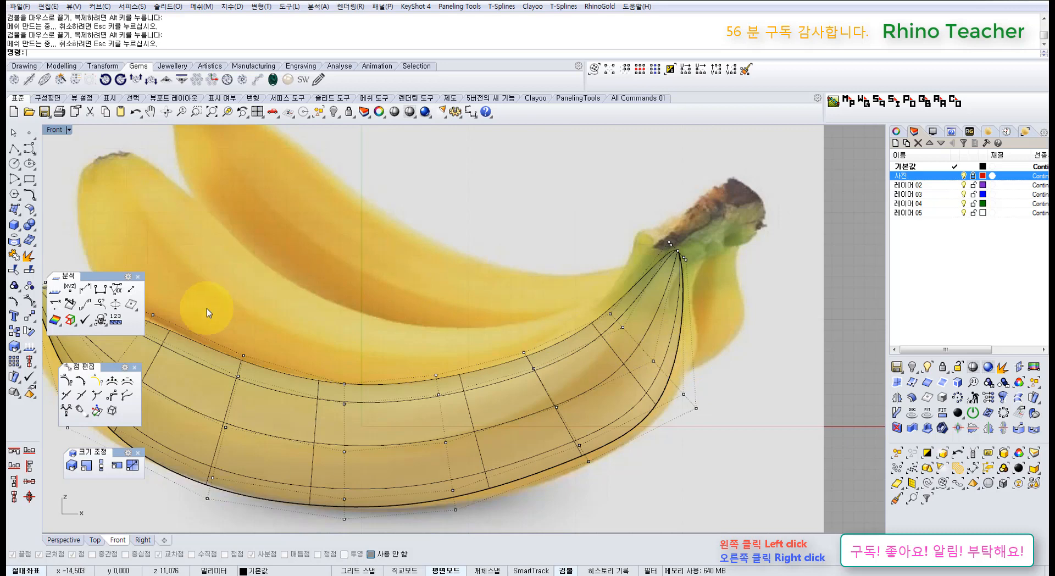
Insert two knots across the banana surface near the stem end
{"action": "left_click", "coordinate": [66, 395]}
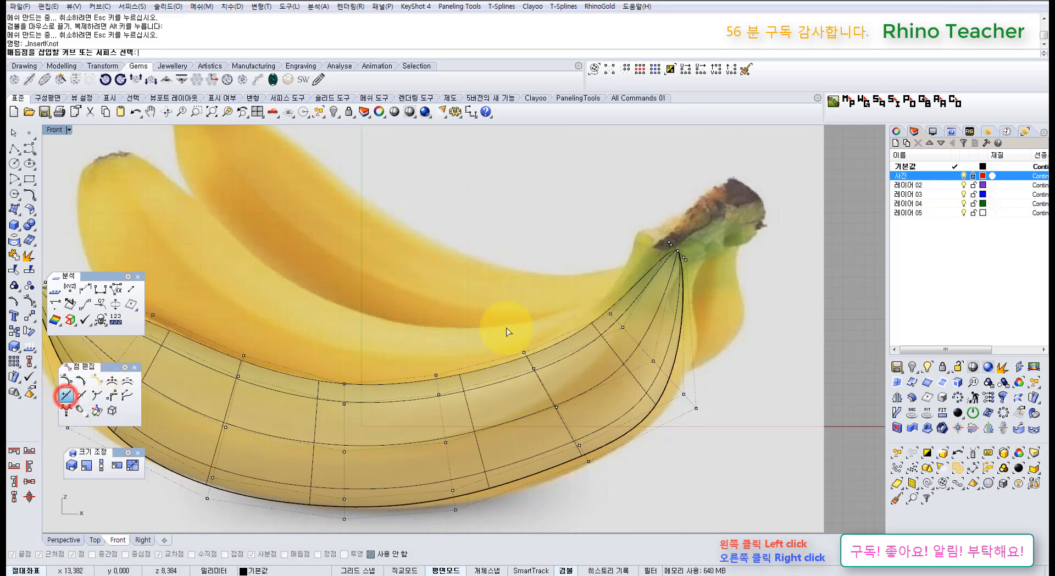
{"action": "left_click", "coordinate": [667, 282]}
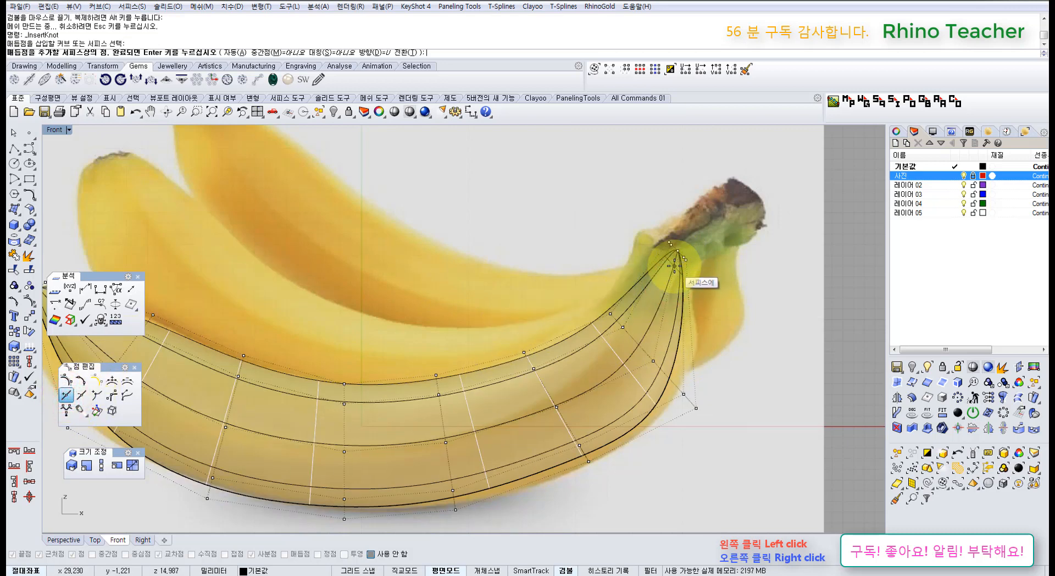
{"action": "left_click", "coordinate": [649, 312]}
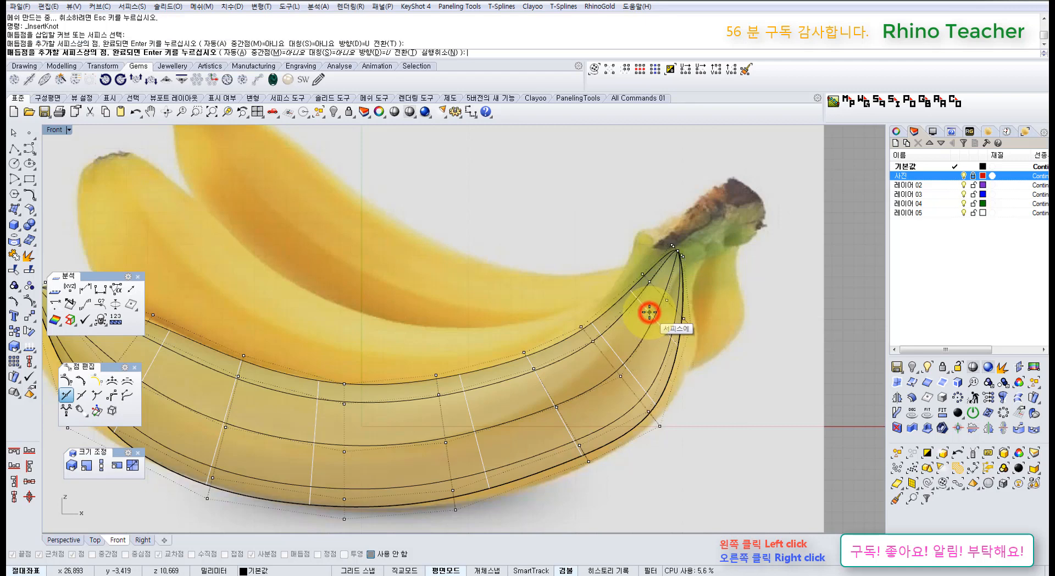
{"action": "left_click", "coordinate": [637, 339]}
{"action": "right_click", "coordinate": [637, 338]}
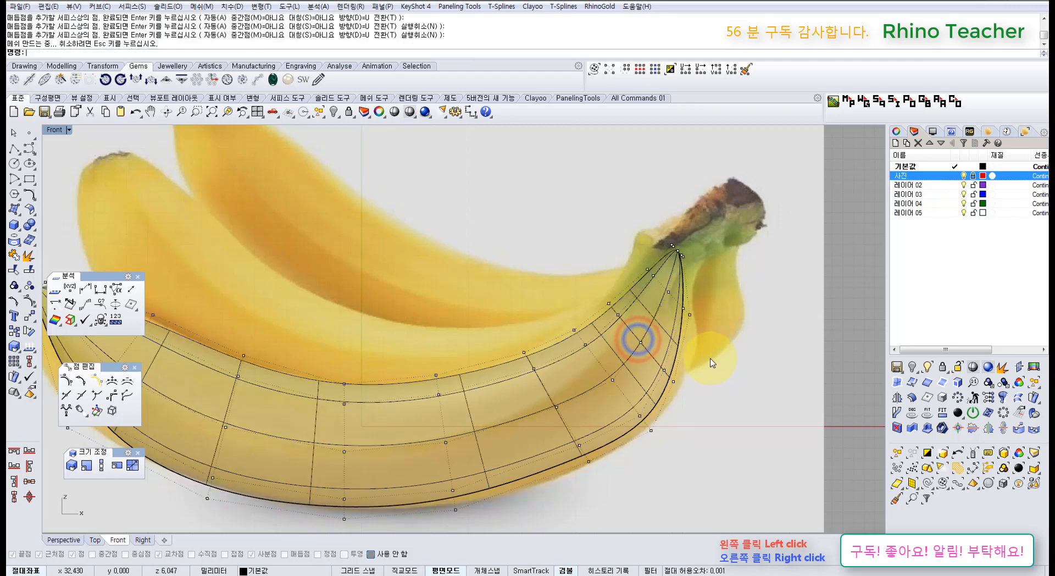
Move the new ring nearest the stem up to the tip and scale it down to the neck's width
{"action": "scroll", "coordinate": [641, 261], "scroll_direction": "up", "scroll_amount": 4}
{"action": "left_click_drag", "start_coordinate": [680, 312], "coordinate": [694, 338]}
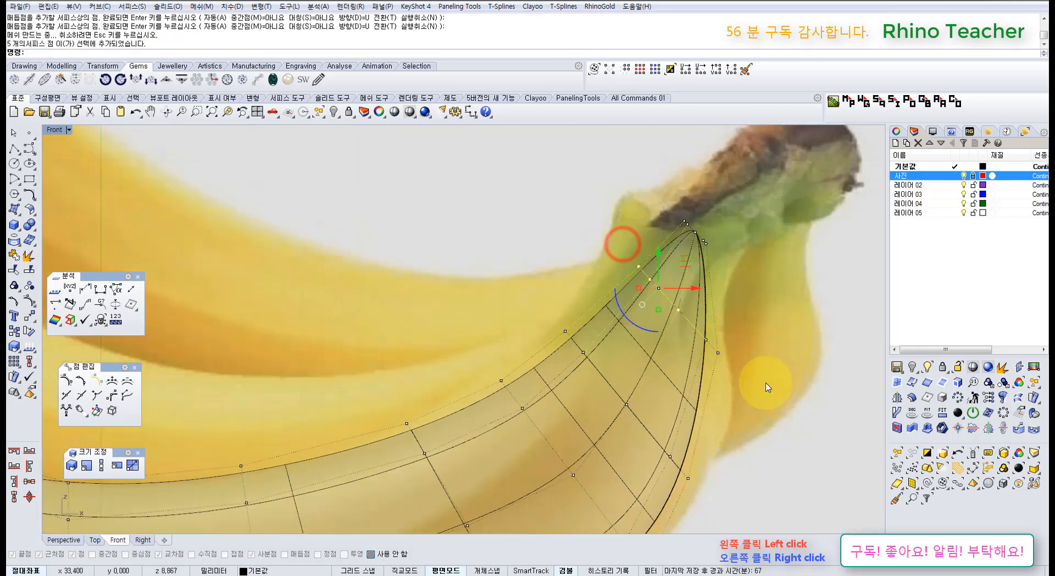
{"action": "left_click_drag", "start_coordinate": [751, 379], "coordinate": [719, 231], "text": "shift"}
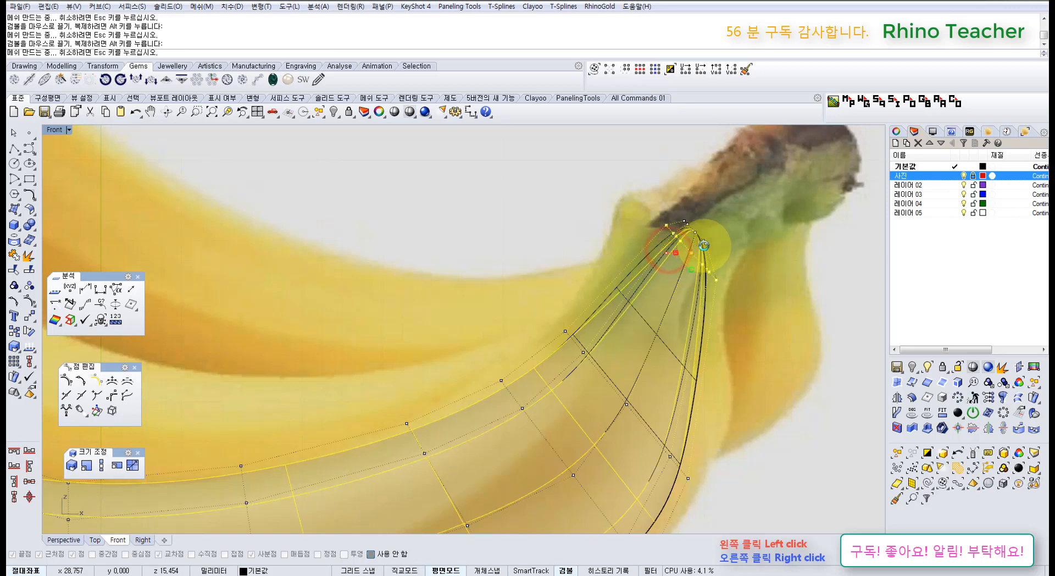
{"action": "left_click_drag", "start_coordinate": [716, 228], "coordinate": [715, 215]}
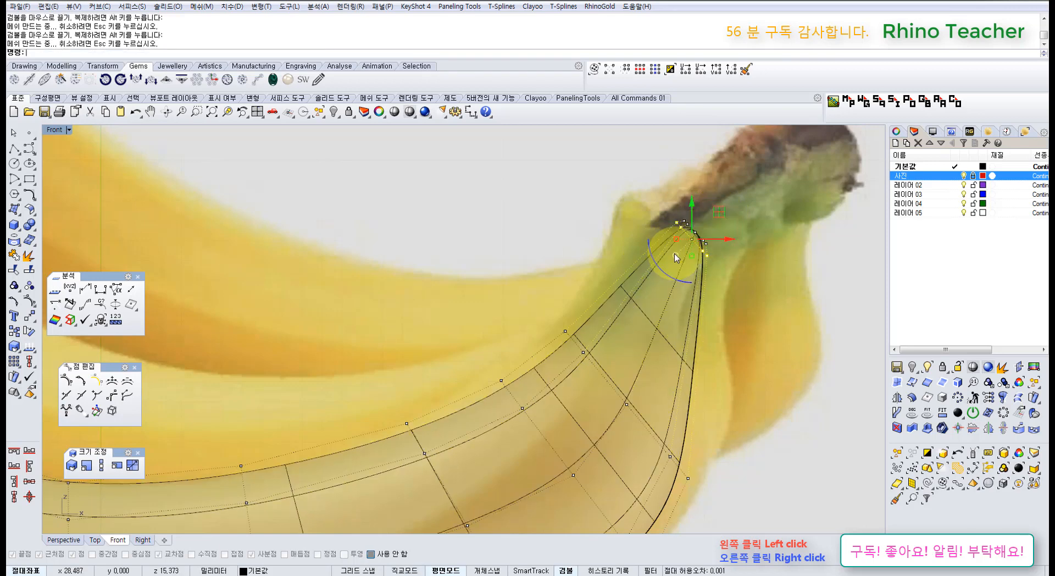
Move the next ring below the stem tip up toward the stem and rotate it to follow the bend
{"action": "right_click_drag", "start_coordinate": [687, 309], "coordinate": [667, 279]}
{"action": "right_click_drag", "start_coordinate": [678, 353], "coordinate": [655, 296]}
{"action": "right_click_drag", "start_coordinate": [611, 325], "coordinate": [635, 363]}
{"action": "left_click_drag", "start_coordinate": [529, 255], "coordinate": [633, 363]}
{"action": "left_click_drag", "start_coordinate": [713, 456], "coordinate": [627, 368], "text": "shift"}
{"action": "scroll", "coordinate": [649, 345], "scroll_direction": "down", "scroll_amount": 4}
{"action": "right_click_drag", "start_coordinate": [649, 346], "coordinate": [587, 380]}
{"action": "left_click_drag", "start_coordinate": [590, 369], "coordinate": [612, 316]}
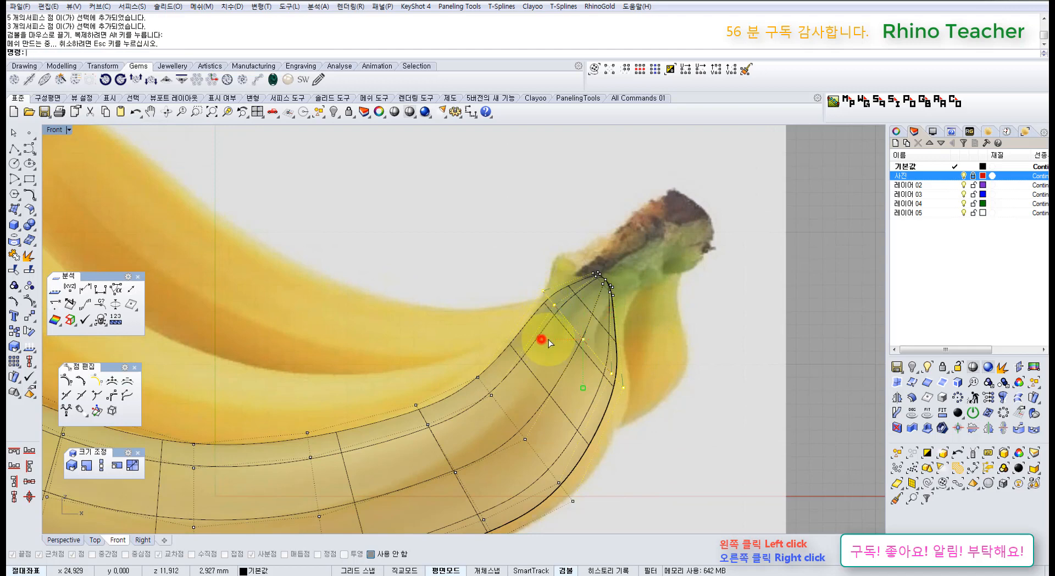
Scale down the ring just below the stem-tip points to narrow the neck and nudge it into place
{"action": "left_click_drag", "start_coordinate": [548, 340], "coordinate": [587, 392]}
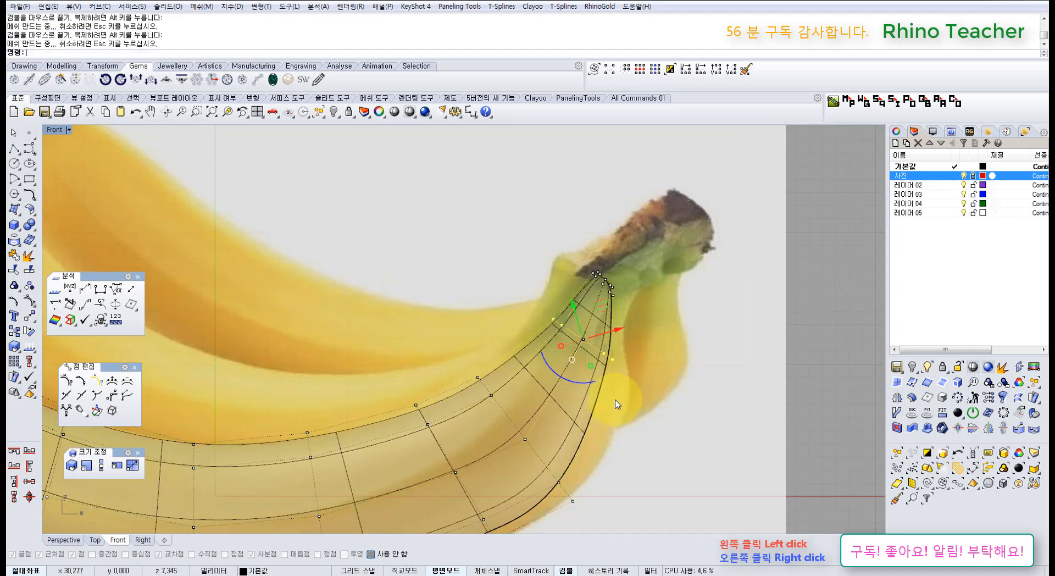
{"action": "scroll", "coordinate": [567, 339], "scroll_direction": "up", "scroll_amount": 2}
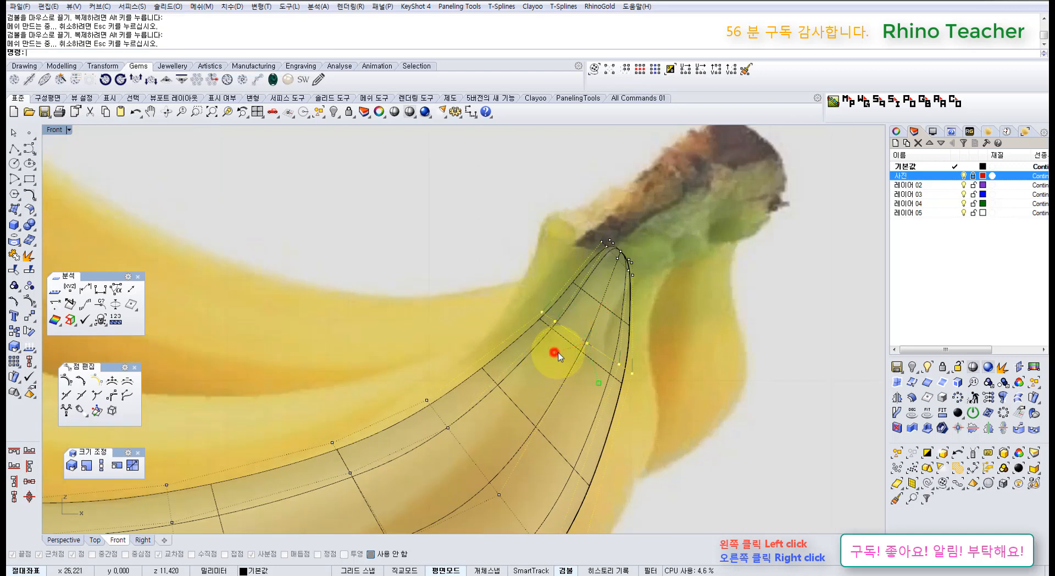
{"action": "left_click_drag", "start_coordinate": [557, 353], "coordinate": [572, 353]}
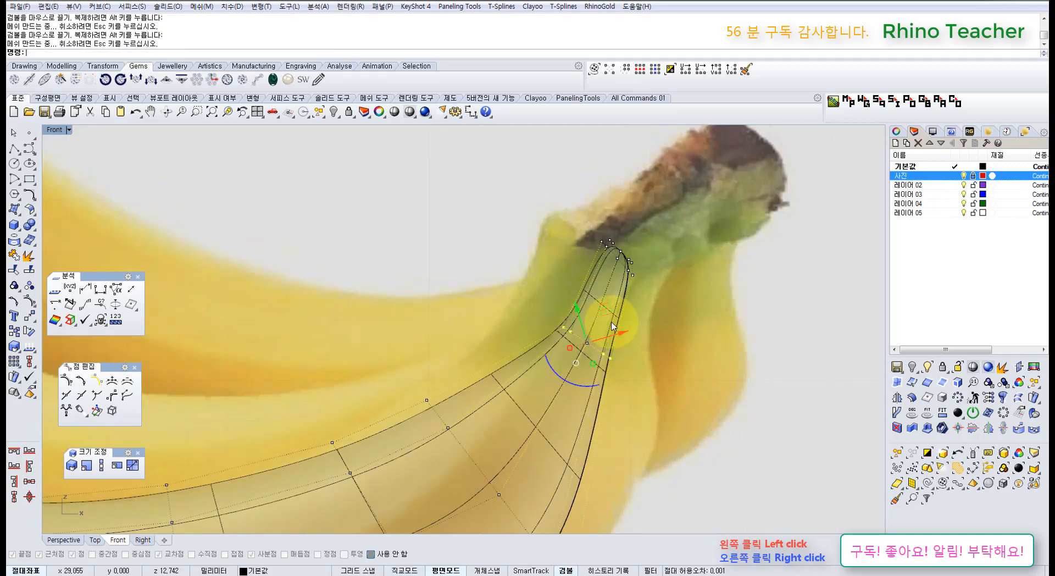
{"action": "left_click_drag", "start_coordinate": [603, 312], "coordinate": [596, 304]}
{"action": "scroll", "coordinate": [627, 327], "scroll_direction": "down", "scroll_amount": 5}
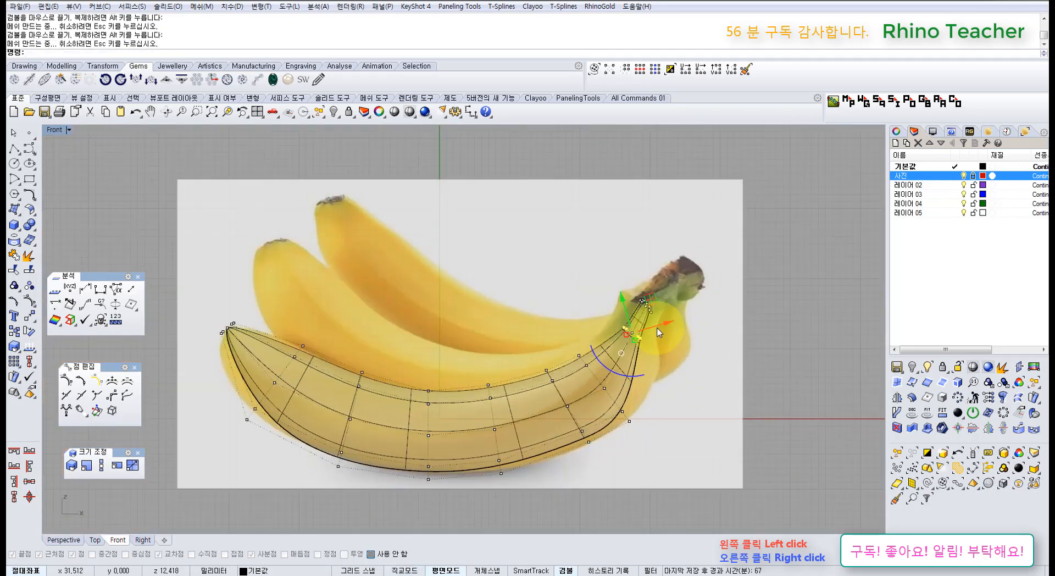
Enlarge all the stem-tip control points together and move them slightly outward along the stem
{"action": "scroll", "coordinate": [604, 223], "scroll_direction": "up", "scroll_amount": 6}
{"action": "left_click_drag", "start_coordinate": [600, 215], "coordinate": [681, 299]}
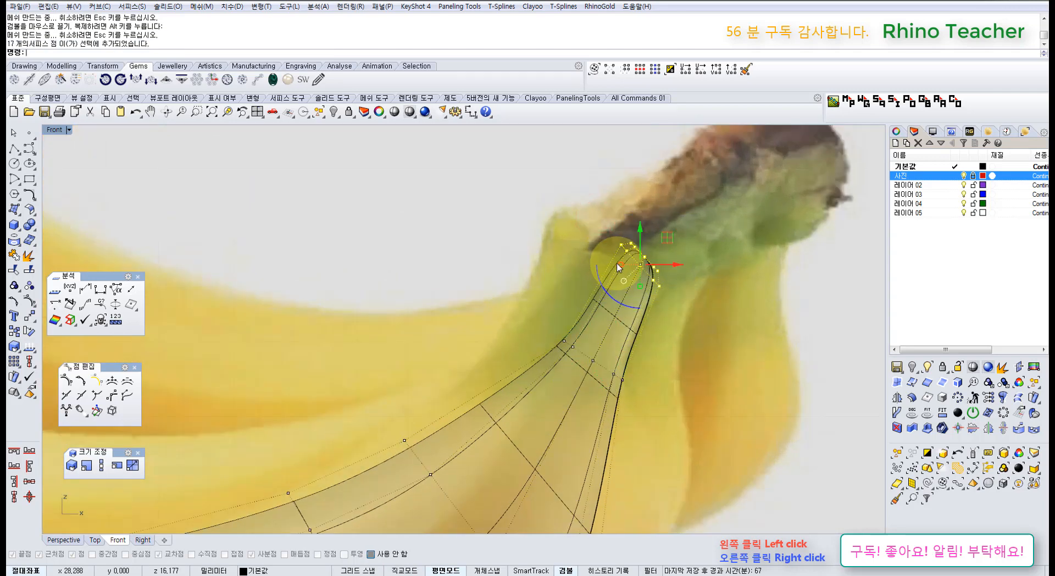
{"action": "left_click_drag", "start_coordinate": [617, 265], "coordinate": [614, 263]}
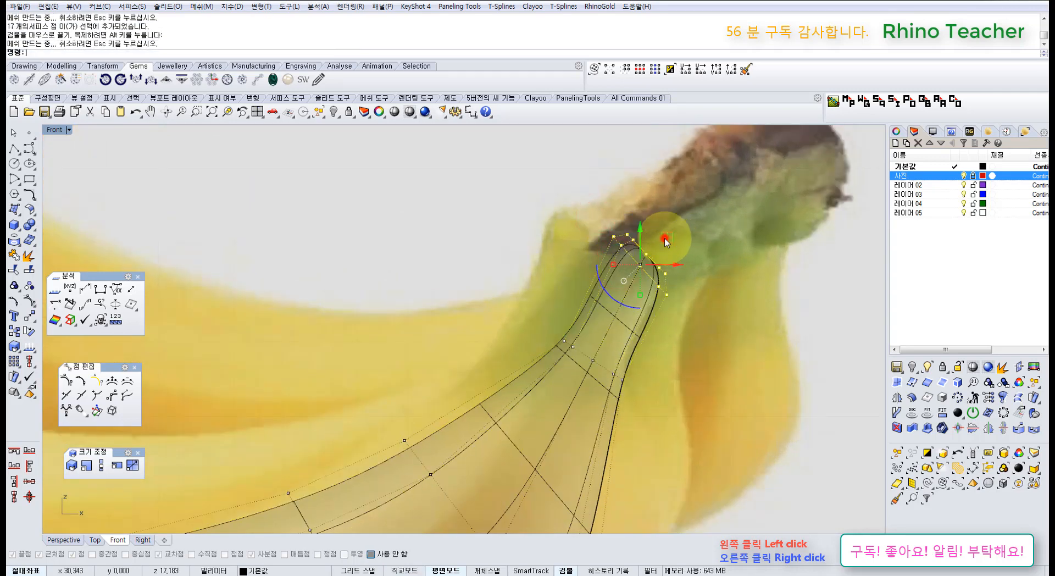
{"action": "left_click_drag", "start_coordinate": [664, 241], "coordinate": [673, 245]}
{"action": "left_click", "coordinate": [738, 296]}
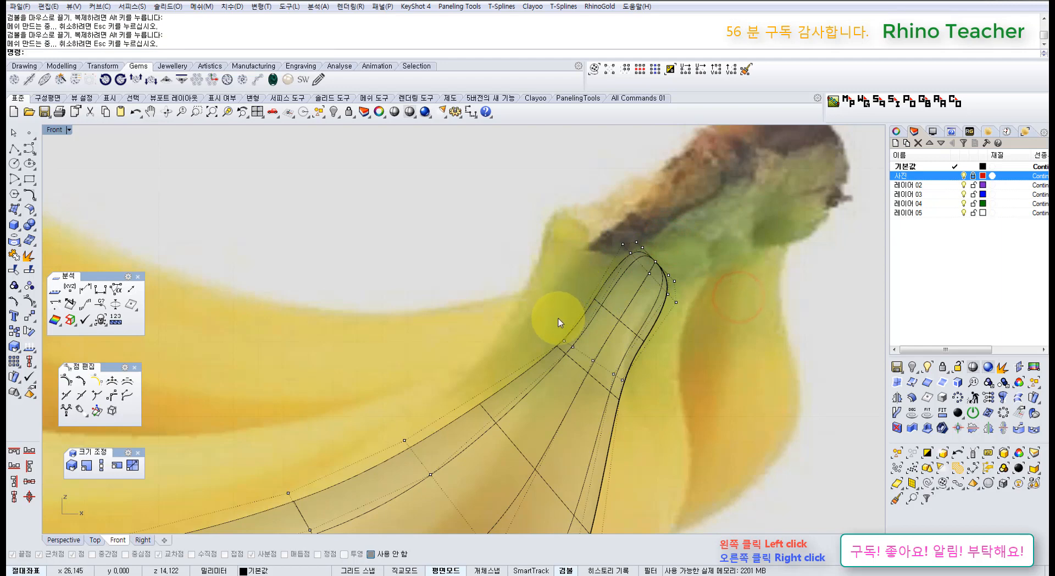
Enlarge the neck ring just below the stem tip slightly
{"action": "scroll", "coordinate": [612, 401], "scroll_direction": "down", "scroll_amount": 5}
{"action": "scroll", "coordinate": [599, 379], "scroll_direction": "up", "scroll_amount": 5}
{"action": "scroll", "coordinate": [588, 342], "scroll_direction": "up", "scroll_amount": 4}
{"action": "left_click_drag", "start_coordinate": [537, 287], "coordinate": [654, 391]}
{"action": "left_click_drag", "start_coordinate": [564, 337], "coordinate": [553, 339], "text": "shift"}
{"action": "left_click", "coordinate": [673, 332]}
Enlarge the group of stem-tip control points slightly once more
{"action": "scroll", "coordinate": [673, 332], "scroll_direction": "down", "scroll_amount": 6}
{"action": "right_click_drag", "start_coordinate": [680, 368], "coordinate": [583, 341]}
{"action": "scroll", "coordinate": [603, 256], "scroll_direction": "down", "scroll_amount": 6}
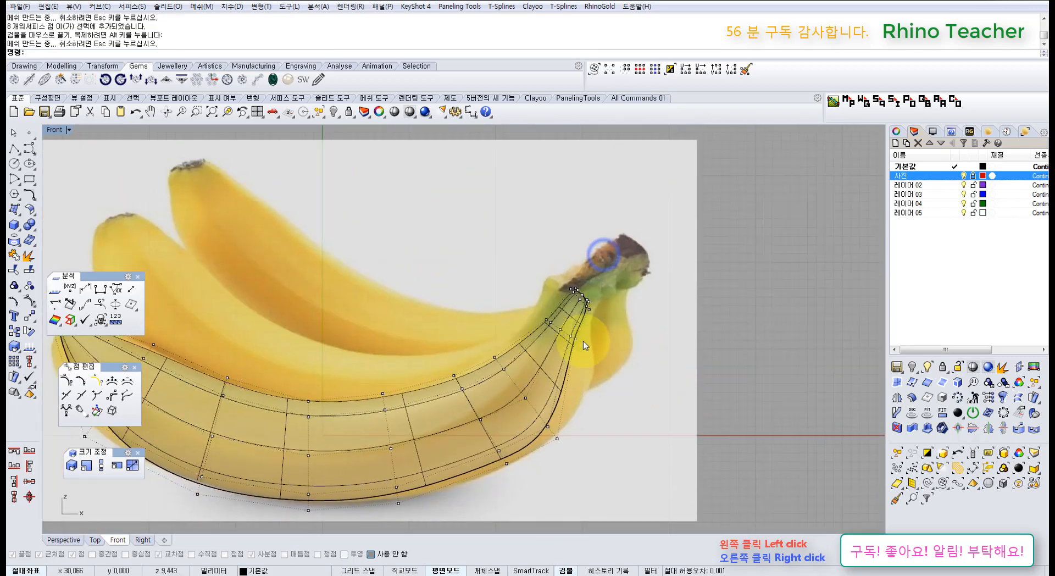
{"action": "scroll", "coordinate": [549, 279], "scroll_direction": "up", "scroll_amount": 4}
{"action": "left_click_drag", "start_coordinate": [639, 350], "coordinate": [641, 353]}
{"action": "scroll", "coordinate": [564, 317], "scroll_direction": "up", "scroll_amount": 7}
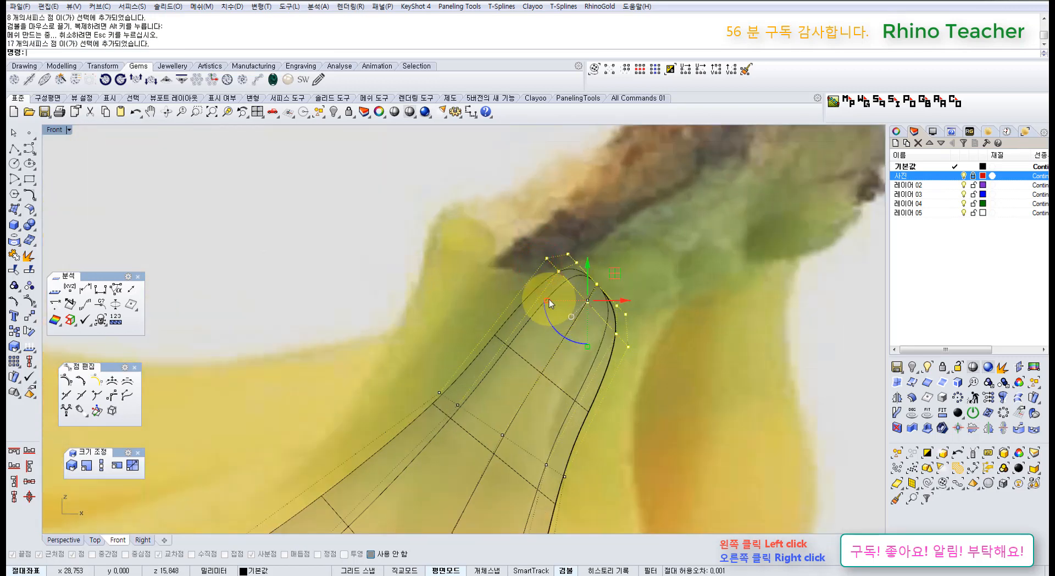
{"action": "left_click_drag", "start_coordinate": [548, 299], "coordinate": [545, 299], "text": "shift"}
{"action": "left_click", "coordinate": [685, 337]}
{"action": "scroll", "coordinate": [680, 348], "scroll_direction": "down", "scroll_amount": 11}
Move the ring at the bend below the neck slightly outward toward the banana's outer edge
{"action": "right_click_drag", "start_coordinate": [629, 376], "coordinate": [624, 324]}
{"action": "scroll", "coordinate": [556, 348], "scroll_direction": "up", "scroll_amount": 6}
{"action": "left_click_drag", "start_coordinate": [455, 257], "coordinate": [624, 441]}
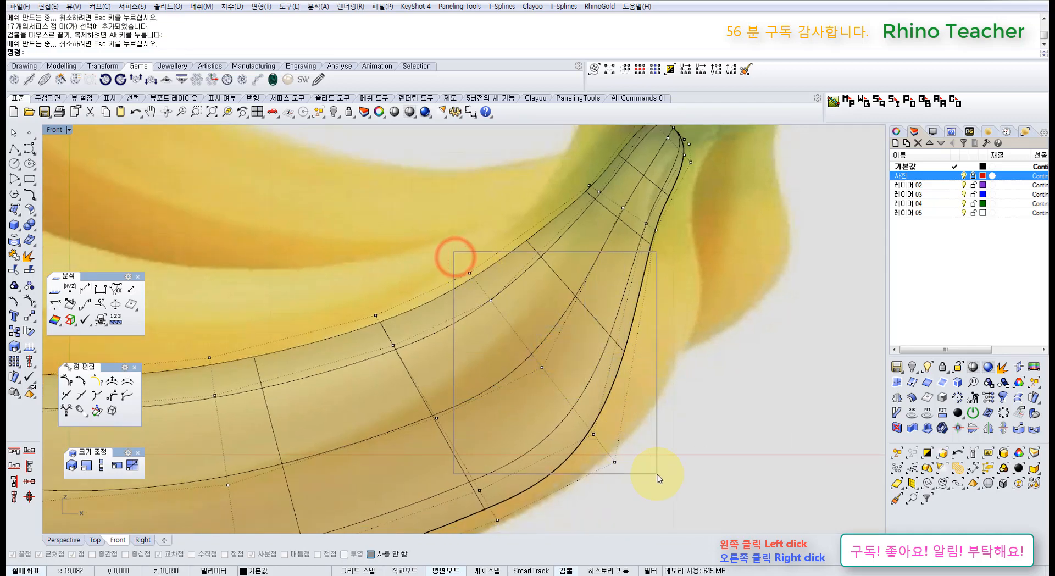
{"action": "left_click_drag", "start_coordinate": [657, 478], "coordinate": [657, 478]}
{"action": "right_click_drag", "start_coordinate": [559, 464], "coordinate": [475, 417]}
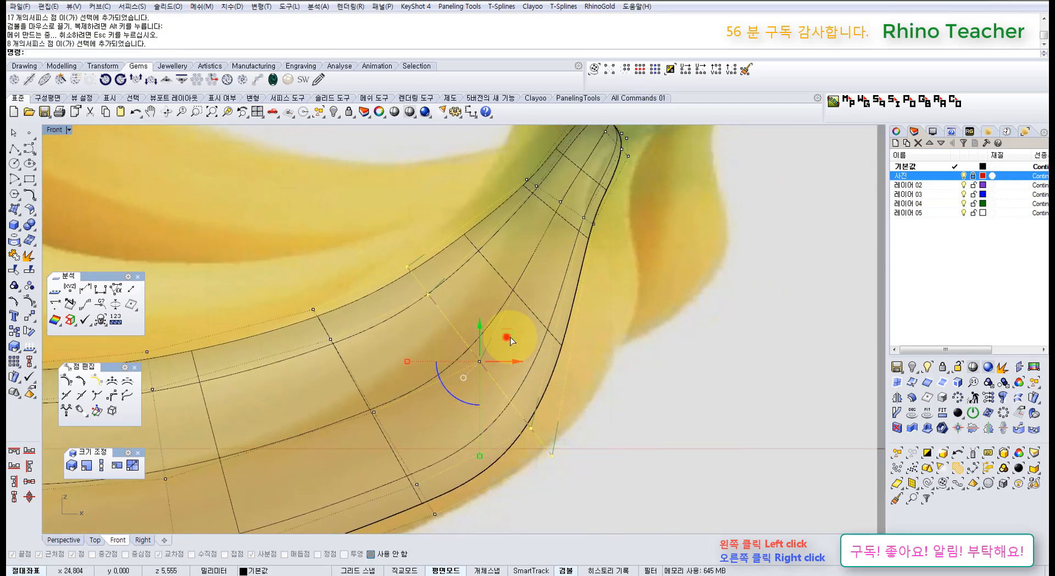
{"action": "right_click_drag", "start_coordinate": [644, 351], "coordinate": [606, 362]}
{"action": "left_click", "coordinate": [630, 378]}
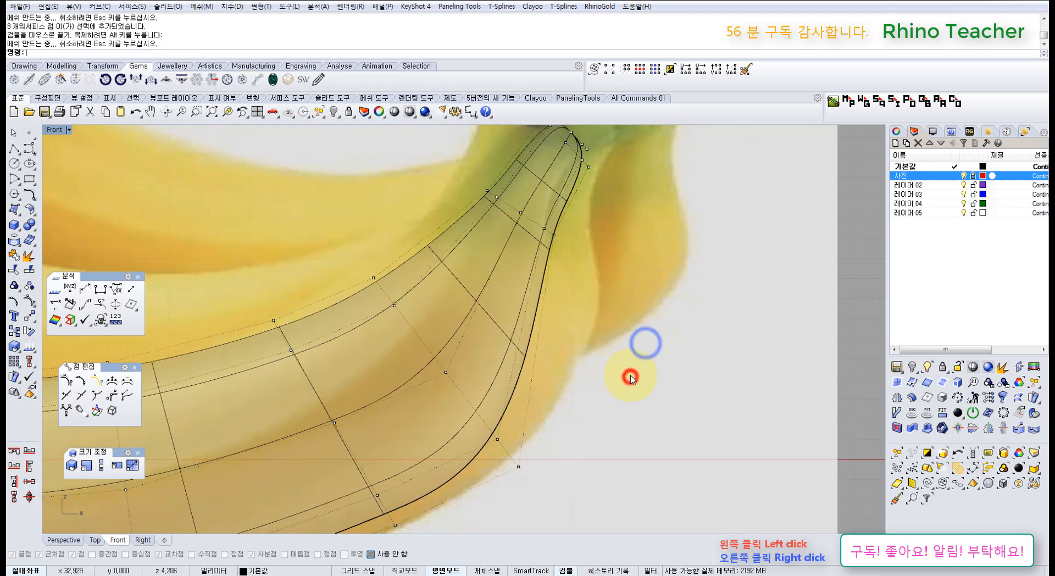
{"action": "scroll", "coordinate": [630, 378], "scroll_direction": "down", "scroll_amount": 2}
{"action": "right_click_drag", "start_coordinate": [544, 377], "coordinate": [581, 410]}
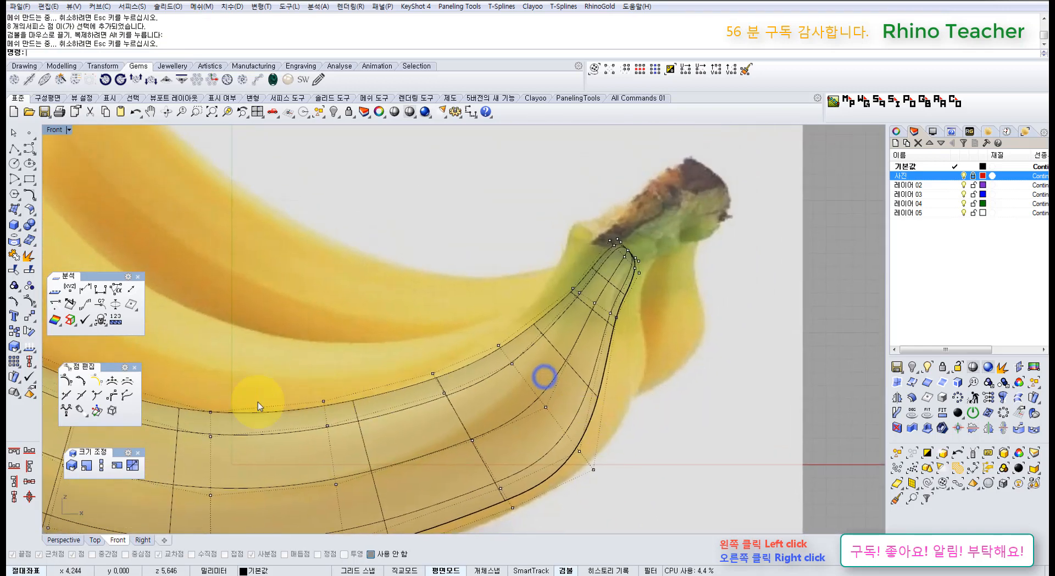
Insert one more knot across the surface at the bend below the neck
{"action": "left_click", "coordinate": [68, 395]}
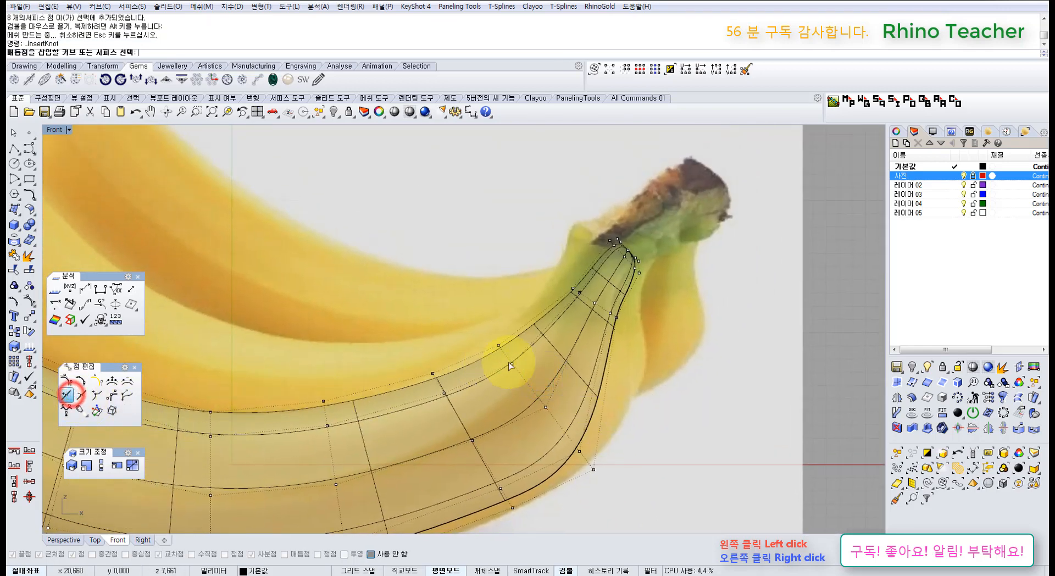
{"action": "left_click", "coordinate": [575, 338]}
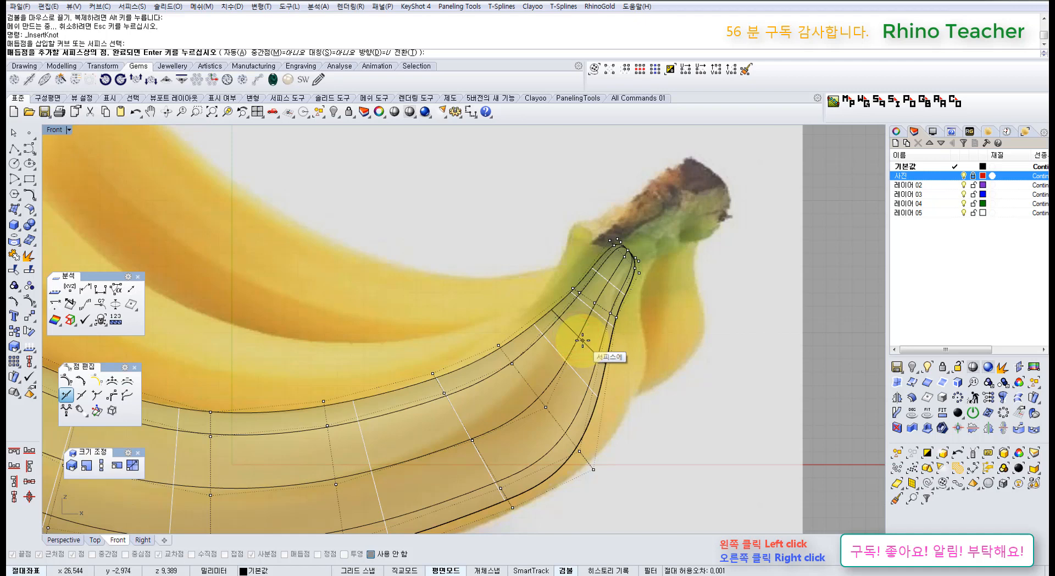
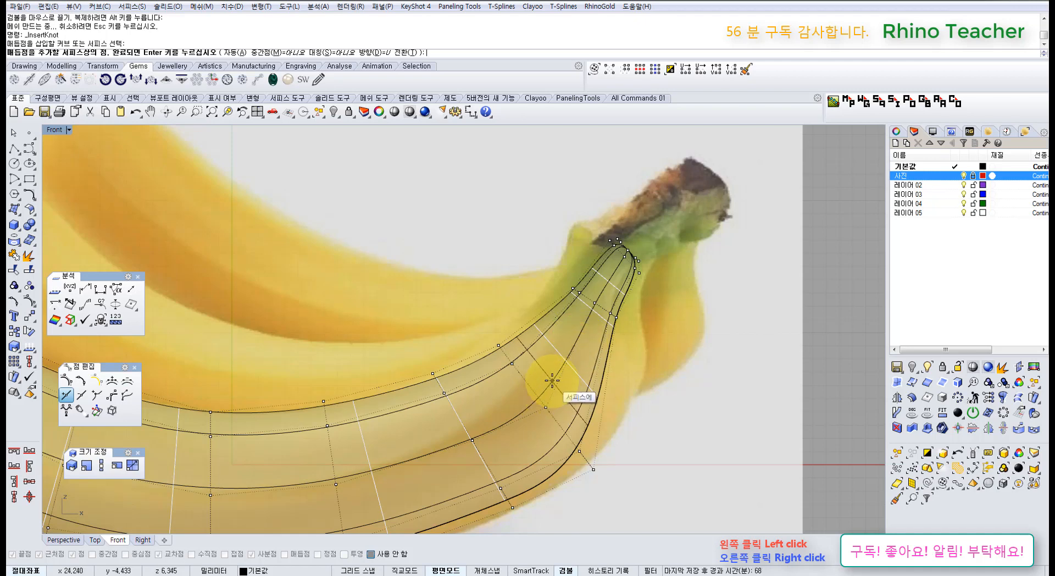
{"action": "left_click", "coordinate": [523, 405]}
{"action": "right_click", "coordinate": [522, 406]}
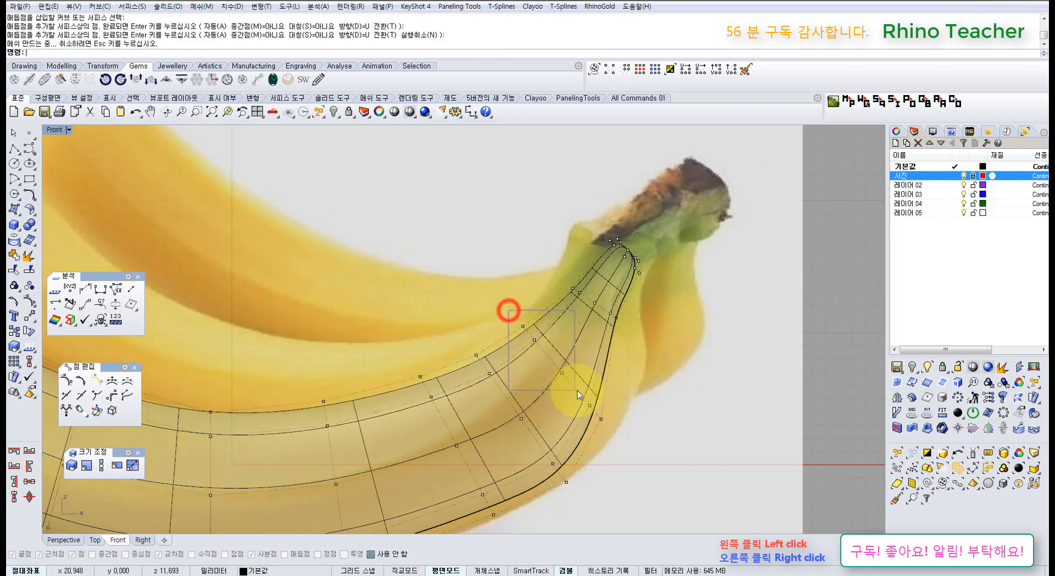
Scale up the upper of the two rings at the bend from its upper point to reach the photo's lower edge
{"action": "scroll", "coordinate": [573, 386], "scroll_direction": "up", "scroll_amount": 4}
{"action": "left_click_drag", "start_coordinate": [578, 391], "coordinate": [662, 462]}
{"action": "right_click_drag", "start_coordinate": [621, 394], "coordinate": [620, 371]}
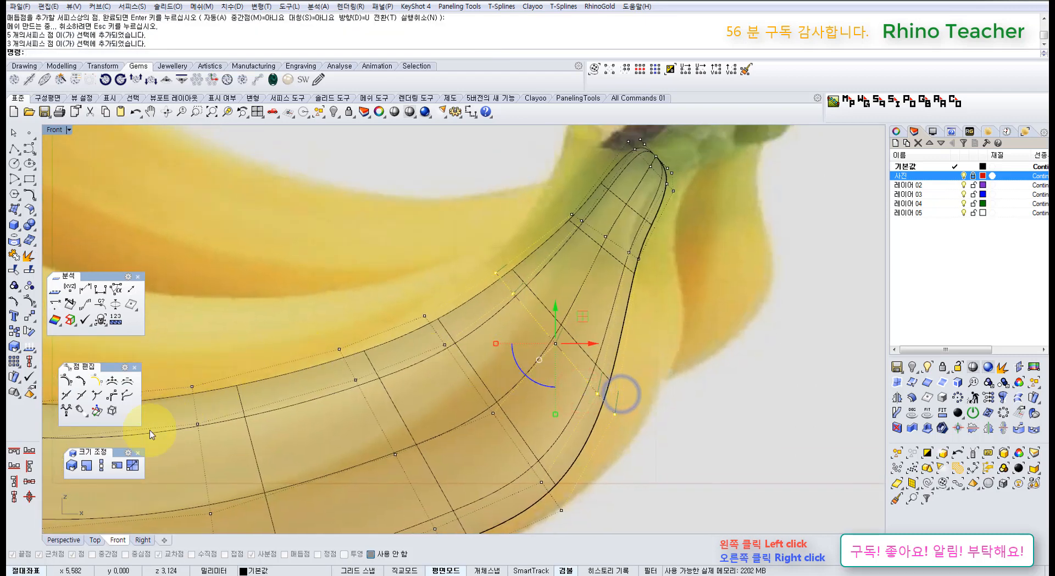
{"action": "left_click", "coordinate": [72, 465]}
{"action": "left_click", "coordinate": [489, 271]}
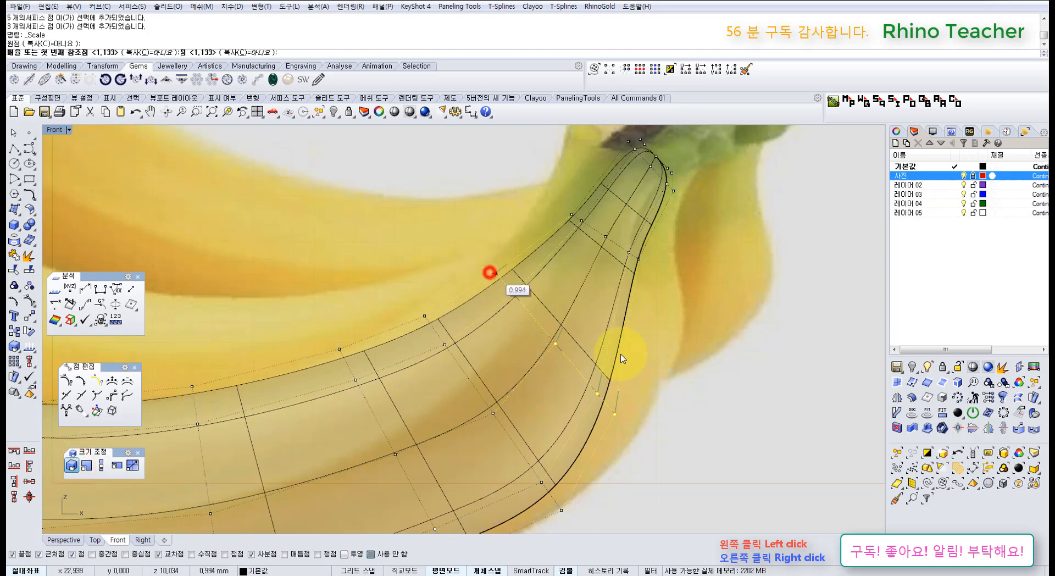
{"action": "left_click", "coordinate": [629, 402]}
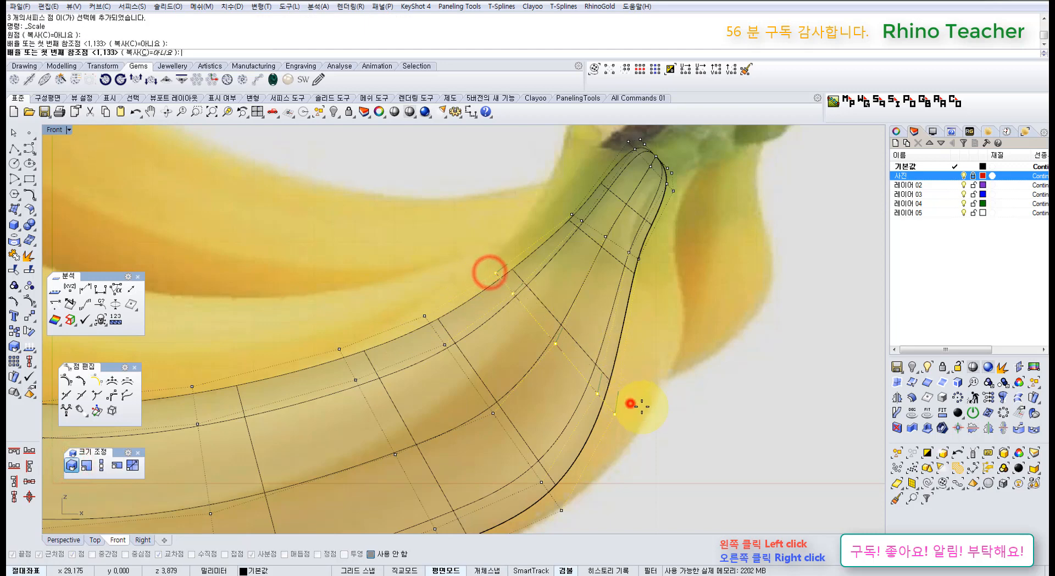
{"action": "left_click", "coordinate": [671, 432]}
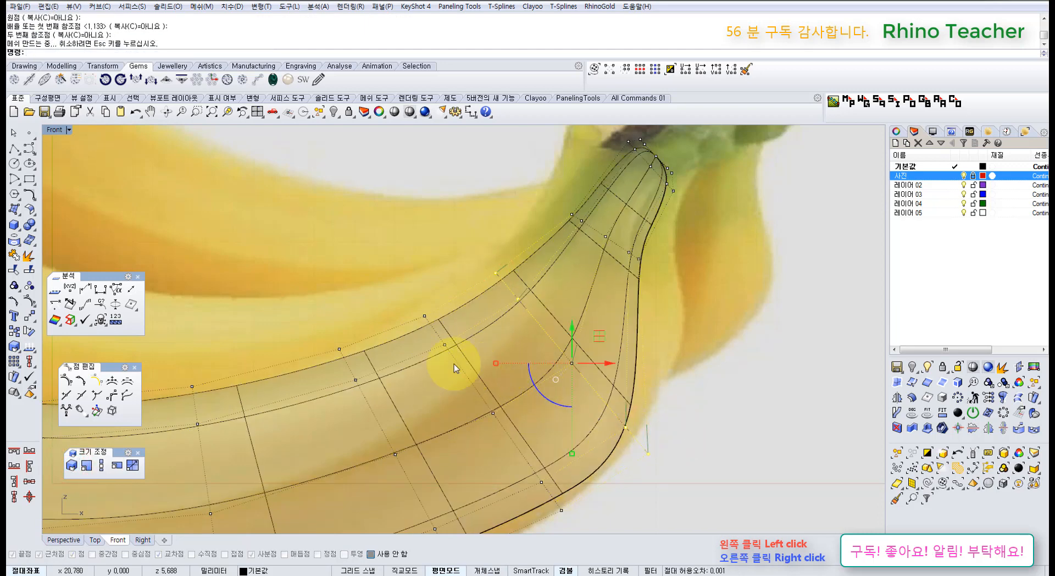
Rotate the ring at the bend about its upper point, swinging its lower end outward toward the stem
{"action": "left_click", "coordinate": [28, 332]}
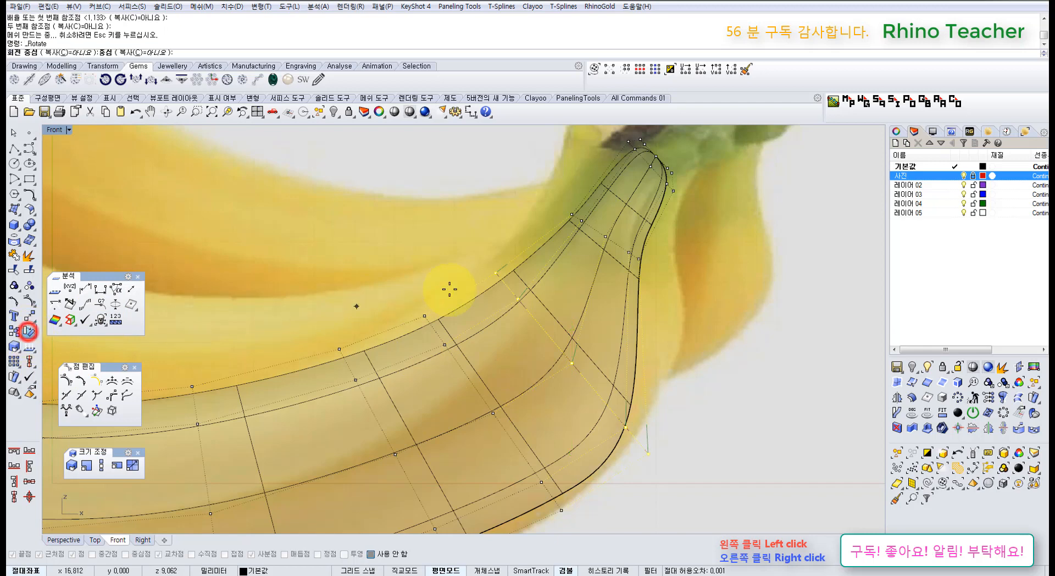
{"action": "left_click", "coordinate": [488, 271]}
{"action": "left_click", "coordinate": [431, 451]}
{"action": "left_click", "coordinate": [468, 462]}
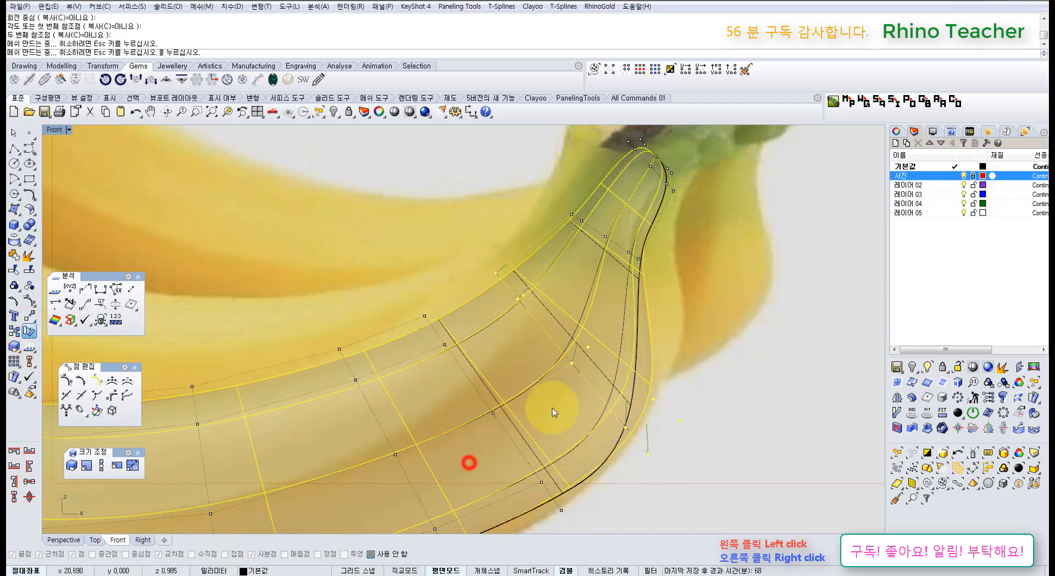
{"action": "left_click", "coordinate": [681, 363]}
Move the control-point ring at the base of the neck slightly down toward the banana's body
{"action": "right_click_drag", "start_coordinate": [646, 284], "coordinate": [637, 358]}
{"action": "left_click_drag", "start_coordinate": [554, 272], "coordinate": [657, 356]}
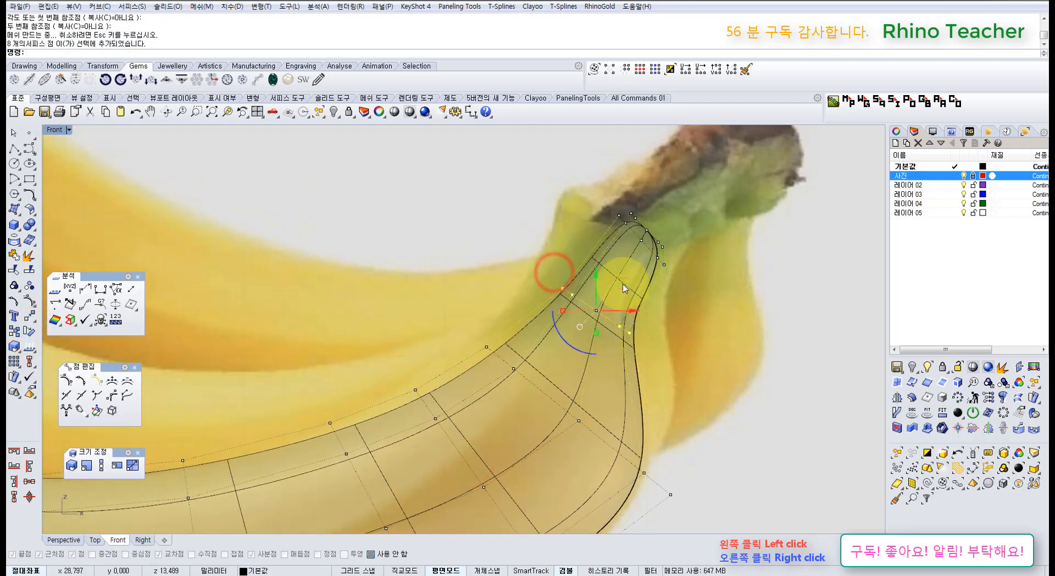
{"action": "left_click_drag", "start_coordinate": [622, 284], "coordinate": [604, 309]}
{"action": "left_click", "coordinate": [689, 345]}
{"action": "scroll", "coordinate": [693, 381], "scroll_direction": "down", "scroll_amount": 4}
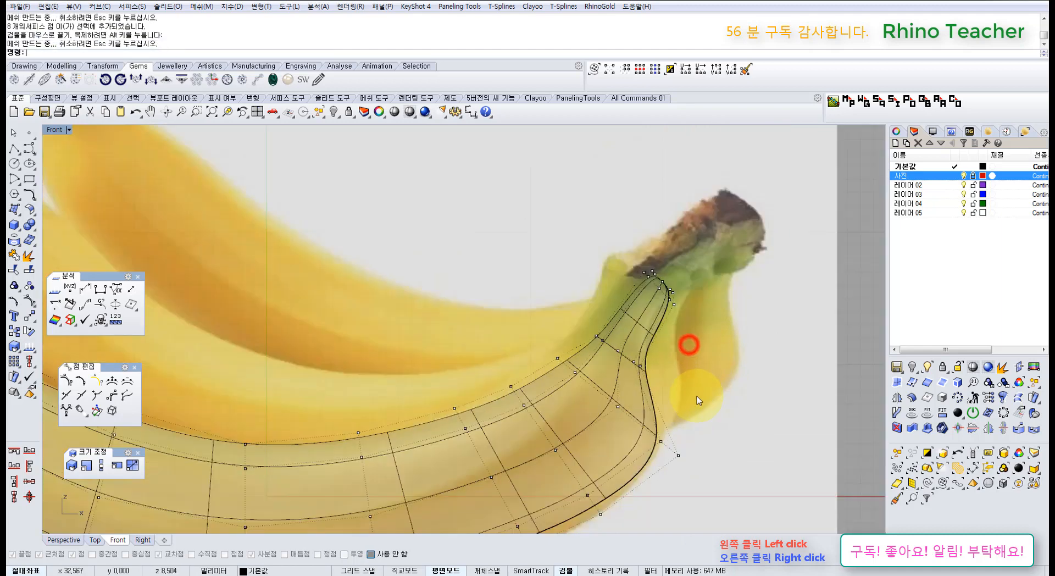
Rotate the ring at the bend about its upper point, swinging its lower end slightly back toward the body
{"action": "right_click_drag", "start_coordinate": [690, 392], "coordinate": [687, 337]}
{"action": "scroll", "coordinate": [664, 320], "scroll_direction": "up", "scroll_amount": 4}
{"action": "scroll", "coordinate": [687, 338], "scroll_direction": "down", "scroll_amount": 6}
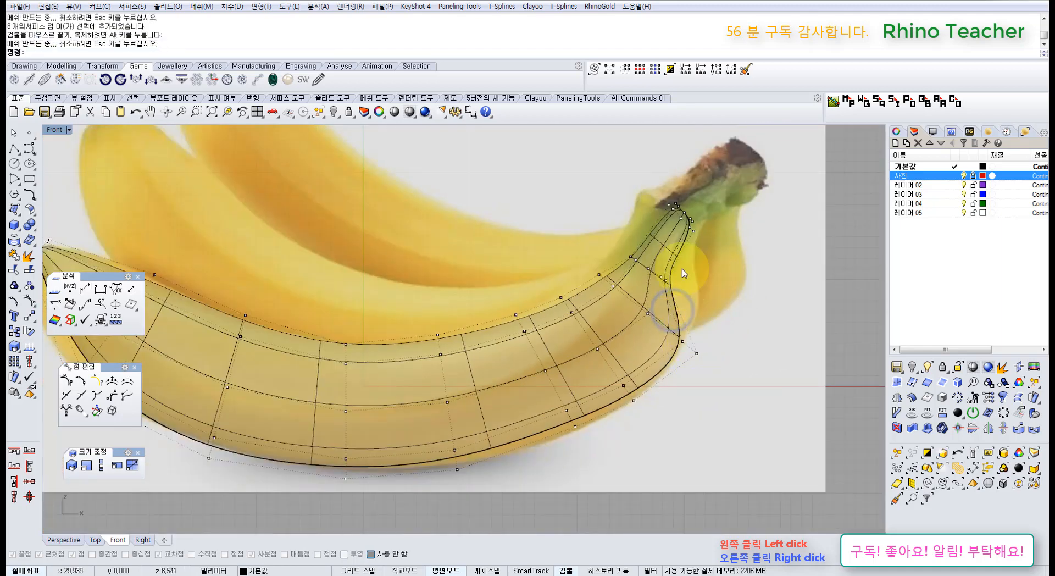
{"action": "scroll", "coordinate": [681, 269], "scroll_direction": "up", "scroll_amount": 4}
{"action": "left_click_drag", "start_coordinate": [509, 281], "coordinate": [563, 318]}
{"action": "left_click_drag", "start_coordinate": [619, 358], "coordinate": [745, 469]}
{"action": "key", "text": "Return"}
{"action": "left_click", "coordinate": [530, 291], "text": "alt"}
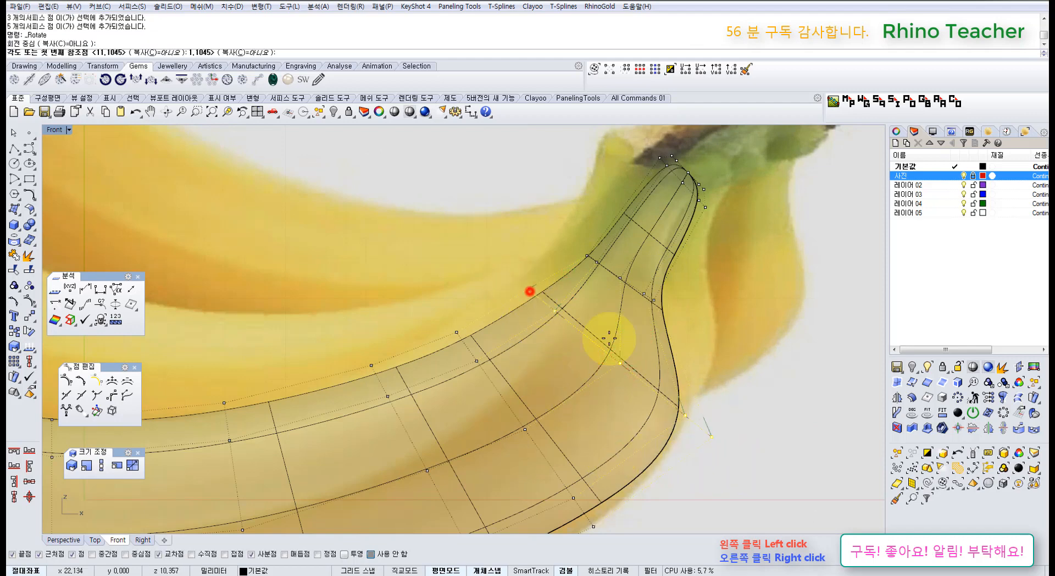
{"action": "left_click", "coordinate": [752, 350]}
{"action": "left_click", "coordinate": [747, 379]}
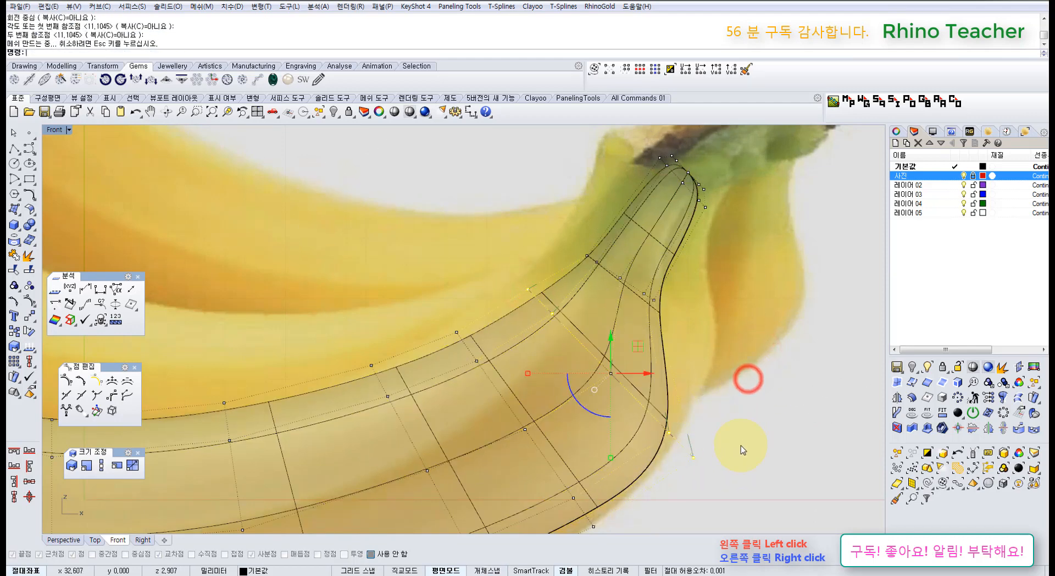
Scale the bend ring down slightly from its upper point to fit the outer edge in the photo
{"action": "scroll", "coordinate": [717, 439], "scroll_direction": "down", "scroll_amount": 5}
{"action": "right_click_drag", "start_coordinate": [709, 433], "coordinate": [713, 375]}
{"action": "scroll", "coordinate": [666, 353], "scroll_direction": "up", "scroll_amount": 7}
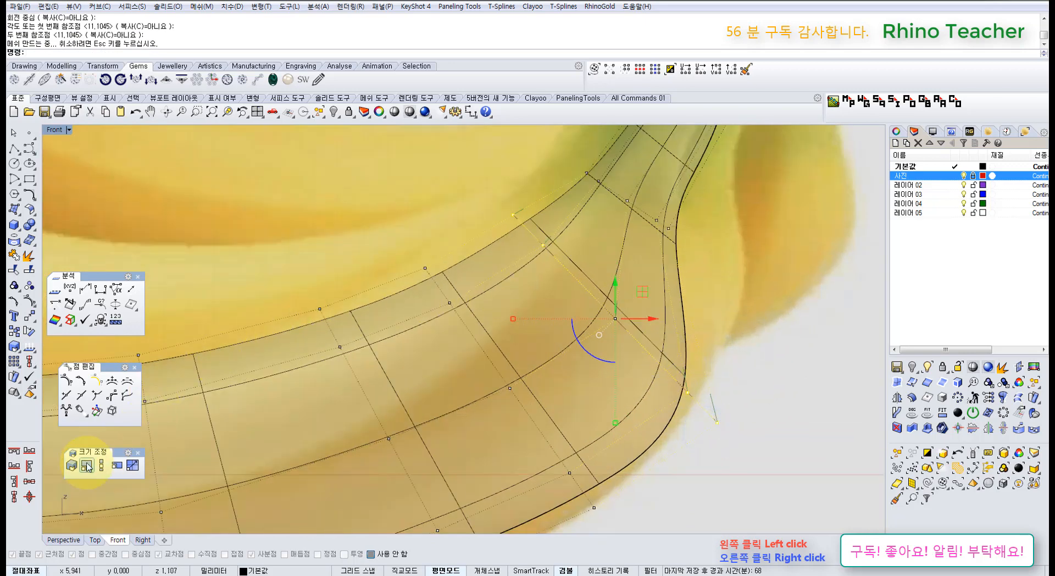
{"action": "left_click", "coordinate": [73, 466]}
{"action": "left_click", "coordinate": [506, 215]}
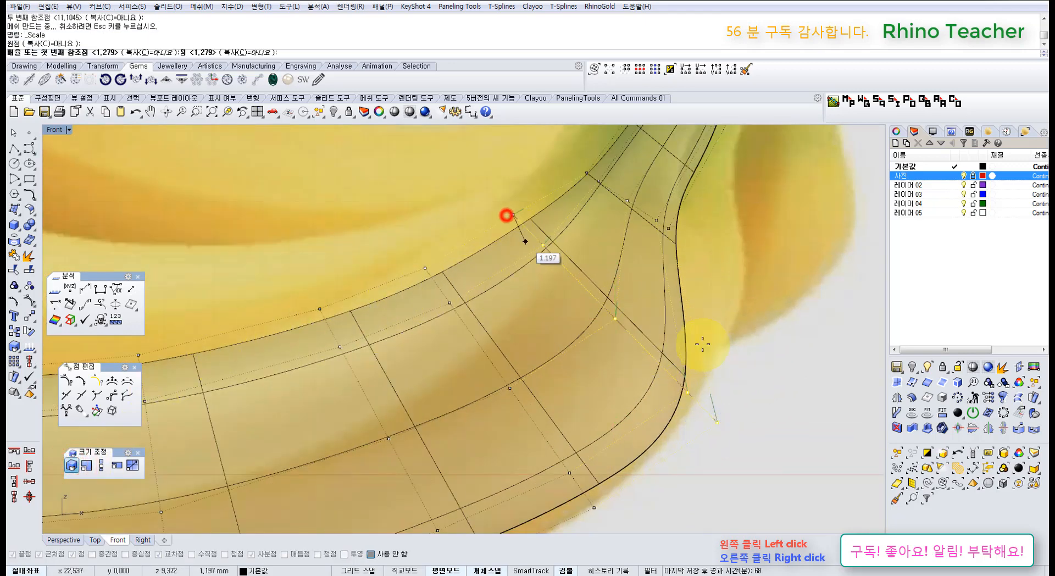
{"action": "left_click", "coordinate": [808, 472]}
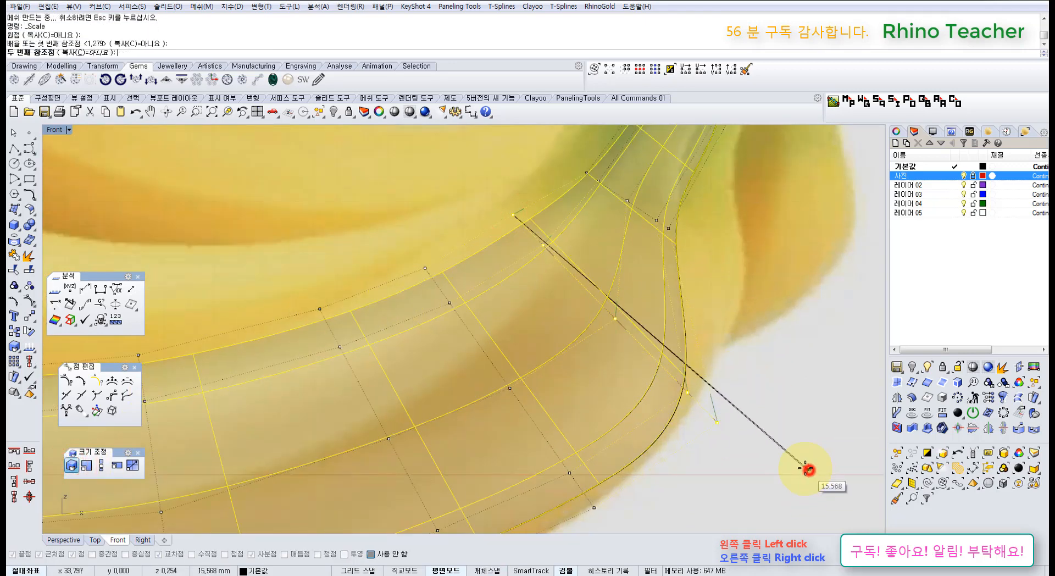
{"action": "left_click", "coordinate": [780, 448]}
Enlarge the second ring below the bend slightly from its upper point to meet the photo's lower edge
{"action": "scroll", "coordinate": [755, 324], "scroll_direction": "down", "scroll_amount": 6}
{"action": "scroll", "coordinate": [693, 330], "scroll_direction": "up", "scroll_amount": 4}
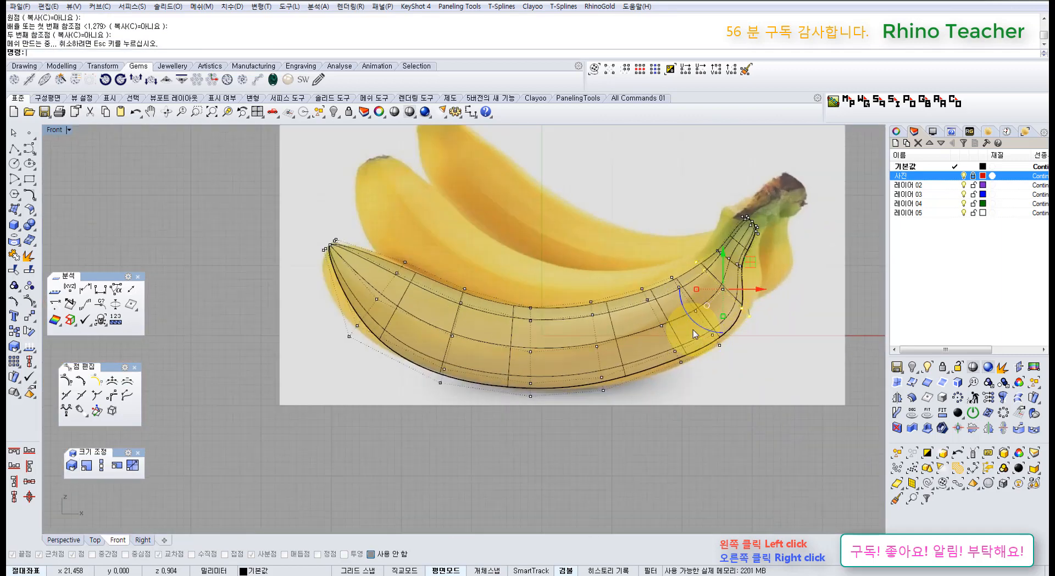
{"action": "left_click_drag", "start_coordinate": [649, 358], "coordinate": [650, 354]}
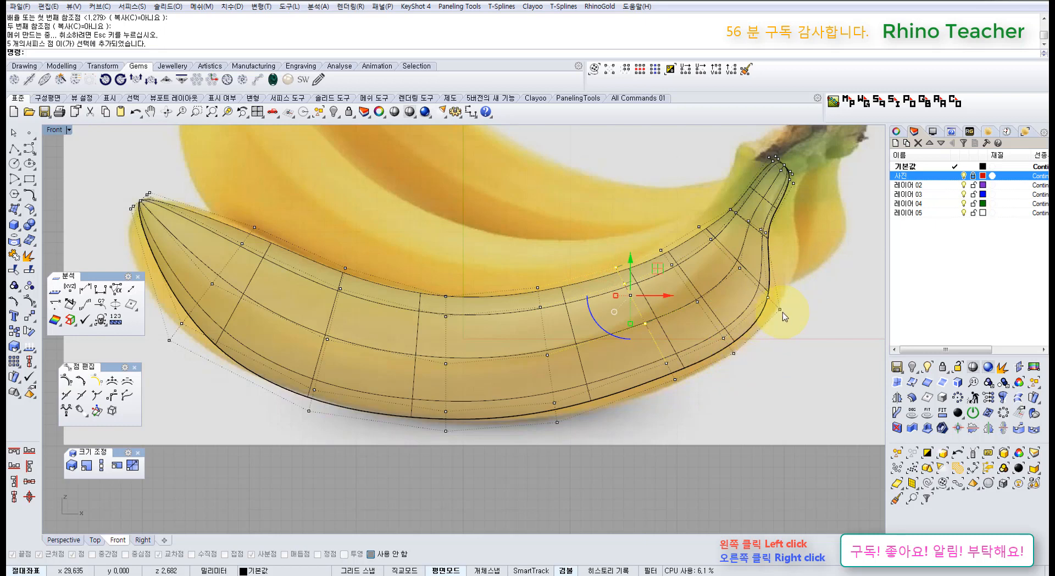
{"action": "right_click_drag", "start_coordinate": [692, 356], "coordinate": [581, 429]}
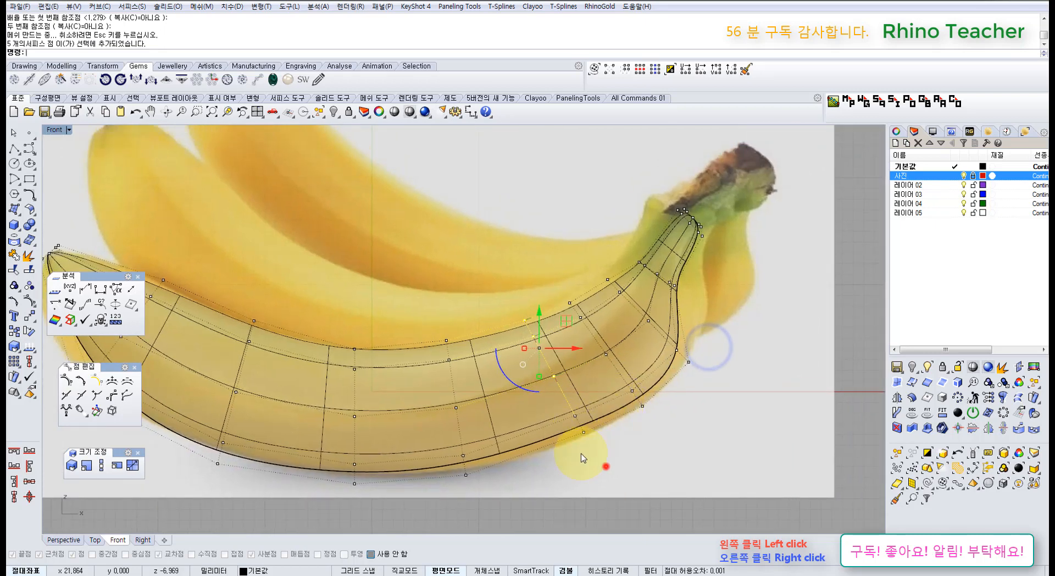
{"action": "left_click_drag", "start_coordinate": [605, 465], "coordinate": [535, 400]}
{"action": "right_click_drag", "start_coordinate": [384, 390], "coordinate": [447, 358]}
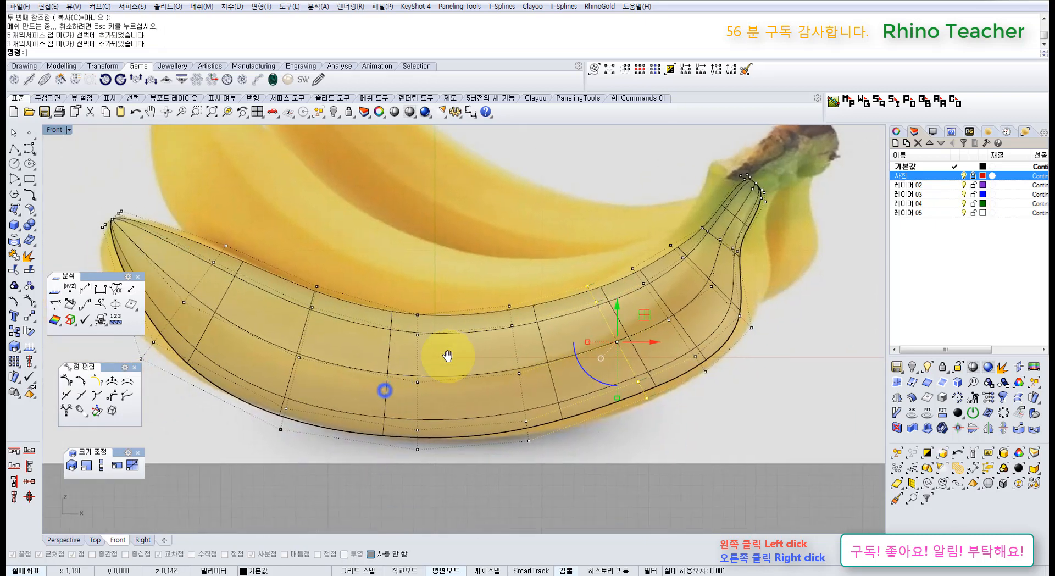
{"action": "left_click", "coordinate": [71, 465]}
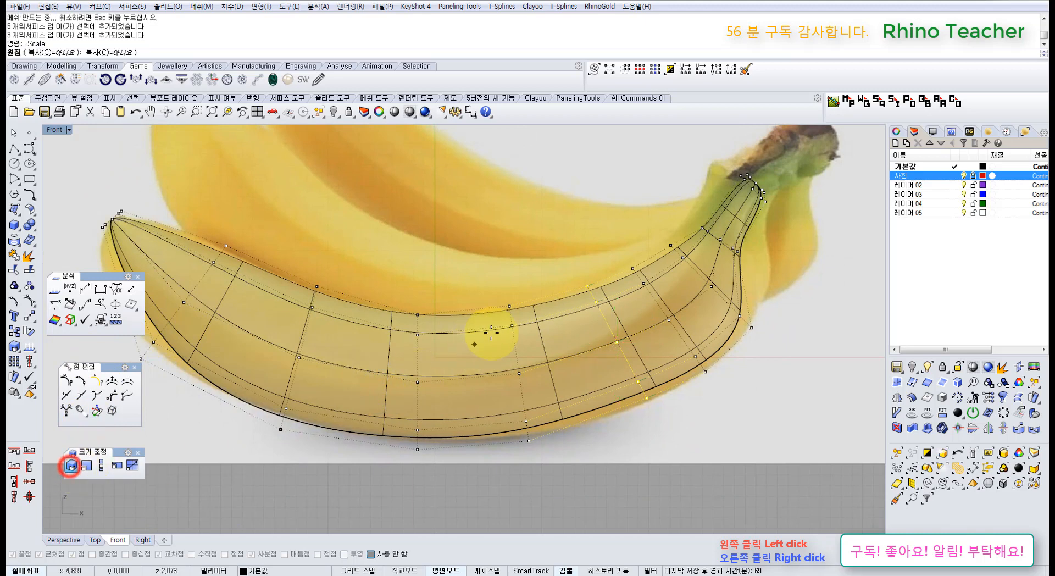
{"action": "left_click", "coordinate": [587, 286]}
{"action": "left_click", "coordinate": [691, 432]}
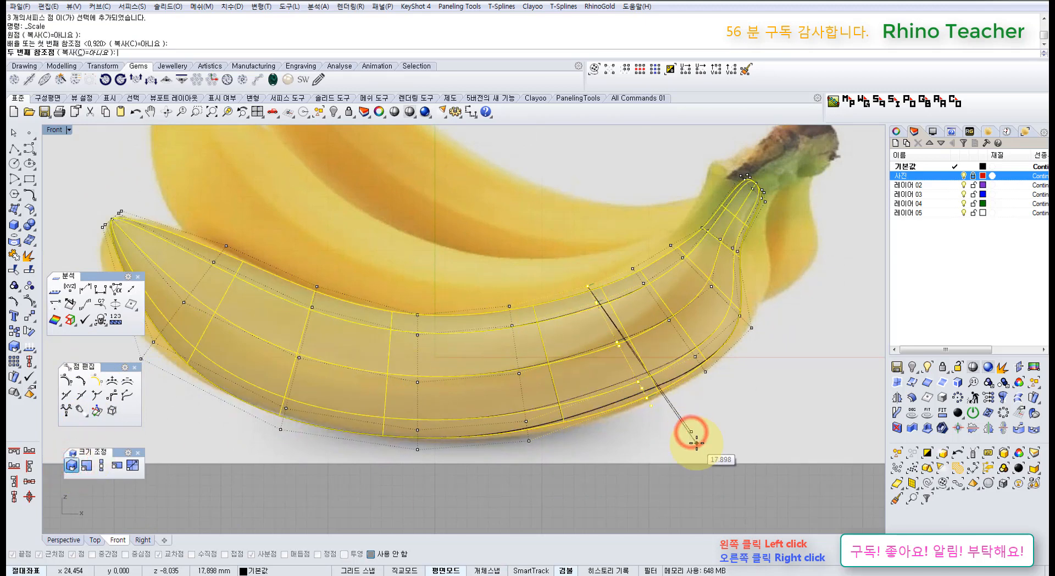
{"action": "left_click", "coordinate": [697, 445]}
Scale the next ring toward the banana's middle from its upper point to fit the photo's lower edge
{"action": "right_click_drag", "start_coordinate": [532, 449], "coordinate": [593, 415]}
{"action": "left_click_drag", "start_coordinate": [621, 452], "coordinate": [552, 254]}
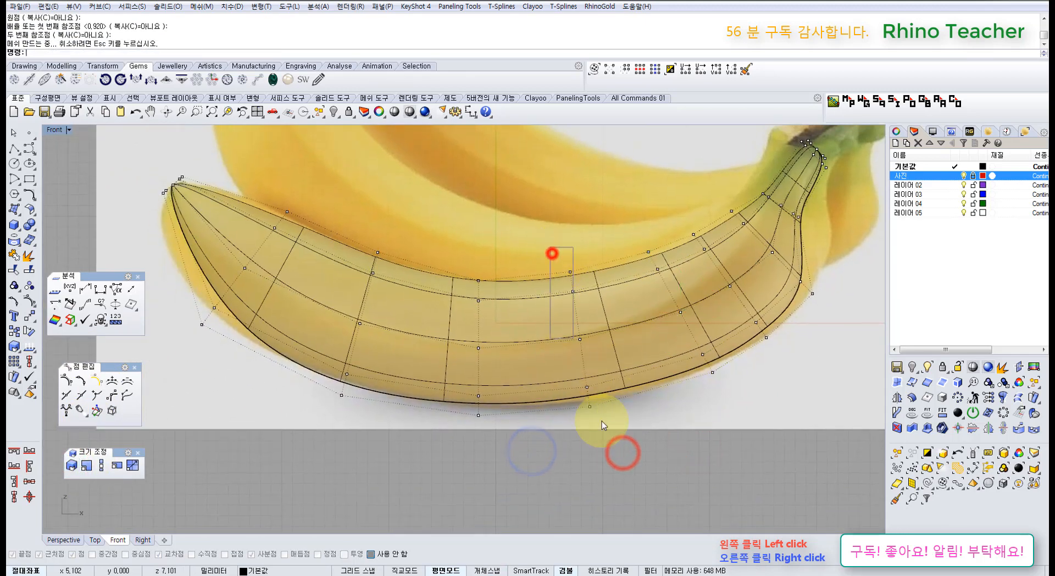
{"action": "right_click", "coordinate": [614, 336]}
{"action": "left_click", "coordinate": [571, 270]}
{"action": "left_click", "coordinate": [619, 445]}
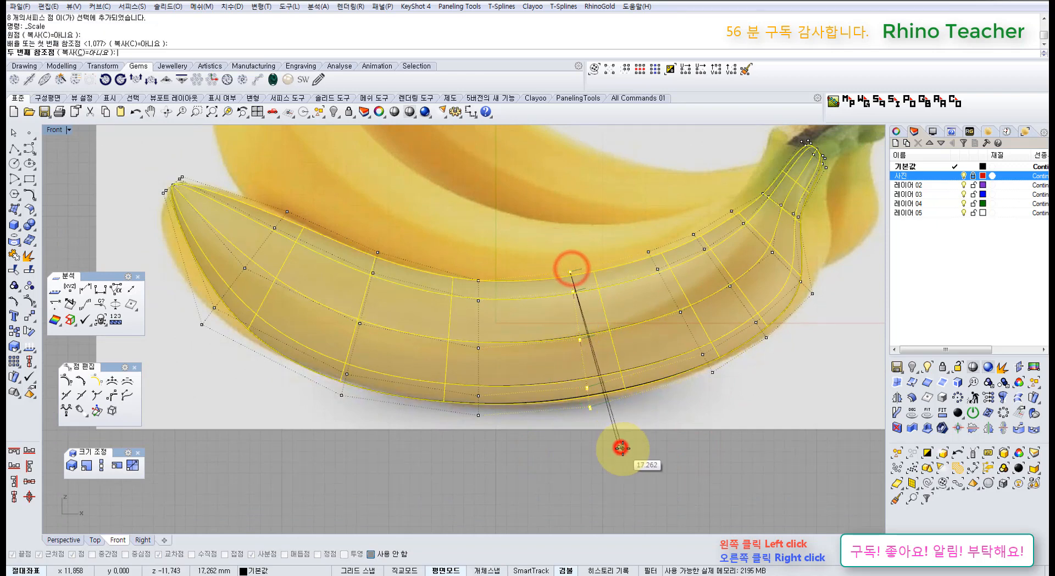
Scale the control-point rows on either side of the banana's middle from their upper-edge points to match the photo's lower outline
{"action": "left_click", "coordinate": [624, 451]}
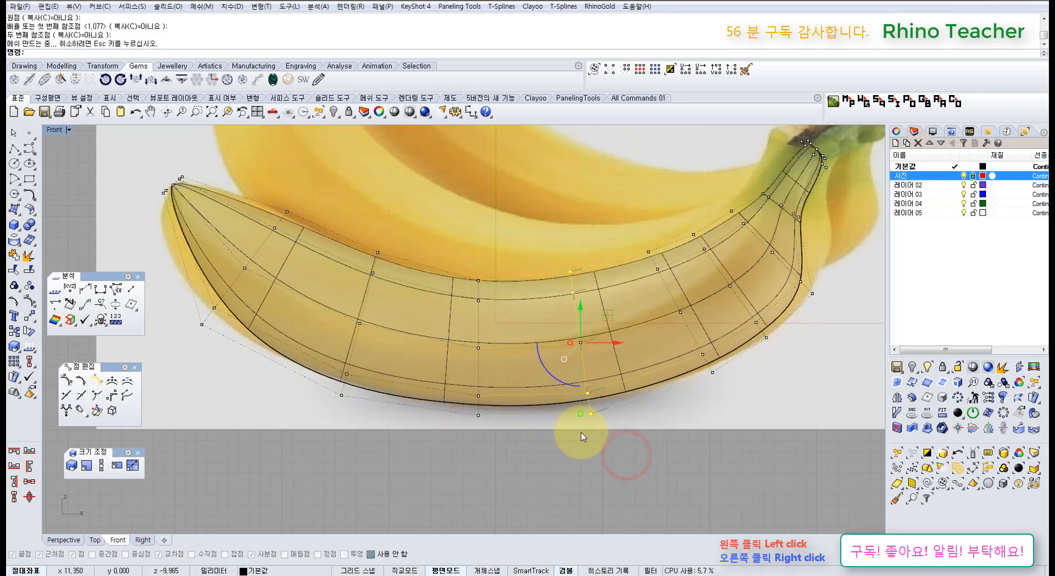
{"action": "right_click_drag", "start_coordinate": [166, 308], "coordinate": [304, 342]}
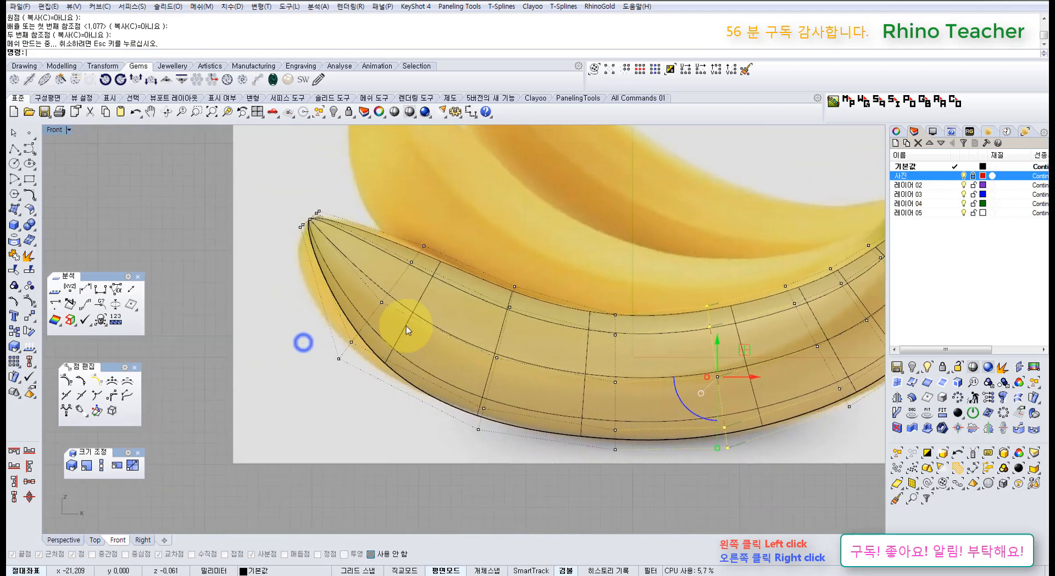
{"action": "scroll", "coordinate": [393, 324], "scroll_direction": "down", "scroll_amount": 6}
{"action": "right_click_drag", "start_coordinate": [392, 325], "coordinate": [383, 344]}
{"action": "scroll", "coordinate": [383, 345], "scroll_direction": "up", "scroll_amount": 4}
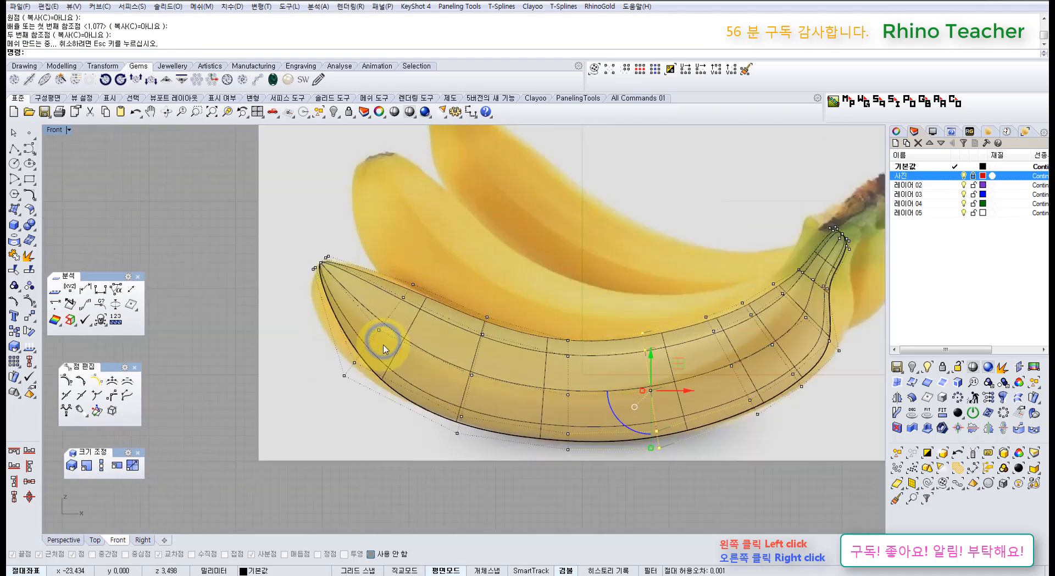
{"action": "left_click_drag", "start_coordinate": [437, 279], "coordinate": [508, 455]}
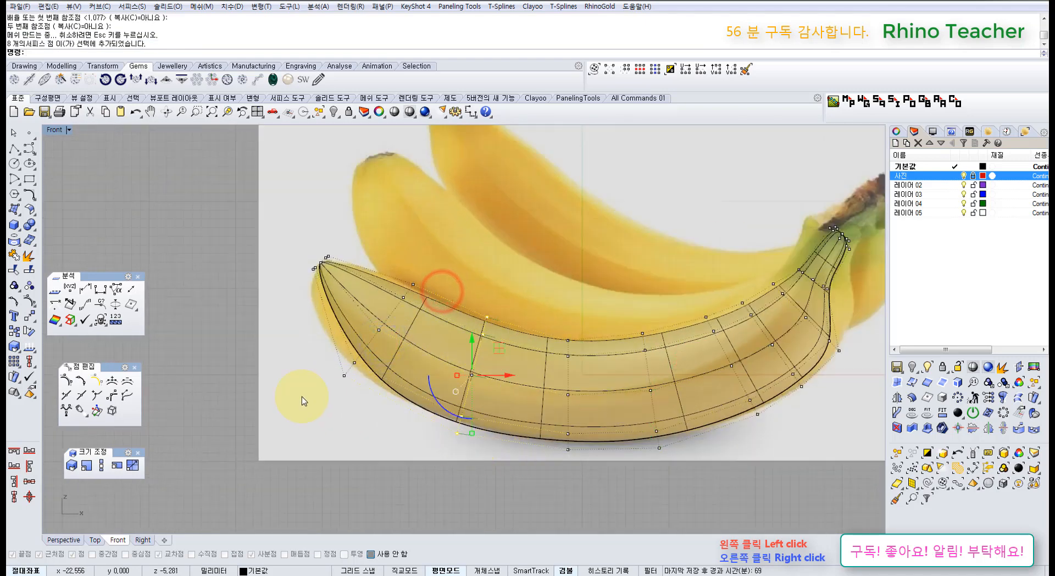
{"action": "left_click", "coordinate": [71, 466]}
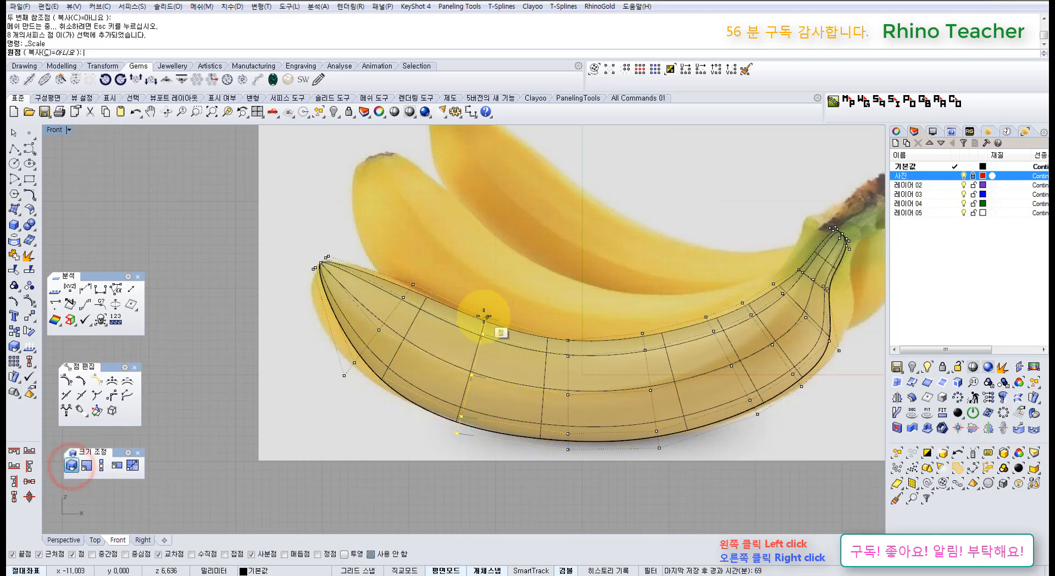
{"action": "left_click", "coordinate": [484, 316]}
{"action": "left_click", "coordinate": [412, 491]}
{"action": "left_click", "coordinate": [419, 486]}
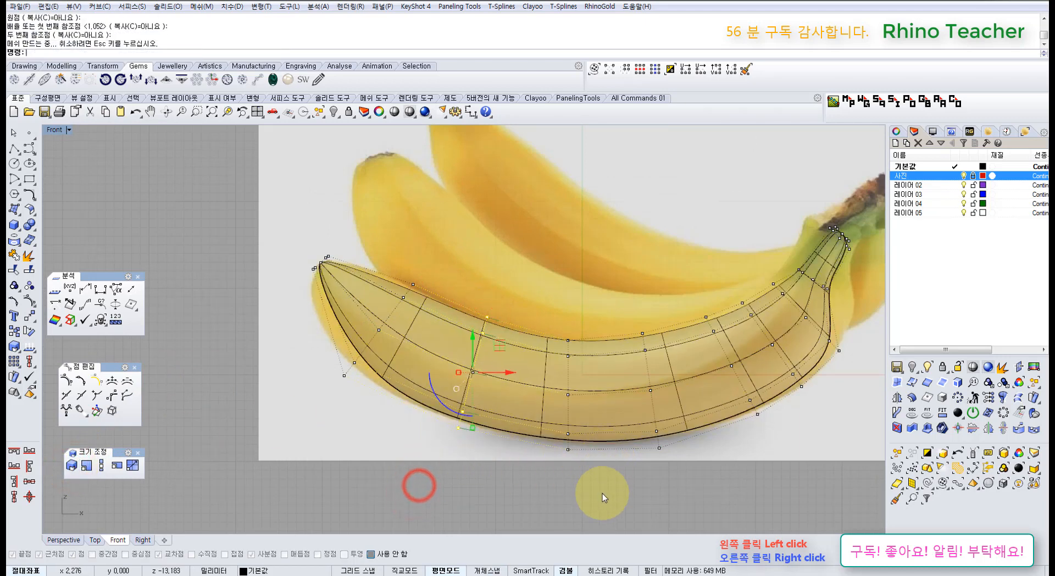
{"action": "left_click", "coordinate": [602, 495]}
Scale the control-point row at the banana's middle from its upper-edge point to fit the photo
{"action": "right_click_drag", "start_coordinate": [537, 423], "coordinate": [511, 377]}
{"action": "left_click_drag", "start_coordinate": [521, 273], "coordinate": [554, 430]}
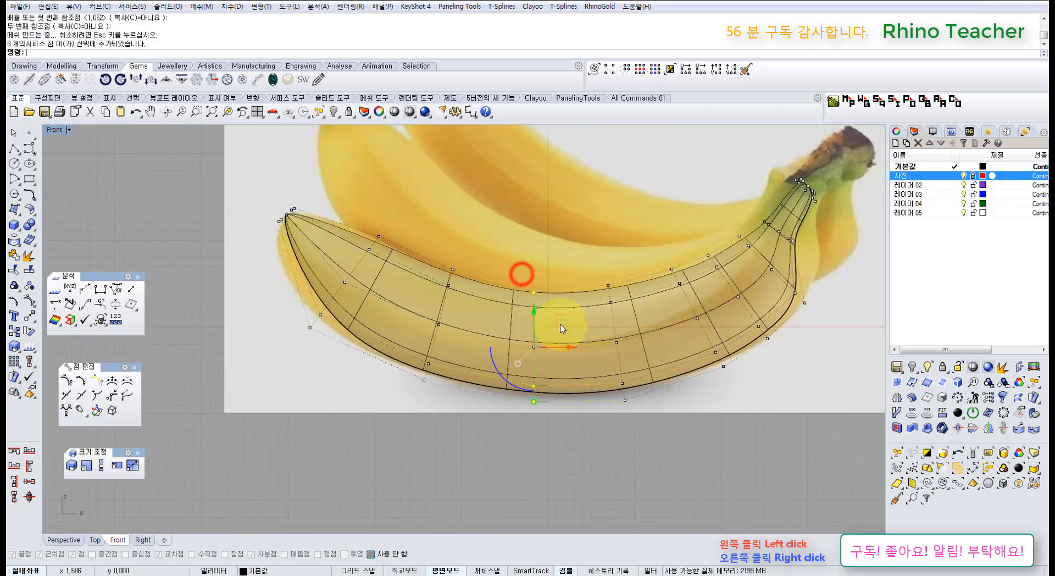
{"action": "right_click", "coordinate": [558, 308]}
{"action": "scroll", "coordinate": [549, 302], "scroll_direction": "up", "scroll_amount": 3}
{"action": "left_click", "coordinate": [529, 291]}
{"action": "left_click", "coordinate": [525, 522]}
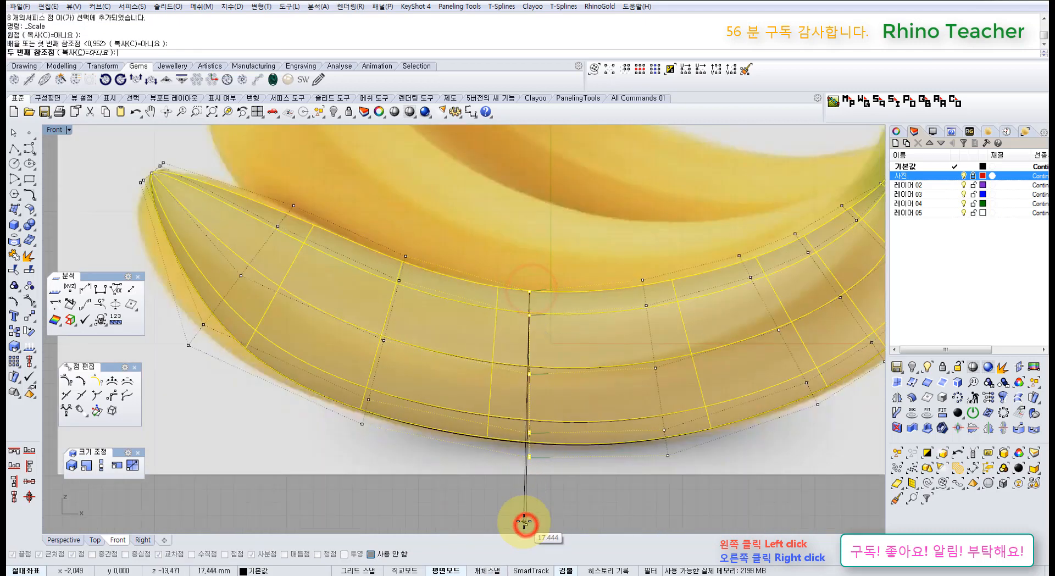
{"action": "left_click", "coordinate": [525, 521]}
{"action": "left_click", "coordinate": [452, 518]}
Try to move the control-point row nearest the banana's blunt tip toward the photo's outer outline
{"action": "right_click_drag", "start_coordinate": [308, 461], "coordinate": [450, 464]}
{"action": "right_click_drag", "start_coordinate": [316, 261], "coordinate": [385, 340]}
{"action": "scroll", "coordinate": [402, 324], "scroll_direction": "down", "scroll_amount": 6}
{"action": "scroll", "coordinate": [378, 324], "scroll_direction": "up", "scroll_amount": 4}
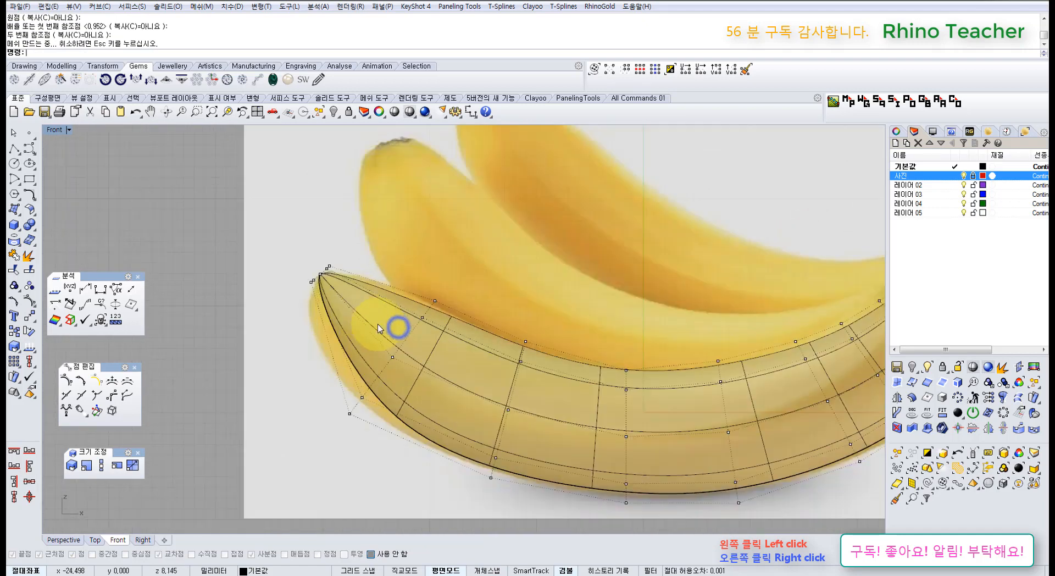
{"action": "left_click_drag", "start_coordinate": [456, 432], "coordinate": [456, 432]}
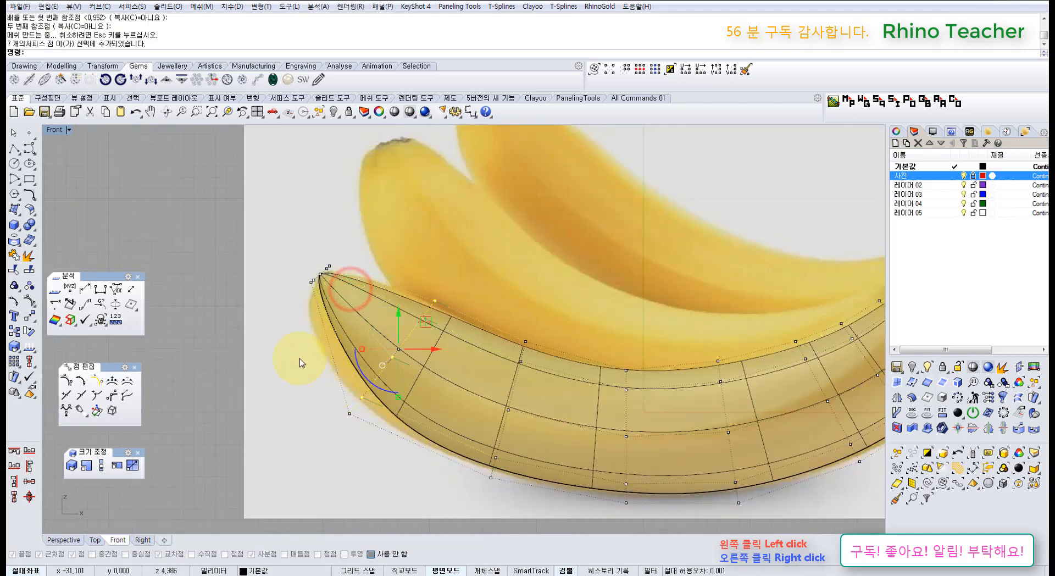
{"action": "left_click_drag", "start_coordinate": [426, 337], "coordinate": [388, 311]}
{"action": "scroll", "coordinate": [529, 390], "scroll_direction": "down", "scroll_amount": 3}
{"action": "key", "text": "ctrl+z"}
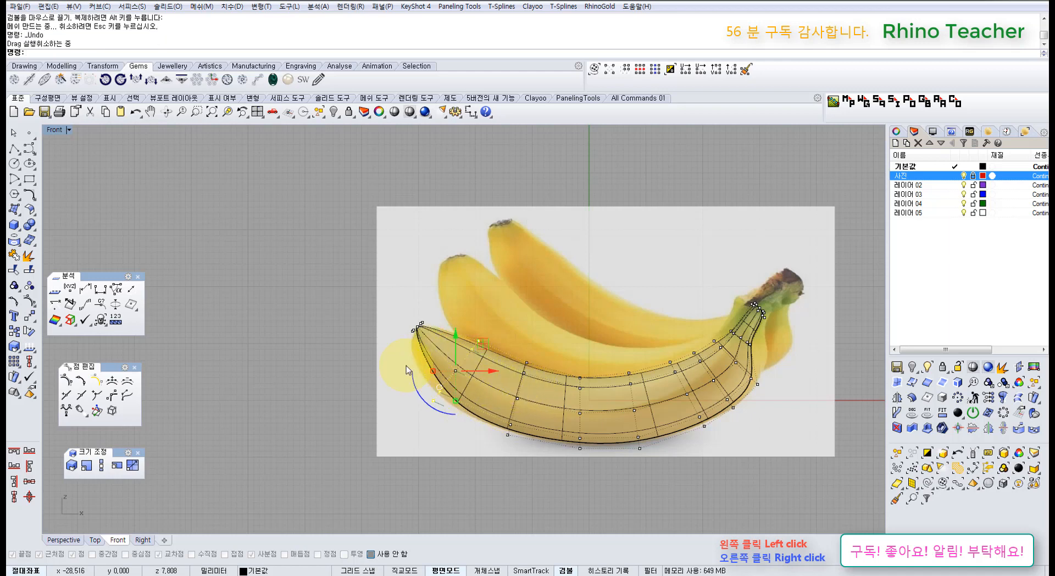
Insert a knot across the banana surface close to its blunt tip
{"action": "left_click", "coordinate": [440, 357]}
{"action": "scroll", "coordinate": [444, 353], "scroll_direction": "up", "scroll_amount": 2}
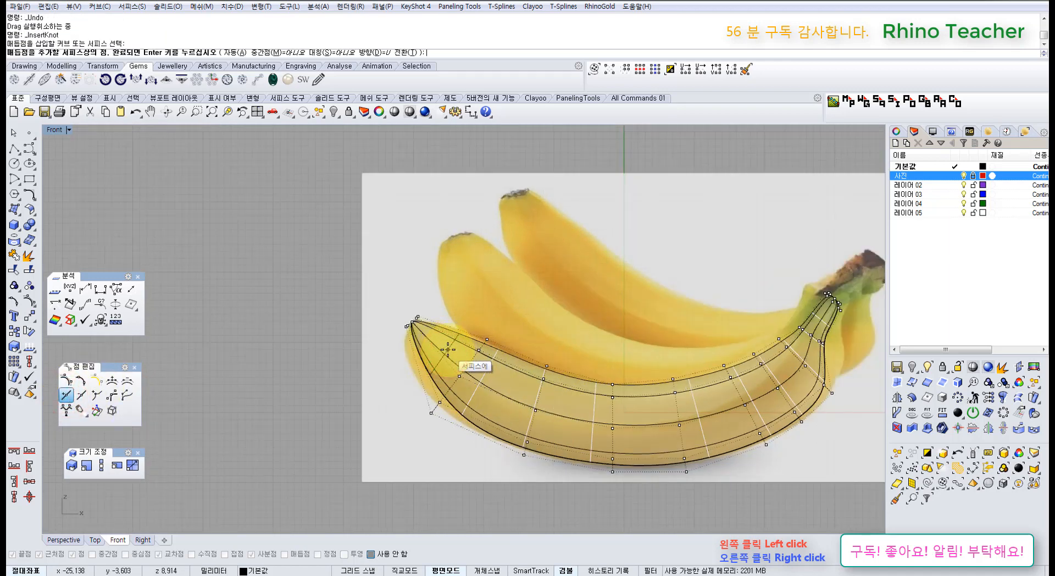
{"action": "left_click", "coordinate": [442, 357]}
{"action": "right_click", "coordinate": [443, 349]}
Select the control-point row beside the blunt tip and scale it up from its upper-edge point to fill the photo's outline
{"action": "scroll", "coordinate": [439, 350], "scroll_direction": "up", "scroll_amount": 2}
{"action": "left_click_drag", "start_coordinate": [366, 340], "coordinate": [471, 303]}
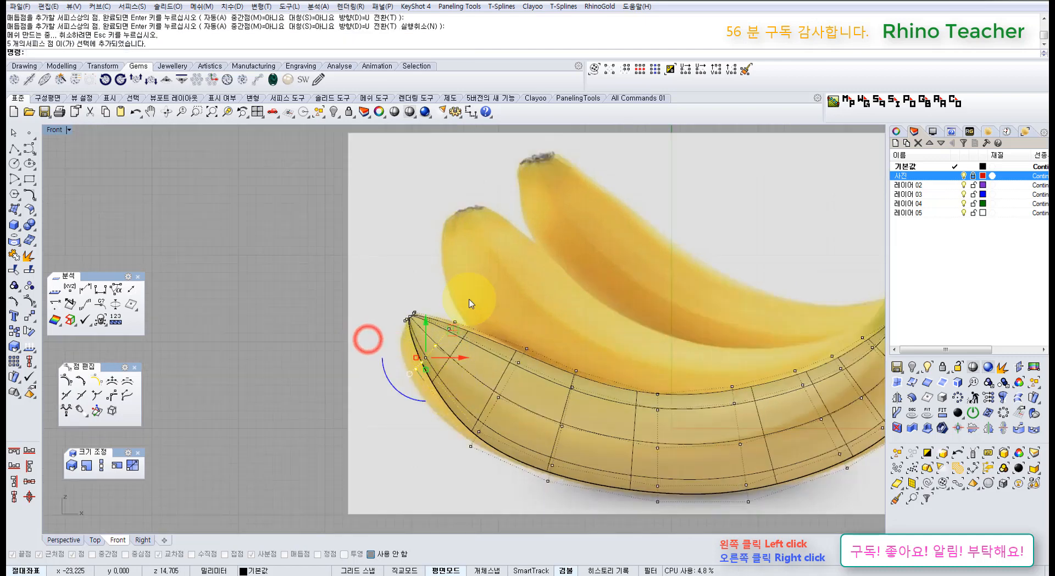
{"action": "scroll", "coordinate": [469, 300], "scroll_direction": "up", "scroll_amount": 5}
{"action": "left_click_drag", "start_coordinate": [417, 348], "coordinate": [474, 394], "text": "shift"}
{"action": "right_click_drag", "start_coordinate": [414, 392], "coordinate": [452, 323]}
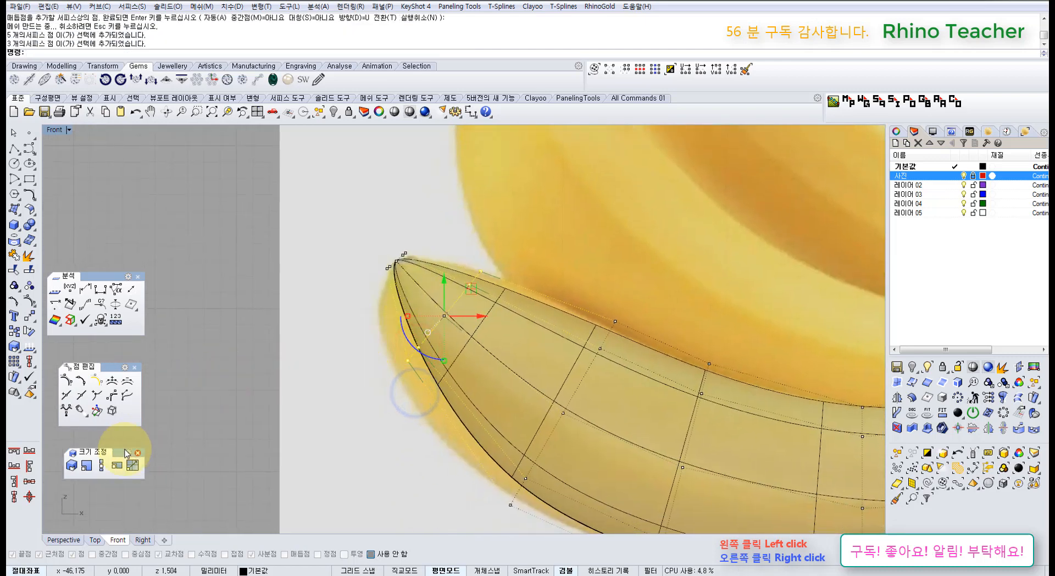
{"action": "left_click", "coordinate": [72, 465]}
{"action": "left_click", "coordinate": [480, 272]}
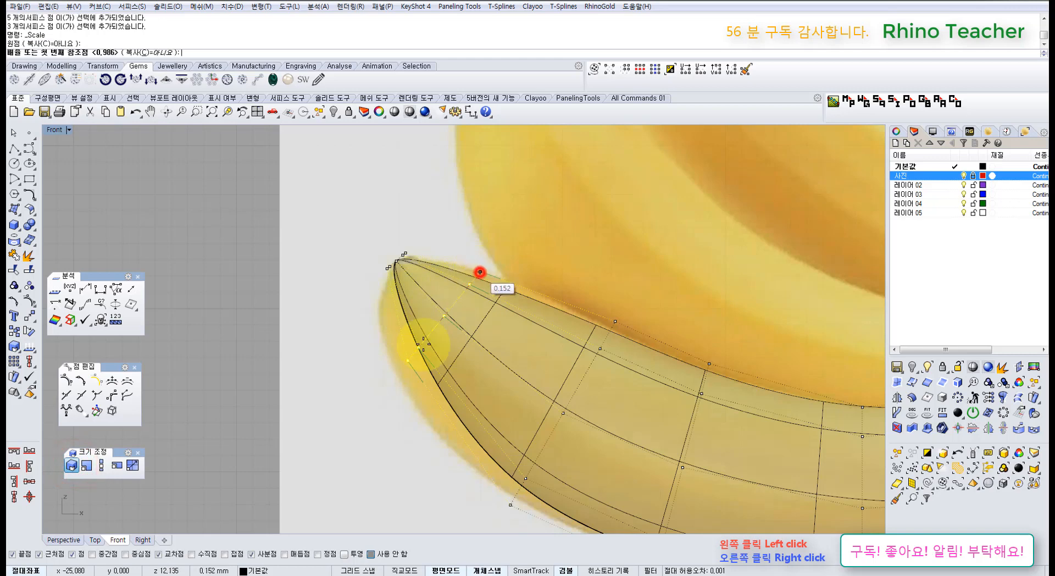
{"action": "left_click", "coordinate": [338, 381]}
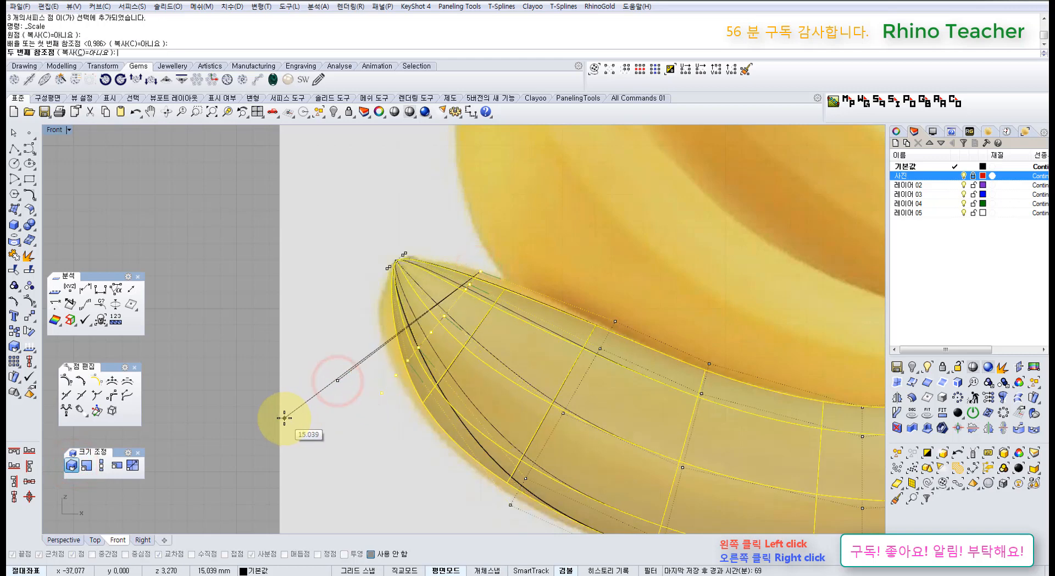
{"action": "left_click", "coordinate": [286, 418]}
Move the enlarged control-point row slightly toward the banana's blunt tip to match the photo
{"action": "scroll", "coordinate": [400, 425], "scroll_direction": "down", "scroll_amount": 3}
{"action": "scroll", "coordinate": [398, 425], "scroll_direction": "up", "scroll_amount": 3}
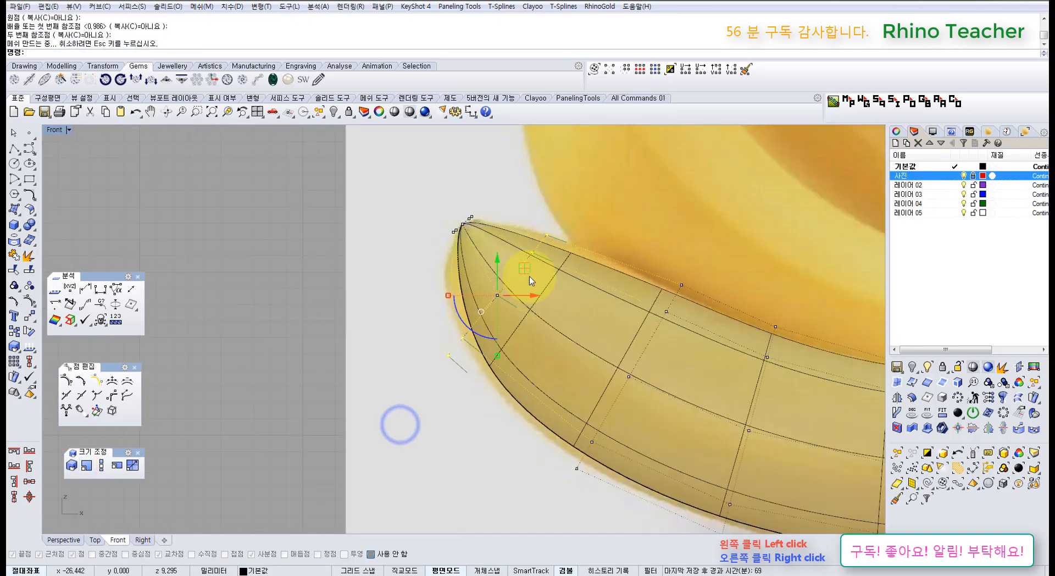
{"action": "left_click_drag", "start_coordinate": [527, 268], "coordinate": [497, 255]}
Reposition the blunt tip's control points, and nudge them together with the neighbouring row to round the end
{"action": "scroll", "coordinate": [456, 225], "scroll_direction": "up", "scroll_amount": 5}
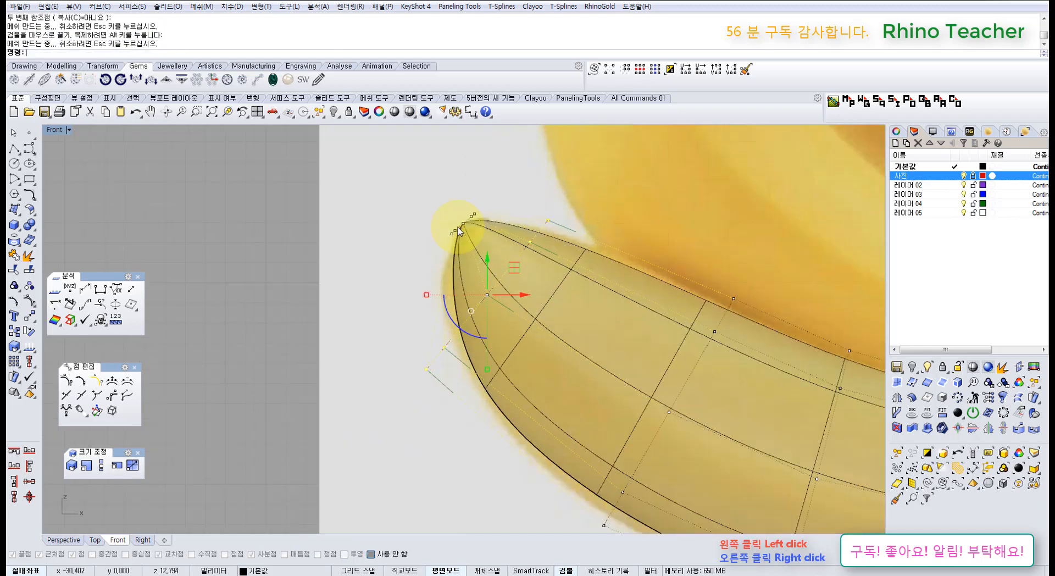
{"action": "left_click_drag", "start_coordinate": [388, 182], "coordinate": [500, 267]}
{"action": "left_click_drag", "start_coordinate": [496, 194], "coordinate": [519, 224]}
{"action": "scroll", "coordinate": [520, 224], "scroll_direction": "down", "scroll_amount": 2}
{"action": "left_click_drag", "start_coordinate": [334, 173], "coordinate": [671, 495]}
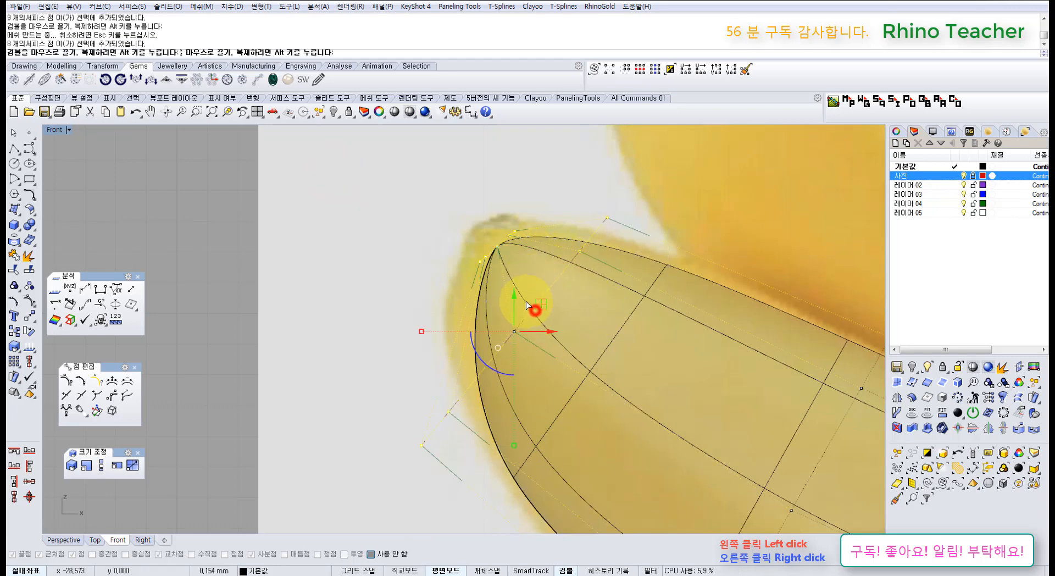
{"action": "left_click_drag", "start_coordinate": [526, 301], "coordinate": [537, 306]}
{"action": "left_click", "coordinate": [377, 287]}
Hide the 사진 layer that holds the banana reference photo
{"action": "scroll", "coordinate": [377, 288], "scroll_direction": "down", "scroll_amount": 3}
{"action": "right_click_drag", "start_coordinate": [421, 373], "coordinate": [419, 371]}
{"action": "scroll", "coordinate": [443, 289], "scroll_direction": "up", "scroll_amount": 3}
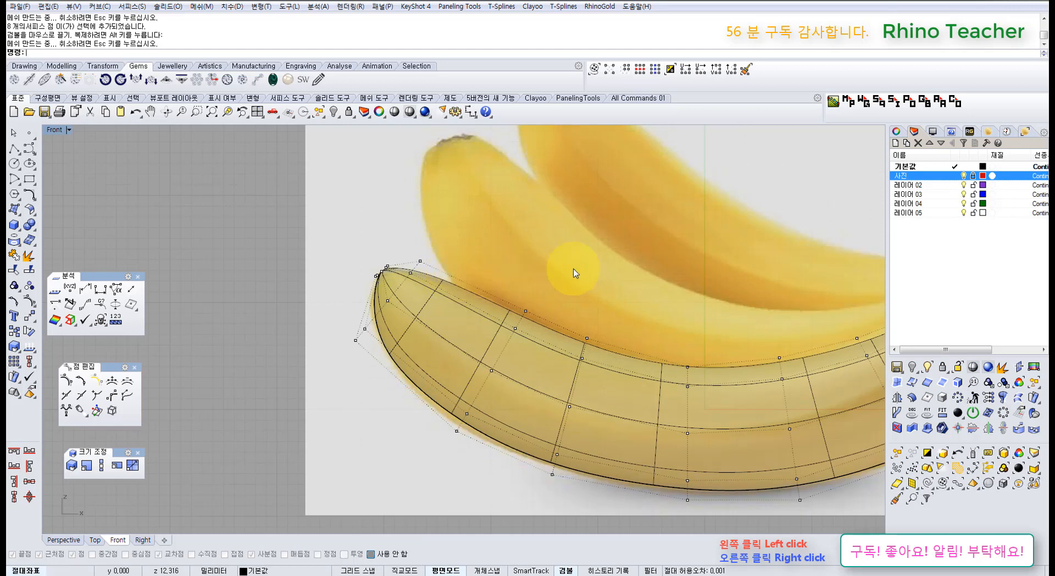
{"action": "scroll", "coordinate": [576, 273], "scroll_direction": "down", "scroll_amount": 3}
{"action": "left_click", "coordinate": [963, 175]}
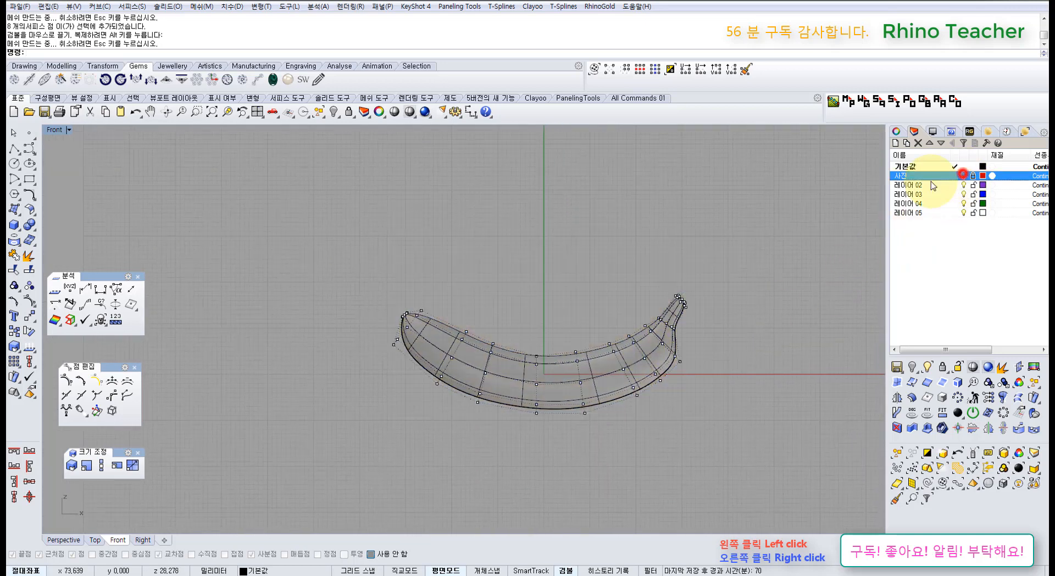
Scale the next control-point row inward from the blunt end about its upper-edge point, and nudge it slightly toward the tip
{"action": "right_click_drag", "start_coordinate": [629, 294], "coordinate": [702, 287]}
{"action": "scroll", "coordinate": [576, 305], "scroll_direction": "up", "scroll_amount": 3}
{"action": "left_click_drag", "start_coordinate": [525, 295], "coordinate": [590, 354]}
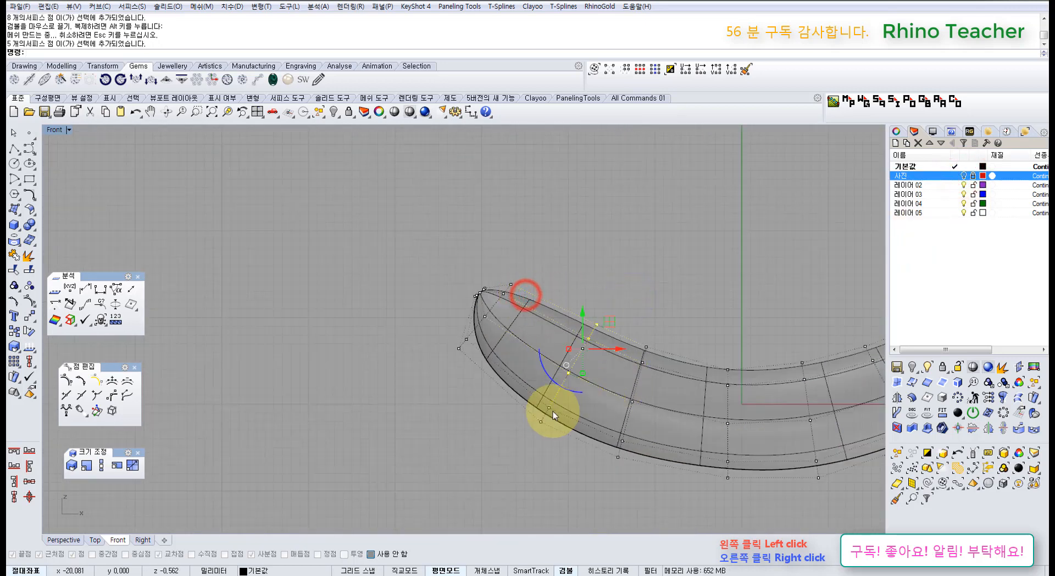
{"action": "left_click_drag", "start_coordinate": [555, 459], "coordinate": [573, 461], "text": "shift"}
{"action": "right_click_drag", "start_coordinate": [596, 412], "coordinate": [527, 368]}
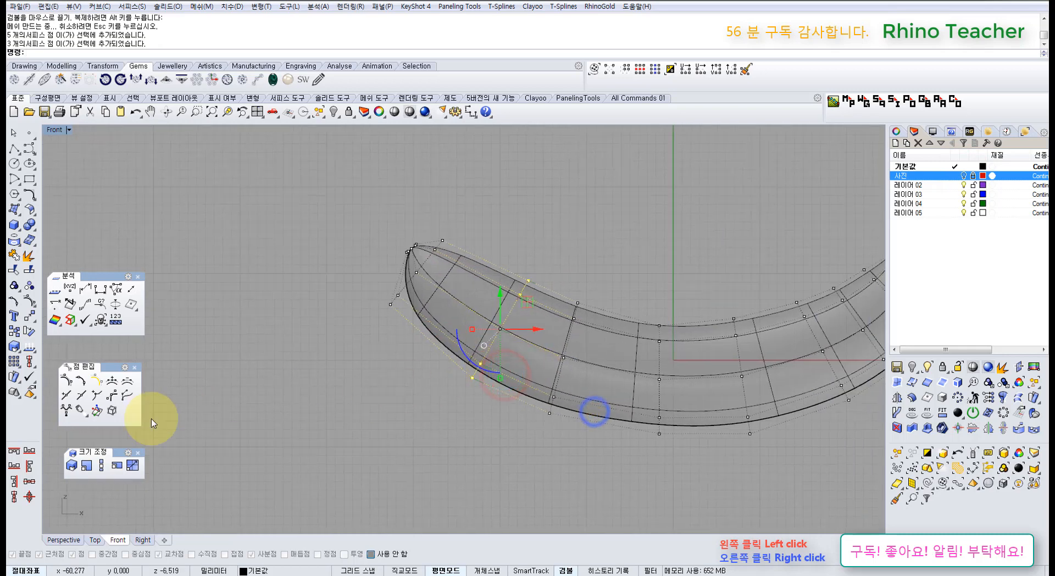
{"action": "left_click", "coordinate": [67, 467]}
{"action": "scroll", "coordinate": [470, 313], "scroll_direction": "up", "scroll_amount": 2}
{"action": "left_click", "coordinate": [560, 265]}
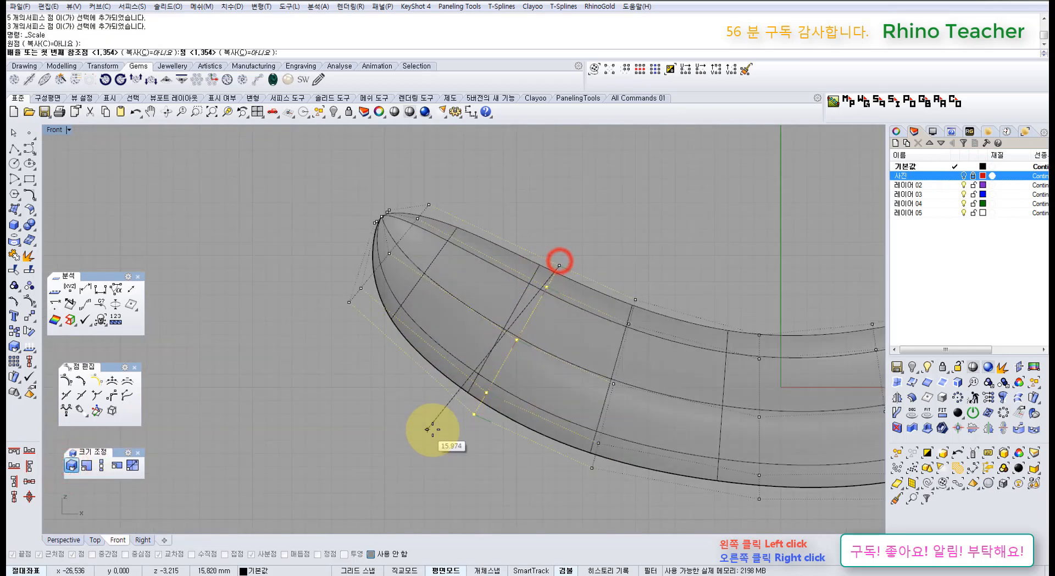
{"action": "left_click", "coordinate": [408, 452]}
{"action": "left_click", "coordinate": [418, 452]}
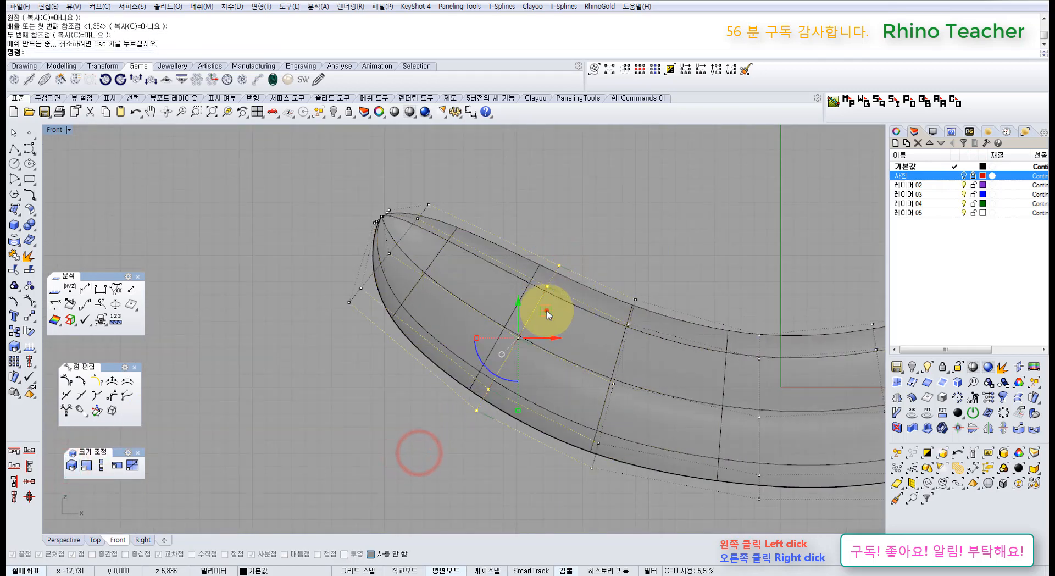
{"action": "left_click_drag", "start_coordinate": [546, 311], "coordinate": [539, 315]}
{"action": "left_click", "coordinate": [638, 257]}
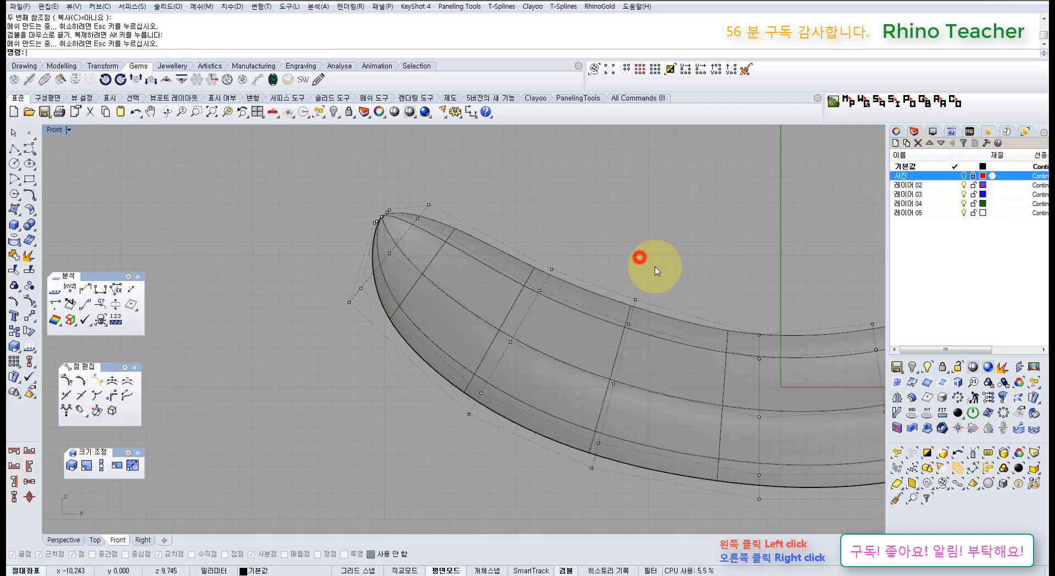
Examine the banana's overall shape and upper-edge control points from several angles in the Perspective view
{"action": "scroll", "coordinate": [654, 265], "scroll_direction": "down", "scroll_amount": 6}
{"action": "right_click_drag", "start_coordinate": [713, 288], "coordinate": [492, 325]}
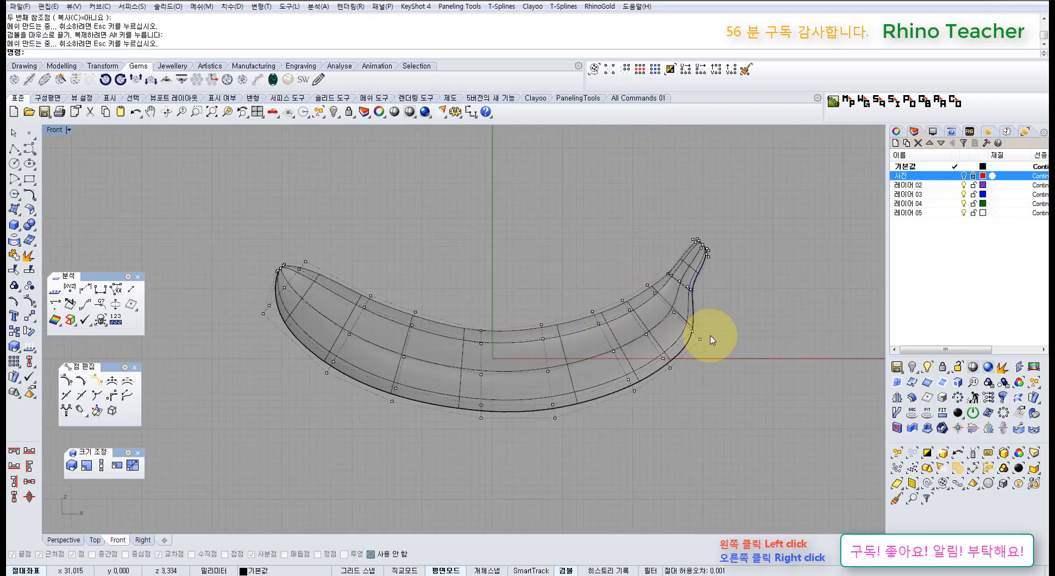
{"action": "key", "text": "ctrl+F4"}
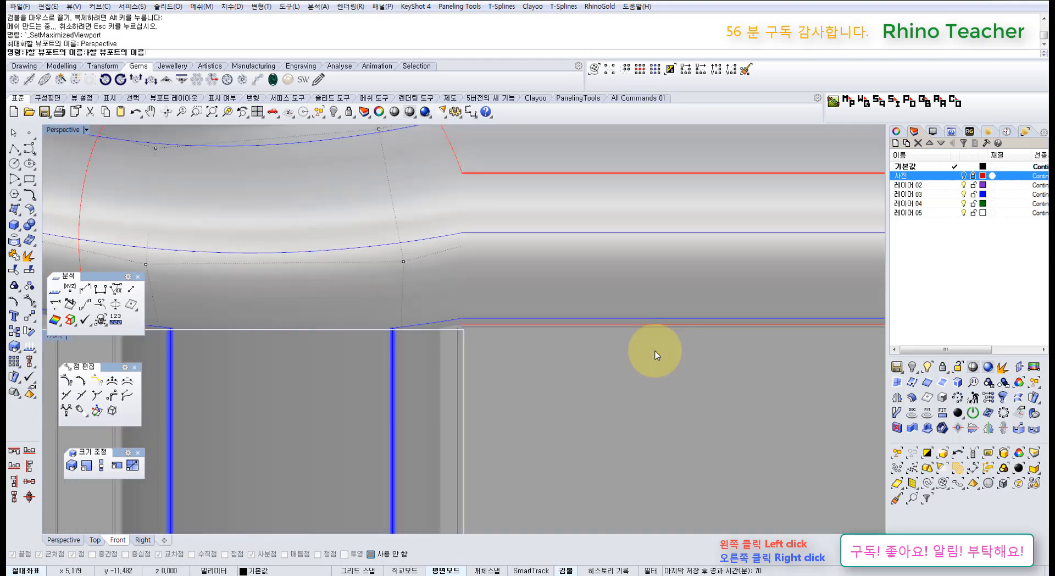
{"action": "right_click_drag", "start_coordinate": [638, 320], "coordinate": [435, 341]}
{"action": "scroll", "coordinate": [558, 346], "scroll_direction": "down", "scroll_amount": 10}
{"action": "scroll", "coordinate": [369, 319], "scroll_direction": "up", "scroll_amount": 5}
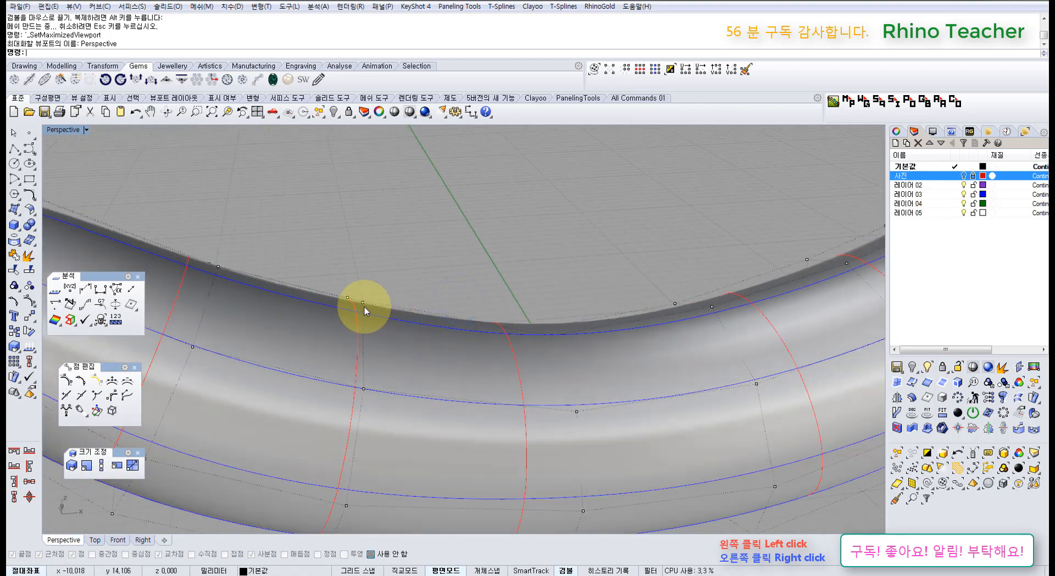
{"action": "left_click", "coordinate": [362, 303]}
{"action": "right_click_drag", "start_coordinate": [492, 308], "coordinate": [504, 348]}
{"action": "scroll", "coordinate": [504, 349], "scroll_direction": "down", "scroll_amount": 6}
{"action": "right_click_drag", "start_coordinate": [617, 335], "coordinate": [513, 393], "text": "shift"}
{"action": "right_click_drag", "start_coordinate": [560, 364], "coordinate": [556, 304]}
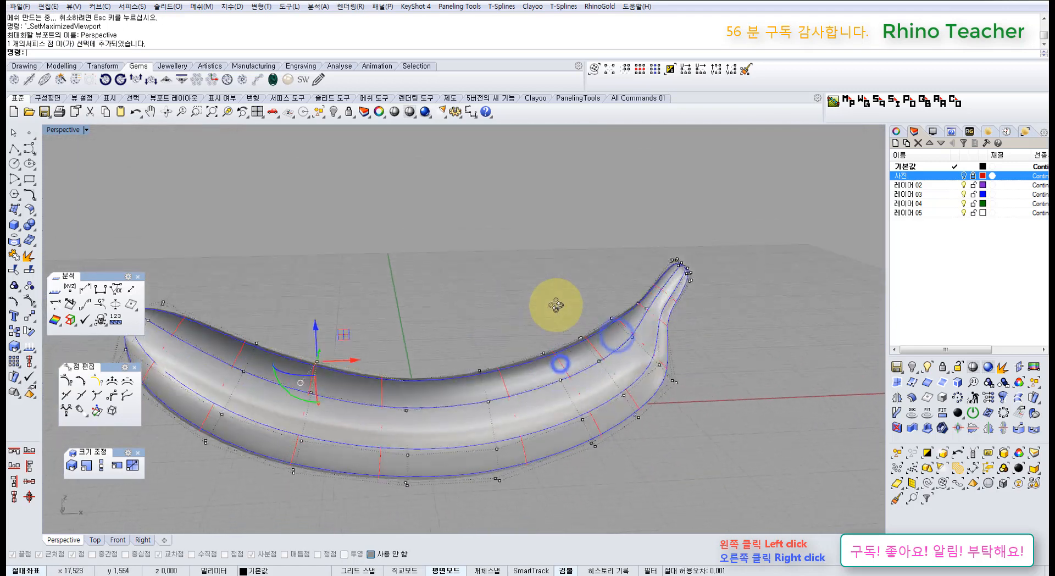
{"action": "right_click_drag", "start_coordinate": [462, 275], "coordinate": [579, 265]}
{"action": "right_click_drag", "start_coordinate": [504, 254], "coordinate": [484, 175]}
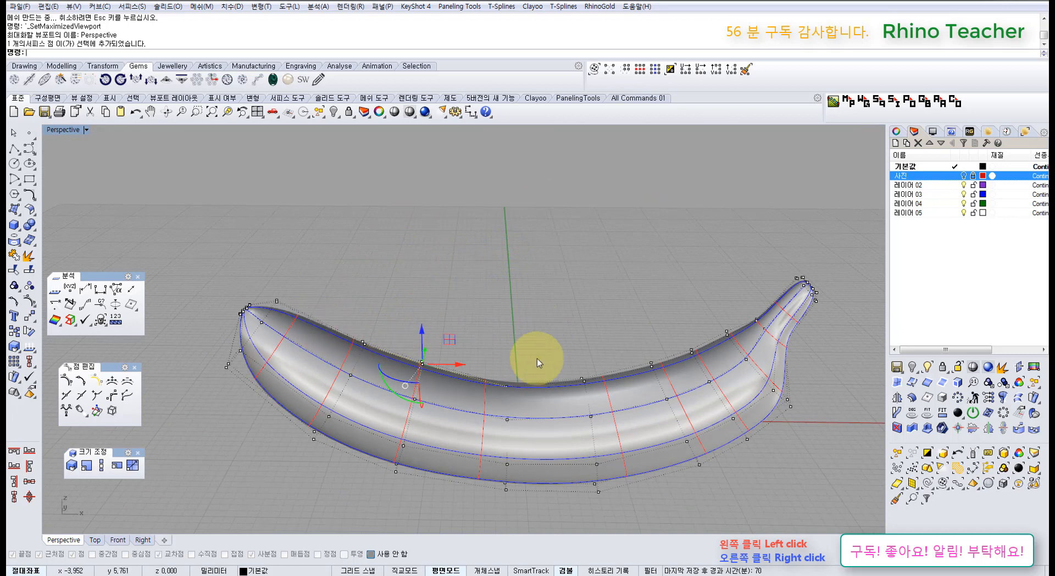
Look up the V-direction selection command among the point selection tools
{"action": "left_click", "coordinate": [321, 117]}
{"action": "left_click", "coordinate": [394, 178]}
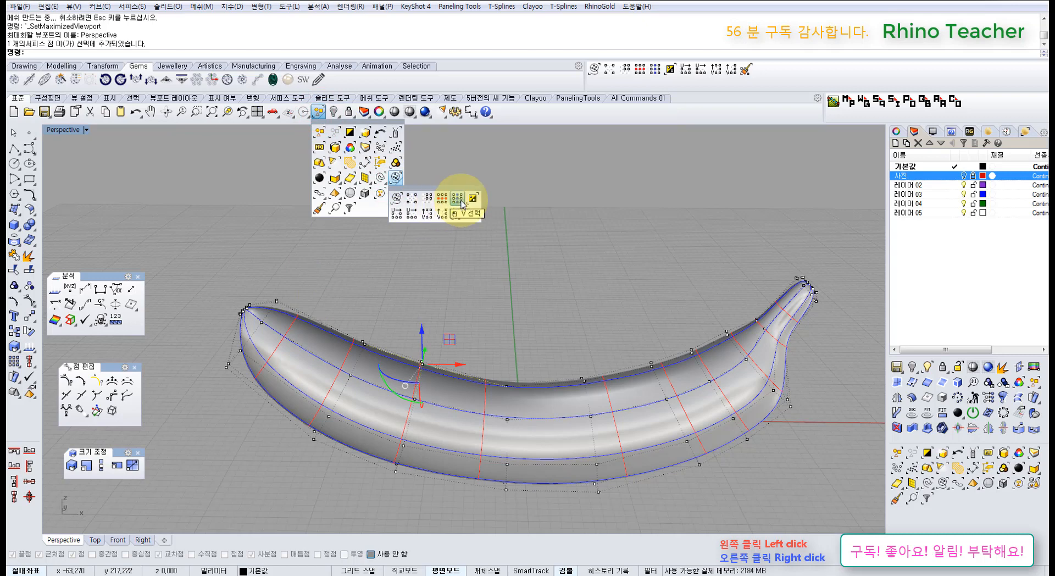
{"action": "left_click", "coordinate": [551, 209]}
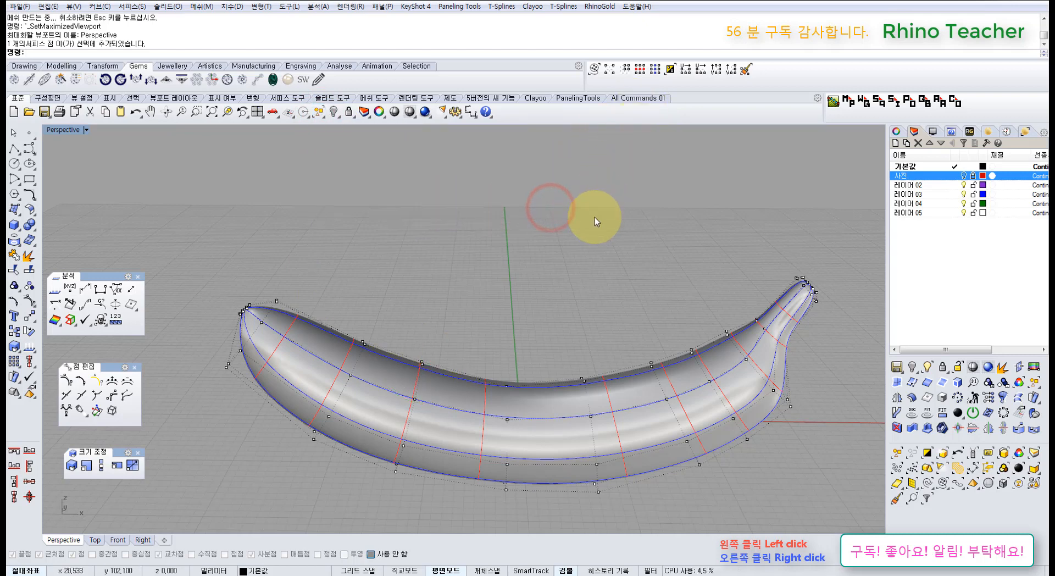
Select the lengthwise V row of control points along the banana's upper edge and exclude the points at the stem end
{"action": "right_click_drag", "start_coordinate": [577, 238], "coordinate": [414, 409]}
{"action": "left_click", "coordinate": [418, 372]}
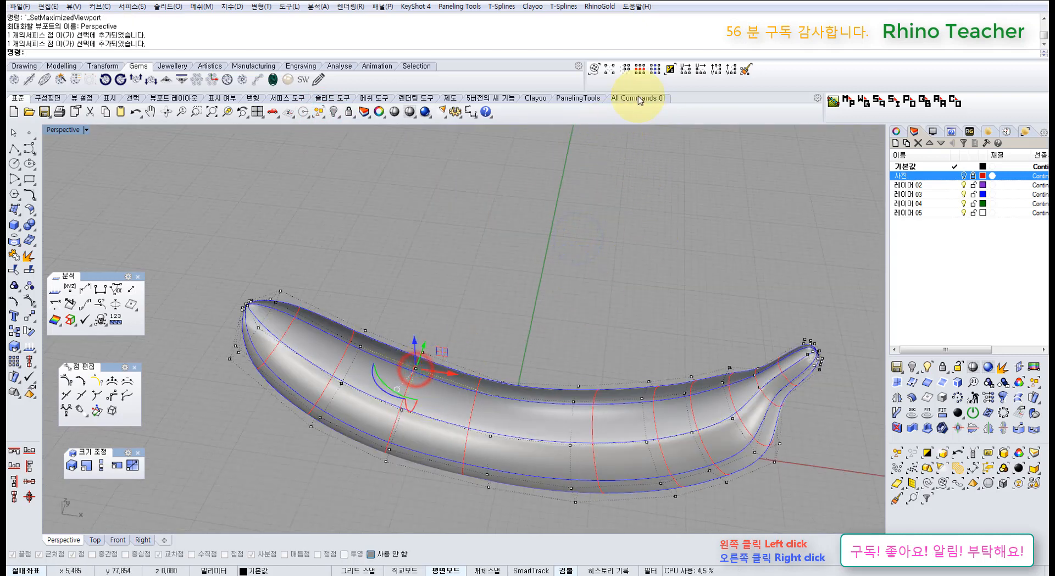
{"action": "left_click", "coordinate": [657, 75]}
{"action": "right_click_drag", "start_coordinate": [763, 323], "coordinate": [753, 293]}
{"action": "left_click_drag", "start_coordinate": [742, 278], "coordinate": [832, 328]}
{"action": "right_click_drag", "start_coordinate": [569, 344], "coordinate": [582, 316]}
{"action": "scroll", "coordinate": [582, 316], "scroll_direction": "up", "scroll_amount": 5}
{"action": "scroll", "coordinate": [593, 306], "scroll_direction": "up", "scroll_amount": 3}
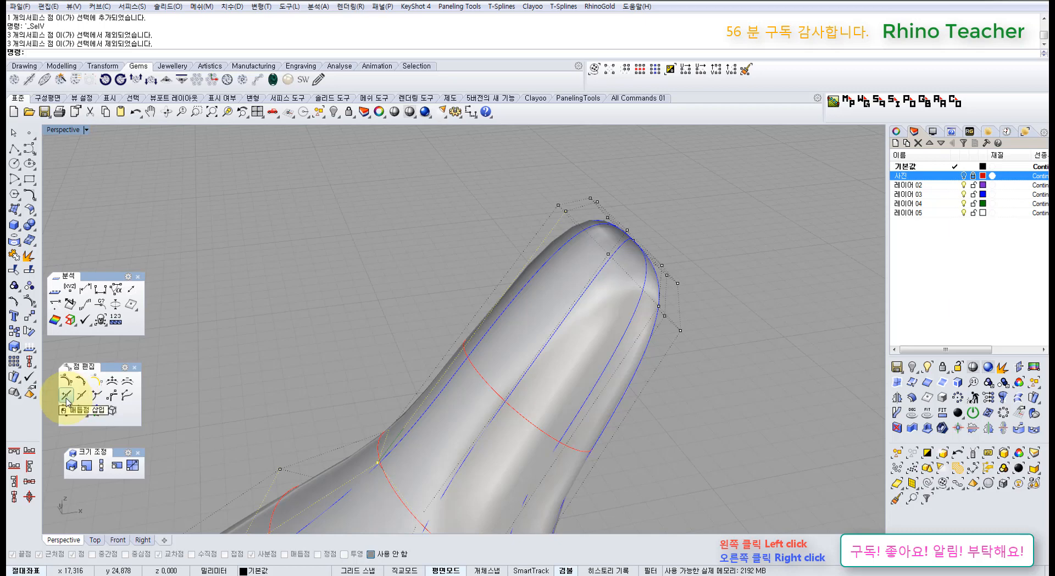
Add the control point nearest the banana's blunt end to the selected lengthwise upper-edge row
{"action": "scroll", "coordinate": [492, 367], "scroll_direction": "down", "scroll_amount": 5}
{"action": "right_click_drag", "start_coordinate": [471, 379], "coordinate": [626, 324], "text": "shift"}
{"action": "scroll", "coordinate": [613, 308], "scroll_direction": "down", "scroll_amount": 5}
{"action": "scroll", "coordinate": [604, 290], "scroll_direction": "up", "scroll_amount": 2}
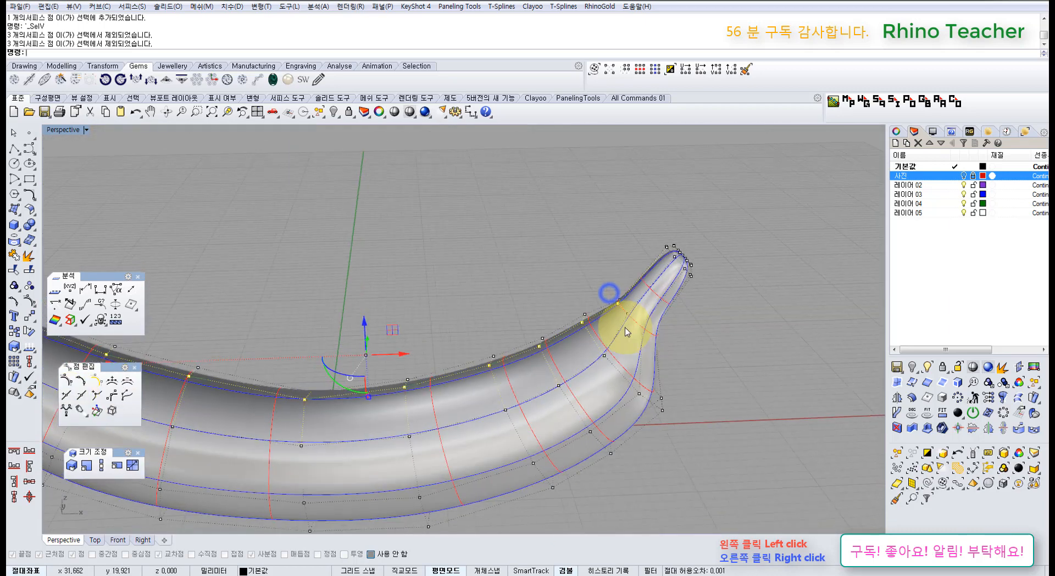
{"action": "scroll", "coordinate": [615, 321], "scroll_direction": "down", "scroll_amount": 5}
{"action": "right_click_drag", "start_coordinate": [459, 347], "coordinate": [497, 336]}
{"action": "right_click_drag", "start_coordinate": [467, 328], "coordinate": [410, 358]}
{"action": "scroll", "coordinate": [410, 358], "scroll_direction": "up", "scroll_amount": 3}
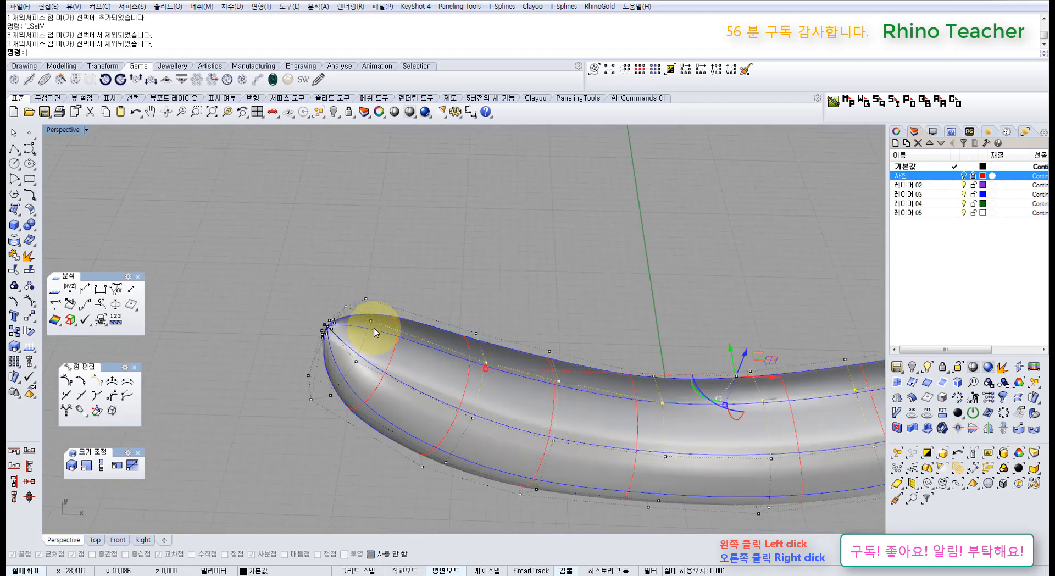
{"action": "right_click_drag", "start_coordinate": [473, 389], "coordinate": [479, 306]}
{"action": "right_click_drag", "start_coordinate": [652, 332], "coordinate": [510, 319], "text": "shift"}
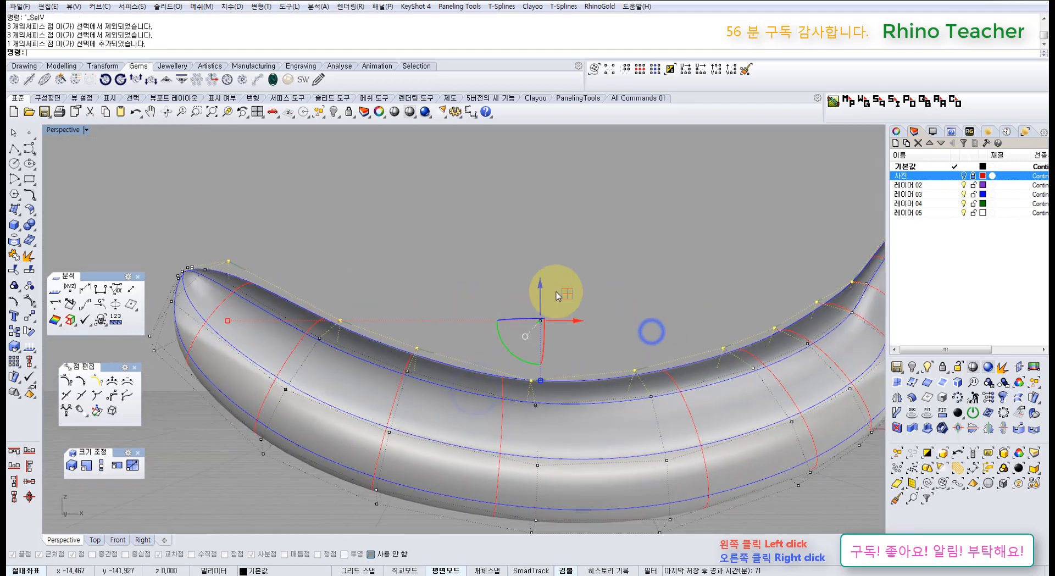
Try to shift the selected upper-edge row vertically in the Perspective view, and undo the move
{"action": "left_click", "coordinate": [539, 281]}
{"action": "right_click_drag", "start_coordinate": [632, 284], "coordinate": [541, 275]}
{"action": "key", "text": "ctrl+z"}
{"action": "scroll", "coordinate": [566, 325], "scroll_direction": "down", "scroll_amount": 5}
{"action": "scroll", "coordinate": [566, 379], "scroll_direction": "up", "scroll_amount": 5}
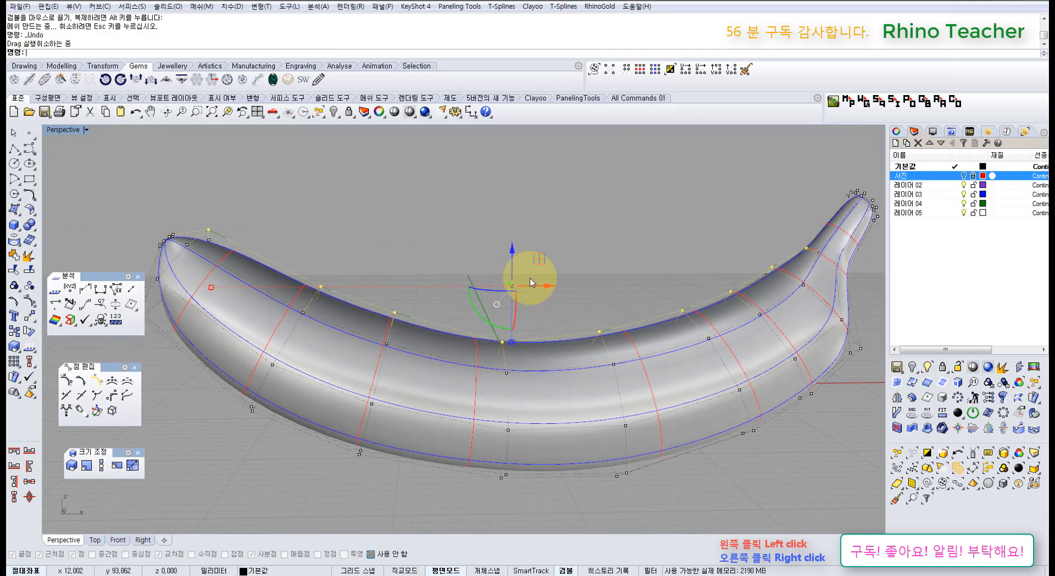
Try lowering the selected upper-edge row slightly in the Front view, check the shape in Perspective, and undo the move
{"action": "key", "text": "ctrl+F2"}
{"action": "scroll", "coordinate": [483, 286], "scroll_direction": "up", "scroll_amount": 3}
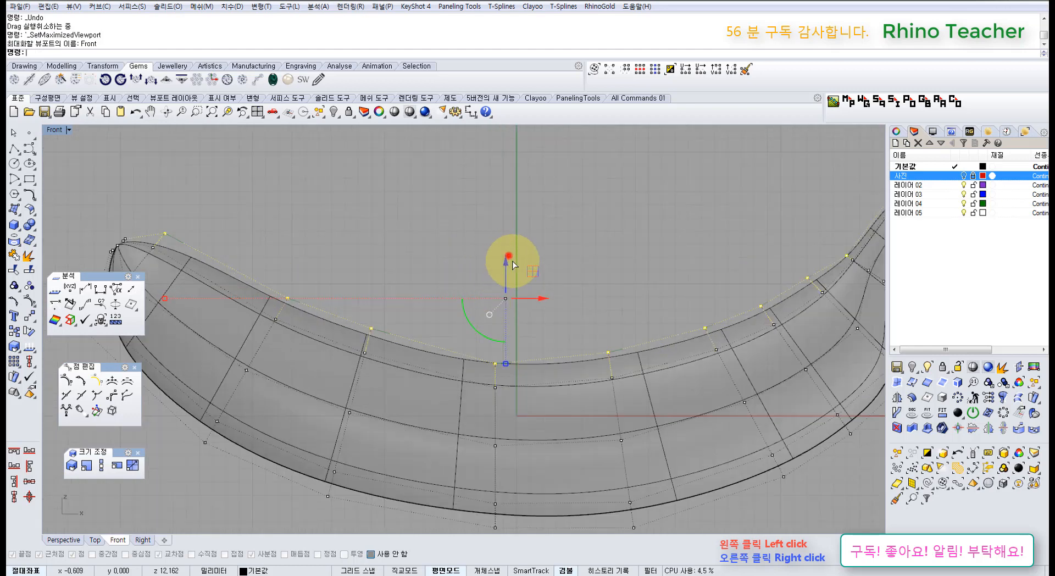
{"action": "left_click_drag", "start_coordinate": [513, 263], "coordinate": [520, 276]}
{"action": "right_click_drag", "start_coordinate": [255, 301], "coordinate": [360, 334]}
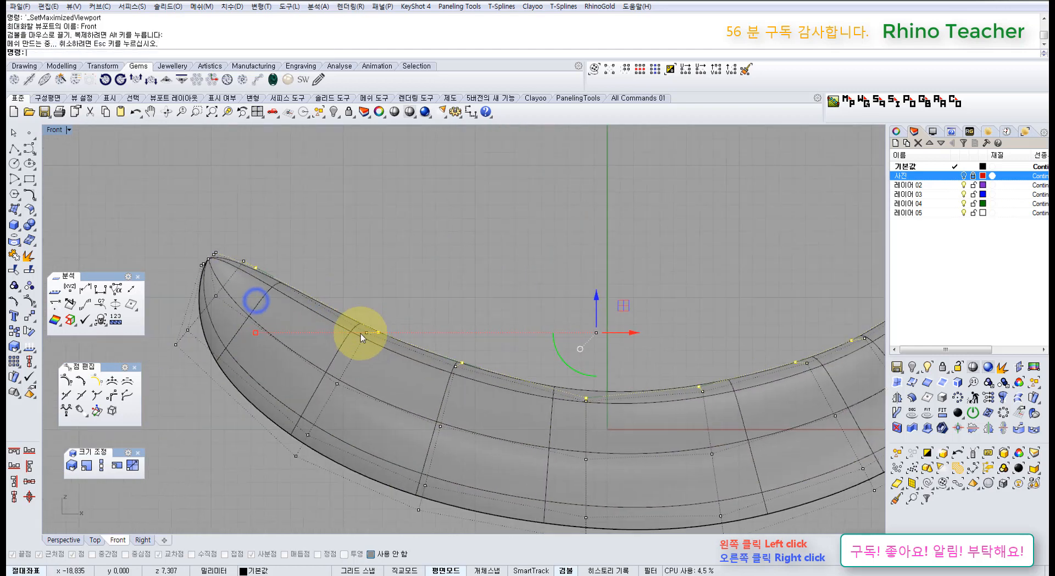
{"action": "scroll", "coordinate": [363, 333], "scroll_direction": "up", "scroll_amount": 5}
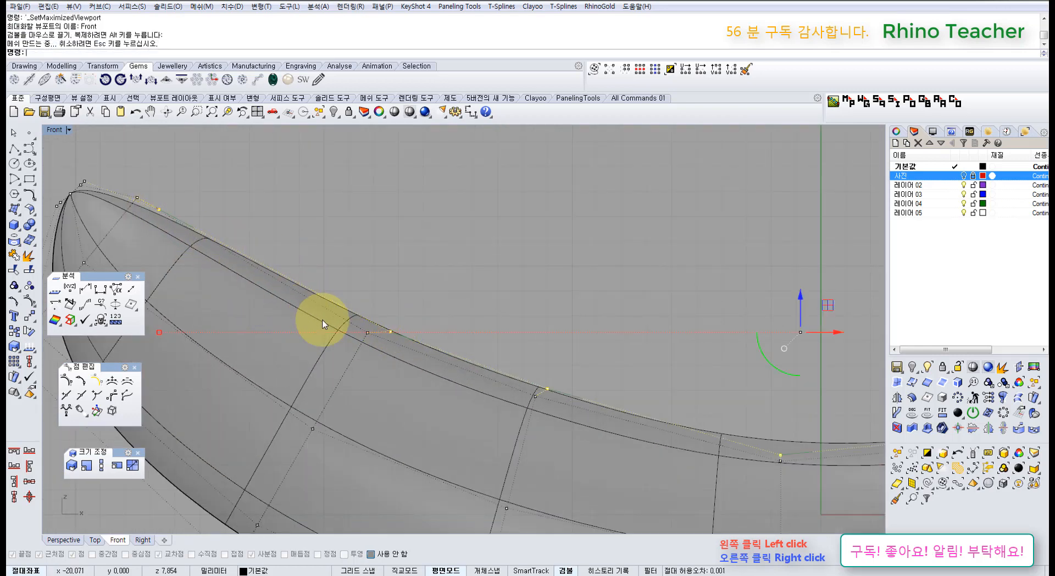
{"action": "key", "text": "ctrl+F4"}
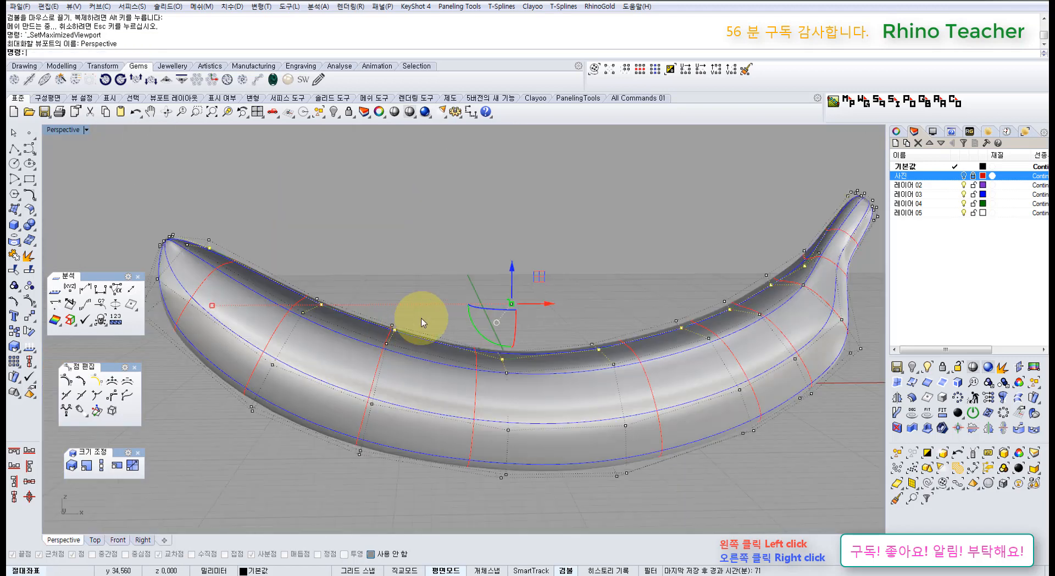
{"action": "key", "text": "ctrl+z"}
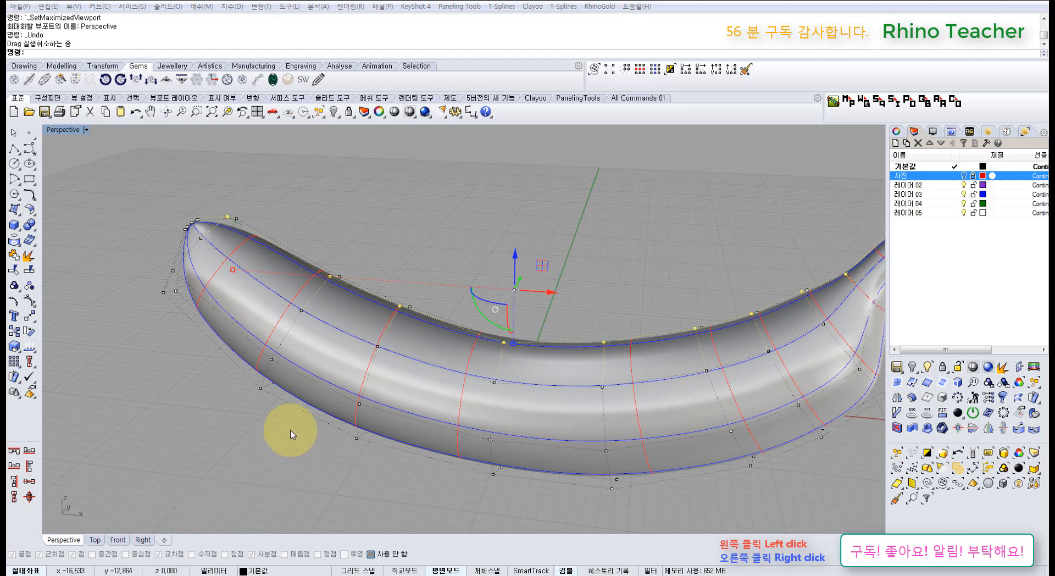
Examine the banana's body and outline in the Perspective, Top and Front views for uneven areas
{"action": "right_click_drag", "start_coordinate": [290, 434], "coordinate": [405, 372]}
{"action": "scroll", "coordinate": [495, 324], "scroll_direction": "up", "scroll_amount": 5}
{"action": "right_click_drag", "start_coordinate": [495, 320], "coordinate": [471, 321]}
{"action": "scroll", "coordinate": [468, 331], "scroll_direction": "down", "scroll_amount": 5}
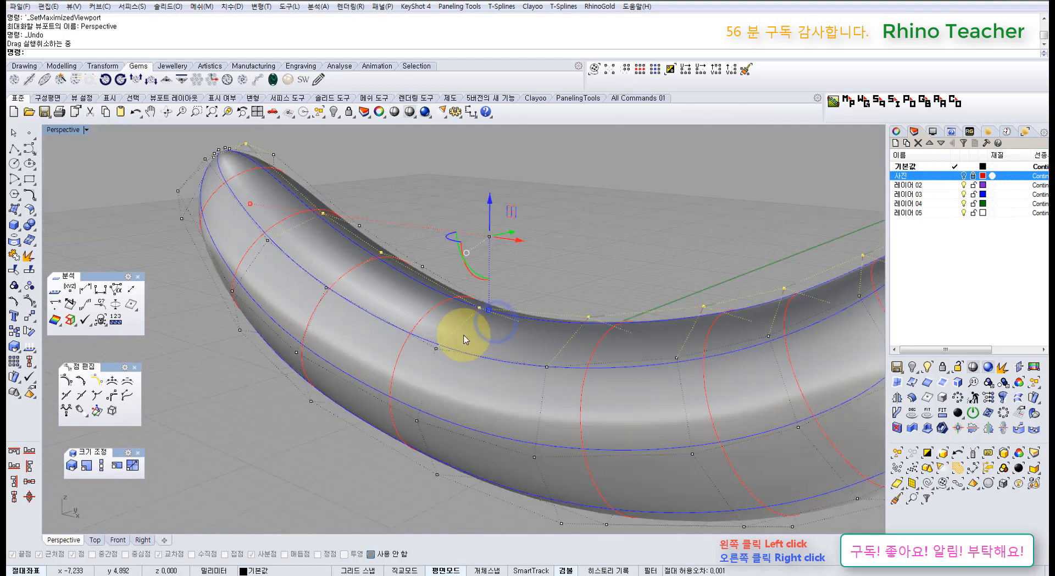
{"action": "right_click_drag", "start_coordinate": [416, 352], "coordinate": [370, 405]}
{"action": "right_click_drag", "start_coordinate": [478, 406], "coordinate": [491, 381]}
{"action": "key", "text": "ctrl+F1"}
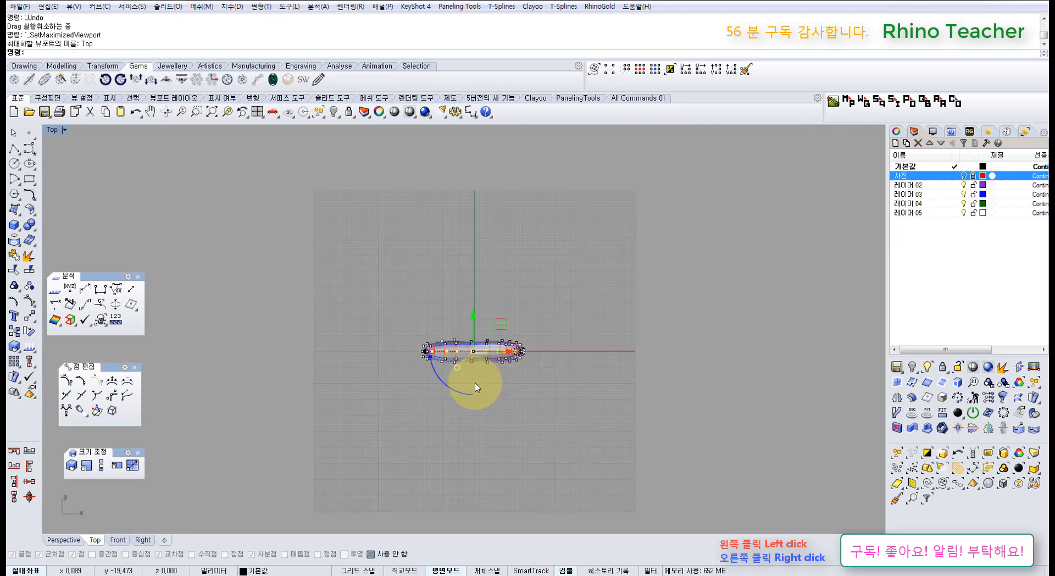
{"action": "key", "text": "ctrl+F2"}
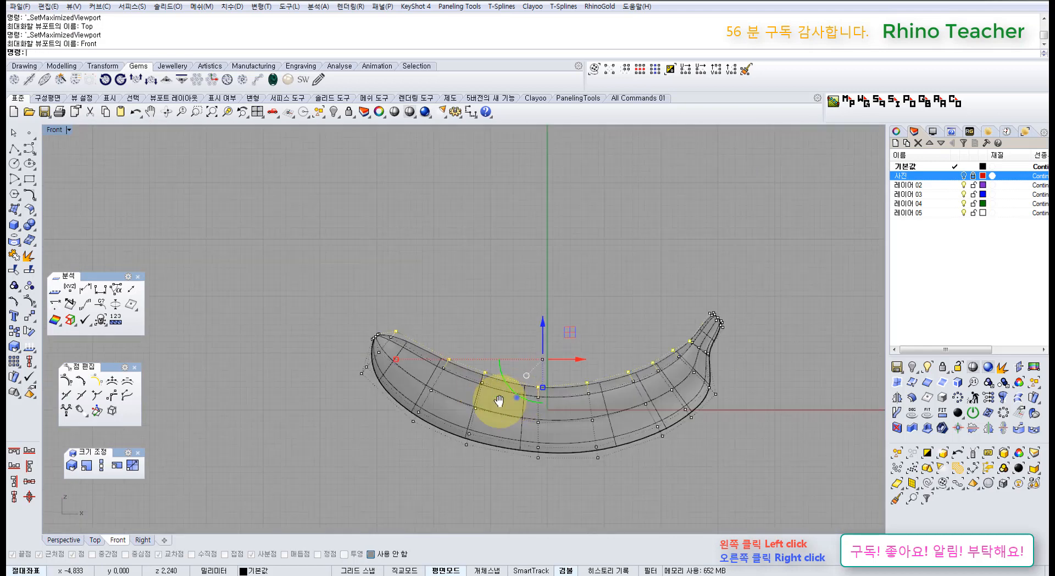
{"action": "key", "text": "ctrl+F1"}
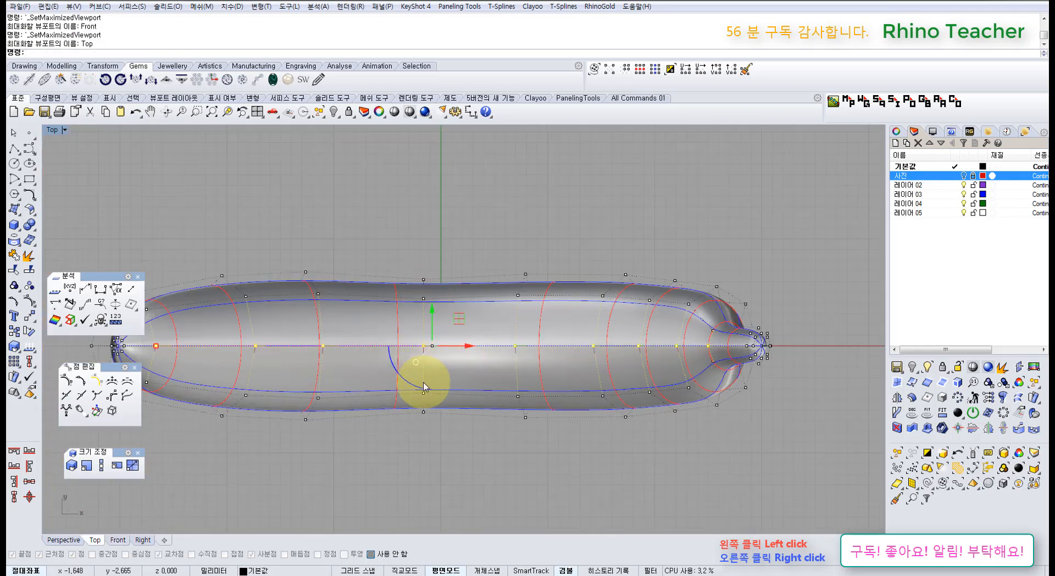
{"action": "key", "text": "ctrl+F2"}
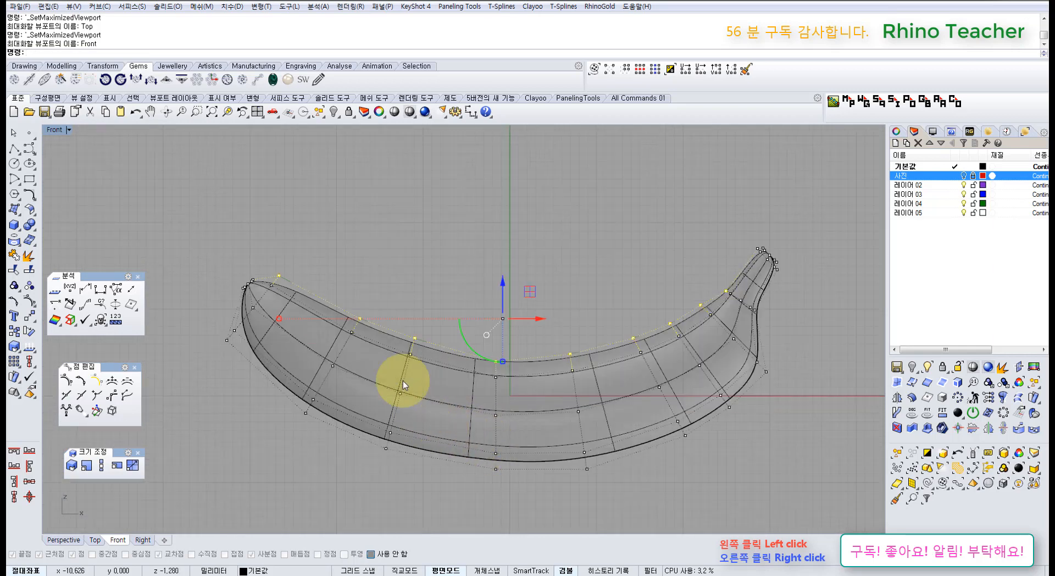
In the Front view, scale the crosswise row left of the middle by about 0.98 about its upper-edge point and nudge it slightly downward
{"action": "left_click_drag", "start_coordinate": [377, 306], "coordinate": [437, 463]}
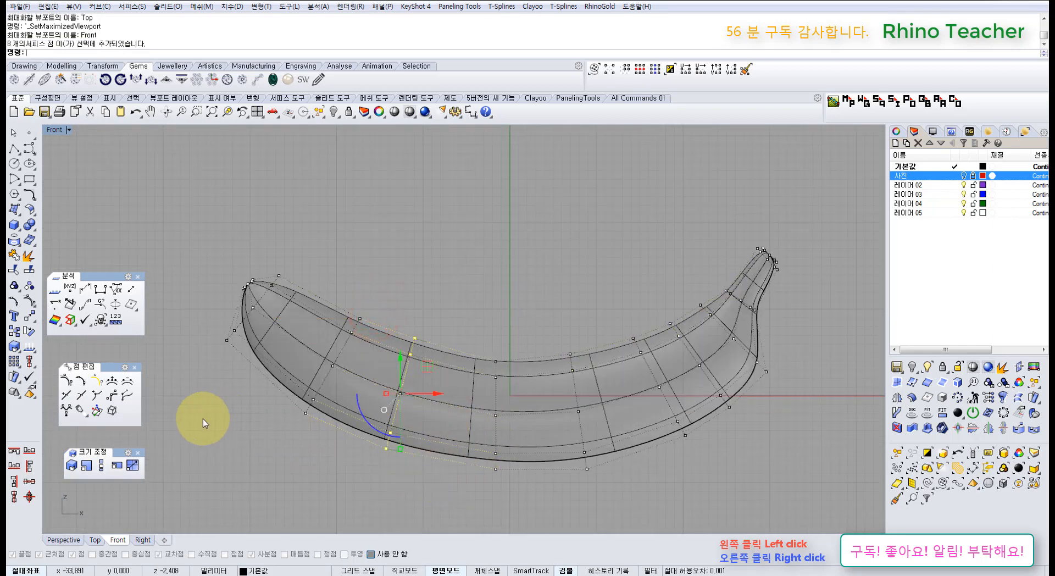
{"action": "left_click", "coordinate": [69, 466]}
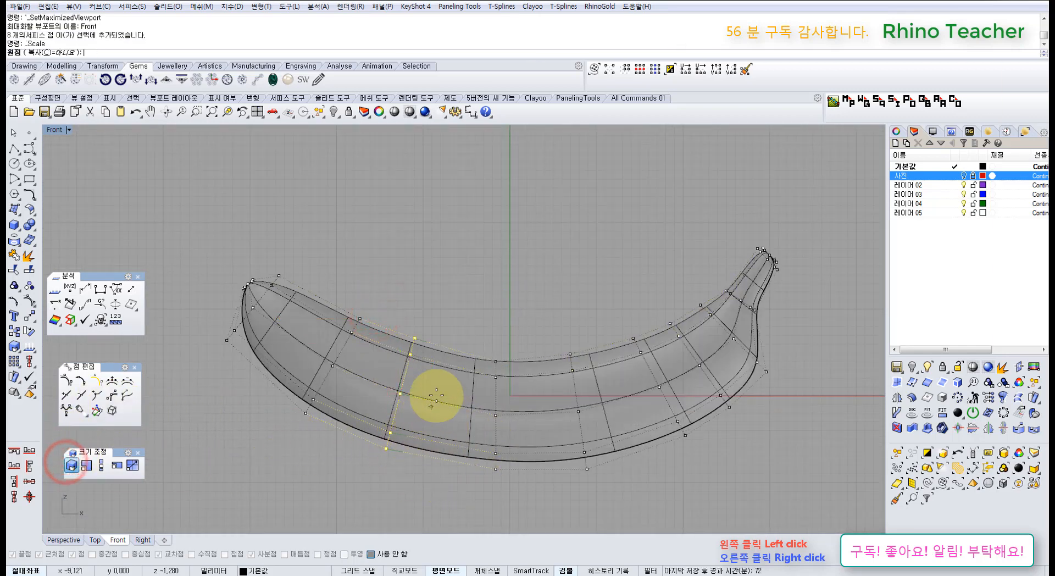
{"action": "left_click", "coordinate": [408, 337]}
{"action": "left_click", "coordinate": [349, 484]}
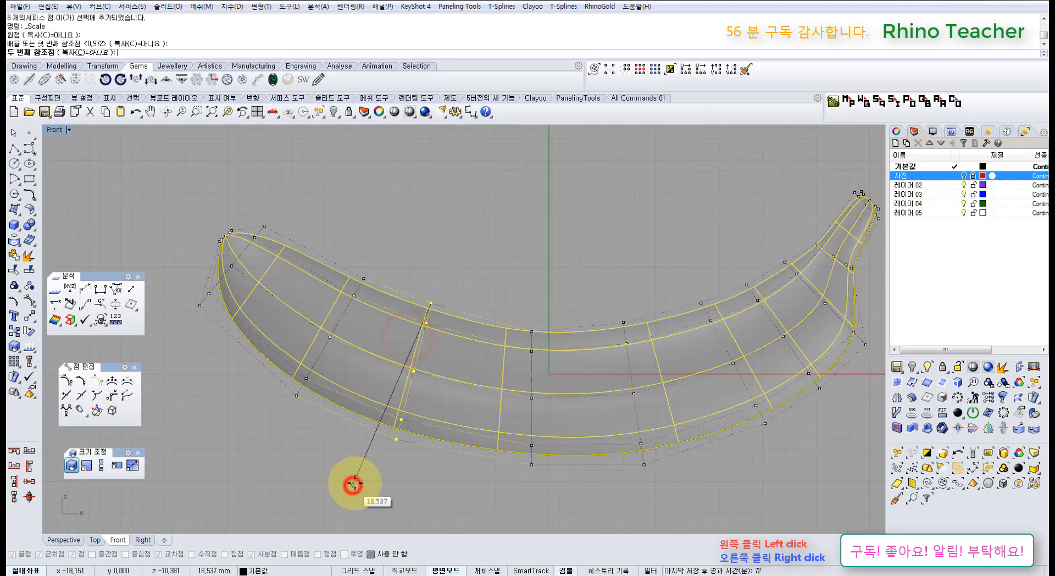
{"action": "left_click", "coordinate": [352, 482]}
{"action": "scroll", "coordinate": [387, 414], "scroll_direction": "up", "scroll_amount": 3}
{"action": "left_click_drag", "start_coordinate": [435, 359], "coordinate": [435, 355]}
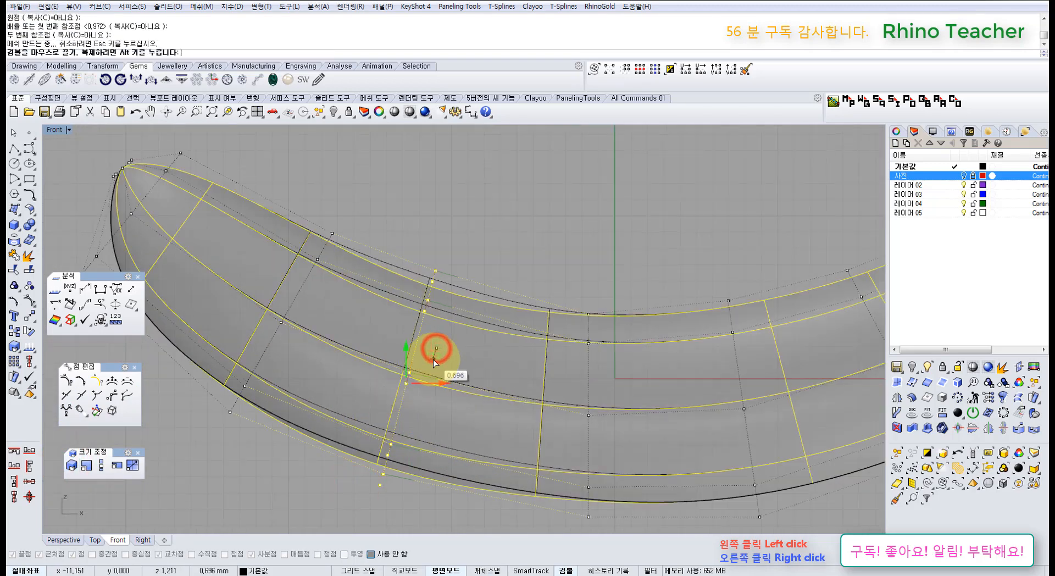
{"action": "scroll", "coordinate": [577, 346], "scroll_direction": "down", "scroll_amount": 3}
Scale the crosswise control-point row at the banana's middle slightly about its upper-edge point
{"action": "left_click_drag", "start_coordinate": [555, 286], "coordinate": [623, 457]}
{"action": "scroll", "coordinate": [621, 447], "scroll_direction": "down", "scroll_amount": 6}
{"action": "right_click_drag", "start_coordinate": [591, 420], "coordinate": [539, 358]}
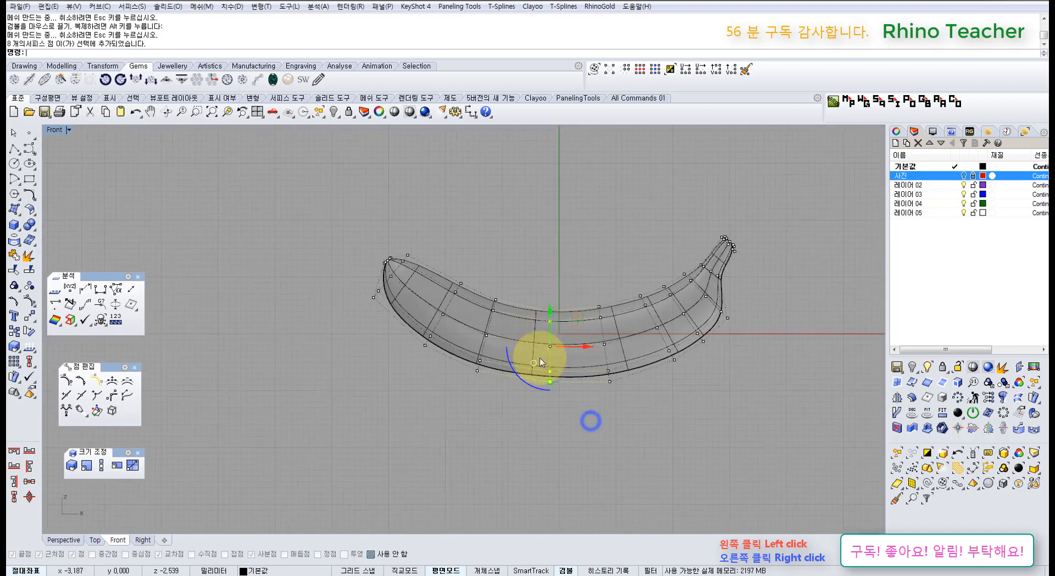
{"action": "scroll", "coordinate": [547, 376], "scroll_direction": "up", "scroll_amount": 4}
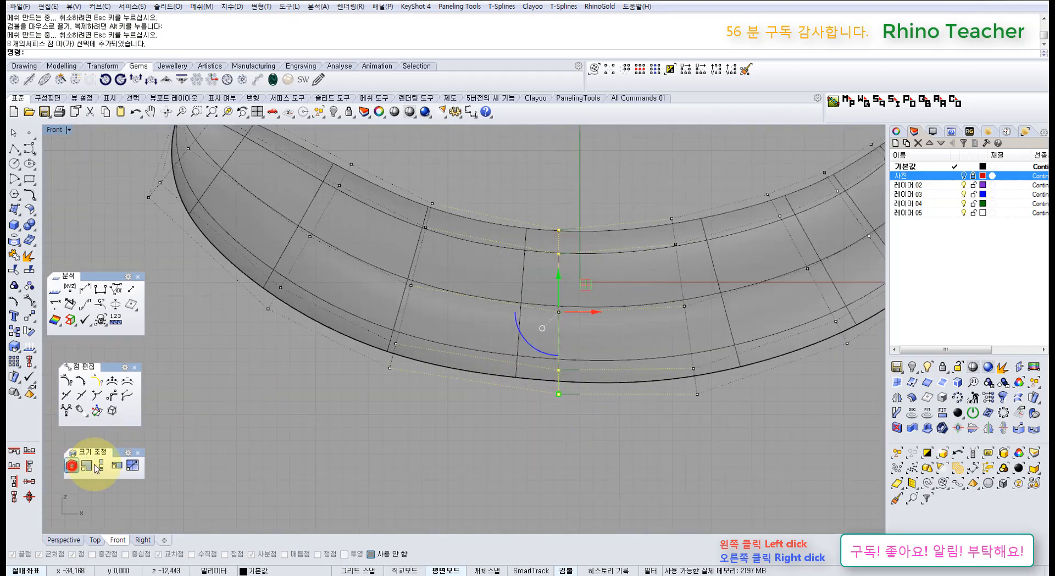
{"action": "left_click", "coordinate": [72, 466]}
{"action": "left_click", "coordinate": [557, 231]}
{"action": "left_click", "coordinate": [494, 440]}
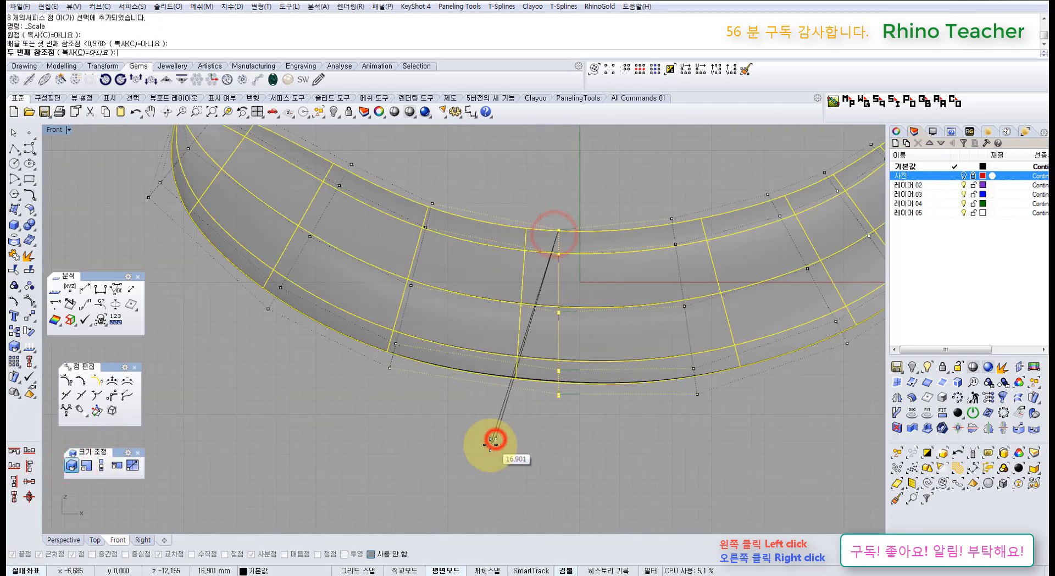
{"action": "left_click", "coordinate": [493, 442]}
In the Top view, select two crosswise control-point rows on the blunt-end half and scale them slightly narrower across the banana's width
{"action": "key", "text": "ctrl+F1"}
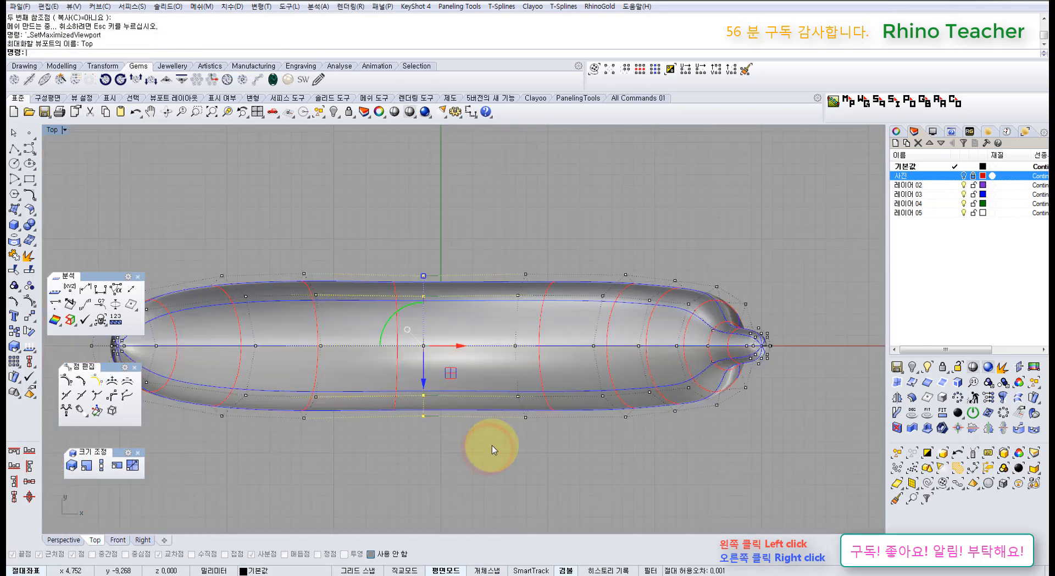
{"action": "left_click", "coordinate": [427, 477]}
{"action": "right_click_drag", "start_coordinate": [339, 443], "coordinate": [434, 446]}
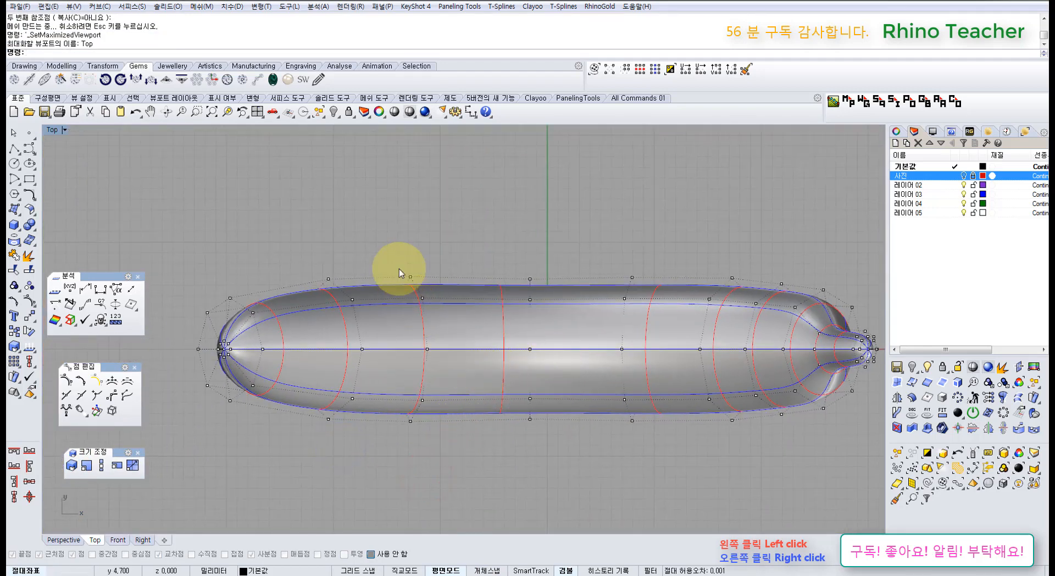
{"action": "left_click_drag", "start_coordinate": [443, 440], "coordinate": [446, 443]}
{"action": "scroll", "coordinate": [399, 388], "scroll_direction": "up", "scroll_amount": 4}
{"action": "scroll", "coordinate": [542, 367], "scroll_direction": "down", "scroll_amount": 6}
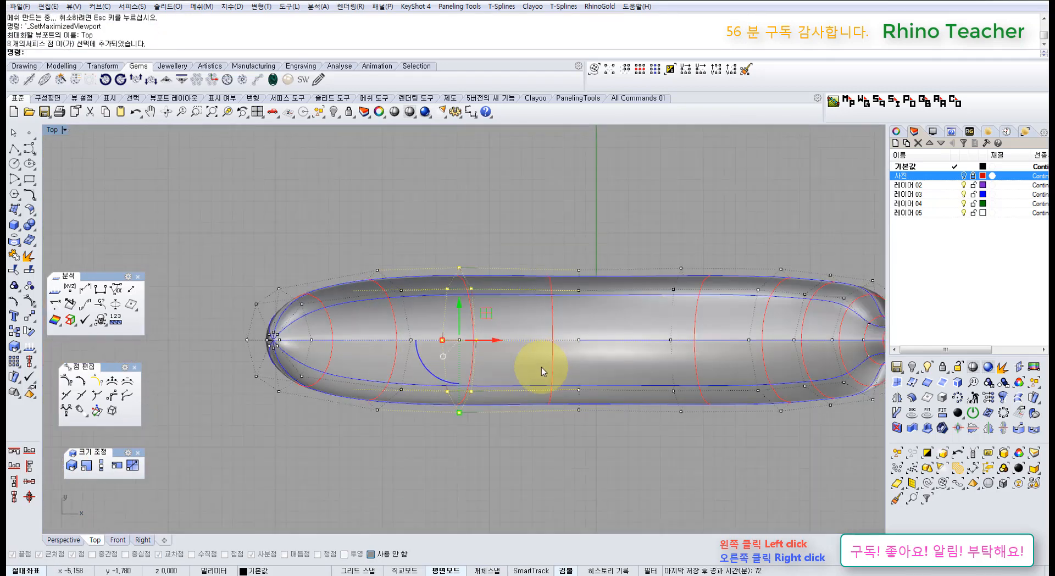
{"action": "right_click_drag", "start_coordinate": [524, 369], "coordinate": [527, 331]}
{"action": "left_click_drag", "start_coordinate": [370, 228], "coordinate": [450, 377]}
{"action": "scroll", "coordinate": [443, 392], "scroll_direction": "up", "scroll_amount": 4}
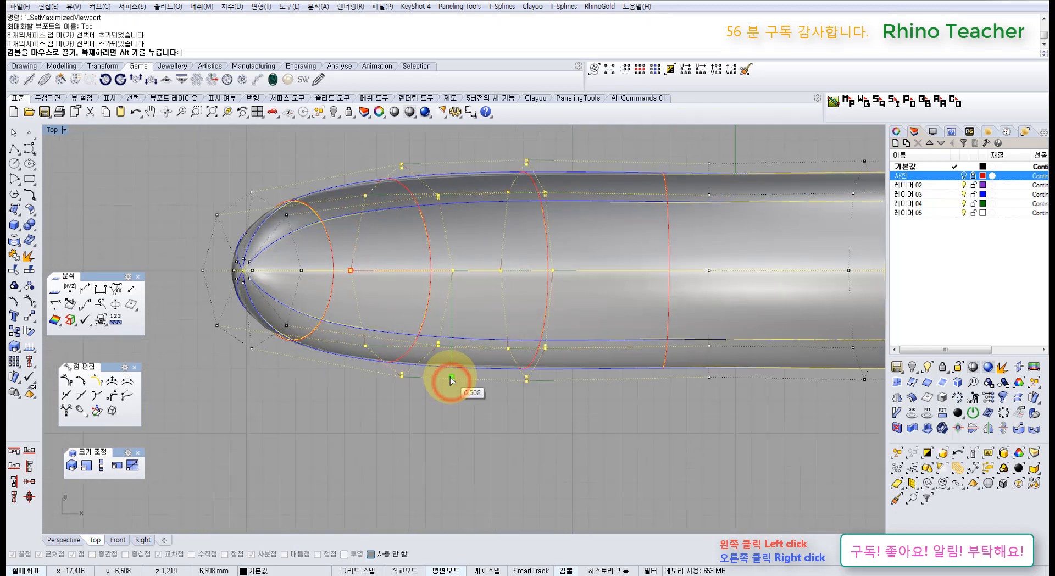
{"action": "left_click", "coordinate": [541, 432]}
{"action": "scroll", "coordinate": [541, 431], "scroll_direction": "down", "scroll_amount": 4}
{"action": "right_click_drag", "start_coordinate": [793, 393], "coordinate": [649, 412]}
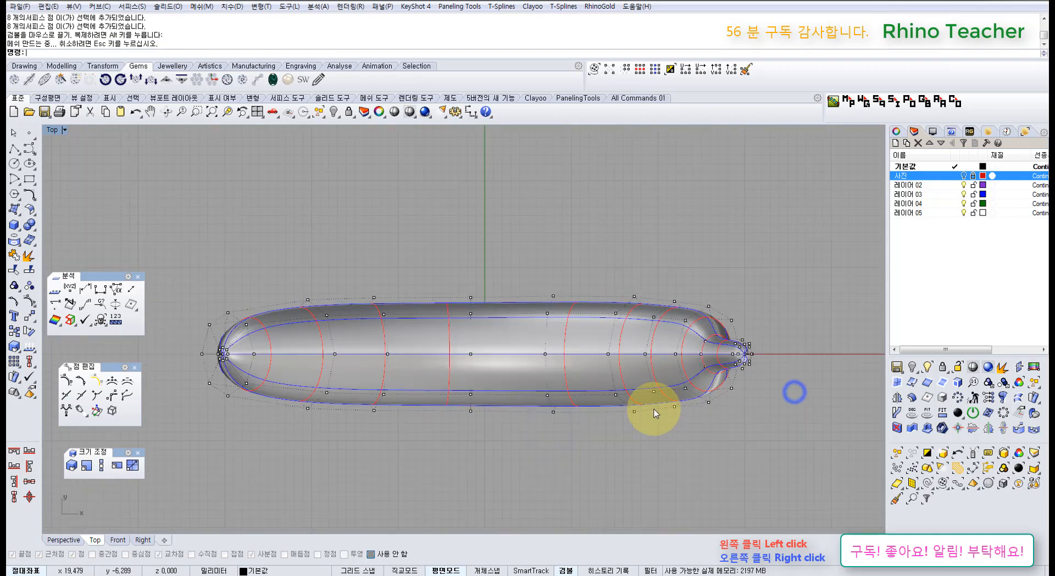
In the Front view, draw a polyline running vertically down to the banana's upper edge with a short diagonal arrowhead stroke
{"action": "key", "text": "ctrl+F2"}
{"action": "right_click_drag", "start_coordinate": [507, 396], "coordinate": [489, 399]}
{"action": "scroll", "coordinate": [481, 324], "scroll_direction": "down", "scroll_amount": 6}
{"action": "right_click_drag", "start_coordinate": [478, 315], "coordinate": [473, 377]}
{"action": "left_click", "coordinate": [19, 154]}
{"action": "scroll", "coordinate": [322, 251], "scroll_direction": "up", "scroll_amount": 3}
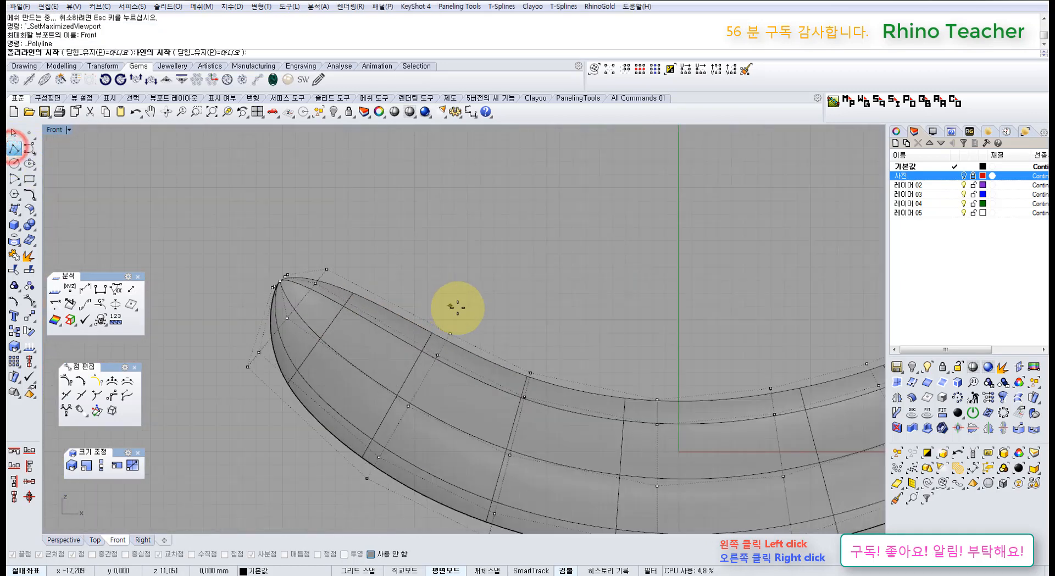
{"action": "right_click_drag", "start_coordinate": [464, 294], "coordinate": [376, 224]}
{"action": "left_click", "coordinate": [455, 231]}
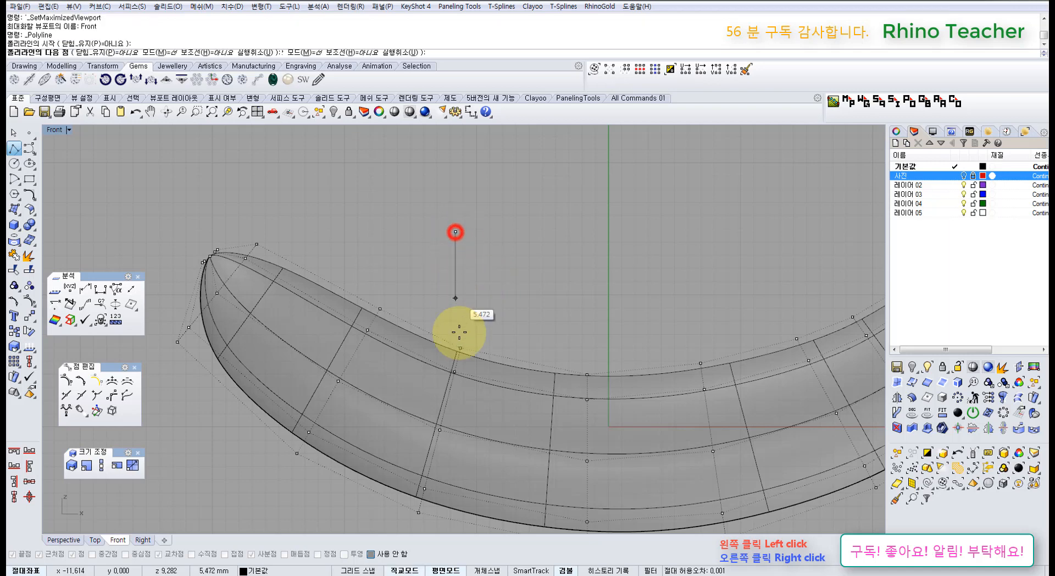
{"action": "left_click", "coordinate": [456, 345]}
{"action": "left_click", "coordinate": [434, 319]}
{"action": "right_click", "coordinate": [433, 319]}
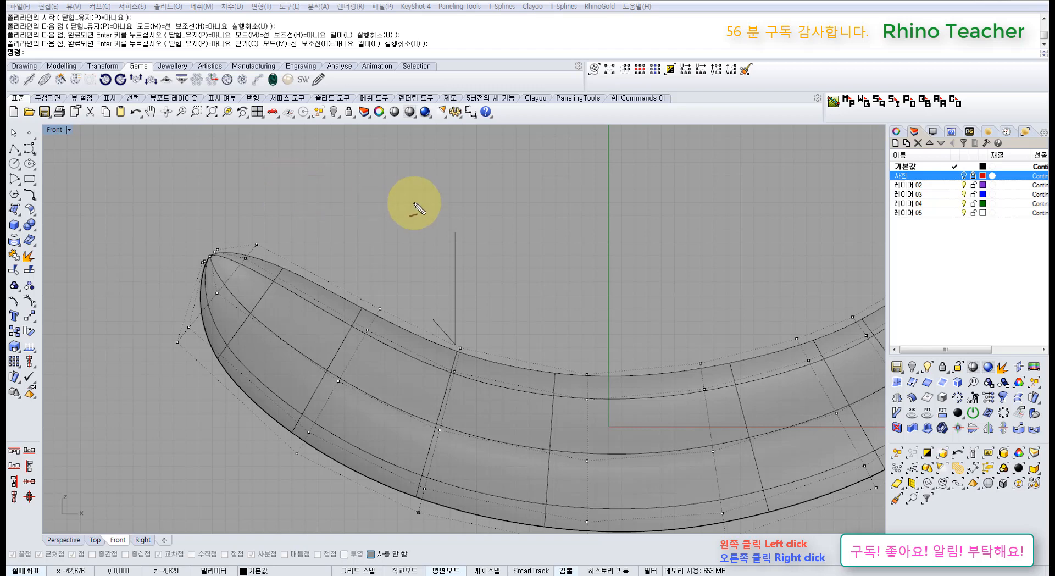
{"action": "mouse_move", "coordinate": [323, 196]}
{"action": "left_mouse_down"}
{"action": "mouse_move", "coordinate": [301, 259]}
{"action": "mouse_move", "coordinate": [321, 250]}
{"action": "left_mouse_up"}
{"action": "mouse_move", "coordinate": [382, 202]}
{"action": "left_mouse_down"}
{"action": "mouse_move", "coordinate": [374, 293]}
{"action": "mouse_move", "coordinate": [386, 276]}
{"action": "left_mouse_up"}
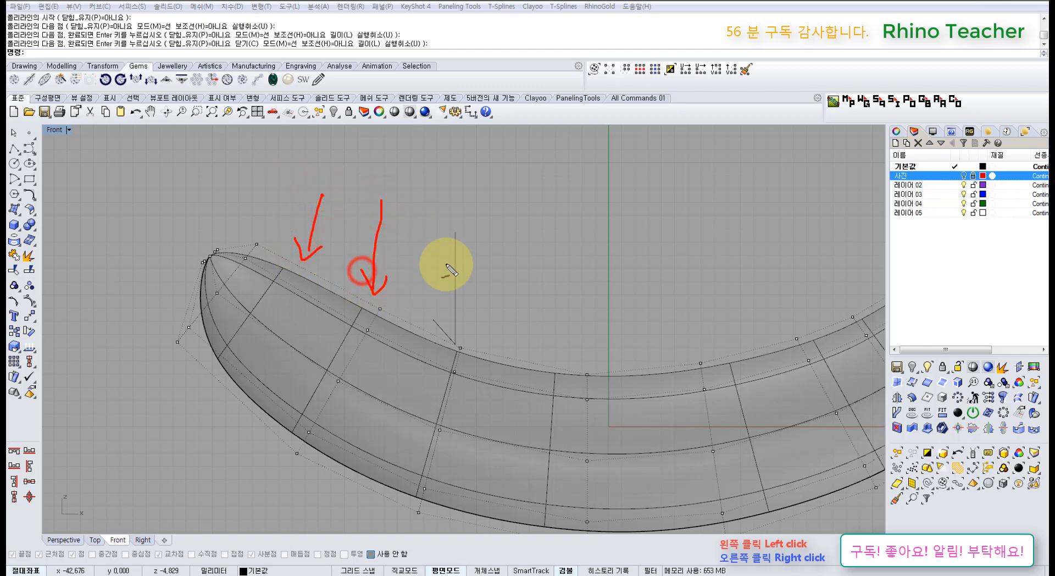
{"action": "mouse_move", "coordinate": [482, 231]}
{"action": "left_mouse_down"}
{"action": "mouse_move", "coordinate": [483, 303]}
{"action": "mouse_move", "coordinate": [498, 289]}
{"action": "left_mouse_up"}
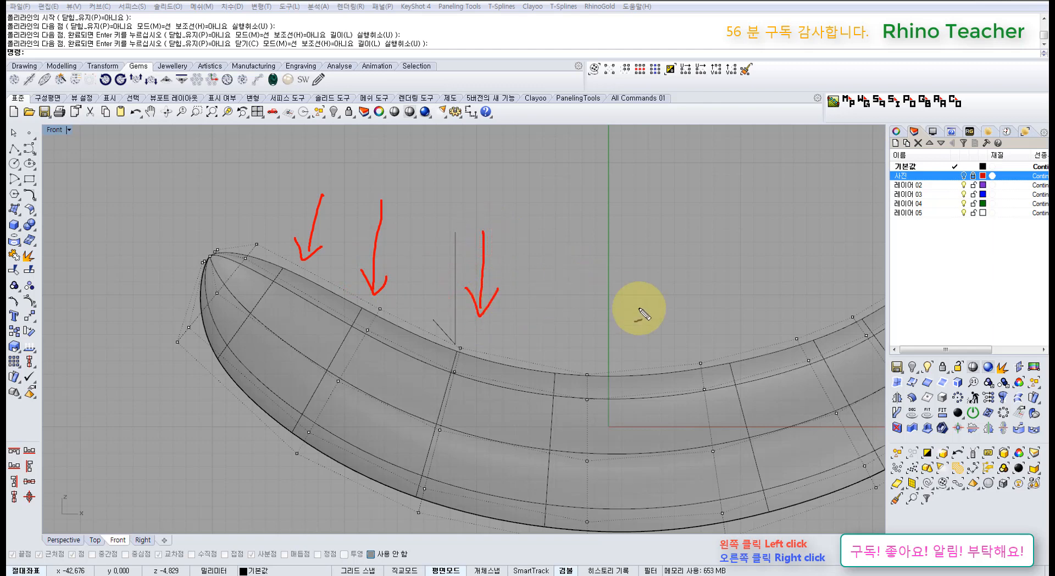
{"action": "right_click", "coordinate": [705, 282]}
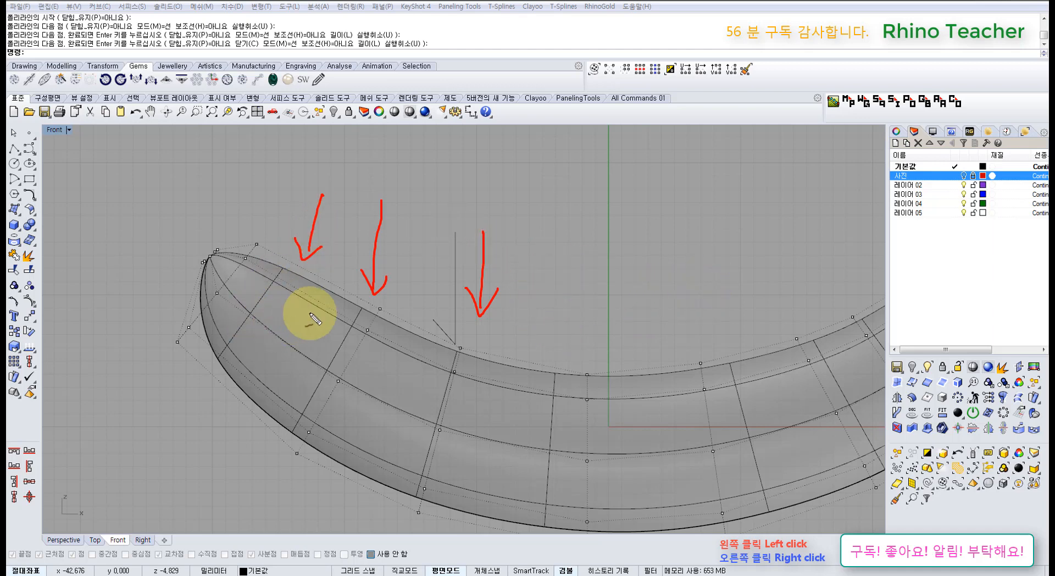
{"action": "left_click_drag", "start_coordinate": [411, 276], "coordinate": [417, 261]}
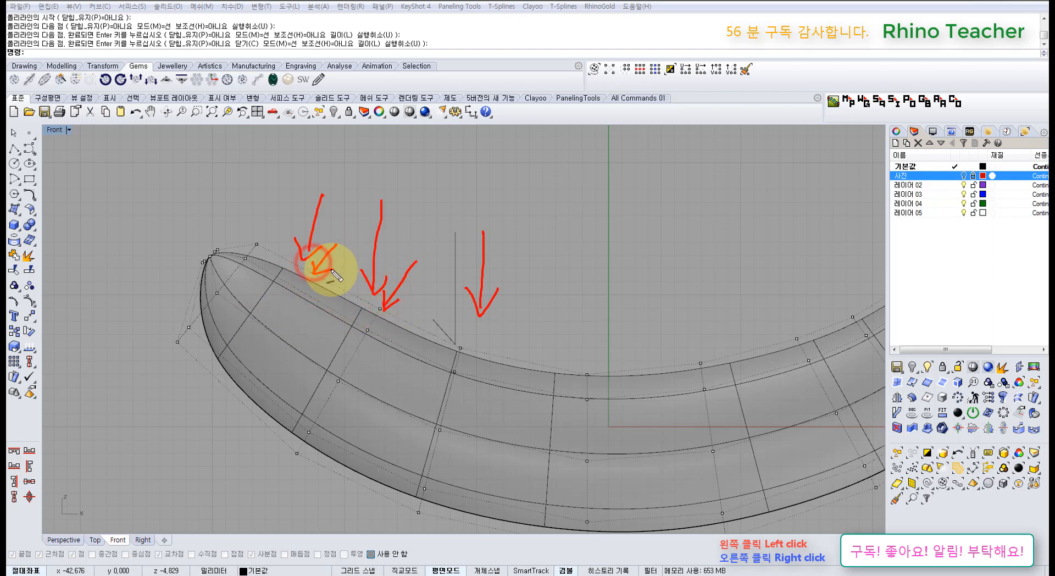
{"action": "left_click_drag", "start_coordinate": [332, 270], "coordinate": [332, 270]}
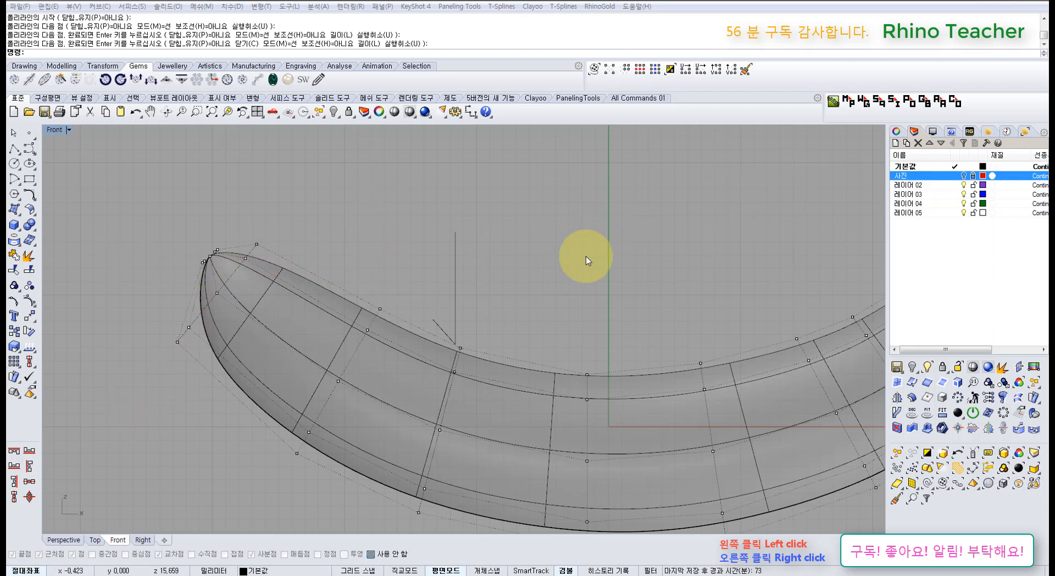
Rotate the arrow polyline by about -30 degrees, move it to the neighbouring upper-edge control point, and delete it
{"action": "left_click", "coordinate": [478, 301]}
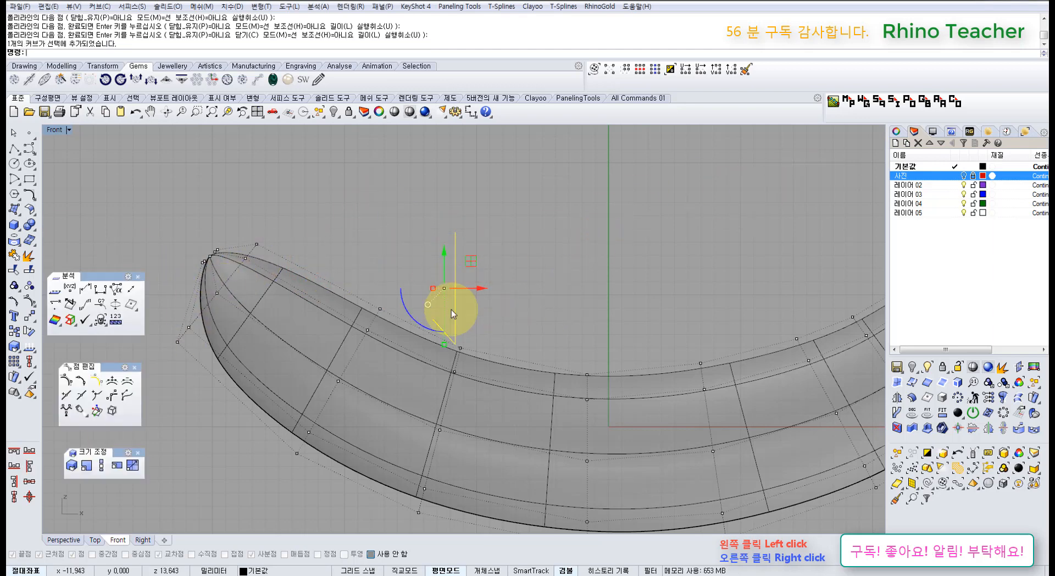
{"action": "left_click_drag", "start_coordinate": [423, 329], "coordinate": [389, 318]}
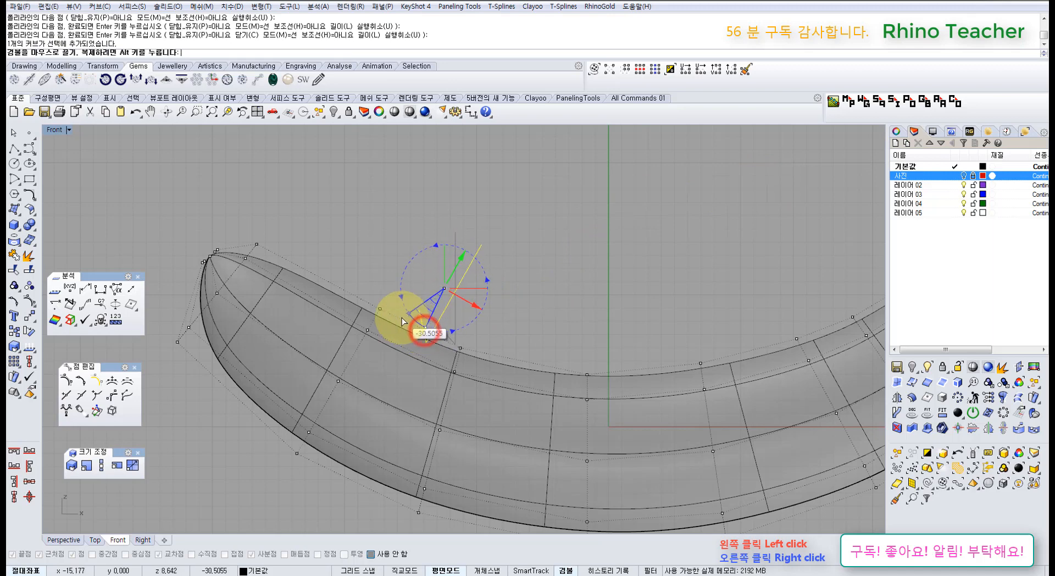
{"action": "left_click_drag", "start_coordinate": [477, 279], "coordinate": [431, 242]}
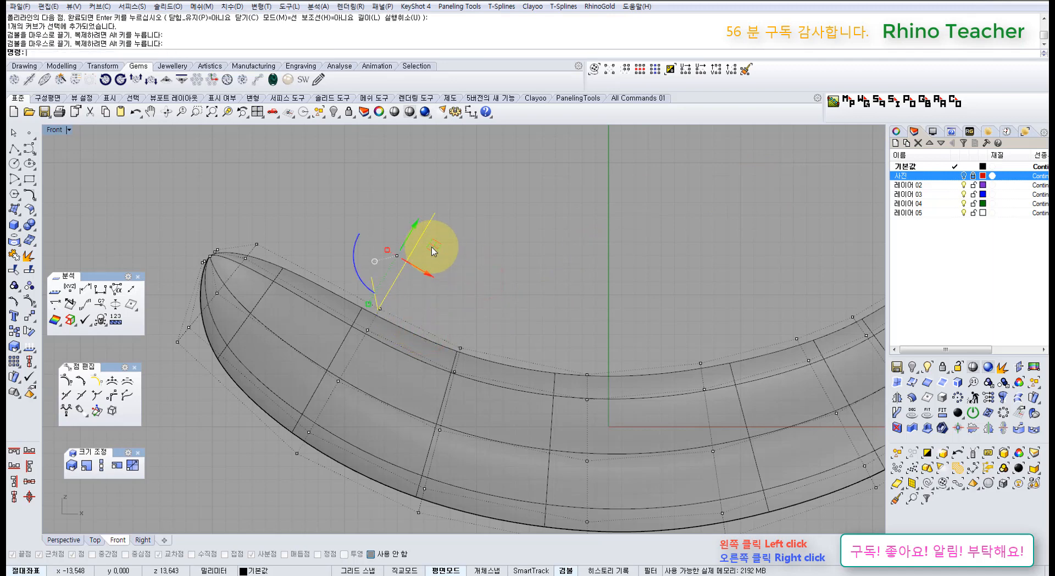
{"action": "right_click_drag", "start_coordinate": [565, 285], "coordinate": [516, 293]}
{"action": "key", "text": "Delete"}
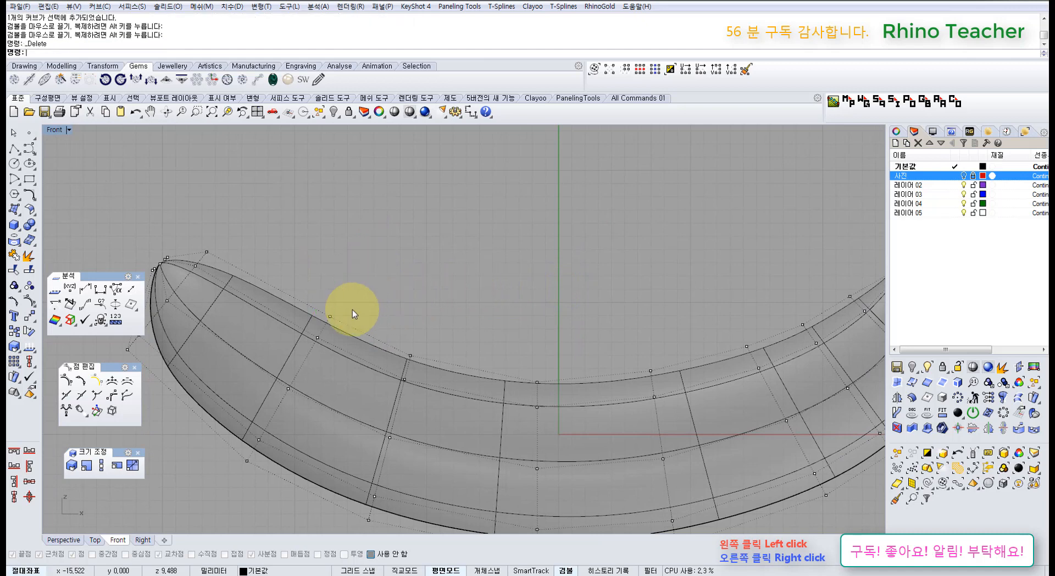
Select the lengthwise V row of control points along the banana's inner edge, excluding the points clustered at both tips
{"action": "left_click", "coordinate": [329, 305]}
{"action": "left_click", "coordinate": [206, 245], "text": "shift"}
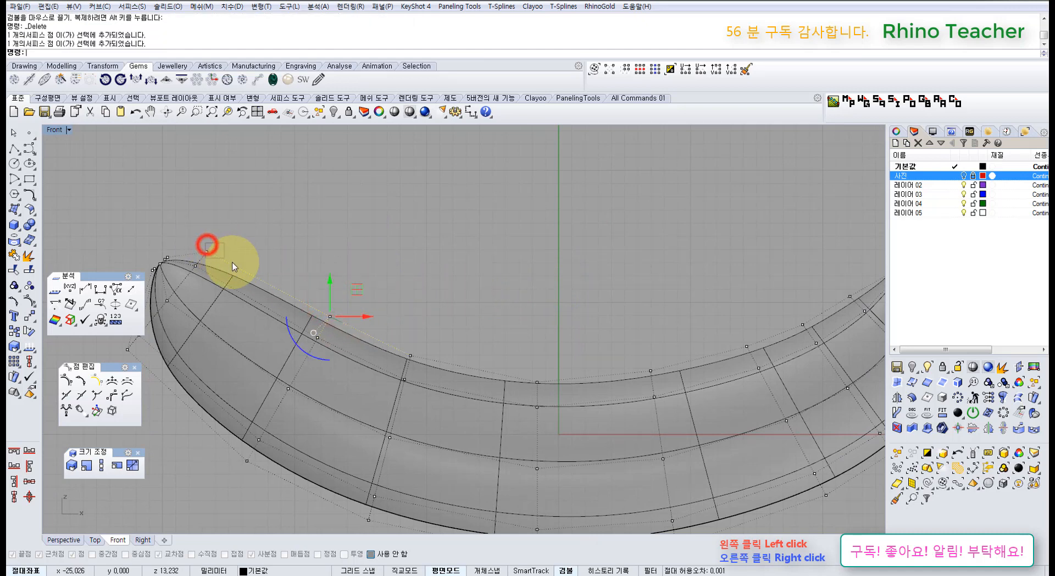
{"action": "key", "text": "ctrl+F4"}
{"action": "right_click_drag", "start_coordinate": [548, 281], "coordinate": [574, 307]}
{"action": "left_click", "coordinate": [655, 72]}
{"action": "scroll", "coordinate": [262, 269], "scroll_direction": "up", "scroll_amount": 6}
{"action": "left_click_drag", "start_coordinate": [161, 251], "coordinate": [217, 315]}
{"action": "right_click_drag", "start_coordinate": [219, 318], "coordinate": [648, 299]}
{"action": "left_click_drag", "start_coordinate": [709, 263], "coordinate": [823, 396]}
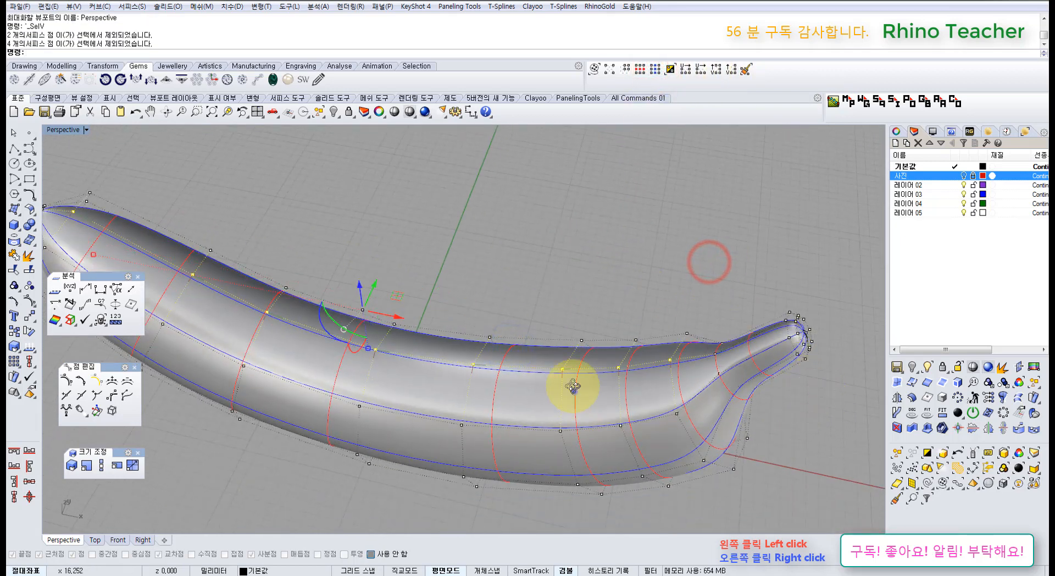
{"action": "right_click_drag", "start_coordinate": [571, 388], "coordinate": [475, 322]}
{"action": "right_click_drag", "start_coordinate": [390, 338], "coordinate": [212, 394]}
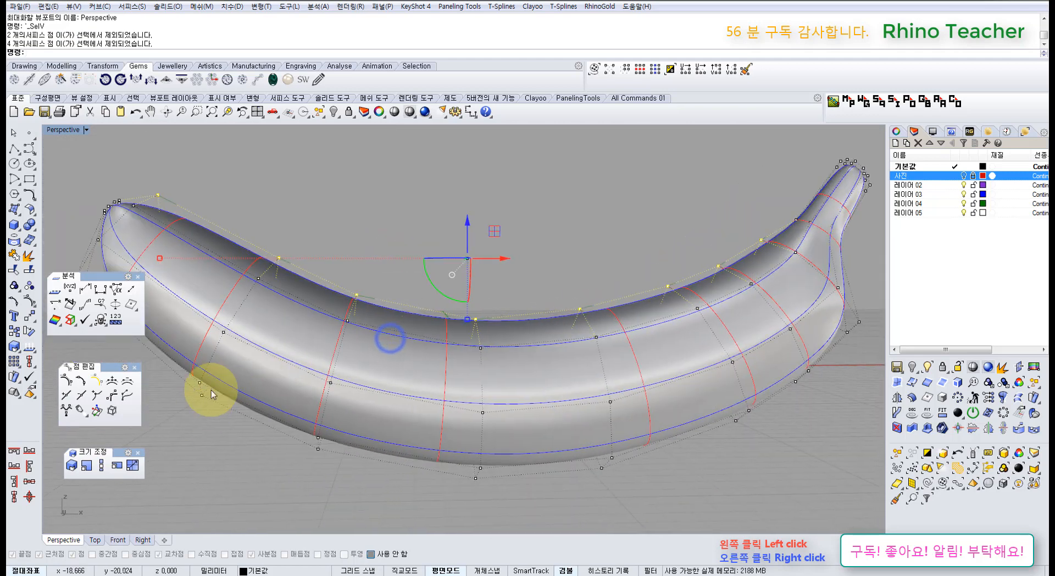
Use MoveUVN at scale 1.0 to shift the selected inner-edge row slightly along the surface normal, checking it in the Front view
{"action": "left_click", "coordinate": [97, 410]}
{"action": "left_click_drag", "start_coordinate": [240, 251], "coordinate": [245, 294]}
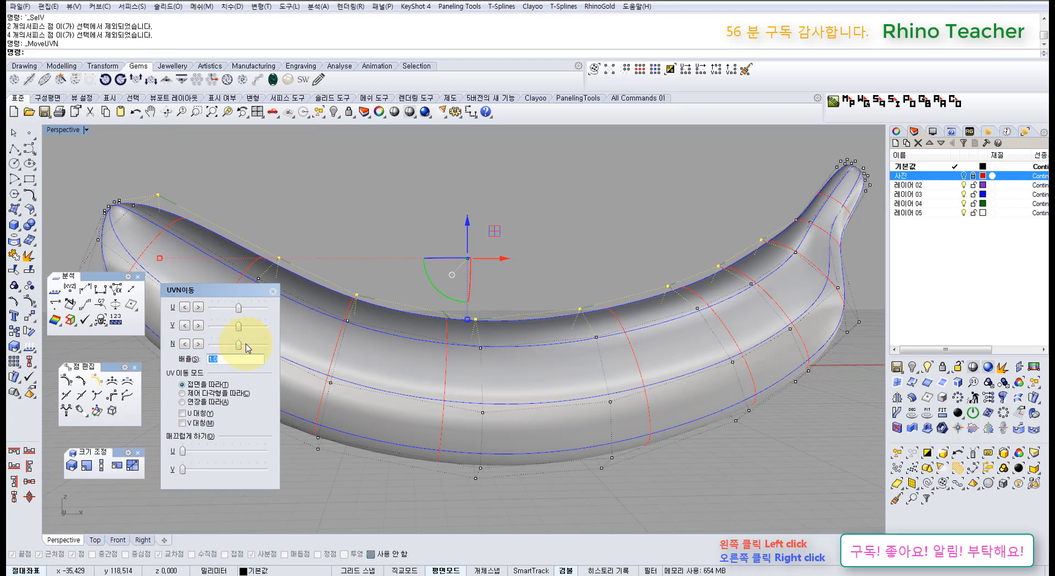
{"action": "left_click_drag", "start_coordinate": [241, 349], "coordinate": [245, 351]}
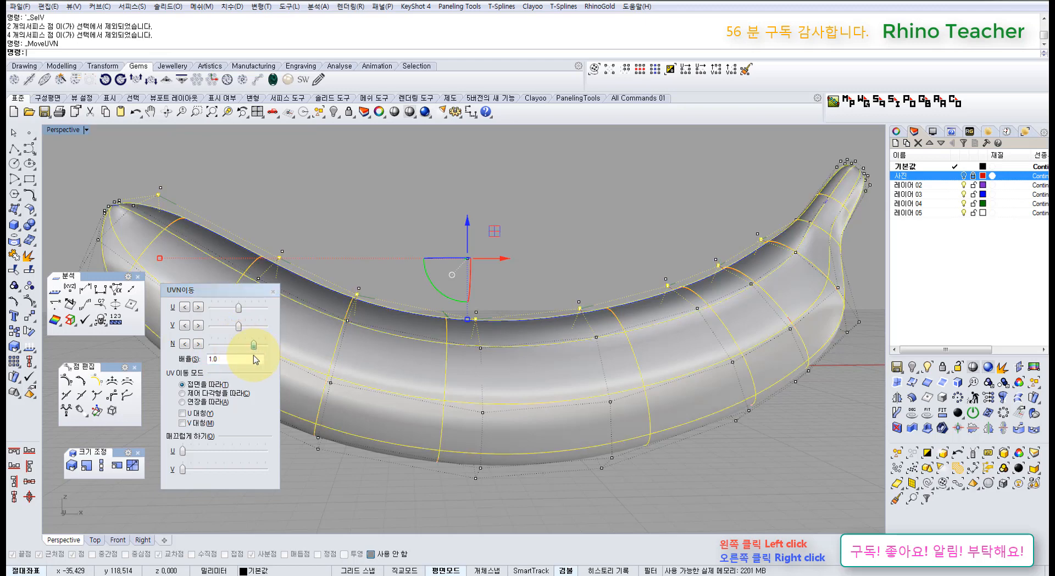
{"action": "left_click_drag", "start_coordinate": [219, 355], "coordinate": [217, 353]}
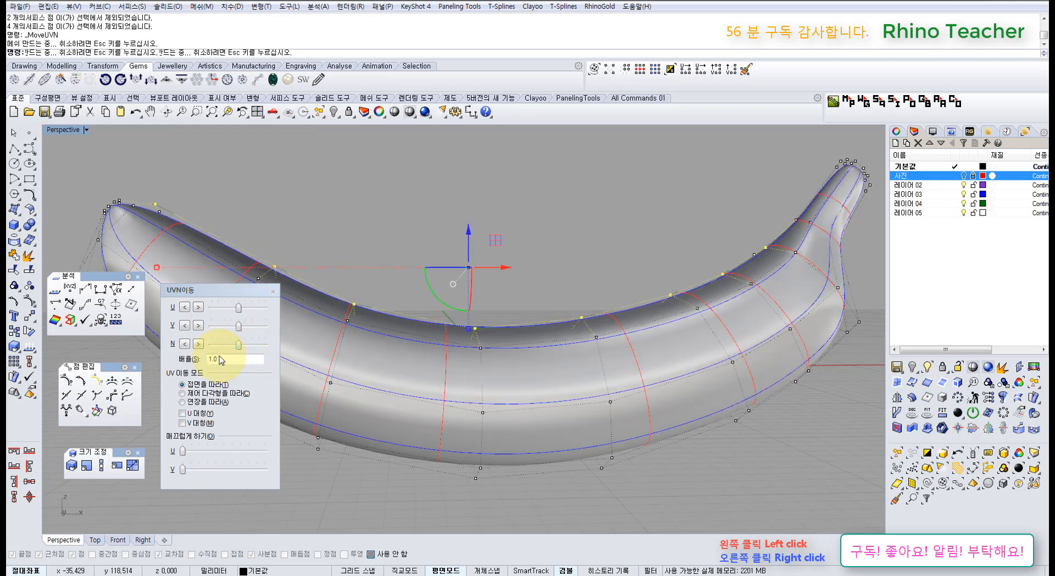
{"action": "right_click_drag", "start_coordinate": [481, 358], "coordinate": [473, 320]}
{"action": "key", "text": "ctrl+F2"}
{"action": "right_click_drag", "start_coordinate": [449, 355], "coordinate": [368, 339]}
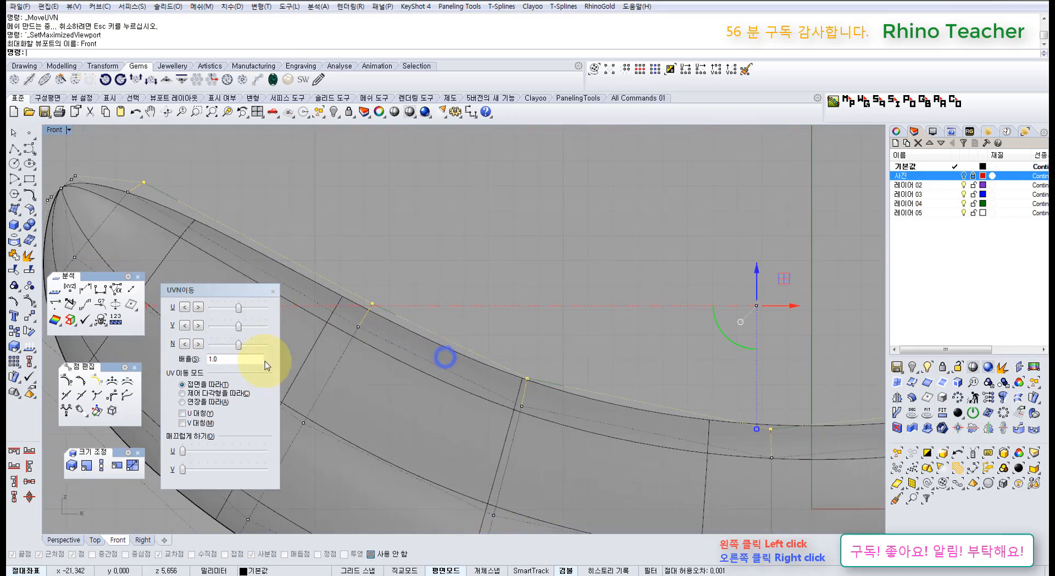
{"action": "left_click_drag", "start_coordinate": [240, 350], "coordinate": [227, 350]}
Inspect the reshaped banana in the Perspective view and show the 사진 layer with the reference photo
{"action": "scroll", "coordinate": [440, 387], "scroll_direction": "down", "scroll_amount": 6}
{"action": "right_click_drag", "start_coordinate": [500, 398], "coordinate": [443, 406]}
{"action": "key", "text": "ctrl+F4"}
{"action": "right_click_drag", "start_coordinate": [565, 327], "coordinate": [419, 422]}
{"action": "left_click", "coordinate": [371, 409]}
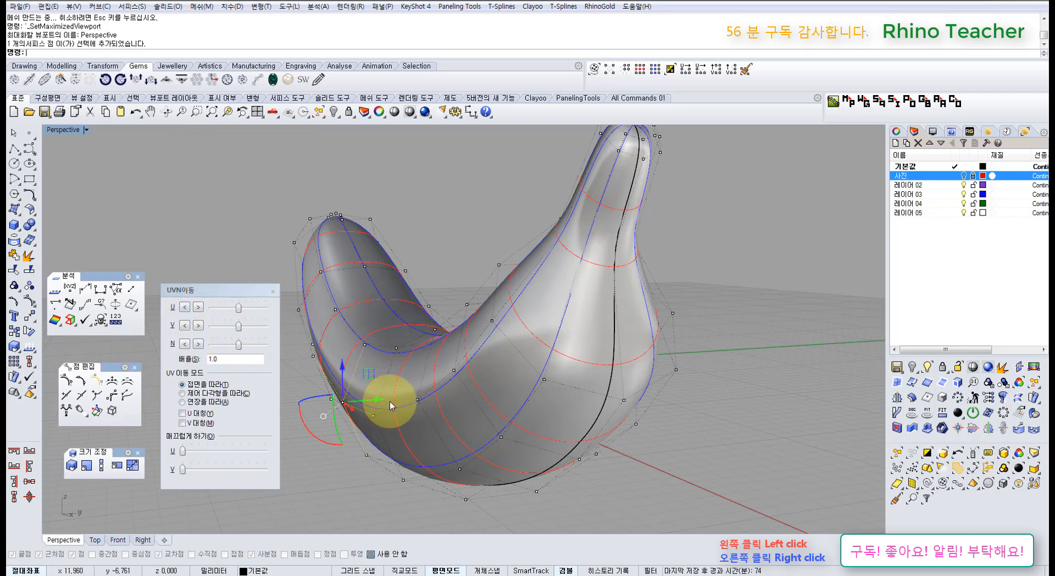
{"action": "middle_click", "coordinate": [407, 413]}
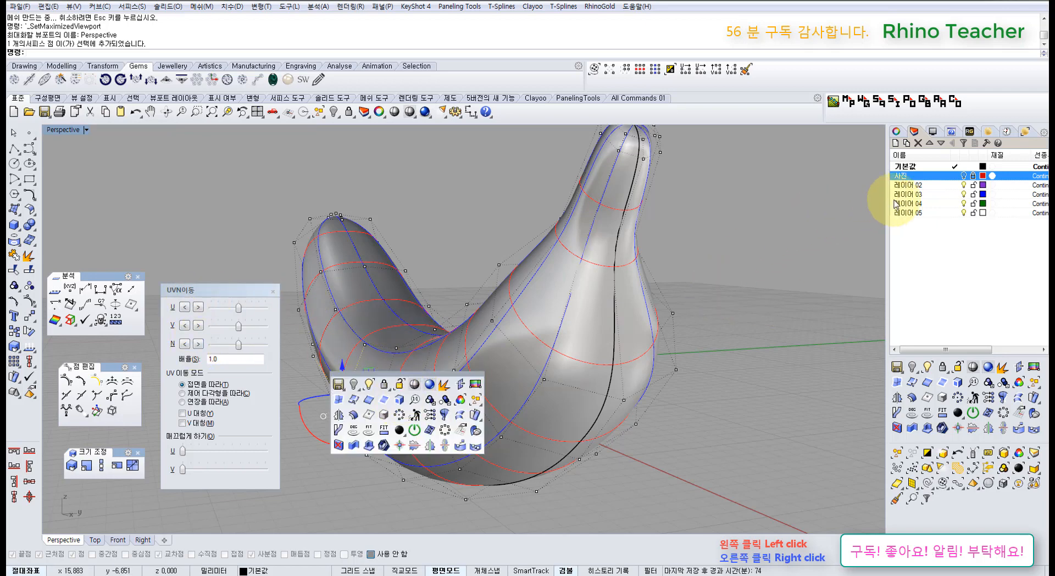
{"action": "left_click", "coordinate": [963, 175]}
{"action": "scroll", "coordinate": [581, 308], "scroll_direction": "up", "scroll_amount": 6}
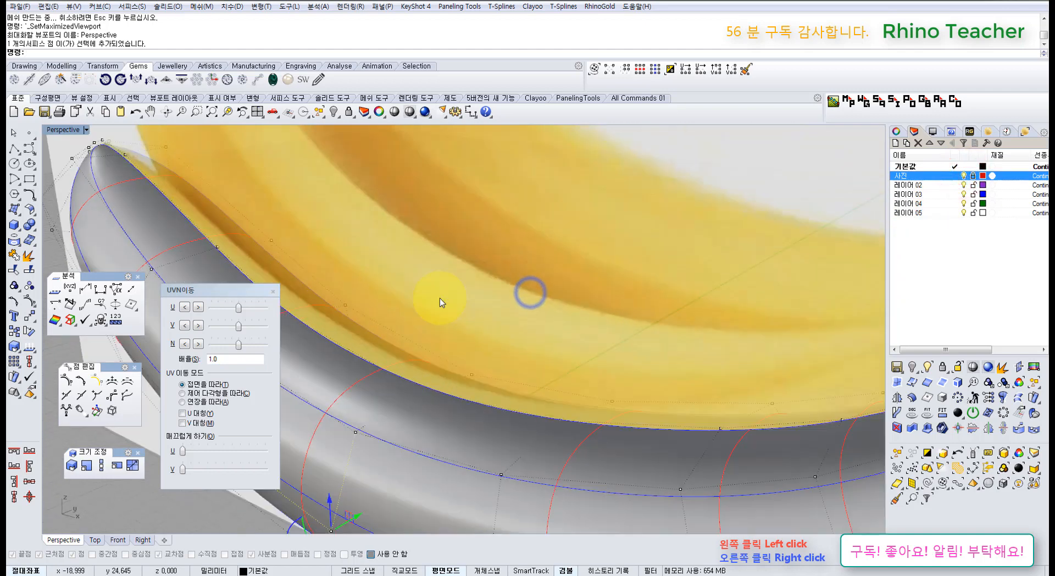
{"action": "scroll", "coordinate": [372, 300], "scroll_direction": "down", "scroll_amount": 8}
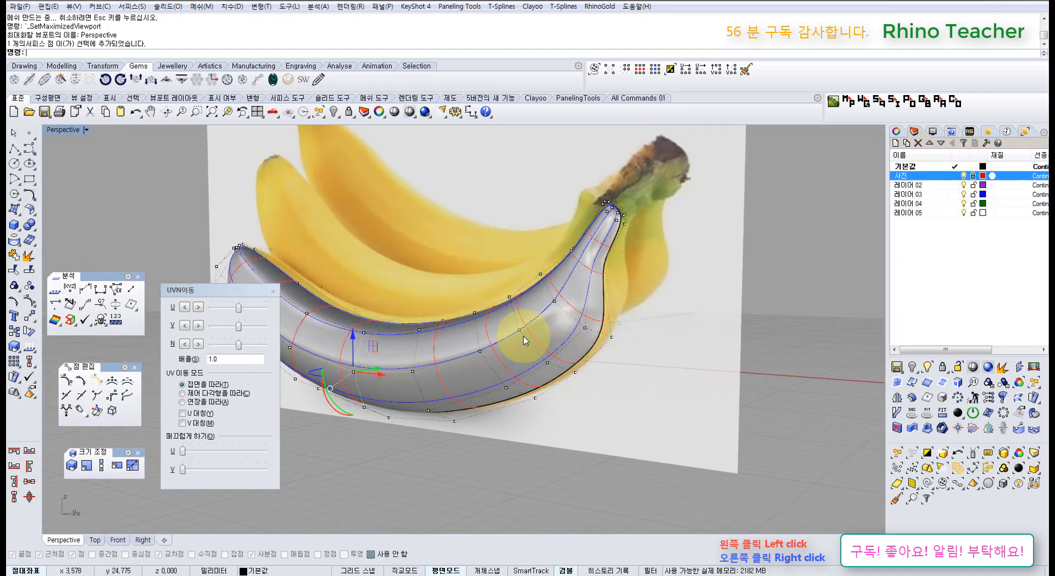
In the Front view, compare the outline of the banana's stem half with the reference photo
{"action": "mouse_move", "coordinate": [522, 331]}
{"action": "right_mouse_down"}
{"action": "mouse_move", "coordinate": [546, 358]}
{"action": "mouse_move", "coordinate": [523, 329]}
{"action": "mouse_move", "coordinate": [606, 346]}
{"action": "right_mouse_up"}
{"action": "key", "text": "ctrl+F2"}
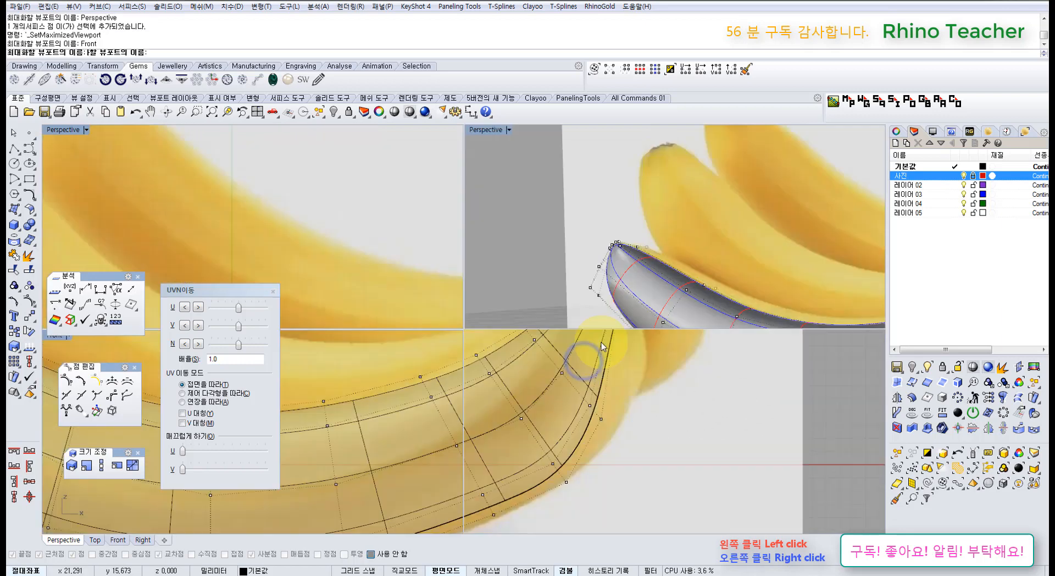
{"action": "scroll", "coordinate": [541, 381], "scroll_direction": "down", "scroll_amount": 7}
{"action": "right_click_drag", "start_coordinate": [435, 302], "coordinate": [582, 412]}
{"action": "scroll", "coordinate": [631, 360], "scroll_direction": "up", "scroll_amount": 6}
{"action": "right_click_drag", "start_coordinate": [588, 376], "coordinate": [620, 317]}
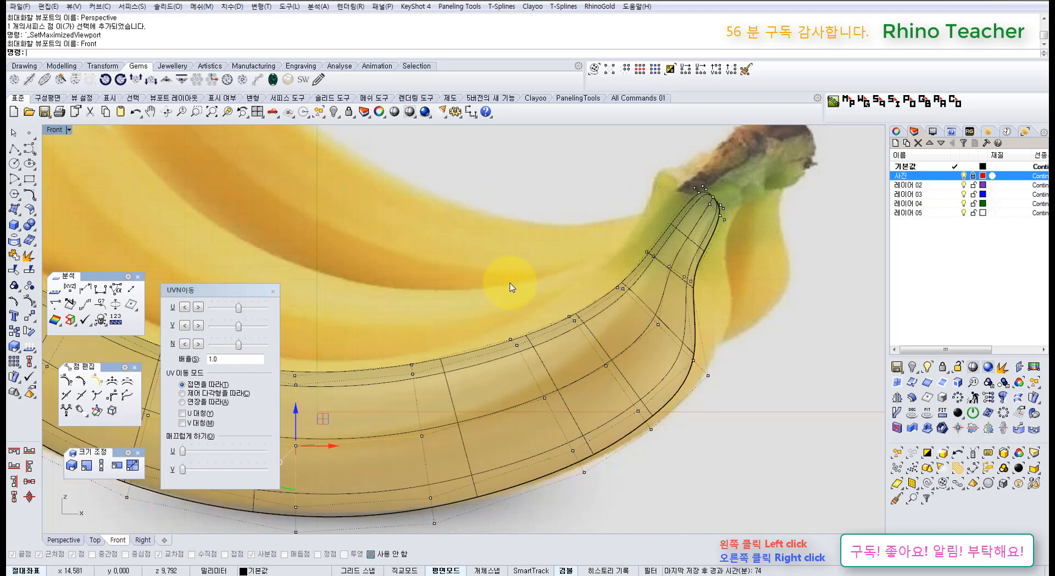
{"action": "right_click_drag", "start_coordinate": [655, 322], "coordinate": [616, 286]}
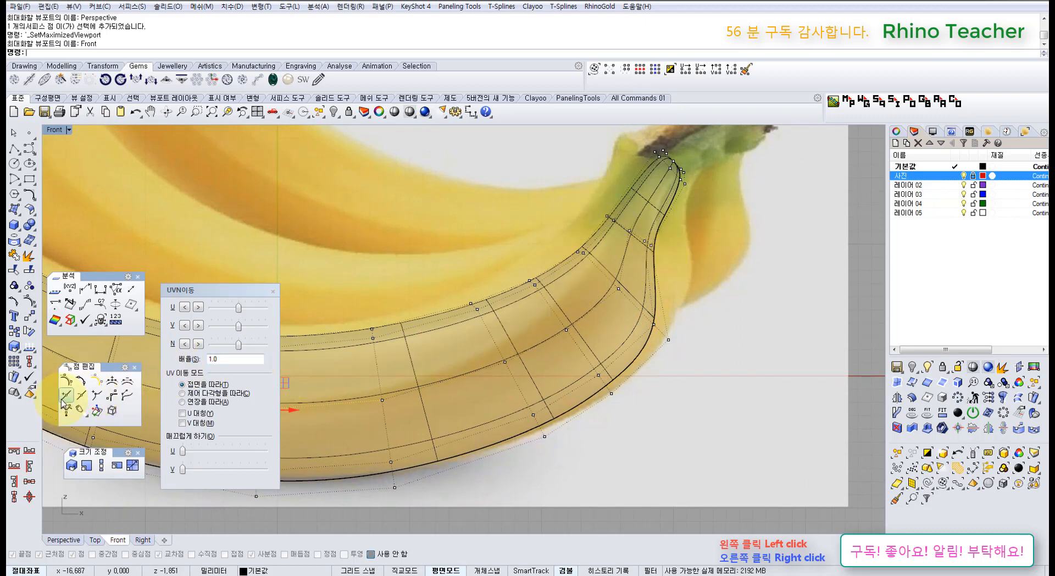
{"action": "right_click_drag", "start_coordinate": [581, 332], "coordinate": [513, 362]}
Examine the stem end in the Right view, hide the 사진 layer, and inspect the whole banana in Perspective
{"action": "key", "text": "ctrl+F3"}
{"action": "right_click_drag", "start_coordinate": [521, 297], "coordinate": [553, 377]}
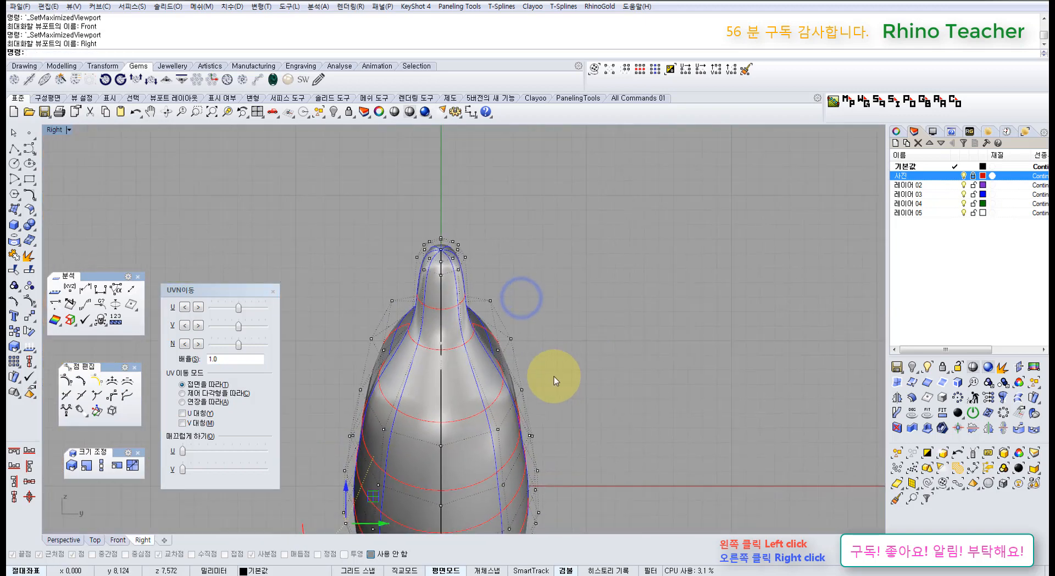
{"action": "key", "text": "ctrl+F4"}
{"action": "right_click_drag", "start_coordinate": [438, 307], "coordinate": [439, 335]}
{"action": "left_click", "coordinate": [962, 174]}
{"action": "right_click_drag", "start_coordinate": [579, 296], "coordinate": [538, 295]}
{"action": "scroll", "coordinate": [372, 340], "scroll_direction": "up", "scroll_amount": 8}
{"action": "right_click_drag", "start_coordinate": [370, 332], "coordinate": [629, 348]}
{"action": "scroll", "coordinate": [548, 329], "scroll_direction": "down", "scroll_amount": 8}
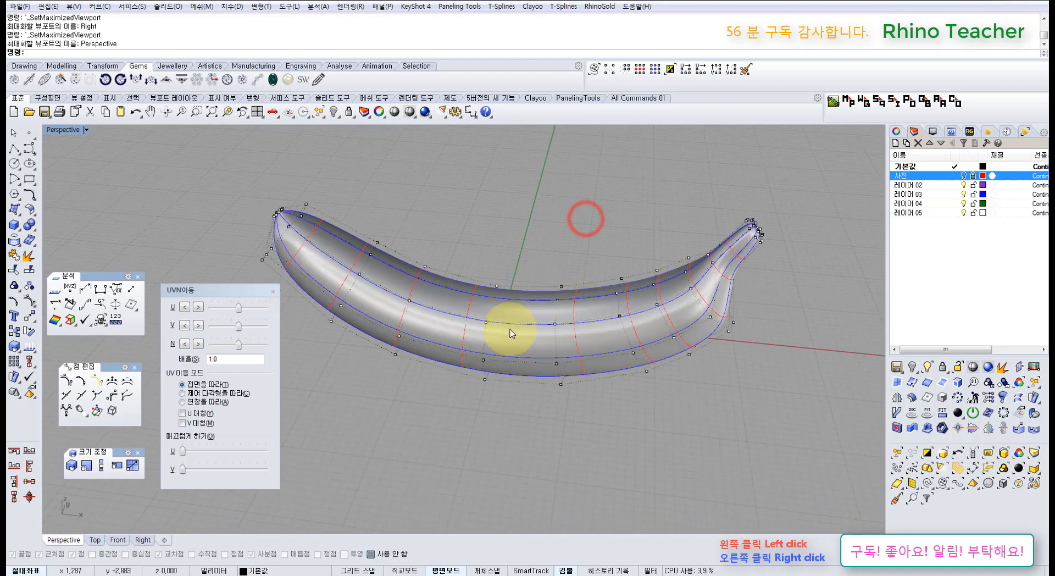
Examine the banana's overall width and curvature in the Top and Front views
{"action": "right_click_drag", "start_coordinate": [510, 345], "coordinate": [514, 361]}
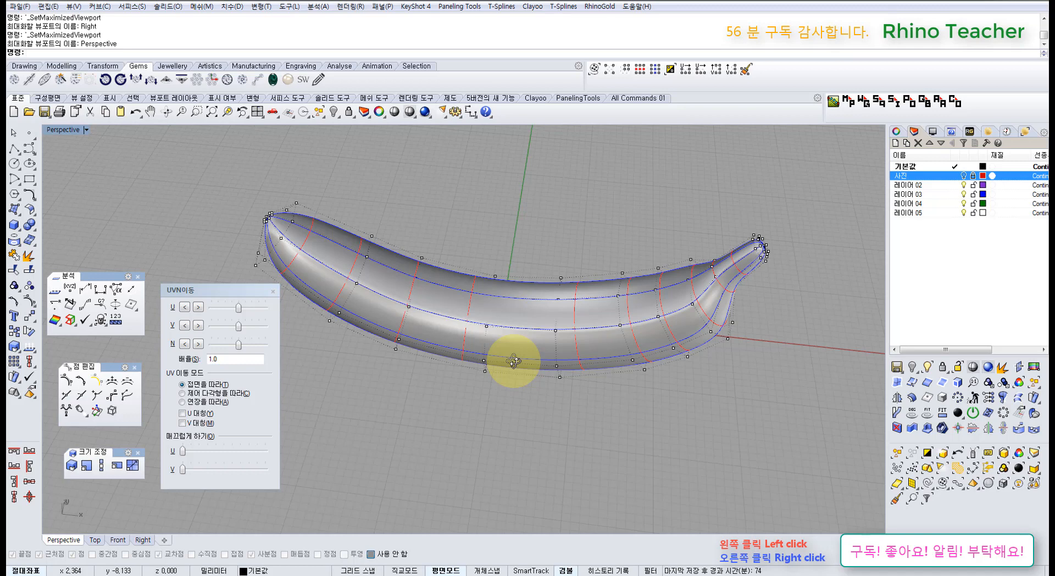
{"action": "key", "text": "ctrl+F1"}
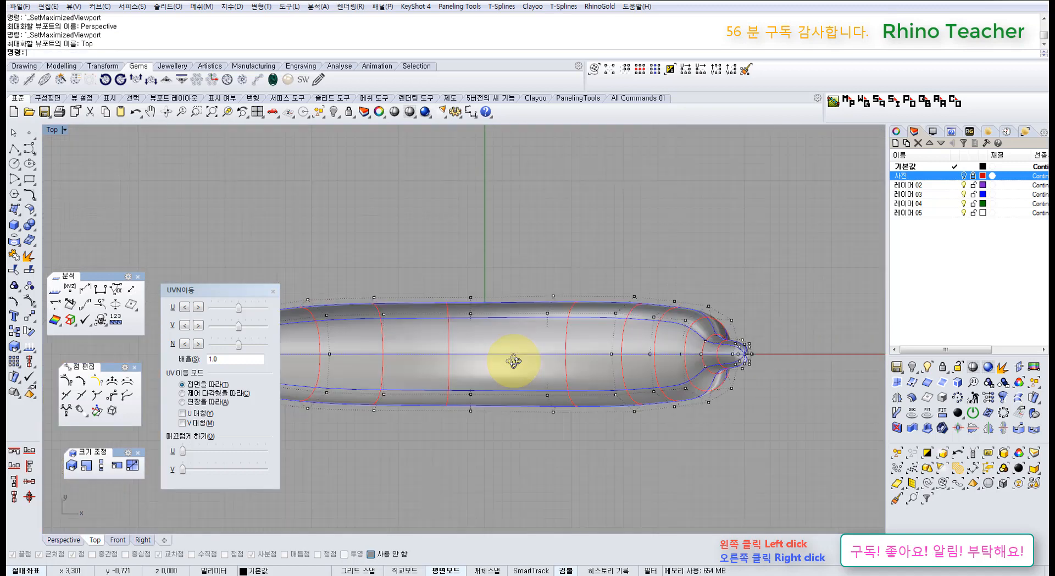
{"action": "key", "text": "ctrl+F2"}
{"action": "scroll", "coordinate": [511, 363], "scroll_direction": "down", "scroll_amount": 6}
{"action": "right_click_drag", "start_coordinate": [468, 379], "coordinate": [572, 362]}
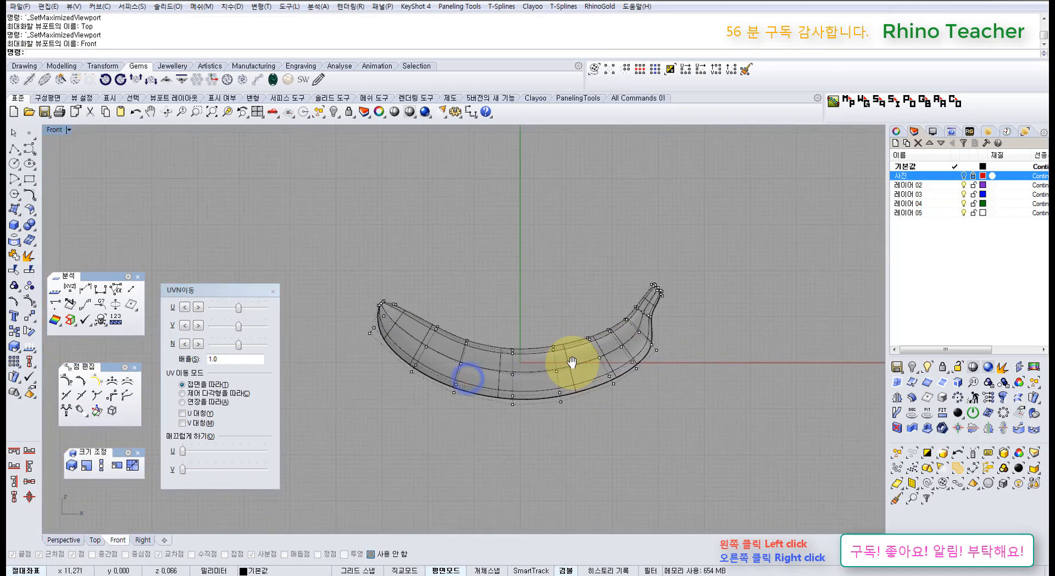
{"action": "scroll", "coordinate": [571, 383], "scroll_direction": "up", "scroll_amount": 3}
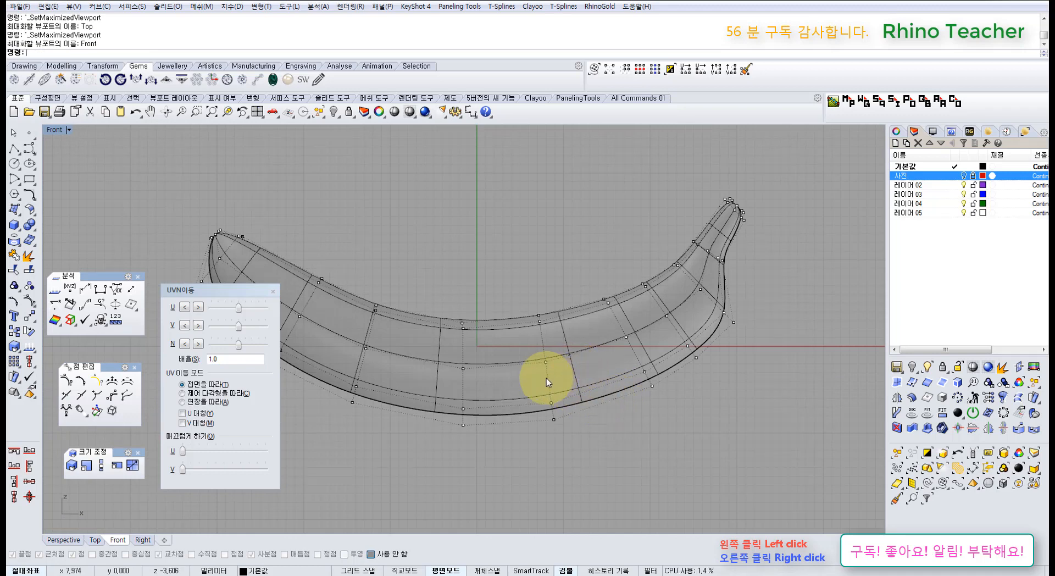
{"action": "right_click_drag", "start_coordinate": [565, 335], "coordinate": [532, 356]}
{"action": "key", "text": "ctrl+F4"}
Split the banana surface by isocurve with Shrink on, cutting along the V direction down its inner side, and hide the control points
{"action": "left_click", "coordinate": [498, 427]}
{"action": "right_click", "coordinate": [30, 270]}
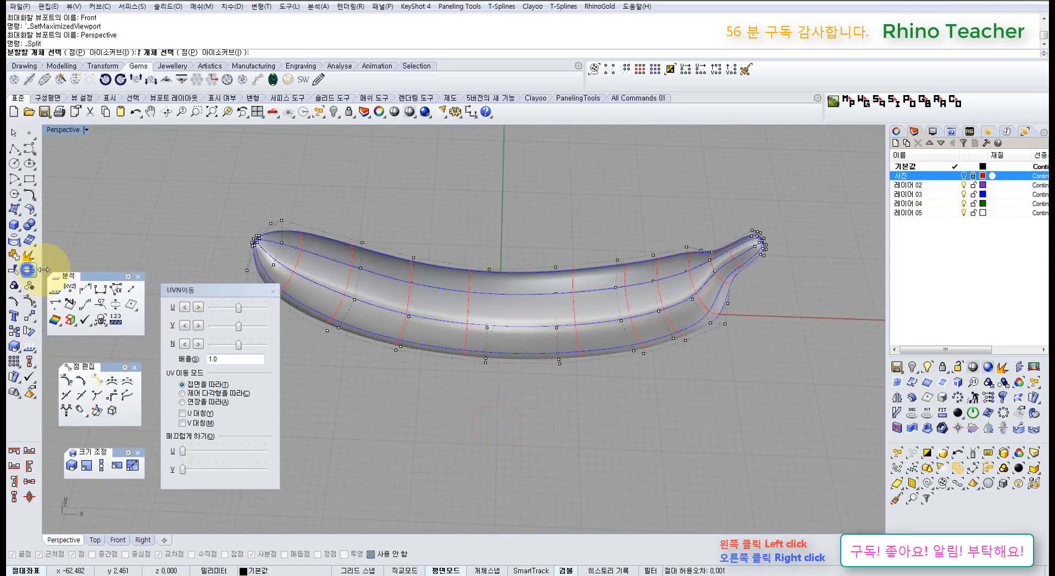
{"action": "right_click_drag", "start_coordinate": [542, 403], "coordinate": [498, 310]}
{"action": "scroll", "coordinate": [613, 364], "scroll_direction": "up", "scroll_amount": 6}
{"action": "right_click_drag", "start_coordinate": [640, 385], "coordinate": [553, 426]}
{"action": "scroll", "coordinate": [643, 455], "scroll_direction": "up", "scroll_amount": 5}
{"action": "scroll", "coordinate": [641, 390], "scroll_direction": "down", "scroll_amount": 6}
{"action": "right_click_drag", "start_coordinate": [528, 346], "coordinate": [556, 399]}
{"action": "scroll", "coordinate": [504, 398], "scroll_direction": "up", "scroll_amount": 4}
{"action": "right_click_drag", "start_coordinate": [493, 399], "coordinate": [423, 341]}
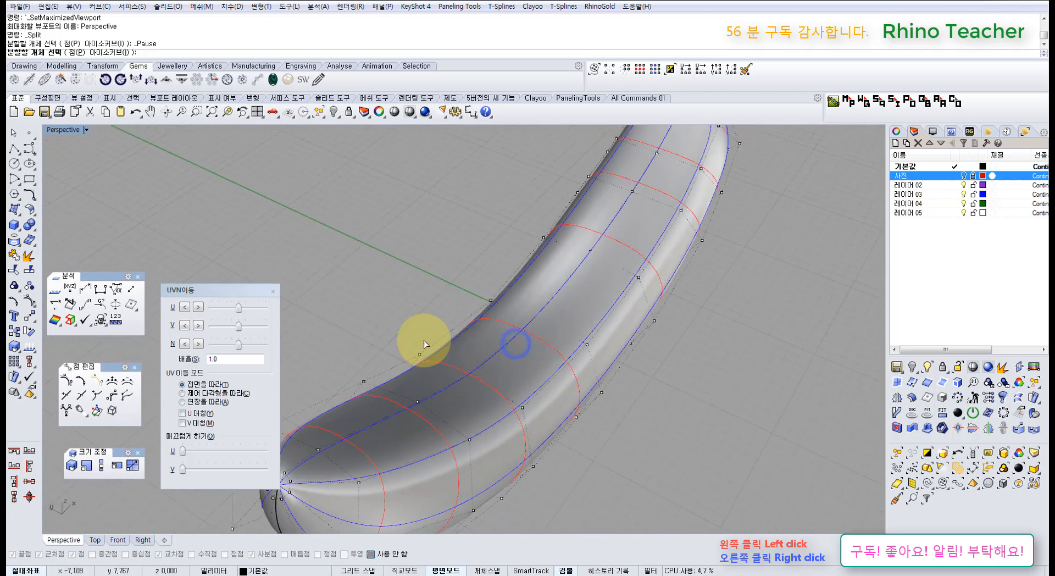
{"action": "double_click", "coordinate": [108, 53]}
{"action": "left_click", "coordinate": [109, 53]}
{"action": "left_click", "coordinate": [565, 313]}
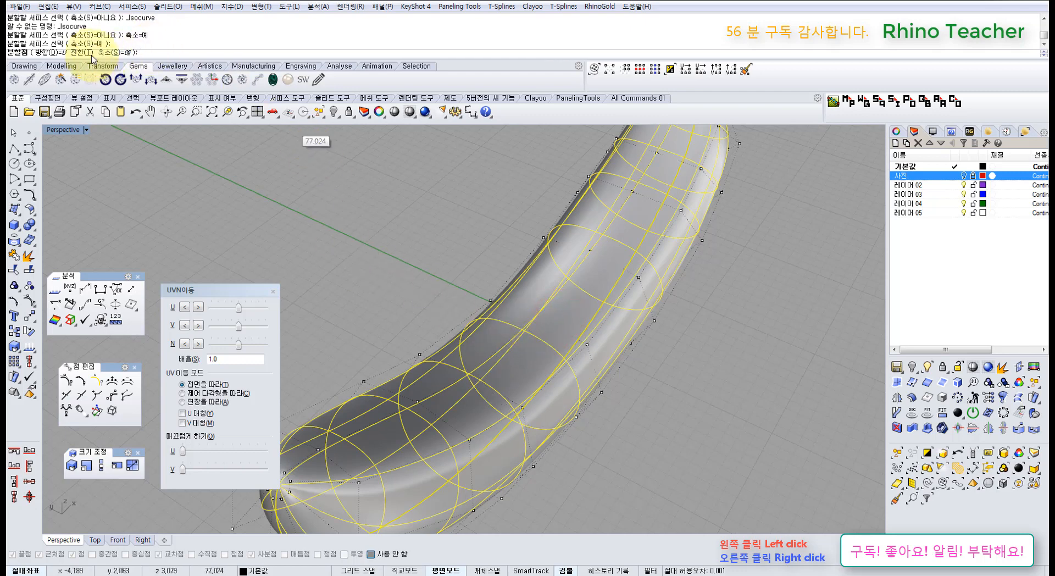
{"action": "left_click", "coordinate": [82, 52]}
{"action": "right_click_drag", "start_coordinate": [499, 314], "coordinate": [527, 312]}
{"action": "scroll", "coordinate": [535, 309], "scroll_direction": "up", "scroll_amount": 4}
{"action": "left_click", "coordinate": [540, 303]}
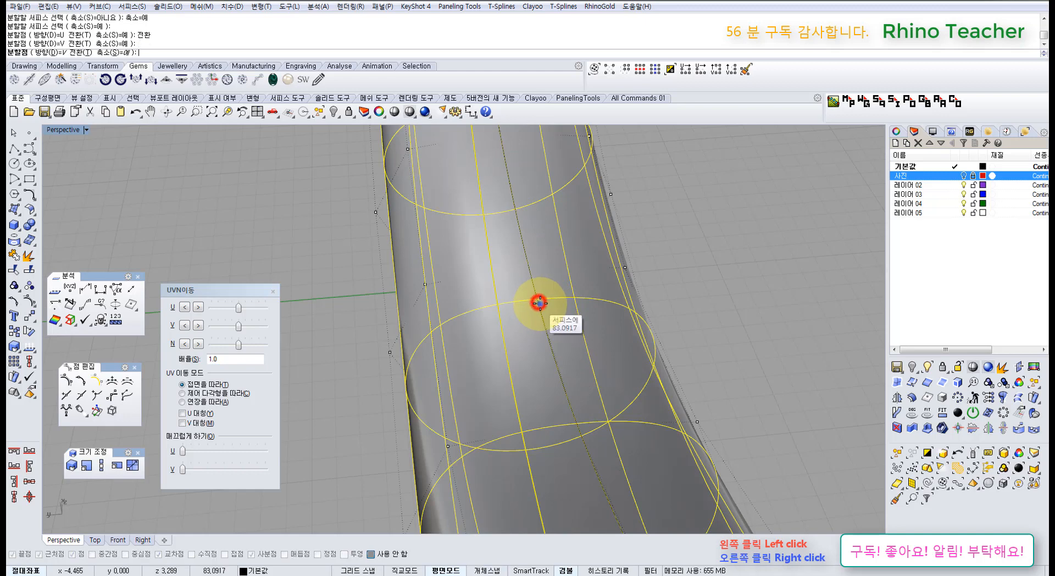
{"action": "key", "text": "Return"}
{"action": "key", "text": "Escape"}
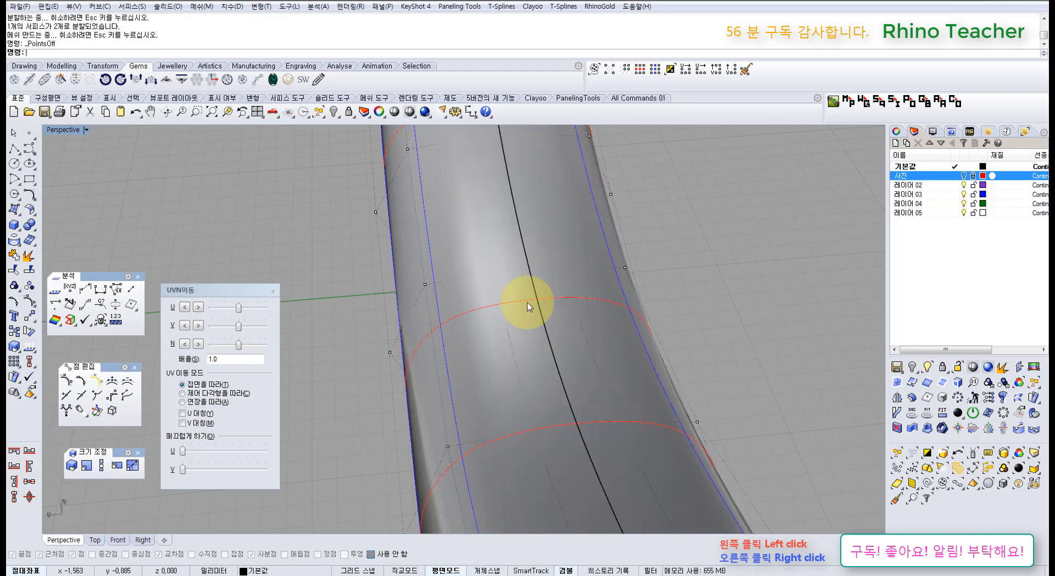
Delete one half of the split banana and show the control points of the remaining half
{"action": "left_click", "coordinate": [505, 305]}
{"action": "key", "text": "Delete"}
{"action": "left_click", "coordinate": [577, 290]}
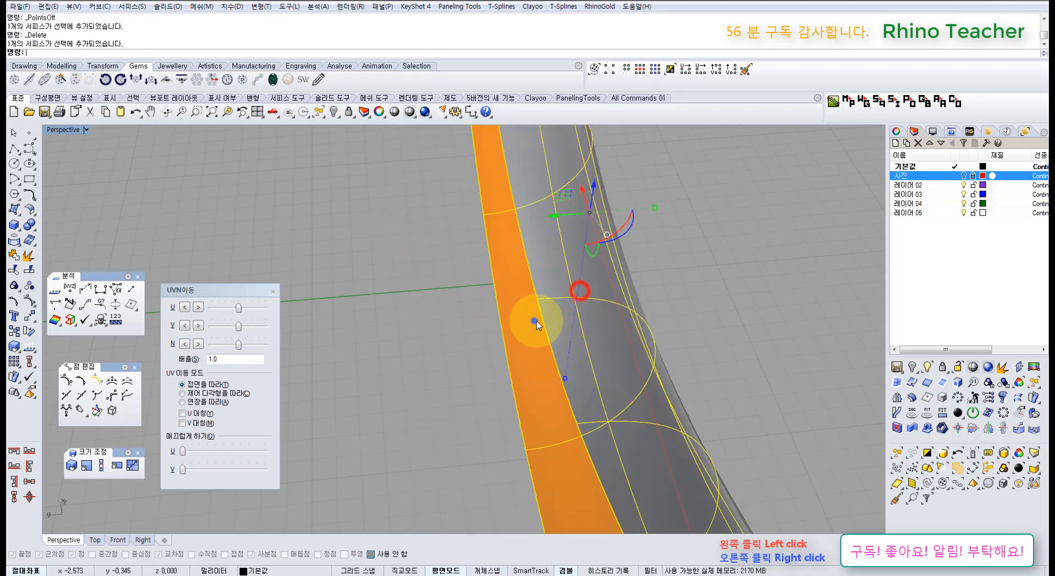
{"action": "key", "text": "F10"}
{"action": "right_click_drag", "start_coordinate": [516, 315], "coordinate": [521, 293]}
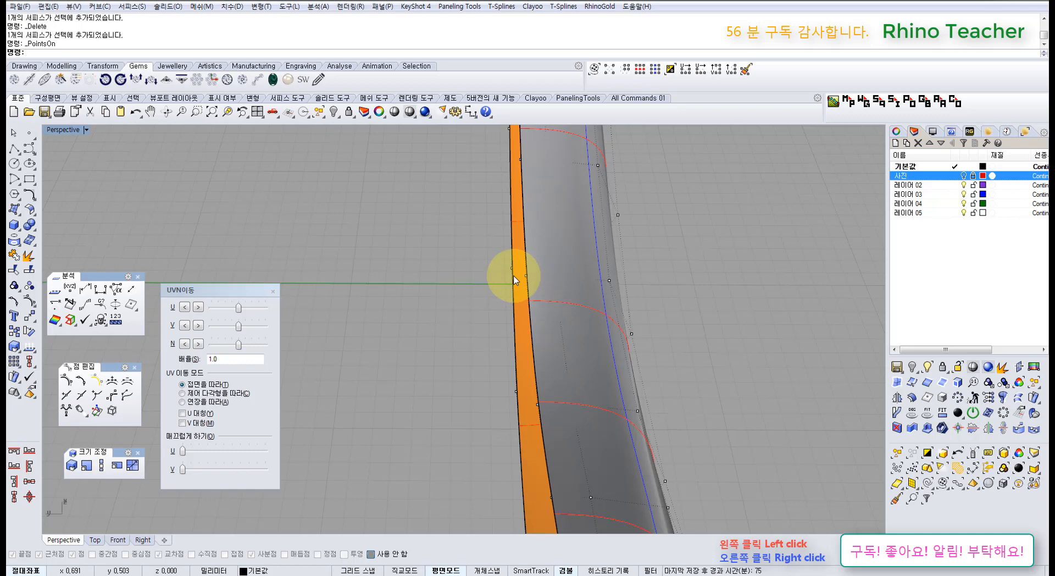
Undo the deletion of the half and the isocurve split
{"action": "right_click_drag", "start_coordinate": [518, 282], "coordinate": [515, 332]}
{"action": "key", "text": "ctrl+z"}
{"action": "left_click", "coordinate": [625, 316]}
{"action": "key", "text": "ctrl+z"}
Hide the control points and copy the banana surface 20 mm away, parallel to the original along the Y direction
{"action": "key", "text": "Escape"}
{"action": "left_click", "coordinate": [522, 332]}
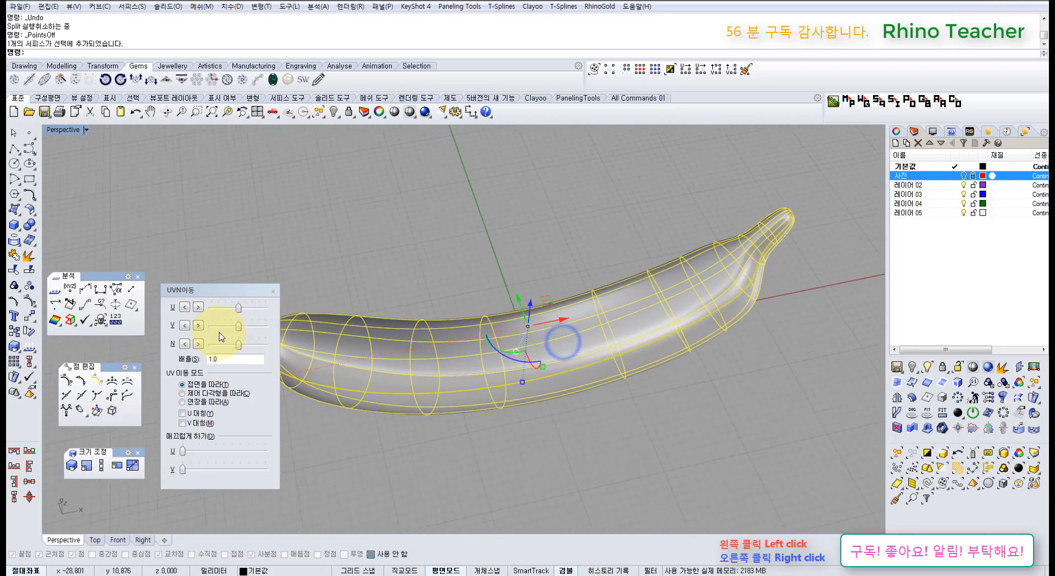
{"action": "left_click", "coordinate": [14, 332]}
{"action": "scroll", "coordinate": [333, 318], "scroll_direction": "down", "scroll_amount": 4}
{"action": "right_click_drag", "start_coordinate": [358, 318], "coordinate": [442, 370], "text": "shift"}
{"action": "left_click", "coordinate": [544, 449]}
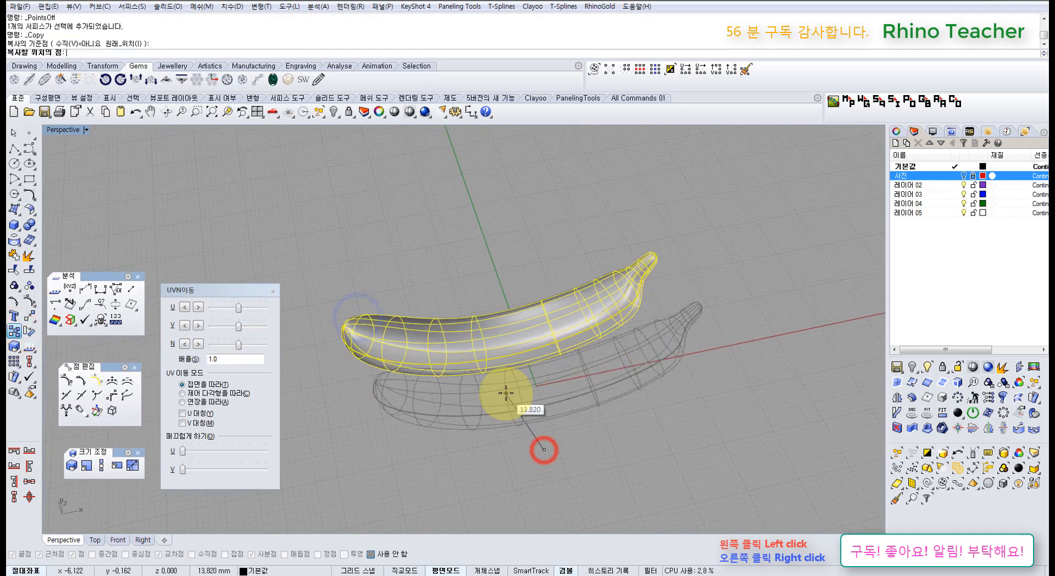
{"action": "type", "text": "10"}
{"action": "key", "text": "Return"}
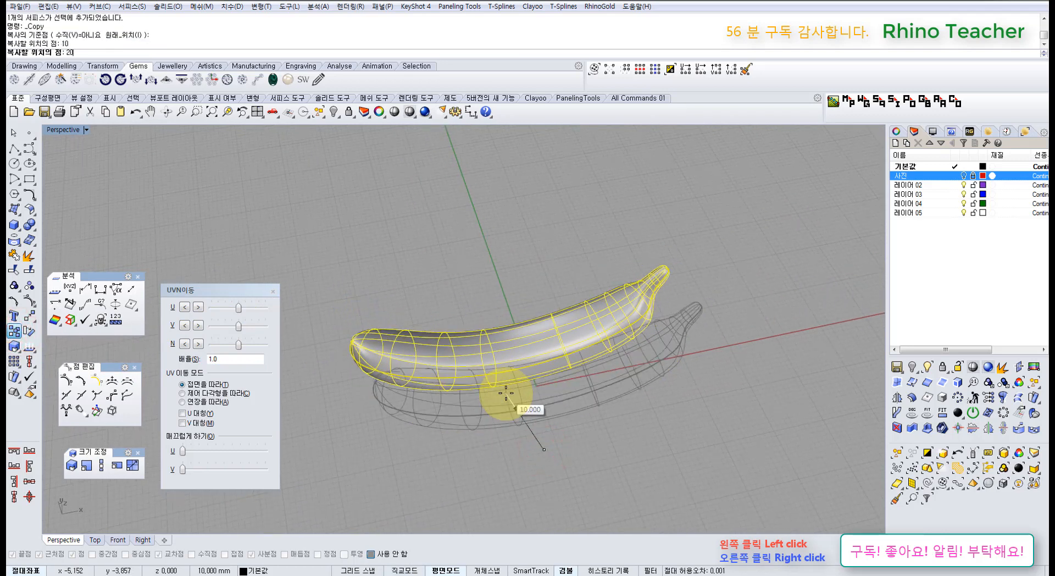
{"action": "key", "text": "Return"}
{"action": "left_click", "coordinate": [492, 225]}
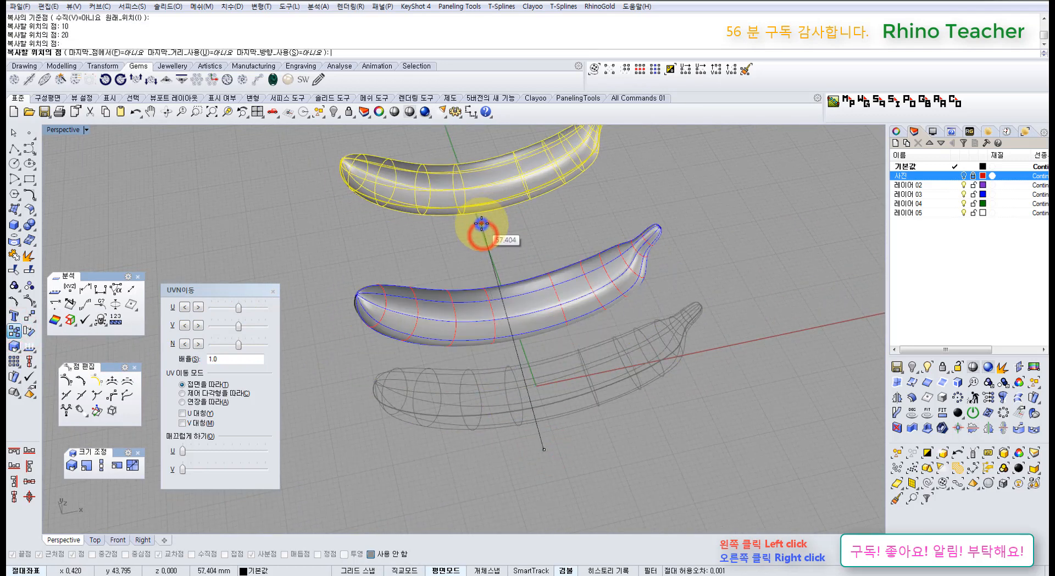
Finish the copy operation and hide the banana copy placed 20 mm from the original
{"action": "key", "text": "Return"}
{"action": "left_click", "coordinate": [498, 294]}
{"action": "key", "text": "ctrl+h"}
Split the original banana by isocurve with Shrink on, cutting in the V direction through the intersection along its inner side
{"action": "right_click_drag", "start_coordinate": [499, 292], "coordinate": [554, 416]}
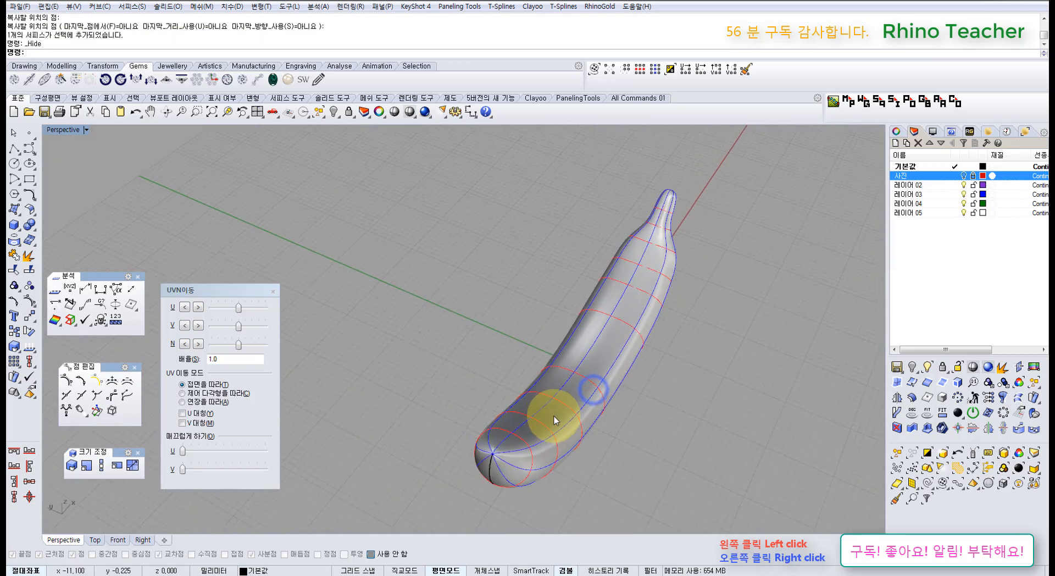
{"action": "scroll", "coordinate": [553, 412], "scroll_direction": "up", "scroll_amount": 5}
{"action": "left_click", "coordinate": [565, 401]}
{"action": "right_click_drag", "start_coordinate": [533, 377], "coordinate": [613, 366]}
{"action": "left_click", "coordinate": [632, 310]}
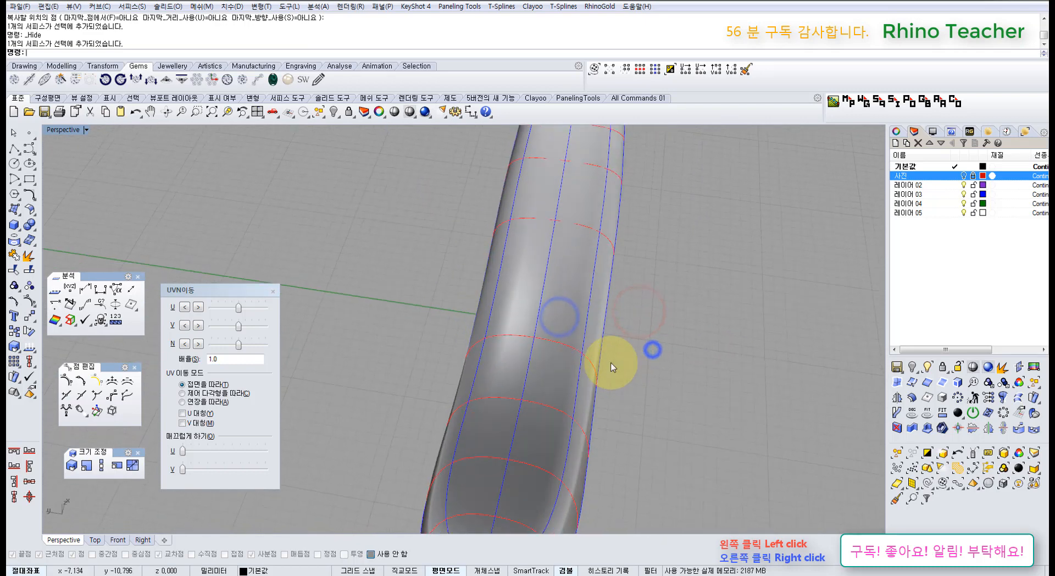
{"action": "left_click", "coordinate": [553, 362]}
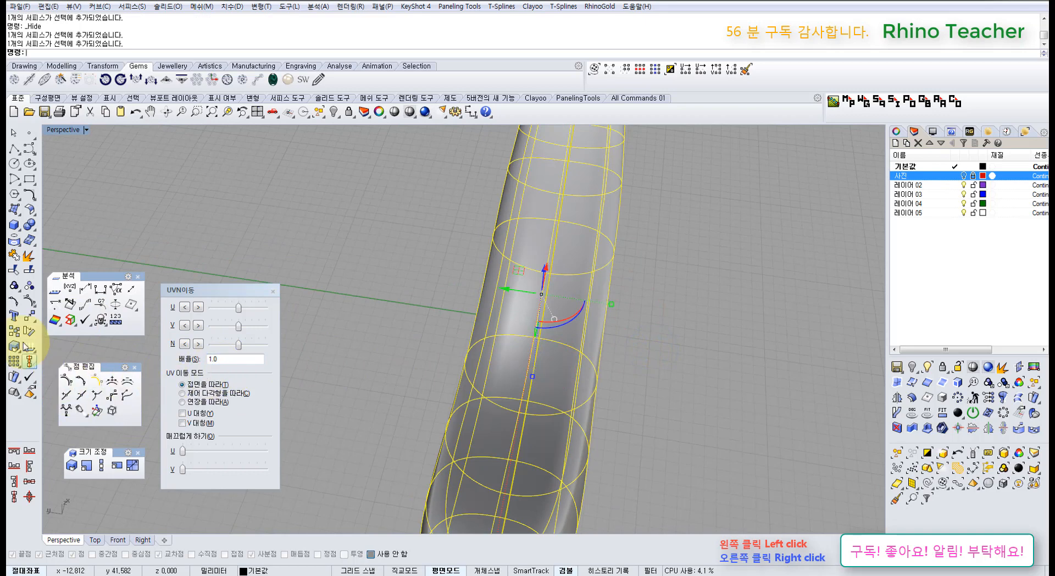
{"action": "left_click", "coordinate": [30, 269]}
{"action": "left_click", "coordinate": [137, 52]}
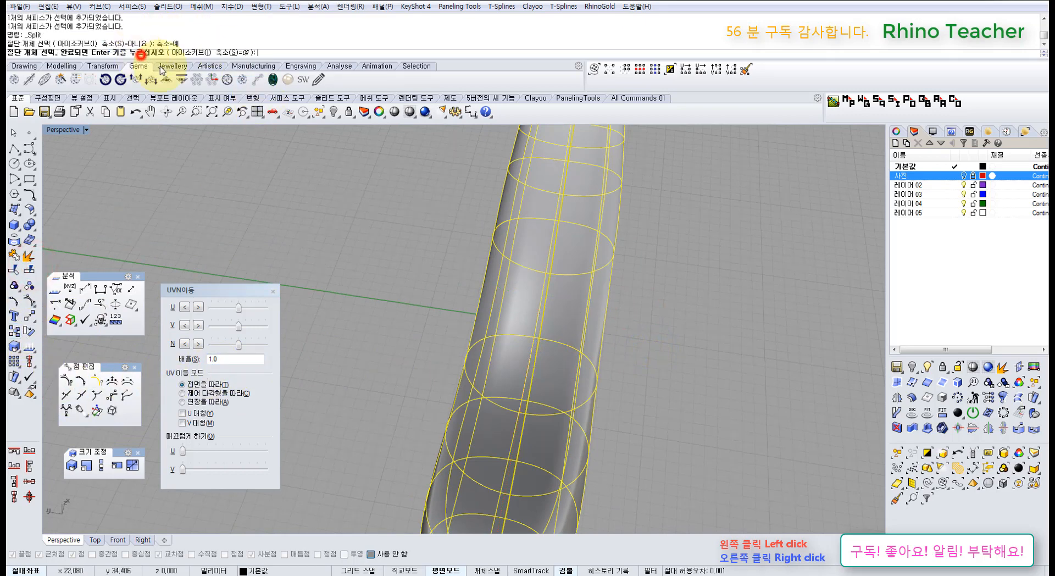
{"action": "right_click_drag", "start_coordinate": [555, 278], "coordinate": [493, 320]}
{"action": "right_click", "coordinate": [547, 299]}
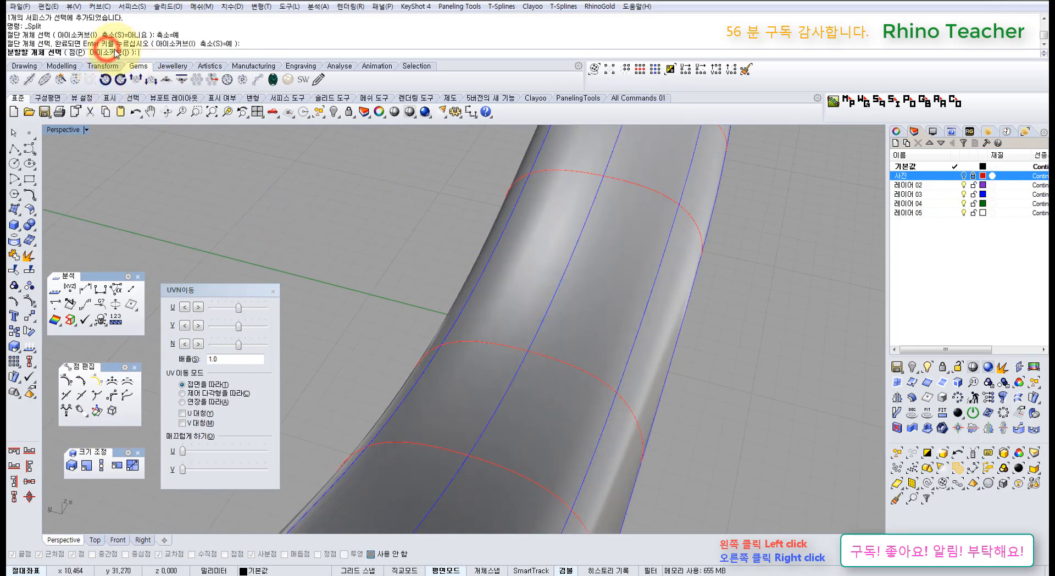
{"action": "left_click", "coordinate": [112, 53]}
{"action": "left_click", "coordinate": [530, 312]}
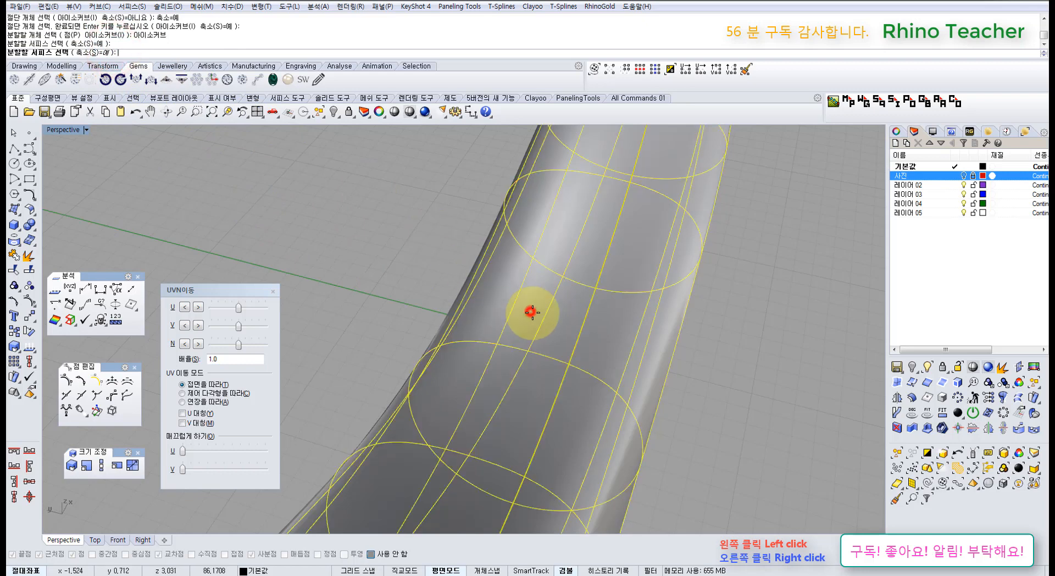
{"action": "right_click_drag", "start_coordinate": [528, 358], "coordinate": [522, 318]}
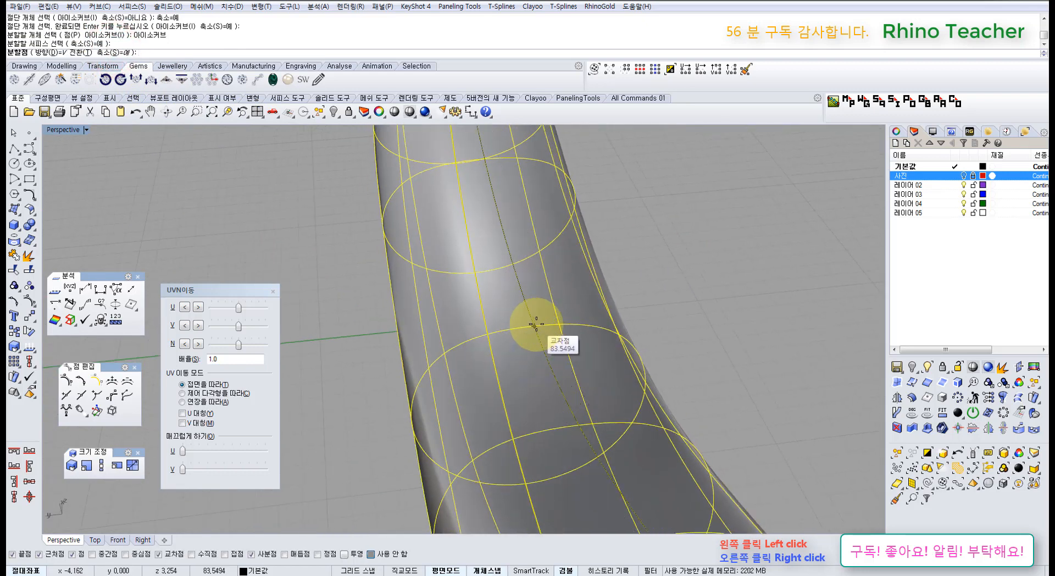
{"action": "left_click", "coordinate": [535, 326]}
{"action": "key", "text": "Return"}
Delete one half of the split banana and mirror the remaining half across the X axis through origin 0, with History recorded
{"action": "left_click", "coordinate": [480, 363]}
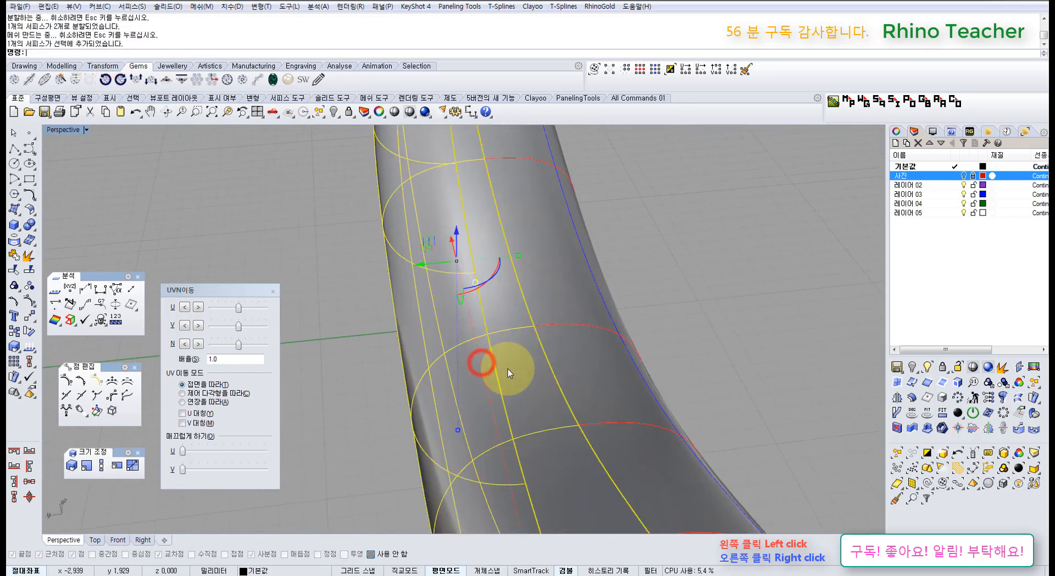
{"action": "key", "text": "Delete"}
{"action": "left_click", "coordinate": [584, 345]}
{"action": "right_click_drag", "start_coordinate": [574, 365], "coordinate": [541, 413]}
{"action": "key", "text": "ctrl+F1"}
{"action": "scroll", "coordinate": [510, 376], "scroll_direction": "down", "scroll_amount": 8}
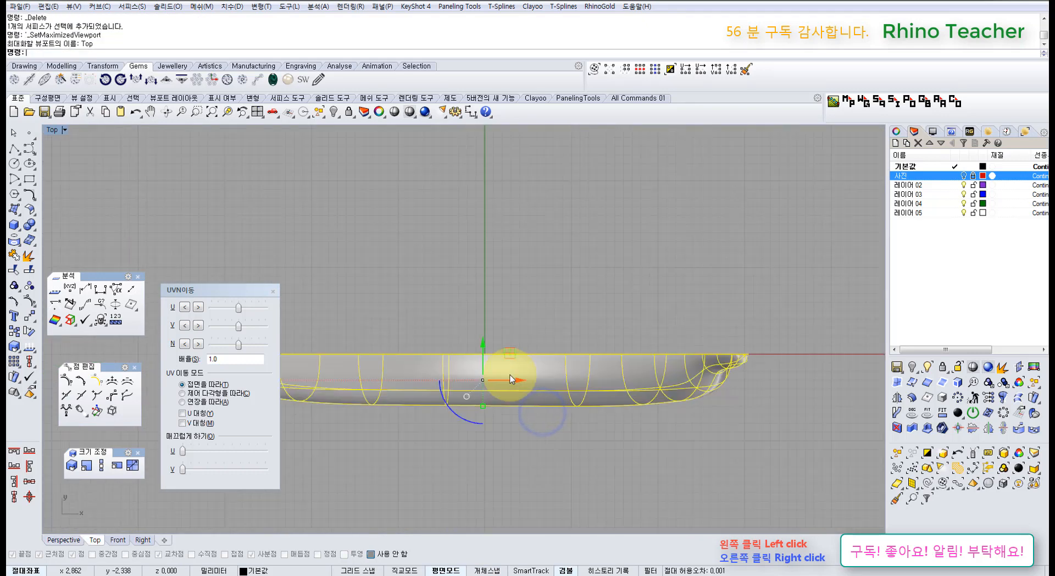
{"action": "left_click", "coordinate": [28, 322]}
{"action": "left_click", "coordinate": [123, 322]}
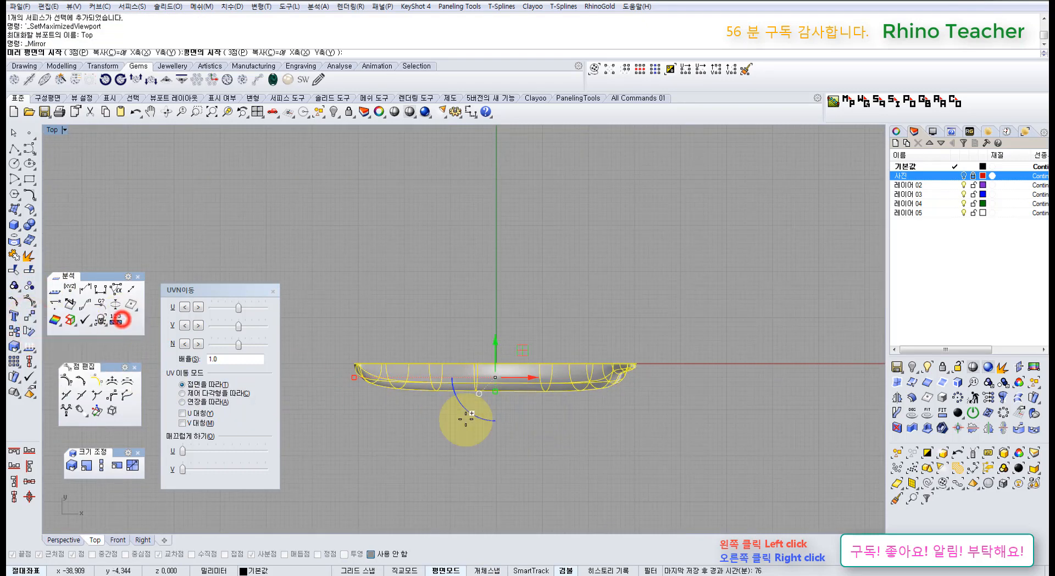
{"action": "type", "text": "0"}
{"action": "key", "text": "Return"}
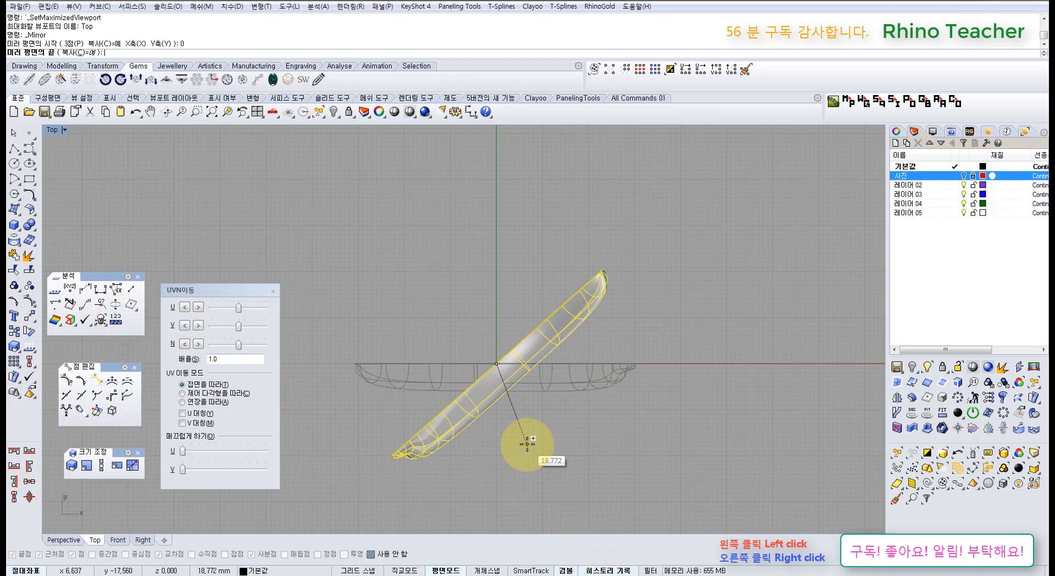
{"action": "left_click", "coordinate": [717, 392]}
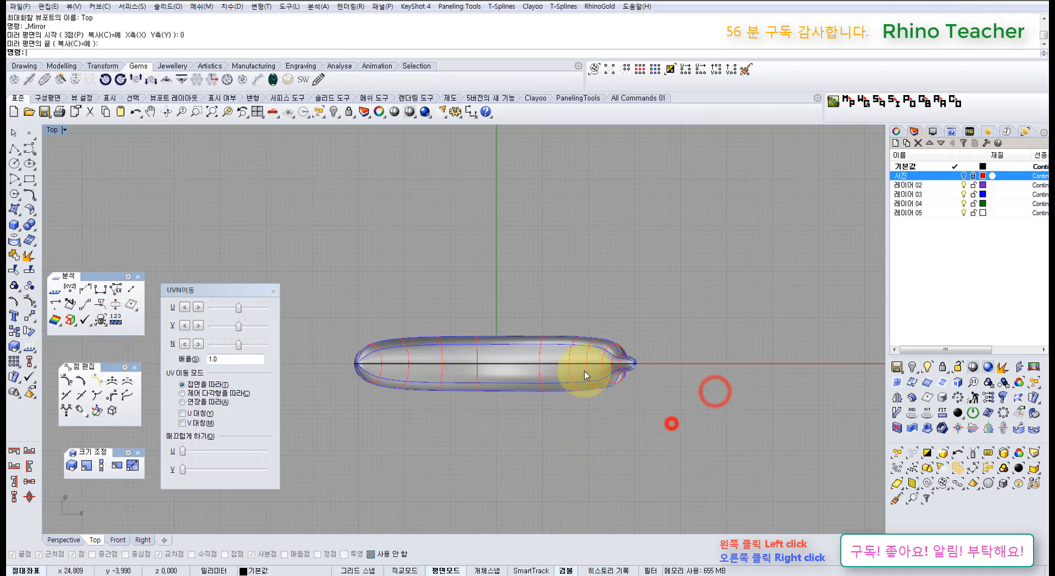
Lock the mirrored half of the banana
{"action": "left_click", "coordinate": [561, 351]}
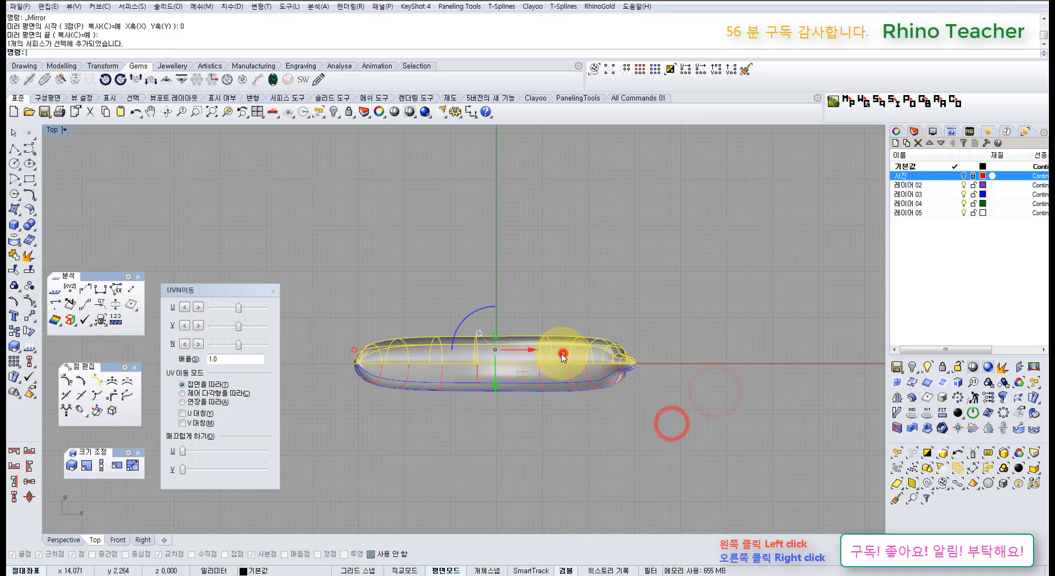
{"action": "left_click", "coordinate": [350, 112]}
{"action": "scroll", "coordinate": [494, 374], "scroll_direction": "up", "scroll_amount": 5}
Show the control points of the unlocked banana half
{"action": "left_click", "coordinate": [623, 424]}
{"action": "scroll", "coordinate": [626, 423], "scroll_direction": "down", "scroll_amount": 4}
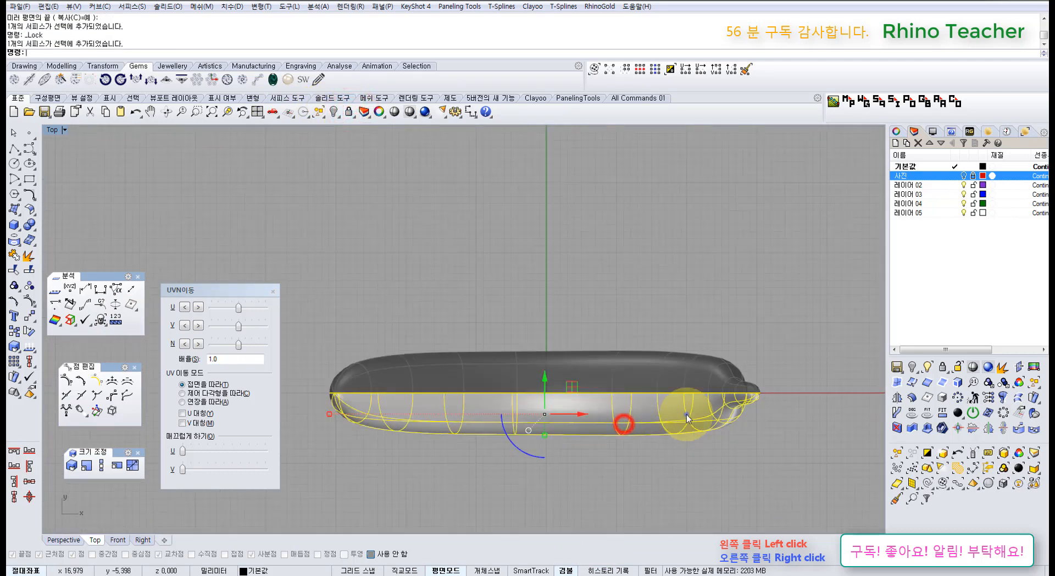
{"action": "right_click_drag", "start_coordinate": [686, 414], "coordinate": [670, 350]}
{"action": "key", "text": "ctrl+F4"}
{"action": "scroll", "coordinate": [669, 355], "scroll_direction": "down", "scroll_amount": 4}
{"action": "right_click_drag", "start_coordinate": [745, 332], "coordinate": [508, 372]}
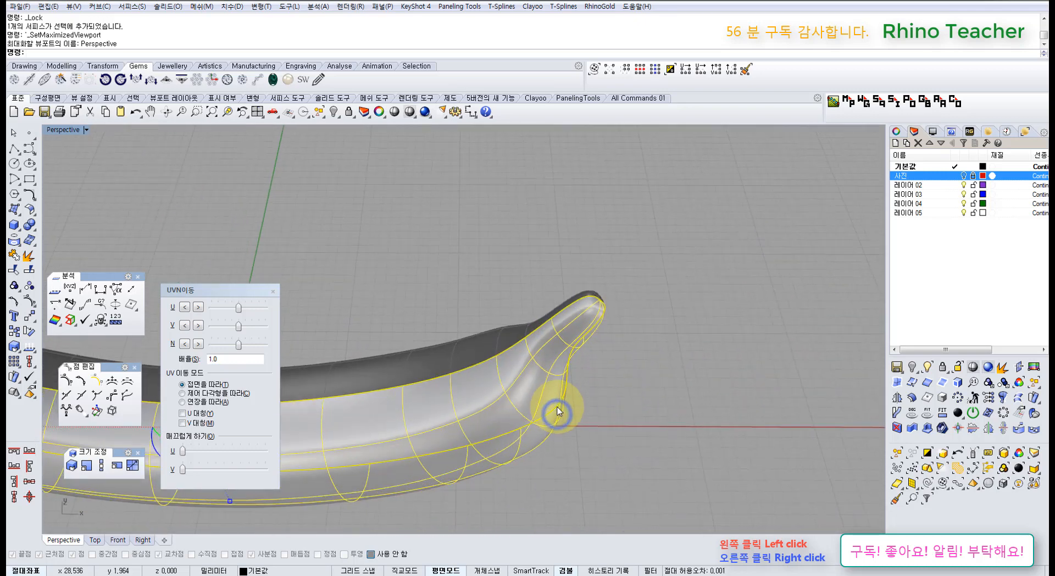
{"action": "key", "text": "F10"}
Select the outer control points beneath the stem base and adjust their position along Y in the Top view
{"action": "right_click_drag", "start_coordinate": [522, 405], "coordinate": [636, 321]}
{"action": "left_click", "coordinate": [635, 323]}
{"action": "right_click_drag", "start_coordinate": [668, 364], "coordinate": [430, 361]}
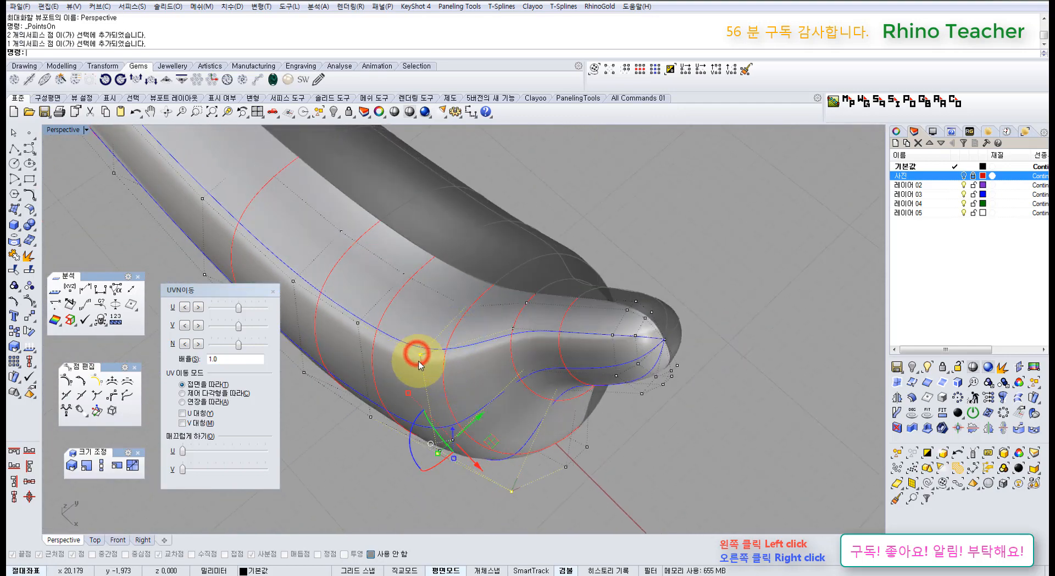
{"action": "key", "text": "ctrl+F1"}
{"action": "scroll", "coordinate": [584, 404], "scroll_direction": "up", "scroll_amount": 5}
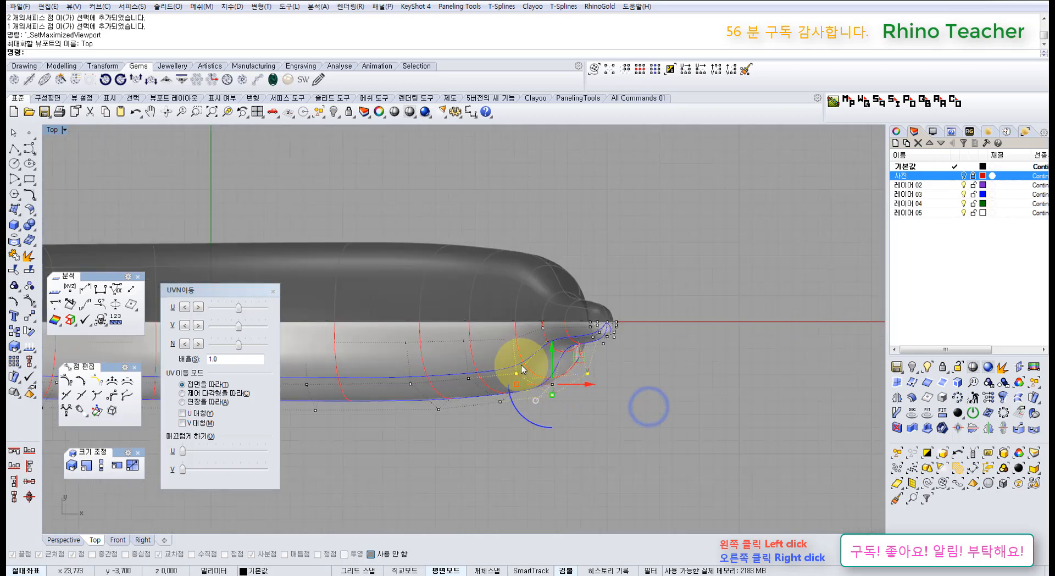
{"action": "scroll", "coordinate": [521, 369], "scroll_direction": "up", "scroll_amount": 2}
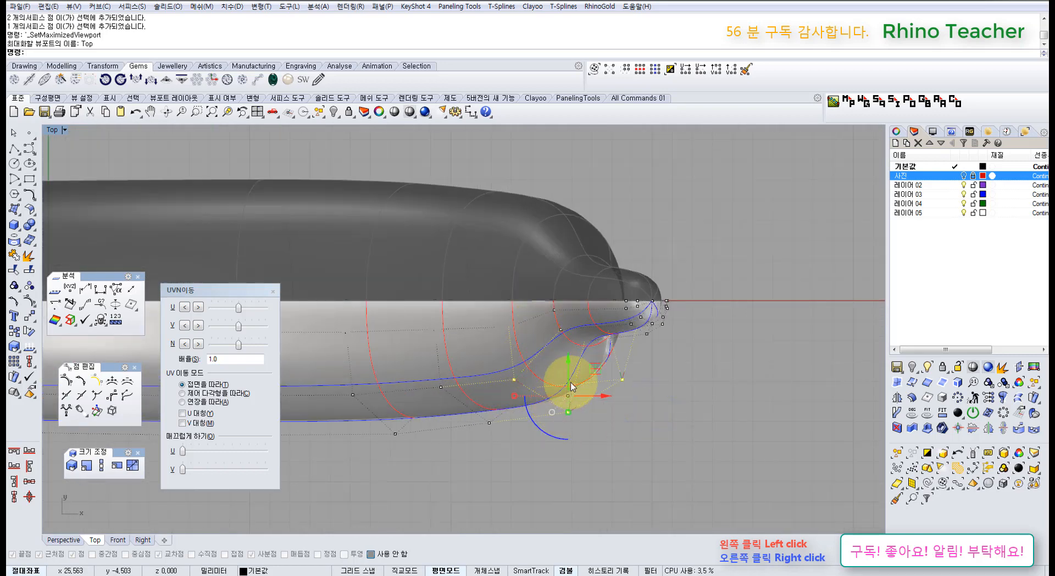
{"action": "left_click_drag", "start_coordinate": [564, 358], "coordinate": [558, 365]}
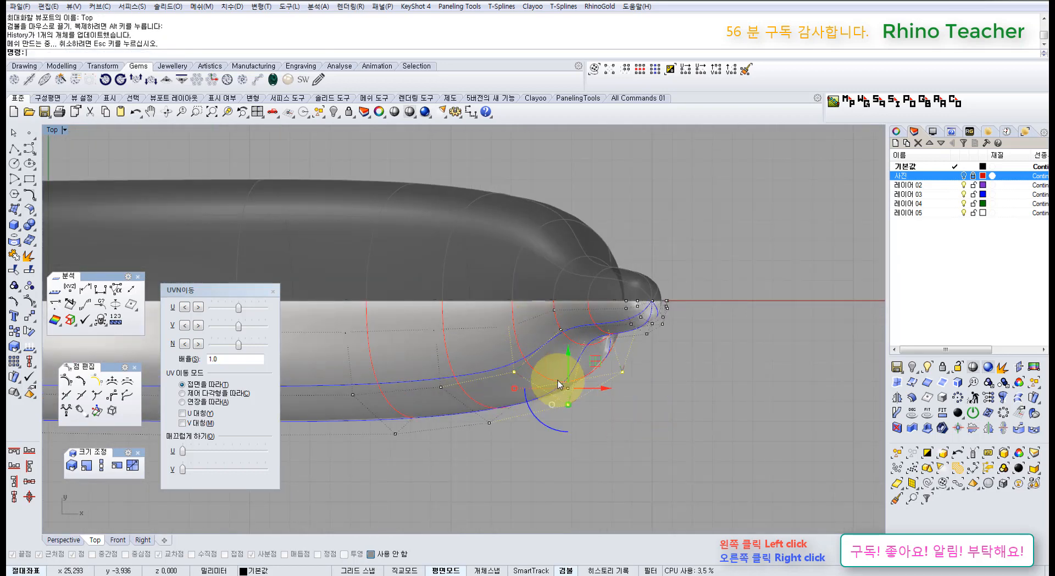
{"action": "scroll", "coordinate": [553, 377], "scroll_direction": "down", "scroll_amount": 3}
{"action": "scroll", "coordinate": [601, 388], "scroll_direction": "up", "scroll_amount": 3}
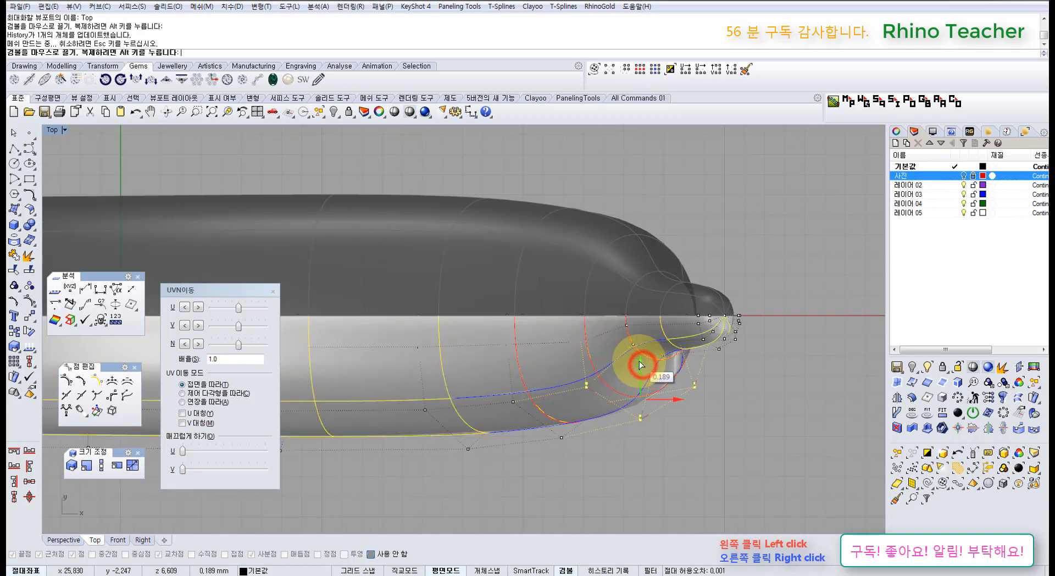
{"action": "left_click_drag", "start_coordinate": [641, 364], "coordinate": [635, 388]}
Move the outer control points at the banana's rounded tip inward along Y to narrow that end
{"action": "scroll", "coordinate": [690, 407], "scroll_direction": "down", "scroll_amount": 3}
{"action": "right_click_drag", "start_coordinate": [539, 414], "coordinate": [798, 433]}
{"action": "scroll", "coordinate": [407, 421], "scroll_direction": "up", "scroll_amount": 2}
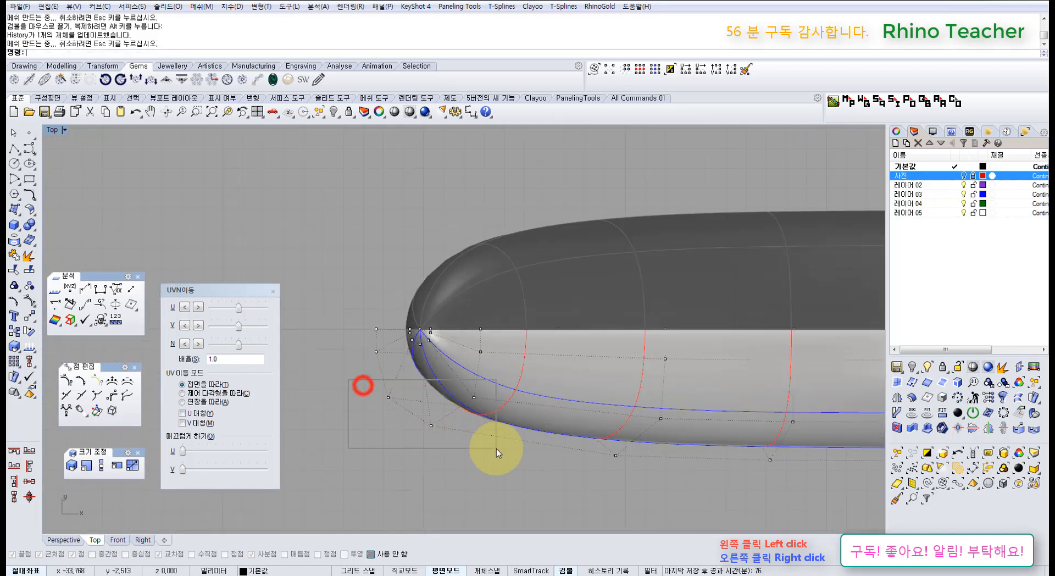
{"action": "left_click_drag", "start_coordinate": [496, 448], "coordinate": [497, 449]}
{"action": "left_click_drag", "start_coordinate": [431, 383], "coordinate": [431, 373]}
{"action": "scroll", "coordinate": [633, 418], "scroll_direction": "down", "scroll_amount": 4}
{"action": "right_click_drag", "start_coordinate": [631, 410], "coordinate": [490, 380]}
{"action": "scroll", "coordinate": [497, 389], "scroll_direction": "down", "scroll_amount": 4}
{"action": "scroll", "coordinate": [400, 384], "scroll_direction": "up", "scroll_amount": 6}
{"action": "right_click_drag", "start_coordinate": [354, 376], "coordinate": [424, 374]}
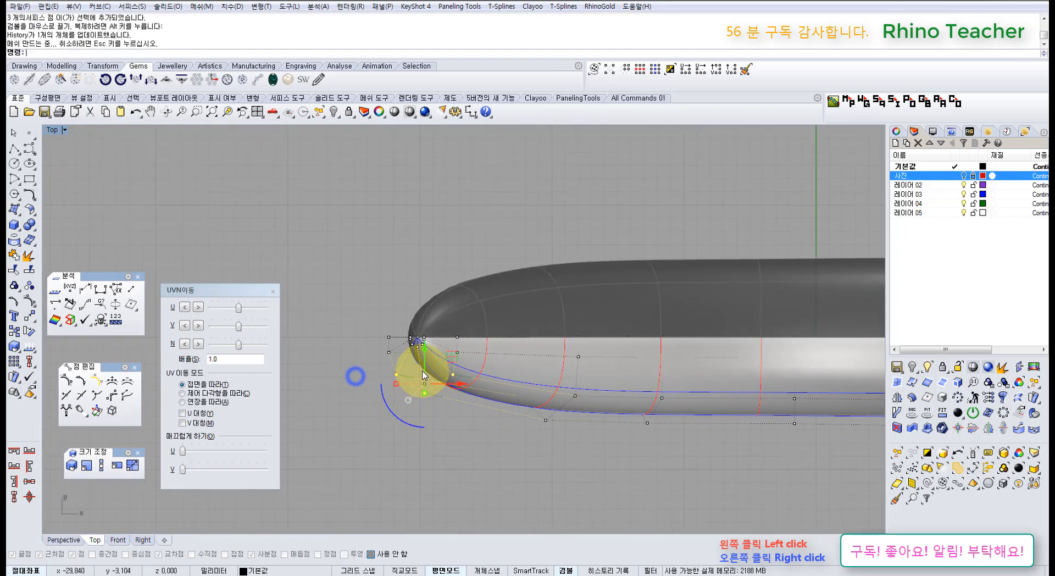
{"action": "left_click_drag", "start_coordinate": [424, 352], "coordinate": [424, 349]}
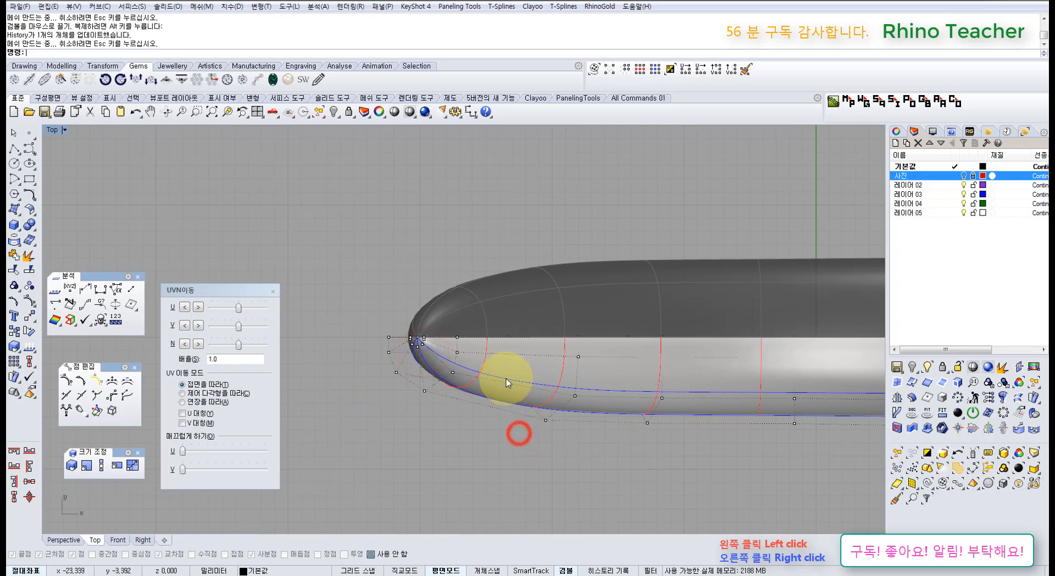
Move the next group of outer control points behind the rounded tip slightly inward along Y
{"action": "left_click_drag", "start_coordinate": [611, 457], "coordinate": [611, 457]}
{"action": "scroll", "coordinate": [526, 388], "scroll_direction": "up", "scroll_amount": 4}
{"action": "left_click_drag", "start_coordinate": [559, 388], "coordinate": [560, 381]}
Move the outer control points near the banana's mid-length slightly outward along Y
{"action": "scroll", "coordinate": [606, 385], "scroll_direction": "down", "scroll_amount": 8}
{"action": "right_click_drag", "start_coordinate": [698, 420], "coordinate": [598, 396]}
{"action": "scroll", "coordinate": [591, 382], "scroll_direction": "up", "scroll_amount": 4}
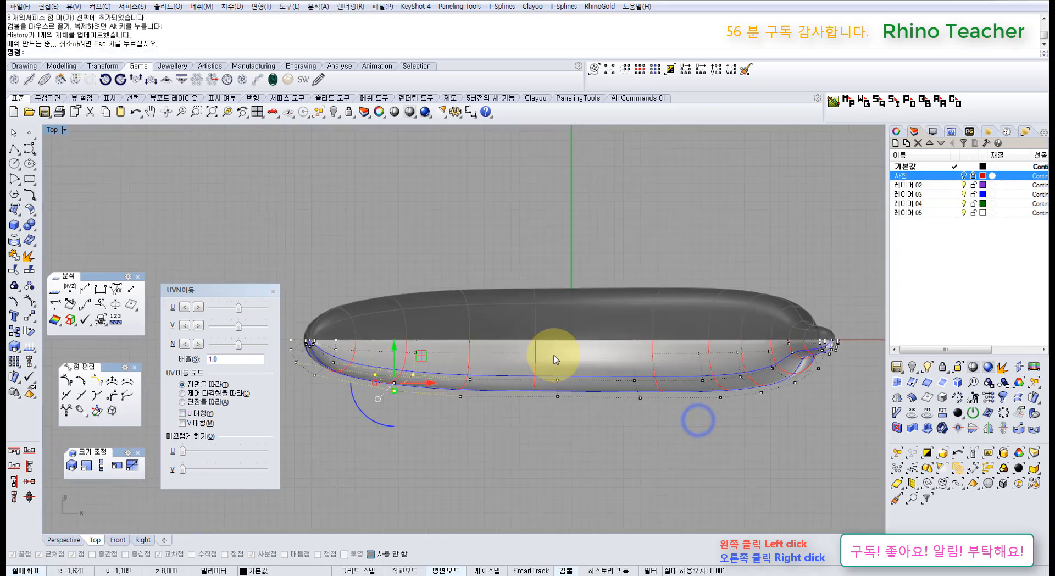
{"action": "right_click_drag", "start_coordinate": [535, 378], "coordinate": [577, 378]}
{"action": "scroll", "coordinate": [391, 363], "scroll_direction": "up", "scroll_amount": 3}
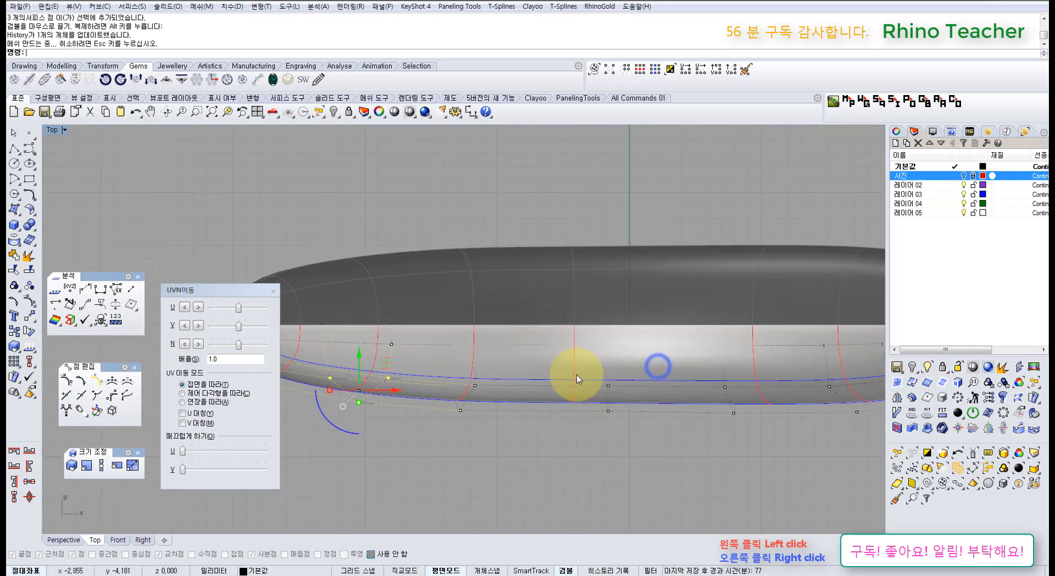
{"action": "left_click_drag", "start_coordinate": [650, 456], "coordinate": [650, 456]}
{"action": "scroll", "coordinate": [591, 360], "scroll_direction": "up", "scroll_amount": 4}
{"action": "left_click_drag", "start_coordinate": [608, 360], "coordinate": [612, 366]}
{"action": "scroll", "coordinate": [612, 368], "scroll_direction": "down", "scroll_amount": 5}
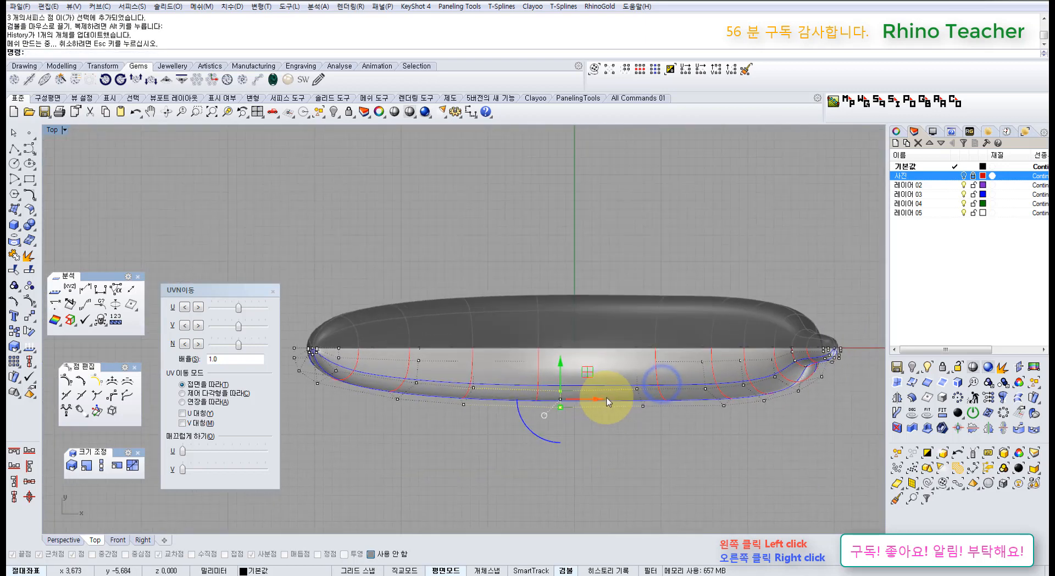
Hide the control points and insert a V-direction knot along the banana half, close to its inner centre edge
{"action": "key", "text": "ctrl+F4"}
{"action": "right_click_drag", "start_coordinate": [624, 395], "coordinate": [490, 394]}
{"action": "left_click", "coordinate": [470, 348]}
{"action": "left_click", "coordinate": [535, 297]}
{"action": "right_click_drag", "start_coordinate": [482, 345], "coordinate": [374, 393]}
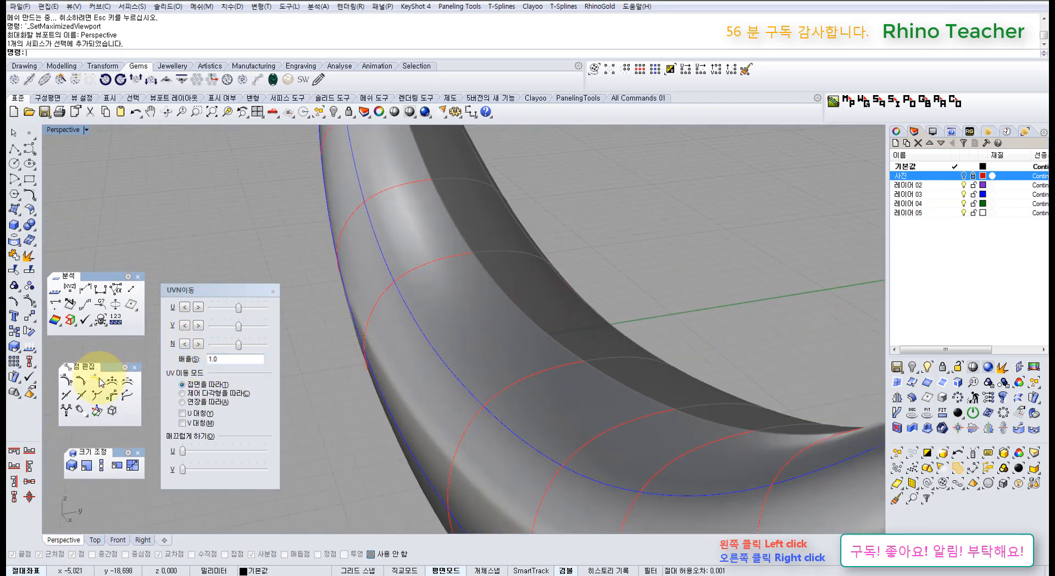
{"action": "left_click", "coordinate": [66, 394]}
{"action": "left_click", "coordinate": [472, 332]}
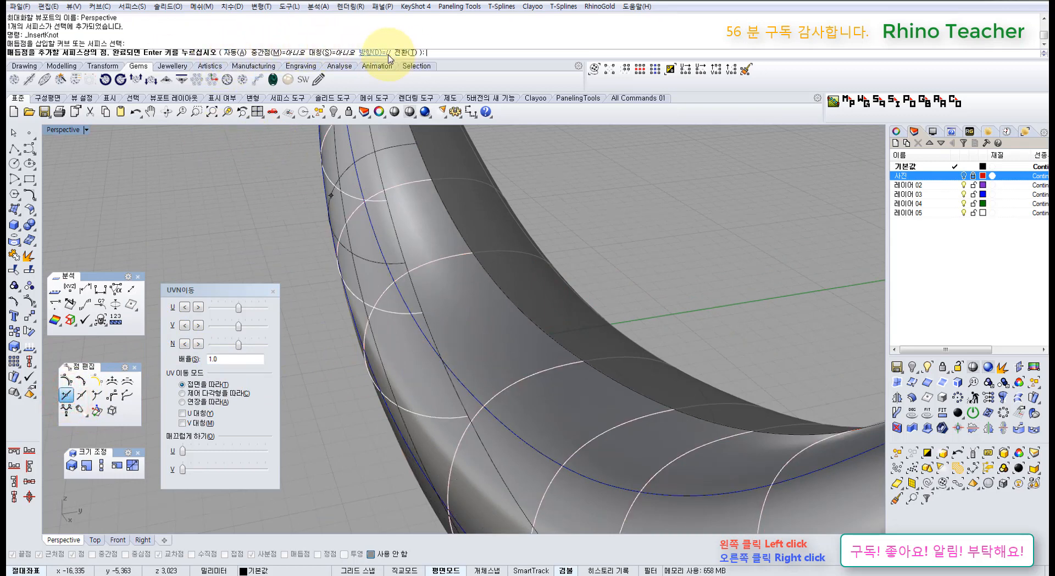
{"action": "left_click", "coordinate": [402, 55]}
{"action": "right_click_drag", "start_coordinate": [431, 320], "coordinate": [446, 279]}
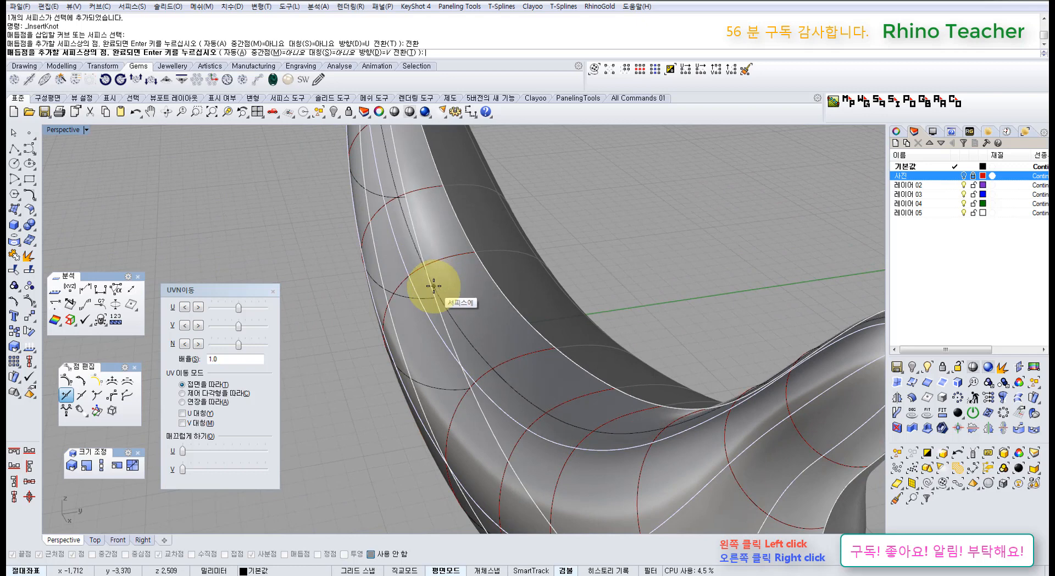
{"action": "left_click", "coordinate": [450, 277]}
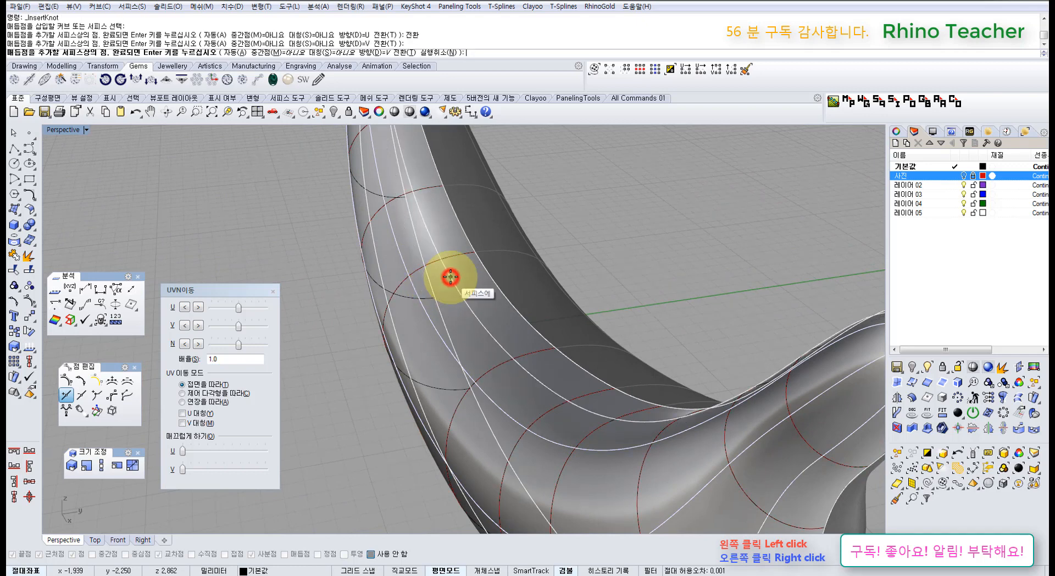
{"action": "right_click", "coordinate": [444, 276]}
Show the control points of the banana half and set the Perspective view to Ghosted display
{"action": "left_click", "coordinate": [444, 300]}
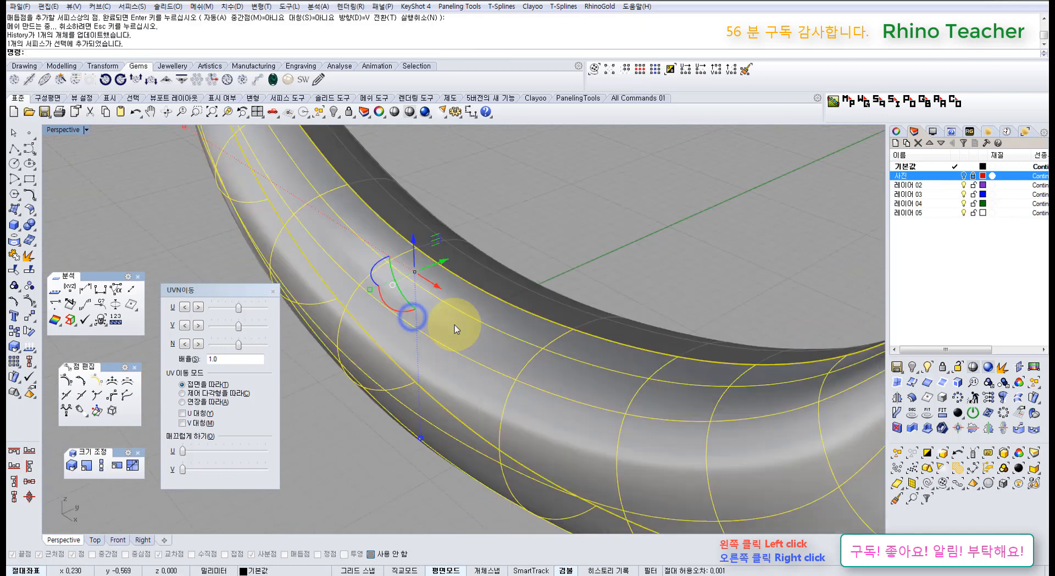
{"action": "key", "text": "F10"}
{"action": "right_click_drag", "start_coordinate": [439, 301], "coordinate": [311, 252]}
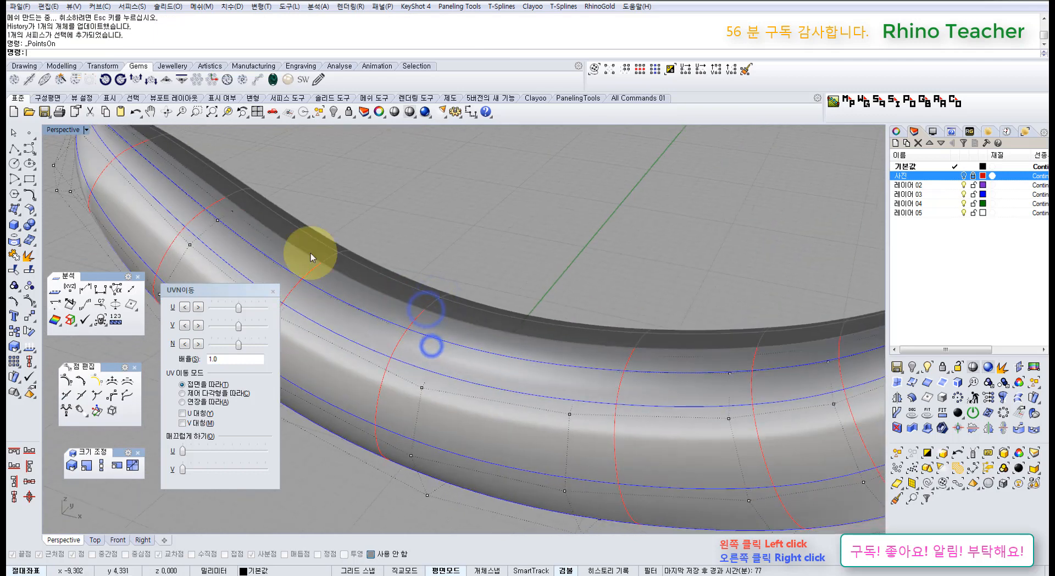
{"action": "left_click", "coordinate": [87, 130]}
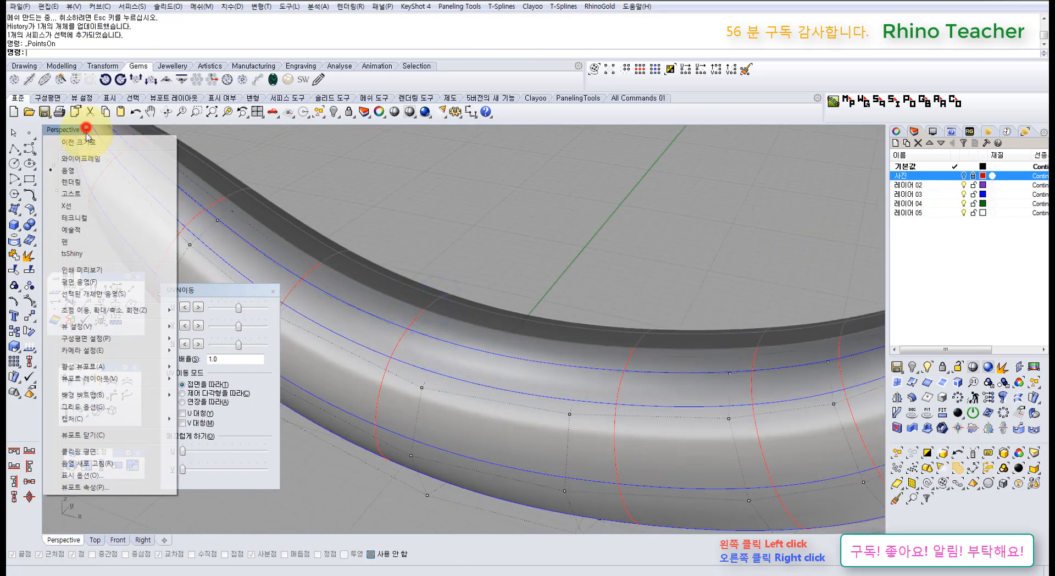
{"action": "left_click", "coordinate": [78, 194]}
Select two adjacent control points along the inner side of the banana half and move them outward along Y
{"action": "right_click_drag", "start_coordinate": [407, 339], "coordinate": [669, 381]}
{"action": "scroll", "coordinate": [661, 378], "scroll_direction": "up", "scroll_amount": 3}
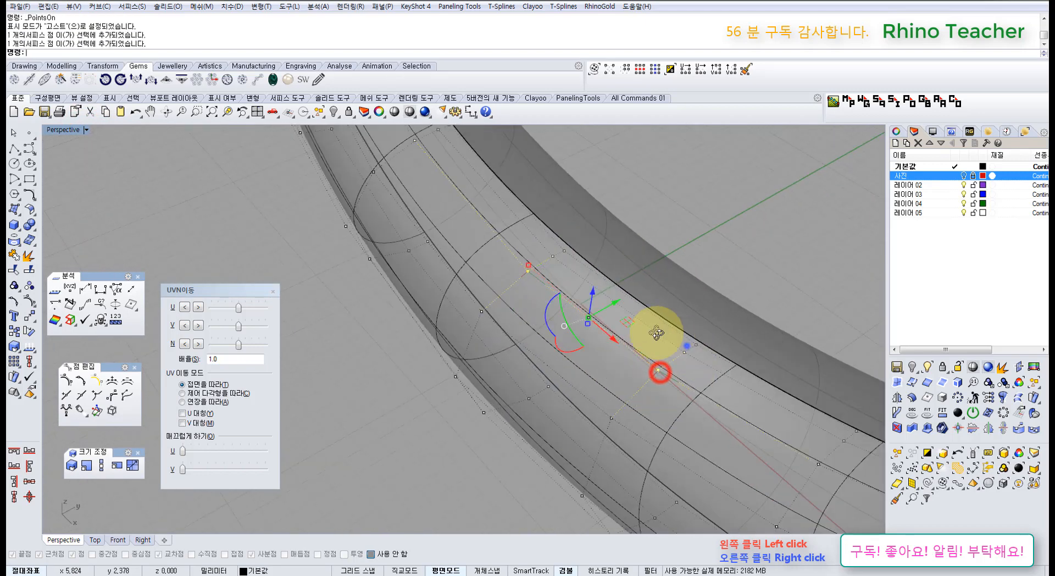
{"action": "right_click_drag", "start_coordinate": [657, 333], "coordinate": [644, 365]}
{"action": "left_click_drag", "start_coordinate": [603, 375], "coordinate": [571, 376]}
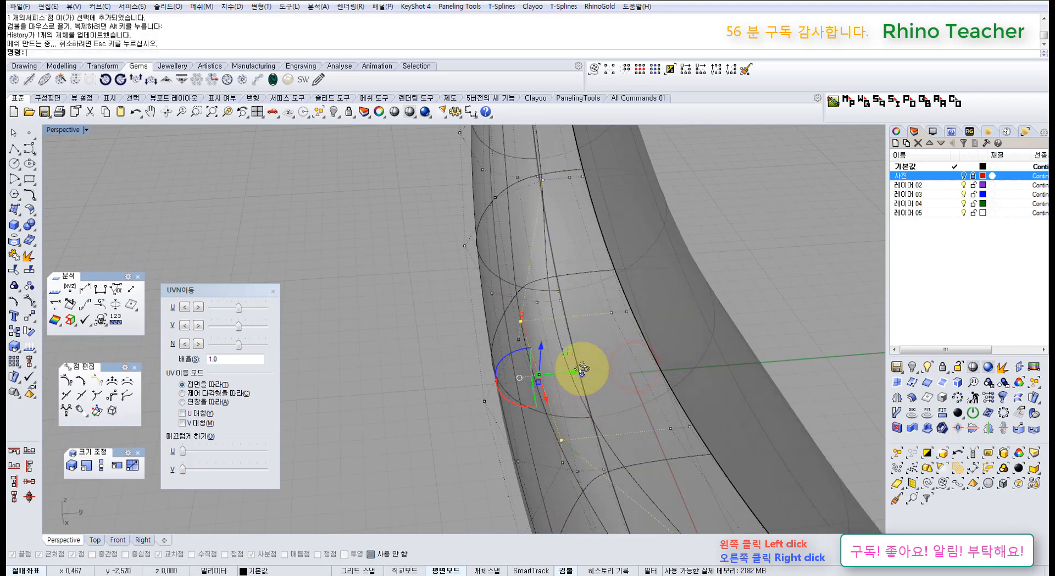
Undo the last point move and knot insertion, and insert two V-direction knots along the banana half's inner side
{"action": "right_click_drag", "start_coordinate": [582, 372], "coordinate": [324, 363]}
{"action": "key", "text": "ctrl+z"}
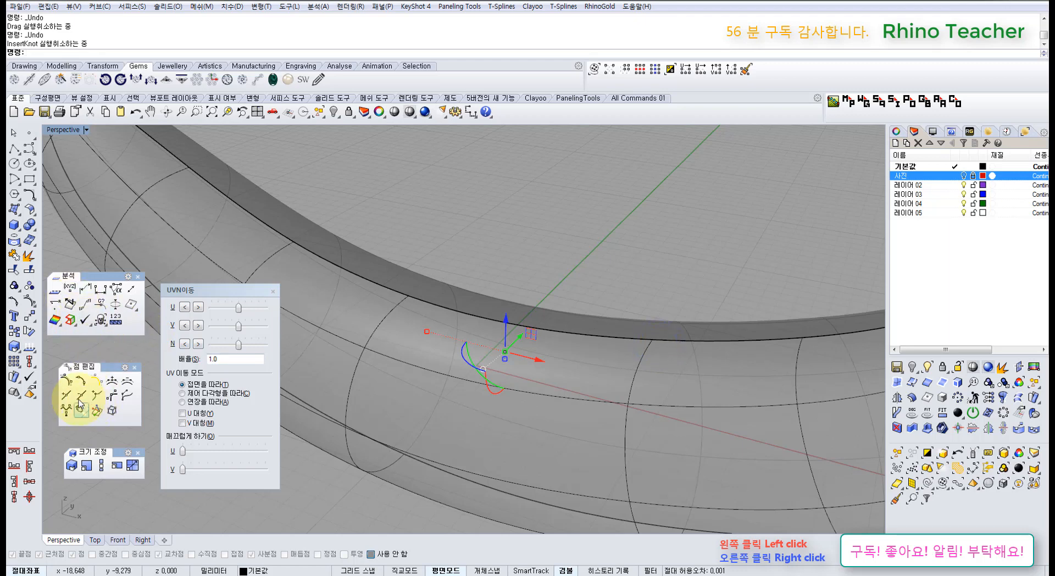
{"action": "right_click_drag", "start_coordinate": [501, 383], "coordinate": [418, 379]}
{"action": "left_click", "coordinate": [437, 341]}
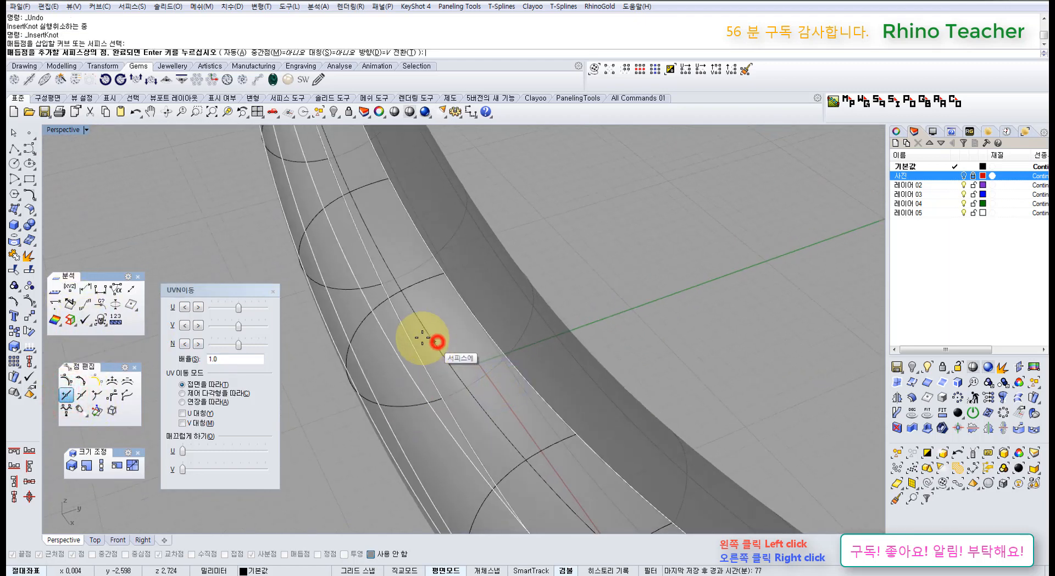
{"action": "mouse_move", "coordinate": [400, 307]}
{"action": "right_mouse_down"}
{"action": "mouse_move", "coordinate": [389, 290]}
{"action": "mouse_move", "coordinate": [390, 310]}
{"action": "right_mouse_up"}
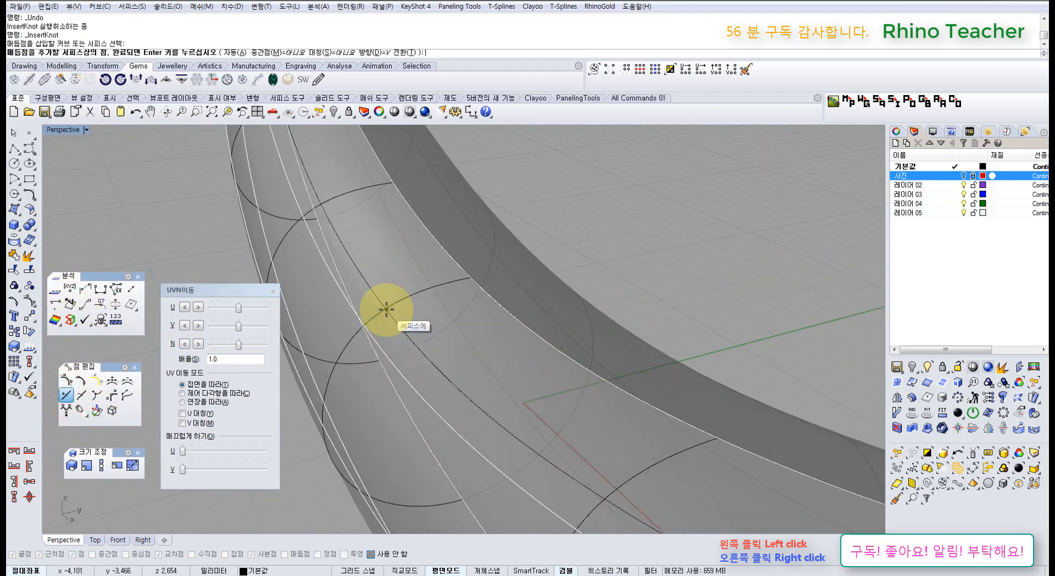
{"action": "left_click", "coordinate": [386, 309]}
{"action": "right_click_drag", "start_coordinate": [365, 357], "coordinate": [342, 360]}
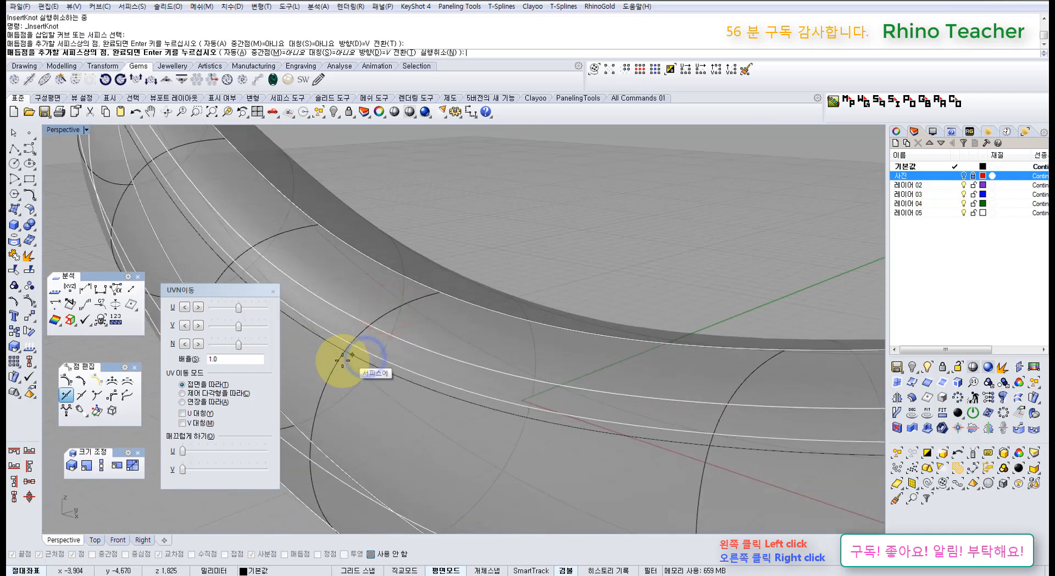
{"action": "left_click", "coordinate": [336, 365]}
{"action": "right_click", "coordinate": [338, 365]}
Show the banana half's control points and select two adjacent points on its inner side near mid-length
{"action": "left_click", "coordinate": [394, 307]}
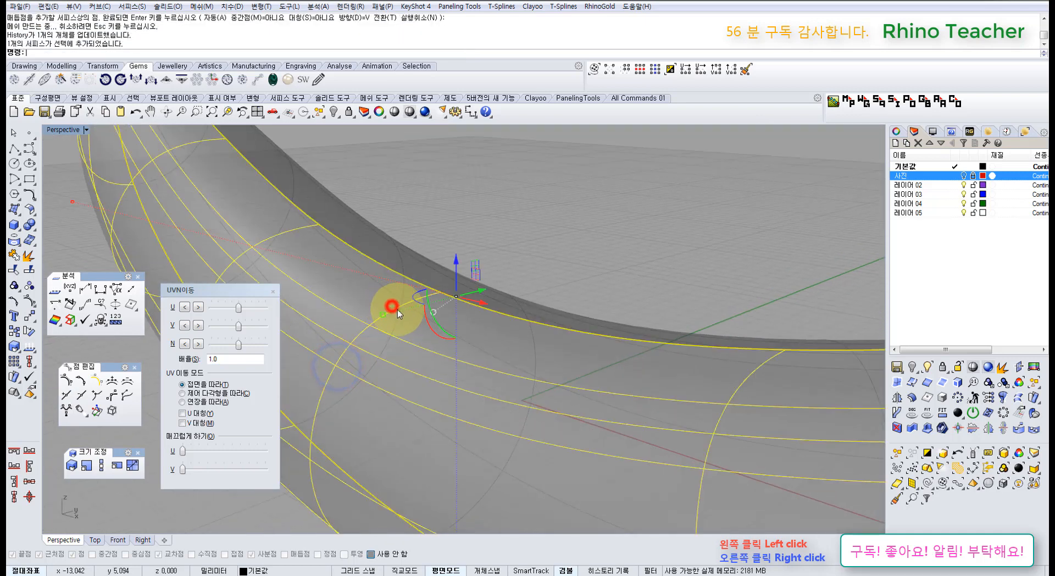
{"action": "right_click_drag", "start_coordinate": [395, 308], "coordinate": [383, 405]}
{"action": "key", "text": "F10"}
{"action": "left_click", "coordinate": [431, 328]}
{"action": "left_click", "coordinate": [334, 465]}
{"action": "scroll", "coordinate": [429, 350], "scroll_direction": "up", "scroll_amount": 2}
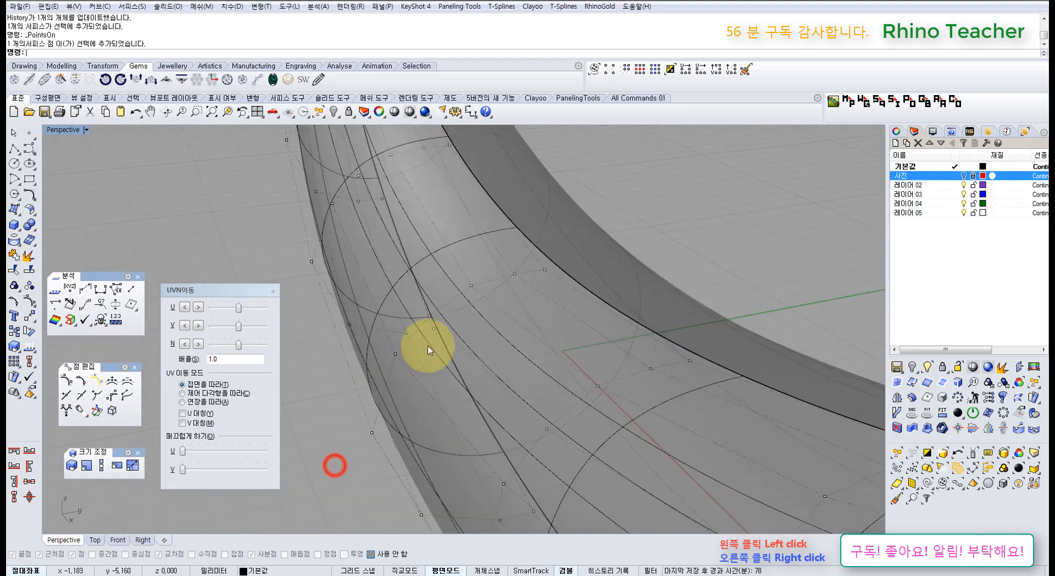
{"action": "right_click_drag", "start_coordinate": [425, 355], "coordinate": [633, 387]}
{"action": "left_click", "coordinate": [653, 380], "text": "shift"}
{"action": "scroll", "coordinate": [668, 391], "scroll_direction": "down", "scroll_amount": 5}
{"action": "right_click_drag", "start_coordinate": [715, 388], "coordinate": [692, 384]}
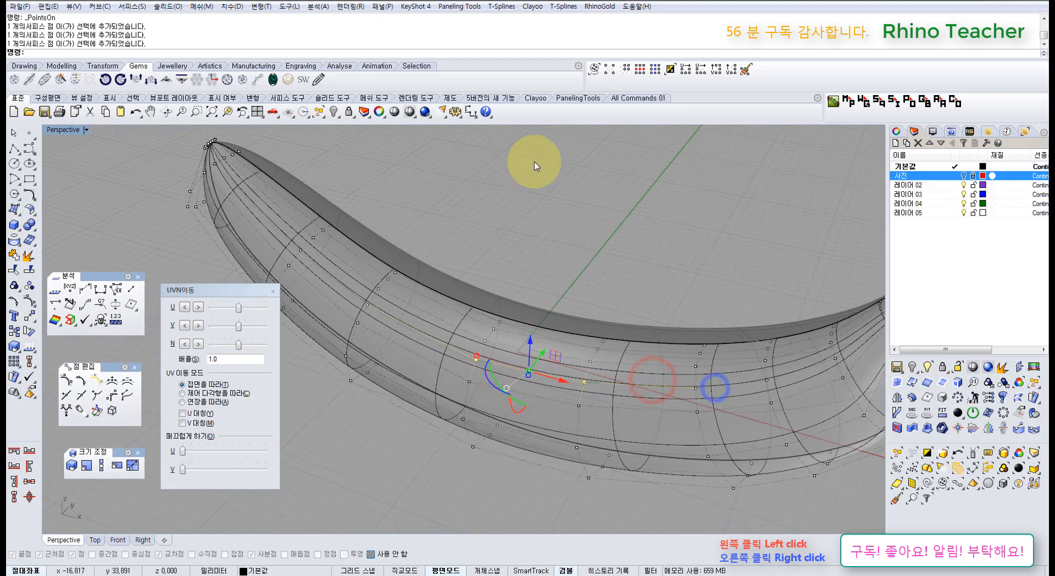
Extend the selection to the whole V-direction row of control points, and deselect the points at both banana ends
{"action": "scroll", "coordinate": [589, 345], "scroll_direction": "down", "scroll_amount": 3}
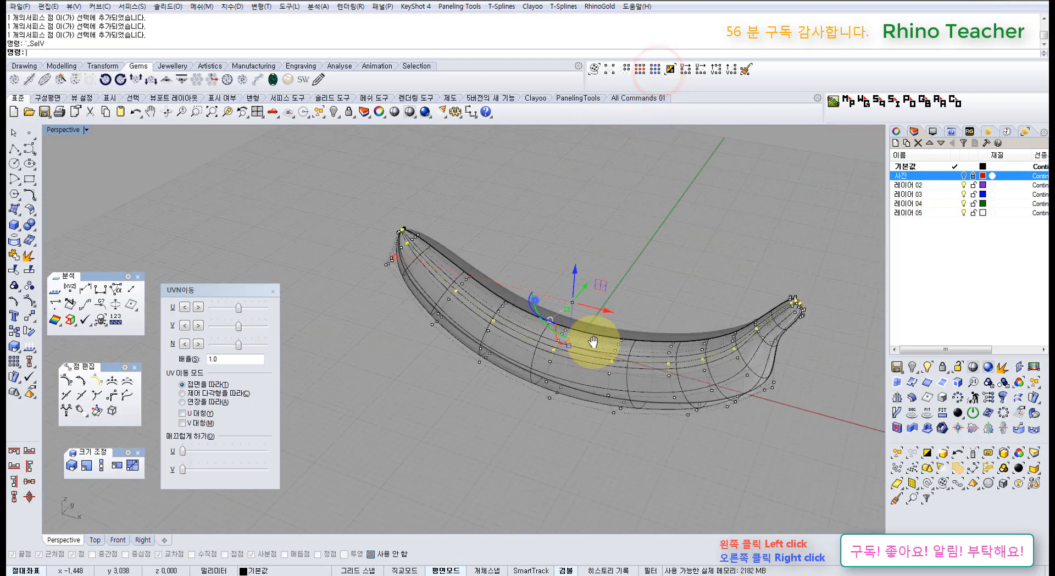
{"action": "scroll", "coordinate": [424, 241], "scroll_direction": "up", "scroll_amount": 5}
{"action": "left_click_drag", "start_coordinate": [407, 228], "coordinate": [428, 240], "text": "ctrl"}
{"action": "scroll", "coordinate": [461, 245], "scroll_direction": "down", "scroll_amount": 5}
{"action": "right_click_drag", "start_coordinate": [635, 317], "coordinate": [662, 262], "text": "shift"}
{"action": "scroll", "coordinate": [663, 261], "scroll_direction": "up", "scroll_amount": 5}
{"action": "left_click_drag", "start_coordinate": [651, 239], "coordinate": [711, 301], "text": "ctrl"}
{"action": "right_click_drag", "start_coordinate": [654, 318], "coordinate": [428, 308]}
{"action": "right_click_drag", "start_coordinate": [417, 306], "coordinate": [487, 351], "text": "shift"}
Set the Perspective view to Shaded display
{"action": "scroll", "coordinate": [487, 351], "scroll_direction": "up", "scroll_amount": 5}
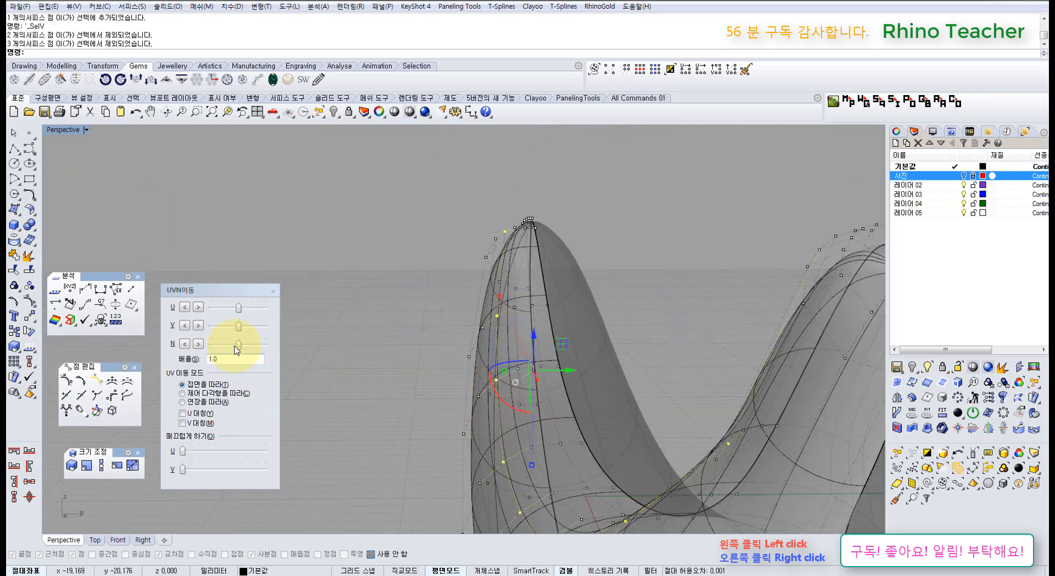
{"action": "right_click_drag", "start_coordinate": [423, 403], "coordinate": [464, 414]}
{"action": "right_click_drag", "start_coordinate": [479, 440], "coordinate": [529, 485]}
{"action": "right_click_drag", "start_coordinate": [525, 467], "coordinate": [491, 379]}
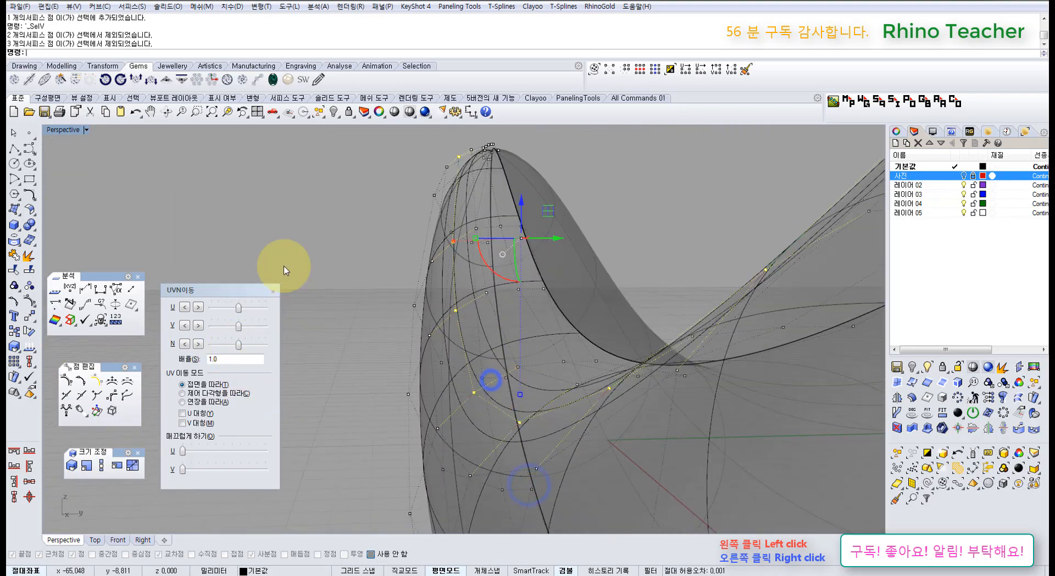
{"action": "left_click", "coordinate": [87, 129]}
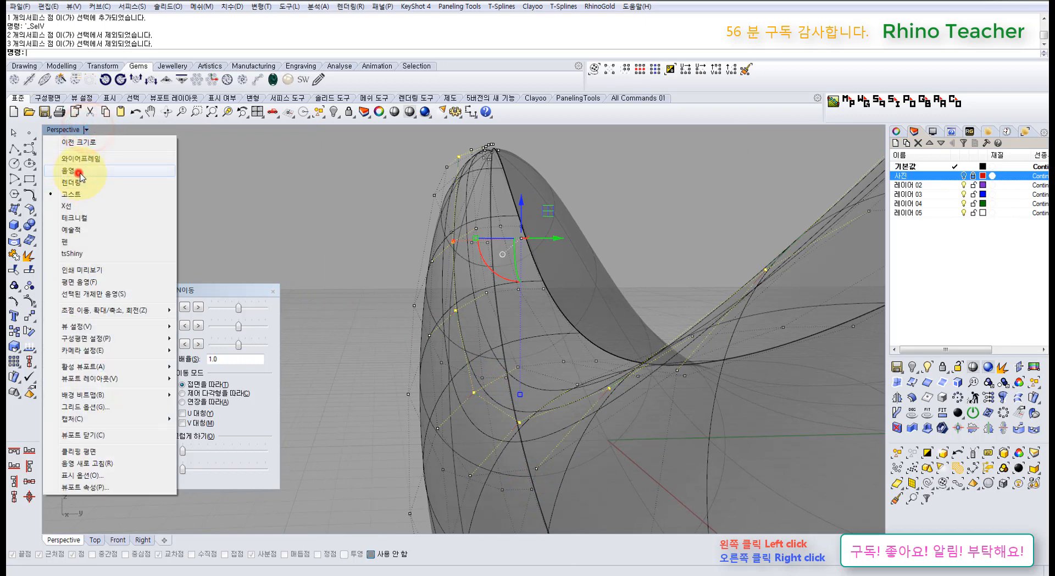
{"action": "left_click", "coordinate": [80, 172]}
Try to move the selected inner row of control points outward along the surface normal with MoveUVN
{"action": "right_click_drag", "start_coordinate": [440, 309], "coordinate": [438, 309]}
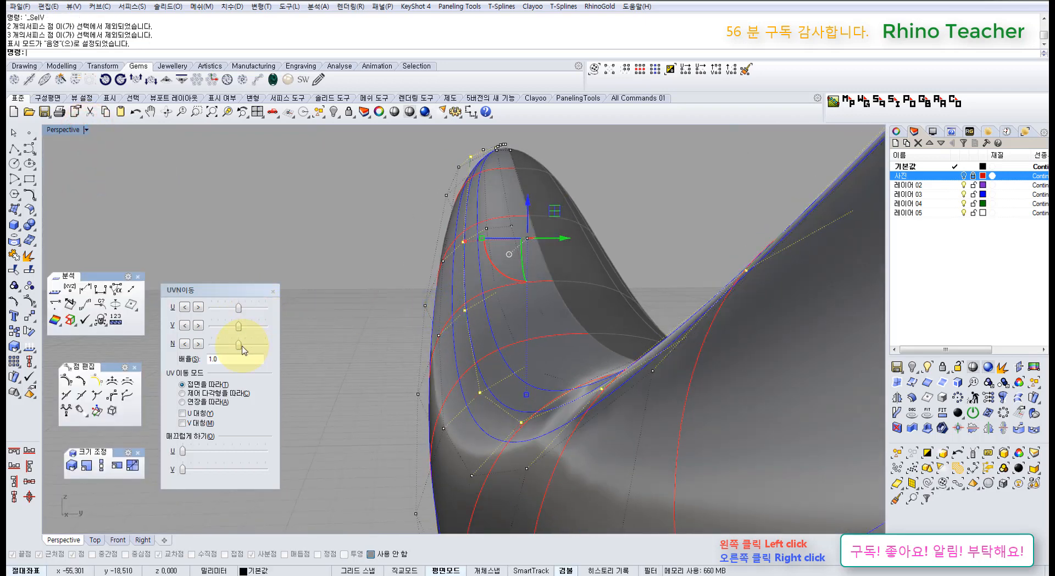
{"action": "mouse_move", "coordinate": [246, 352]}
{"action": "left_mouse_down"}
{"action": "mouse_move", "coordinate": [235, 347]}
{"action": "mouse_move", "coordinate": [256, 355]}
{"action": "mouse_move", "coordinate": [246, 347]}
{"action": "left_mouse_up"}
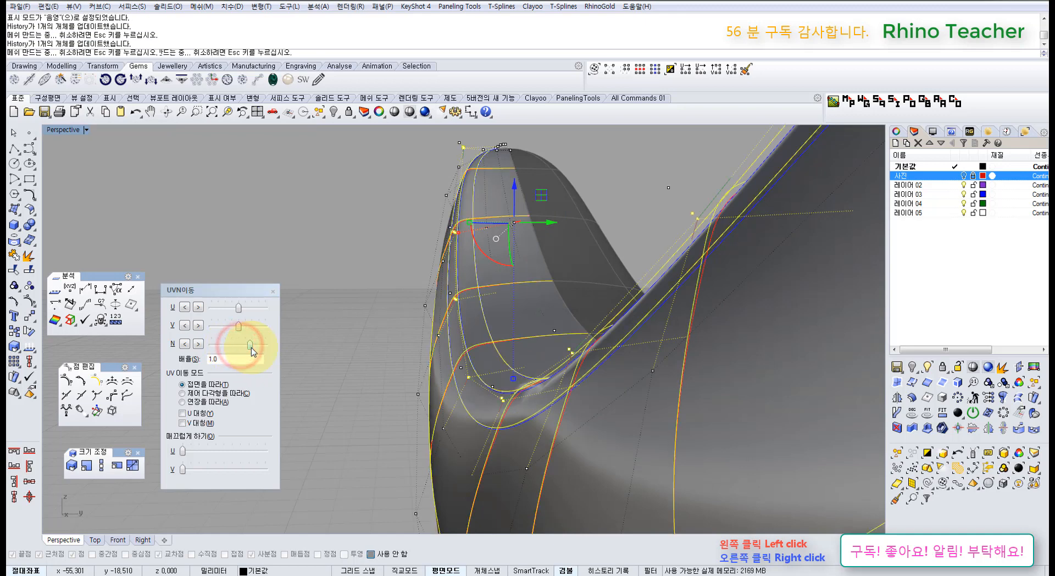
{"action": "right_click_drag", "start_coordinate": [365, 357], "coordinate": [438, 405]}
{"action": "scroll", "coordinate": [438, 405], "scroll_direction": "down", "scroll_amount": 5}
{"action": "right_click_drag", "start_coordinate": [522, 428], "coordinate": [463, 441]}
{"action": "scroll", "coordinate": [480, 412], "scroll_direction": "up", "scroll_amount": 3}
{"action": "key", "text": "ctrl+z"}
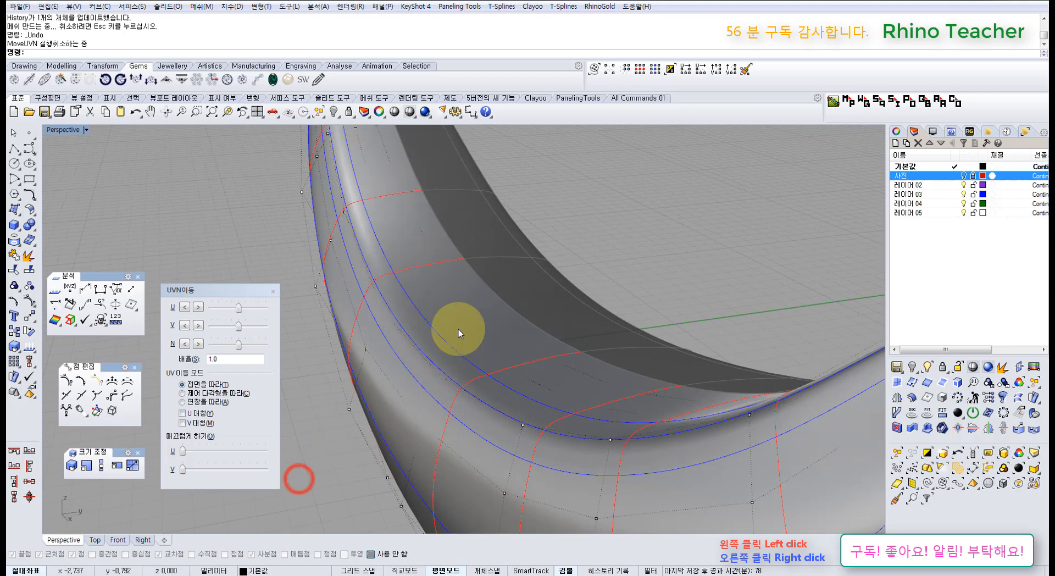
Undo and redo the recent knot insertion and MoveUVN edits to compare the surface, and undo the normal-direction move
{"action": "left_click_drag", "start_coordinate": [518, 391], "coordinate": [518, 392]}
{"action": "right_click_drag", "start_coordinate": [471, 407], "coordinate": [520, 407]}
{"action": "right_click_drag", "start_coordinate": [520, 407], "coordinate": [503, 386]}
{"action": "key", "text": "ctrl+z"}
{"action": "right_click_drag", "start_coordinate": [510, 439], "coordinate": [467, 410]}
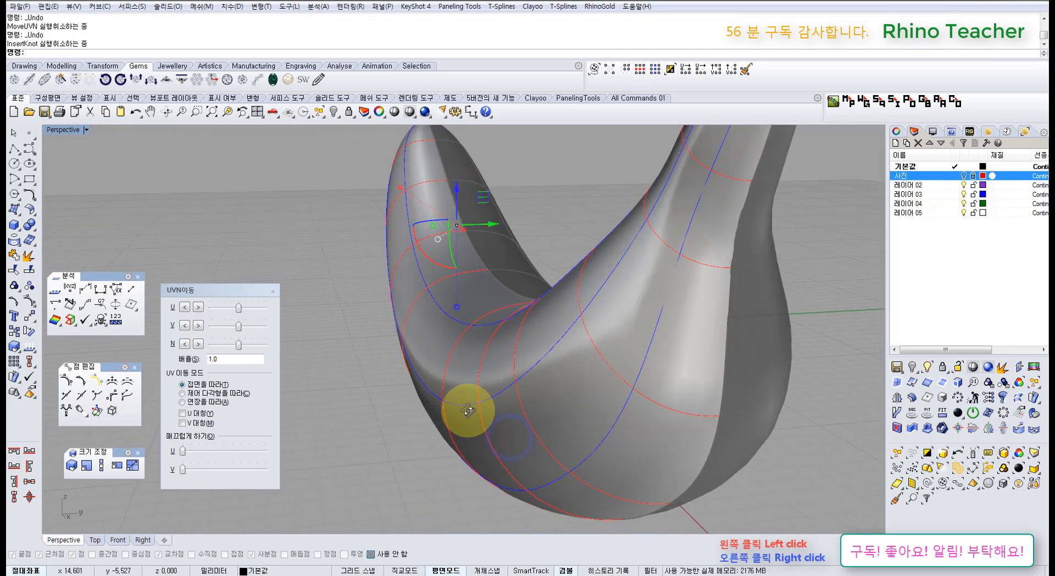
{"action": "key", "text": "ctrl+y"}
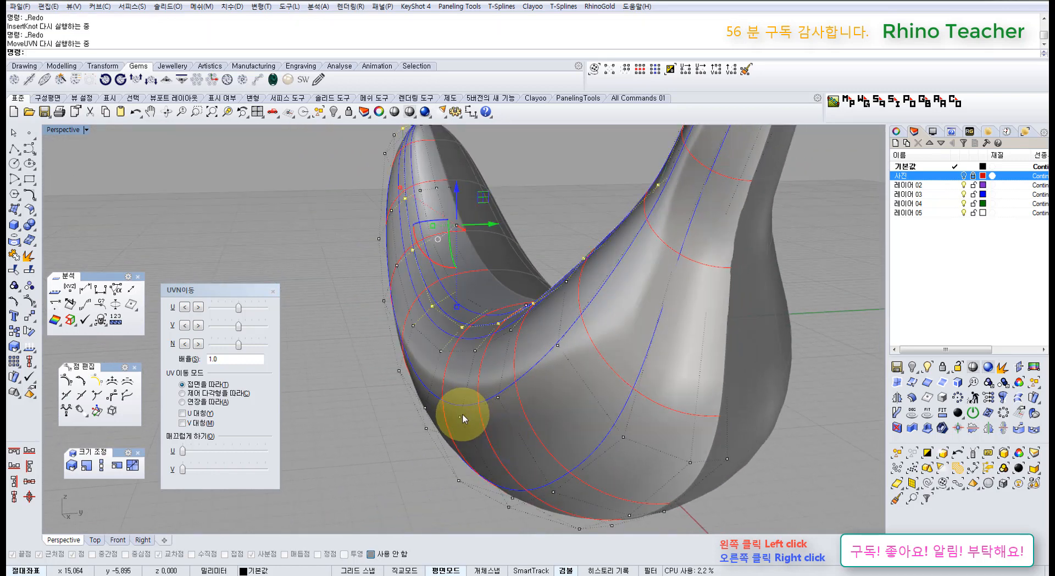
{"action": "key", "text": "ctrl+y"}
{"action": "key", "text": "ctrl+z"}
Try to shift an inner V-direction row of control points, without its end points, along the surface normal
{"action": "right_click_drag", "start_coordinate": [384, 439], "coordinate": [581, 334]}
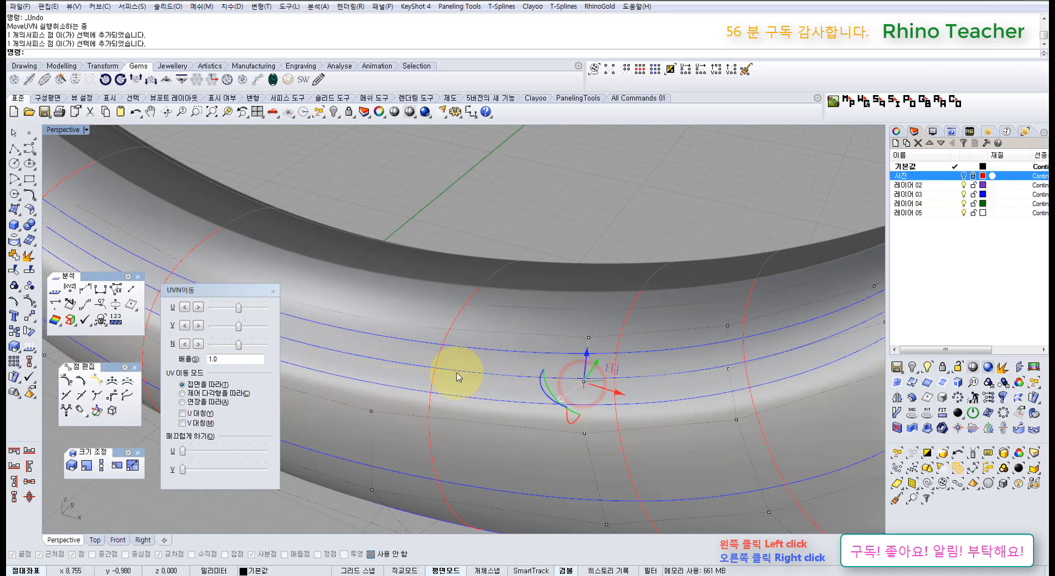
{"action": "right_click_drag", "start_coordinate": [457, 376], "coordinate": [577, 263]}
{"action": "left_click", "coordinate": [651, 71]}
{"action": "scroll", "coordinate": [655, 290], "scroll_direction": "down", "scroll_amount": 6}
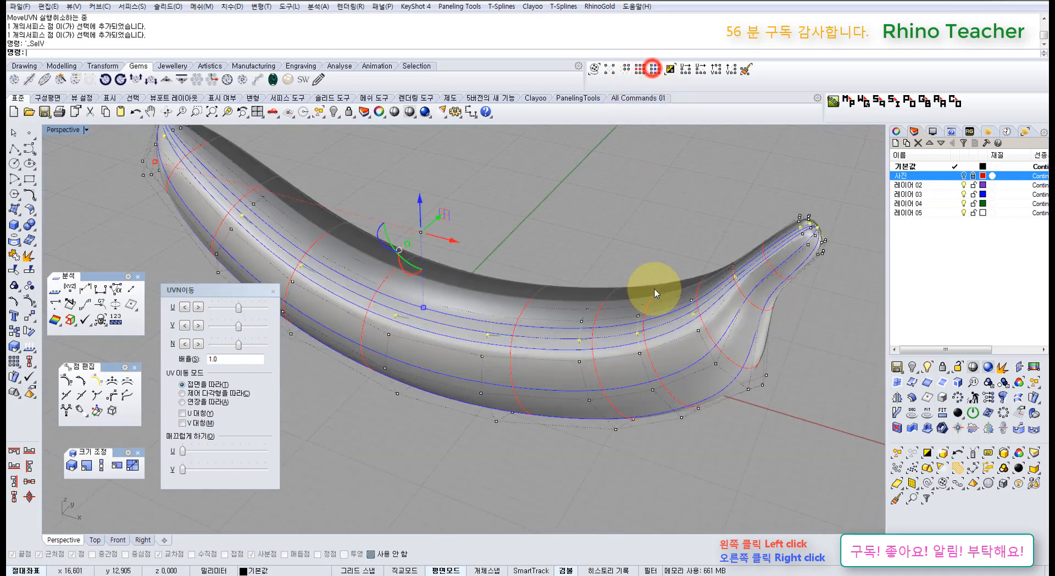
{"action": "right_click_drag", "start_coordinate": [659, 305], "coordinate": [675, 269]}
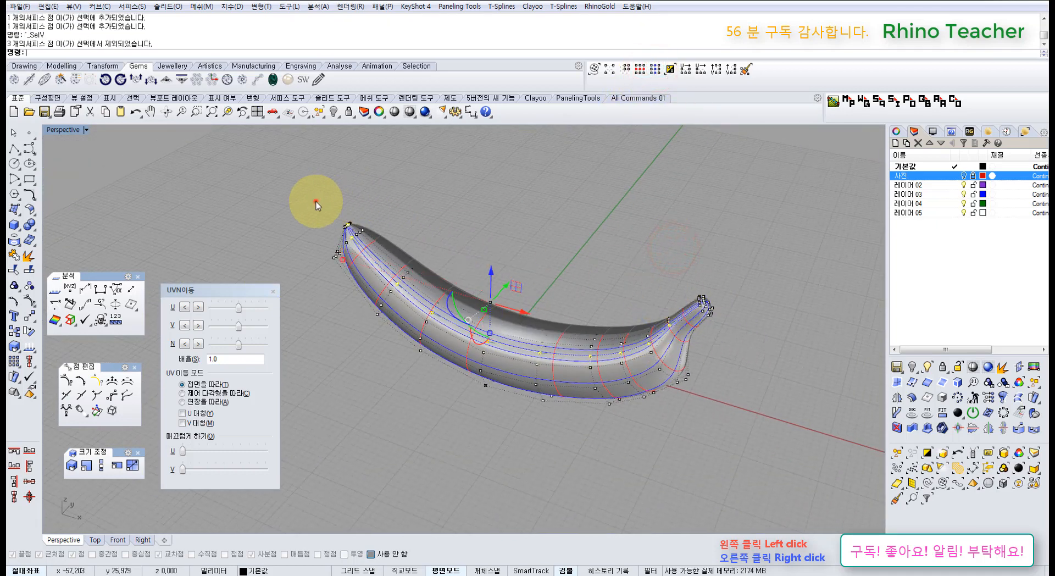
{"action": "left_click_drag", "start_coordinate": [362, 228], "coordinate": [362, 228], "text": "ctrl"}
{"action": "scroll", "coordinate": [548, 371], "scroll_direction": "up", "scroll_amount": 4}
{"action": "right_click_drag", "start_coordinate": [524, 353], "coordinate": [534, 394]}
{"action": "left_click_drag", "start_coordinate": [239, 345], "coordinate": [248, 348]}
{"action": "right_click_drag", "start_coordinate": [487, 382], "coordinate": [544, 272]}
{"action": "key", "text": "ctrl+z"}
Select the V-direction row through an inner-side control point, and deselect the points at both banana ends
{"action": "scroll", "coordinate": [515, 352], "scroll_direction": "up", "scroll_amount": 4}
{"action": "left_click", "coordinate": [538, 316]}
{"action": "left_click", "coordinate": [652, 75]}
{"action": "scroll", "coordinate": [644, 256], "scroll_direction": "down", "scroll_amount": 6}
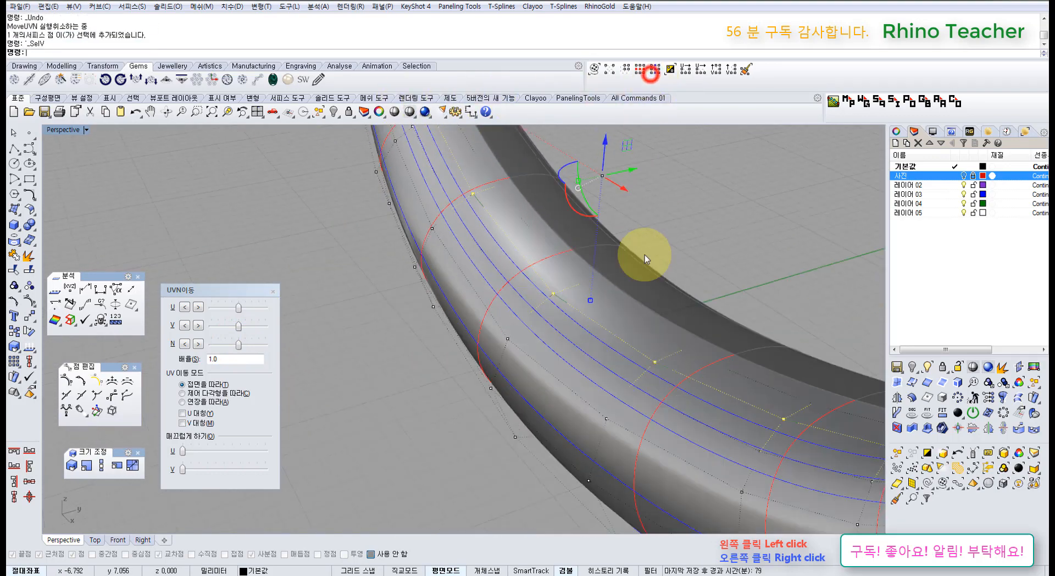
{"action": "mouse_move", "coordinate": [661, 332]}
{"action": "right_mouse_down"}
{"action": "mouse_move", "coordinate": [589, 332]}
{"action": "mouse_move", "coordinate": [652, 314]}
{"action": "right_mouse_up"}
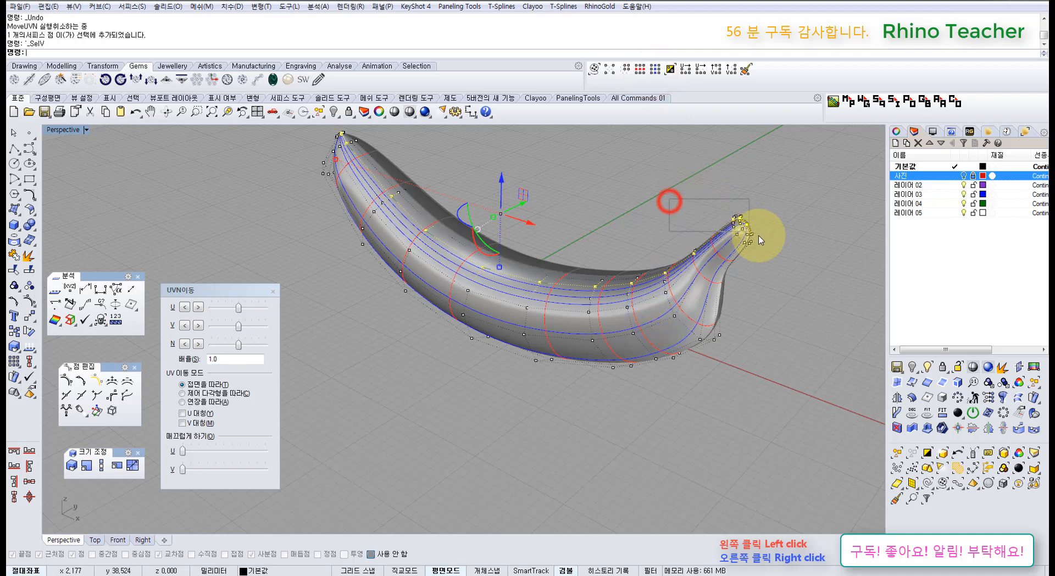
{"action": "right_click_drag", "start_coordinate": [625, 209], "coordinate": [471, 217]}
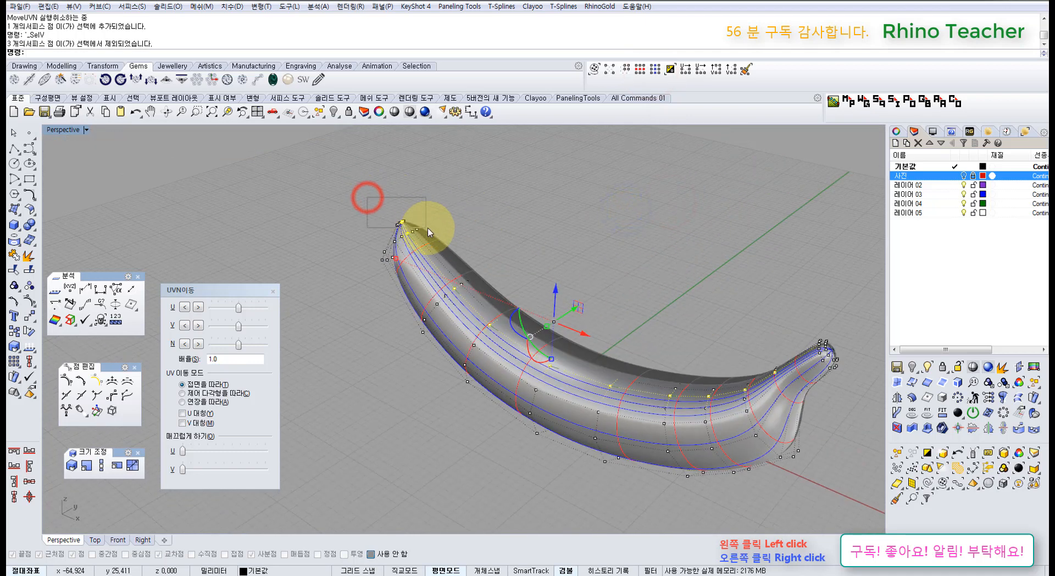
{"action": "left_click_drag", "start_coordinate": [367, 197], "coordinate": [427, 228], "text": "ctrl"}
Shift the selected inner row of control points along U with MoveUVN, away from the banana's inner edge
{"action": "right_click_drag", "start_coordinate": [565, 341], "coordinate": [500, 380]}
{"action": "scroll", "coordinate": [601, 447], "scroll_direction": "up", "scroll_amount": 8}
{"action": "right_click_drag", "start_coordinate": [585, 424], "coordinate": [508, 401]}
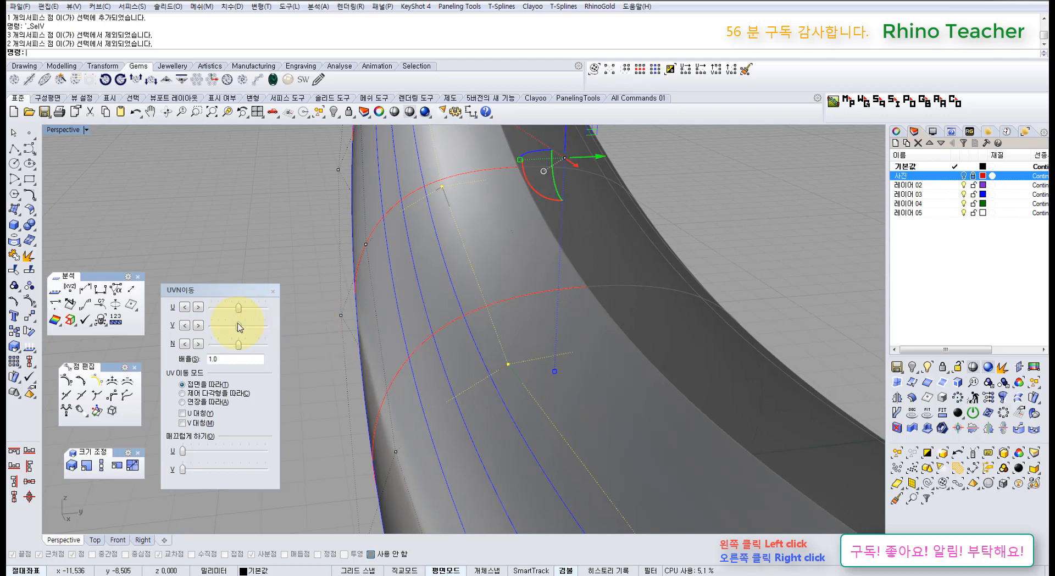
{"action": "left_click_drag", "start_coordinate": [254, 312], "coordinate": [254, 313]}
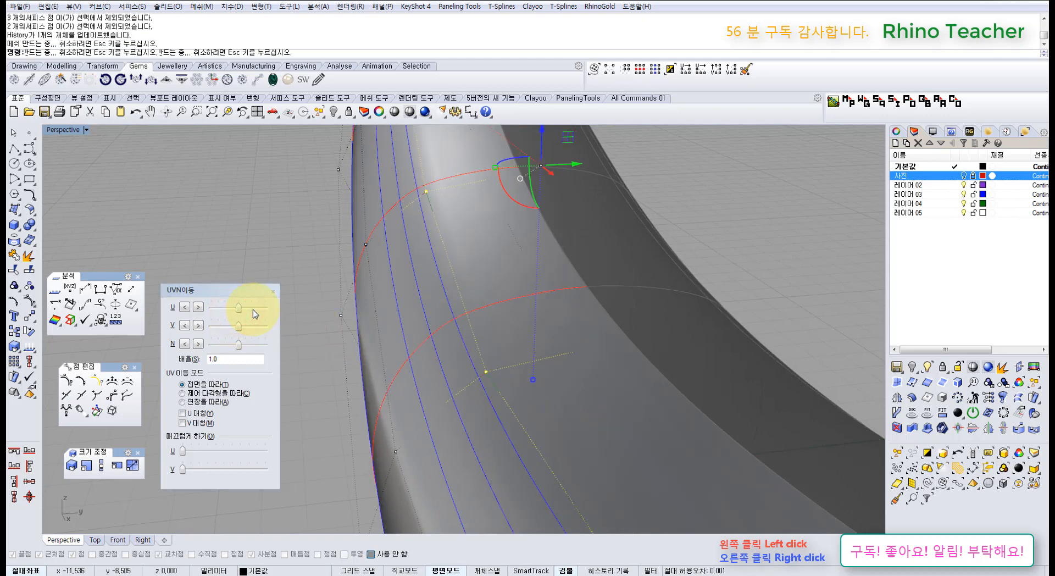
{"action": "right_click_drag", "start_coordinate": [417, 327], "coordinate": [417, 327]}
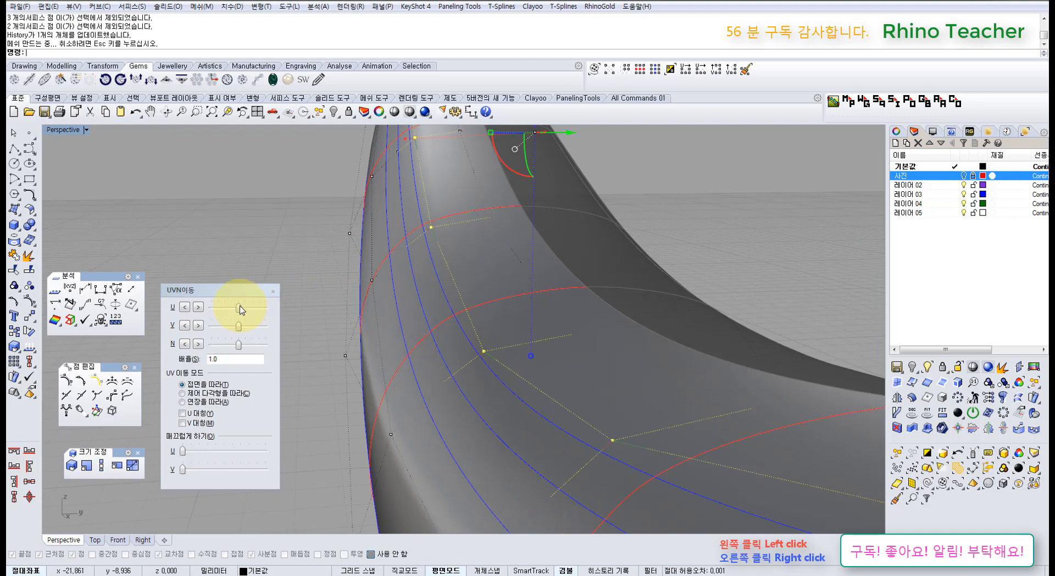
{"action": "left_click_drag", "start_coordinate": [240, 310], "coordinate": [252, 312]}
Select the V-direction control point row farther out on the banana's side, leaving out the points at both ends
{"action": "right_click_drag", "start_coordinate": [369, 348], "coordinate": [510, 437]}
{"action": "left_click", "coordinate": [506, 448]}
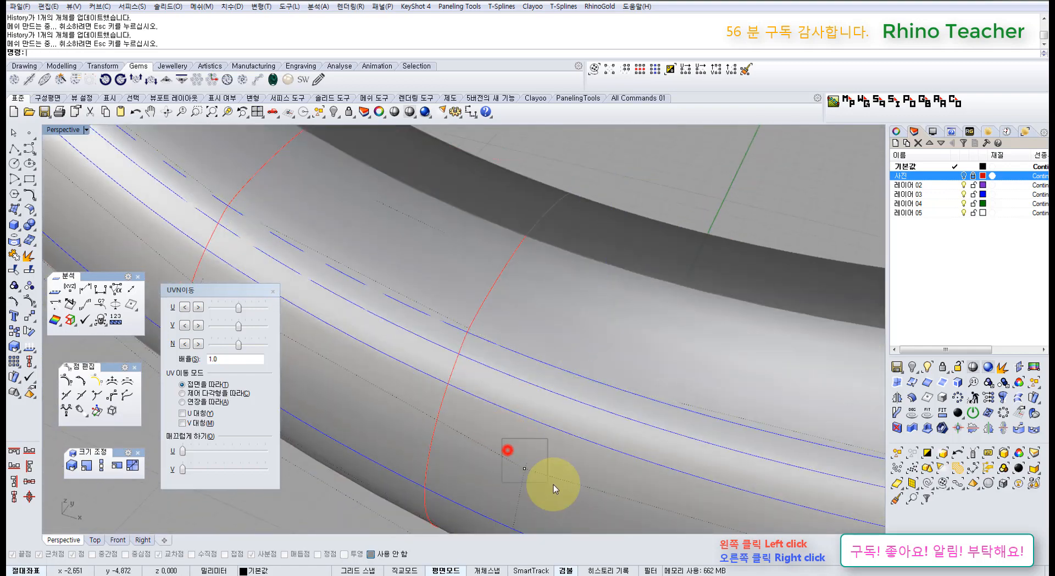
{"action": "right_click_drag", "start_coordinate": [576, 448], "coordinate": [657, 224]}
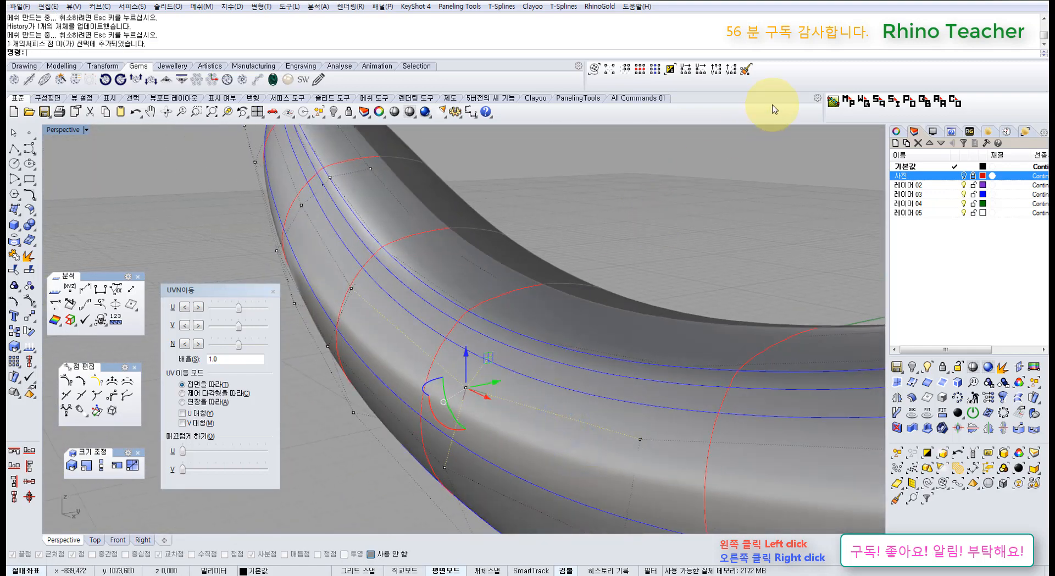
{"action": "right_click_drag", "start_coordinate": [447, 294], "coordinate": [668, 304]}
{"action": "left_click_drag", "start_coordinate": [742, 304], "coordinate": [743, 307], "text": "ctrl"}
{"action": "right_click_drag", "start_coordinate": [579, 315], "coordinate": [769, 355], "text": "shift"}
{"action": "scroll", "coordinate": [471, 336], "scroll_direction": "up", "scroll_amount": 5}
{"action": "left_click_drag", "start_coordinate": [425, 345], "coordinate": [428, 346], "text": "ctrl"}
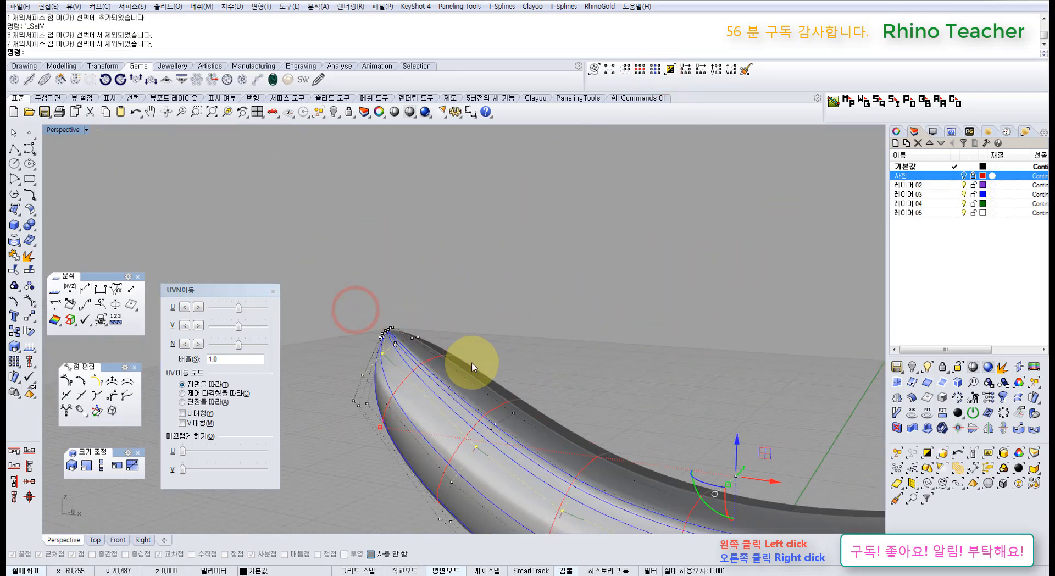
Shift the selected row along U toward the banana's inner edge with MoveUVN, and undo the last of the shifts
{"action": "right_click_drag", "start_coordinate": [471, 360], "coordinate": [526, 439]}
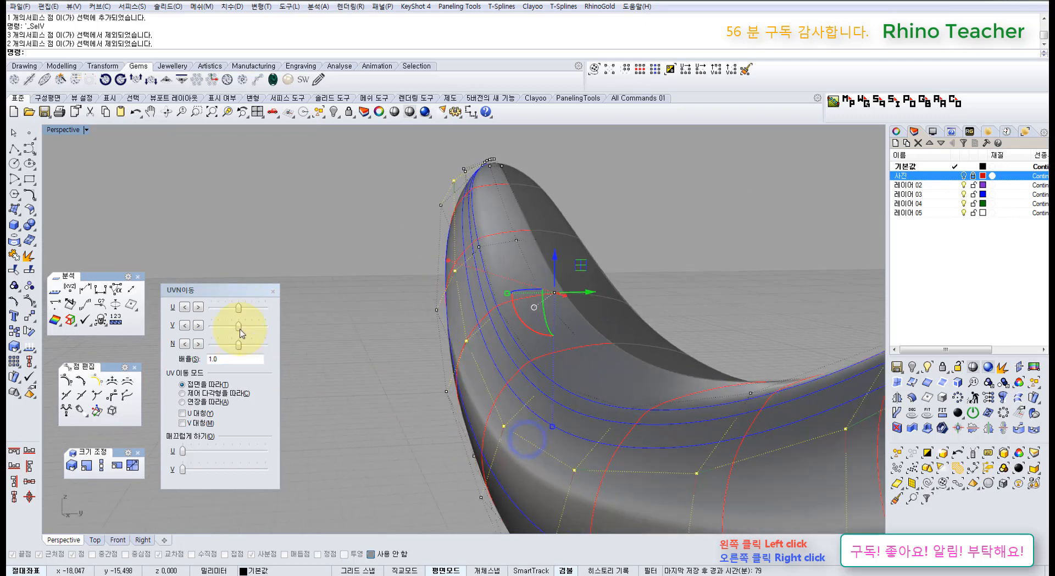
{"action": "left_click_drag", "start_coordinate": [239, 310], "coordinate": [246, 312]}
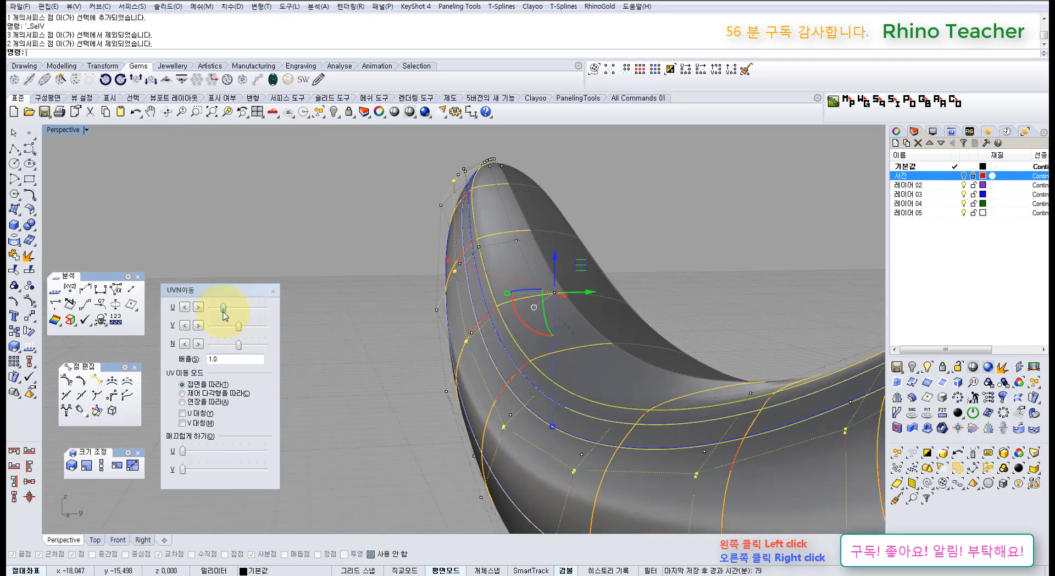
{"action": "right_click_drag", "start_coordinate": [419, 341], "coordinate": [411, 334]}
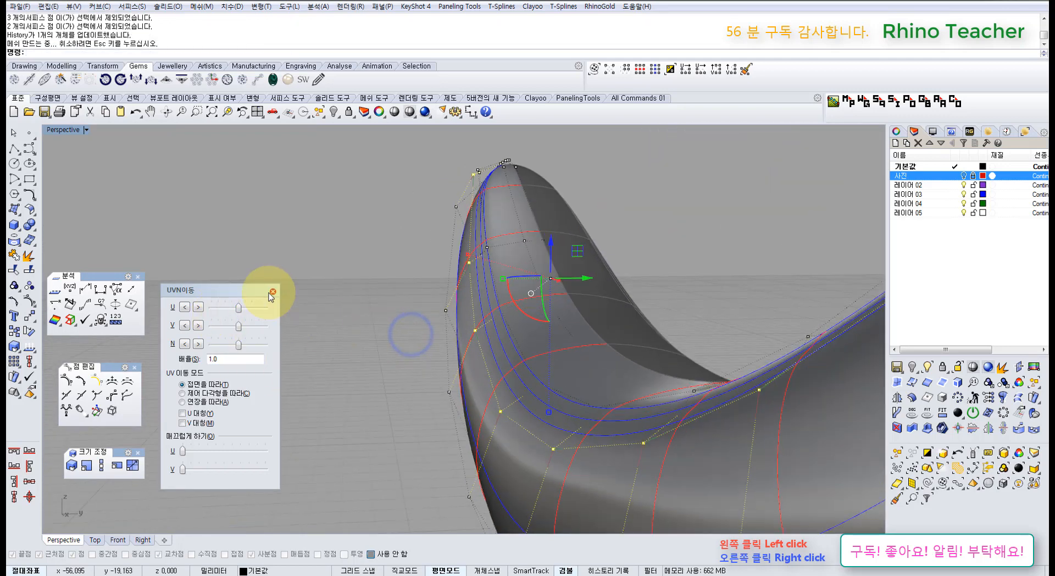
{"action": "left_click_drag", "start_coordinate": [240, 308], "coordinate": [235, 312]}
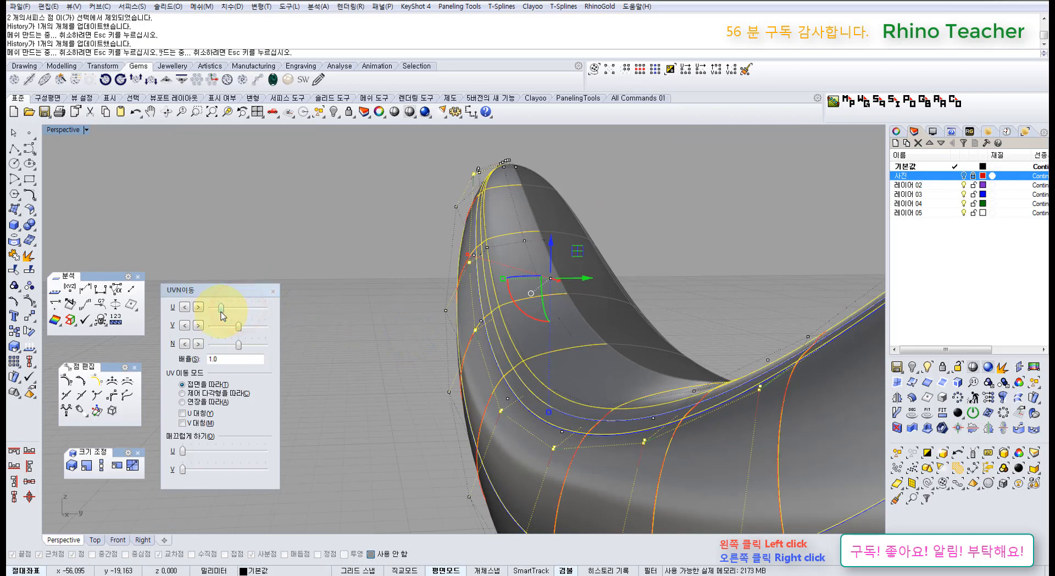
{"action": "right_click_drag", "start_coordinate": [400, 345], "coordinate": [648, 417]}
{"action": "key", "text": "ctrl+z"}
Select the V-direction row of control points along the banana's side, leaving out the points at both ends
{"action": "scroll", "coordinate": [731, 429], "scroll_direction": "up", "scroll_amount": 4}
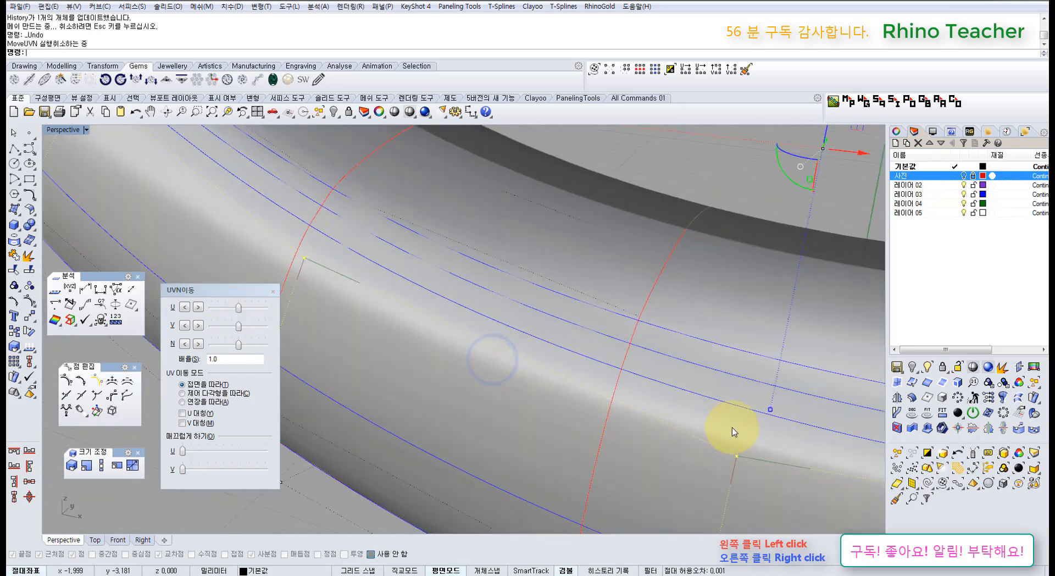
{"action": "right_click_drag", "start_coordinate": [720, 408], "coordinate": [639, 377]}
{"action": "left_click_drag", "start_coordinate": [613, 309], "coordinate": [718, 433]}
{"action": "scroll", "coordinate": [625, 397], "scroll_direction": "up", "scroll_amount": 4}
{"action": "left_click_drag", "start_coordinate": [610, 393], "coordinate": [686, 444]}
{"action": "scroll", "coordinate": [681, 434], "scroll_direction": "down", "scroll_amount": 5}
{"action": "right_click_drag", "start_coordinate": [743, 410], "coordinate": [637, 378]}
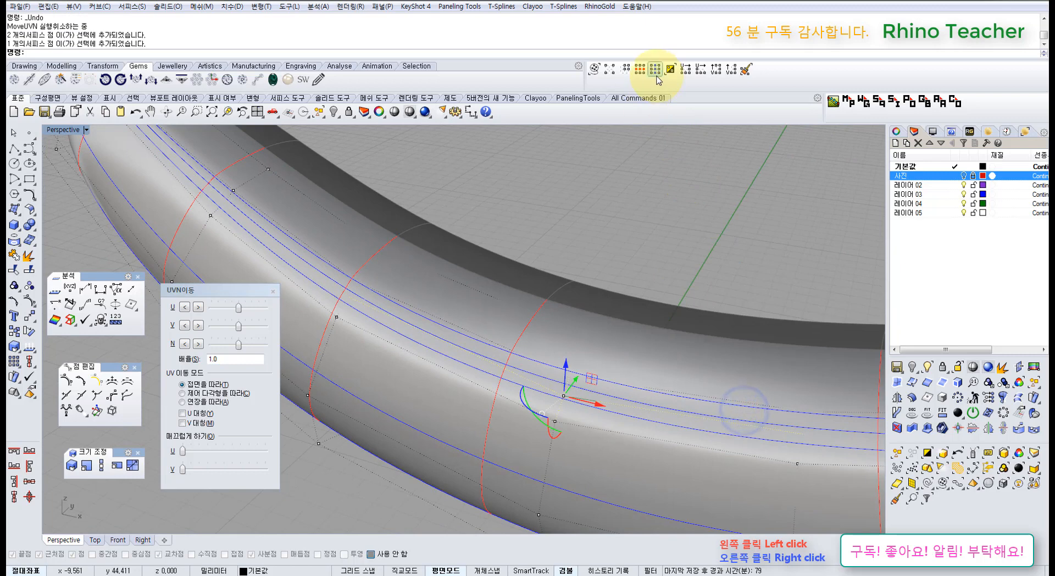
{"action": "scroll", "coordinate": [635, 306], "scroll_direction": "down", "scroll_amount": 8}
{"action": "right_click_drag", "start_coordinate": [662, 328], "coordinate": [707, 269]}
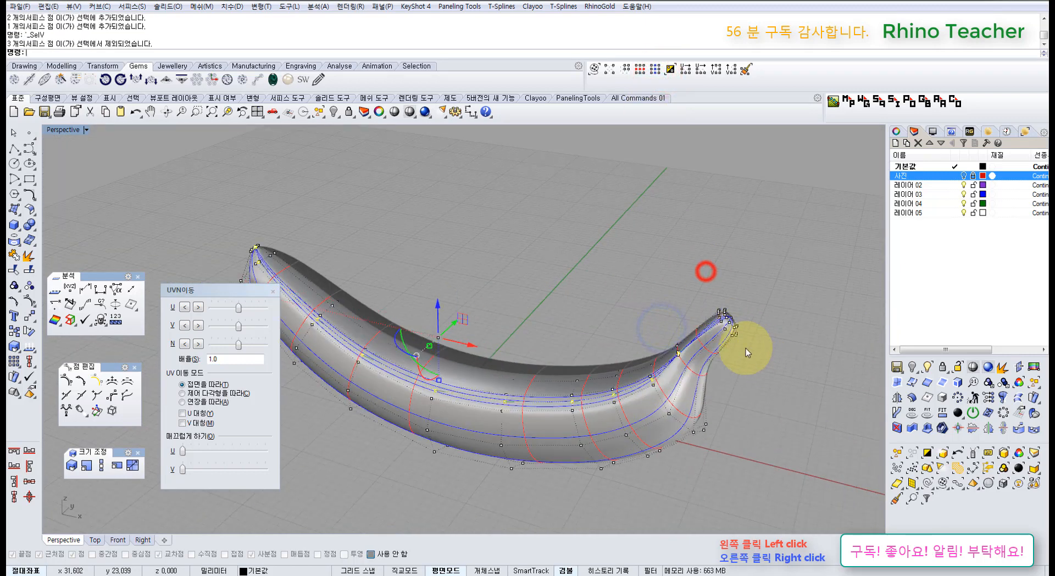
Undo the last MoveUVN shifts, and shift the single side control point near the stem along U toward the inner edge
{"action": "scroll", "coordinate": [701, 356], "scroll_direction": "up", "scroll_amount": 6}
{"action": "key", "text": "ctrl+z"}
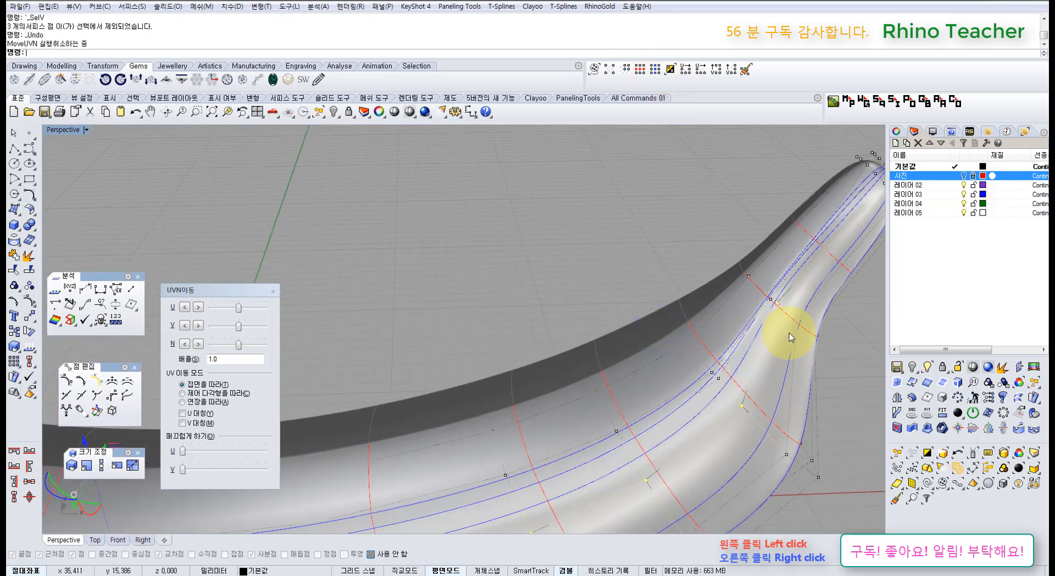
{"action": "key", "text": "ctrl+z"}
{"action": "right_click_drag", "start_coordinate": [791, 330], "coordinate": [588, 350]}
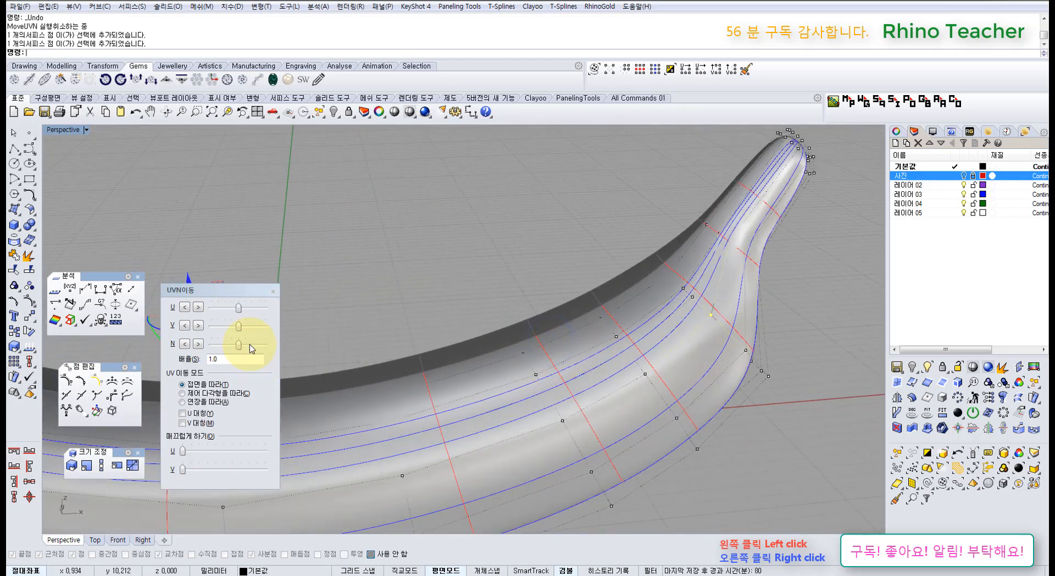
{"action": "mouse_move", "coordinate": [240, 310]}
{"action": "left_mouse_down"}
{"action": "mouse_move", "coordinate": [251, 314]}
{"action": "mouse_move", "coordinate": [227, 310]}
{"action": "left_mouse_up"}
Select the V-direction row through a mid-side control point, and deselect its points at both banana ends
{"action": "scroll", "coordinate": [506, 330], "scroll_direction": "down", "scroll_amount": 4}
{"action": "right_click_drag", "start_coordinate": [583, 347], "coordinate": [573, 411]}
{"action": "left_click", "coordinate": [527, 382]}
{"action": "scroll", "coordinate": [528, 382], "scroll_direction": "down", "scroll_amount": 5}
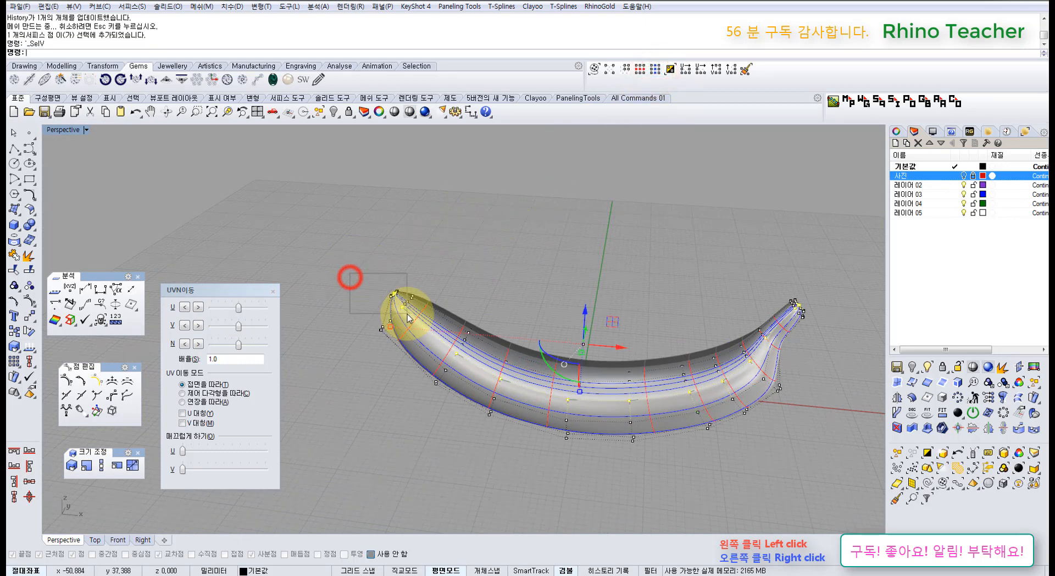
{"action": "left_click_drag", "start_coordinate": [408, 317], "coordinate": [410, 318], "text": "ctrl"}
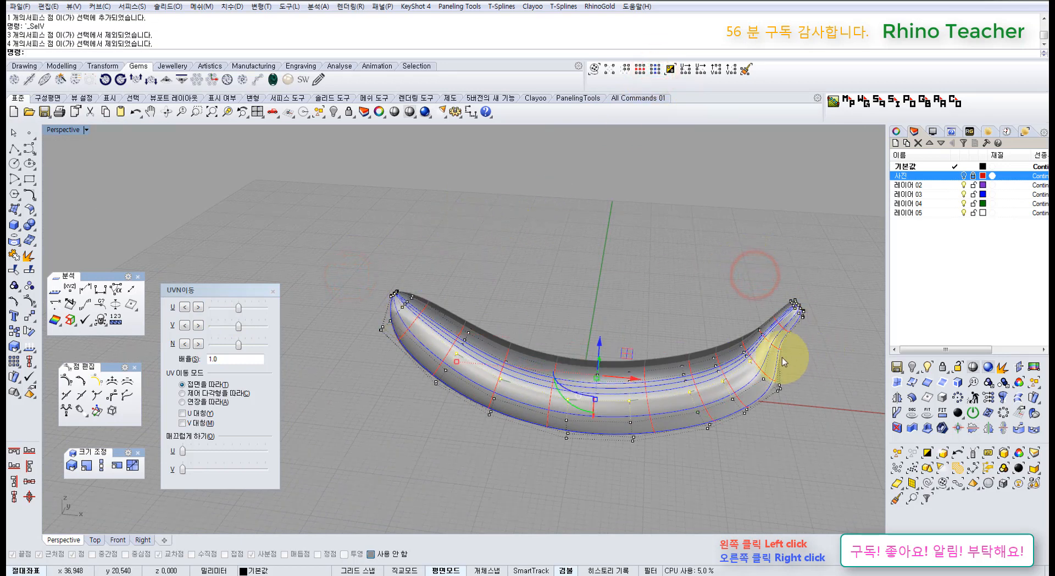
Shift the selected side row along U toward the banana's inner edge with MoveUVN
{"action": "scroll", "coordinate": [554, 389], "scroll_direction": "up", "scroll_amount": 5}
{"action": "right_click_drag", "start_coordinate": [534, 391], "coordinate": [401, 367]}
{"action": "scroll", "coordinate": [401, 367], "scroll_direction": "up", "scroll_amount": 3}
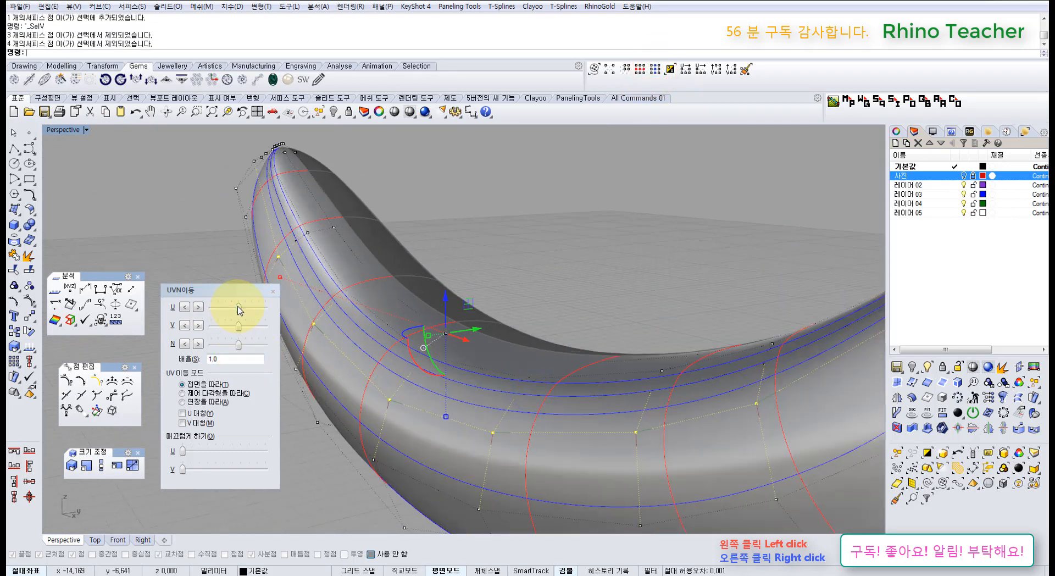
{"action": "left_click_drag", "start_coordinate": [244, 312], "coordinate": [221, 315]}
{"action": "mouse_move", "coordinate": [392, 348]}
{"action": "right_mouse_down"}
{"action": "mouse_move", "coordinate": [404, 339]}
{"action": "mouse_move", "coordinate": [398, 324]}
{"action": "mouse_move", "coordinate": [460, 369]}
{"action": "mouse_move", "coordinate": [441, 402]}
{"action": "right_mouse_up"}
{"action": "scroll", "coordinate": [432, 385], "scroll_direction": "up", "scroll_amount": 5}
{"action": "left_click", "coordinate": [431, 384]}
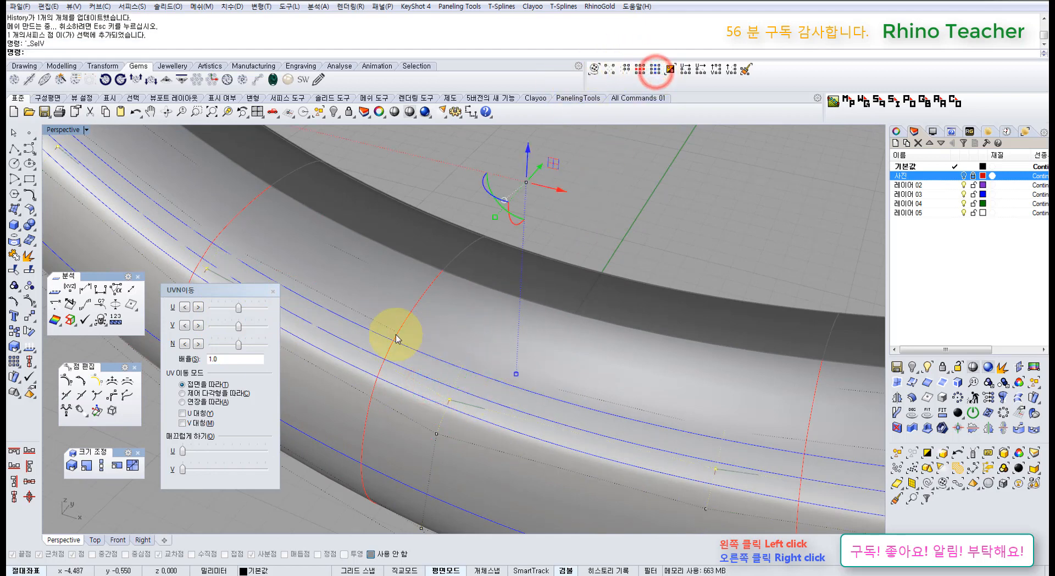
{"action": "left_click_drag", "start_coordinate": [486, 377], "coordinate": [487, 378], "text": "ctrl"}
{"action": "left_click_drag", "start_coordinate": [420, 421], "coordinate": [470, 455], "text": "ctrl"}
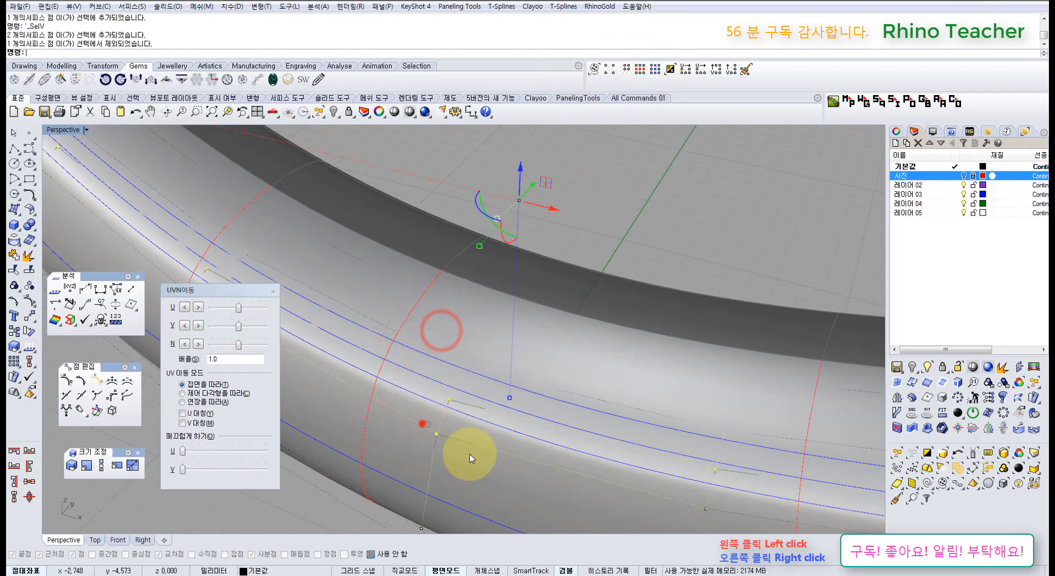
{"action": "scroll", "coordinate": [627, 316], "scroll_direction": "down", "scroll_amount": 3}
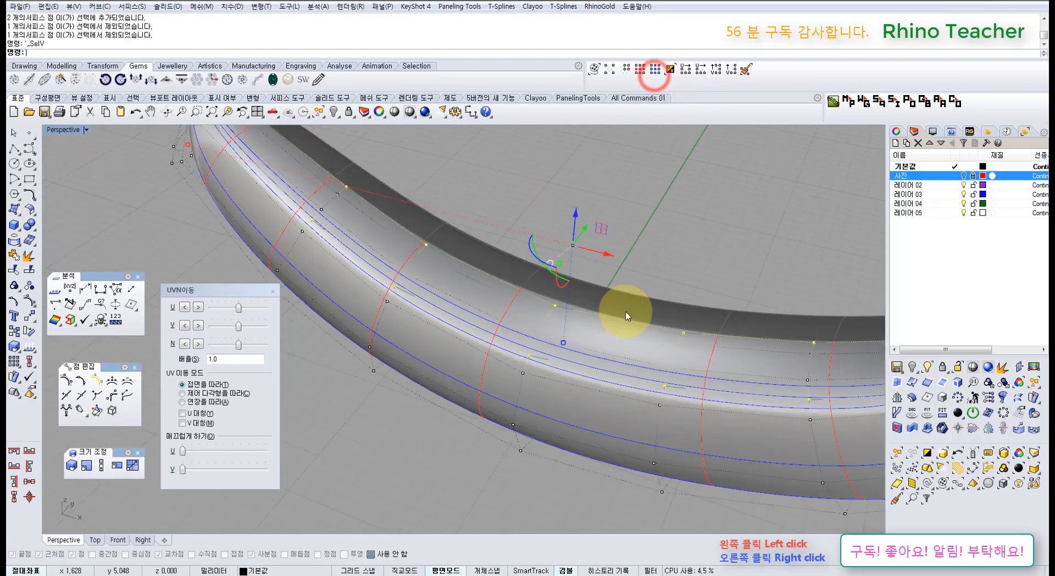
Select the V-direction control point row along the banana's upper ridge, leaving out the points at both ends
{"action": "scroll", "coordinate": [532, 354], "scroll_direction": "up", "scroll_amount": 5}
{"action": "left_click", "coordinate": [502, 356]}
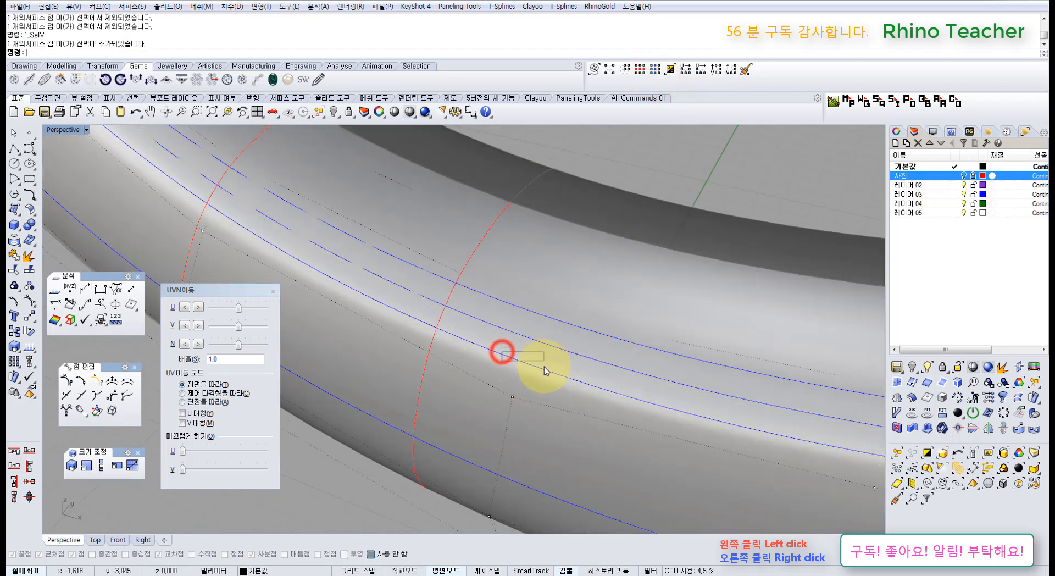
{"action": "scroll", "coordinate": [587, 281], "scroll_direction": "down", "scroll_amount": 8}
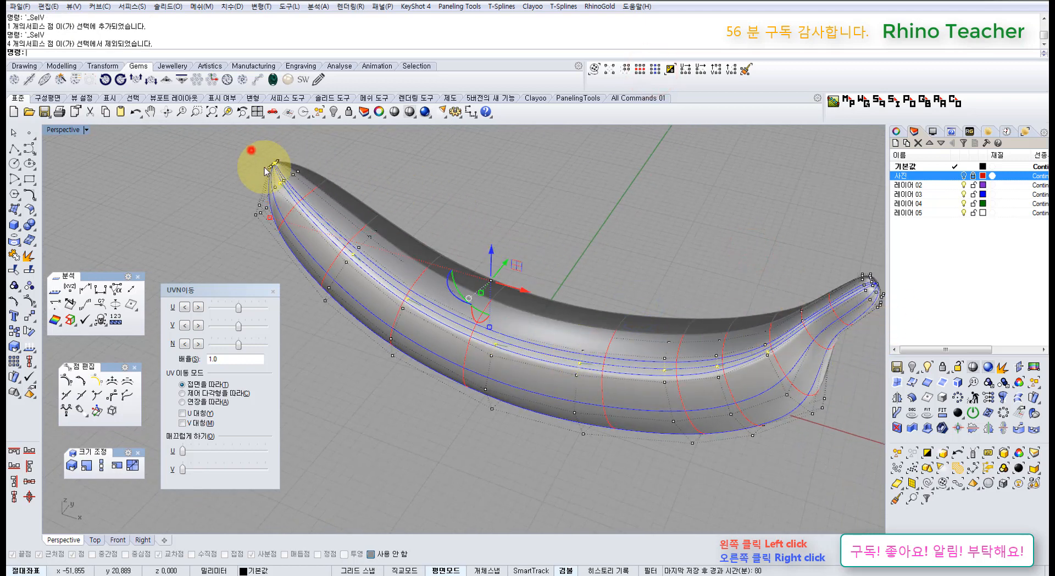
{"action": "left_click_drag", "start_coordinate": [296, 188], "coordinate": [297, 188], "text": "ctrl"}
Push the selected ridge row outward along N with MoveUVN
{"action": "right_click_drag", "start_coordinate": [522, 318], "coordinate": [463, 281]}
{"action": "scroll", "coordinate": [510, 368], "scroll_direction": "up", "scroll_amount": 8}
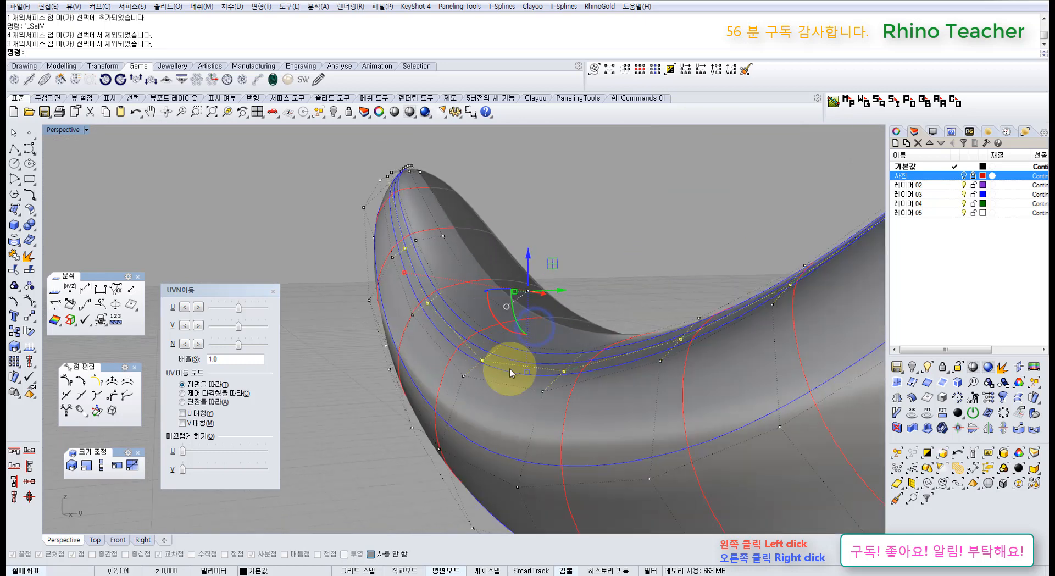
{"action": "right_click_drag", "start_coordinate": [479, 363], "coordinate": [479, 362]}
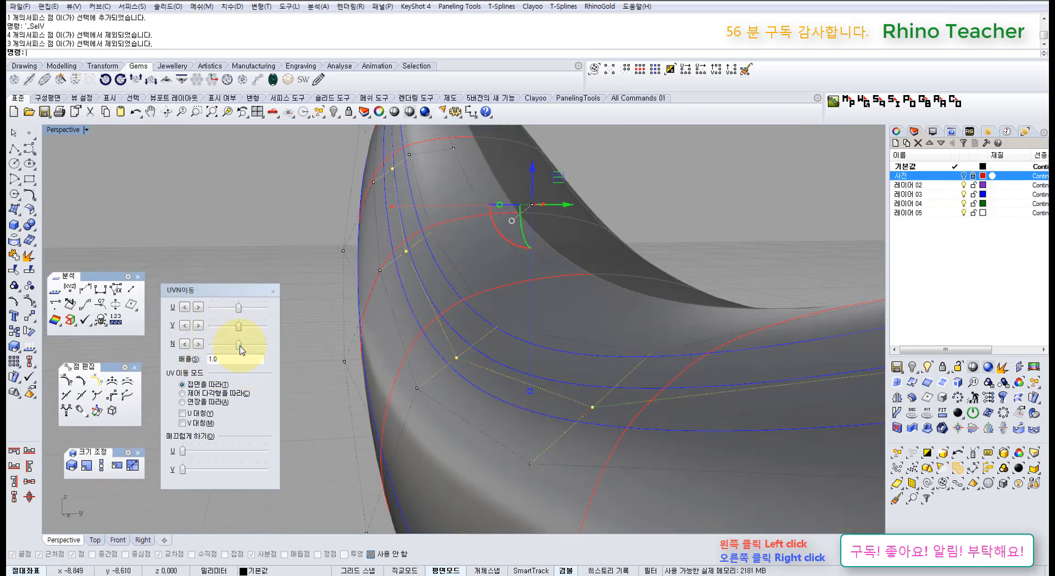
{"action": "left_click_drag", "start_coordinate": [242, 346], "coordinate": [251, 354]}
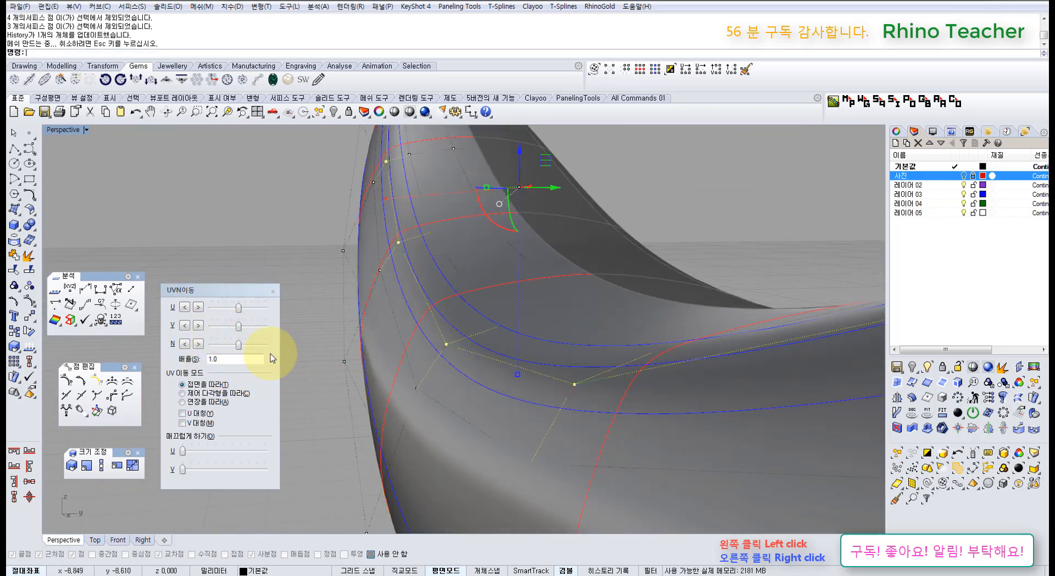
Try to push the ridge row farther outward along N with MoveUVN, and undo that shift
{"action": "mouse_move", "coordinate": [443, 347]}
{"action": "right_mouse_down"}
{"action": "mouse_move", "coordinate": [424, 348]}
{"action": "mouse_move", "coordinate": [441, 357]}
{"action": "right_mouse_up"}
{"action": "scroll", "coordinate": [441, 357], "scroll_direction": "down", "scroll_amount": 5}
{"action": "scroll", "coordinate": [405, 377], "scroll_direction": "up", "scroll_amount": 3}
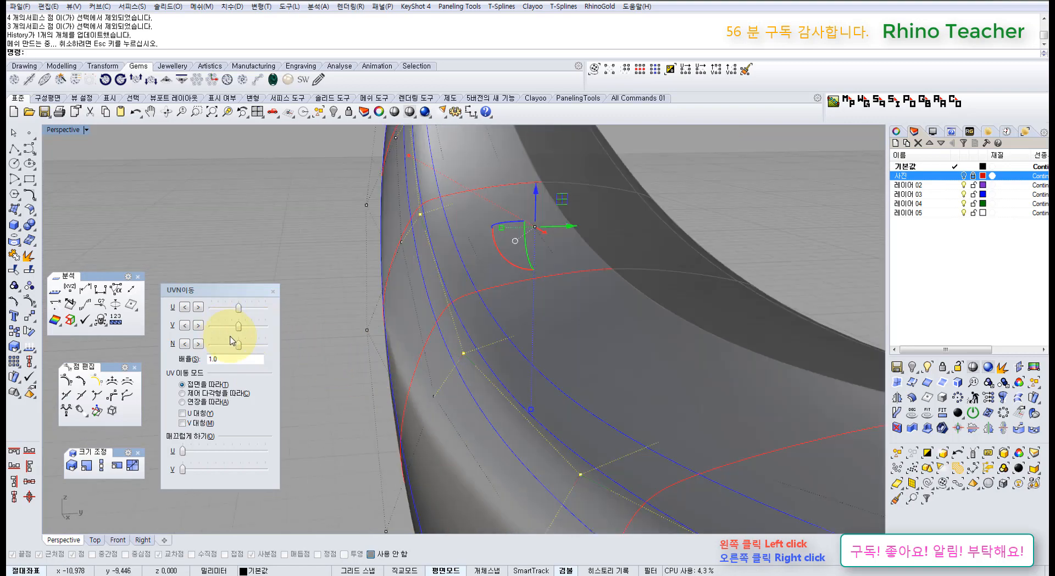
{"action": "left_click_drag", "start_coordinate": [242, 346], "coordinate": [252, 348]}
{"action": "right_click_drag", "start_coordinate": [423, 357], "coordinate": [466, 319]}
{"action": "key", "text": "ctrl+z"}
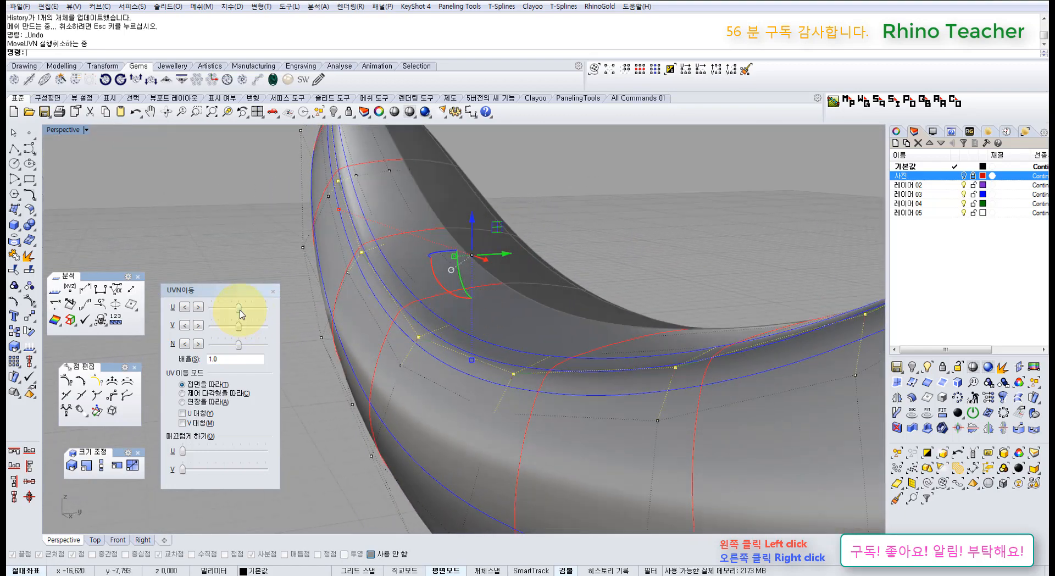
Shift the ridge row along U away from the banana's inner edge with MoveUVN, undoing the first try and repeating it
{"action": "left_click_drag", "start_coordinate": [246, 311], "coordinate": [242, 311]}
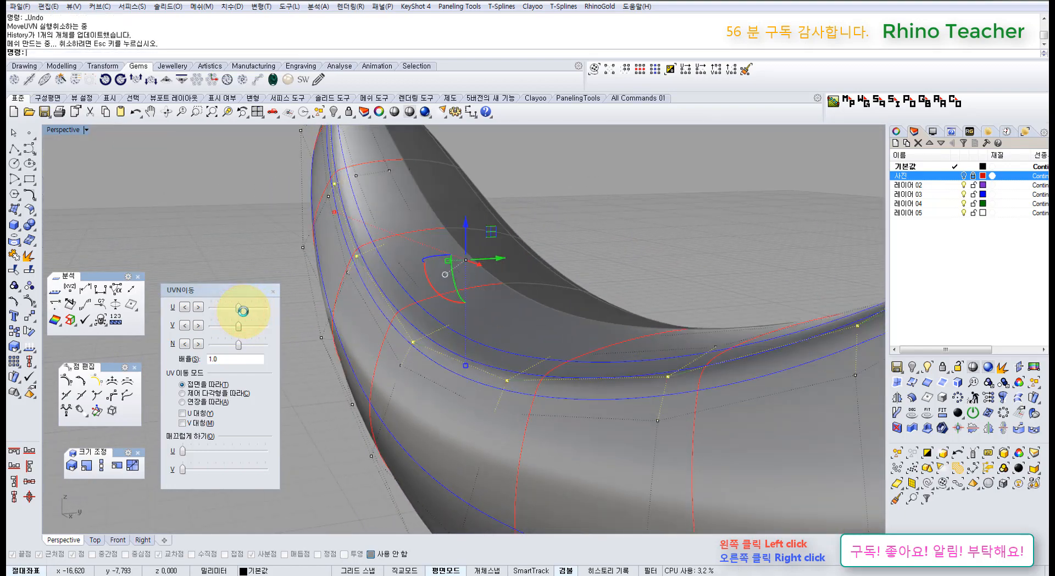
{"action": "mouse_move", "coordinate": [378, 332]}
{"action": "right_mouse_down"}
{"action": "mouse_move", "coordinate": [370, 308]}
{"action": "mouse_move", "coordinate": [358, 328]}
{"action": "mouse_move", "coordinate": [374, 317]}
{"action": "right_mouse_up"}
{"action": "key", "text": "ctrl+z"}
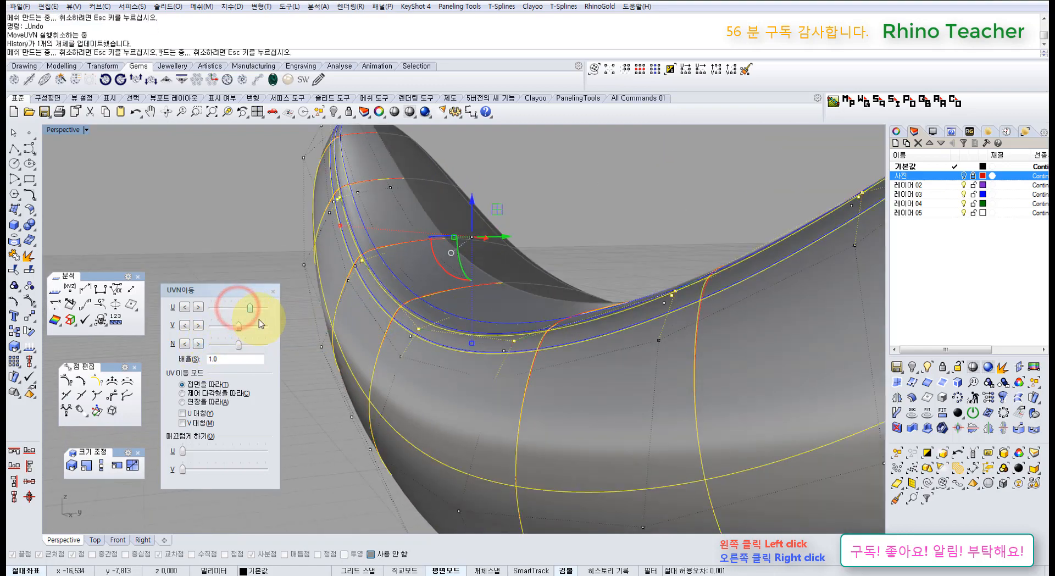
{"action": "left_click_drag", "start_coordinate": [259, 320], "coordinate": [260, 320]}
Examine the banana's inner ridge and side shape from several angles
{"action": "right_click_drag", "start_coordinate": [461, 360], "coordinate": [443, 356]}
{"action": "right_click_drag", "start_coordinate": [552, 374], "coordinate": [448, 363]}
{"action": "mouse_move", "coordinate": [494, 322]}
{"action": "right_mouse_down"}
{"action": "mouse_move", "coordinate": [418, 296]}
{"action": "mouse_move", "coordinate": [401, 270]}
{"action": "mouse_move", "coordinate": [581, 298]}
{"action": "mouse_move", "coordinate": [664, 333]}
{"action": "mouse_move", "coordinate": [491, 292]}
{"action": "mouse_move", "coordinate": [431, 306]}
{"action": "mouse_move", "coordinate": [478, 318]}
{"action": "mouse_move", "coordinate": [441, 306]}
{"action": "right_mouse_up"}
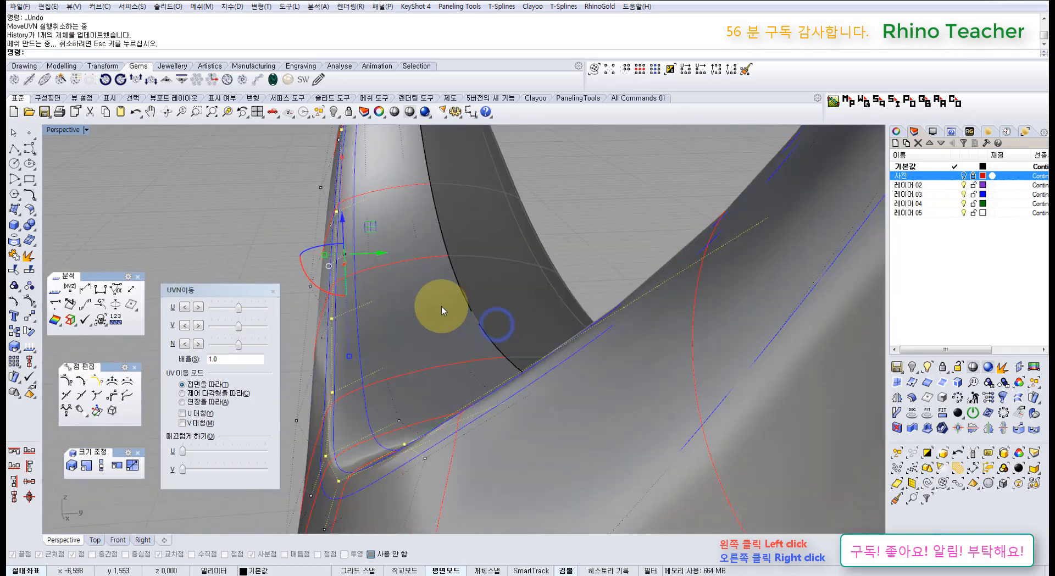
{"action": "right_click_drag", "start_coordinate": [361, 265], "coordinate": [383, 277]}
{"action": "left_click_drag", "start_coordinate": [519, 332], "coordinate": [517, 329]}
{"action": "right_click_drag", "start_coordinate": [437, 304], "coordinate": [482, 269]}
{"action": "right_click_drag", "start_coordinate": [562, 341], "coordinate": [382, 457]}
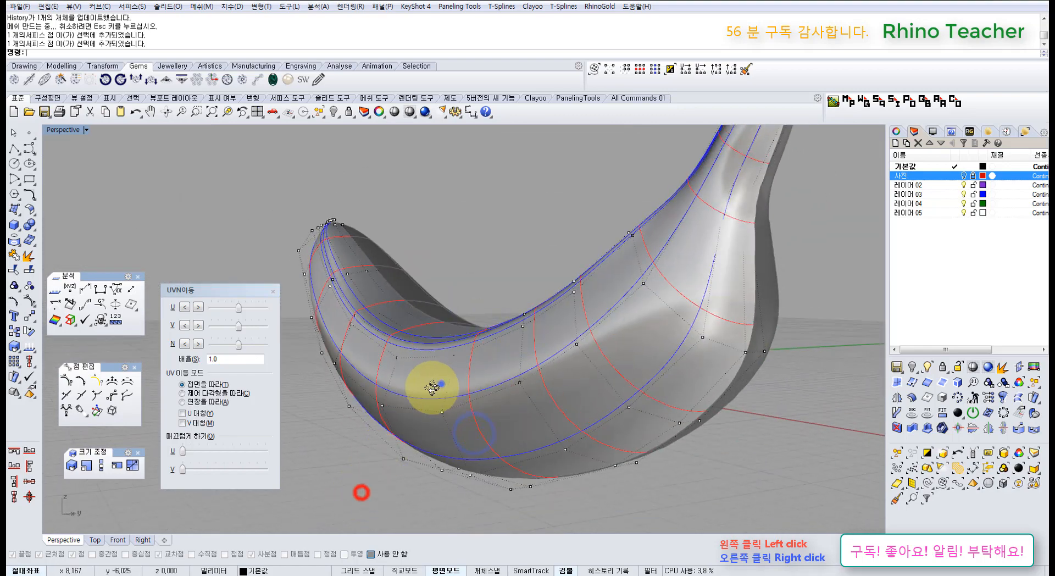
{"action": "right_click_drag", "start_coordinate": [432, 388], "coordinate": [454, 333]}
{"action": "mouse_move", "coordinate": [435, 208]}
{"action": "right_mouse_down"}
{"action": "mouse_move", "coordinate": [454, 330]}
{"action": "mouse_move", "coordinate": [438, 259]}
{"action": "mouse_move", "coordinate": [467, 247]}
{"action": "mouse_move", "coordinate": [690, 275]}
{"action": "mouse_move", "coordinate": [647, 370]}
{"action": "mouse_move", "coordinate": [603, 405]}
{"action": "mouse_move", "coordinate": [592, 435]}
{"action": "mouse_move", "coordinate": [635, 401]}
{"action": "mouse_move", "coordinate": [542, 357]}
{"action": "mouse_move", "coordinate": [508, 311]}
{"action": "mouse_move", "coordinate": [464, 396]}
{"action": "mouse_move", "coordinate": [464, 427]}
{"action": "mouse_move", "coordinate": [422, 416]}
{"action": "mouse_move", "coordinate": [447, 400]}
{"action": "mouse_move", "coordinate": [459, 370]}
{"action": "mouse_move", "coordinate": [447, 376]}
{"action": "mouse_move", "coordinate": [458, 390]}
{"action": "mouse_move", "coordinate": [417, 423]}
{"action": "mouse_move", "coordinate": [499, 425]}
{"action": "mouse_move", "coordinate": [415, 422]}
{"action": "mouse_move", "coordinate": [422, 435]}
{"action": "mouse_move", "coordinate": [477, 397]}
{"action": "mouse_move", "coordinate": [597, 448]}
{"action": "mouse_move", "coordinate": [637, 373]}
{"action": "right_mouse_up"}
Select the banana's half surface and turn on its control points
{"action": "left_click", "coordinate": [464, 423]}
{"action": "key", "text": "F10"}
{"action": "scroll", "coordinate": [632, 344], "scroll_direction": "up", "scroll_amount": 4}
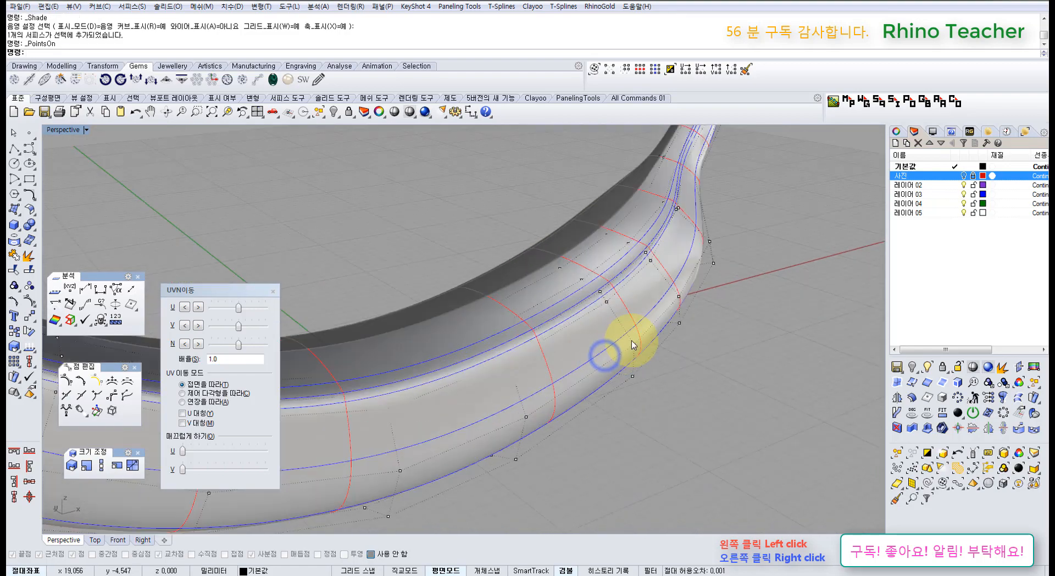
Select the V-direction control point row along the banana's outer side, and deselect its points at the stem and tip
{"action": "right_click_drag", "start_coordinate": [690, 344], "coordinate": [612, 387]}
{"action": "scroll", "coordinate": [537, 291], "scroll_direction": "down", "scroll_amount": 5}
{"action": "scroll", "coordinate": [576, 383], "scroll_direction": "up", "scroll_amount": 7}
{"action": "left_click_drag", "start_coordinate": [722, 333], "coordinate": [764, 386], "text": "ctrl"}
{"action": "scroll", "coordinate": [720, 354], "scroll_direction": "down", "scroll_amount": 7}
{"action": "right_click_drag", "start_coordinate": [639, 355], "coordinate": [705, 393], "text": "shift"}
{"action": "scroll", "coordinate": [565, 269], "scroll_direction": "up", "scroll_amount": 8}
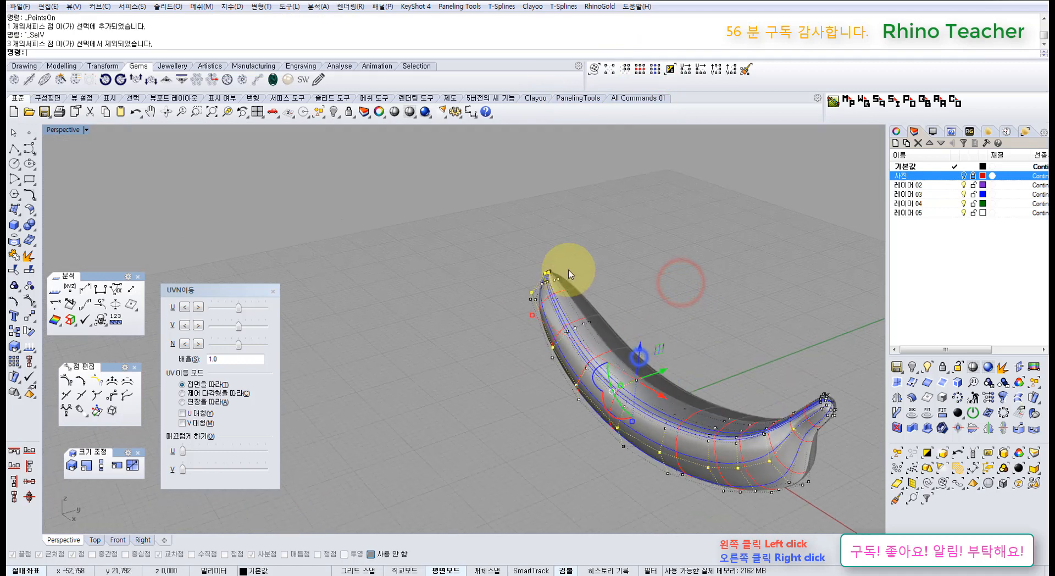
{"action": "right_click_drag", "start_coordinate": [487, 255], "coordinate": [491, 278]}
{"action": "left_click_drag", "start_coordinate": [557, 225], "coordinate": [557, 226], "text": "ctrl"}
{"action": "scroll", "coordinate": [600, 329], "scroll_direction": "down", "scroll_amount": 5}
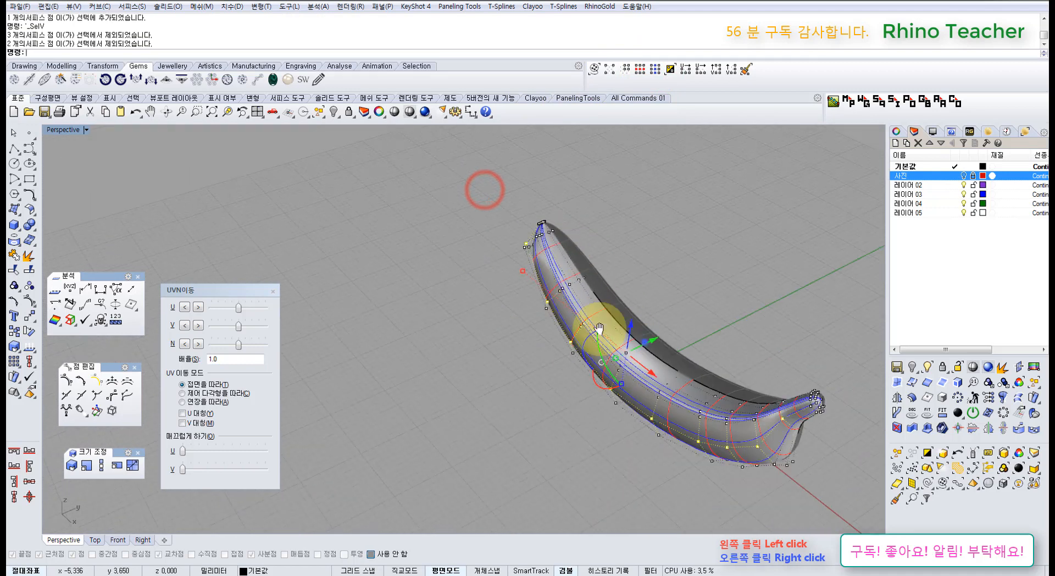
Push the selected outer row inward along N with MoveUVN, deselecting its outermost point at each end before the second push
{"action": "right_click_drag", "start_coordinate": [601, 329], "coordinate": [574, 406]}
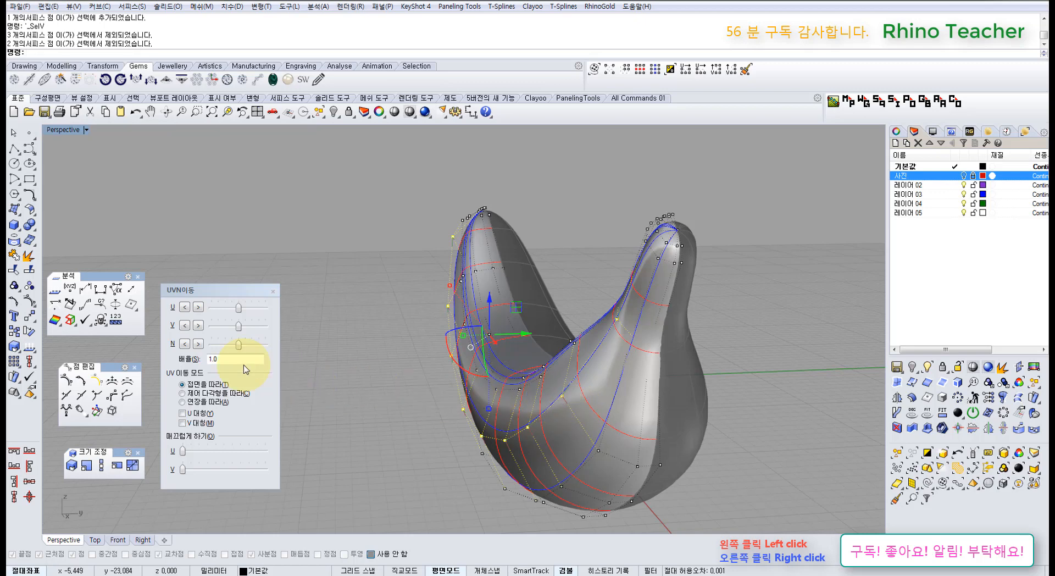
{"action": "left_click_drag", "start_coordinate": [239, 345], "coordinate": [224, 352]}
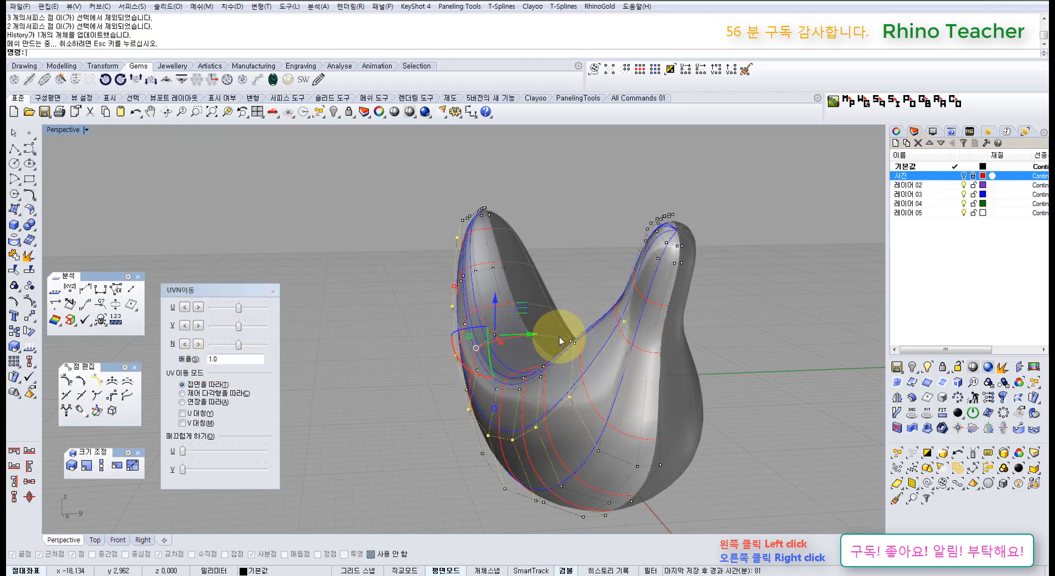
{"action": "right_click_drag", "start_coordinate": [570, 332], "coordinate": [582, 348]}
{"action": "left_click_drag", "start_coordinate": [659, 282], "coordinate": [730, 380], "text": "ctrl"}
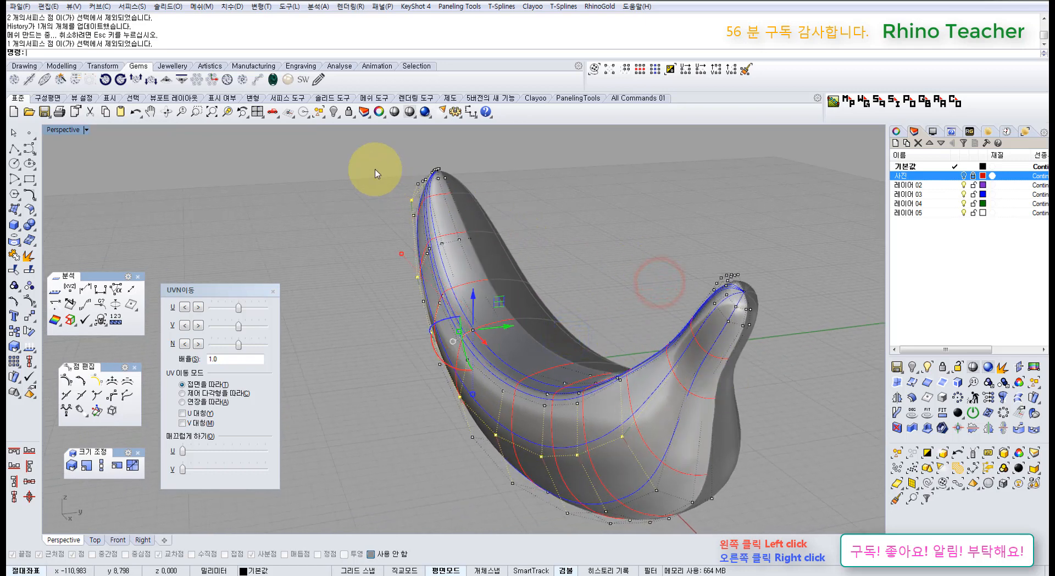
{"action": "right_click_drag", "start_coordinate": [438, 331], "coordinate": [453, 363]}
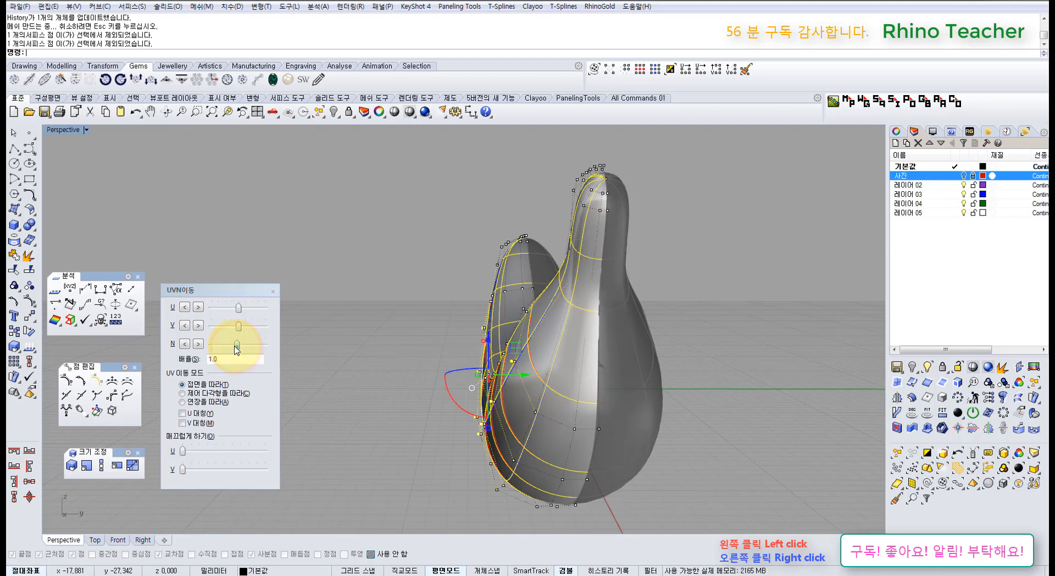
{"action": "left_click_drag", "start_coordinate": [232, 347], "coordinate": [233, 347]}
Insert V-direction knots on the banana's lower outer side with InsertKnot
{"action": "right_click_drag", "start_coordinate": [447, 365], "coordinate": [363, 389]}
{"action": "left_click", "coordinate": [464, 318]}
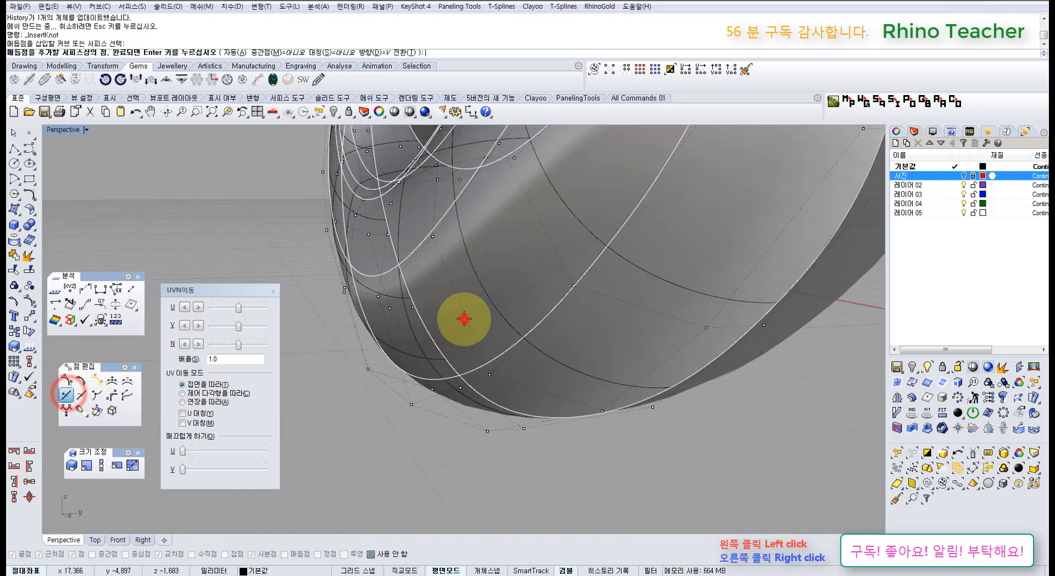
{"action": "mouse_move", "coordinate": [466, 347]}
{"action": "right_mouse_down"}
{"action": "mouse_move", "coordinate": [460, 342]}
{"action": "mouse_move", "coordinate": [513, 330]}
{"action": "mouse_move", "coordinate": [469, 333]}
{"action": "right_mouse_up"}
{"action": "scroll", "coordinate": [468, 331], "scroll_direction": "up", "scroll_amount": 3}
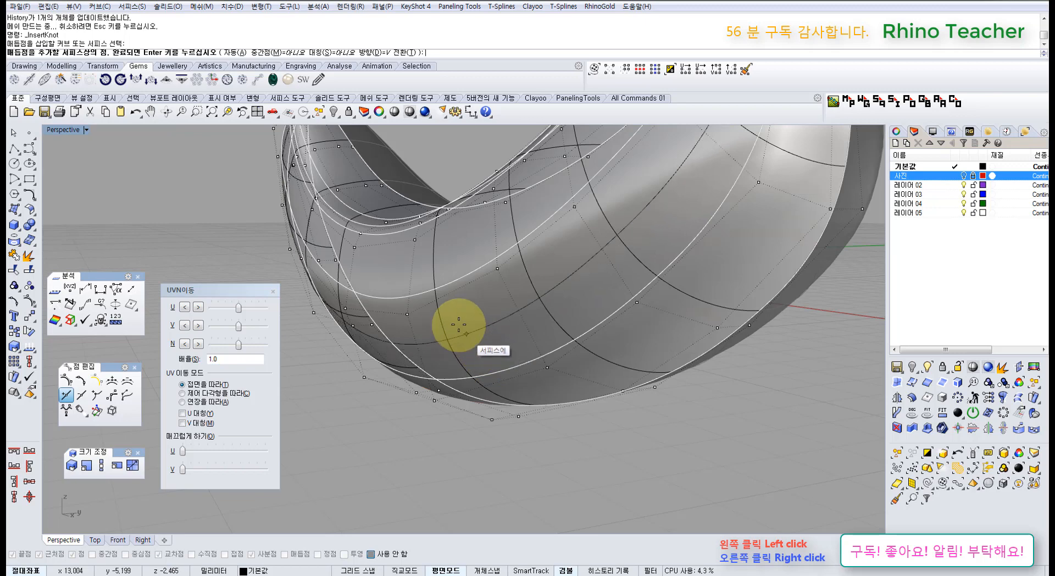
{"action": "left_click", "coordinate": [468, 332]}
{"action": "right_click_drag", "start_coordinate": [547, 395], "coordinate": [498, 375]}
{"action": "left_click", "coordinate": [497, 373]}
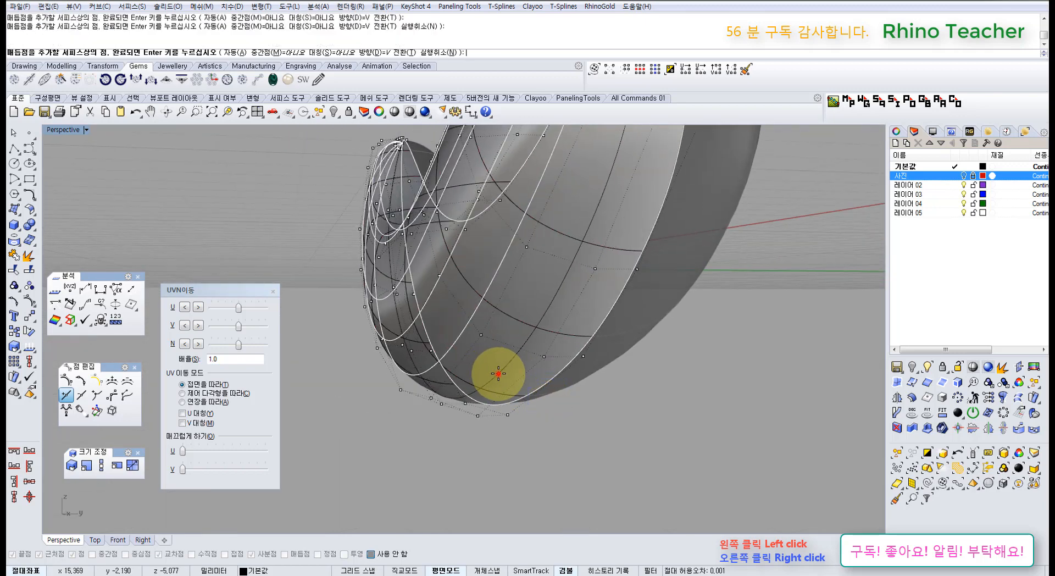
{"action": "right_click", "coordinate": [498, 373]}
Select the V-direction control point row along the banana's lower side, leaving out the points at both ends
{"action": "right_click_drag", "start_coordinate": [378, 367], "coordinate": [428, 370]}
{"action": "left_click", "coordinate": [444, 348]}
{"action": "scroll", "coordinate": [445, 350], "scroll_direction": "down", "scroll_amount": 6}
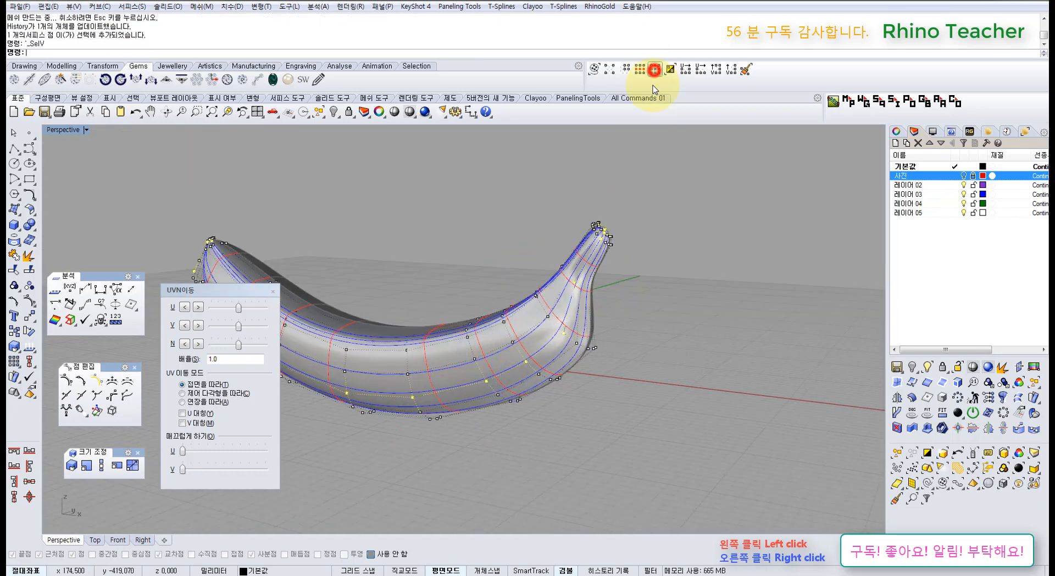
{"action": "right_click_drag", "start_coordinate": [593, 292], "coordinate": [734, 327]}
{"action": "left_click_drag", "start_coordinate": [618, 250], "coordinate": [618, 250], "text": "ctrl"}
{"action": "right_click_drag", "start_coordinate": [549, 291], "coordinate": [664, 323], "text": "shift"}
{"action": "scroll", "coordinate": [439, 289], "scroll_direction": "up", "scroll_amount": 5}
{"action": "left_click_drag", "start_coordinate": [391, 311], "coordinate": [485, 359], "text": "ctrl"}
Examine the selected lower row and the banana's underside from several angles
{"action": "right_click_drag", "start_coordinate": [428, 402], "coordinate": [493, 388]}
{"action": "scroll", "coordinate": [483, 401], "scroll_direction": "down", "scroll_amount": 3}
{"action": "right_click_drag", "start_coordinate": [465, 423], "coordinate": [594, 330], "text": "shift"}
{"action": "right_click_drag", "start_coordinate": [537, 388], "coordinate": [495, 395]}
{"action": "scroll", "coordinate": [478, 406], "scroll_direction": "down", "scroll_amount": 5}
{"action": "right_click_drag", "start_coordinate": [645, 434], "coordinate": [604, 433], "text": "shift"}
{"action": "right_click_drag", "start_coordinate": [605, 434], "coordinate": [460, 446]}
{"action": "scroll", "coordinate": [525, 455], "scroll_direction": "up", "scroll_amount": 5}
{"action": "scroll", "coordinate": [479, 445], "scroll_direction": "down", "scroll_amount": 5}
{"action": "scroll", "coordinate": [466, 458], "scroll_direction": "up", "scroll_amount": 5}
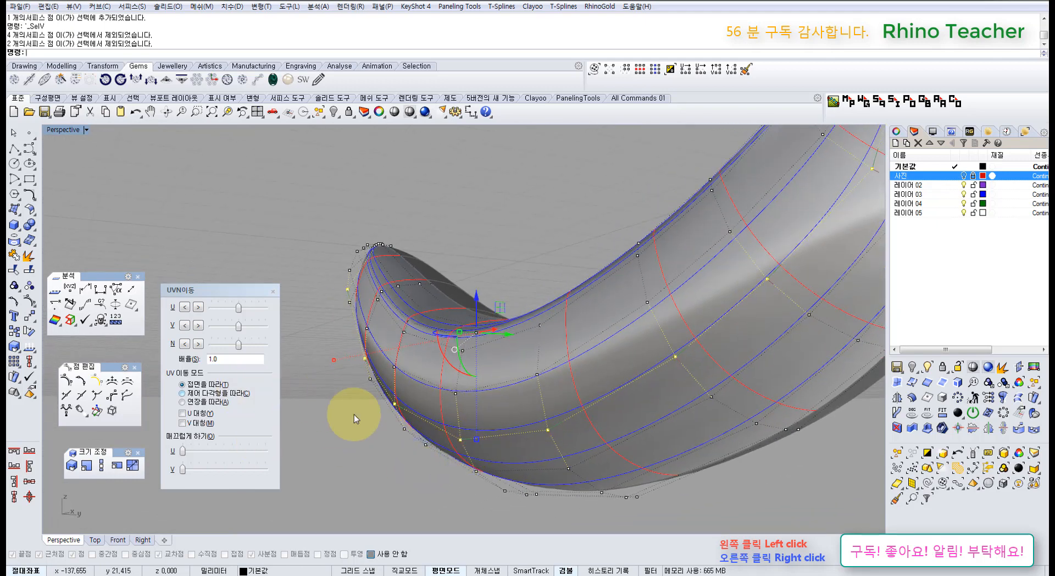
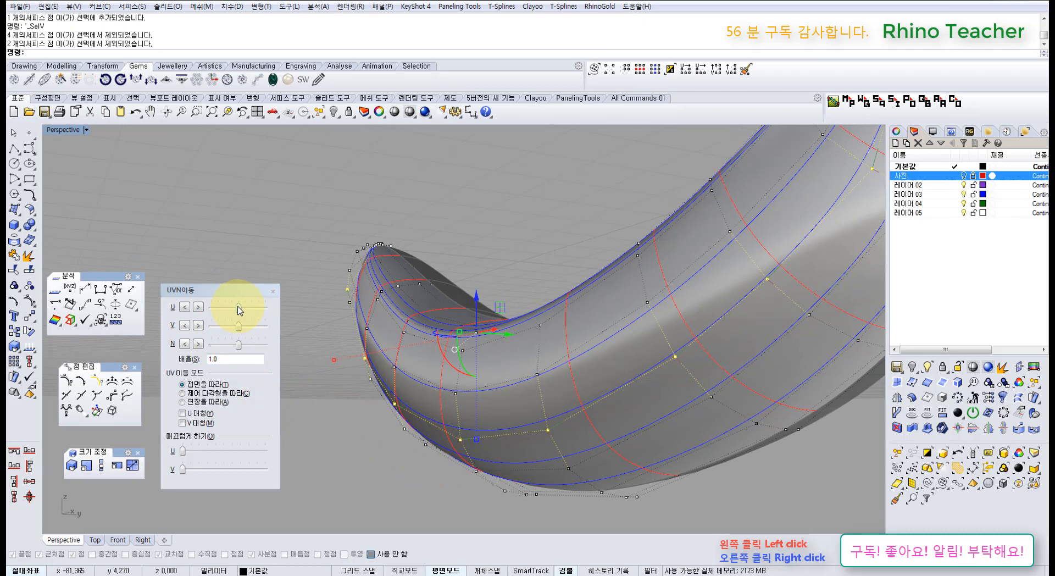
Slide the selected lower row along positive U with MoveUVN twice, deselecting the outermost point at each end before the second move
{"action": "right_click_drag", "start_coordinate": [377, 386], "coordinate": [420, 409]}
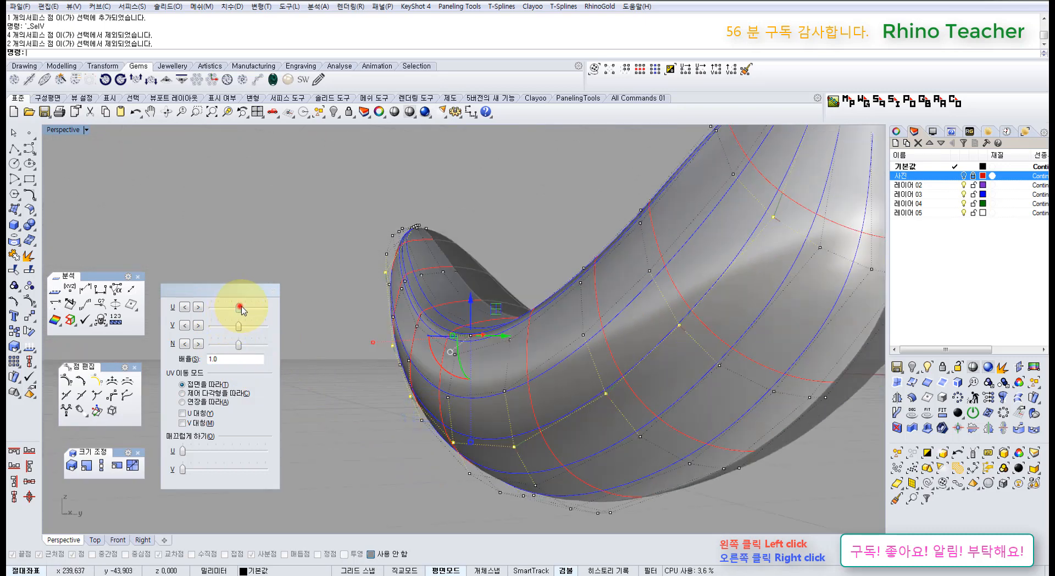
{"action": "left_click_drag", "start_coordinate": [241, 306], "coordinate": [299, 341]}
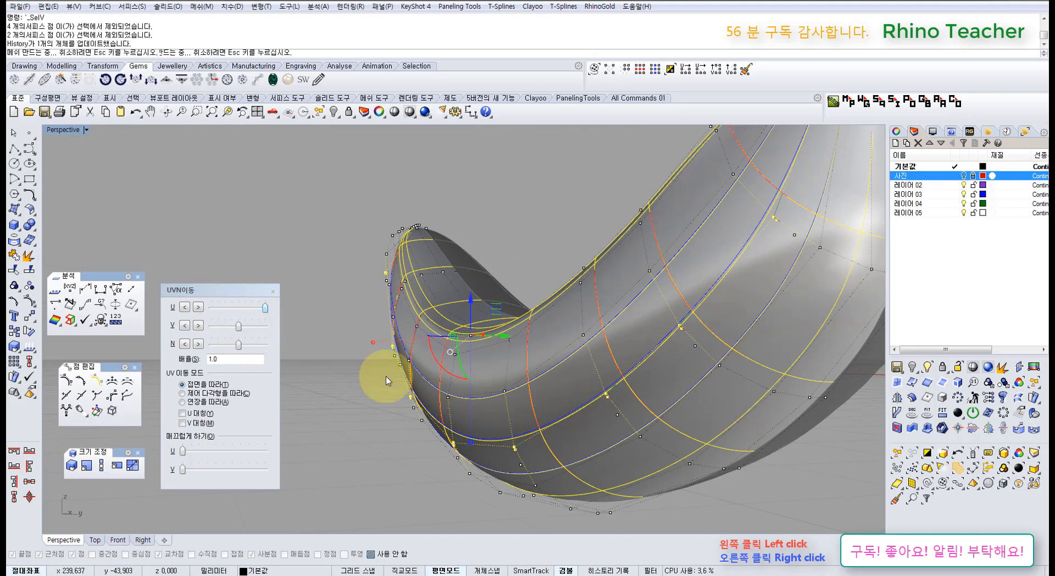
{"action": "right_click_drag", "start_coordinate": [511, 459], "coordinate": [447, 401]}
{"action": "right_click_drag", "start_coordinate": [336, 320], "coordinate": [350, 387]}
{"action": "right_click_drag", "start_coordinate": [495, 442], "coordinate": [234, 328]}
{"action": "left_click_drag", "start_coordinate": [238, 310], "coordinate": [249, 311]}
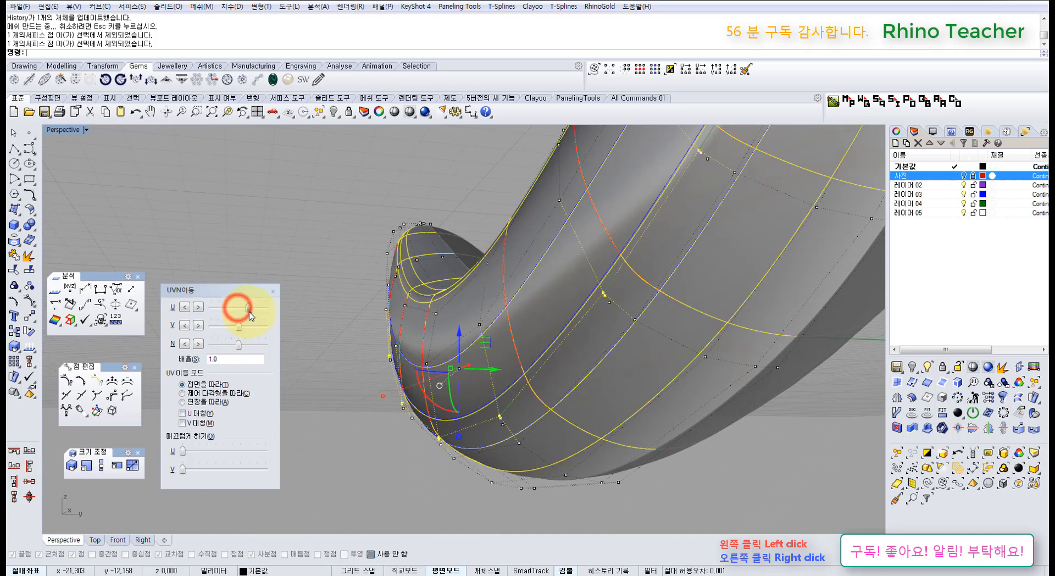
Select another V-direction control point row on the banana's underside and deselect its points at both ends
{"action": "right_click_drag", "start_coordinate": [576, 469], "coordinate": [504, 462]}
{"action": "left_click", "coordinate": [496, 474]}
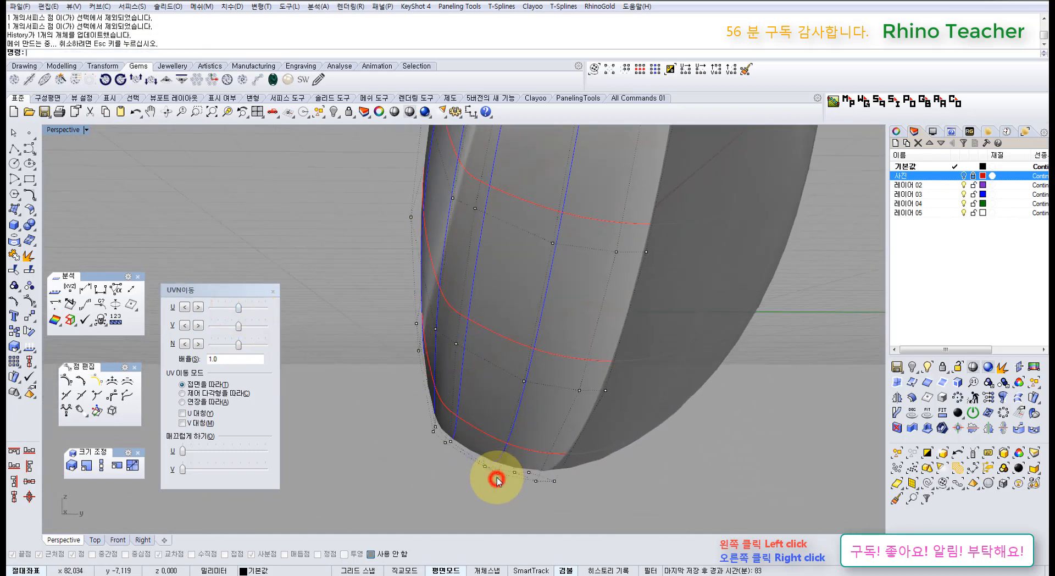
{"action": "scroll", "coordinate": [607, 447], "scroll_direction": "down", "scroll_amount": 5}
{"action": "right_click_drag", "start_coordinate": [606, 450], "coordinate": [732, 464]}
{"action": "right_click_drag", "start_coordinate": [739, 501], "coordinate": [772, 224]}
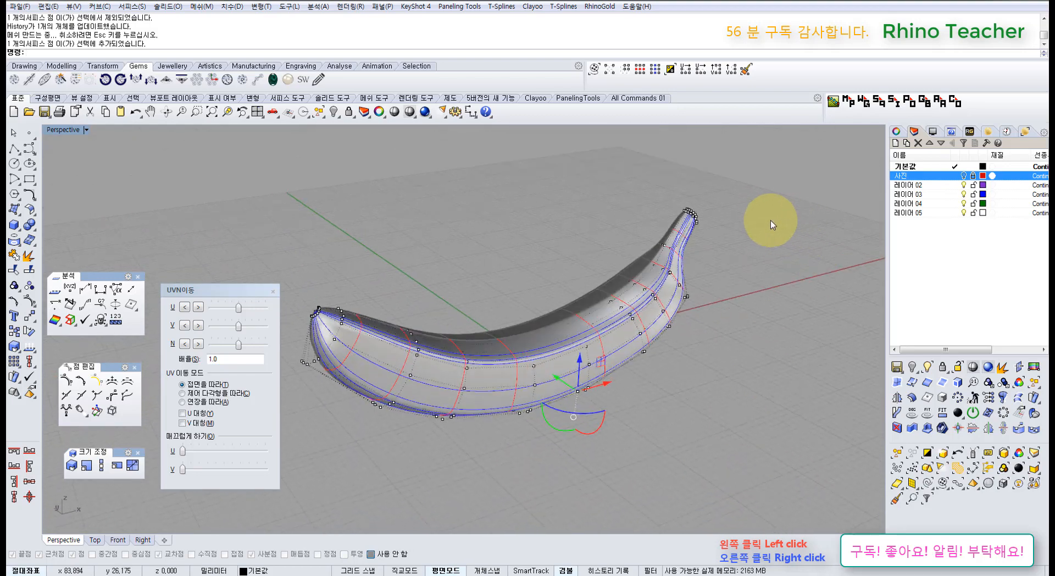
{"action": "left_click", "coordinate": [655, 71]}
{"action": "right_click_drag", "start_coordinate": [649, 231], "coordinate": [711, 325]}
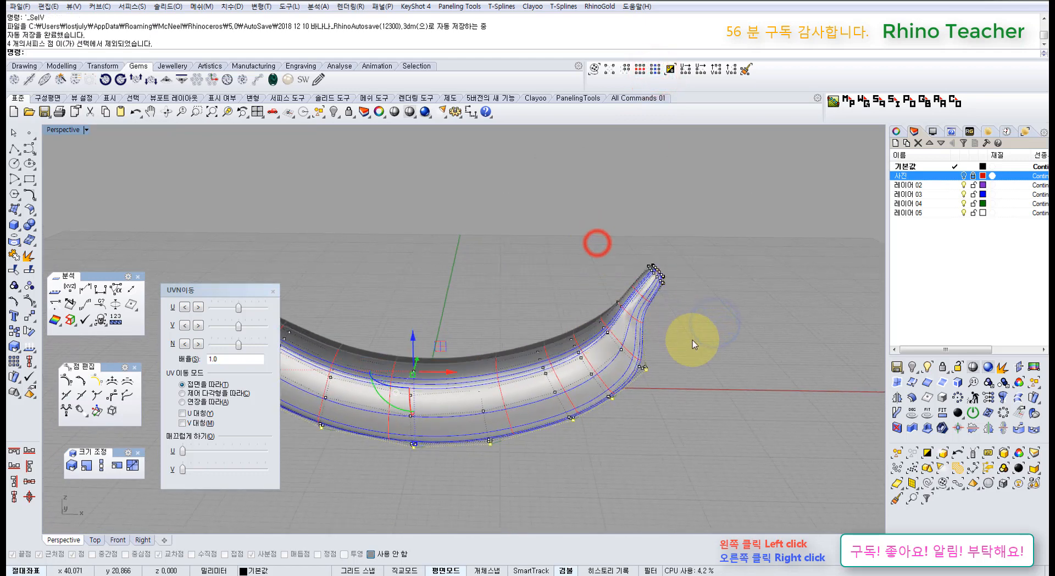
{"action": "scroll", "coordinate": [692, 341], "scroll_direction": "down", "scroll_amount": 5}
{"action": "right_click_drag", "start_coordinate": [569, 343], "coordinate": [589, 340], "text": "shift"}
{"action": "scroll", "coordinate": [482, 301], "scroll_direction": "up", "scroll_amount": 6}
{"action": "left_click_drag", "start_coordinate": [485, 296], "coordinate": [558, 347], "text": "ctrl"}
{"action": "right_click_drag", "start_coordinate": [551, 368], "coordinate": [523, 385], "text": "shift"}
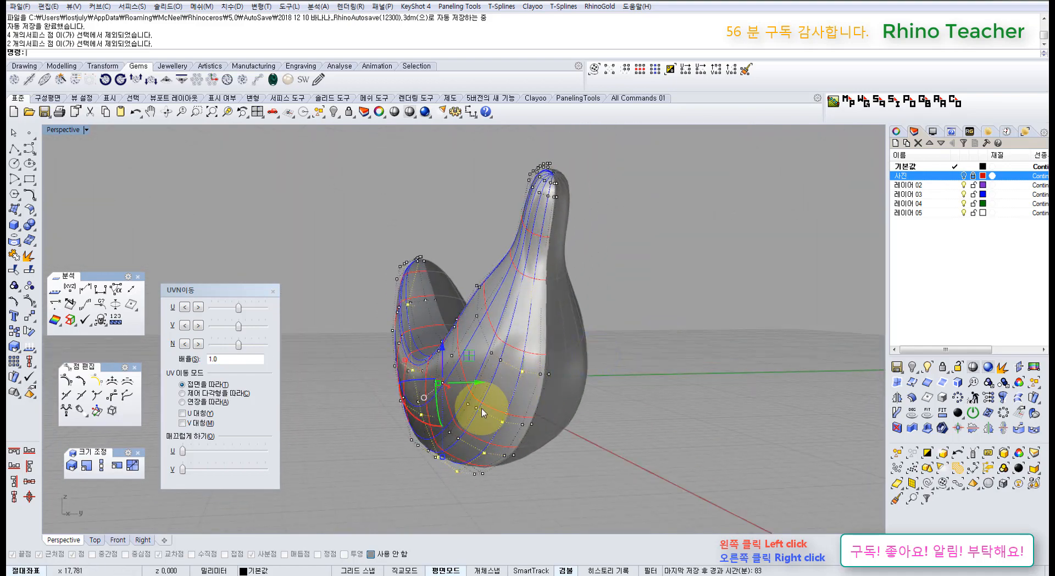
Slide the underside row along negative U with MoveUVN twice, deselecting the outermost point at each end before the second move
{"action": "right_click_drag", "start_coordinate": [482, 412], "coordinate": [255, 352]}
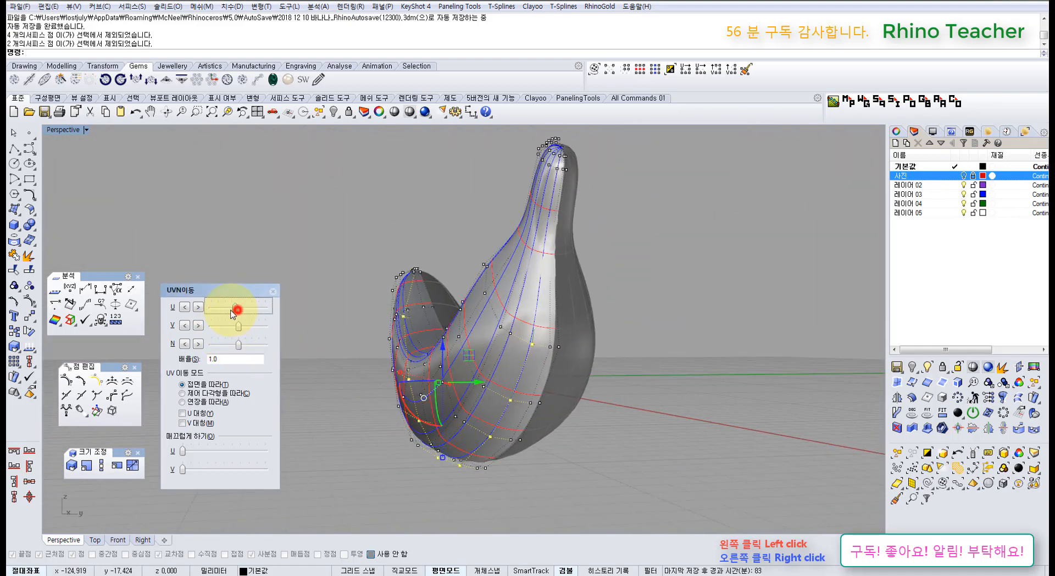
{"action": "left_click_drag", "start_coordinate": [234, 312], "coordinate": [202, 305]}
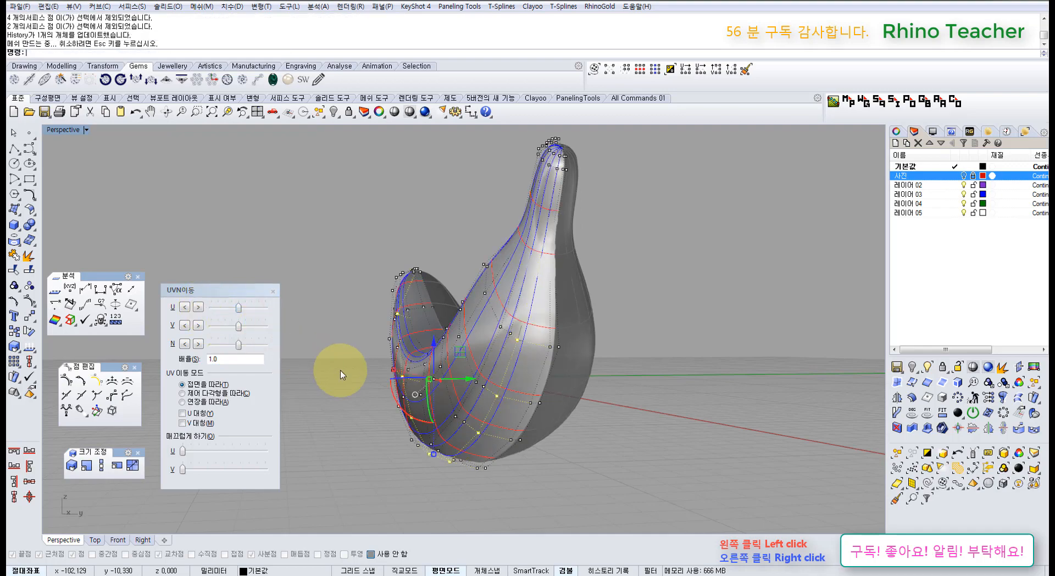
{"action": "right_click_drag", "start_coordinate": [342, 371], "coordinate": [726, 400]}
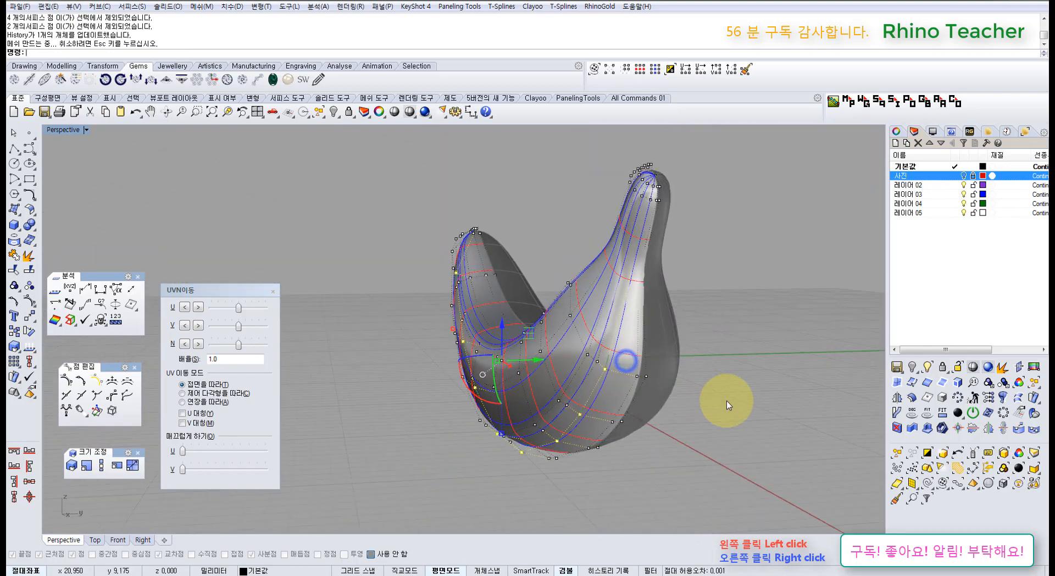
{"action": "right_click_drag", "start_coordinate": [608, 342], "coordinate": [362, 368]}
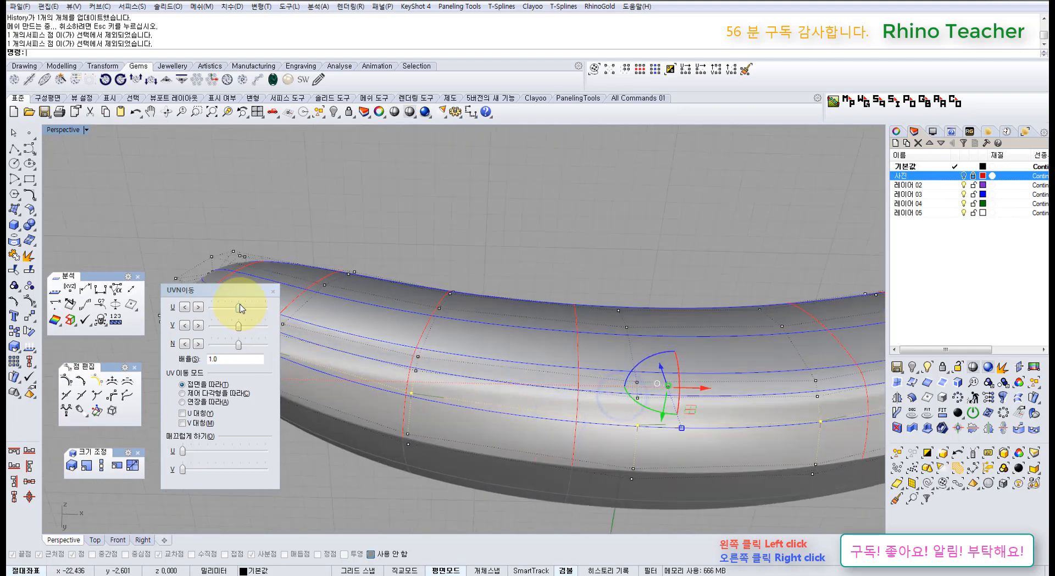
{"action": "mouse_move", "coordinate": [244, 314]}
{"action": "left_mouse_down"}
{"action": "mouse_move", "coordinate": [253, 315]}
{"action": "mouse_move", "coordinate": [225, 310]}
{"action": "left_mouse_up"}
{"action": "right_click_drag", "start_coordinate": [480, 312], "coordinate": [351, 389]}
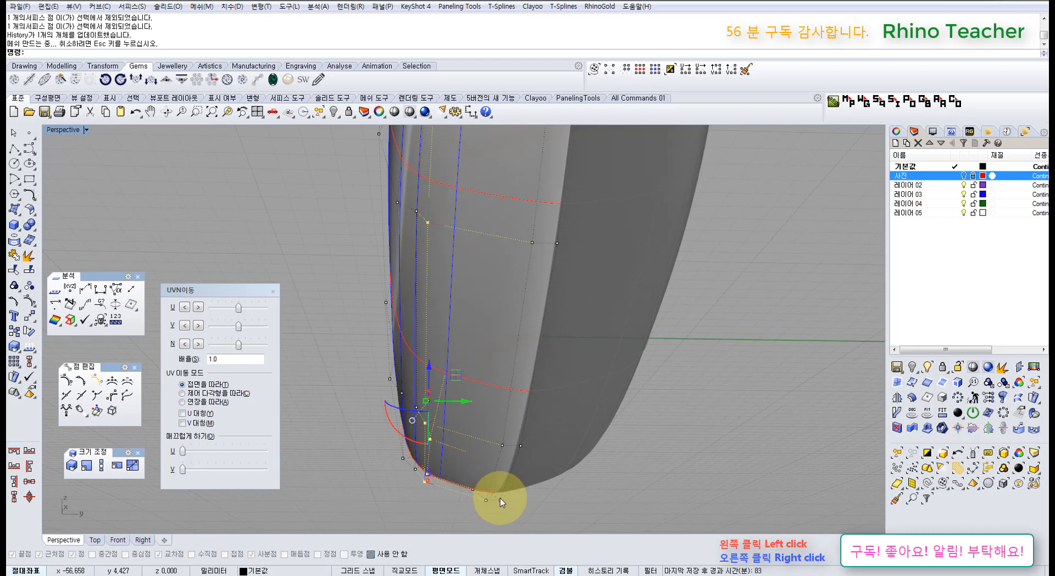
Undo the U moves of the lower rows and the last knot insertion on the banana's lower outer side
{"action": "key", "text": "ctrl+z"}
{"action": "key", "text": "ctrl+z"}
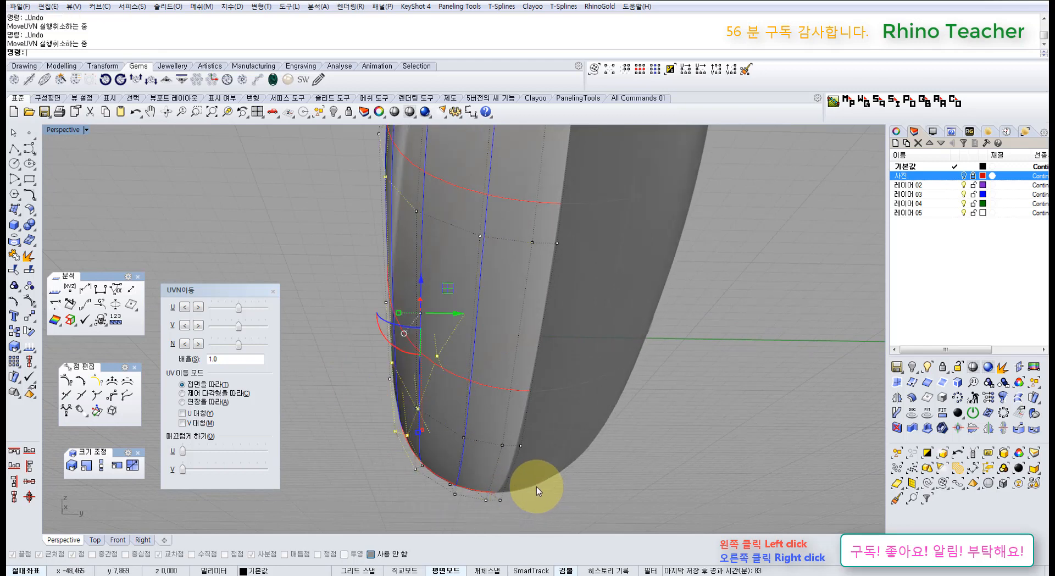
{"action": "right_click_drag", "start_coordinate": [443, 430], "coordinate": [406, 474]}
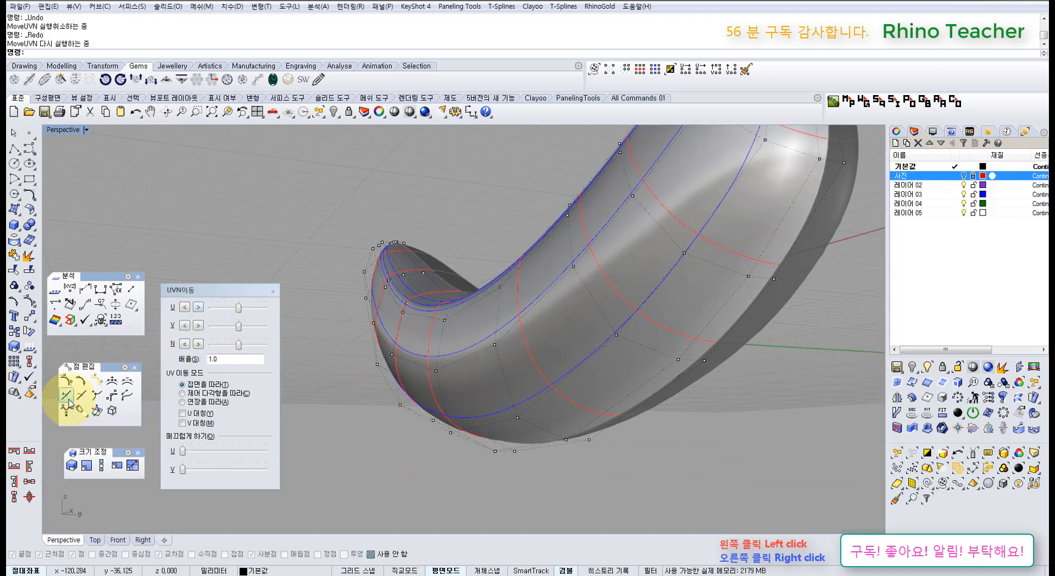
Insert new V-direction knots close together along the banana's lower outer ridge with InsertKnot
{"action": "mouse_move", "coordinate": [447, 412]}
{"action": "right_mouse_down"}
{"action": "mouse_move", "coordinate": [420, 414]}
{"action": "mouse_move", "coordinate": [433, 421]}
{"action": "mouse_move", "coordinate": [440, 405]}
{"action": "right_mouse_up"}
{"action": "left_click", "coordinate": [431, 418]}
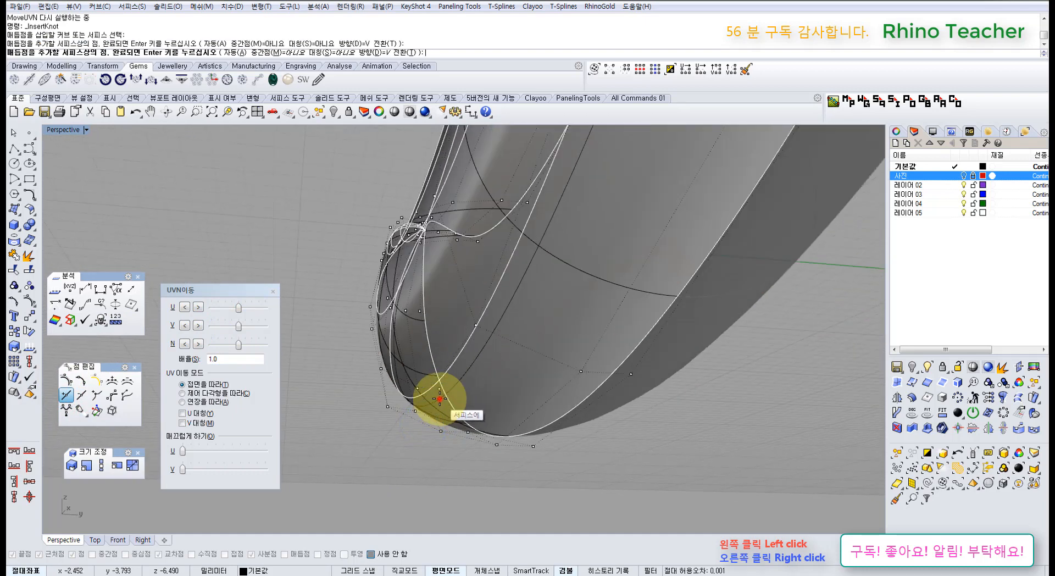
{"action": "left_click", "coordinate": [419, 374]}
{"action": "key", "text": "Return"}
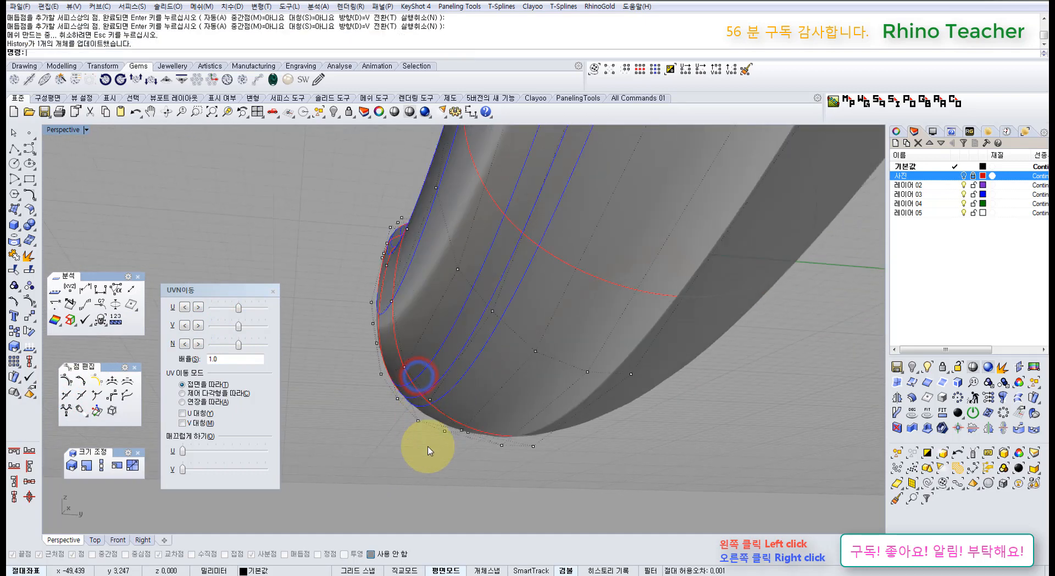
Select the V-direction control point row along the new knots and deselect its points at the stem and blossom ends
{"action": "right_click_drag", "start_coordinate": [423, 447], "coordinate": [563, 414]}
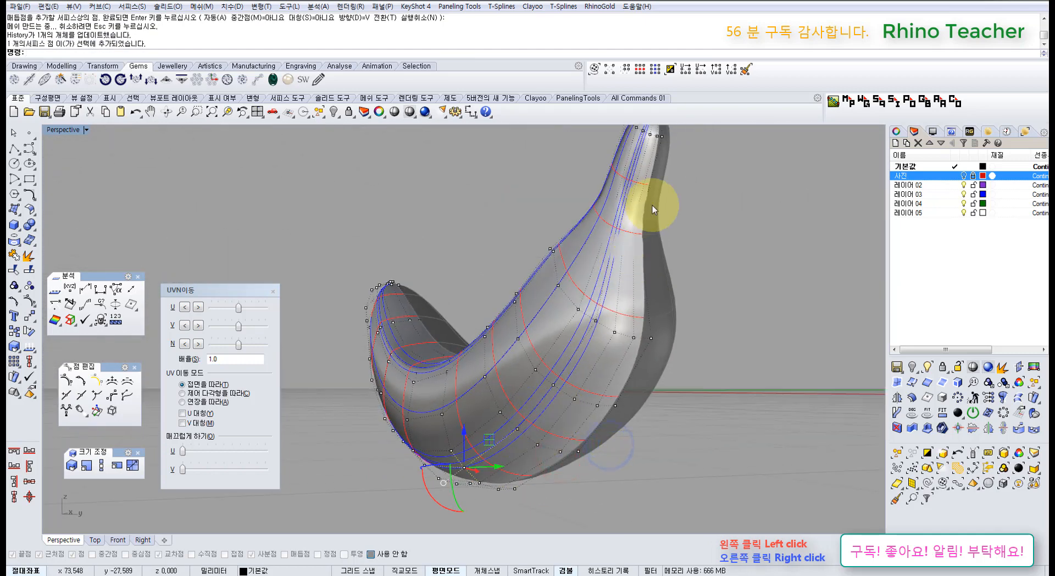
{"action": "left_click", "coordinate": [653, 71]}
{"action": "right_click_drag", "start_coordinate": [648, 244], "coordinate": [608, 337]}
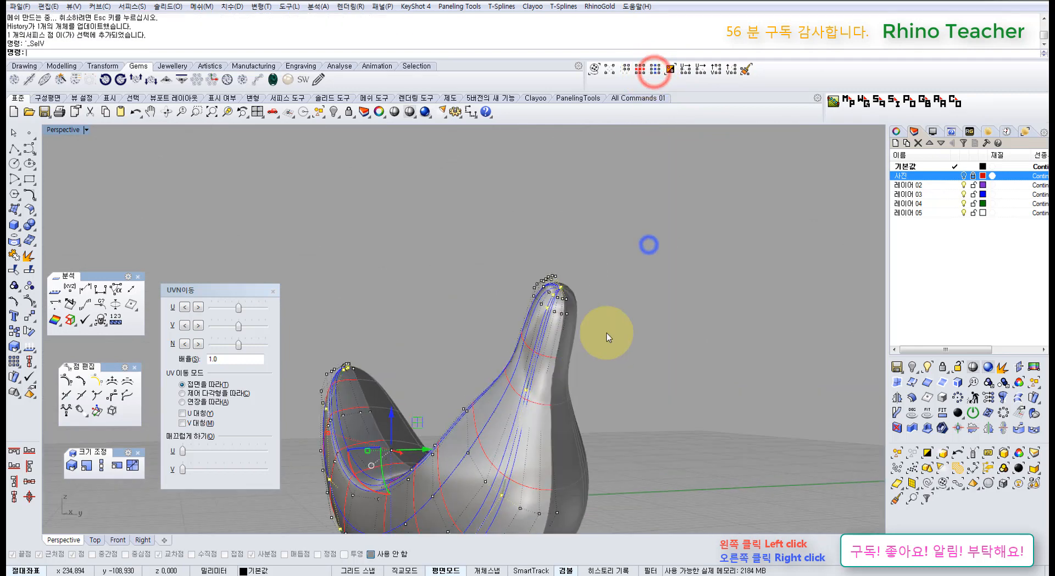
{"action": "left_click_drag", "start_coordinate": [540, 275], "coordinate": [538, 273], "text": "ctrl"}
{"action": "scroll", "coordinate": [545, 330], "scroll_direction": "down", "scroll_amount": 5}
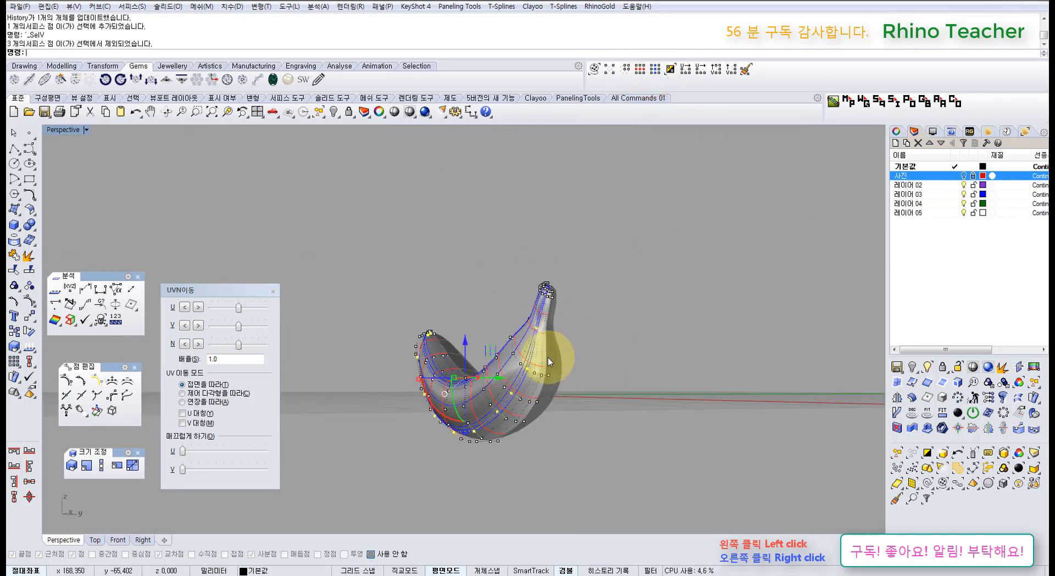
{"action": "scroll", "coordinate": [552, 357], "scroll_direction": "up", "scroll_amount": 6}
{"action": "scroll", "coordinate": [489, 355], "scroll_direction": "down", "scroll_amount": 4}
{"action": "right_click_drag", "start_coordinate": [428, 347], "coordinate": [520, 376]}
{"action": "scroll", "coordinate": [393, 325], "scroll_direction": "up", "scroll_amount": 3}
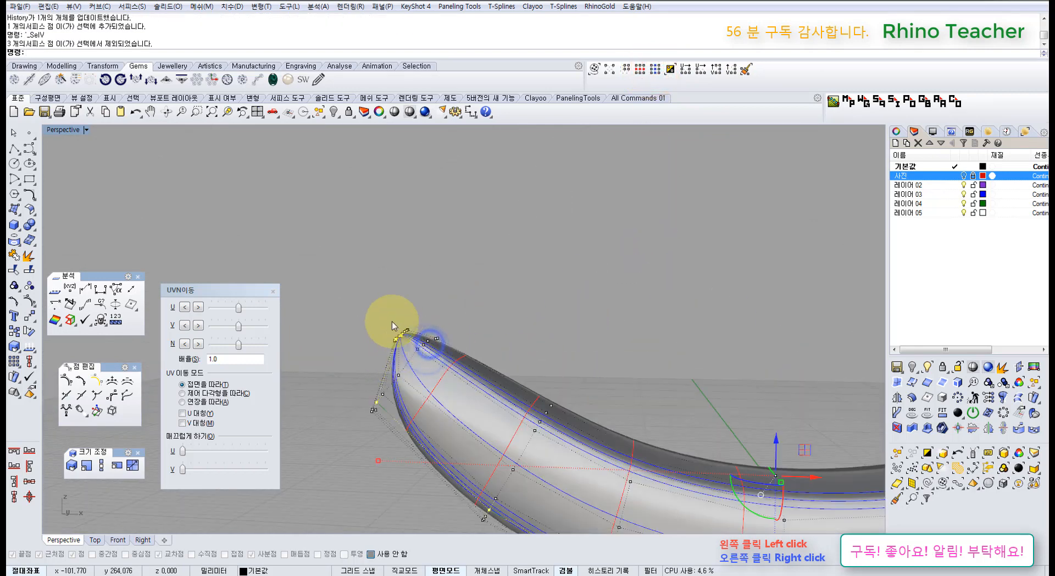
{"action": "left_click_drag", "start_coordinate": [438, 353], "coordinate": [441, 354], "text": "ctrl"}
{"action": "scroll", "coordinate": [441, 353], "scroll_direction": "down", "scroll_amount": 6}
{"action": "right_click_drag", "start_coordinate": [520, 438], "coordinate": [529, 467]}
{"action": "right_click_drag", "start_coordinate": [428, 346], "coordinate": [567, 387]}
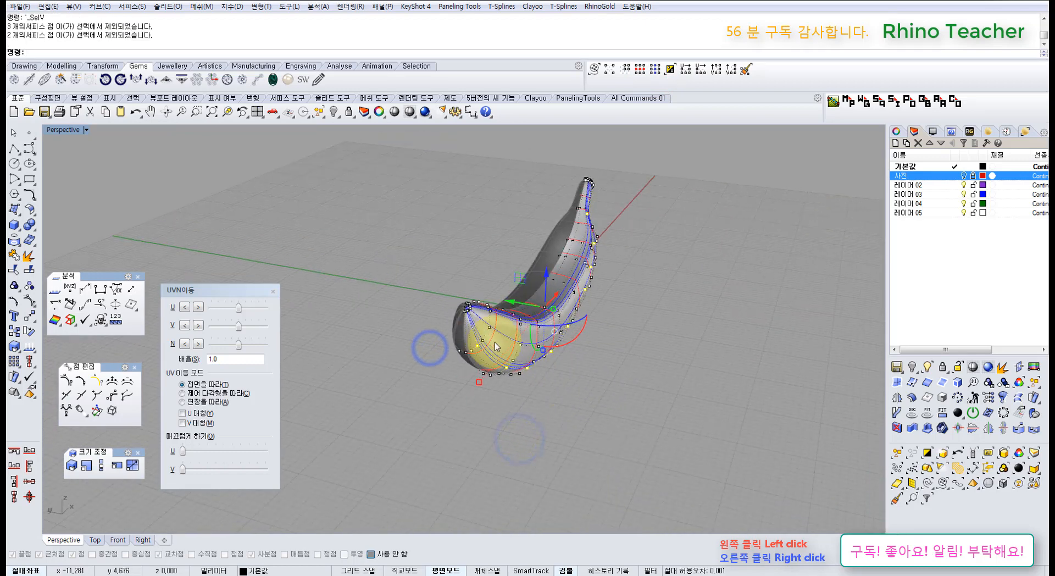
Try to push the selected ridge row outward along N with MoveUVN at scale 1.0
{"action": "scroll", "coordinate": [494, 352], "scroll_direction": "up", "scroll_amount": 8}
{"action": "right_click_drag", "start_coordinate": [496, 377], "coordinate": [550, 395]}
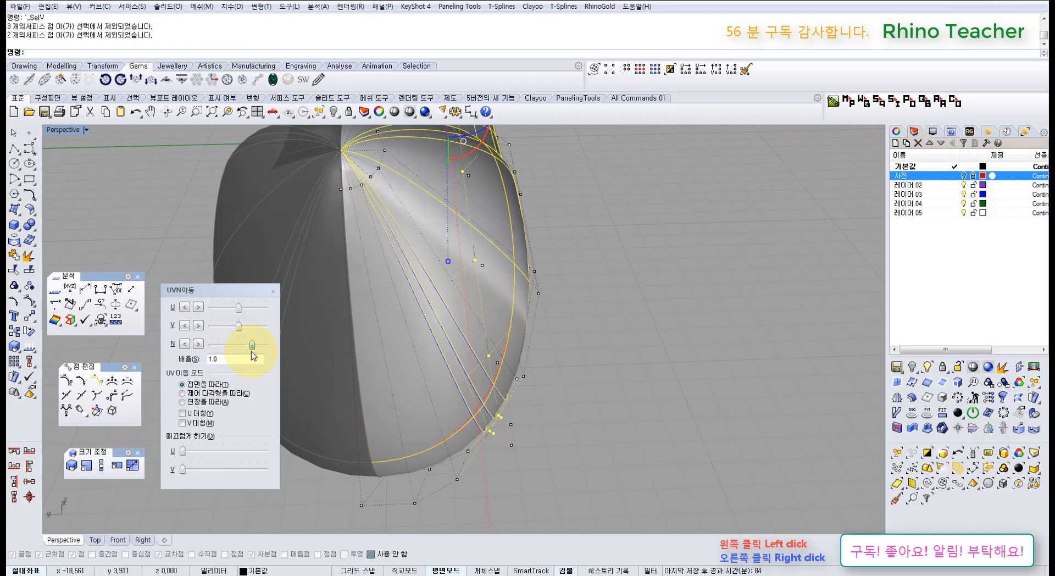
{"action": "left_click_drag", "start_coordinate": [251, 352], "coordinate": [254, 352]}
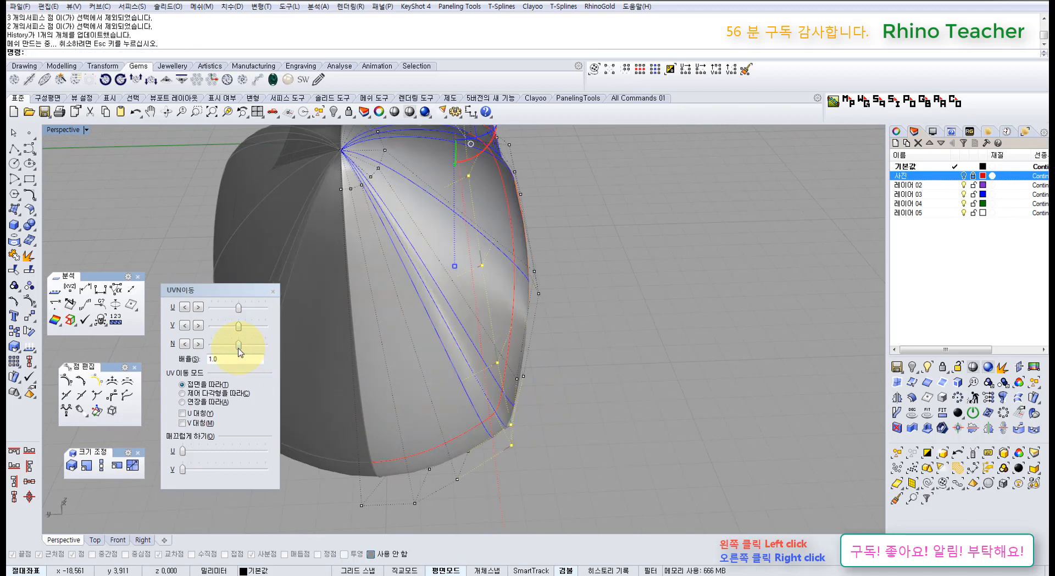
{"action": "key", "text": "ctrl+z"}
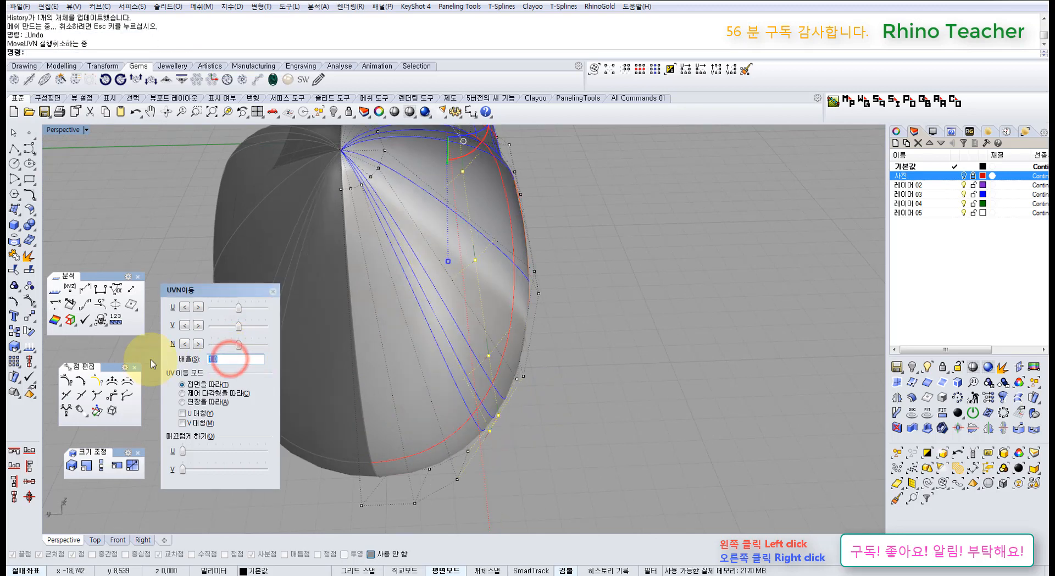
Set the MoveUVN scale to 0.5 and push the row outward along N twice, deselecting an end point before the second push
{"action": "type", "text": ".5"}
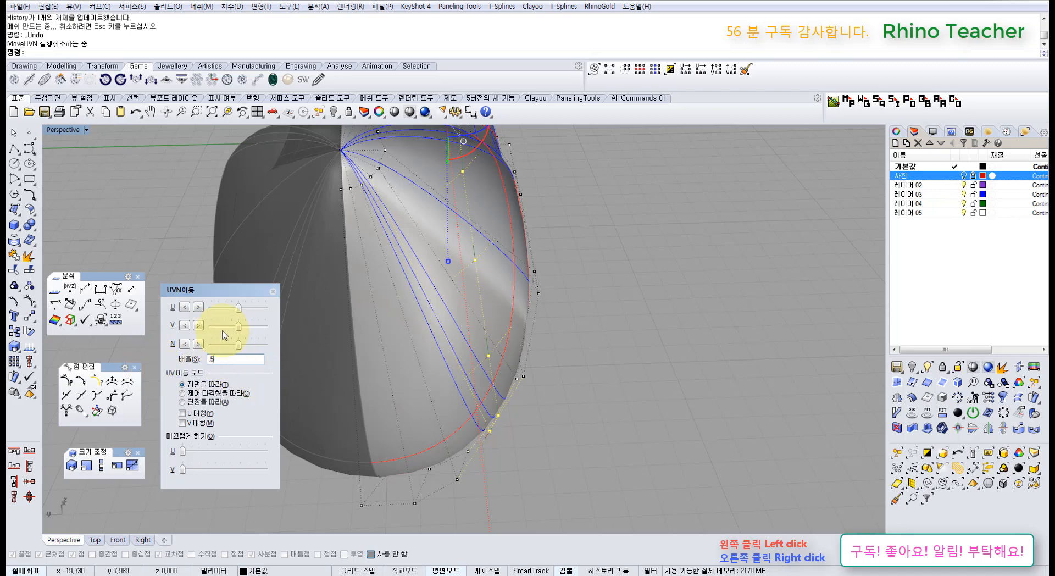
{"action": "left_click_drag", "start_coordinate": [240, 348], "coordinate": [253, 355]}
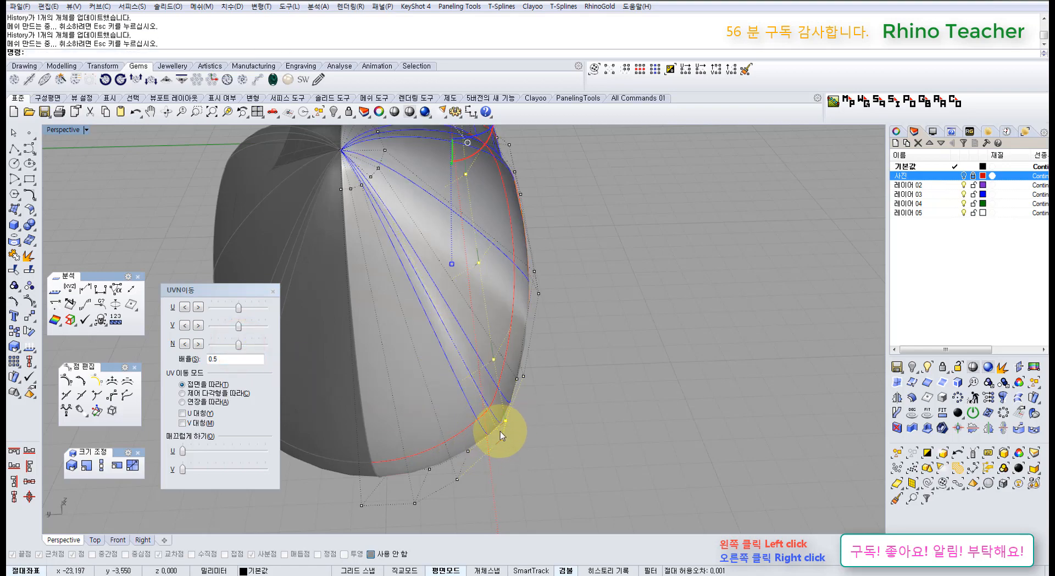
{"action": "right_click_drag", "start_coordinate": [500, 430], "coordinate": [645, 428]}
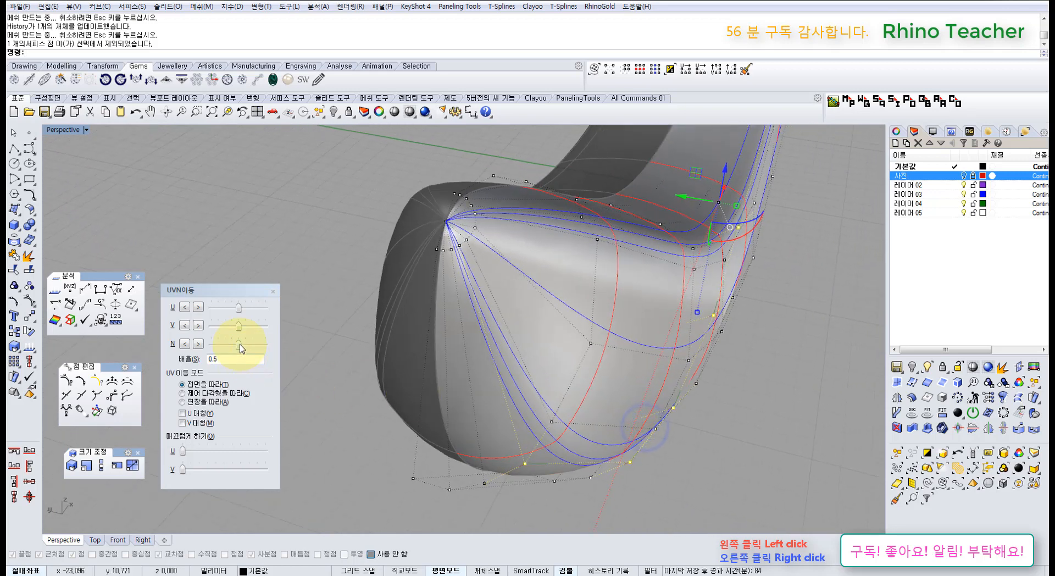
{"action": "left_click_drag", "start_coordinate": [251, 352], "coordinate": [252, 351]}
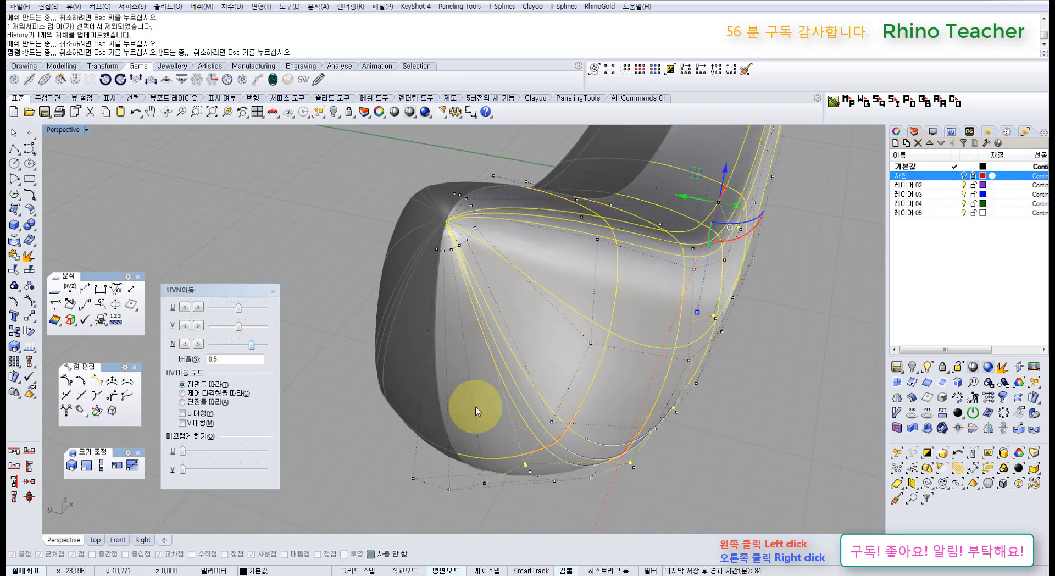
Deselect the outermost remaining point at each end of the ridge row and push the rest outward along N again
{"action": "right_click_drag", "start_coordinate": [478, 410], "coordinate": [547, 408]}
{"action": "left_click_drag", "start_coordinate": [443, 519], "coordinate": [358, 398]}
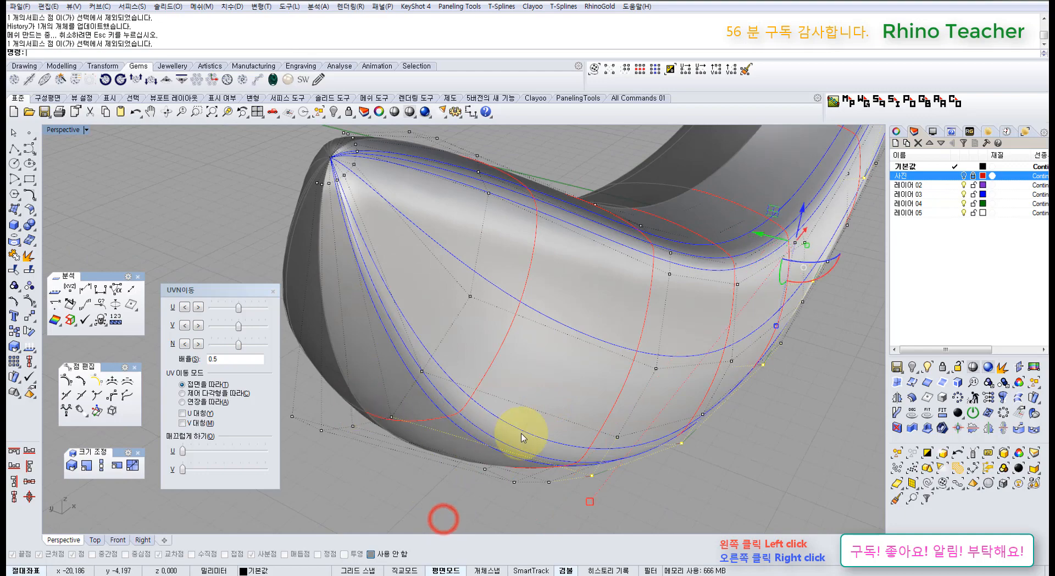
{"action": "right_click_drag", "start_coordinate": [637, 446], "coordinate": [558, 428]}
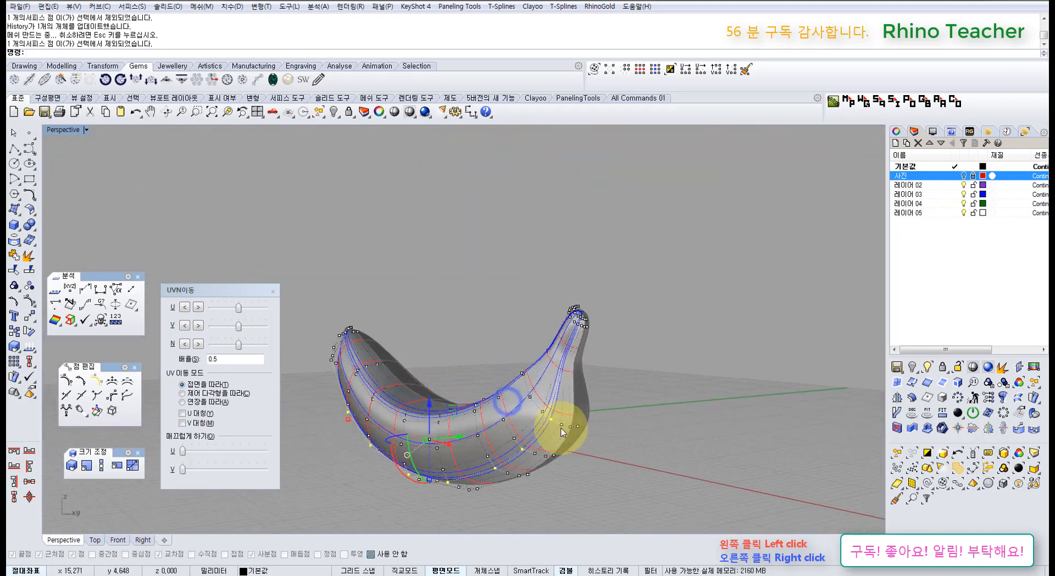
{"action": "scroll", "coordinate": [558, 428], "scroll_direction": "up", "scroll_amount": 5}
{"action": "left_click_drag", "start_coordinate": [636, 455], "coordinate": [519, 385], "text": "ctrl"}
{"action": "right_click_drag", "start_coordinate": [516, 452], "coordinate": [458, 504]}
{"action": "right_click_drag", "start_coordinate": [458, 503], "coordinate": [315, 384], "text": "shift"}
{"action": "scroll", "coordinate": [357, 422], "scroll_direction": "up", "scroll_amount": 5}
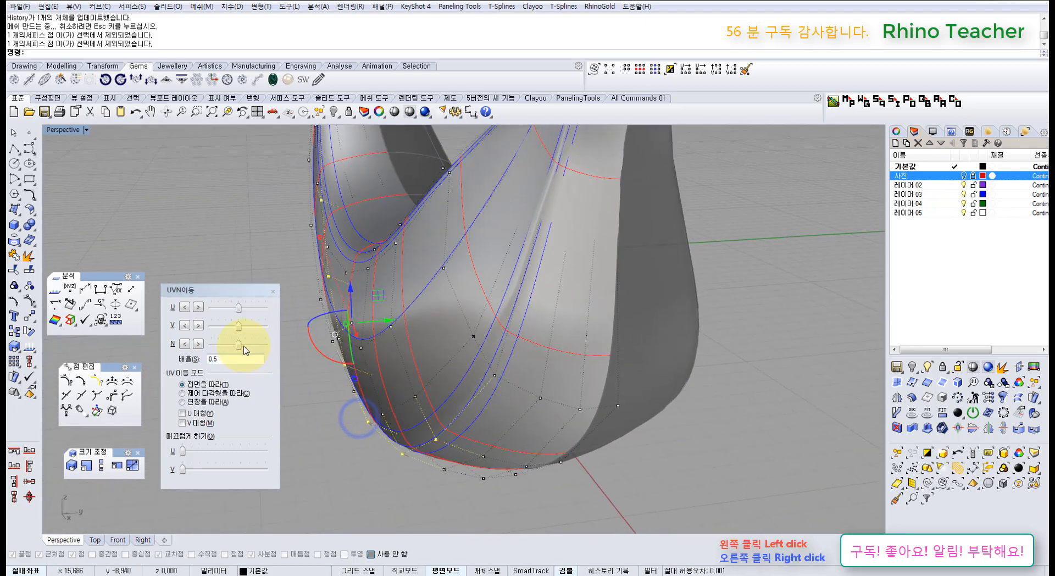
{"action": "left_click_drag", "start_coordinate": [240, 349], "coordinate": [253, 349]}
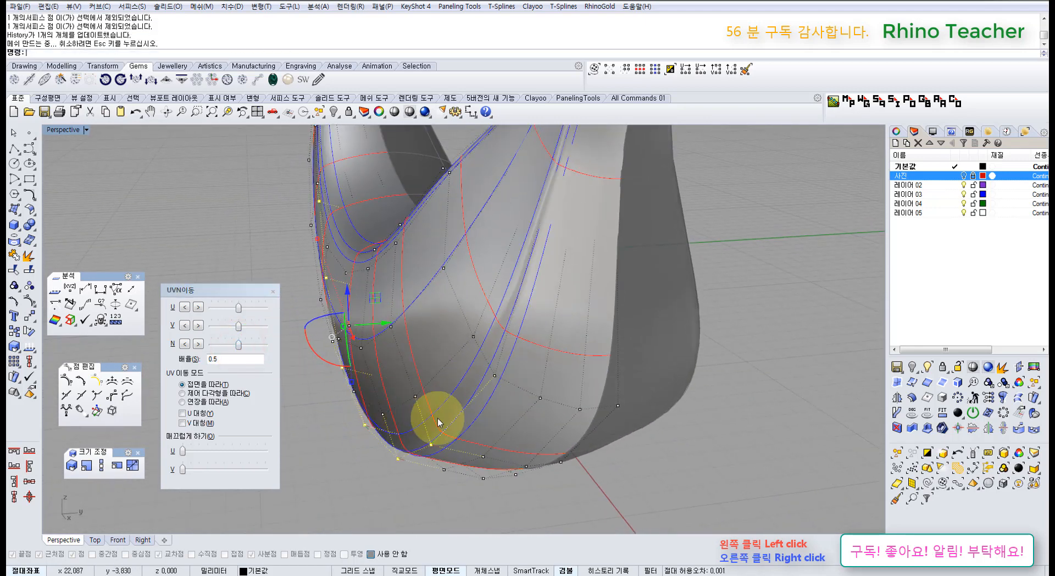
Clear the point selection and turn off the banana's control points
{"action": "right_click_drag", "start_coordinate": [438, 423], "coordinate": [534, 336]}
{"action": "scroll", "coordinate": [438, 412], "scroll_direction": "down", "scroll_amount": 6}
{"action": "key", "text": "Escape"}
{"action": "key", "text": "Escape"}
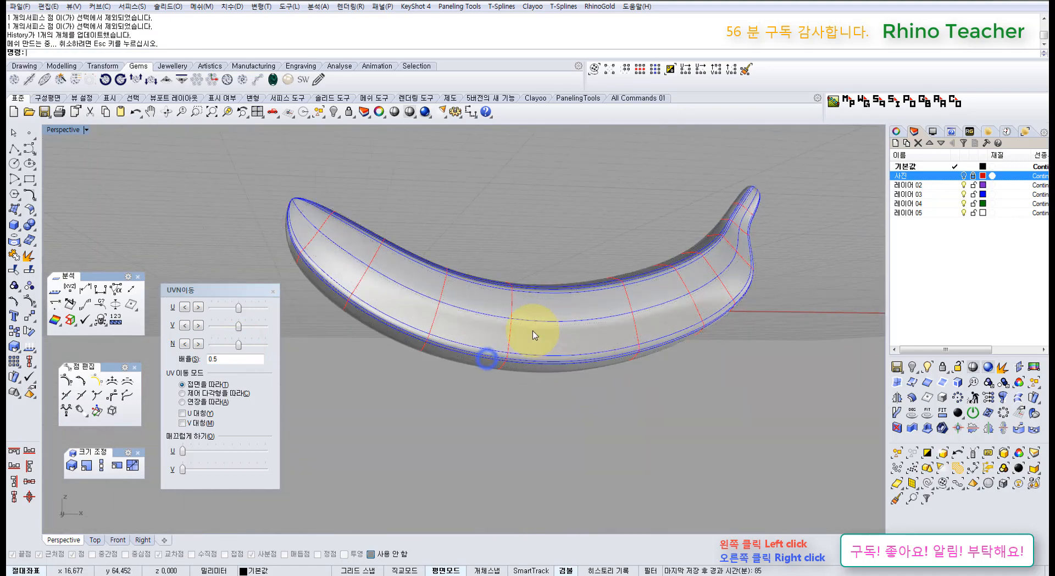
Preview the banana with Shade and examine its ridges from different angles
{"action": "right_click_drag", "start_coordinate": [456, 259], "coordinate": [549, 325]}
{"action": "left_click", "coordinate": [394, 113]}
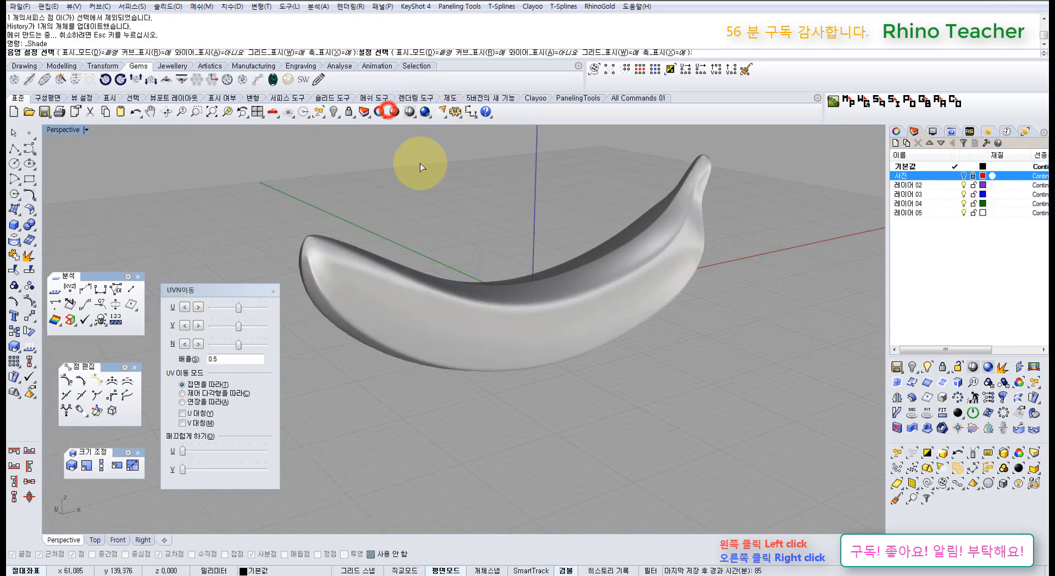
{"action": "mouse_move", "coordinate": [419, 160]}
{"action": "right_mouse_down"}
{"action": "mouse_move", "coordinate": [522, 216]}
{"action": "mouse_move", "coordinate": [541, 245]}
{"action": "mouse_move", "coordinate": [538, 305]}
{"action": "mouse_move", "coordinate": [471, 334]}
{"action": "mouse_move", "coordinate": [328, 233]}
{"action": "mouse_move", "coordinate": [267, 205]}
{"action": "mouse_move", "coordinate": [236, 223]}
{"action": "mouse_move", "coordinate": [275, 266]}
{"action": "mouse_move", "coordinate": [353, 237]}
{"action": "mouse_move", "coordinate": [756, 242]}
{"action": "right_mouse_up"}
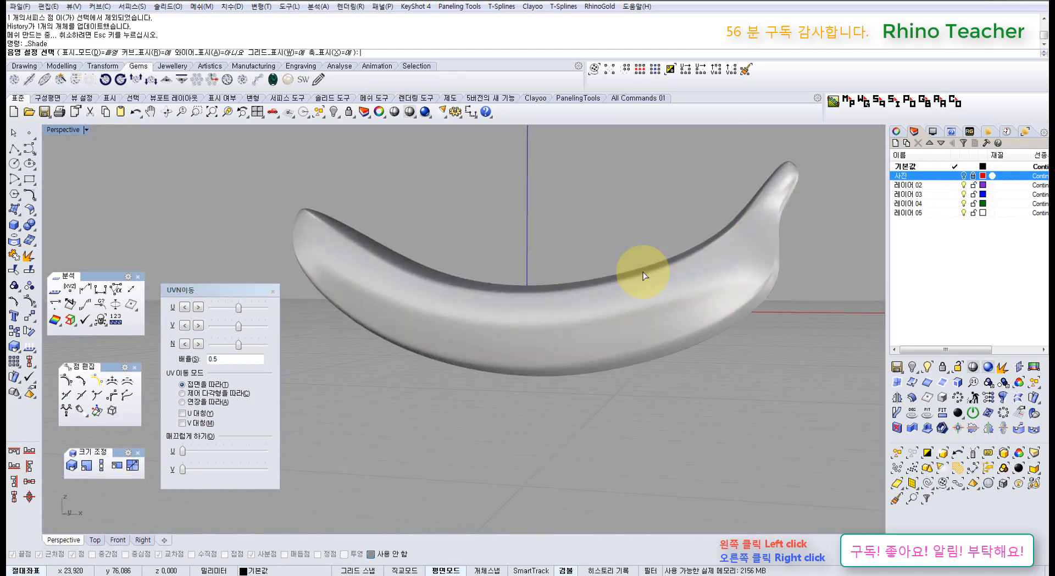
Turn on the control points of the banana's half surface and show the 사진 photo layer
{"action": "right_click_drag", "start_coordinate": [640, 264], "coordinate": [679, 305]}
{"action": "scroll", "coordinate": [547, 311], "scroll_direction": "up", "scroll_amount": 5}
{"action": "right_click_drag", "start_coordinate": [546, 311], "coordinate": [468, 321]}
{"action": "right_click_drag", "start_coordinate": [361, 331], "coordinate": [428, 331]}
{"action": "left_click", "coordinate": [522, 342]}
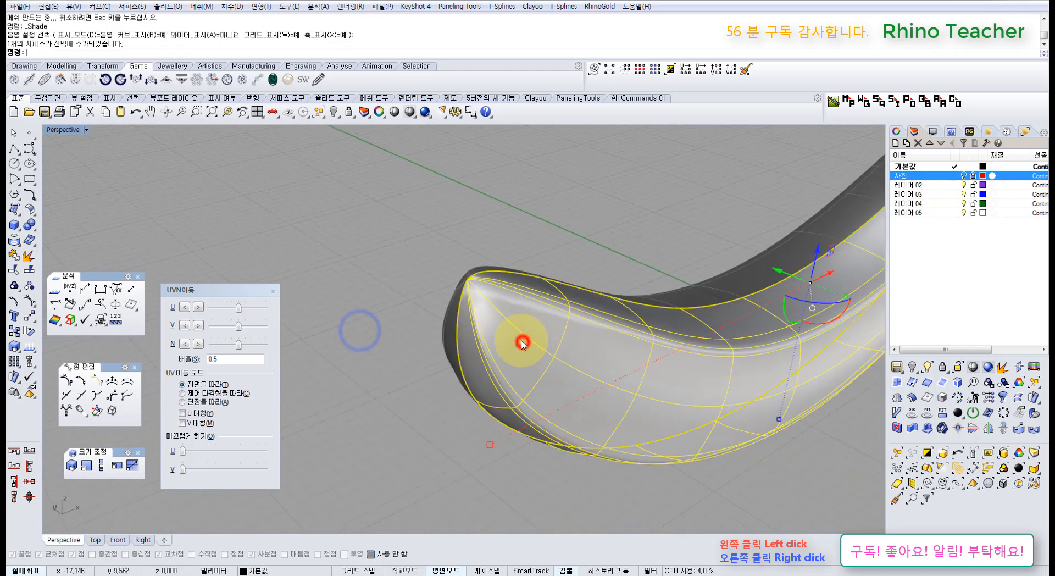
{"action": "key", "text": "F10"}
{"action": "right_click_drag", "start_coordinate": [474, 306], "coordinate": [484, 334]}
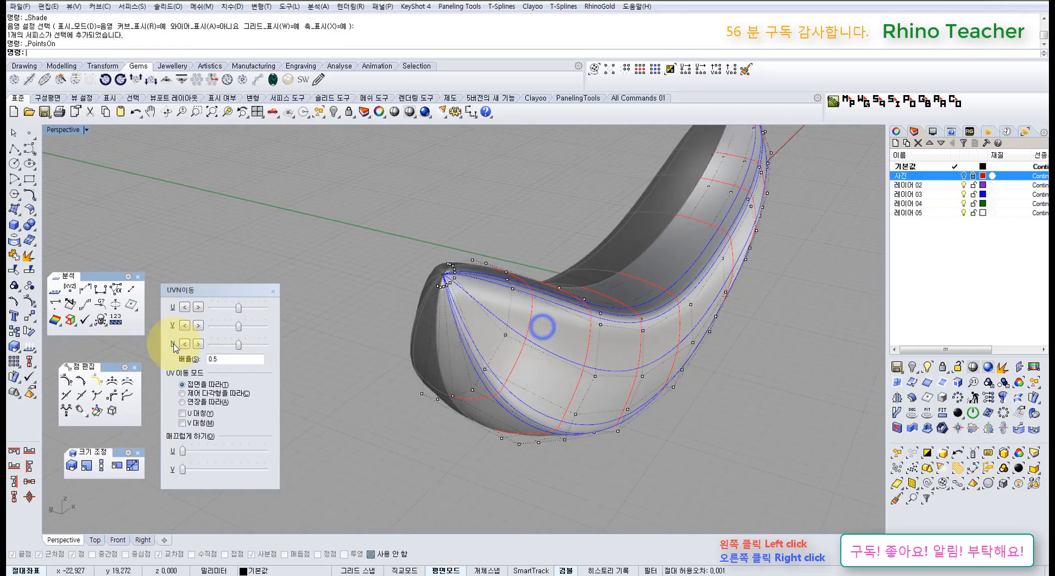
{"action": "left_click", "coordinate": [963, 176]}
Examine how the banana surface fits the reference photo at the blossom end and the stem
{"action": "right_click_drag", "start_coordinate": [753, 287], "coordinate": [648, 292]}
{"action": "scroll", "coordinate": [594, 303], "scroll_direction": "down", "scroll_amount": 4}
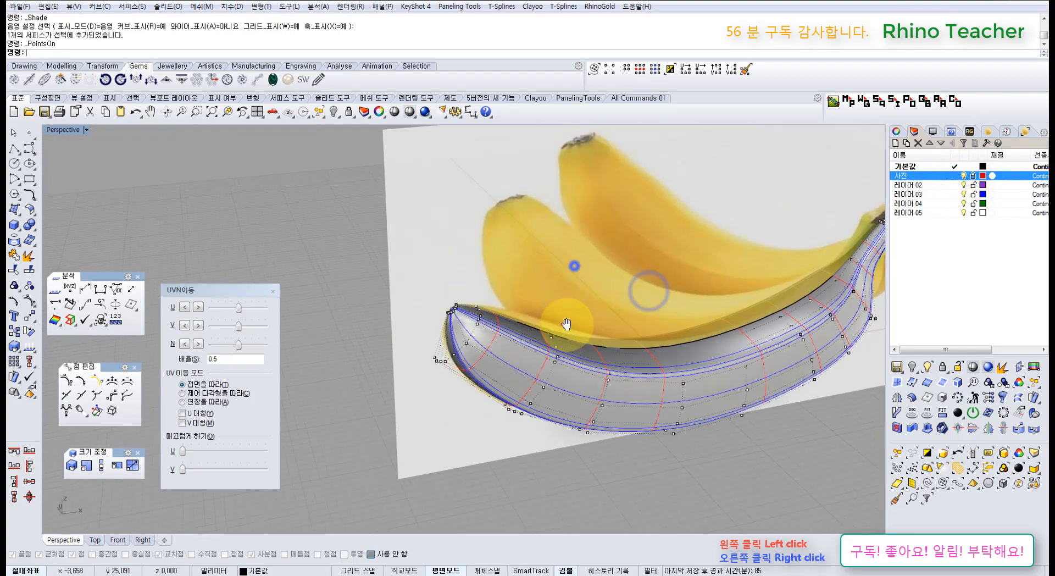
{"action": "right_click_drag", "start_coordinate": [565, 325], "coordinate": [574, 266]}
{"action": "scroll", "coordinate": [507, 259], "scroll_direction": "up", "scroll_amount": 8}
{"action": "scroll", "coordinate": [538, 258], "scroll_direction": "down", "scroll_amount": 4}
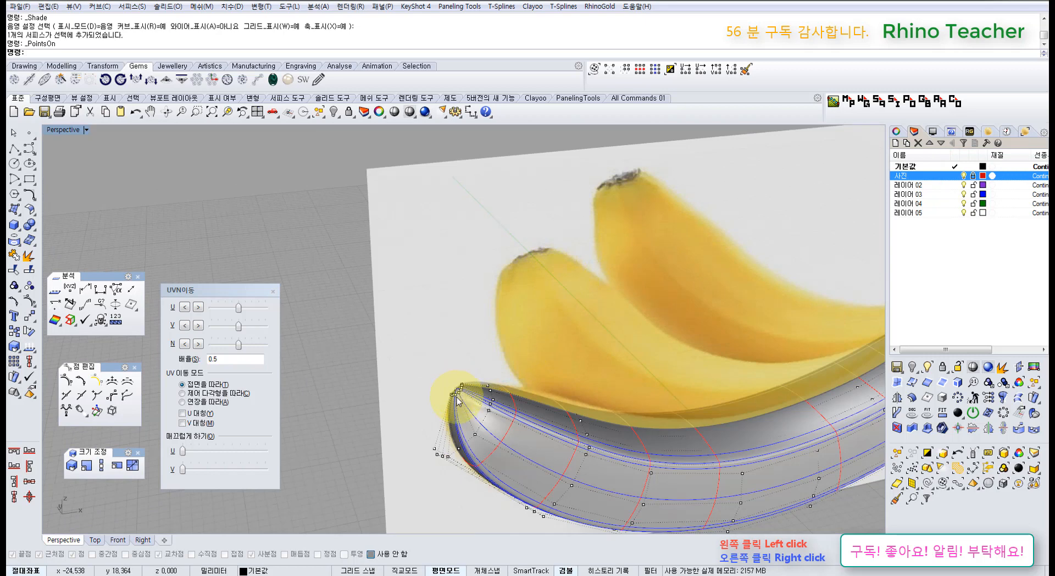
{"action": "right_click_drag", "start_coordinate": [466, 418], "coordinate": [491, 387]}
{"action": "scroll", "coordinate": [635, 361], "scroll_direction": "down", "scroll_amount": 7}
{"action": "right_click_drag", "start_coordinate": [716, 372], "coordinate": [542, 405], "text": "shift"}
{"action": "scroll", "coordinate": [653, 371], "scroll_direction": "up", "scroll_amount": 10}
{"action": "right_click_drag", "start_coordinate": [644, 377], "coordinate": [599, 384]}
{"action": "scroll", "coordinate": [673, 425], "scroll_direction": "up", "scroll_amount": 5}
{"action": "scroll", "coordinate": [678, 423], "scroll_direction": "up", "scroll_amount": 2}
In the Front view, use InsertKnot with the direction toggled to U to add a knot near the stem tip
{"action": "key", "text": "ctrl+F2"}
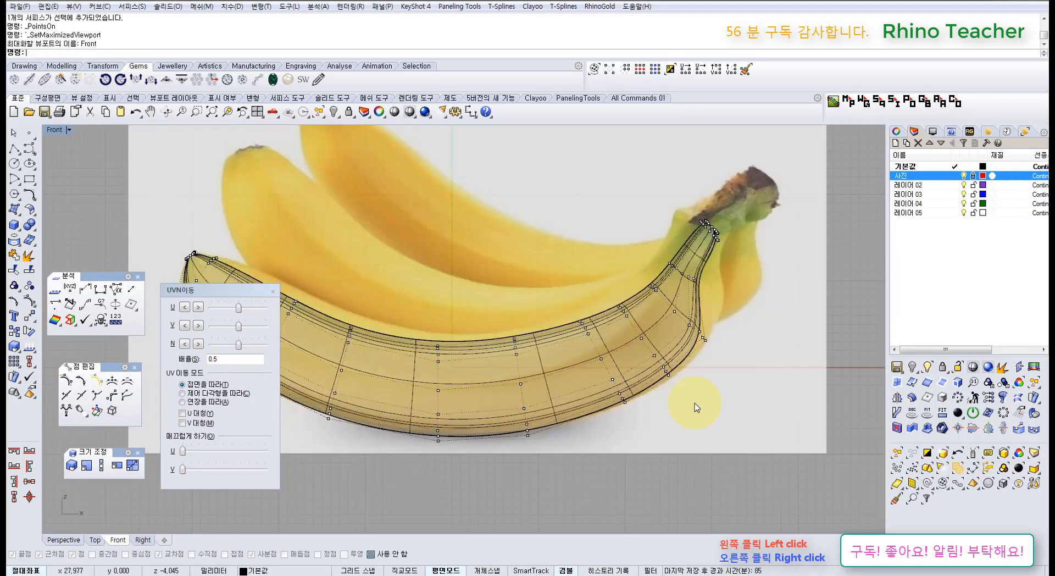
{"action": "right_click_drag", "start_coordinate": [711, 281], "coordinate": [616, 342]}
{"action": "scroll", "coordinate": [613, 277], "scroll_direction": "up", "scroll_amount": 10}
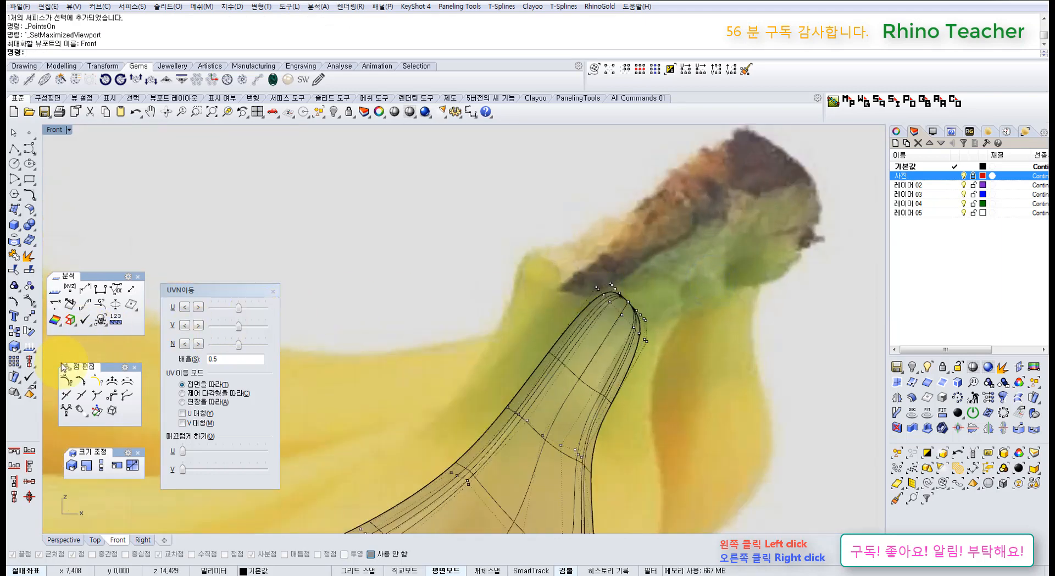
{"action": "left_click", "coordinate": [590, 367]}
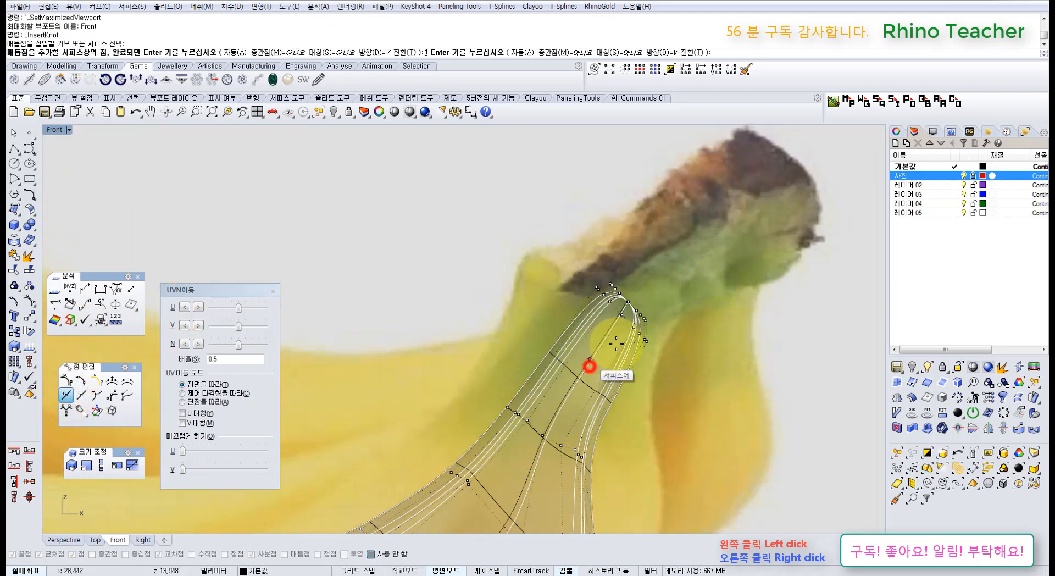
{"action": "type", "text": "t"}
{"action": "key", "text": "Return"}
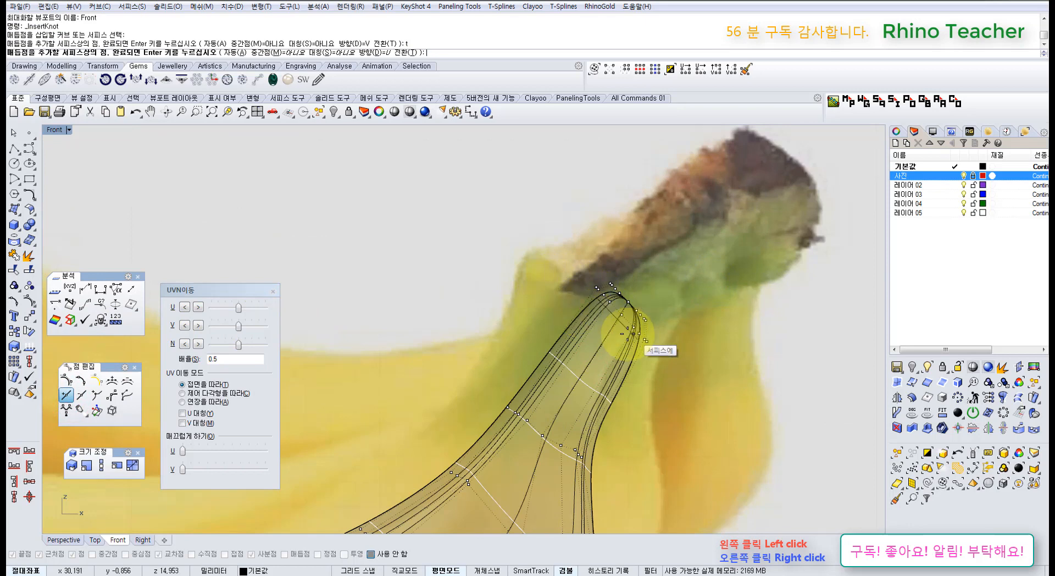
{"action": "scroll", "coordinate": [624, 310], "scroll_direction": "up", "scroll_amount": 2}
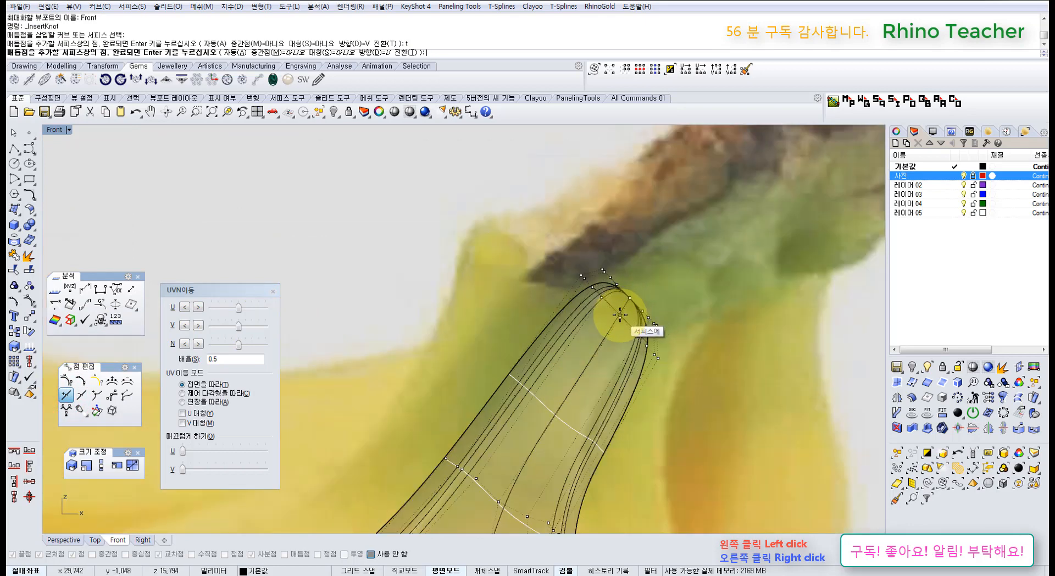
{"action": "right_click", "coordinate": [593, 359]}
Select the near-end row of points at the stem tip and move it about 0.32 mm toward the banana's body
{"action": "scroll", "coordinate": [584, 283], "scroll_direction": "up", "scroll_amount": 2}
{"action": "left_click_drag", "start_coordinate": [574, 268], "coordinate": [616, 314]}
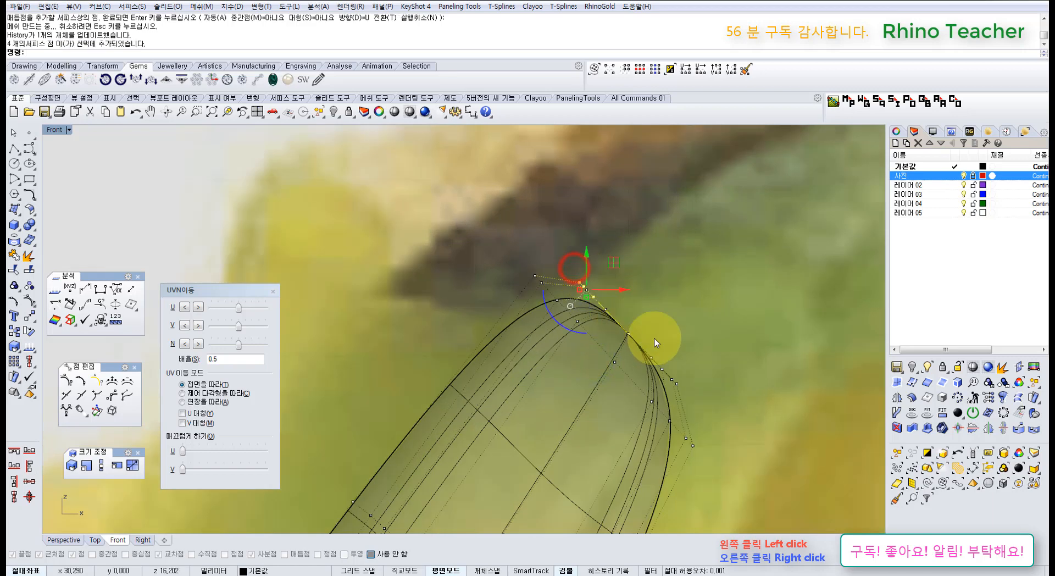
{"action": "scroll", "coordinate": [650, 381], "scroll_direction": "down", "scroll_amount": 3}
{"action": "scroll", "coordinate": [596, 311], "scroll_direction": "up", "scroll_amount": 1}
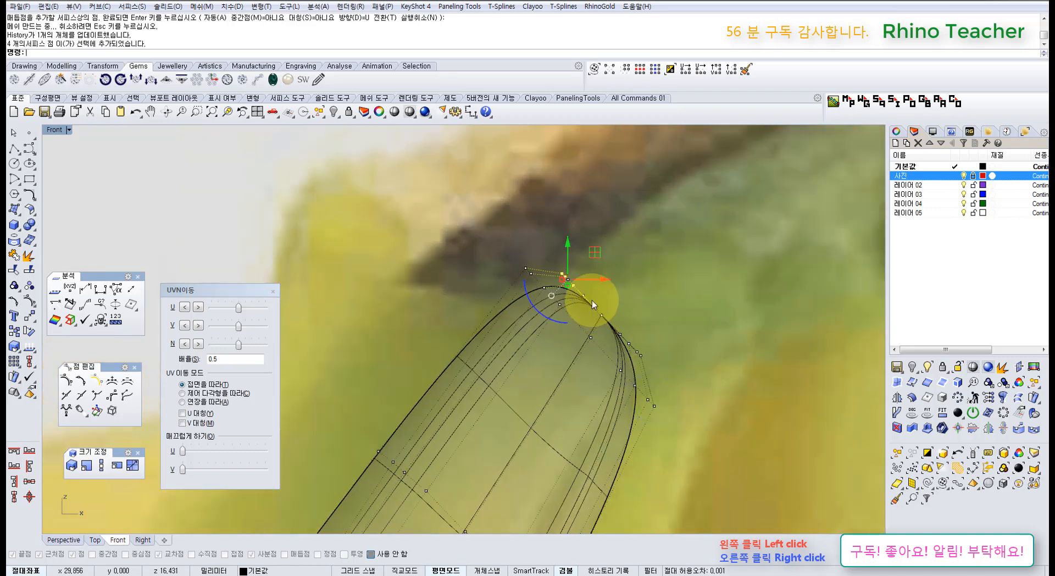
{"action": "left_click", "coordinate": [601, 314], "text": "shift"}
{"action": "scroll", "coordinate": [594, 299], "scroll_direction": "up", "scroll_amount": 1}
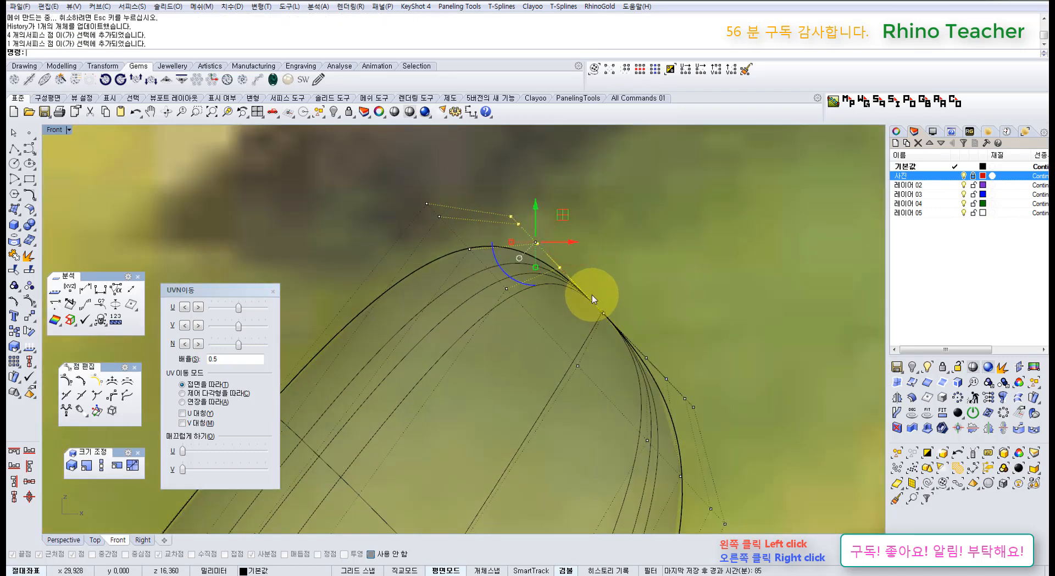
{"action": "left_click_drag", "start_coordinate": [740, 424], "coordinate": [739, 426], "text": "shift"}
{"action": "scroll", "coordinate": [697, 412], "scroll_direction": "down", "scroll_amount": 6}
{"action": "right_click_drag", "start_coordinate": [685, 370], "coordinate": [614, 345]}
{"action": "left_click_drag", "start_coordinate": [604, 308], "coordinate": [584, 330]}
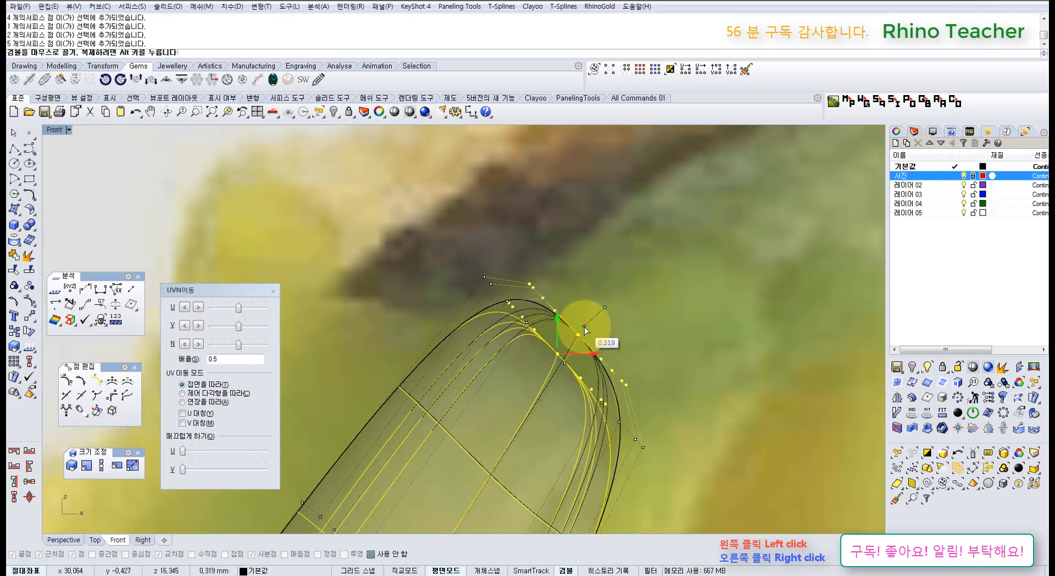
{"action": "scroll", "coordinate": [589, 326], "scroll_direction": "down", "scroll_amount": 5}
{"action": "right_click_drag", "start_coordinate": [598, 337], "coordinate": [553, 325]}
{"action": "scroll", "coordinate": [519, 328], "scroll_direction": "up", "scroll_amount": 5}
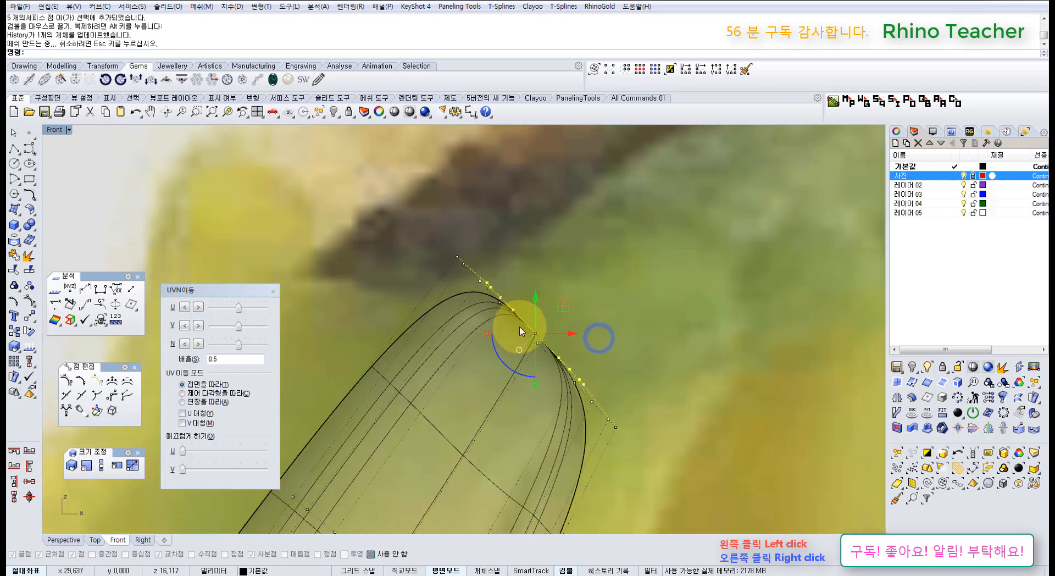
Insert another U-direction knot in the half surface just below the stem tip
{"action": "left_click", "coordinate": [65, 394]}
{"action": "left_click", "coordinate": [481, 420]}
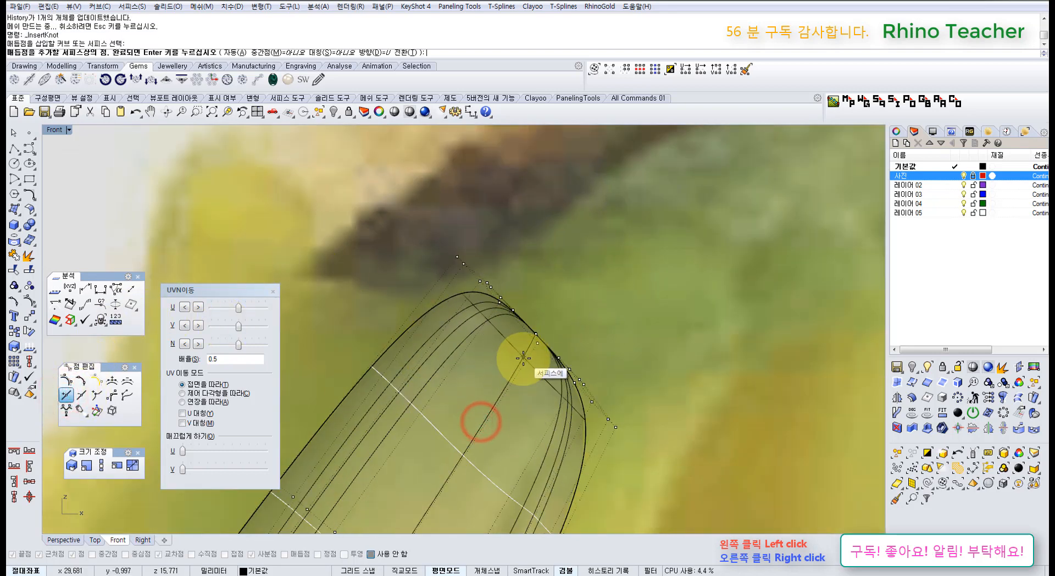
{"action": "left_click", "coordinate": [500, 383]}
{"action": "right_click", "coordinate": [499, 384]}
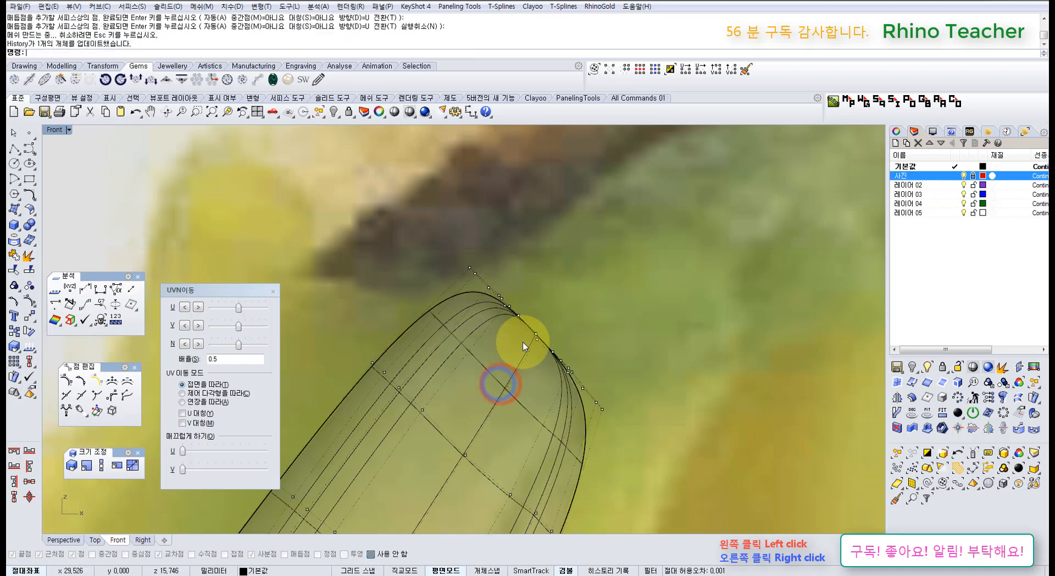
Select the row of points next to the stem's end and move it toward the body to square off the tip
{"action": "left_click_drag", "start_coordinate": [460, 244], "coordinate": [598, 358]}
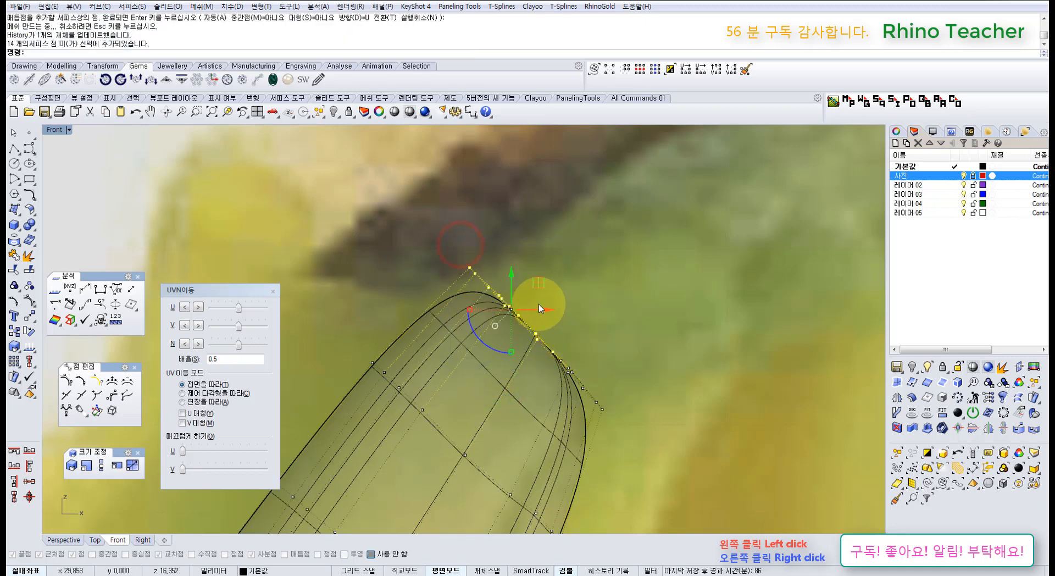
{"action": "left_click_drag", "start_coordinate": [641, 428], "coordinate": [640, 428]}
{"action": "left_click_drag", "start_coordinate": [557, 313], "coordinate": [492, 409]}
{"action": "scroll", "coordinate": [505, 403], "scroll_direction": "down", "scroll_amount": 8}
{"action": "right_click_drag", "start_coordinate": [536, 425], "coordinate": [529, 326]}
{"action": "scroll", "coordinate": [457, 312], "scroll_direction": "up", "scroll_amount": 6}
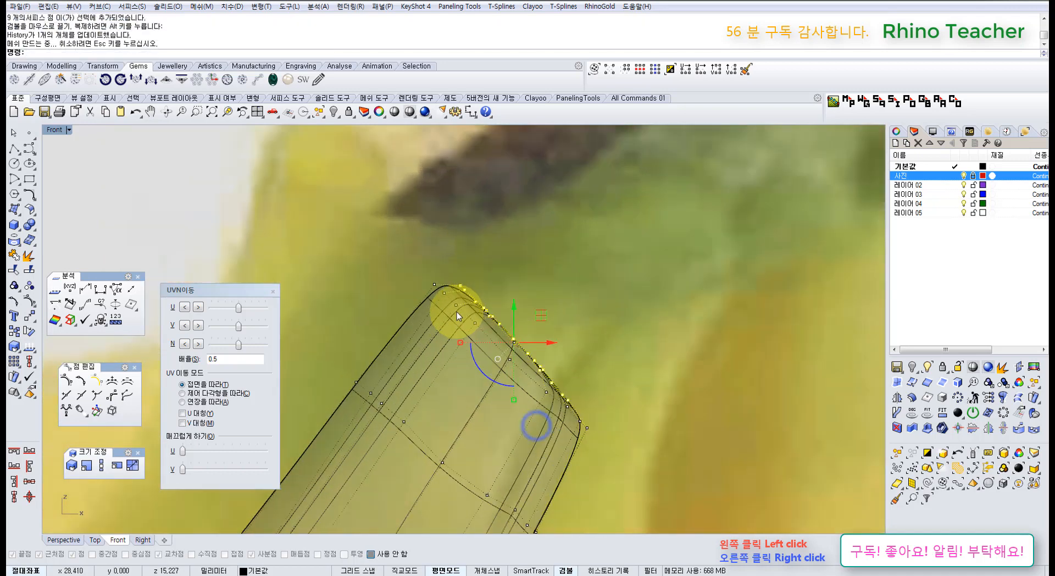
Select all stem-end points, move them outward along the stem, and rotate them to follow the photo's stem angle
{"action": "left_click_drag", "start_coordinate": [463, 288], "coordinate": [550, 380]}
{"action": "scroll", "coordinate": [545, 379], "scroll_direction": "down", "scroll_amount": 8}
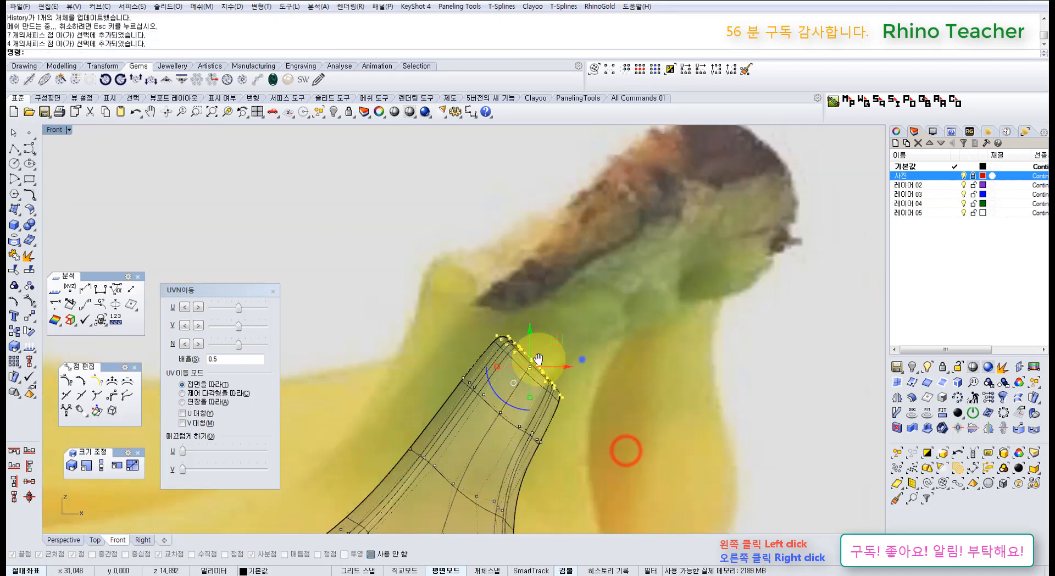
{"action": "right_click_drag", "start_coordinate": [582, 361], "coordinate": [506, 359]}
{"action": "left_click_drag", "start_coordinate": [487, 345], "coordinate": [518, 298]}
{"action": "scroll", "coordinate": [481, 350], "scroll_direction": "up", "scroll_amount": 3}
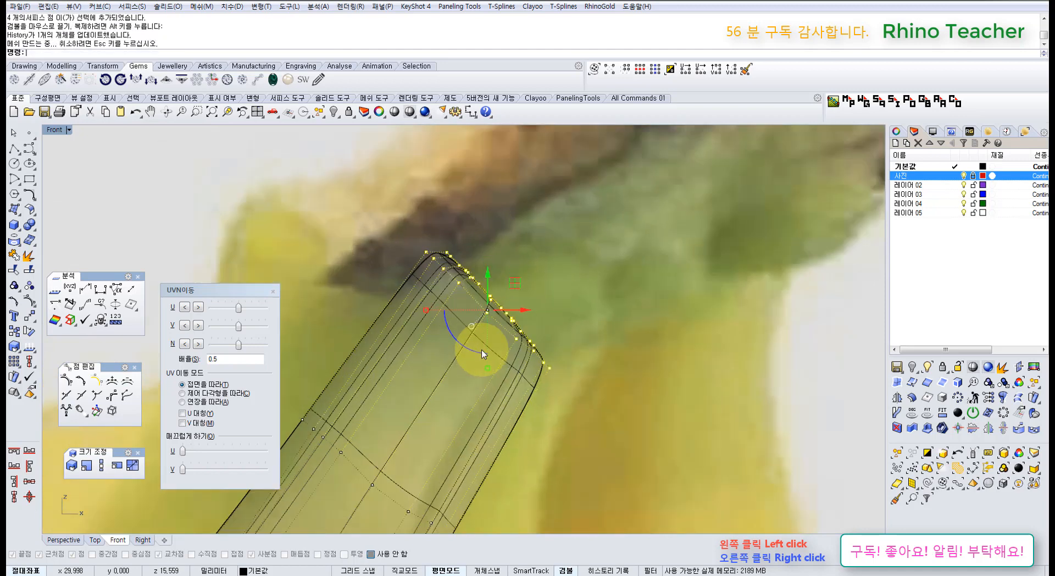
{"action": "scroll", "coordinate": [593, 424], "scroll_direction": "down", "scroll_amount": 3}
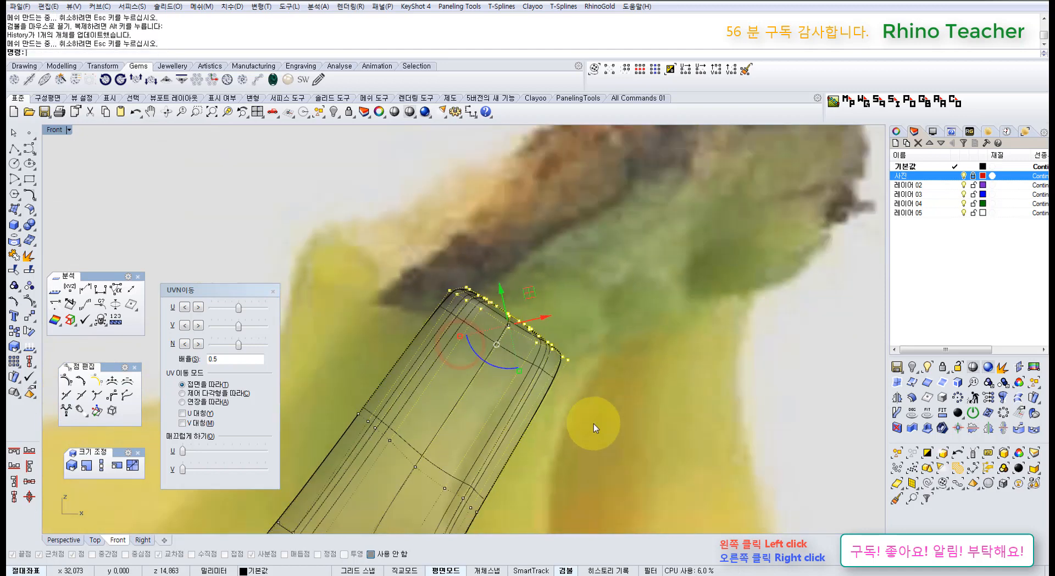
{"action": "right_click_drag", "start_coordinate": [579, 417], "coordinate": [565, 313]}
{"action": "scroll", "coordinate": [560, 338], "scroll_direction": "down", "scroll_amount": 3}
{"action": "scroll", "coordinate": [561, 338], "scroll_direction": "up", "scroll_amount": 3}
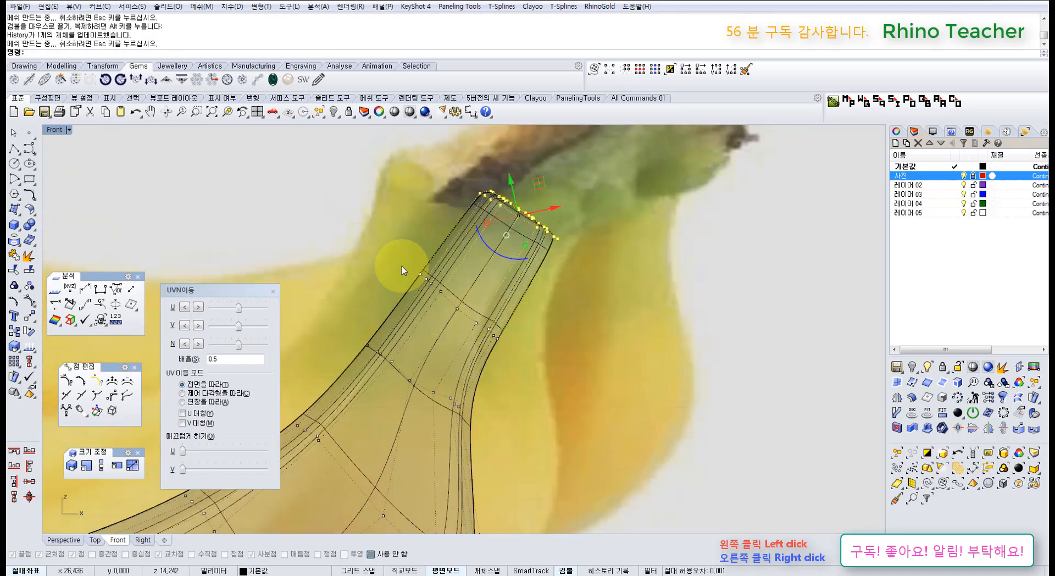
Select the row of points below the stem end and shift it slightly across the stem to fit the photo
{"action": "left_click_drag", "start_coordinate": [492, 331], "coordinate": [492, 331]}
{"action": "left_click", "coordinate": [523, 360]}
{"action": "left_click", "coordinate": [484, 283]}
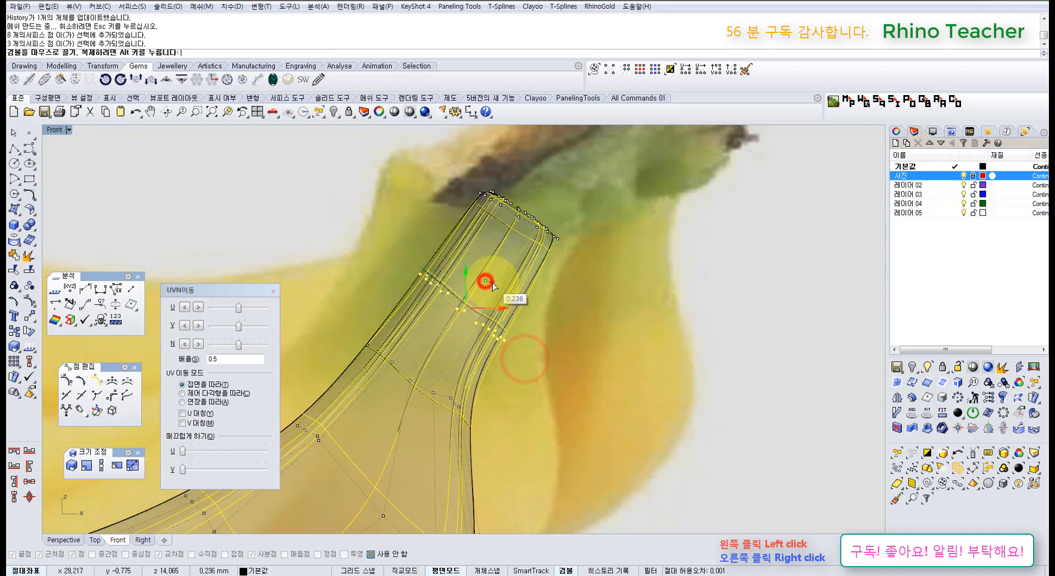
{"action": "left_click", "coordinate": [576, 284]}
{"action": "right_click_drag", "start_coordinate": [554, 266], "coordinate": [565, 318]}
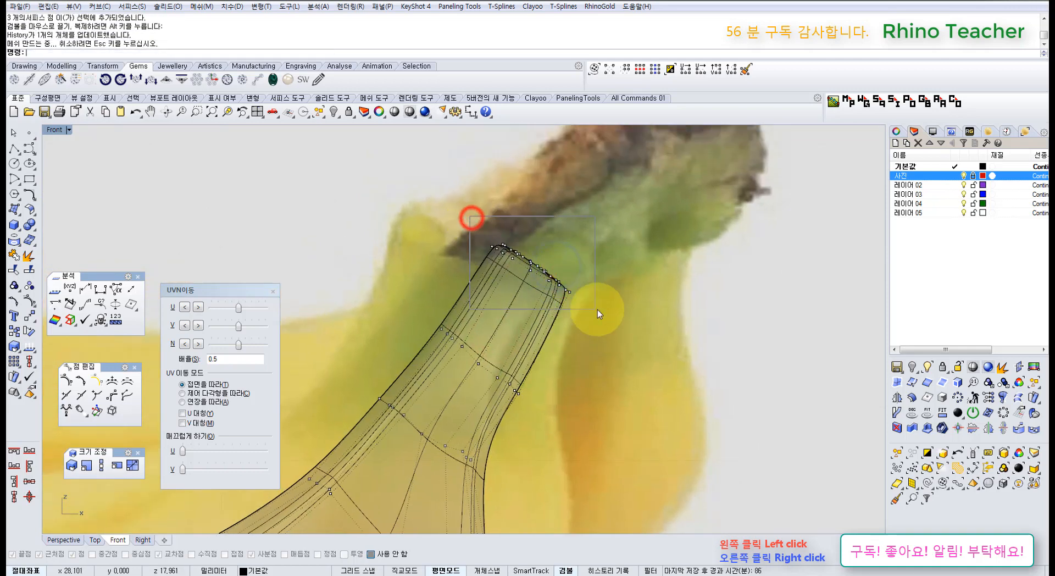
Select the stem-end points again, nudge them slightly toward the banana's inner curve side, and clear the selection
{"action": "left_click_drag", "start_coordinate": [598, 309], "coordinate": [597, 309]}
{"action": "left_click_drag", "start_coordinate": [558, 242], "coordinate": [549, 233]}
{"action": "scroll", "coordinate": [592, 299], "scroll_direction": "down", "scroll_amount": 5}
{"action": "right_click_drag", "start_coordinate": [595, 302], "coordinate": [631, 231]}
{"action": "scroll", "coordinate": [629, 253], "scroll_direction": "down", "scroll_amount": 6}
{"action": "left_click", "coordinate": [624, 271]}
Examine the banana's blossom end against the photo in the Perspective view
{"action": "right_click_drag", "start_coordinate": [532, 362], "coordinate": [654, 353]}
{"action": "key", "text": "ctrl+F4"}
{"action": "scroll", "coordinate": [654, 353], "scroll_direction": "down", "scroll_amount": 7}
{"action": "right_click_drag", "start_coordinate": [549, 378], "coordinate": [796, 342], "text": "shift"}
{"action": "right_click_drag", "start_coordinate": [462, 405], "coordinate": [615, 341], "text": "shift"}
{"action": "scroll", "coordinate": [463, 385], "scroll_direction": "up", "scroll_amount": 4}
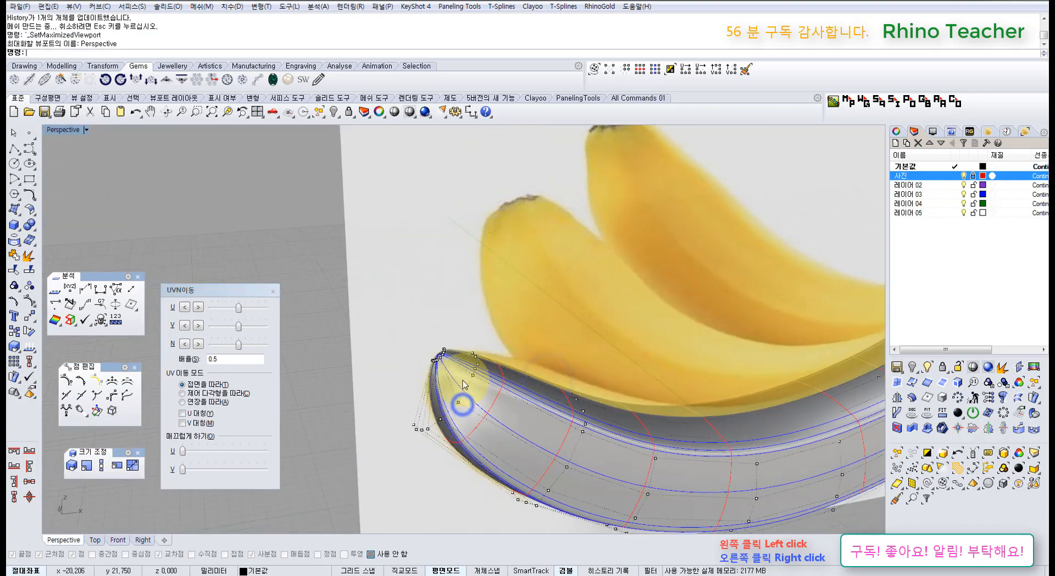
{"action": "scroll", "coordinate": [462, 383], "scroll_direction": "up", "scroll_amount": 5}
{"action": "right_click_drag", "start_coordinate": [405, 359], "coordinate": [483, 373]}
{"action": "scroll", "coordinate": [486, 364], "scroll_direction": "down", "scroll_amount": 5}
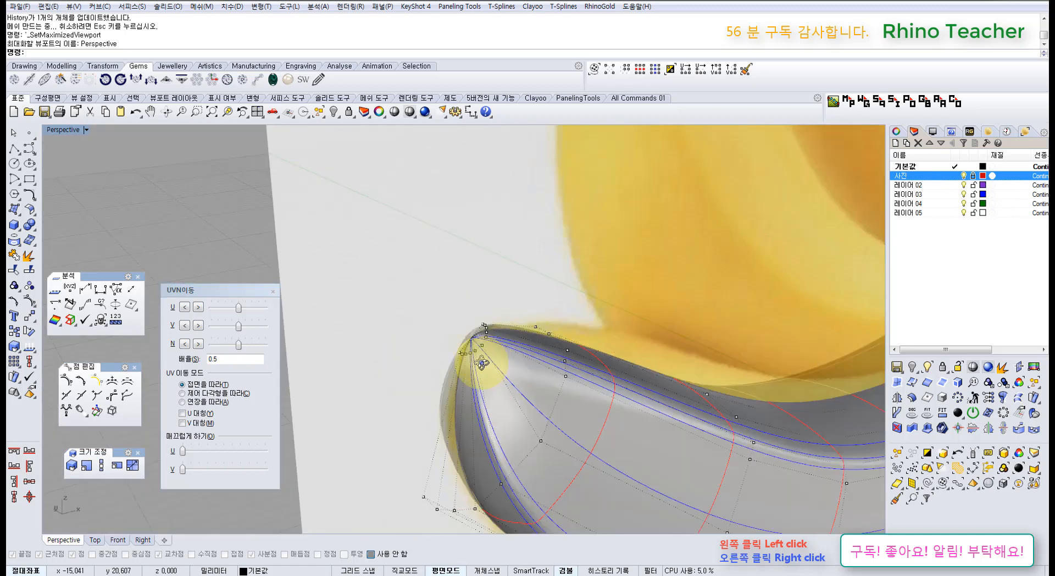
{"action": "right_click_drag", "start_coordinate": [482, 363], "coordinate": [514, 380]}
In the Front view, insert U-direction knots in the half surface close to the blossom tip
{"action": "key", "text": "ctrl+F2"}
{"action": "scroll", "coordinate": [464, 365], "scroll_direction": "down", "scroll_amount": 6}
{"action": "scroll", "coordinate": [419, 364], "scroll_direction": "up", "scroll_amount": 10}
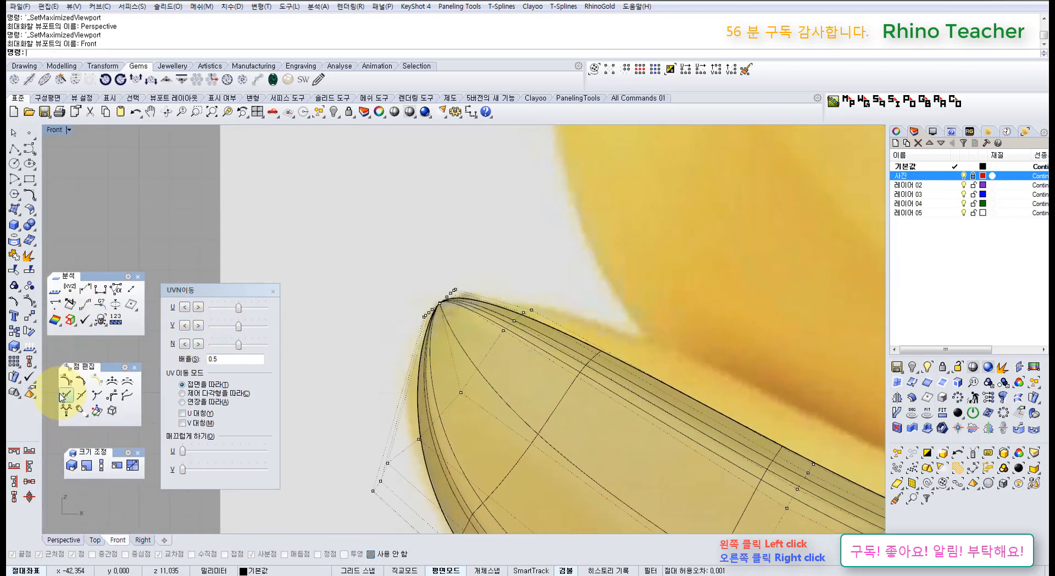
{"action": "left_click", "coordinate": [485, 311]}
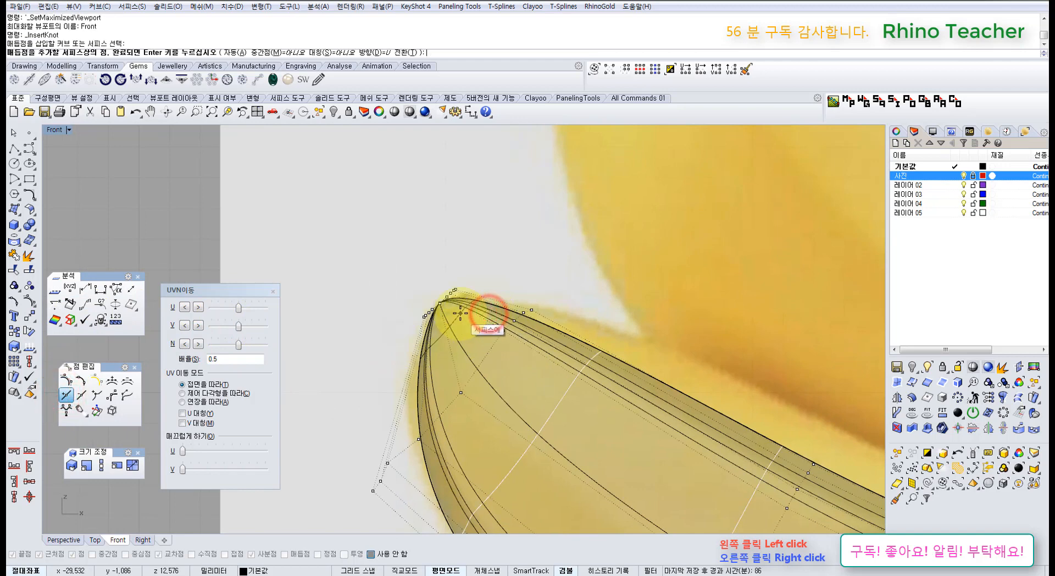
{"action": "scroll", "coordinate": [459, 312], "scroll_direction": "down", "scroll_amount": 2}
{"action": "scroll", "coordinate": [460, 313], "scroll_direction": "up", "scroll_amount": 3}
{"action": "left_click", "coordinate": [465, 316]}
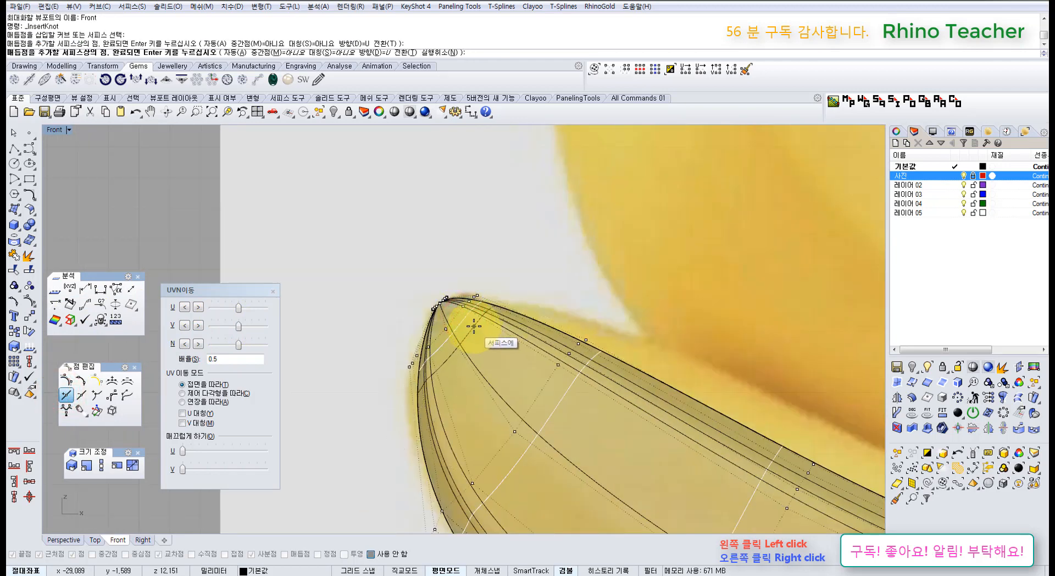
{"action": "left_click", "coordinate": [474, 326]}
{"action": "right_click", "coordinate": [486, 329]}
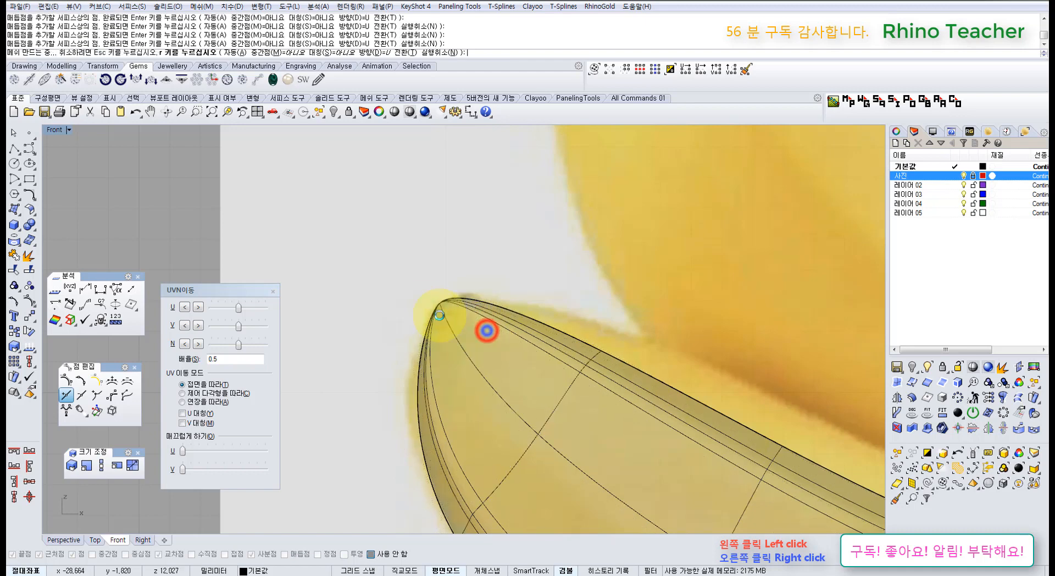
Select the cluster of control points at the blossom tip and move it diagonally inward toward the body
{"action": "scroll", "coordinate": [407, 272], "scroll_direction": "up", "scroll_amount": 1}
{"action": "left_click_drag", "start_coordinate": [461, 314], "coordinate": [459, 313]}
{"action": "left_click_drag", "start_coordinate": [407, 277], "coordinate": [492, 344]}
{"action": "left_click_drag", "start_coordinate": [484, 277], "coordinate": [506, 306]}
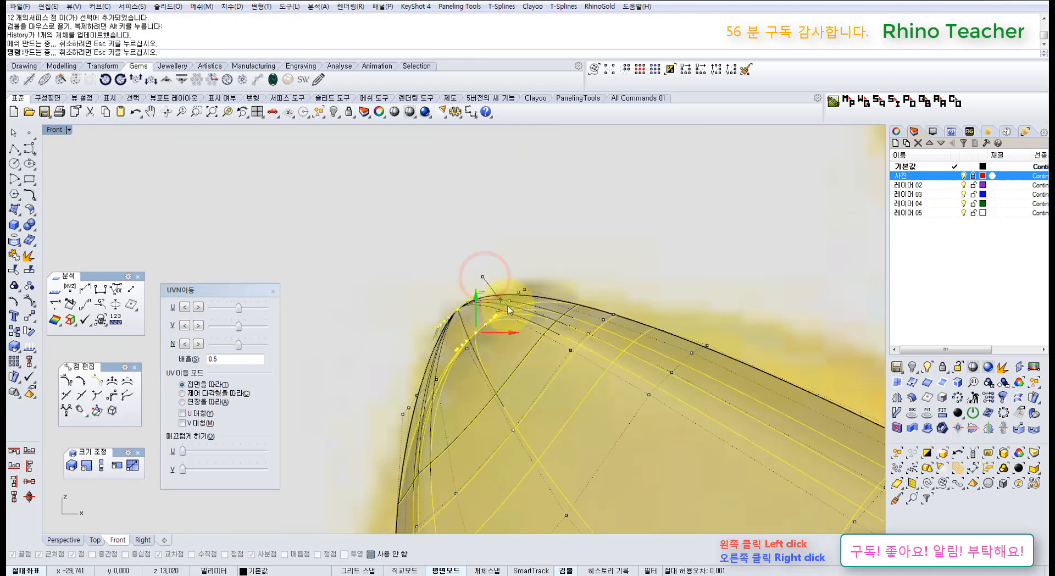
{"action": "scroll", "coordinate": [617, 342], "scroll_direction": "up", "scroll_amount": 2}
{"action": "right_click_drag", "start_coordinate": [614, 345], "coordinate": [573, 304]}
{"action": "scroll", "coordinate": [573, 304], "scroll_direction": "down", "scroll_amount": 2}
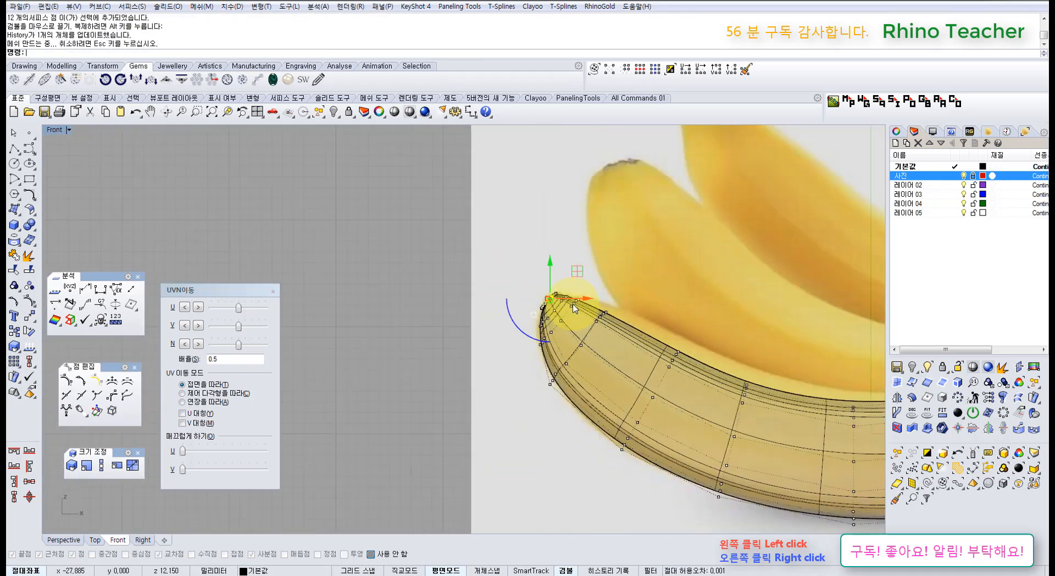
Reselect the outermost points at the blossom tip and push them further into the body to flatten the end
{"action": "scroll", "coordinate": [532, 296], "scroll_direction": "up", "scroll_amount": 4}
{"action": "left_click_drag", "start_coordinate": [502, 234], "coordinate": [648, 379]}
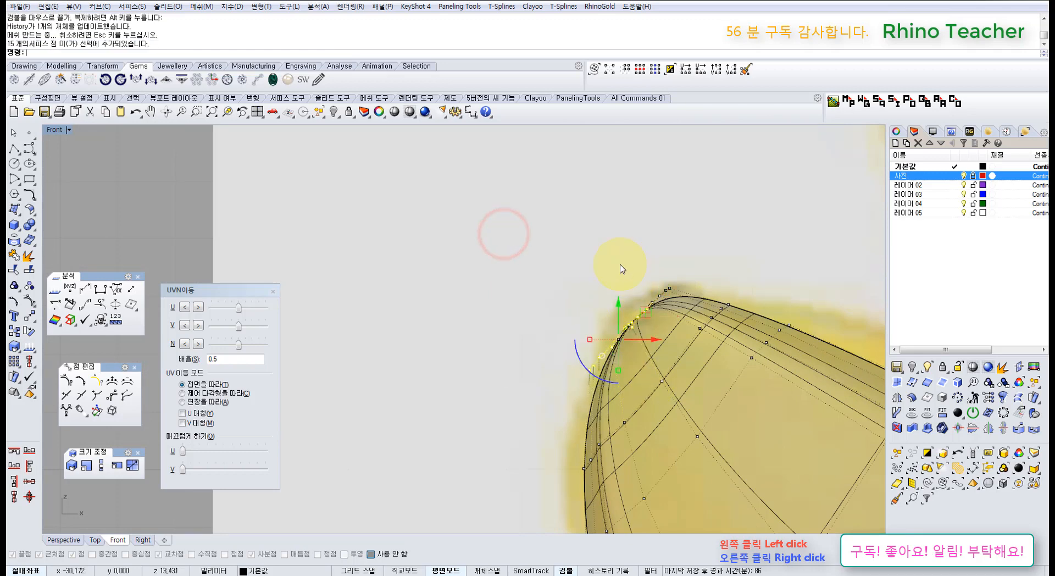
{"action": "left_click_drag", "start_coordinate": [626, 266], "coordinate": [667, 334]}
{"action": "mouse_move", "coordinate": [543, 334]}
{"action": "right_mouse_down"}
{"action": "mouse_move", "coordinate": [605, 373]}
{"action": "mouse_move", "coordinate": [556, 349]}
{"action": "right_mouse_up"}
{"action": "scroll", "coordinate": [611, 383], "scroll_direction": "up", "scroll_amount": 4}
{"action": "scroll", "coordinate": [633, 361], "scroll_direction": "down", "scroll_amount": 4}
Undo the point moves and the knot insertion at the blossom tip, stepping through undo and redo to compare
{"action": "key", "text": "ctrl+z"}
{"action": "right_click_drag", "start_coordinate": [605, 429], "coordinate": [560, 388]}
{"action": "key", "text": "ctrl+F4"}
{"action": "key", "text": "ctrl+z"}
{"action": "key", "text": "ctrl+F2"}
{"action": "scroll", "coordinate": [568, 423], "scroll_direction": "down", "scroll_amount": 2}
{"action": "key", "text": "ctrl+y"}
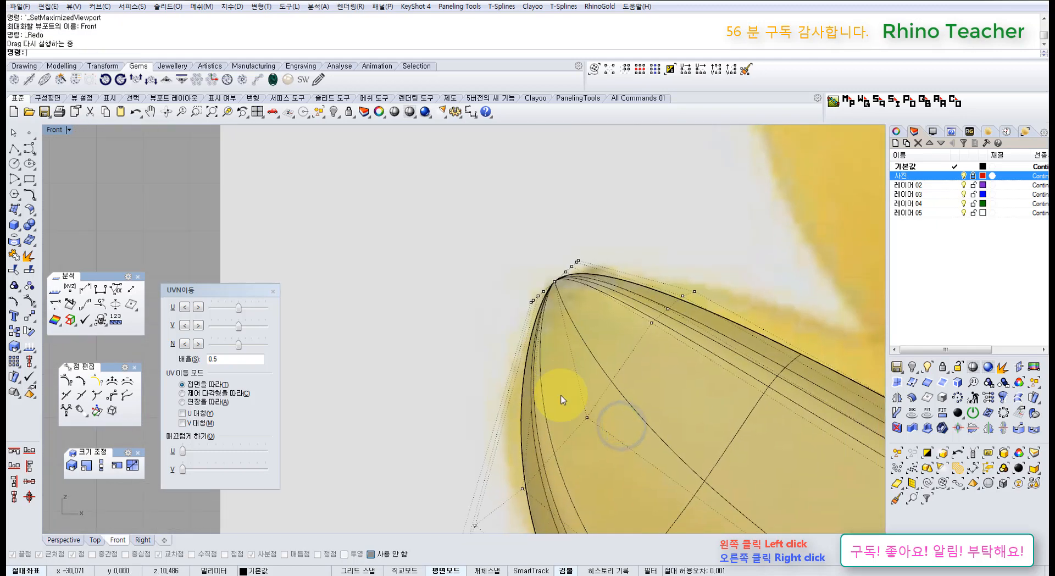
{"action": "key", "text": "ctrl+y"}
{"action": "key", "text": "ctrl+z"}
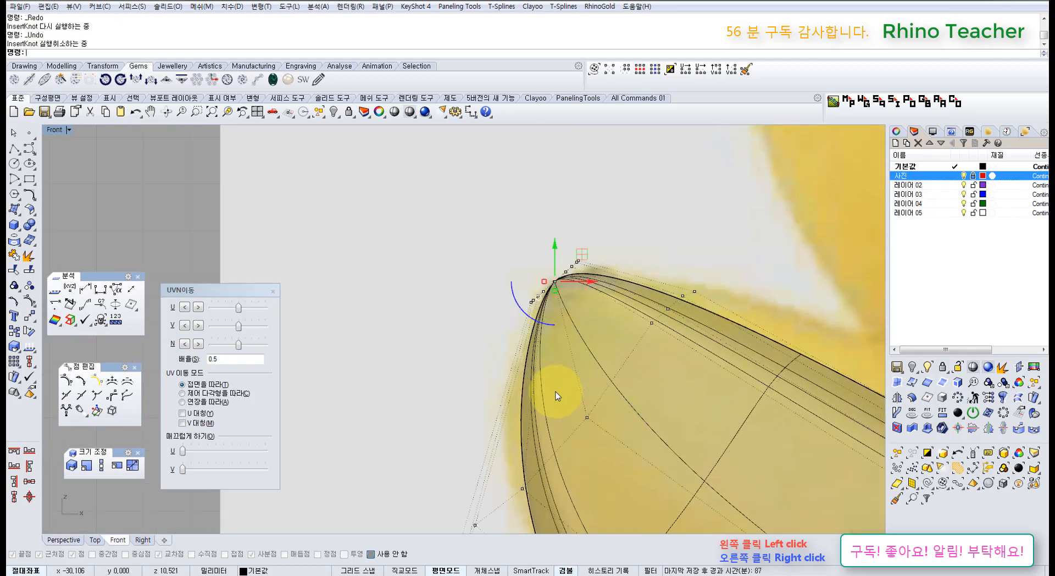
Turn off the control points of the half surface and deselect it in the Front view
{"action": "key", "text": "Escape"}
{"action": "key", "text": "Escape"}
{"action": "scroll", "coordinate": [581, 343], "scroll_direction": "down", "scroll_amount": 8}
{"action": "right_click_drag", "start_coordinate": [581, 342], "coordinate": [556, 339]}
{"action": "scroll", "coordinate": [518, 331], "scroll_direction": "up", "scroll_amount": 6}
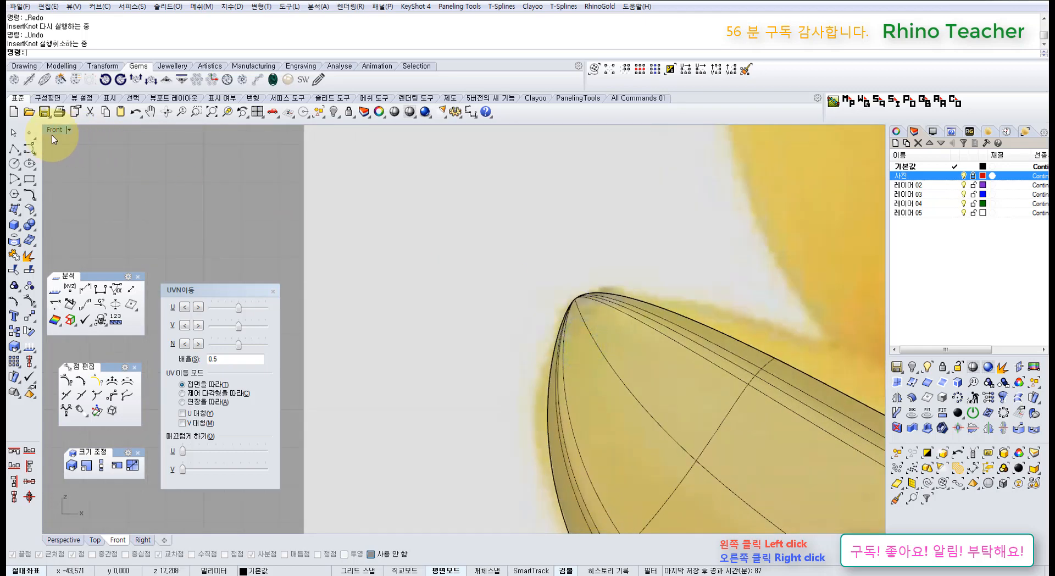
Draw a wavy control-point curve across the blossom tip, extending past both edges of the half surface
{"action": "left_click", "coordinate": [15, 156]}
{"action": "right_click_drag", "start_coordinate": [504, 308], "coordinate": [407, 324]}
{"action": "key", "text": "Escape"}
{"action": "left_click", "coordinate": [25, 148]}
{"action": "scroll", "coordinate": [390, 354], "scroll_direction": "up", "scroll_amount": 6}
{"action": "left_click", "coordinate": [467, 450]}
{"action": "left_click", "coordinate": [477, 431]}
{"action": "left_click", "coordinate": [502, 433]}
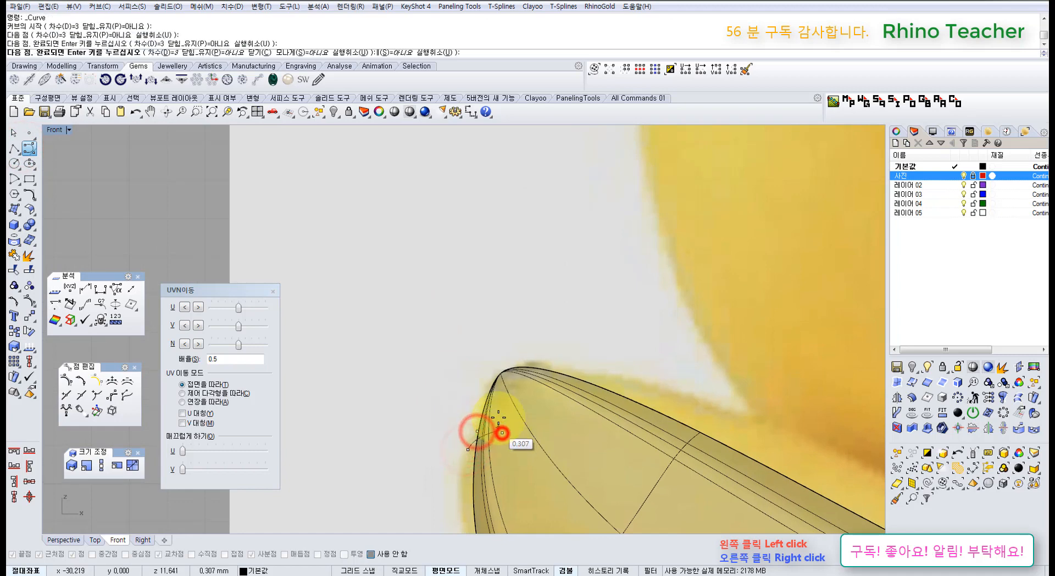
{"action": "left_click", "coordinate": [503, 411]}
{"action": "left_click", "coordinate": [523, 406]}
{"action": "left_click", "coordinate": [531, 387]}
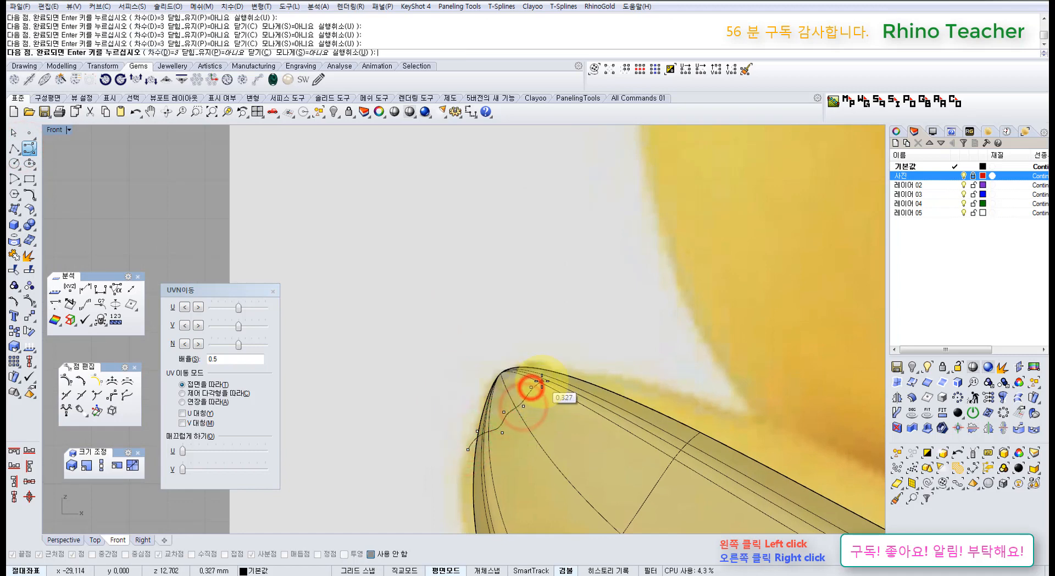
{"action": "left_click", "coordinate": [542, 381]}
{"action": "right_click", "coordinate": [558, 363]}
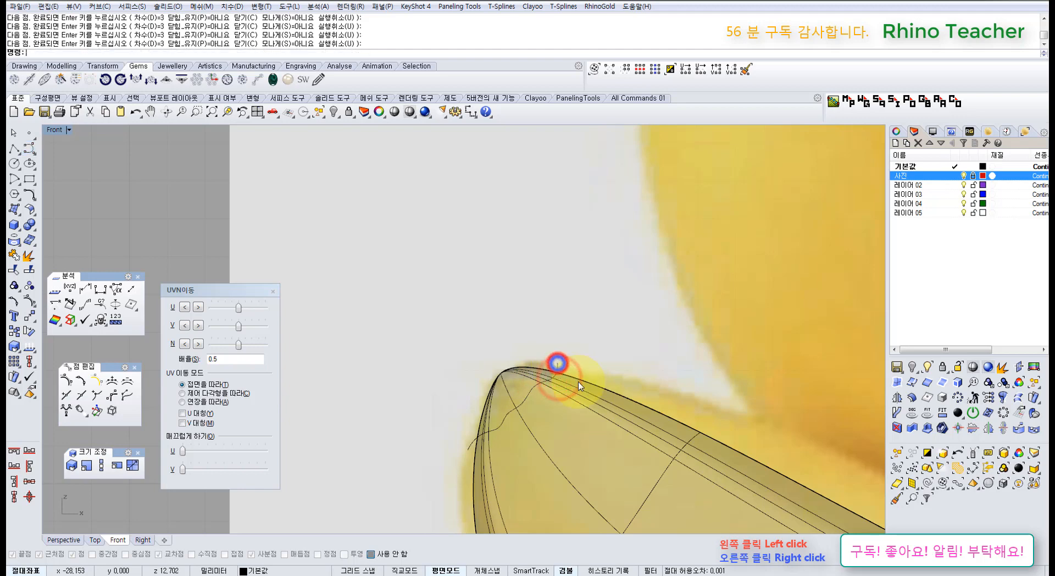
Split the half surface with the wavy curve and delete the small piece cut off at the blossom tip
{"action": "left_click_drag", "start_coordinate": [582, 401], "coordinate": [575, 405]}
{"action": "right_click_drag", "start_coordinate": [573, 405], "coordinate": [540, 381]}
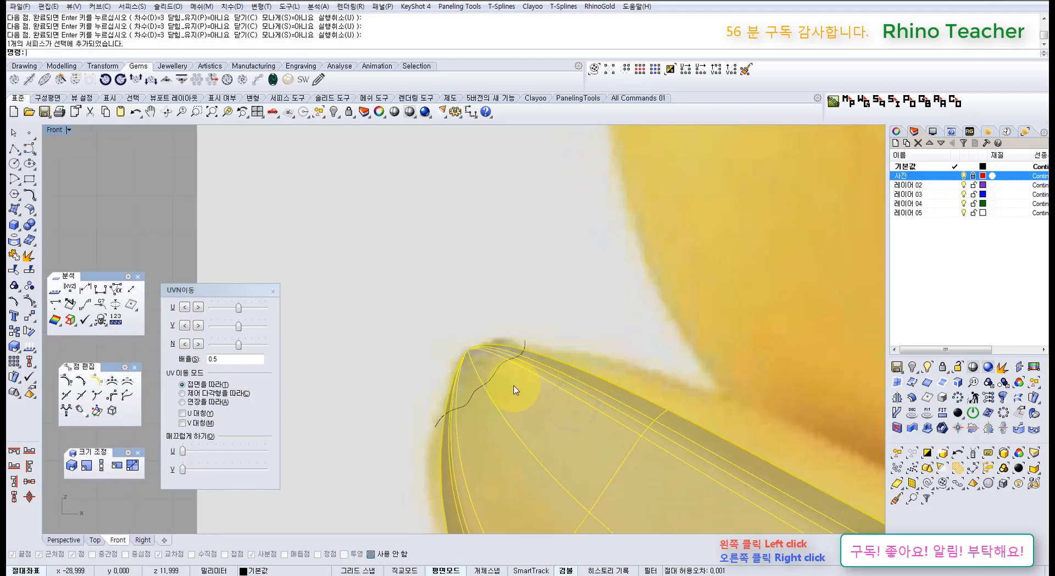
{"action": "left_click", "coordinate": [31, 269]}
{"action": "left_click", "coordinate": [523, 345]}
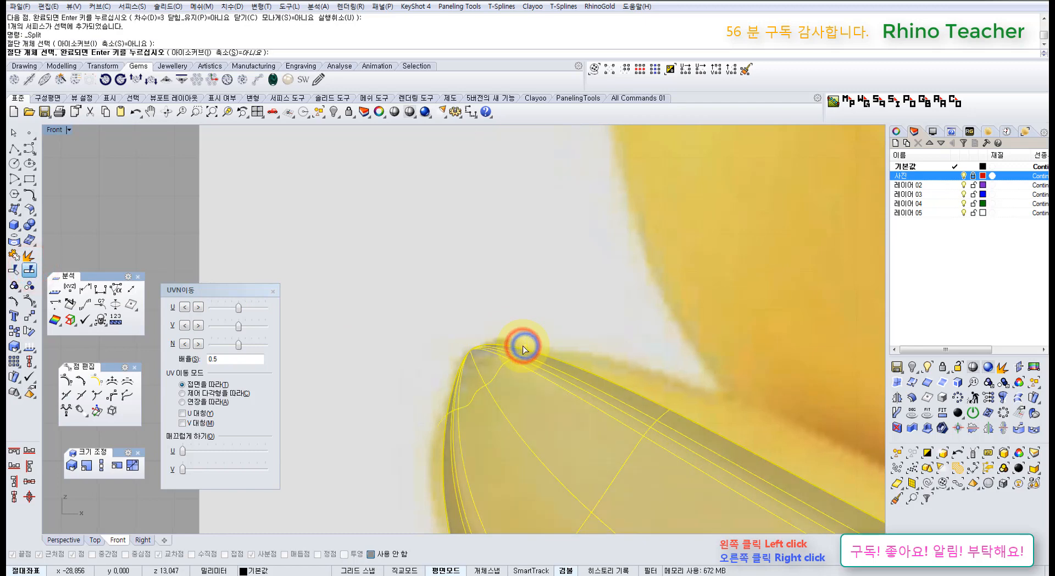
{"action": "right_click", "coordinate": [522, 341]}
{"action": "left_click", "coordinate": [494, 358]}
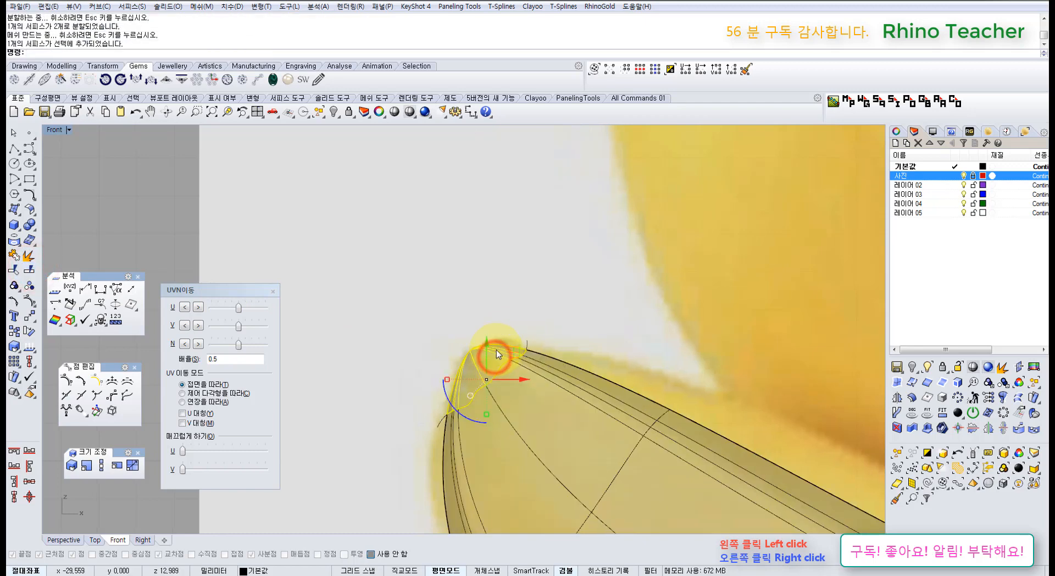
{"action": "key", "text": "Delete"}
{"action": "scroll", "coordinate": [624, 404], "scroll_direction": "down", "scroll_amount": 3}
{"action": "scroll", "coordinate": [618, 401], "scroll_direction": "down", "scroll_amount": 2}
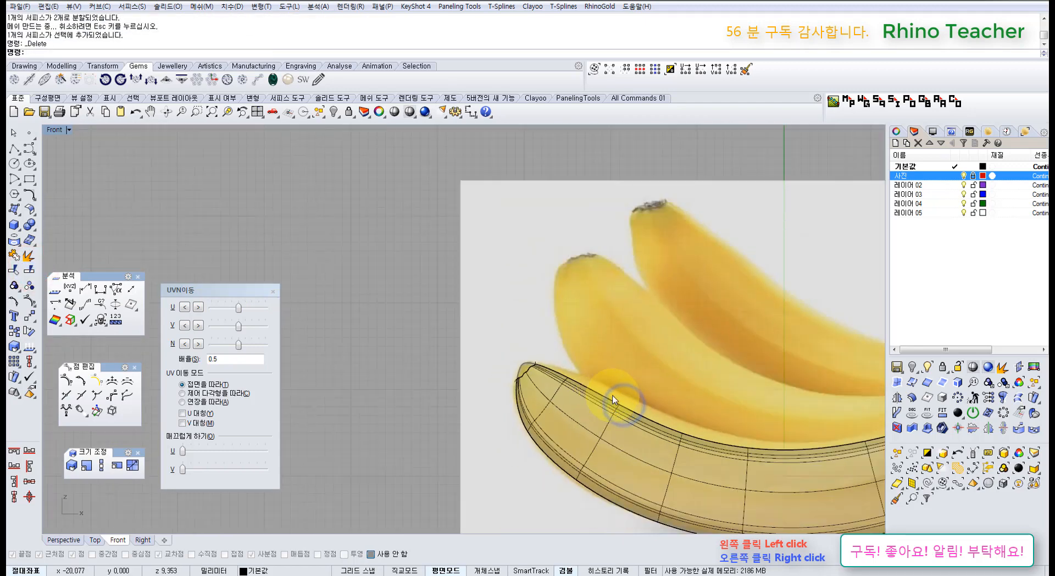
In the Perspective view, unlock the old mirrored half of the banana and hide it
{"action": "key", "text": "ctrl+F4"}
{"action": "right_click_drag", "start_coordinate": [539, 336], "coordinate": [595, 400]}
{"action": "middle_click", "coordinate": [595, 400]}
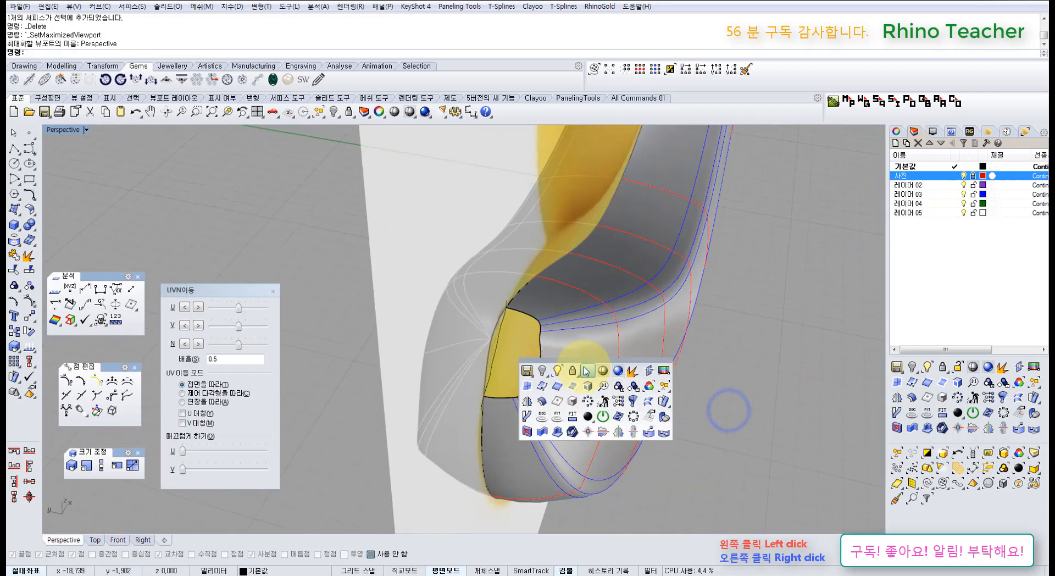
{"action": "left_click", "coordinate": [587, 370]}
{"action": "right_click_drag", "start_coordinate": [352, 405], "coordinate": [435, 388]}
{"action": "left_click", "coordinate": [405, 390]}
{"action": "right_click", "coordinate": [405, 389]}
{"action": "left_click", "coordinate": [386, 405]}
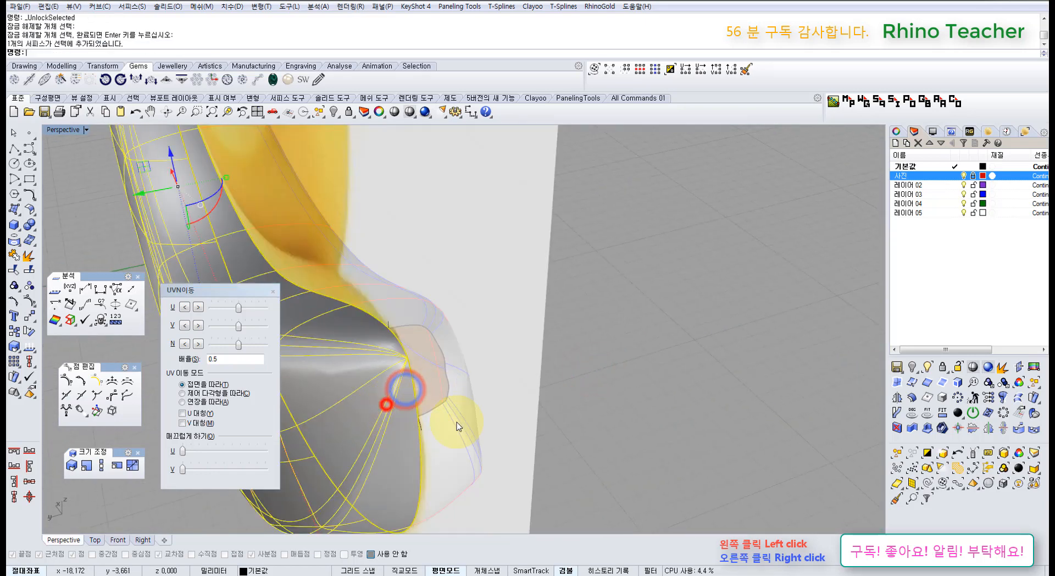
{"action": "scroll", "coordinate": [459, 426], "scroll_direction": "down", "scroll_amount": 4}
{"action": "right_click_drag", "start_coordinate": [471, 428], "coordinate": [434, 437]}
{"action": "key", "text": "ctrl+h"}
Delete the wavy cutting curve at the blossom tip and turn off the photo layer 사진
{"action": "scroll", "coordinate": [552, 382], "scroll_direction": "up", "scroll_amount": 3}
{"action": "right_click_drag", "start_coordinate": [600, 353], "coordinate": [509, 472]}
{"action": "left_click", "coordinate": [553, 383]}
{"action": "scroll", "coordinate": [560, 391], "scroll_direction": "down", "scroll_amount": 3}
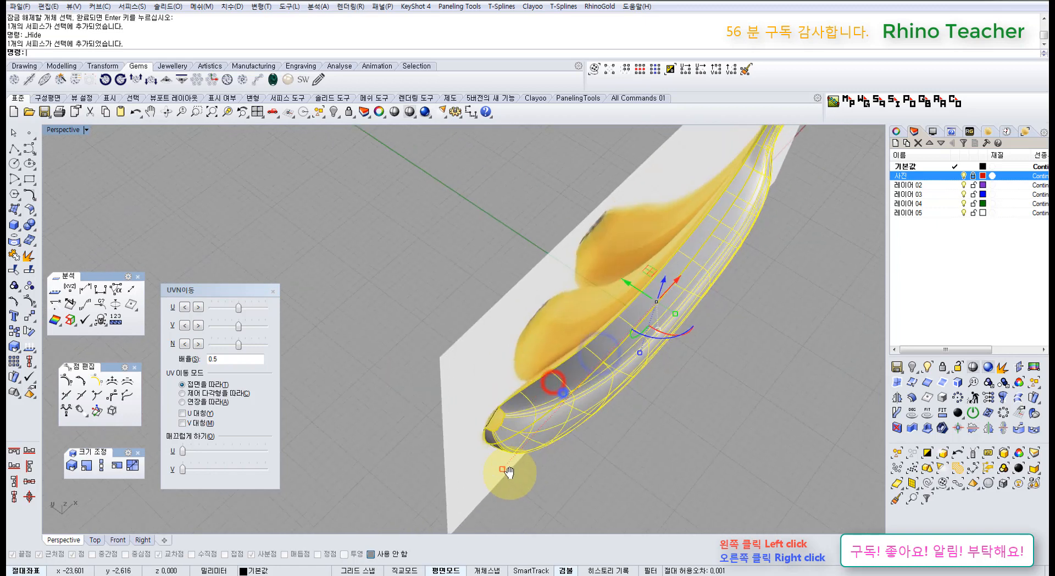
{"action": "scroll", "coordinate": [509, 471], "scroll_direction": "up", "scroll_amount": 5}
{"action": "left_click", "coordinate": [471, 422]}
{"action": "key", "text": "Delete"}
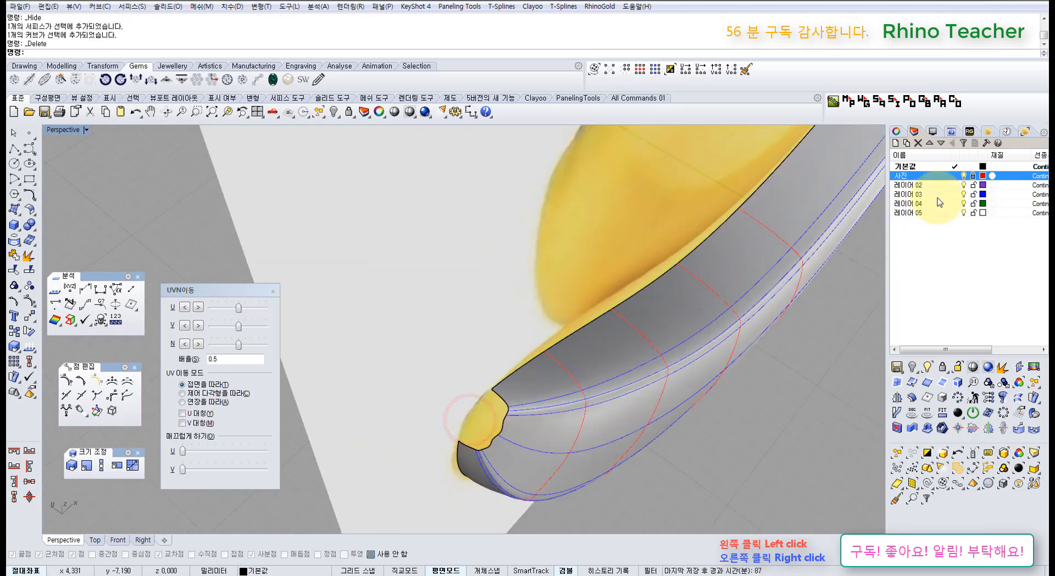
{"action": "left_click", "coordinate": [963, 176]}
Mirror the trimmed half surface with the mirror plane starting at 0 and running along the X axis
{"action": "scroll", "coordinate": [760, 323], "scroll_direction": "down", "scroll_amount": 5}
{"action": "left_click", "coordinate": [760, 323]}
{"action": "right_click_drag", "start_coordinate": [687, 355], "coordinate": [66, 318]}
{"action": "scroll", "coordinate": [359, 350], "scroll_direction": "down", "scroll_amount": 3}
{"action": "left_click", "coordinate": [30, 301]}
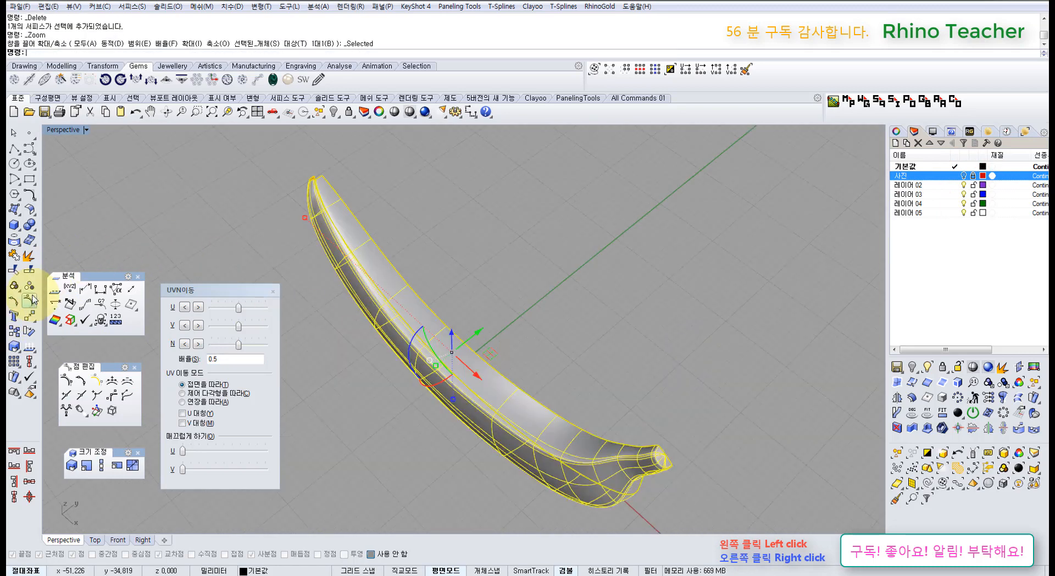
{"action": "left_click", "coordinate": [29, 315]}
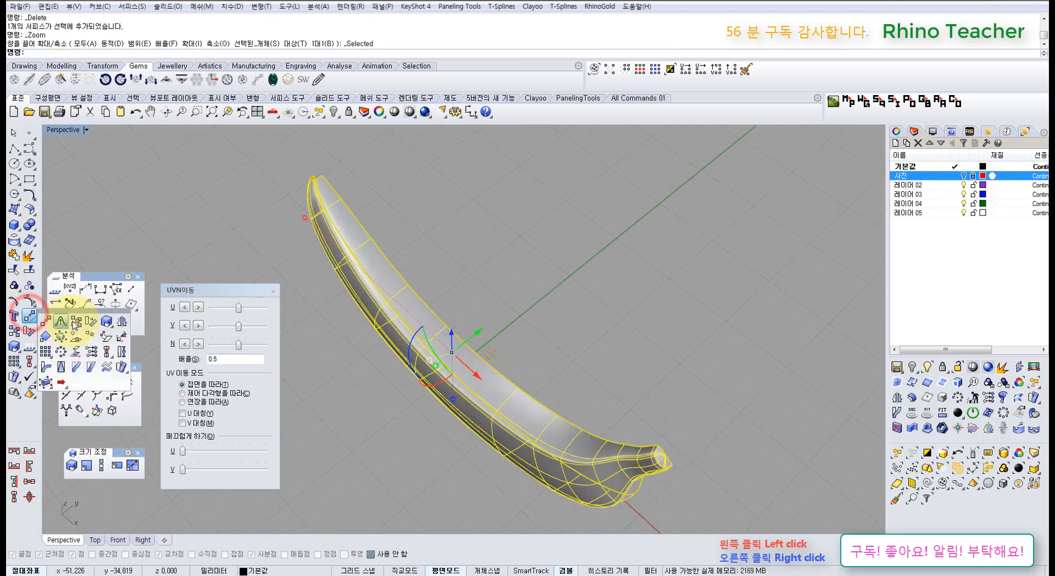
{"action": "left_click", "coordinate": [120, 327]}
{"action": "type", "text": "0"}
{"action": "key", "text": "Return"}
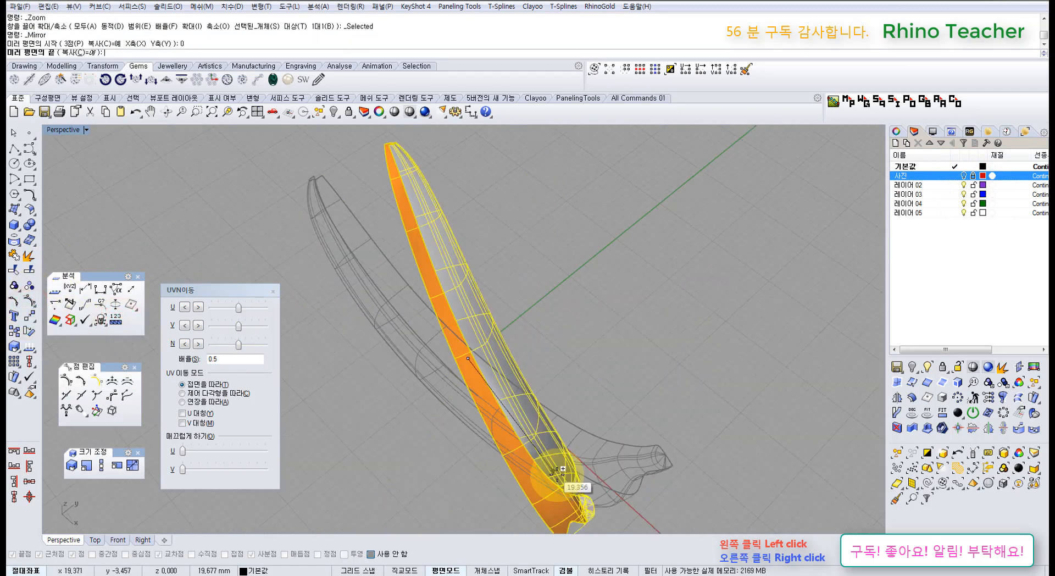
{"action": "left_click", "coordinate": [592, 519]}
{"action": "left_click", "coordinate": [570, 318]}
{"action": "right_click_drag", "start_coordinate": [462, 304], "coordinate": [560, 297]}
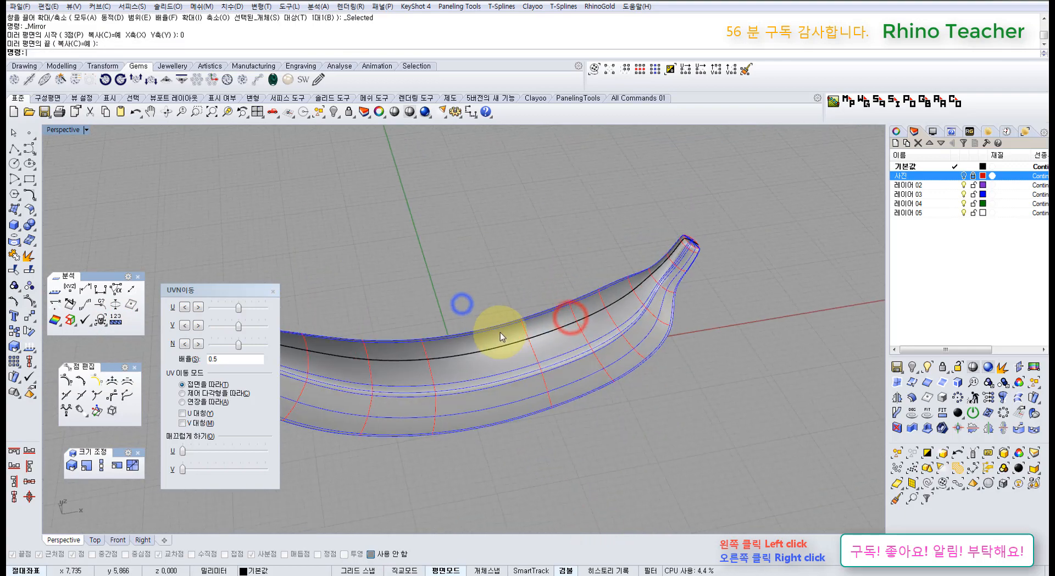
Join the two banana halves into one polysurface
{"action": "right_click_drag", "start_coordinate": [513, 332], "coordinate": [665, 321], "text": "shift"}
{"action": "scroll", "coordinate": [449, 324], "scroll_direction": "up", "scroll_amount": 5}
{"action": "right_click_drag", "start_coordinate": [449, 324], "coordinate": [520, 297]}
{"action": "left_click_drag", "start_coordinate": [514, 317], "coordinate": [449, 426]}
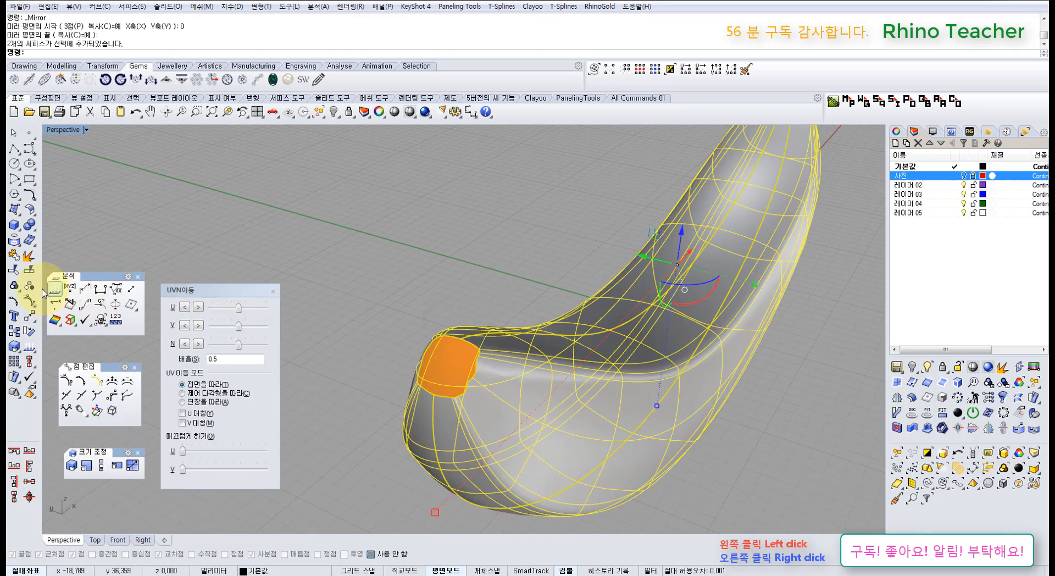
{"action": "left_click", "coordinate": [14, 254]}
{"action": "left_click", "coordinate": [367, 253]}
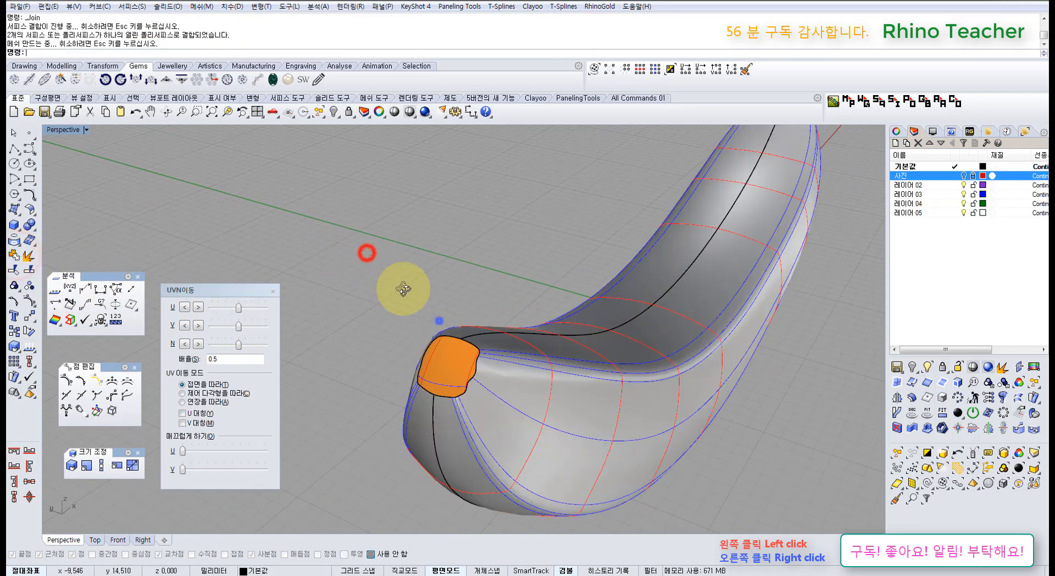
Patch the open end of the body from its surrounding edges with 10 U and 10 V spans
{"action": "right_click_drag", "start_coordinate": [438, 321], "coordinate": [322, 280]}
{"action": "scroll", "coordinate": [368, 299], "scroll_direction": "up", "scroll_amount": 5}
{"action": "right_click_drag", "start_coordinate": [380, 309], "coordinate": [479, 320], "text": "shift"}
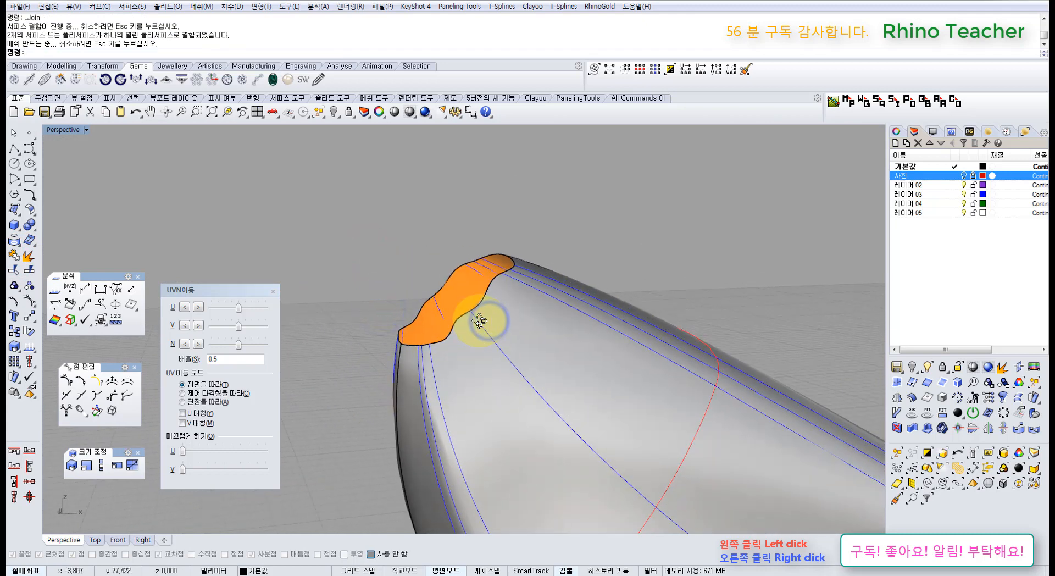
{"action": "right_click_drag", "start_coordinate": [478, 366], "coordinate": [551, 400]}
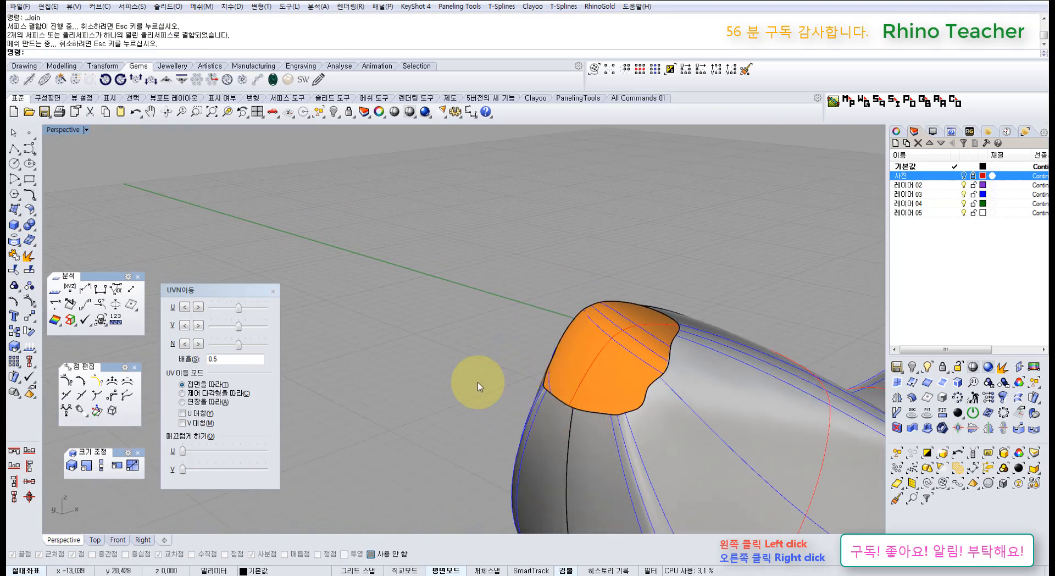
{"action": "left_click", "coordinate": [11, 215]}
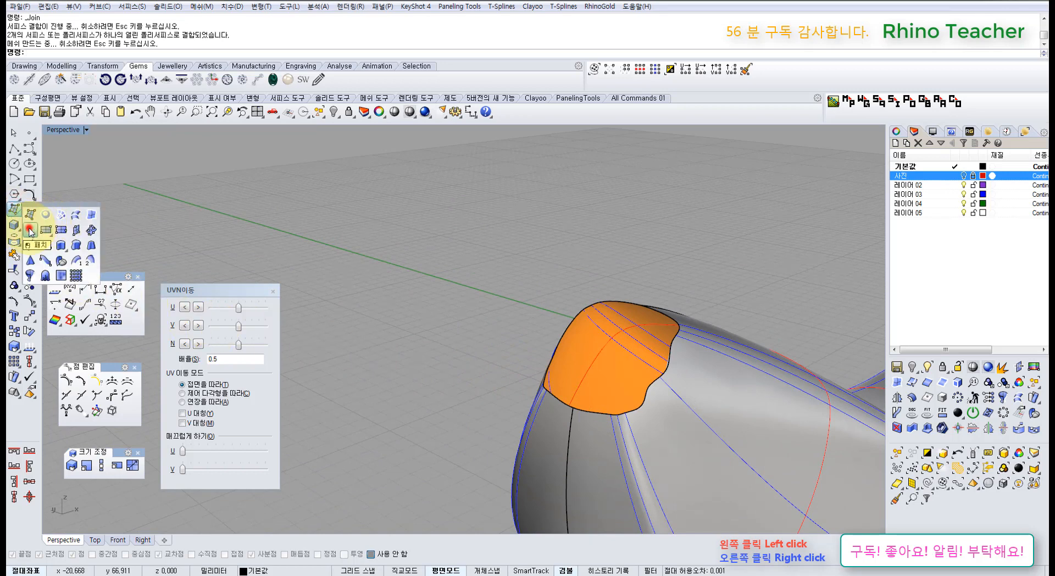
{"action": "left_click", "coordinate": [30, 231]}
{"action": "left_click_drag", "start_coordinate": [419, 193], "coordinate": [710, 430]}
{"action": "right_click", "coordinate": [652, 373]}
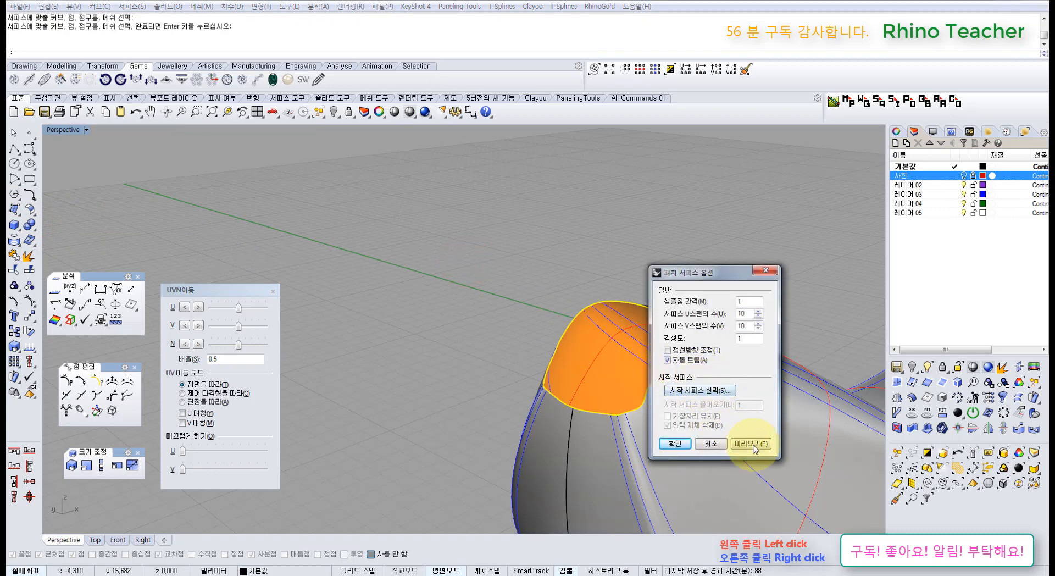
{"action": "left_click", "coordinate": [750, 443]}
{"action": "right_click_drag", "start_coordinate": [497, 357], "coordinate": [353, 250]}
{"action": "scroll", "coordinate": [350, 240], "scroll_direction": "up", "scroll_amount": 5}
{"action": "right_click_drag", "start_coordinate": [350, 241], "coordinate": [602, 281], "text": "shift"}
{"action": "left_click_drag", "start_coordinate": [747, 314], "coordinate": [705, 317]}
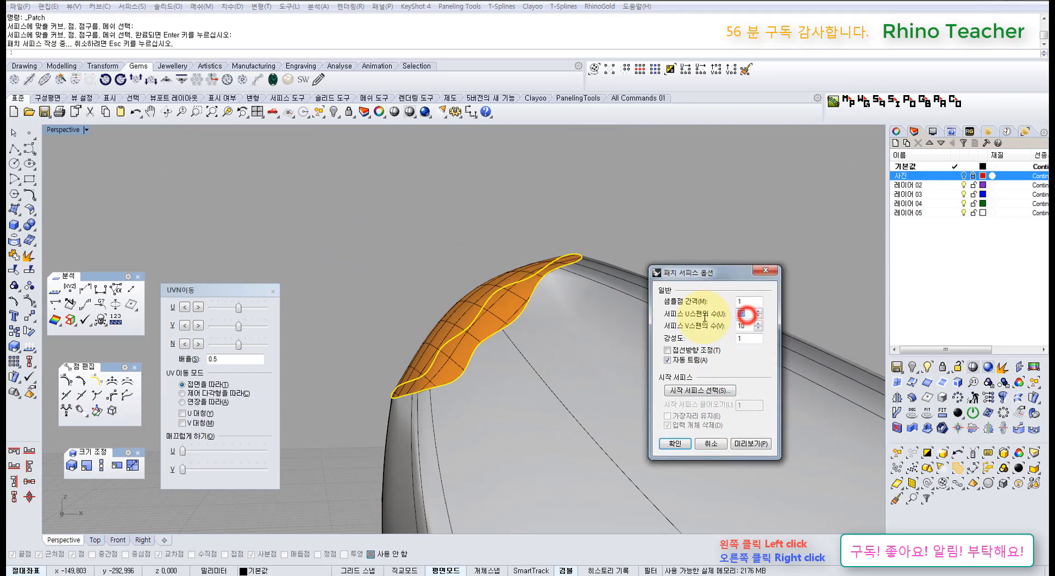
{"action": "left_click", "coordinate": [685, 444]}
Try to join the patch surface to the body, and undo both the join and the patch
{"action": "left_click", "coordinate": [516, 255]}
{"action": "left_click", "coordinate": [596, 339], "text": "shift"}
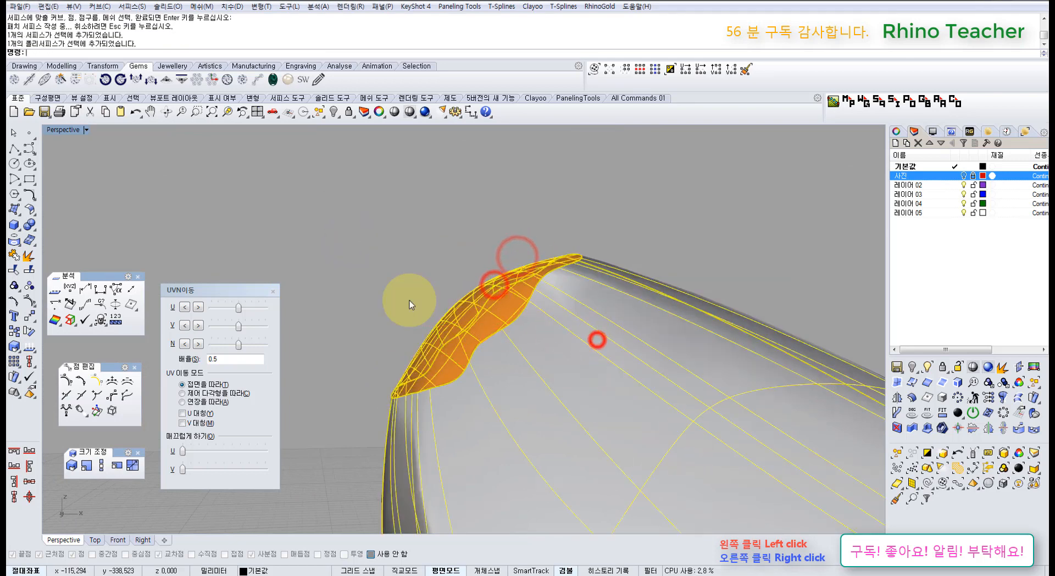
{"action": "left_click", "coordinate": [15, 269]}
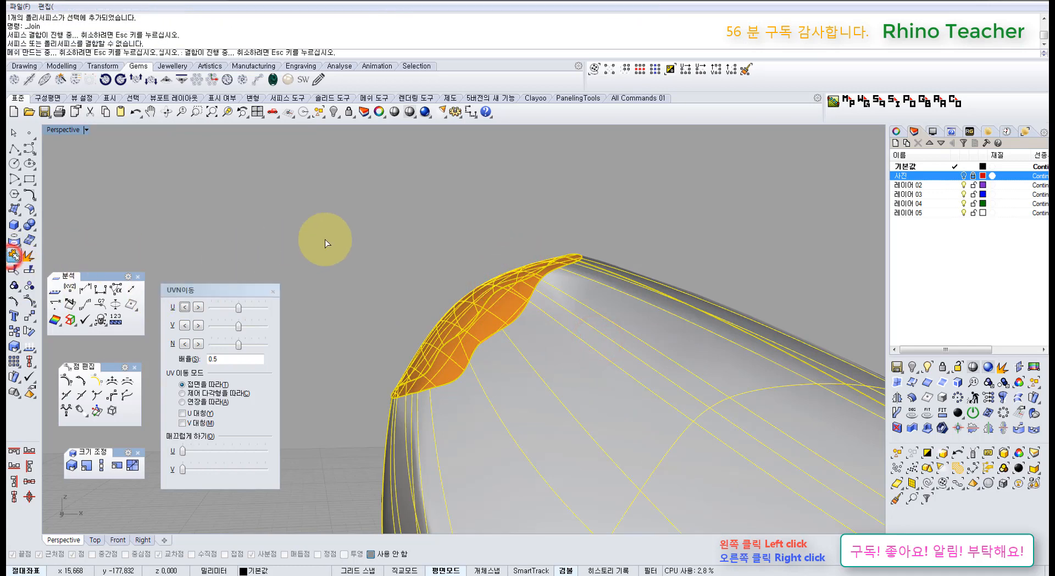
{"action": "left_click", "coordinate": [330, 233]}
{"action": "left_click", "coordinate": [482, 301]}
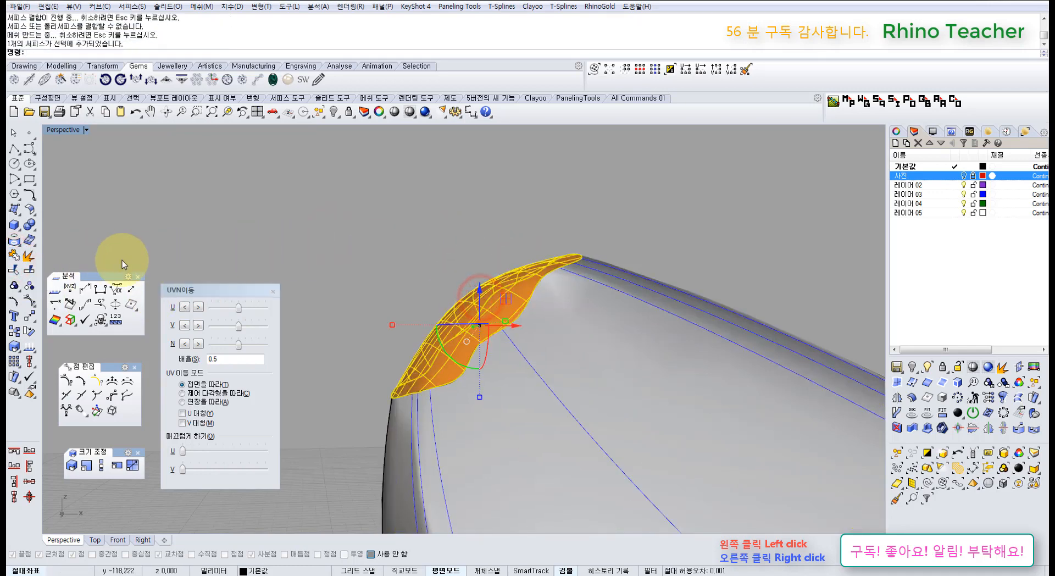
{"action": "key", "text": "ctrl+z"}
{"action": "key", "text": "ctrl+z"}
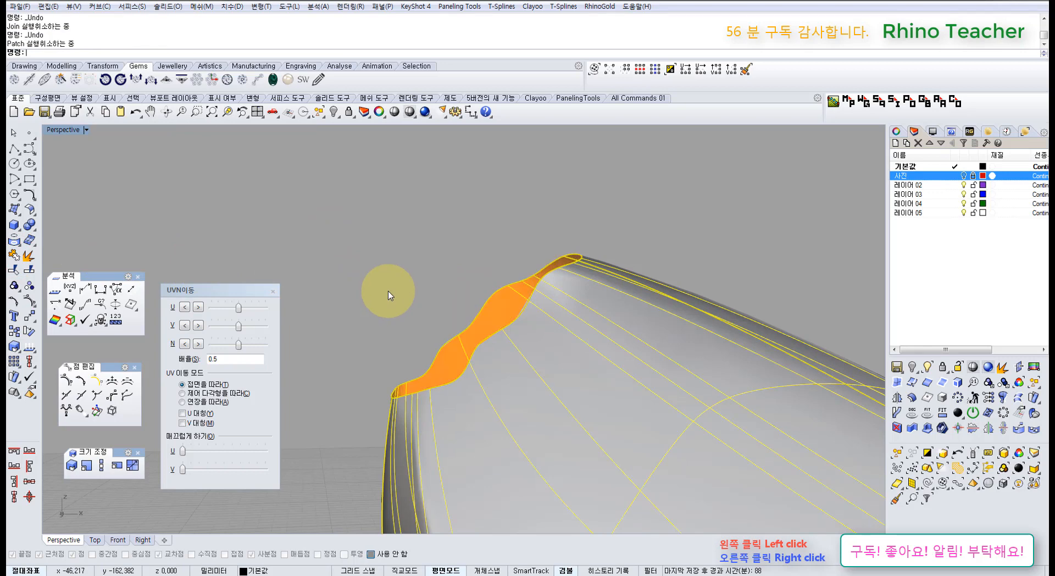
Patch the open end of the body from its edges with 50 U and 50 V surface spans
{"action": "left_click", "coordinate": [156, 226]}
{"action": "left_click", "coordinate": [14, 210]}
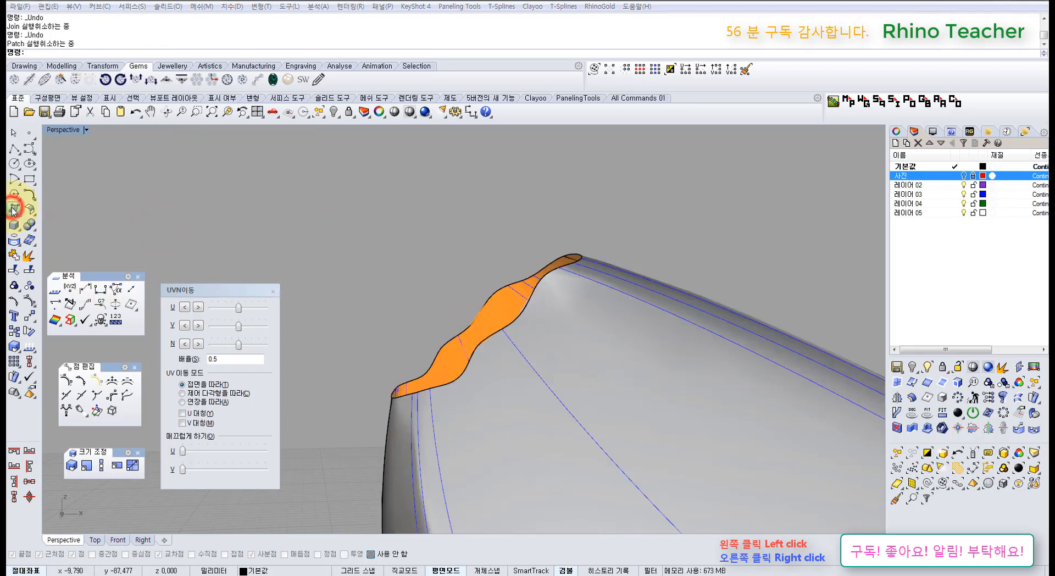
{"action": "left_click", "coordinate": [28, 230]}
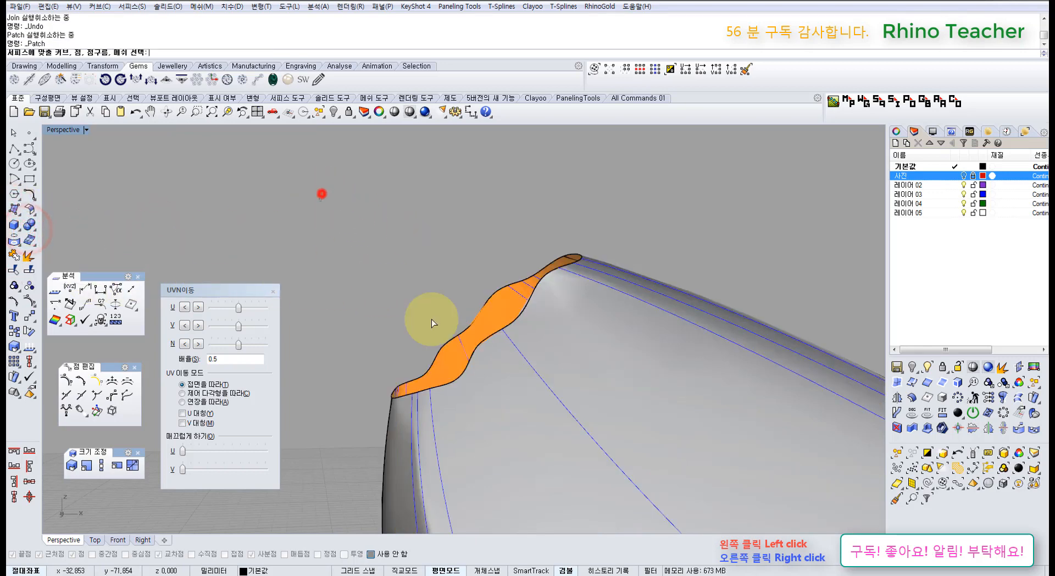
{"action": "left_click_drag", "start_coordinate": [321, 193], "coordinate": [654, 458]}
{"action": "right_click", "coordinate": [473, 277]}
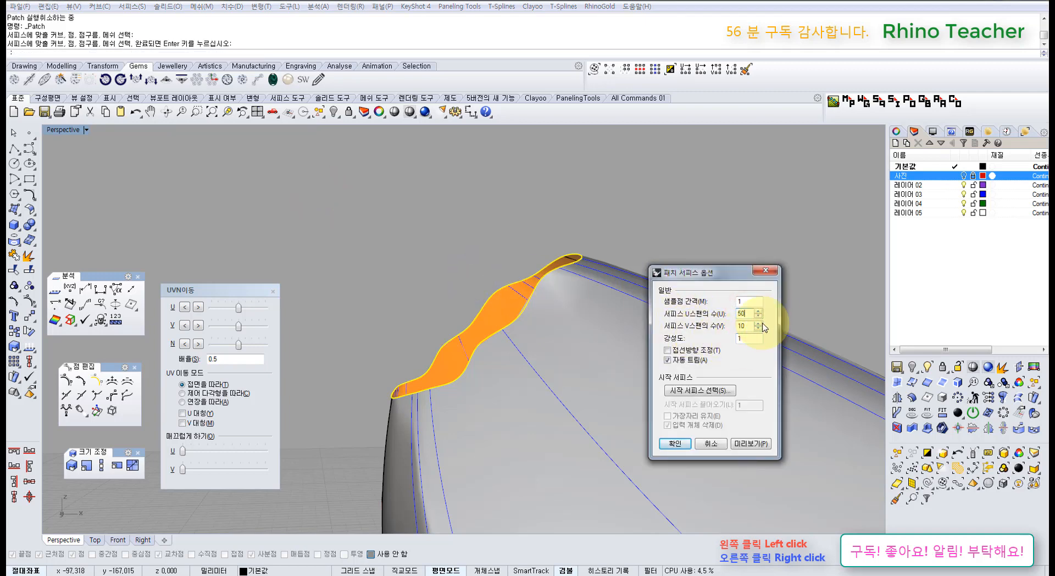
{"action": "left_click", "coordinate": [675, 443]}
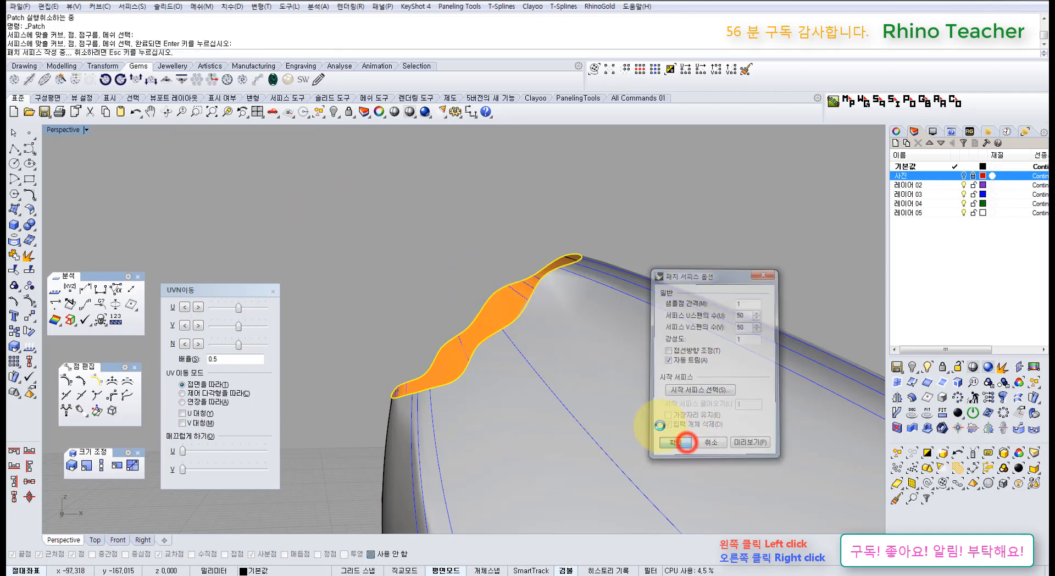
Join the dense patch to the body, inspect the capped end, and undo the join
{"action": "left_click", "coordinate": [407, 285]}
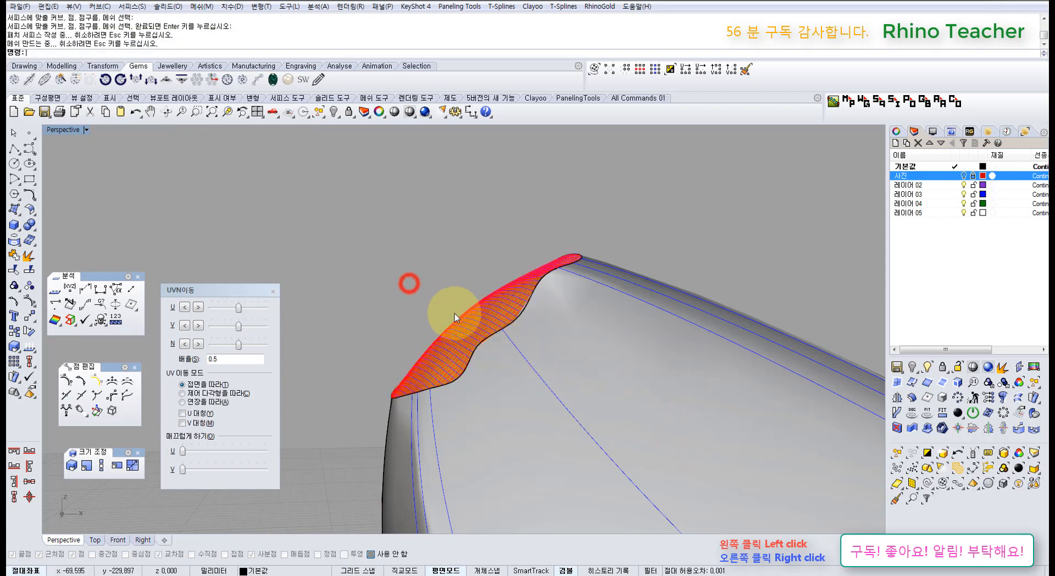
{"action": "left_click", "coordinate": [558, 362]}
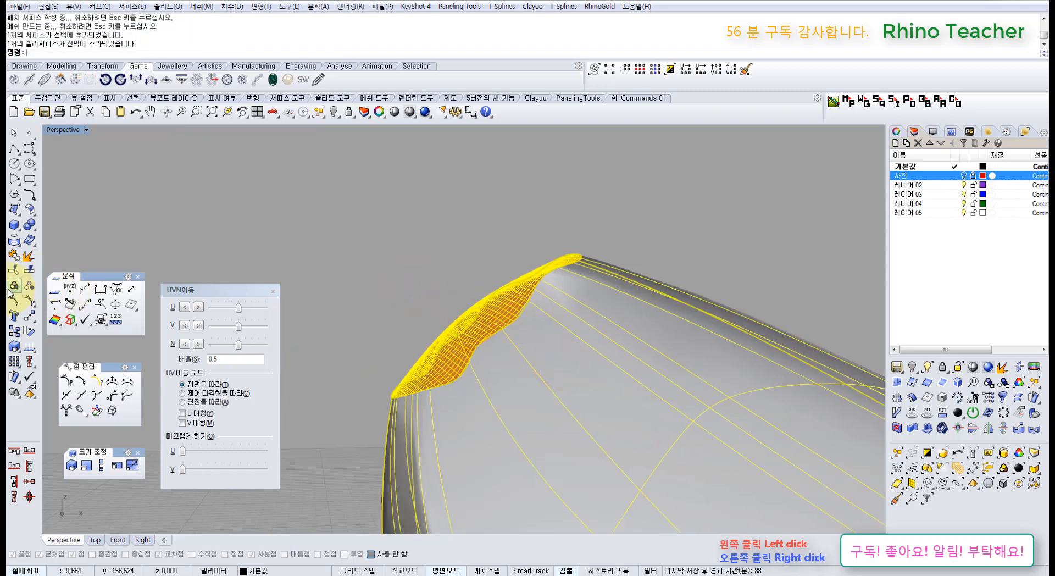
{"action": "left_click", "coordinate": [13, 255]}
{"action": "left_click", "coordinate": [336, 251]}
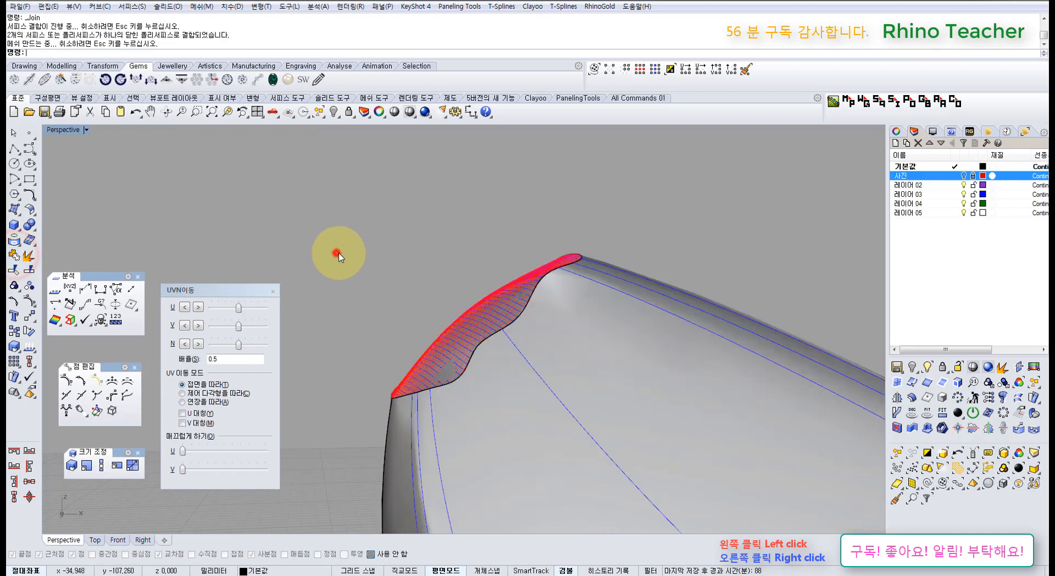
{"action": "right_click_drag", "start_coordinate": [445, 304], "coordinate": [514, 343]}
{"action": "left_click", "coordinate": [614, 385]}
{"action": "right_click_drag", "start_coordinate": [611, 386], "coordinate": [527, 357]}
{"action": "key", "text": "ctrl+z"}
{"action": "left_click", "coordinate": [360, 240]}
Show the control points of the dense patch surface for inspection, and delete the patch
{"action": "scroll", "coordinate": [445, 337], "scroll_direction": "up", "scroll_amount": 3}
{"action": "left_click", "coordinate": [445, 338]}
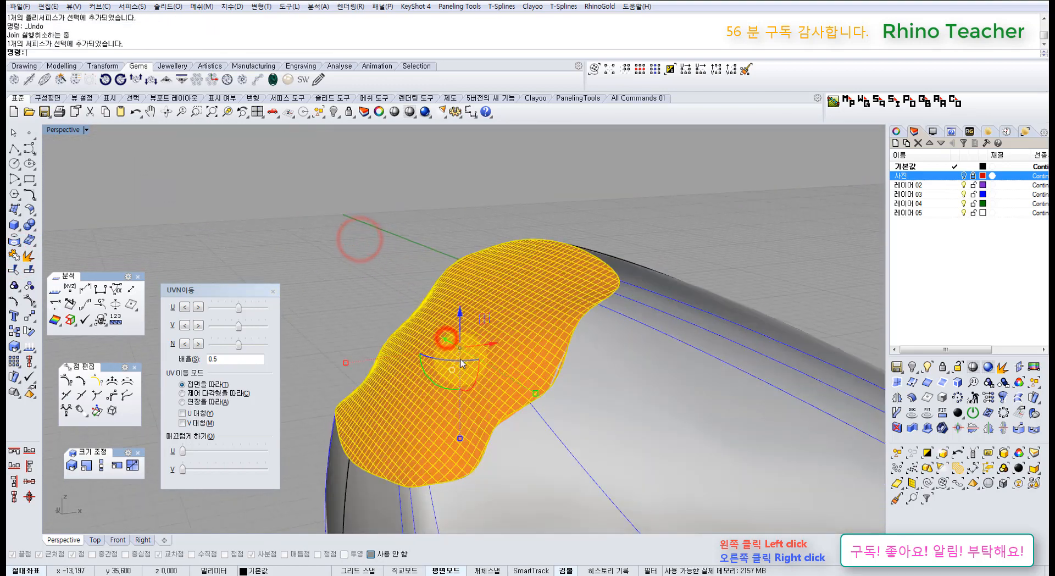
{"action": "key", "text": "F10"}
{"action": "right_click_drag", "start_coordinate": [431, 330], "coordinate": [631, 397]}
{"action": "right_click_drag", "start_coordinate": [631, 397], "coordinate": [543, 374], "text": "shift"}
{"action": "right_click_drag", "start_coordinate": [623, 371], "coordinate": [584, 354]}
{"action": "key", "text": "Escape"}
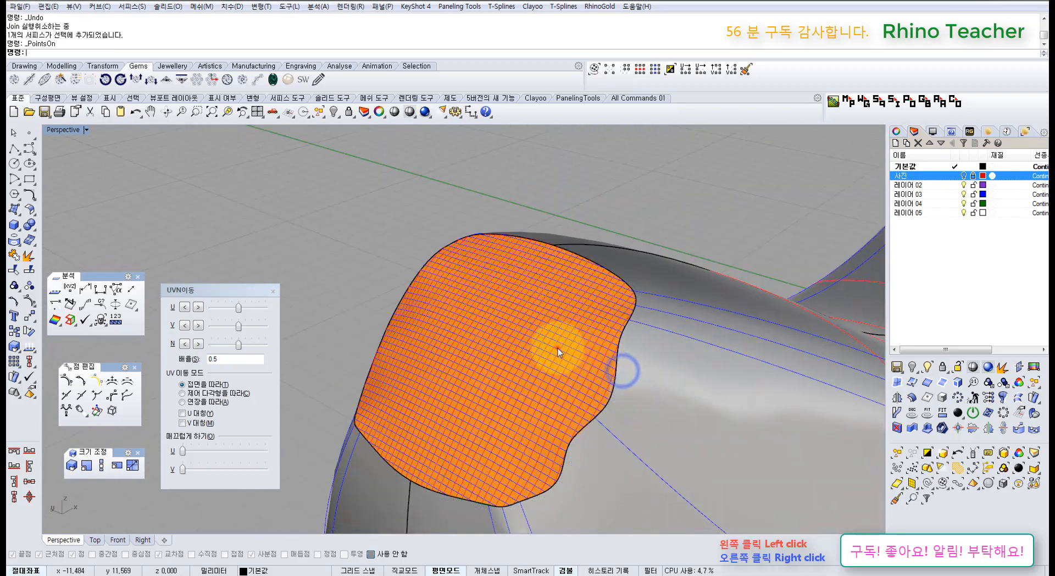
{"action": "left_click", "coordinate": [557, 348]}
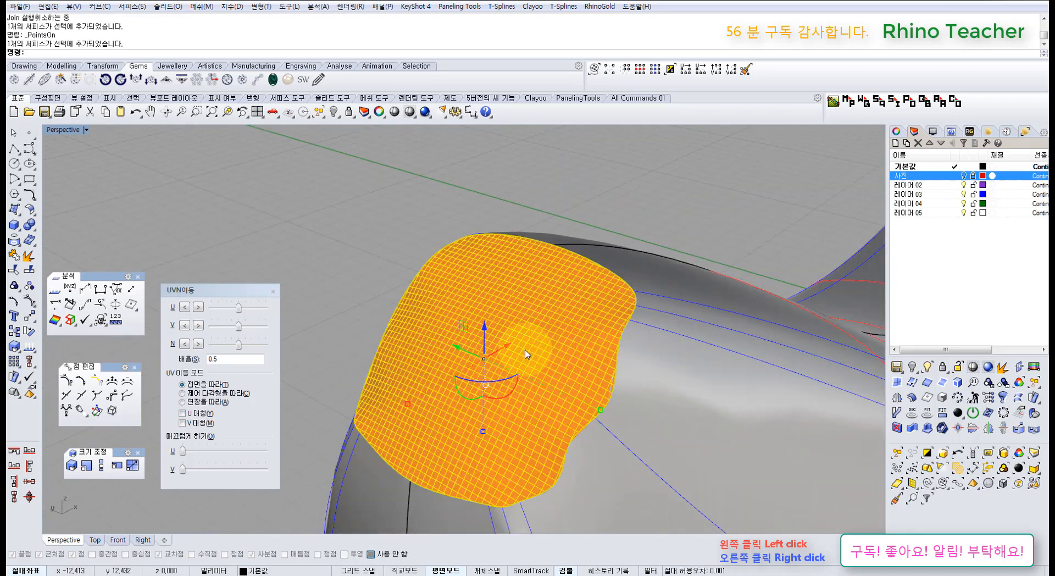
{"action": "key", "text": "Delete"}
Loft a Normal-style surface between the two edges of the opening without simplifying the cross-section curves
{"action": "right_click_drag", "start_coordinate": [553, 375], "coordinate": [489, 363]}
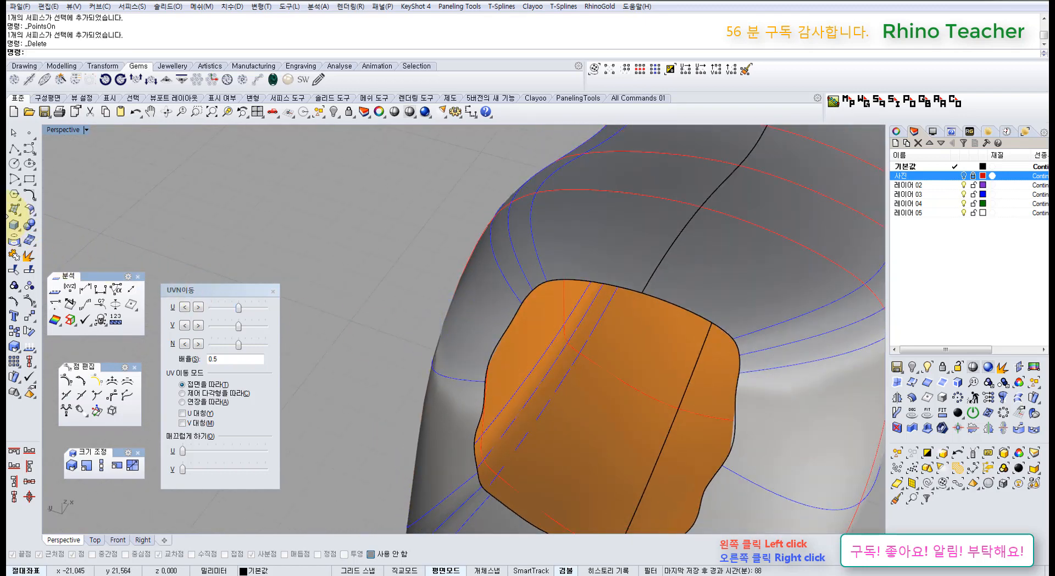
{"action": "left_click", "coordinate": [15, 208]}
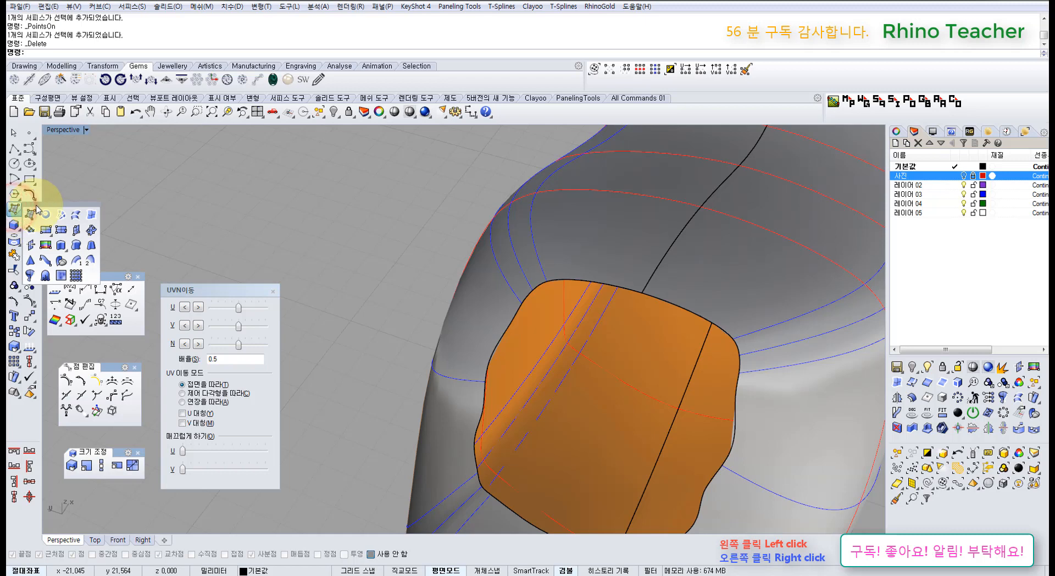
{"action": "left_click_drag", "start_coordinate": [37, 209], "coordinate": [87, 166]}
{"action": "left_click", "coordinate": [125, 175]}
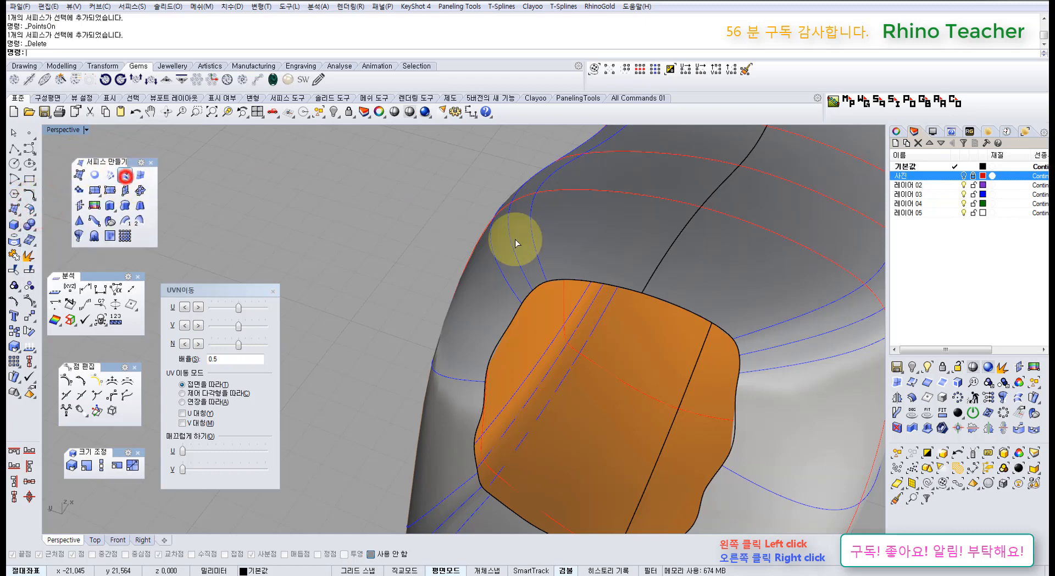
{"action": "left_click", "coordinate": [615, 287]}
{"action": "left_click", "coordinate": [666, 303]}
{"action": "right_click", "coordinate": [667, 301]}
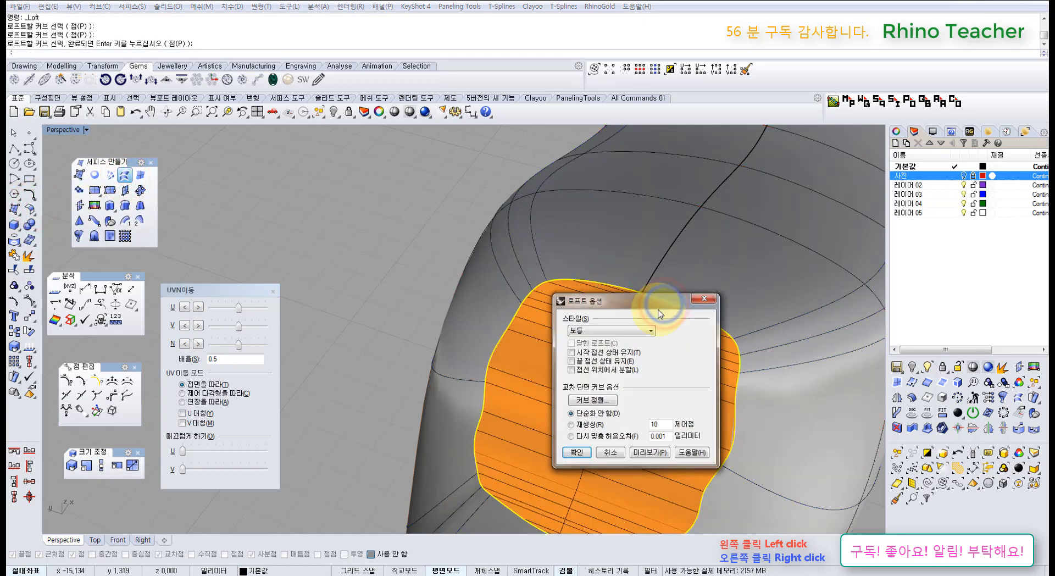
{"action": "left_click", "coordinate": [583, 450]}
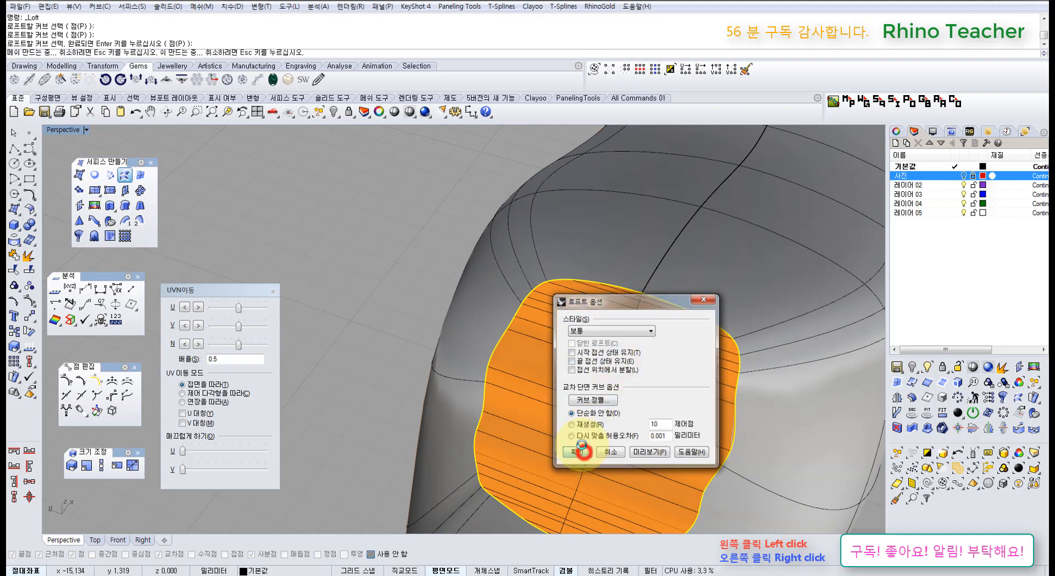
Join the lofted end surface to the body, and undo that join
{"action": "left_click", "coordinate": [567, 390]}
{"action": "right_click_drag", "start_coordinate": [604, 401], "coordinate": [545, 370]}
{"action": "left_click", "coordinate": [691, 304]}
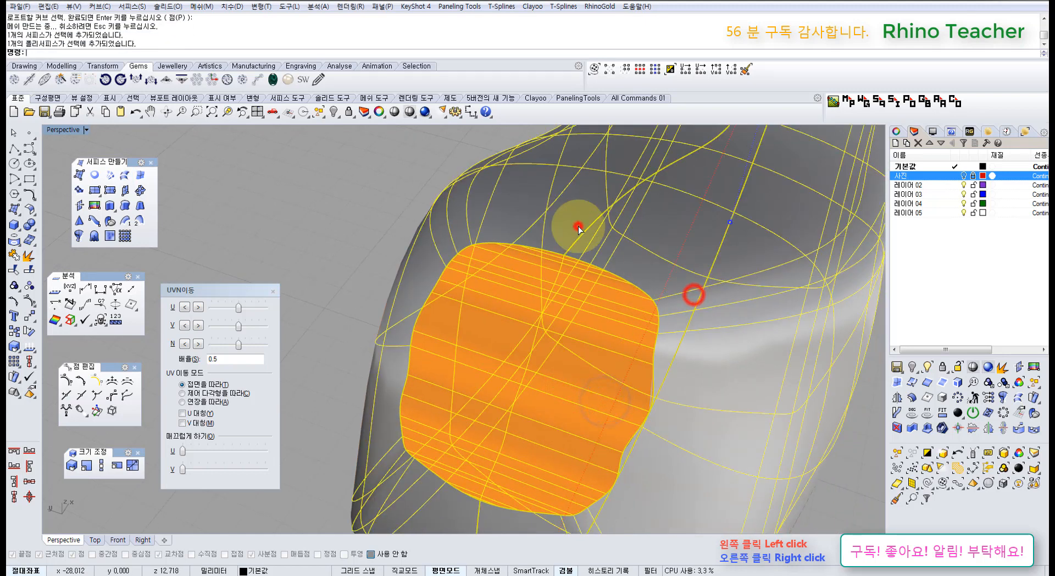
{"action": "left_click", "coordinate": [574, 224]}
{"action": "left_click", "coordinate": [14, 253]}
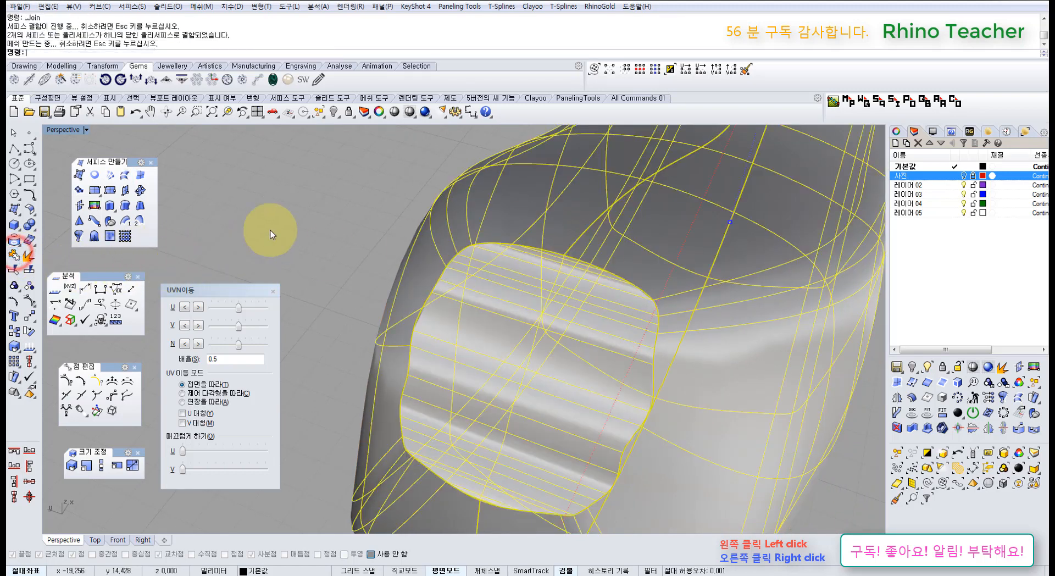
{"action": "left_click", "coordinate": [289, 203]}
{"action": "key", "text": "ctrl+z"}
{"action": "left_click", "coordinate": [321, 186]}
Turn on the control points of the lofted end surface
{"action": "left_click", "coordinate": [488, 300]}
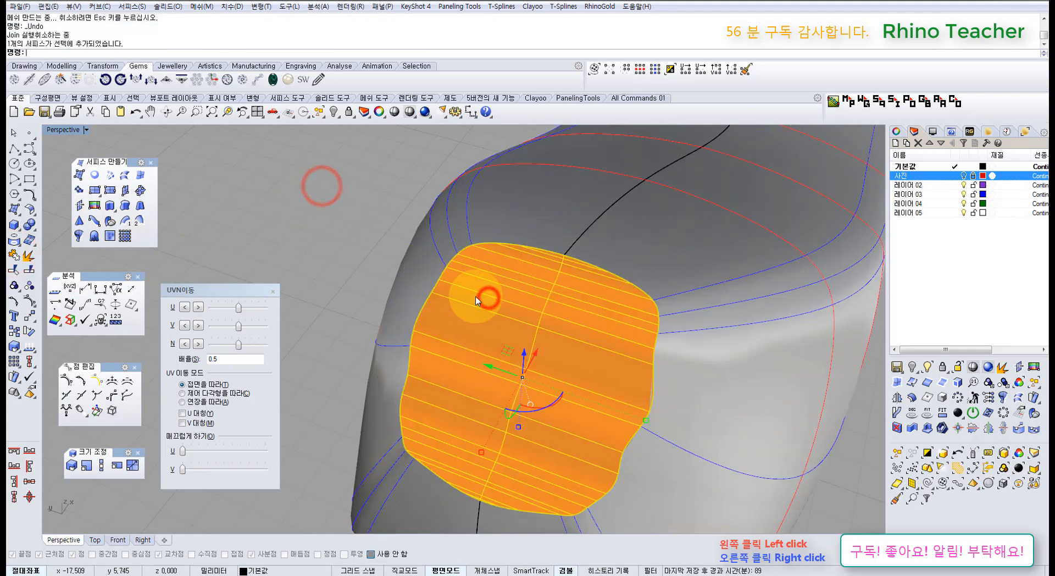
{"action": "key", "text": "F10"}
{"action": "right_click_drag", "start_coordinate": [516, 316], "coordinate": [544, 321]}
{"action": "scroll", "coordinate": [520, 286], "scroll_direction": "down", "scroll_amount": 5}
{"action": "right_click_drag", "start_coordinate": [520, 275], "coordinate": [603, 314]}
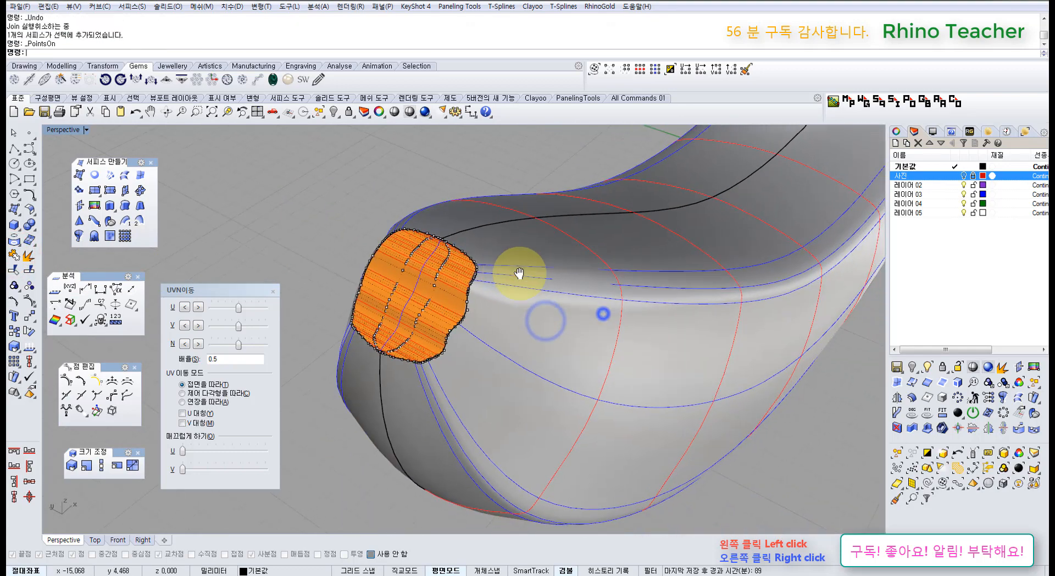
Lock the body polysurface, leaving the lofted end surface and its control points editable
{"action": "left_click", "coordinate": [614, 335]}
{"action": "key", "text": "ctrl+l"}
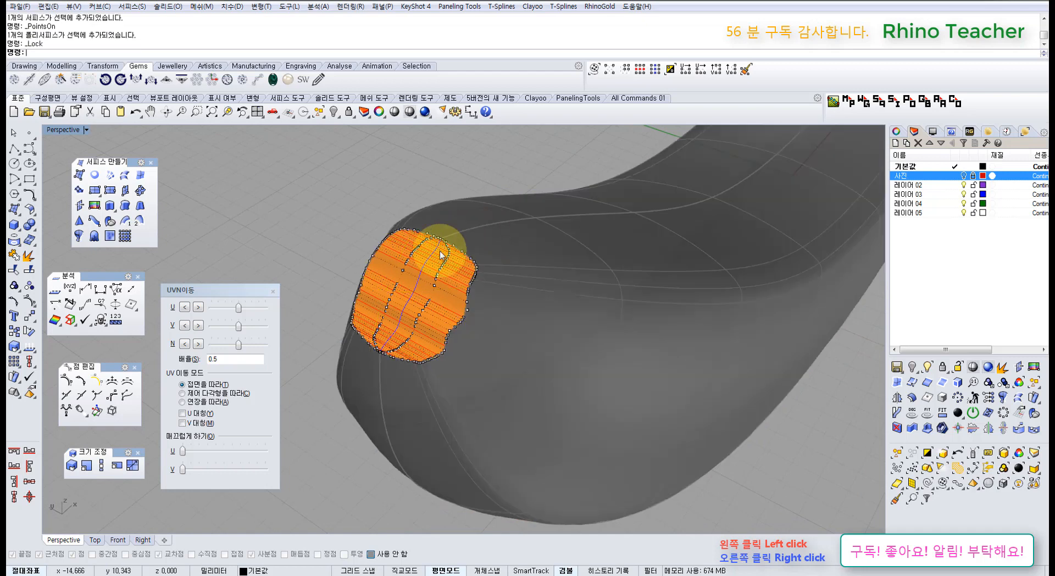
{"action": "scroll", "coordinate": [474, 305], "scroll_direction": "up", "scroll_amount": 5}
{"action": "right_click_drag", "start_coordinate": [474, 305], "coordinate": [518, 294]}
{"action": "right_click_drag", "start_coordinate": [432, 316], "coordinate": [377, 313]}
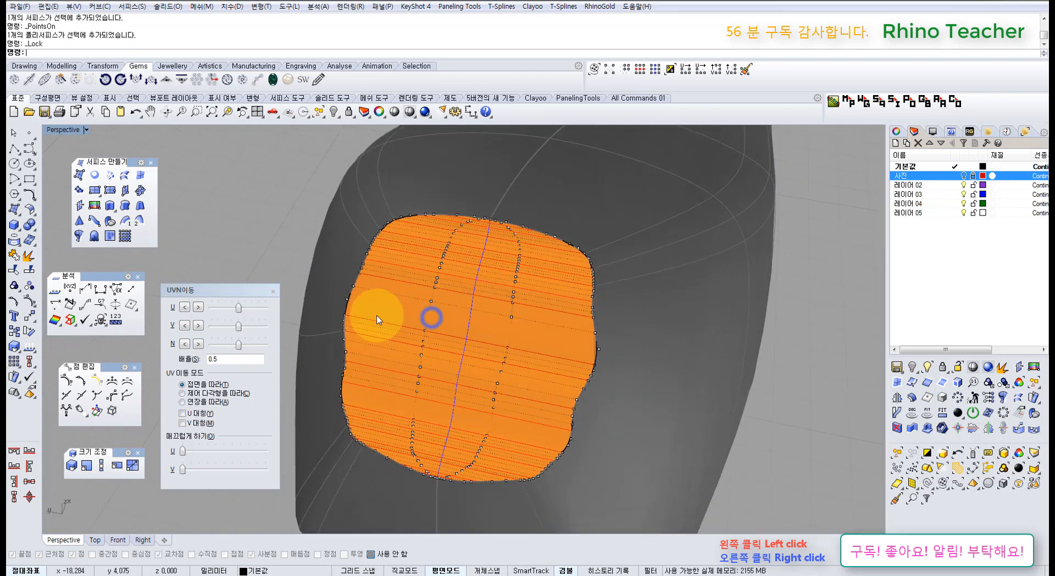
{"action": "left_click", "coordinate": [29, 193]}
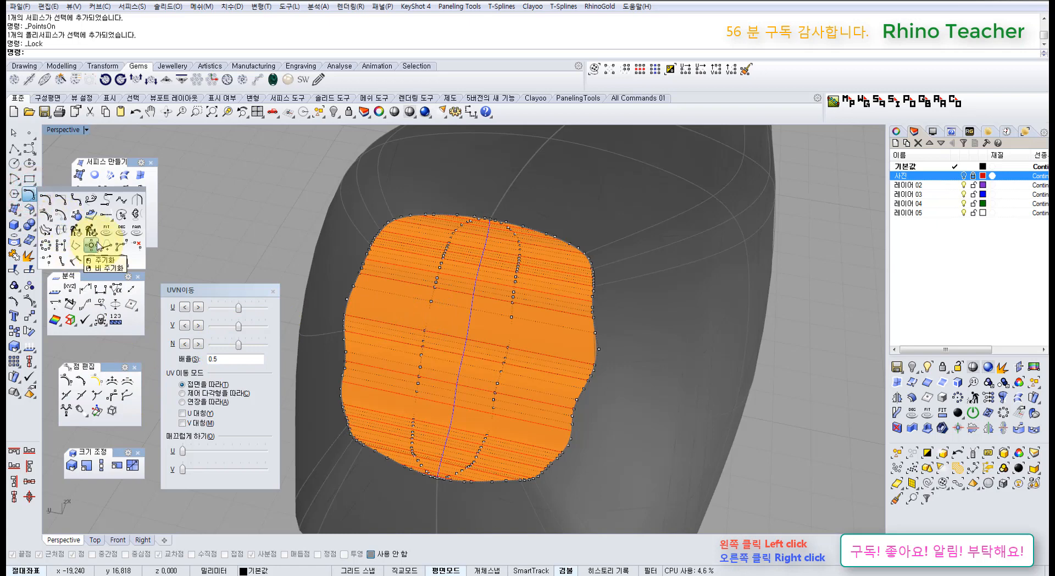
{"action": "left_click", "coordinate": [63, 248]}
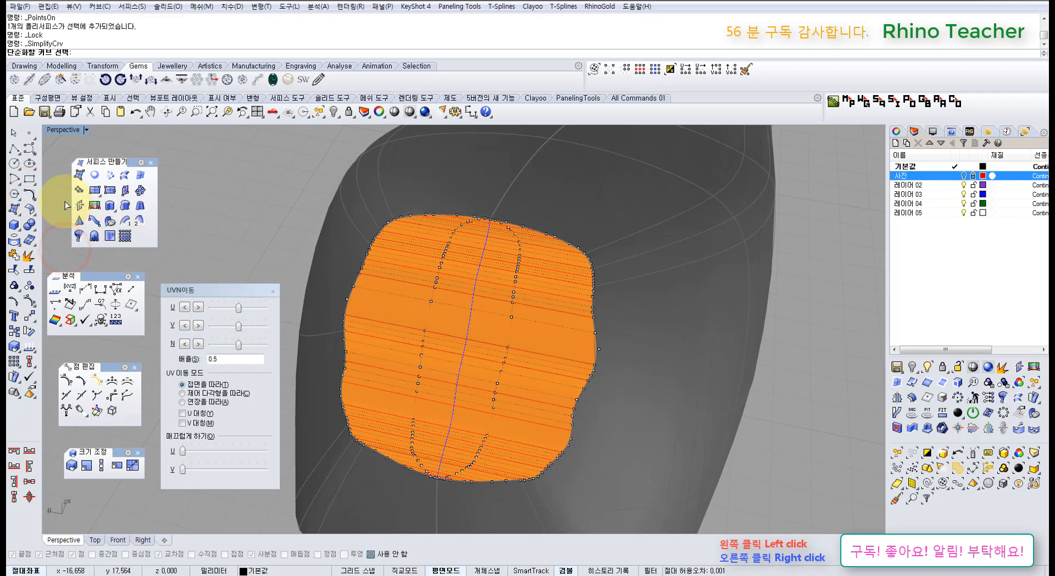
{"action": "left_click", "coordinate": [30, 197]}
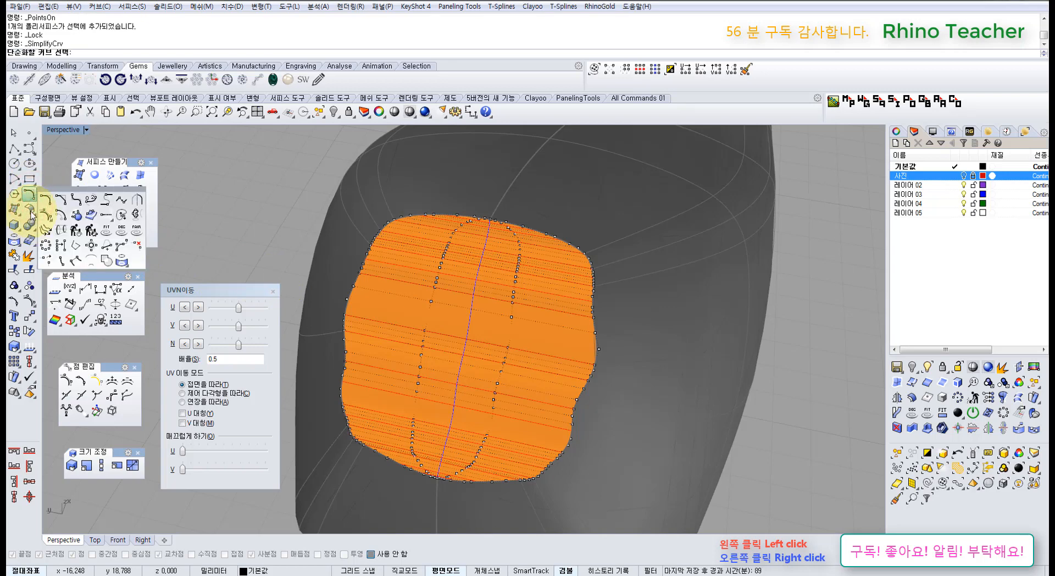
Remove the multiple knots from the lofted end surface
{"action": "left_click", "coordinate": [32, 216]}
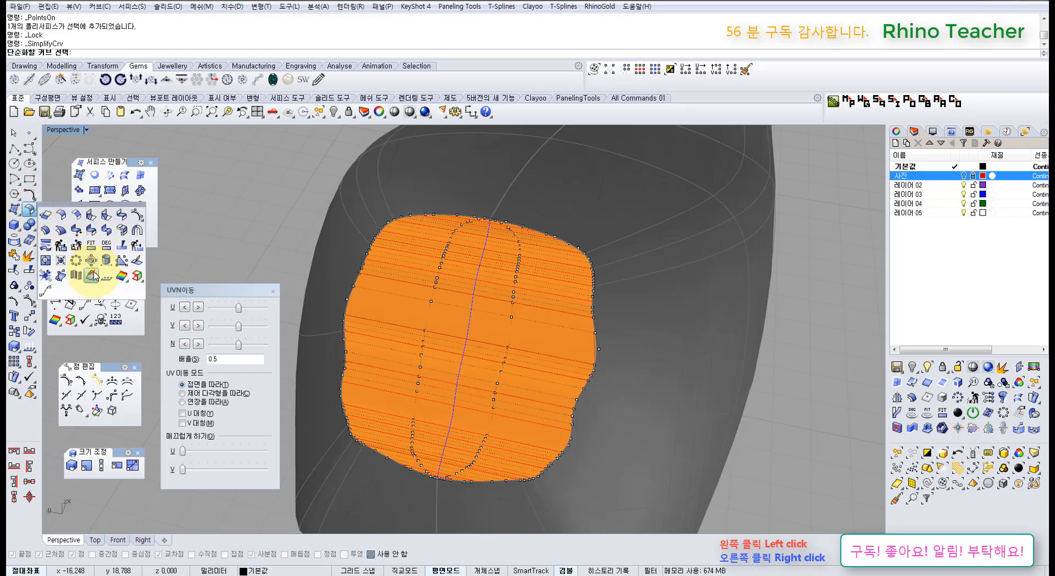
{"action": "left_click", "coordinate": [91, 276]}
{"action": "left_click", "coordinate": [434, 353]}
{"action": "right_click", "coordinate": [433, 352]}
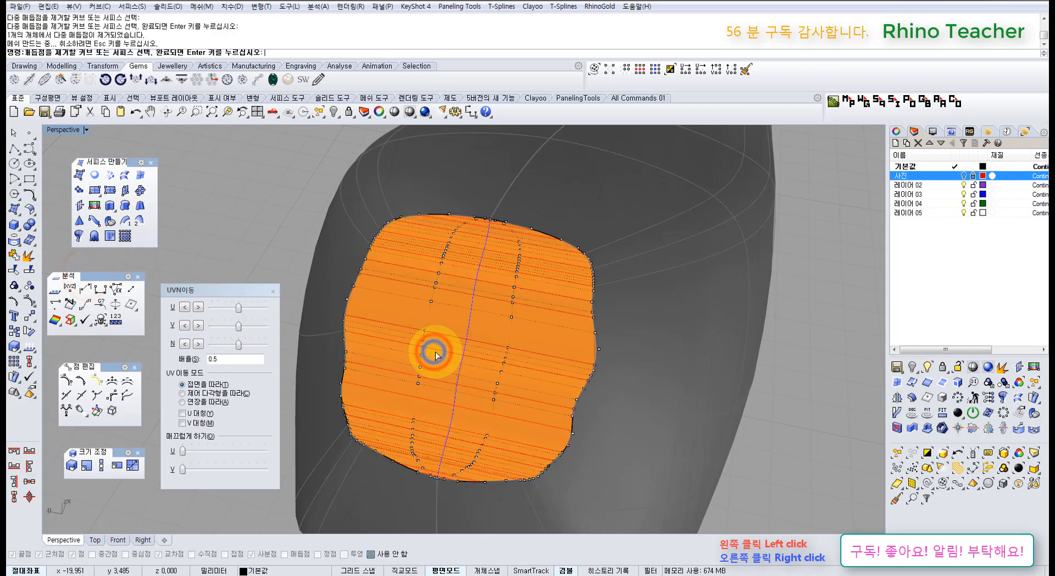
Try moving a single control point of the lofted end surface, and undo the move
{"action": "right_click_drag", "start_coordinate": [473, 299], "coordinate": [396, 243]}
{"action": "scroll", "coordinate": [456, 304], "scroll_direction": "up", "scroll_amount": 4}
{"action": "scroll", "coordinate": [521, 333], "scroll_direction": "down", "scroll_amount": 5}
{"action": "scroll", "coordinate": [522, 335], "scroll_direction": "up", "scroll_amount": 5}
{"action": "left_click", "coordinate": [437, 298]}
{"action": "scroll", "coordinate": [447, 324], "scroll_direction": "down", "scroll_amount": 6}
{"action": "scroll", "coordinate": [459, 249], "scroll_direction": "up", "scroll_amount": 5}
{"action": "left_click_drag", "start_coordinate": [429, 252], "coordinate": [418, 256]}
{"action": "right_click_drag", "start_coordinate": [473, 305], "coordinate": [431, 303]}
{"action": "key", "text": "ctrl+z"}
{"action": "scroll", "coordinate": [497, 321], "scroll_direction": "down", "scroll_amount": 4}
{"action": "right_click_drag", "start_coordinate": [496, 323], "coordinate": [529, 311]}
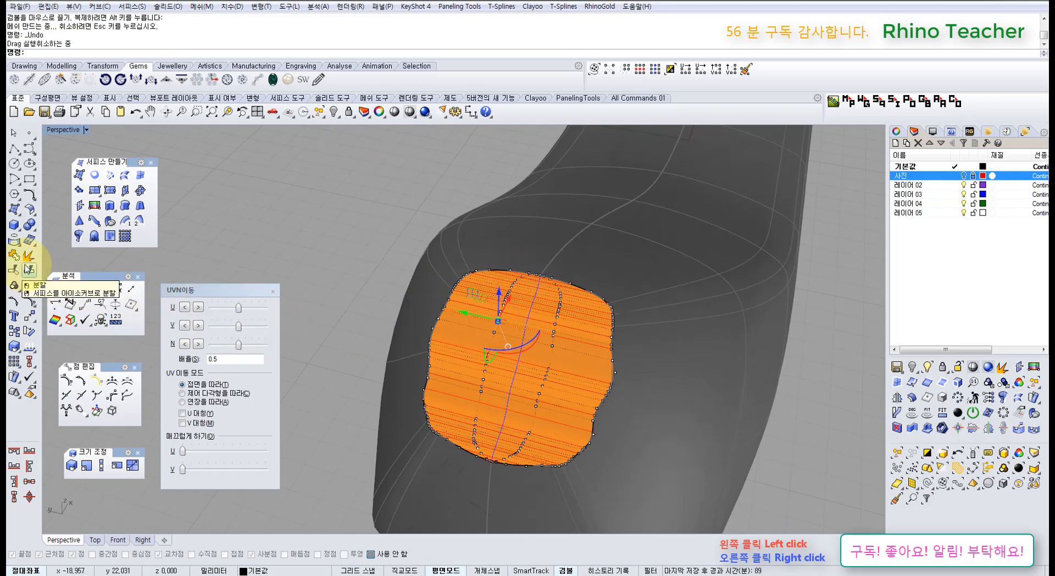
Rebuild the lofted end surface with 10 U points, 10 V points and degree 3 in both directions
{"action": "left_click", "coordinate": [27, 211]}
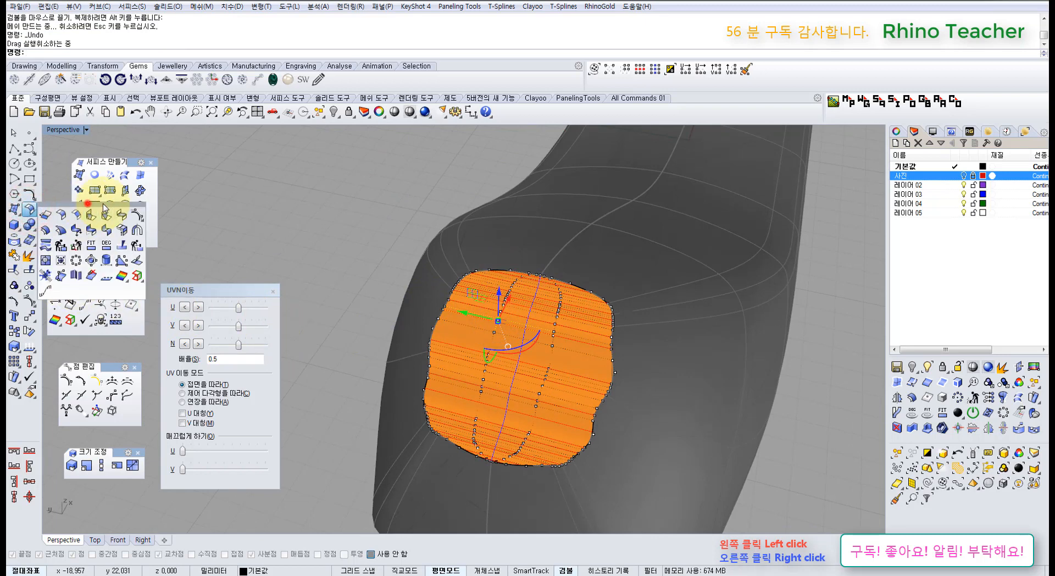
{"action": "left_click_drag", "start_coordinate": [104, 207], "coordinate": [167, 213]}
{"action": "left_click", "coordinate": [164, 221]}
{"action": "left_click", "coordinate": [513, 341]}
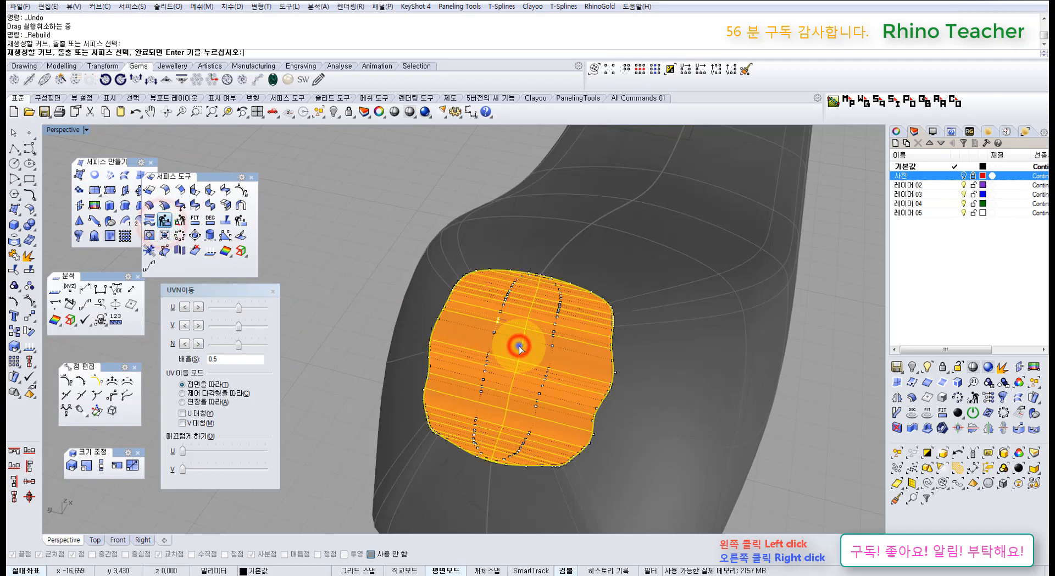
{"action": "right_click", "coordinate": [513, 341]}
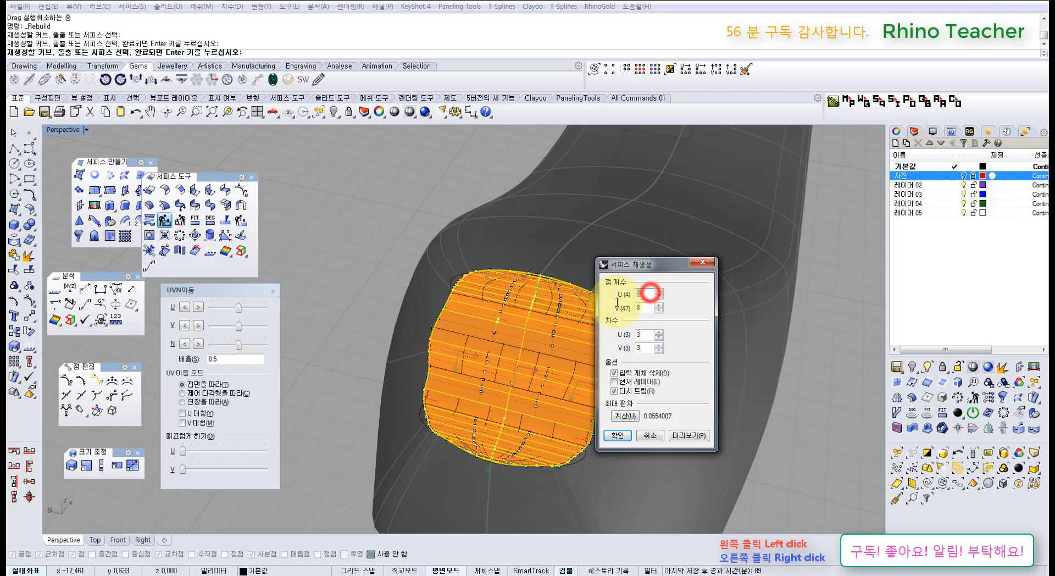
{"action": "left_click", "coordinate": [643, 307]}
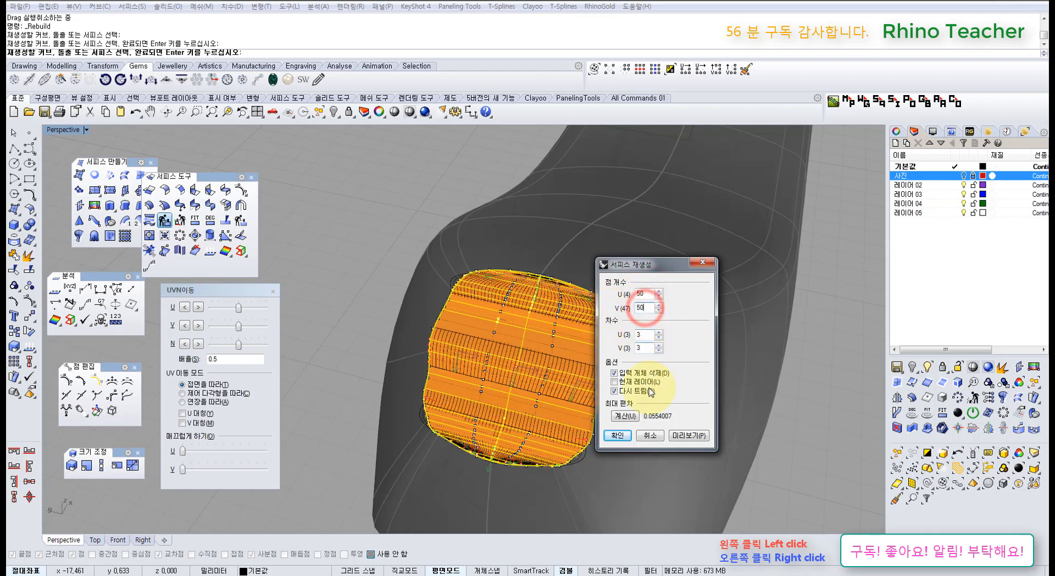
{"action": "left_click", "coordinate": [643, 294]}
{"action": "type", "text": "1"}
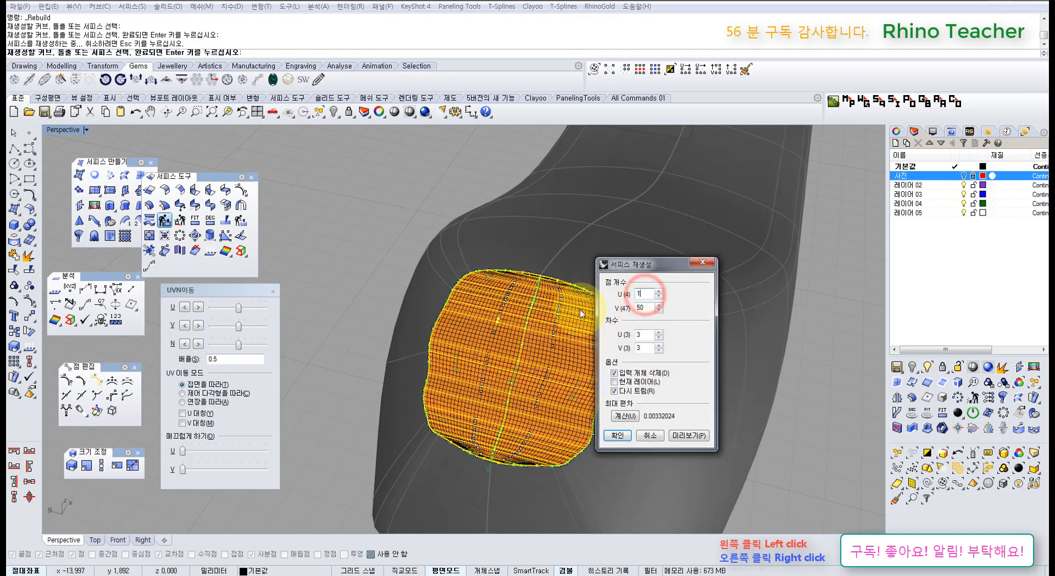
{"action": "type", "text": "0"}
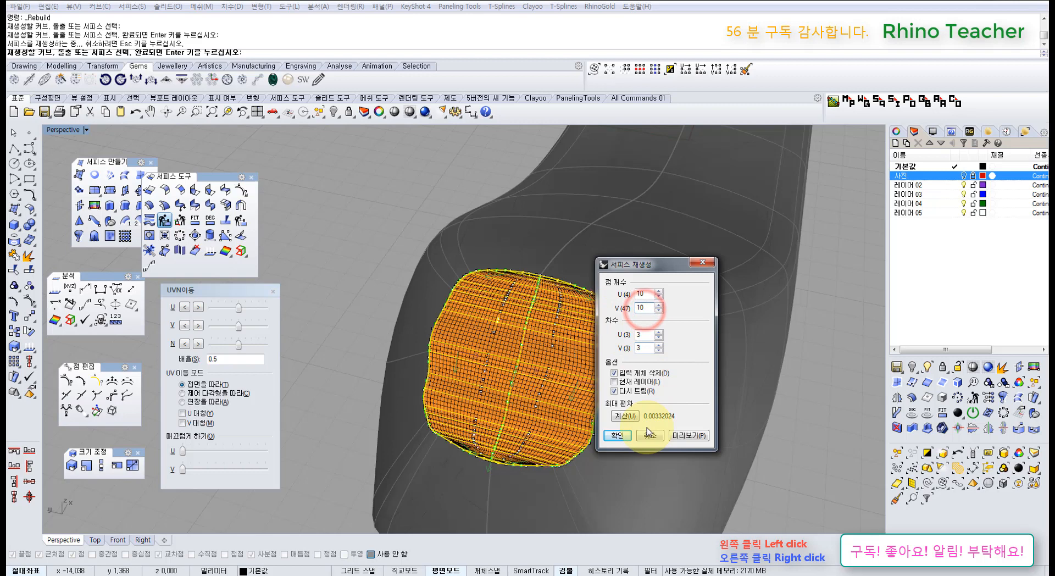
{"action": "left_click", "coordinate": [617, 434]}
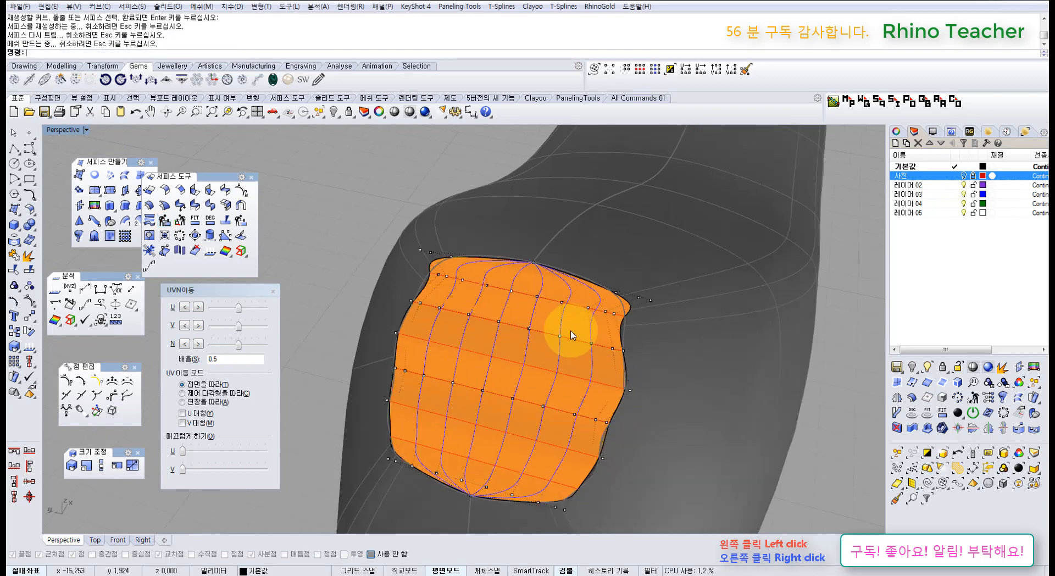
Undo the end-surface edits back through the join, delete and split operations to restore the whole, uncut body
{"action": "scroll", "coordinate": [571, 336], "scroll_direction": "down", "scroll_amount": 3}
{"action": "right_click_drag", "start_coordinate": [569, 372], "coordinate": [458, 300]}
{"action": "key", "text": "ctrl+z"}
{"action": "key", "text": "ctrl+z"}
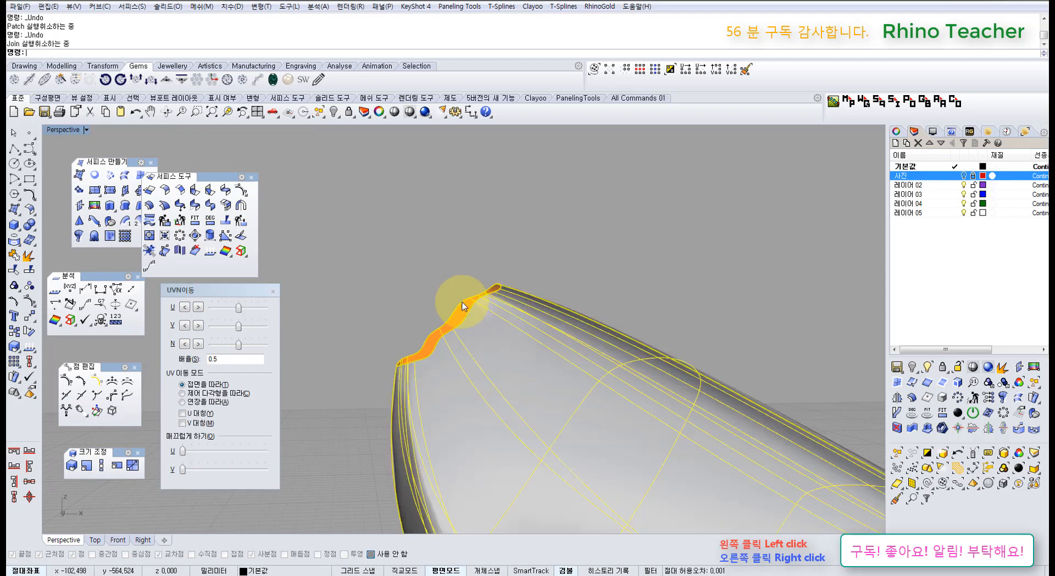
{"action": "key", "text": "ctrl+z"}
{"action": "key", "text": "ctrl+z"}
{"action": "key", "text": "ctrl+z"}
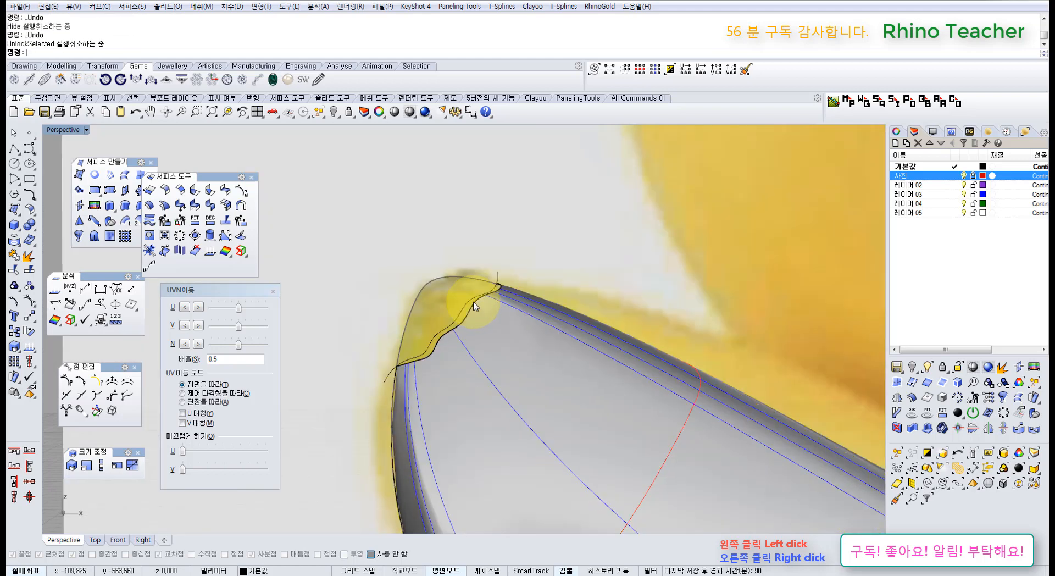
{"action": "key", "text": "ctrl+z"}
{"action": "key", "text": "ctrl+z"}
{"action": "scroll", "coordinate": [500, 317], "scroll_direction": "down", "scroll_amount": 4}
{"action": "mouse_move", "coordinate": [513, 323]}
{"action": "right_mouse_down"}
{"action": "mouse_move", "coordinate": [517, 361]}
{"action": "mouse_move", "coordinate": [494, 365]}
{"action": "mouse_move", "coordinate": [549, 348]}
{"action": "mouse_move", "coordinate": [673, 346]}
{"action": "mouse_move", "coordinate": [499, 328]}
{"action": "right_mouse_up"}
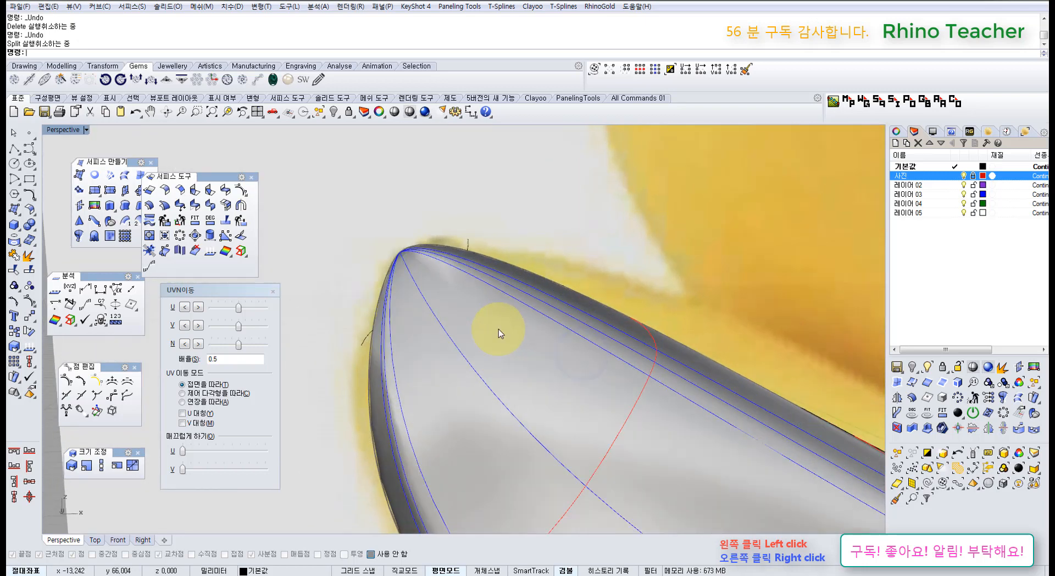
Delete the cutting curve across the body's tip in the Front view
{"action": "key", "text": "ctrl+F2"}
{"action": "scroll", "coordinate": [551, 359], "scroll_direction": "up", "scroll_amount": 4}
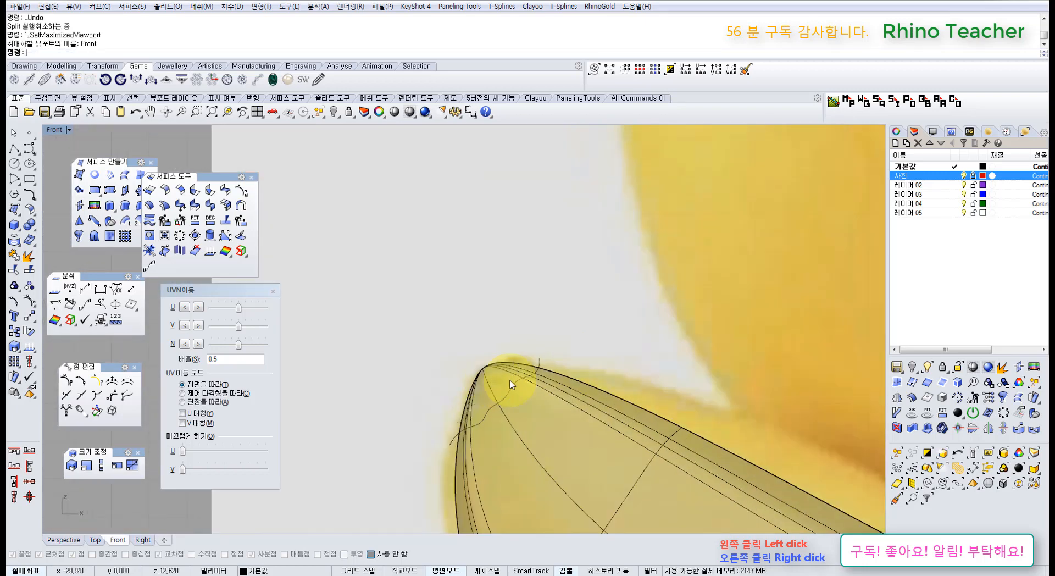
{"action": "left_click", "coordinate": [540, 362]}
{"action": "key", "text": "Delete"}
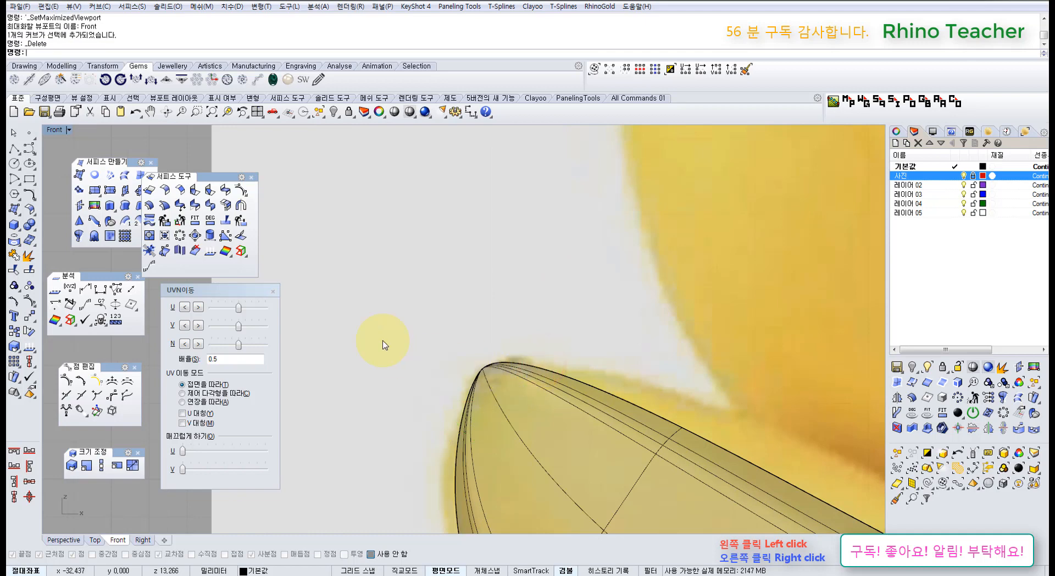
Switch to the Top view and turn off the 사진 layer
{"action": "right_click_drag", "start_coordinate": [388, 321], "coordinate": [493, 306]}
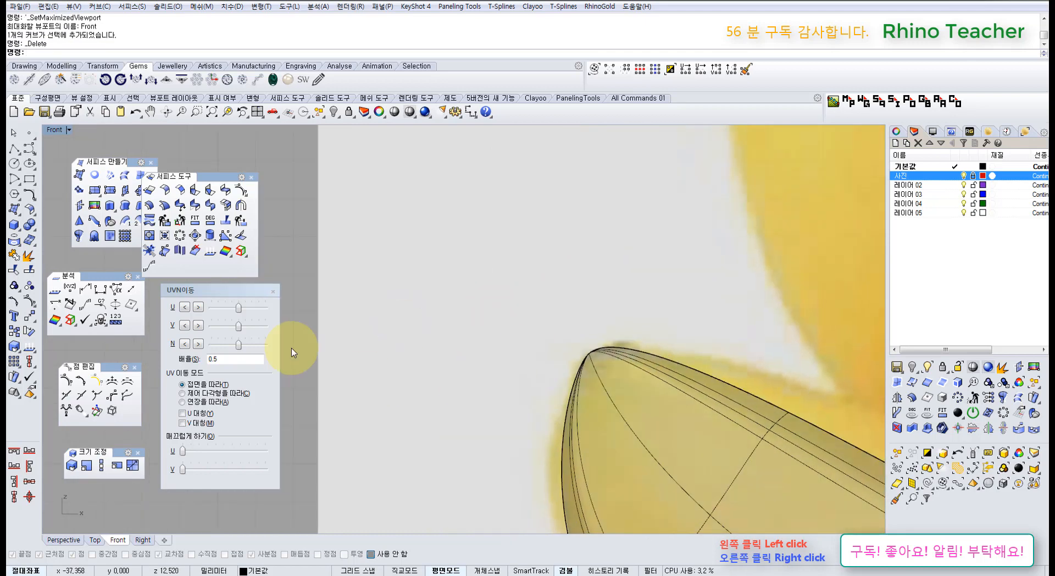
{"action": "right_click_drag", "start_coordinate": [448, 348], "coordinate": [505, 338]}
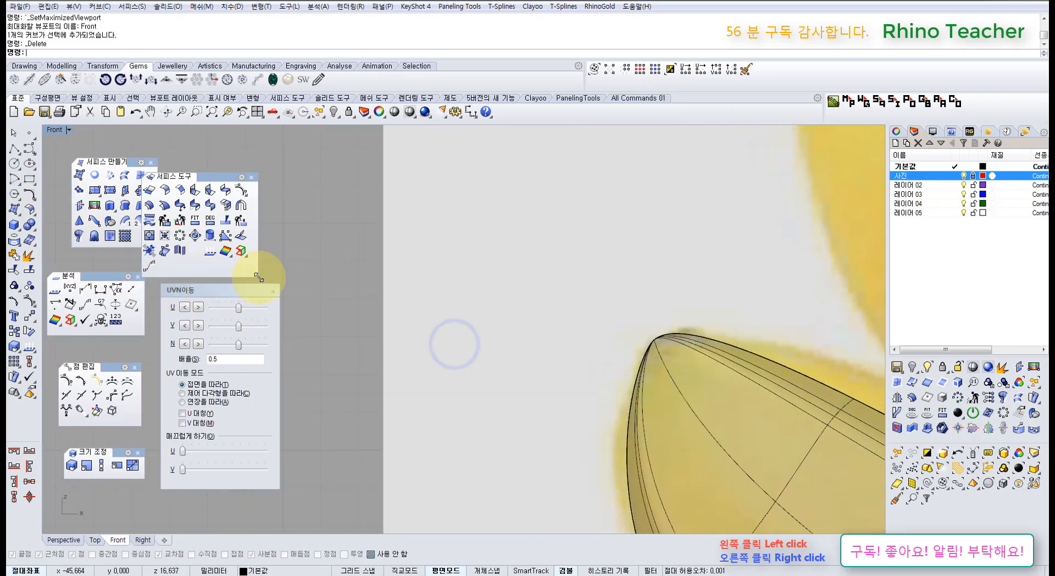
{"action": "scroll", "coordinate": [357, 331], "scroll_direction": "down", "scroll_amount": 8}
{"action": "right_click_drag", "start_coordinate": [402, 347], "coordinate": [484, 350]}
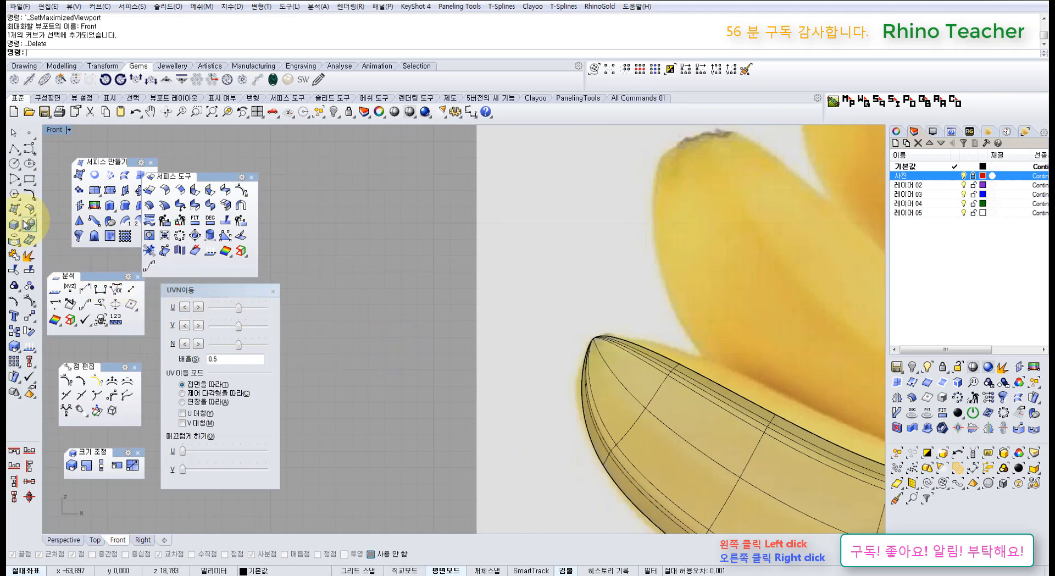
{"action": "scroll", "coordinate": [348, 324], "scroll_direction": "down", "scroll_amount": 5}
{"action": "key", "text": "ctrl+F1"}
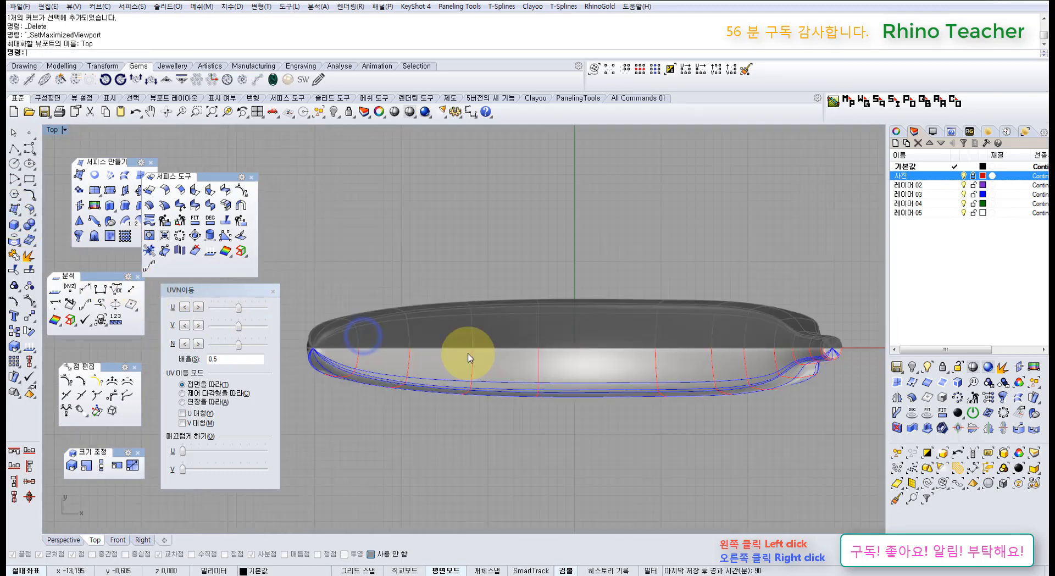
{"action": "scroll", "coordinate": [439, 356], "scroll_direction": "up", "scroll_amount": 6}
{"action": "right_click_drag", "start_coordinate": [439, 355], "coordinate": [528, 361]}
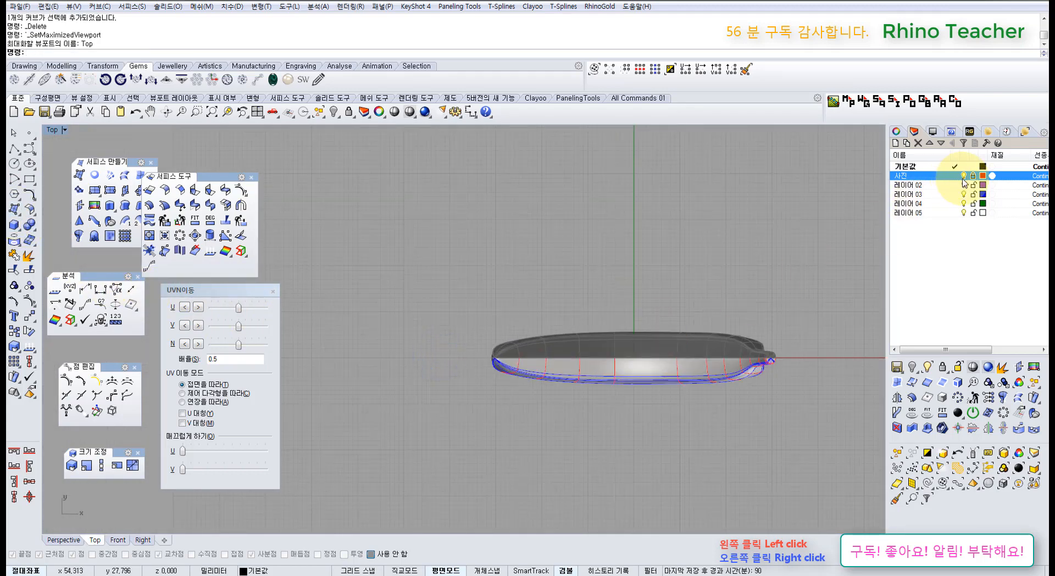
{"action": "right_click_drag", "start_coordinate": [535, 287], "coordinate": [619, 253]}
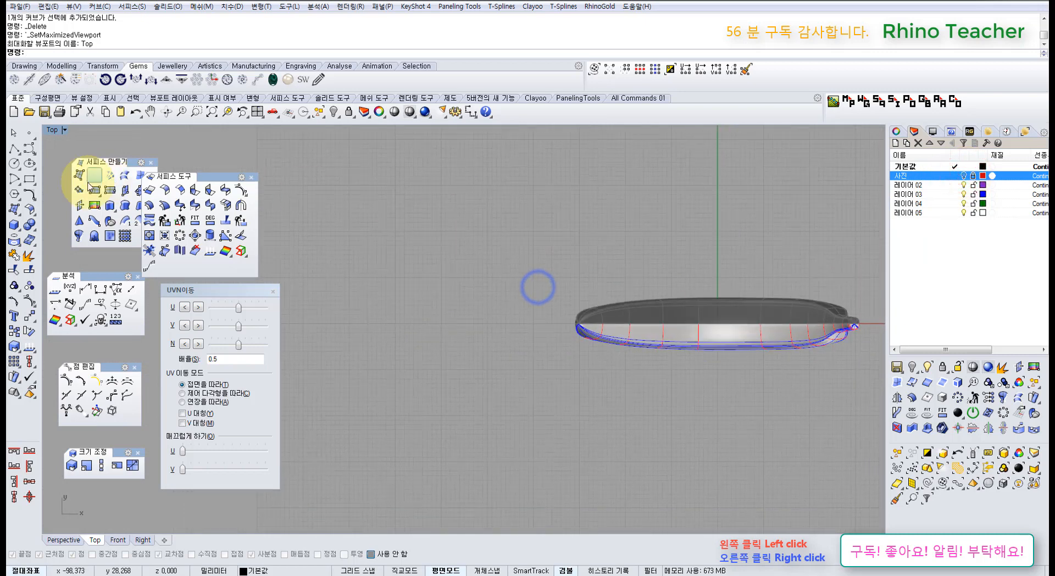
Create a rectangular plane surface by two opposite corners in the empty area beside the body's rounded end
{"action": "left_click", "coordinate": [14, 209]}
{"action": "left_click", "coordinate": [14, 212]}
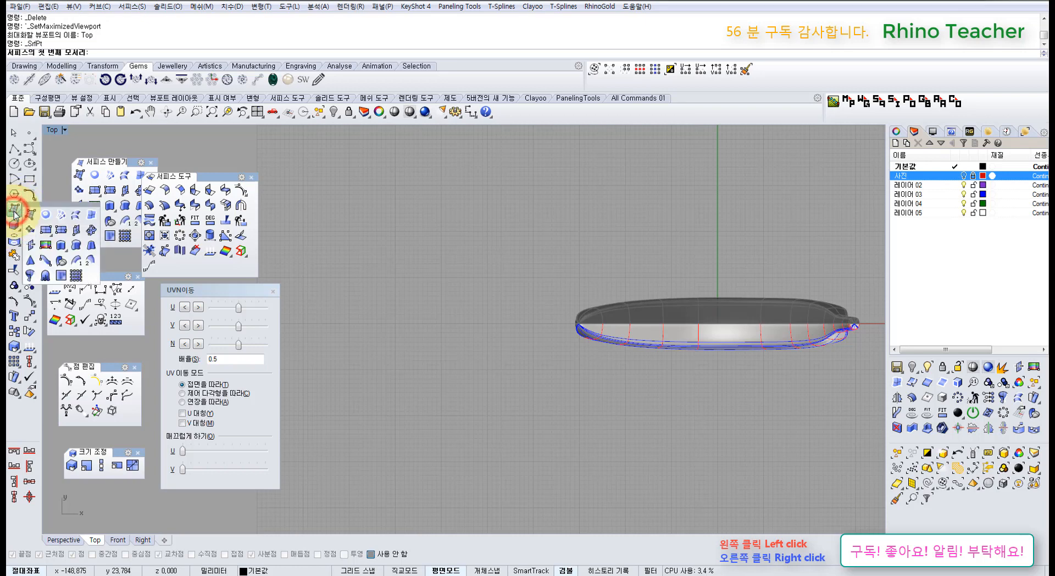
{"action": "left_click", "coordinate": [44, 231]}
{"action": "scroll", "coordinate": [370, 327], "scroll_direction": "up", "scroll_amount": 1}
{"action": "left_click", "coordinate": [467, 283]}
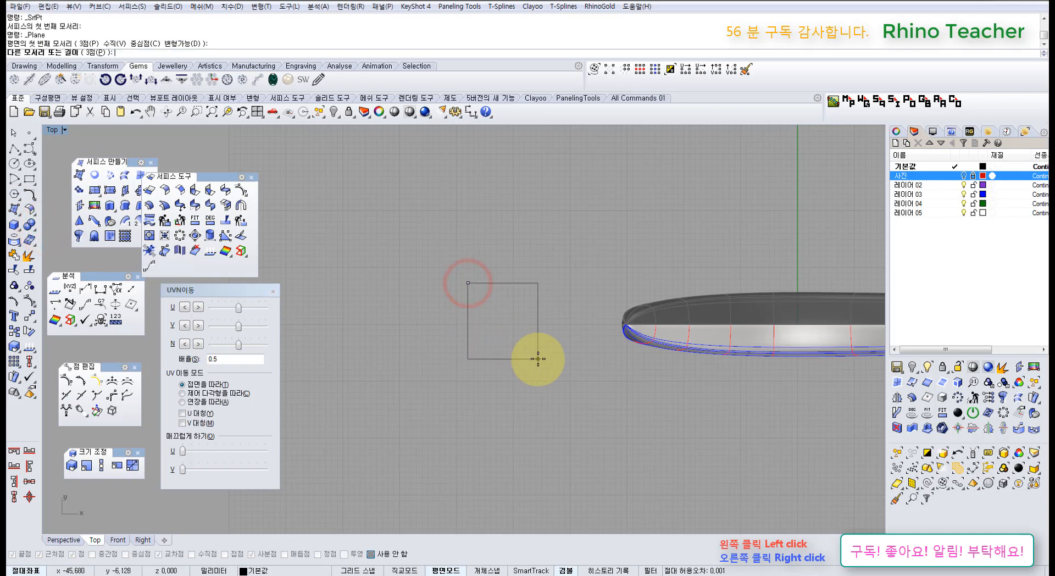
{"action": "left_click", "coordinate": [537, 359]}
Rebuild the rectangular plane with 20 U points, 20 V points and degree 3 in both directions
{"action": "scroll", "coordinate": [521, 336], "scroll_direction": "up", "scroll_amount": 8}
{"action": "left_click", "coordinate": [517, 330]}
{"action": "right_click_drag", "start_coordinate": [520, 323], "coordinate": [437, 341]}
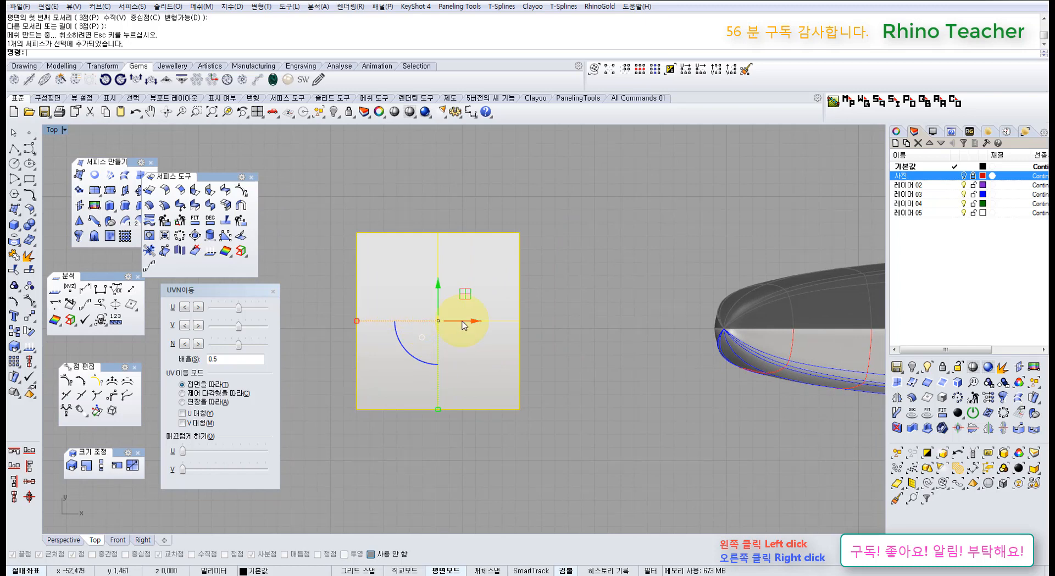
{"action": "right_click_drag", "start_coordinate": [524, 332], "coordinate": [499, 340]}
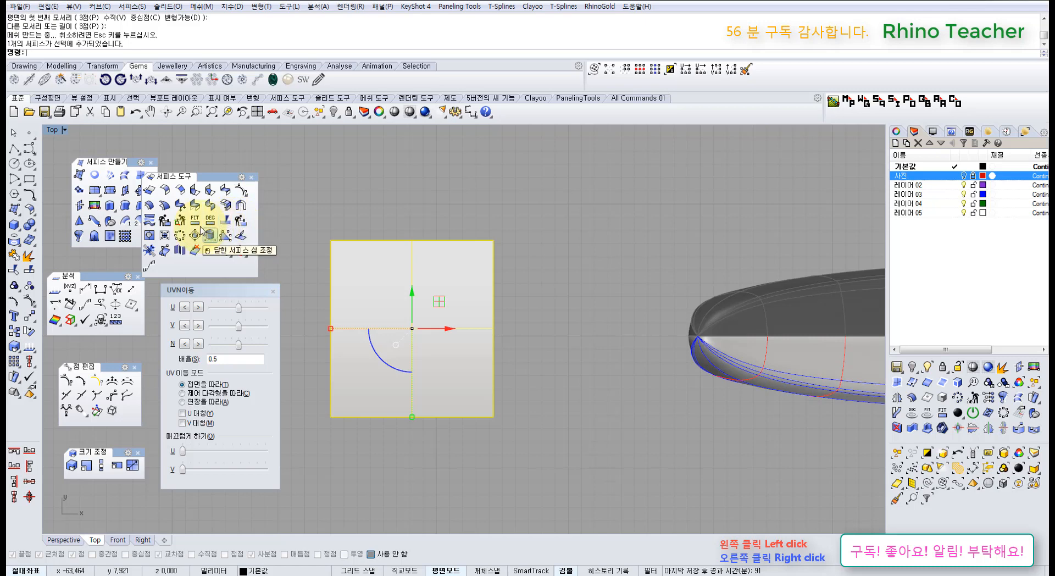
{"action": "left_click", "coordinate": [164, 221]}
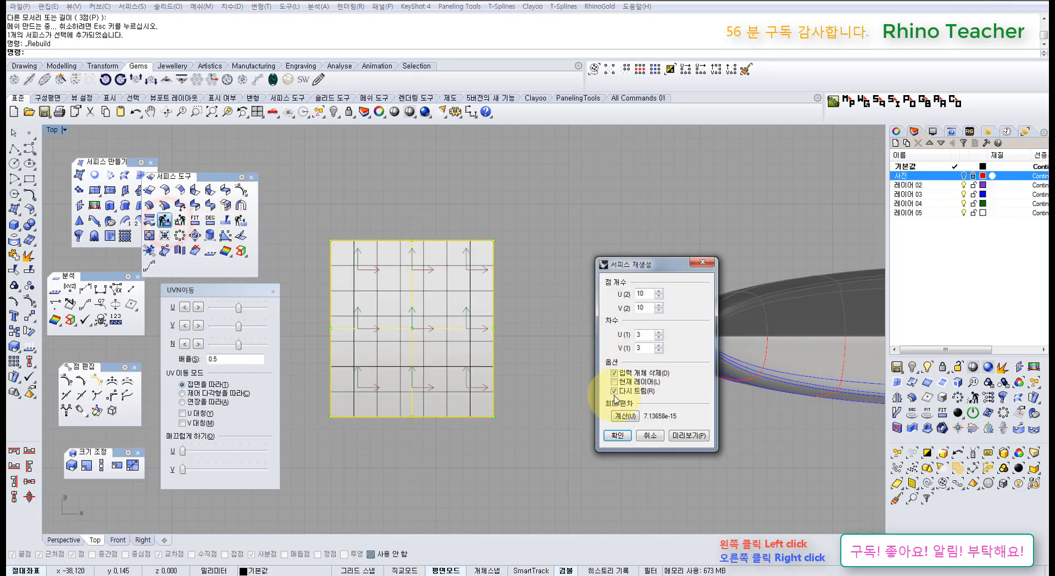
{"action": "type", "text": "2"}
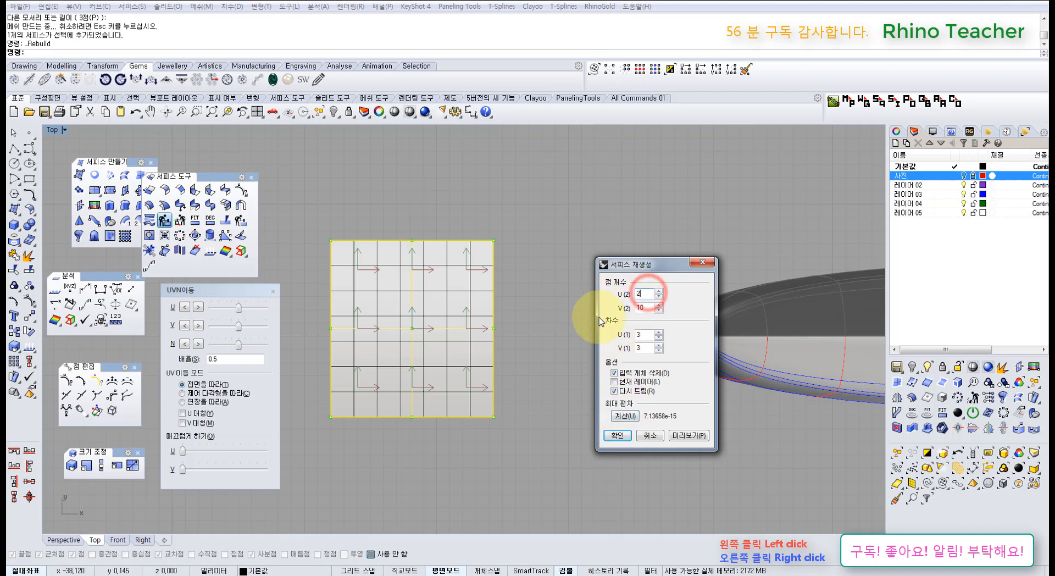
{"action": "type", "text": "0"}
{"action": "double_click", "coordinate": [639, 308]}
{"action": "type", "text": "20"}
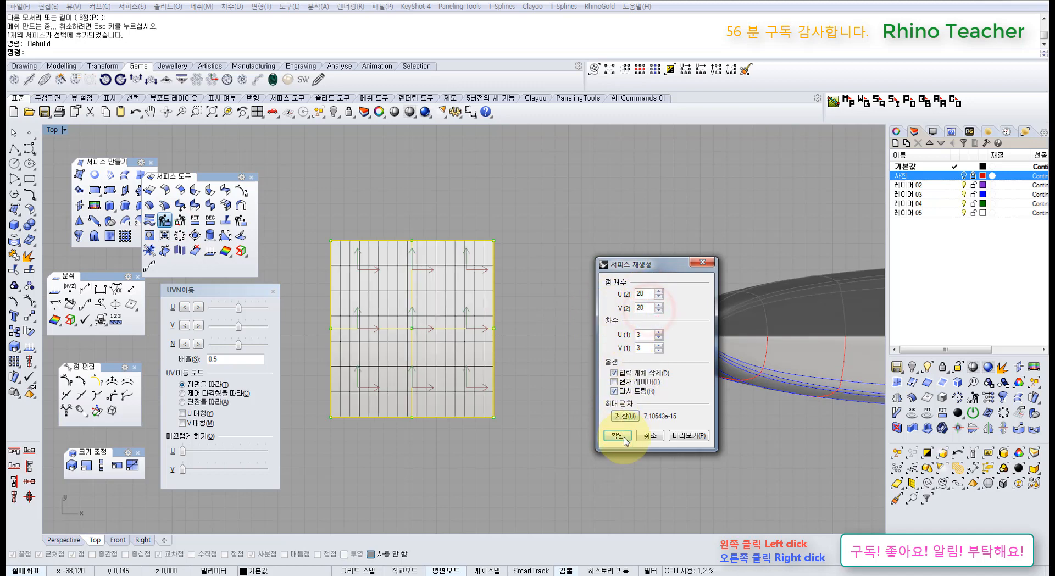
{"action": "left_click", "coordinate": [616, 435]}
Turn on the control points of the rebuilt plane
{"action": "left_click", "coordinate": [459, 378]}
{"action": "right_click_drag", "start_coordinate": [456, 362], "coordinate": [491, 415]}
{"action": "key", "text": "F10"}
{"action": "right_click_drag", "start_coordinate": [490, 311], "coordinate": [501, 337]}
{"action": "scroll", "coordinate": [531, 283], "scroll_direction": "up", "scroll_amount": 4}
Select a few scattered interior control points of the plane in the Perspective view, undoing a stray move
{"action": "left_click", "coordinate": [536, 288]}
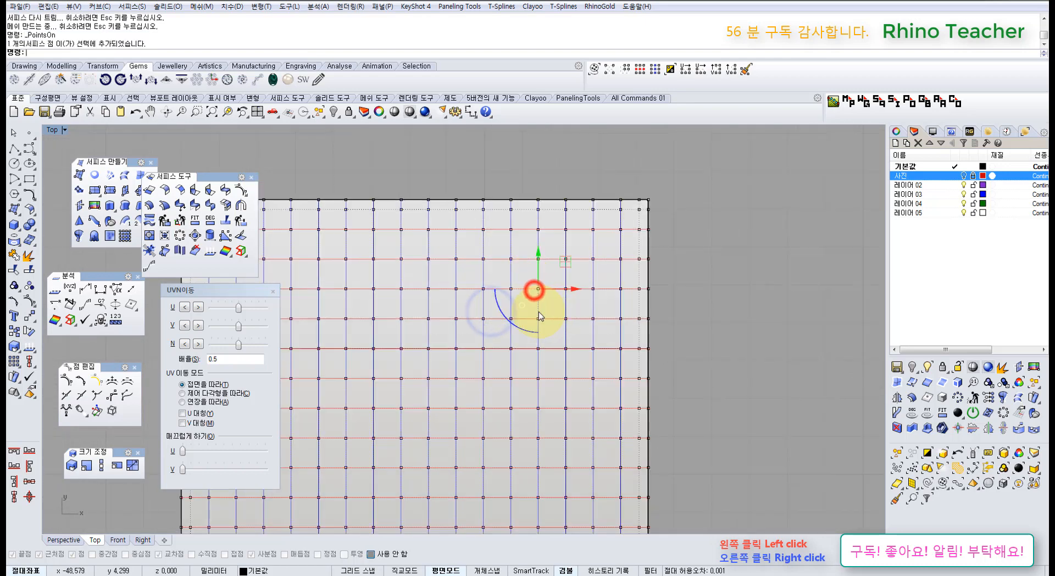
{"action": "key", "text": "ctrl+F4"}
{"action": "key", "text": "F4"}
{"action": "scroll", "coordinate": [464, 330], "scroll_direction": "down", "scroll_amount": 8}
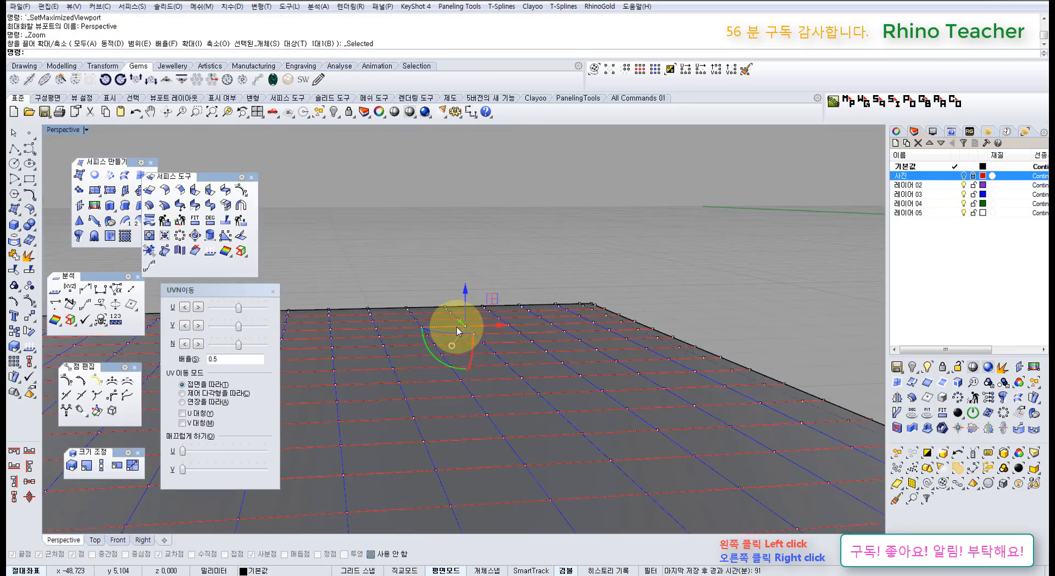
{"action": "mouse_move", "coordinate": [433, 356]}
{"action": "right_mouse_down"}
{"action": "mouse_move", "coordinate": [438, 375]}
{"action": "mouse_move", "coordinate": [431, 338]}
{"action": "mouse_move", "coordinate": [448, 351]}
{"action": "mouse_move", "coordinate": [430, 354]}
{"action": "right_mouse_up"}
{"action": "left_click", "coordinate": [416, 347], "text": "shift"}
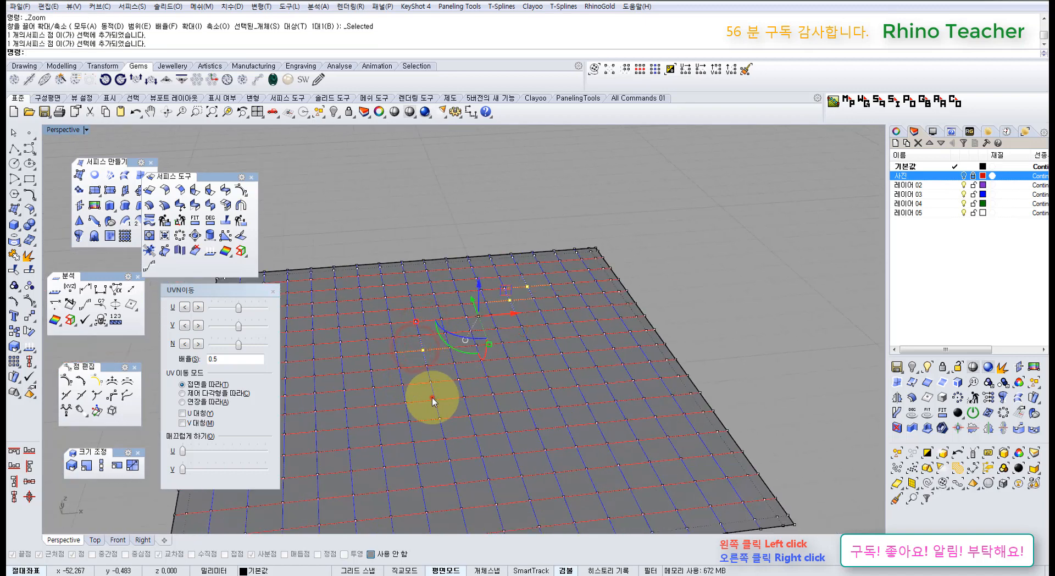
{"action": "left_click_drag", "start_coordinate": [432, 401], "coordinate": [512, 384]}
{"action": "key", "text": "ctrl+z"}
Add more scattered control points to the selection and raise them all together vertically to form bumps in the plane
{"action": "right_click_drag", "start_coordinate": [539, 371], "coordinate": [554, 393]}
{"action": "scroll", "coordinate": [481, 389], "scroll_direction": "up", "scroll_amount": 4}
{"action": "left_click", "coordinate": [508, 364], "text": "shift"}
{"action": "scroll", "coordinate": [526, 366], "scroll_direction": "down", "scroll_amount": 6}
{"action": "scroll", "coordinate": [457, 358], "scroll_direction": "up", "scroll_amount": 4}
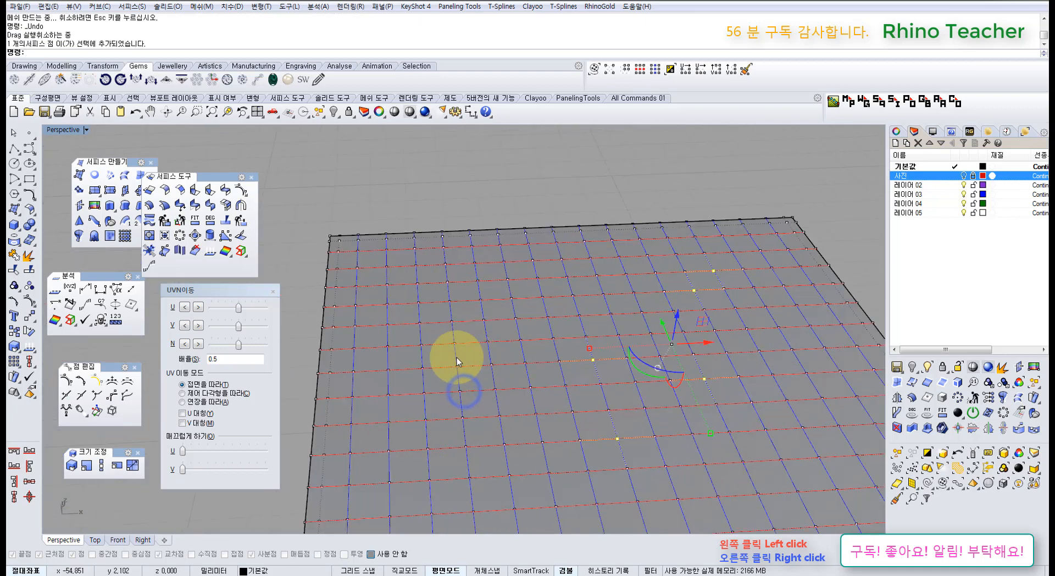
{"action": "left_click_drag", "start_coordinate": [452, 361], "coordinate": [466, 371], "text": "shift"}
{"action": "left_click_drag", "start_coordinate": [496, 410], "coordinate": [515, 425], "text": "shift"}
{"action": "scroll", "coordinate": [511, 422], "scroll_direction": "down", "scroll_amount": 4}
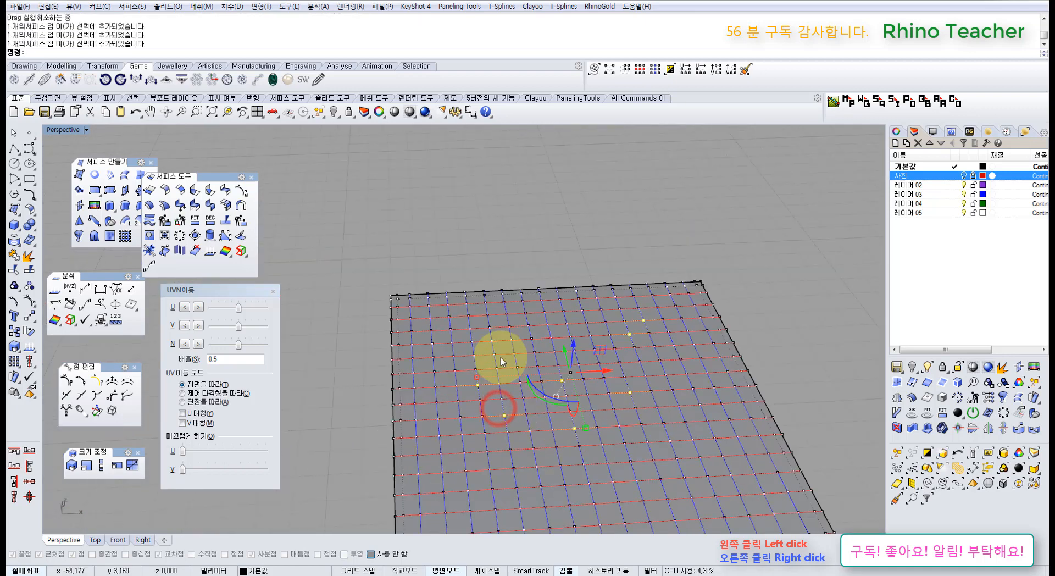
{"action": "scroll", "coordinate": [500, 358], "scroll_direction": "up", "scroll_amount": 4}
{"action": "left_click", "coordinate": [517, 365], "text": "shift"}
{"action": "scroll", "coordinate": [561, 363], "scroll_direction": "down", "scroll_amount": 4}
{"action": "right_click_drag", "start_coordinate": [560, 363], "coordinate": [566, 343]}
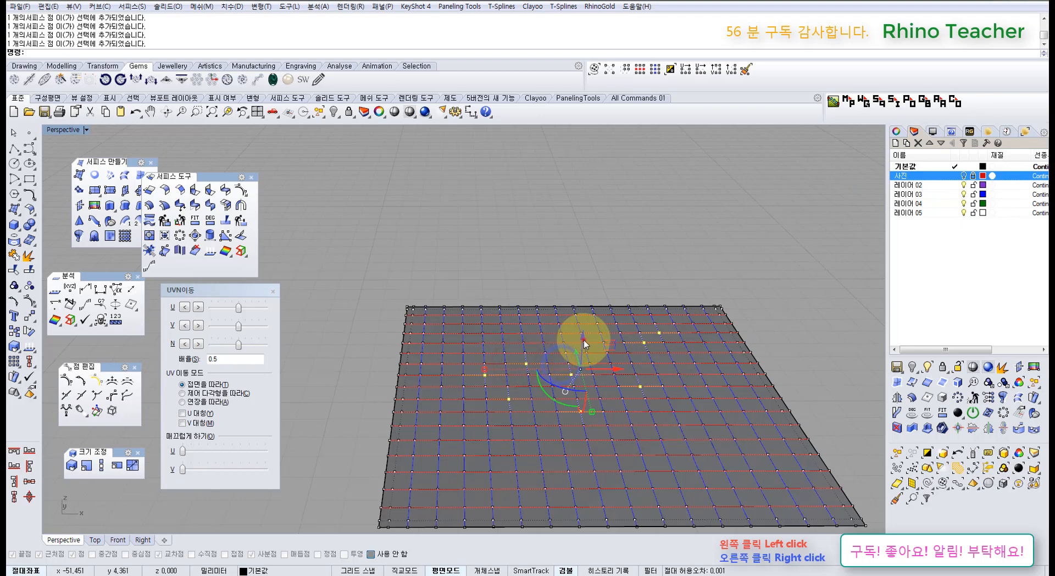
{"action": "left_click_drag", "start_coordinate": [584, 345], "coordinate": [582, 275]}
{"action": "left_click", "coordinate": [522, 223]}
{"action": "scroll", "coordinate": [569, 289], "scroll_direction": "down", "scroll_amount": 5}
{"action": "scroll", "coordinate": [595, 430], "scroll_direction": "up", "scroll_amount": 5}
{"action": "right_click_drag", "start_coordinate": [599, 333], "coordinate": [602, 387]}
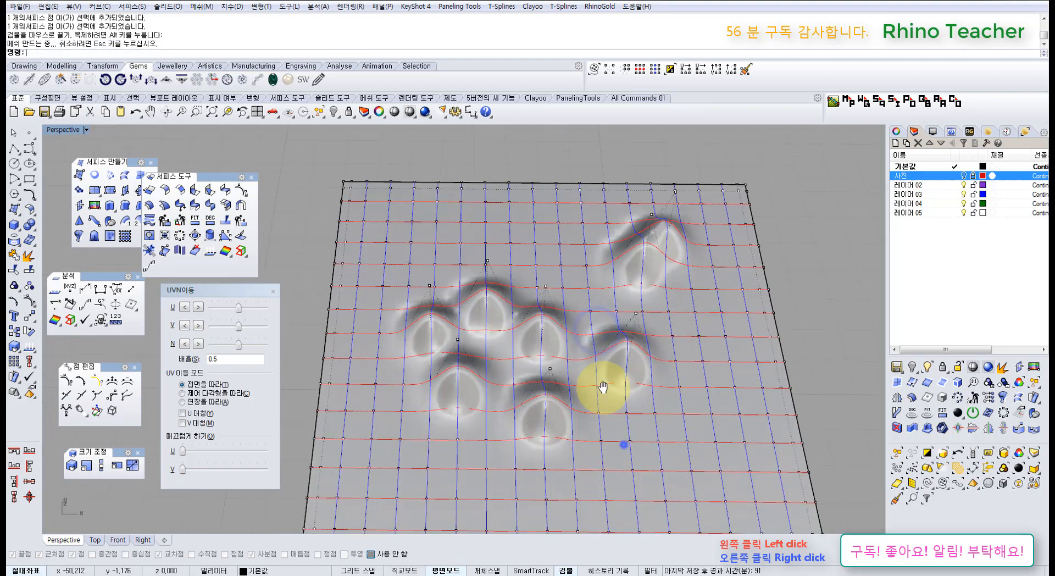
Raise two more control points individually near the front of the bump group, and select the whole surface without its control points
{"action": "left_click", "coordinate": [452, 381]}
{"action": "right_click_drag", "start_coordinate": [483, 376], "coordinate": [476, 326]}
{"action": "left_click_drag", "start_coordinate": [445, 323], "coordinate": [438, 205]}
{"action": "right_click_drag", "start_coordinate": [569, 312], "coordinate": [534, 306]}
{"action": "left_click", "coordinate": [547, 354]}
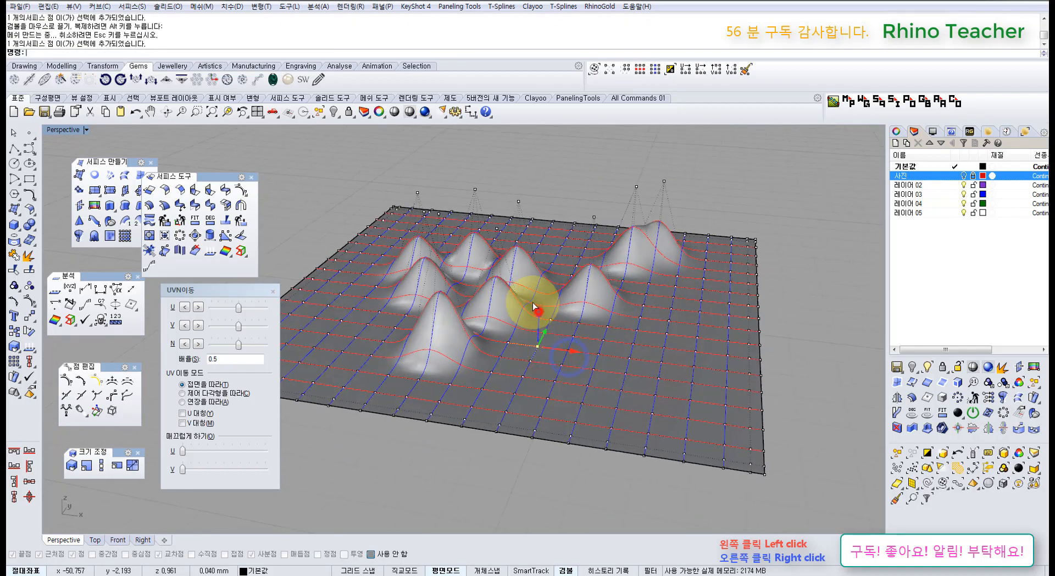
{"action": "left_click_drag", "start_coordinate": [534, 306], "coordinate": [513, 259]}
{"action": "right_click_drag", "start_coordinate": [513, 259], "coordinate": [565, 282]}
{"action": "left_click", "coordinate": [637, 393]}
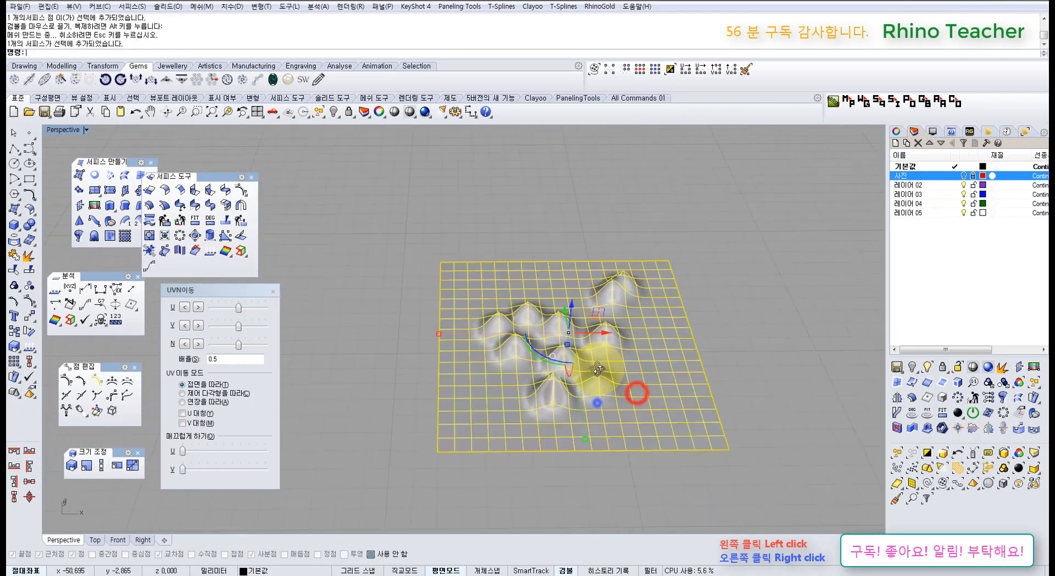
In the Front view, rotate and move the bumpy surface onto the curved body's upper tip and scale it down
{"action": "key", "text": "ctrl+F2"}
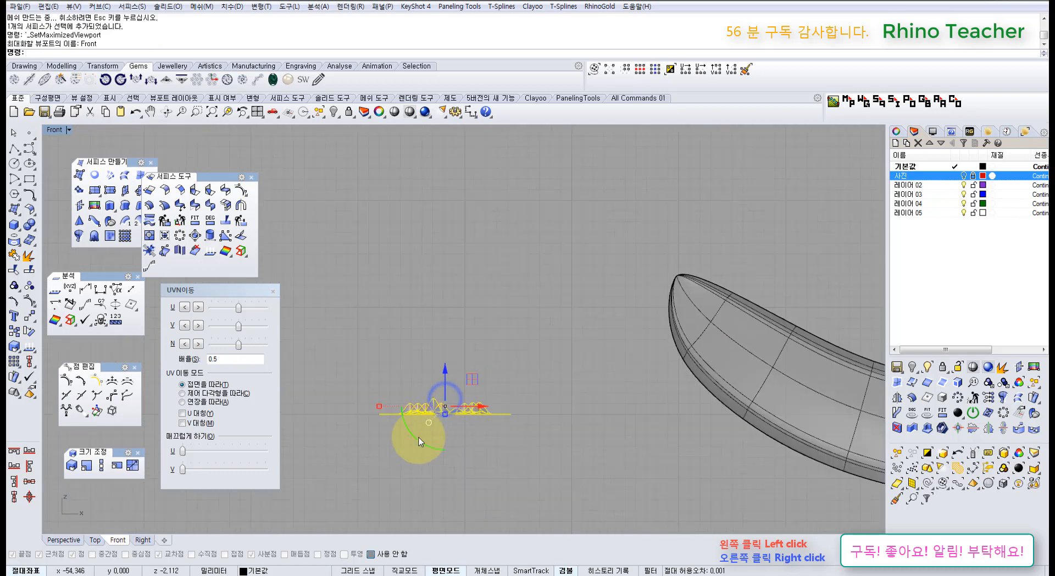
{"action": "left_click_drag", "start_coordinate": [419, 441], "coordinate": [452, 347]}
{"action": "left_click_drag", "start_coordinate": [435, 445], "coordinate": [667, 317]}
{"action": "scroll", "coordinate": [696, 285], "scroll_direction": "up", "scroll_amount": 12}
{"action": "right_click_drag", "start_coordinate": [619, 302], "coordinate": [557, 345]}
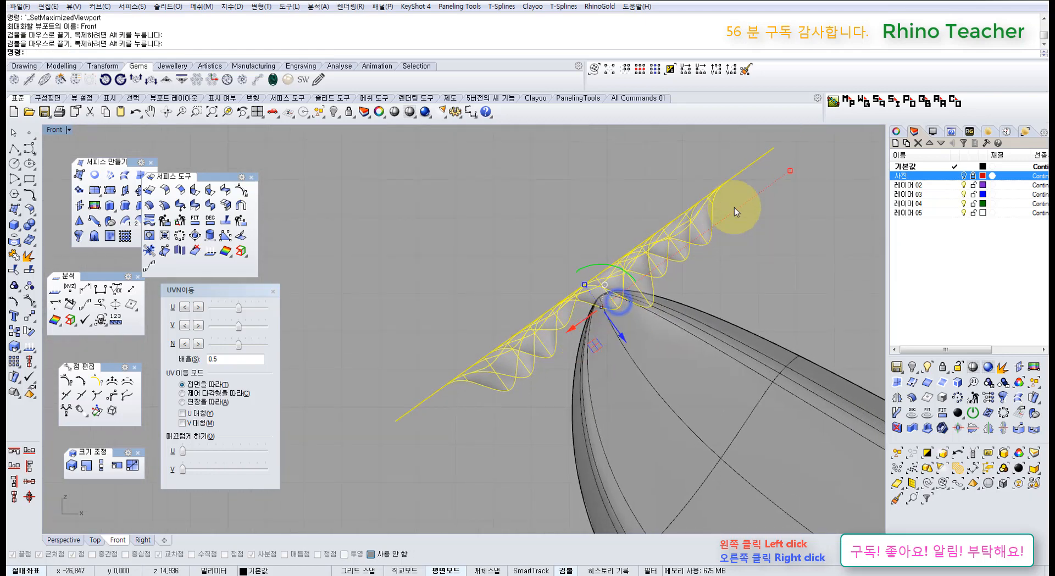
{"action": "left_click_drag", "start_coordinate": [790, 171], "coordinate": [689, 235]}
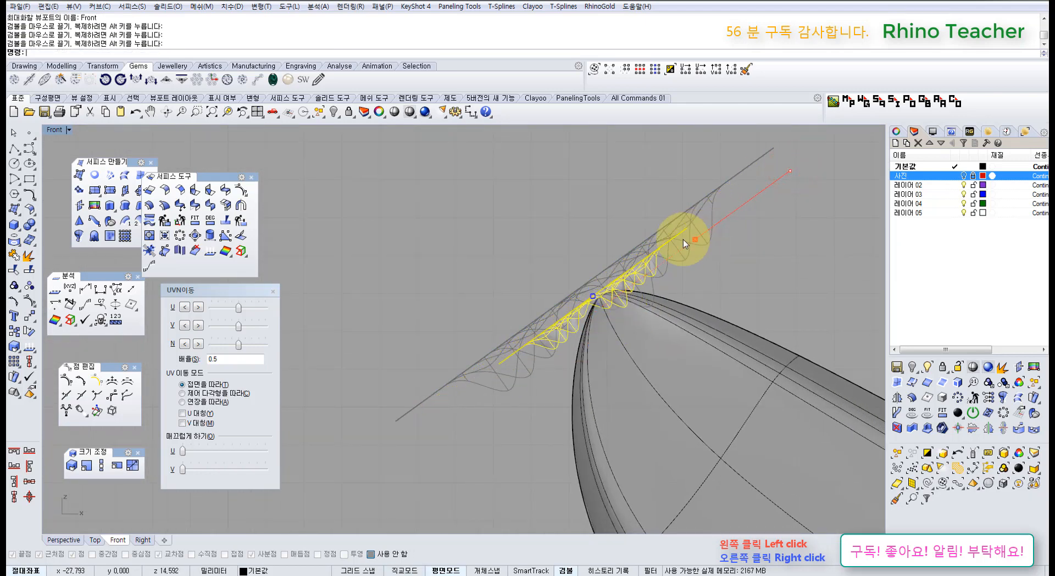
{"action": "right_click_drag", "start_coordinate": [577, 286], "coordinate": [568, 288]}
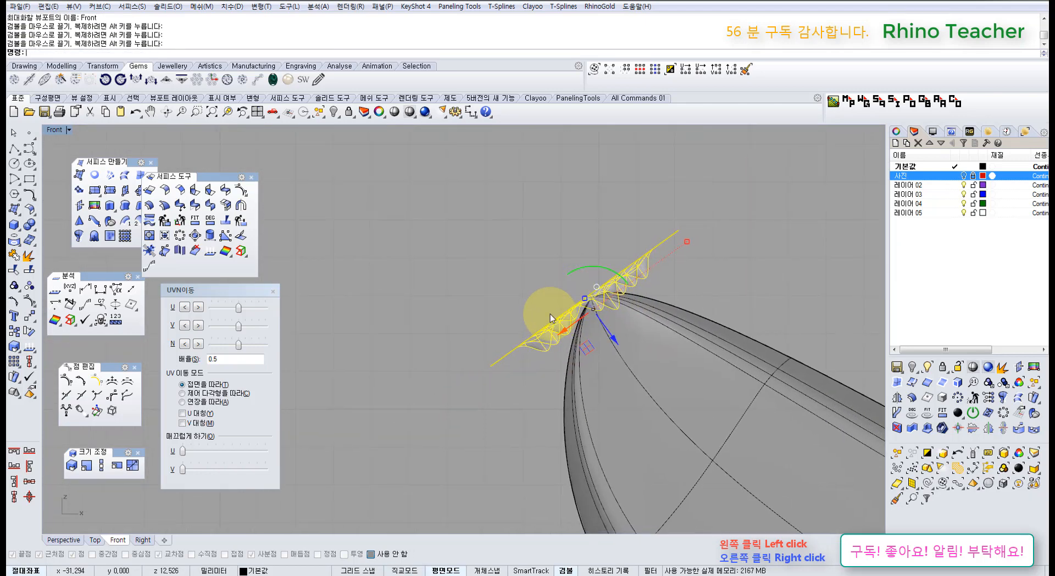
Select all control points of the bumpy surface and bend them upward from the body's tip with the Symmetric option set to Yes
{"action": "key", "text": "F10"}
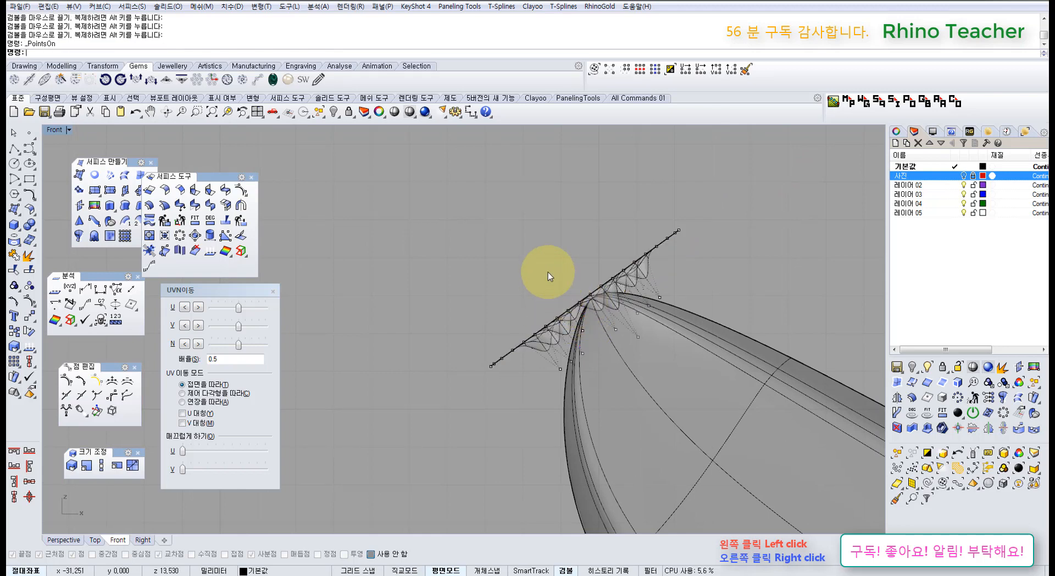
{"action": "left_click_drag", "start_coordinate": [387, 205], "coordinate": [697, 413]}
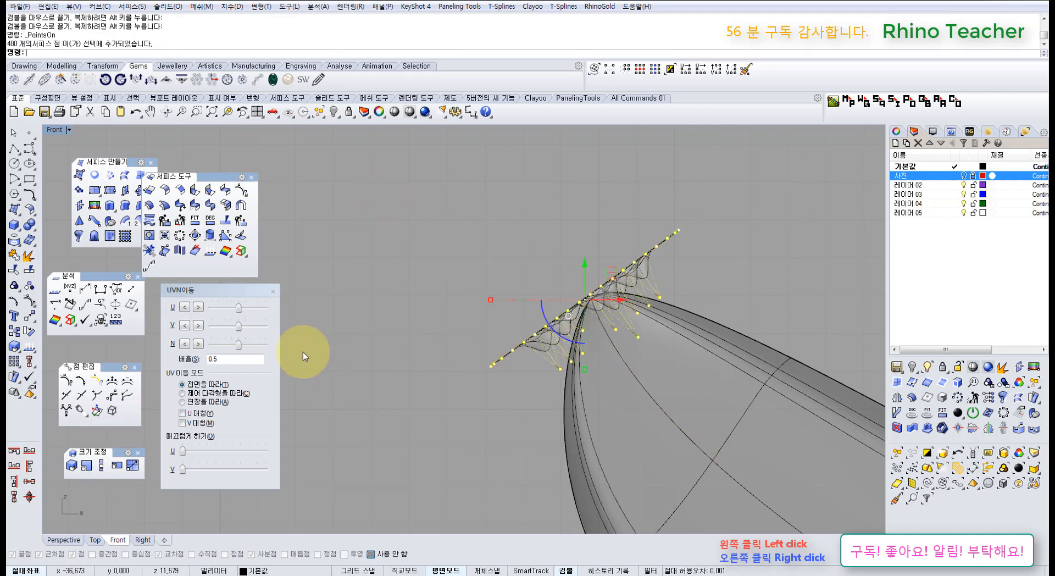
{"action": "left_click", "coordinate": [32, 317]}
{"action": "left_click", "coordinate": [46, 366]}
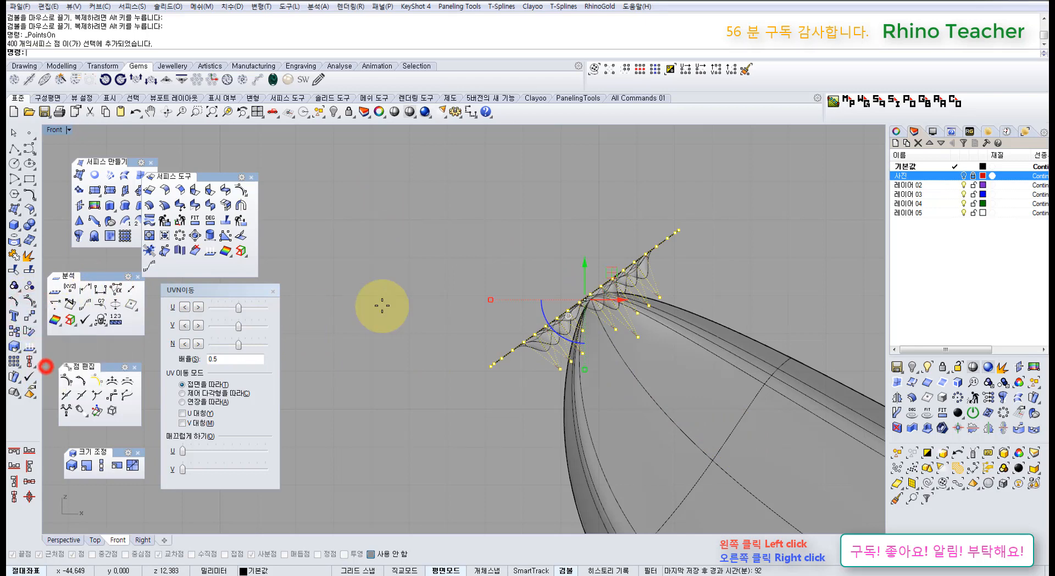
{"action": "left_click", "coordinate": [590, 296]}
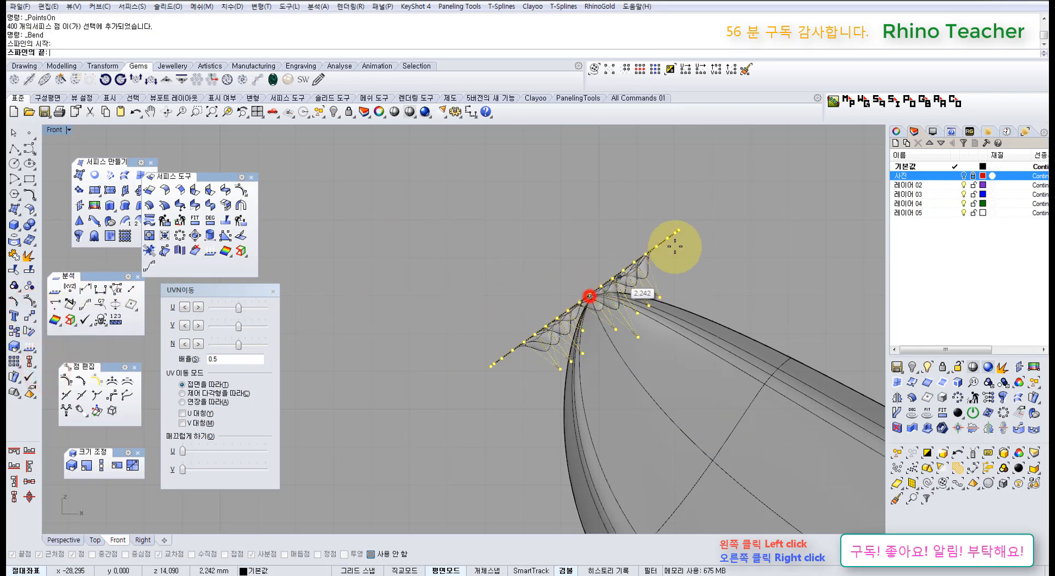
{"action": "left_click", "coordinate": [720, 194]}
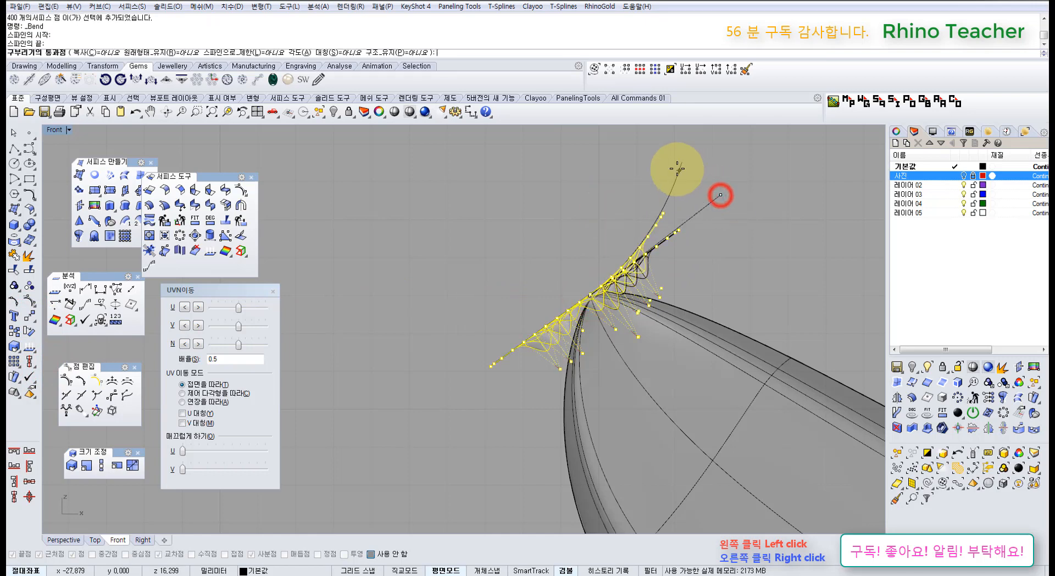
{"action": "left_click", "coordinate": [336, 53]}
{"action": "left_click", "coordinate": [629, 156]}
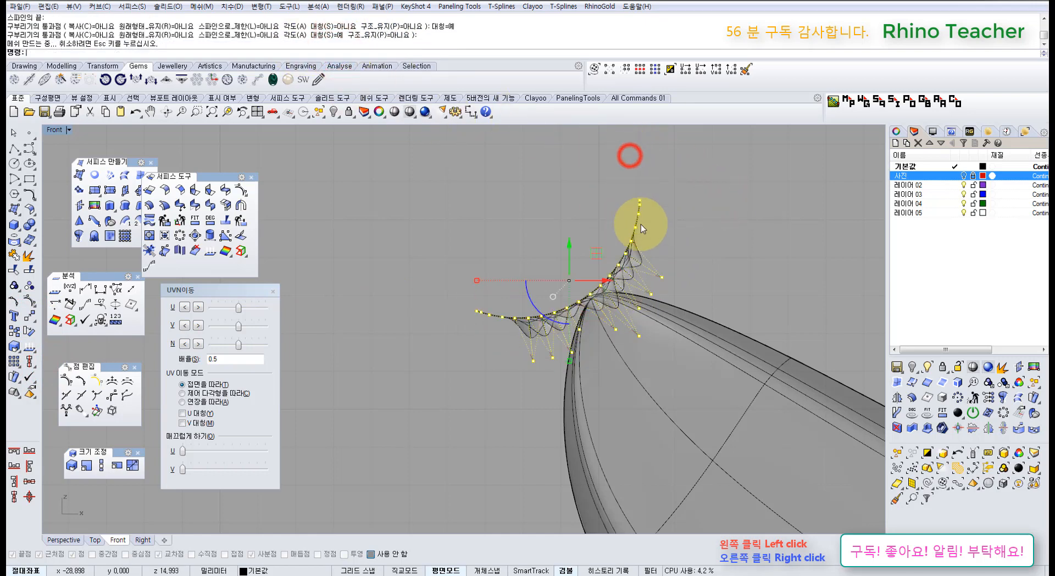
Shift the bent surface's control points slightly down into the body's tip, then turn the points off in the Perspective view
{"action": "scroll", "coordinate": [614, 291], "scroll_direction": "up", "scroll_amount": 4}
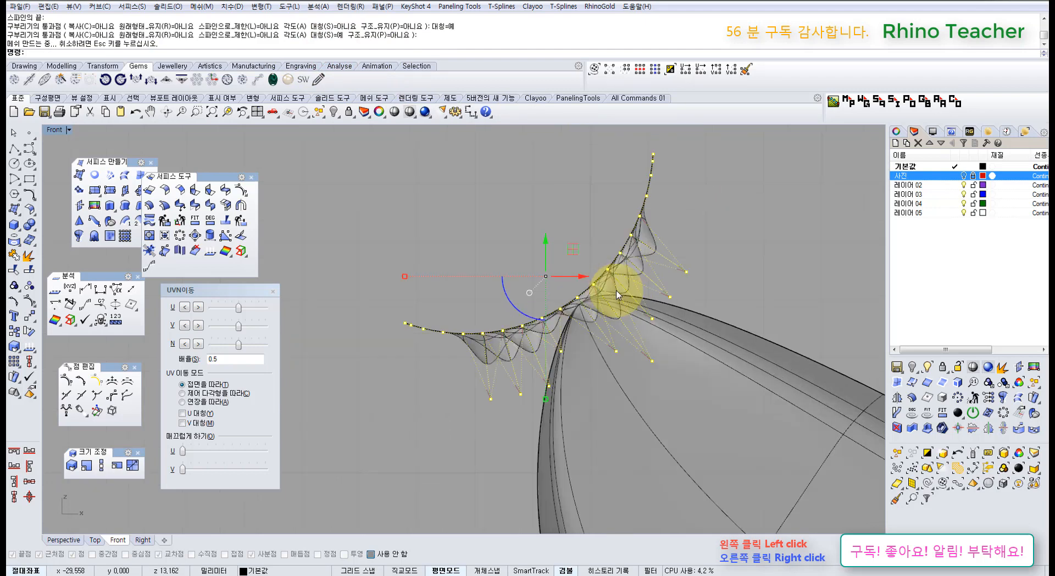
{"action": "left_click_drag", "start_coordinate": [573, 254], "coordinate": [584, 285]}
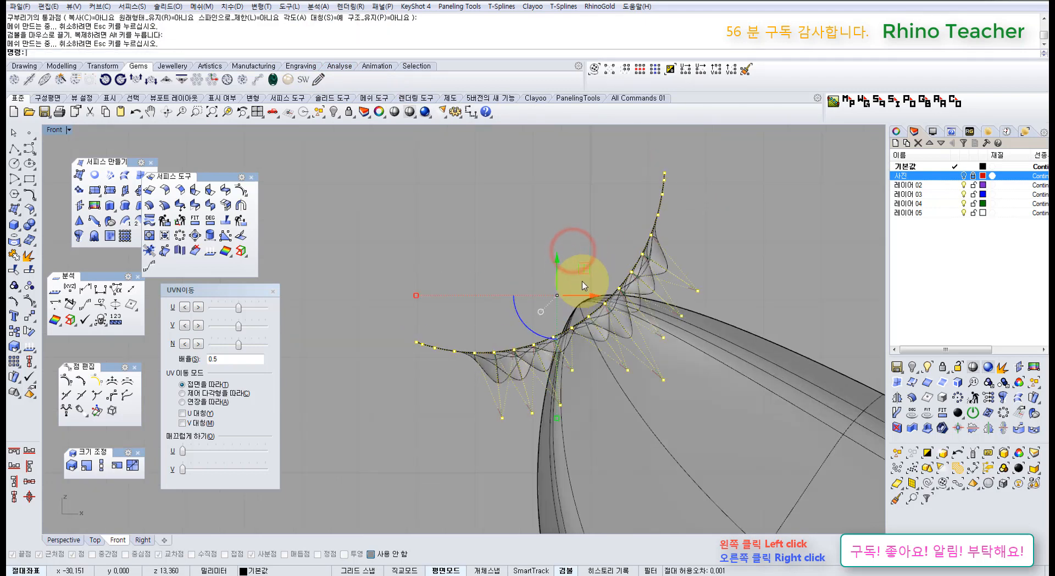
{"action": "key", "text": "ctrl+F4"}
{"action": "mouse_move", "coordinate": [558, 275]}
{"action": "right_mouse_down"}
{"action": "mouse_move", "coordinate": [513, 268]}
{"action": "mouse_move", "coordinate": [506, 330]}
{"action": "mouse_move", "coordinate": [513, 247]}
{"action": "mouse_move", "coordinate": [577, 275]}
{"action": "right_mouse_up"}
{"action": "key", "text": "F4"}
{"action": "scroll", "coordinate": [516, 275], "scroll_direction": "down", "scroll_amount": 3}
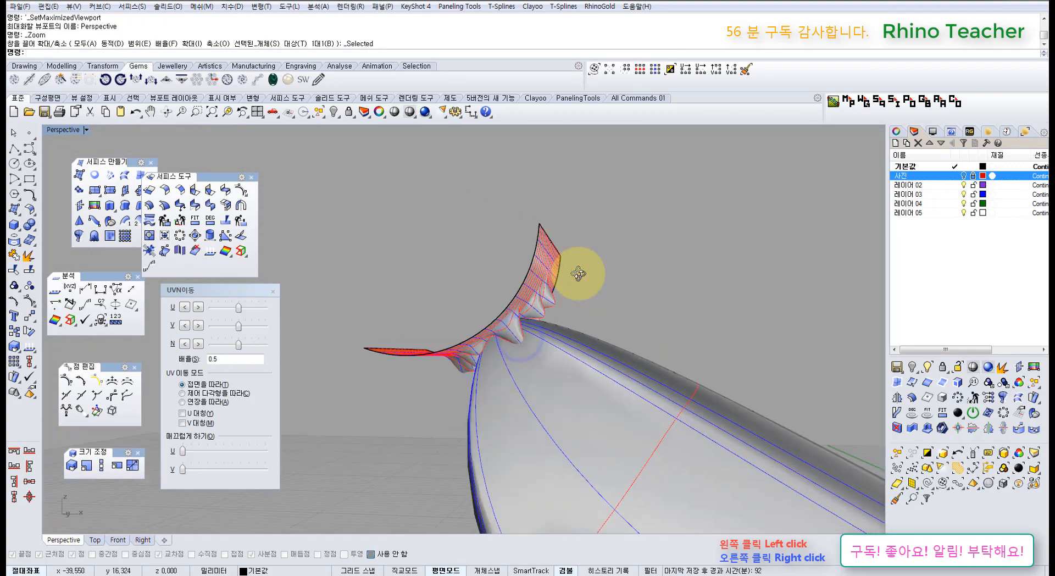
Unlock the locked half of the curved body and join both body surfaces, acknowledging the history warning
{"action": "left_click", "coordinate": [561, 359]}
{"action": "right_click_drag", "start_coordinate": [554, 308], "coordinate": [566, 360]}
{"action": "middle_click", "coordinate": [561, 311]}
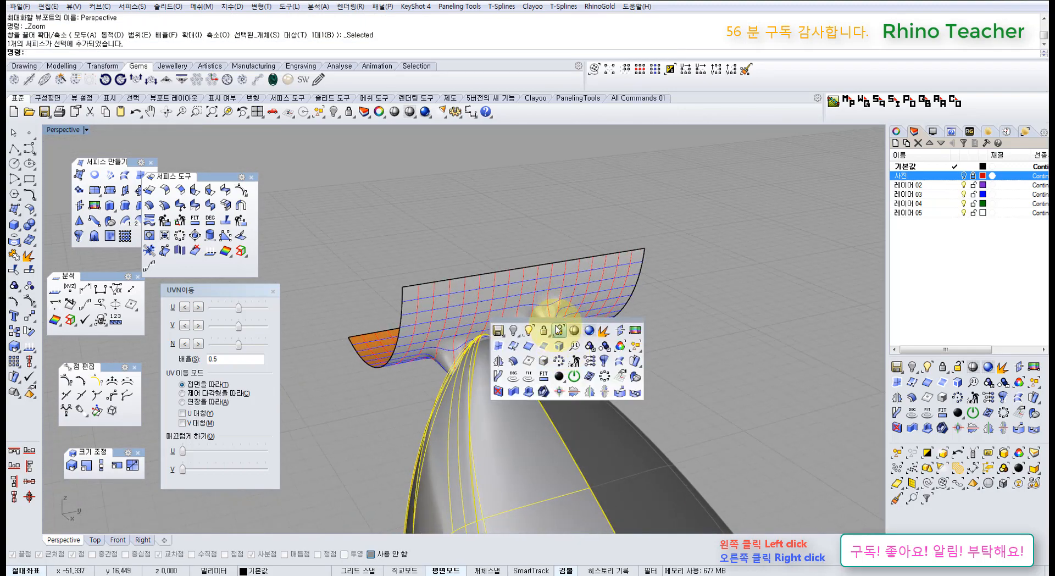
{"action": "left_click", "coordinate": [557, 323]}
{"action": "left_click", "coordinate": [558, 378]}
{"action": "key", "text": "Return"}
{"action": "left_click", "coordinate": [499, 391]}
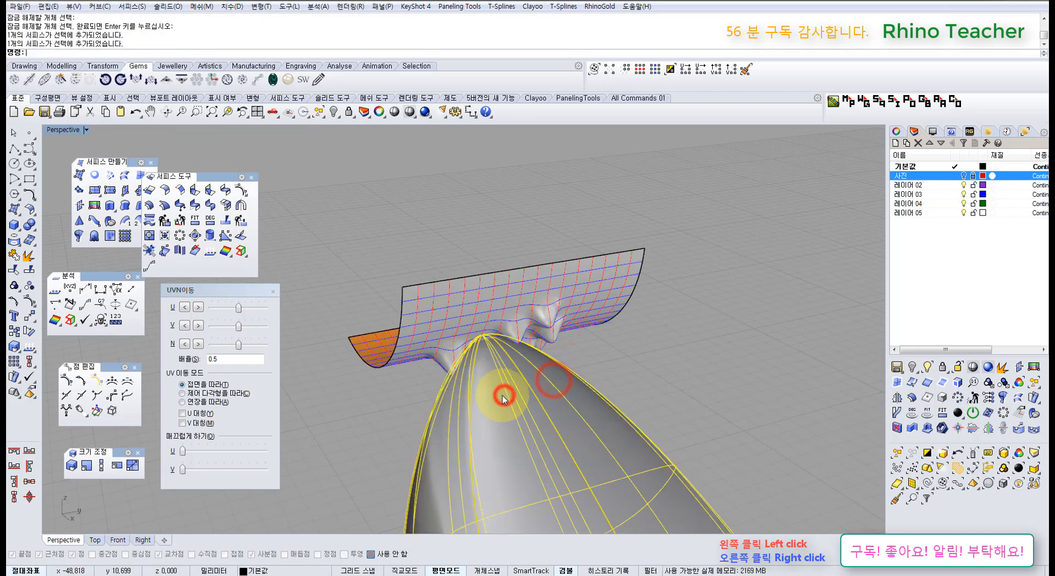
{"action": "key", "text": "ctrl+j"}
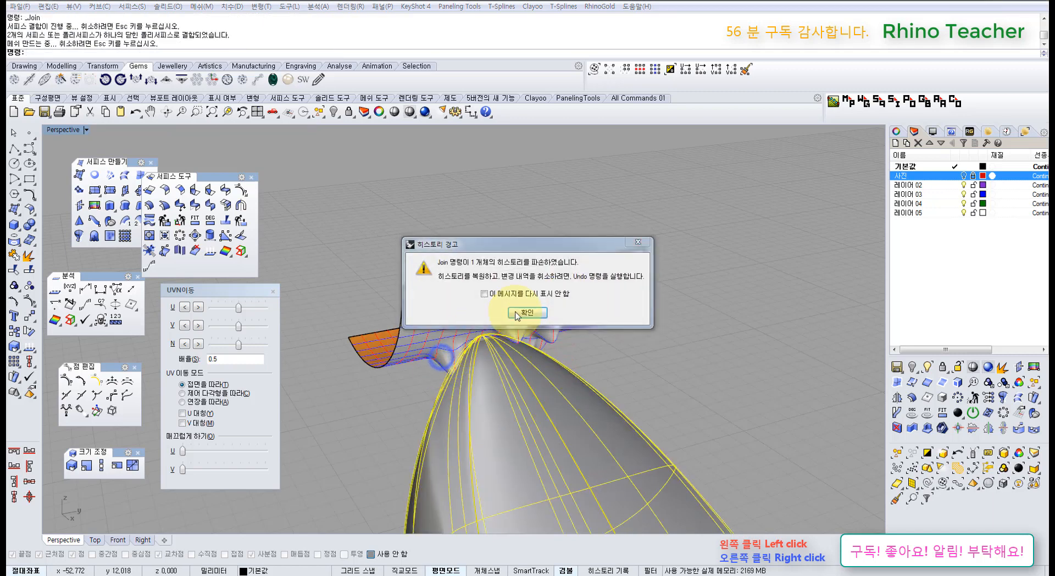
{"action": "left_click", "coordinate": [515, 312]}
{"action": "left_click", "coordinate": [642, 348]}
Scale the bumpy surface with the gumball and reposition it so that it cuts across the body's tip
{"action": "right_click_drag", "start_coordinate": [639, 349], "coordinate": [458, 328]}
{"action": "left_click", "coordinate": [526, 304]}
{"action": "scroll", "coordinate": [502, 334], "scroll_direction": "up", "scroll_amount": 4}
{"action": "scroll", "coordinate": [501, 334], "scroll_direction": "down", "scroll_amount": 6}
{"action": "left_click_drag", "start_coordinate": [359, 362], "coordinate": [387, 355], "text": "shift"}
{"action": "scroll", "coordinate": [484, 333], "scroll_direction": "up", "scroll_amount": 4}
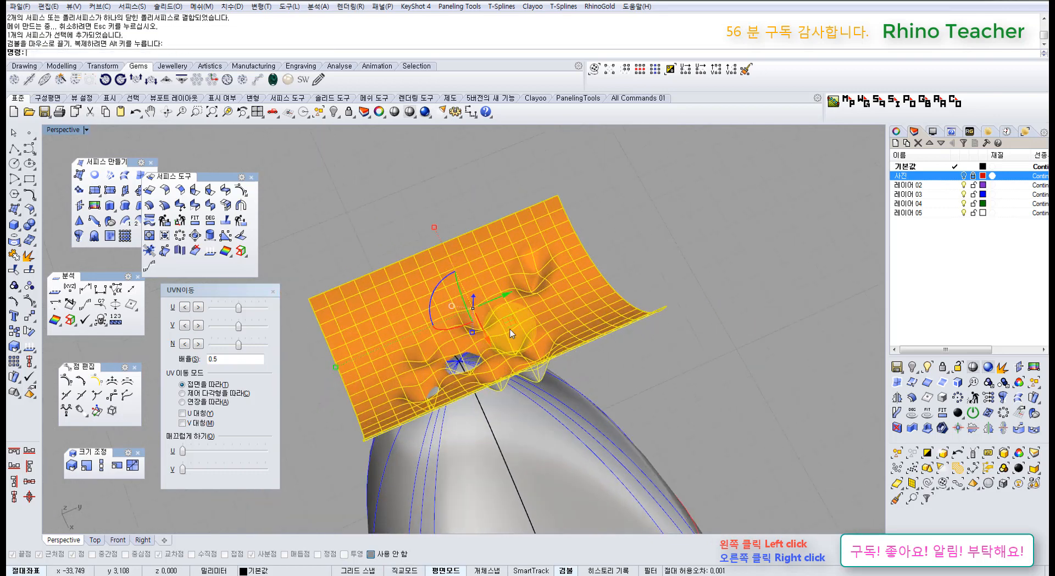
{"action": "left_click_drag", "start_coordinate": [509, 325], "coordinate": [487, 358]}
{"action": "left_click", "coordinate": [699, 405]}
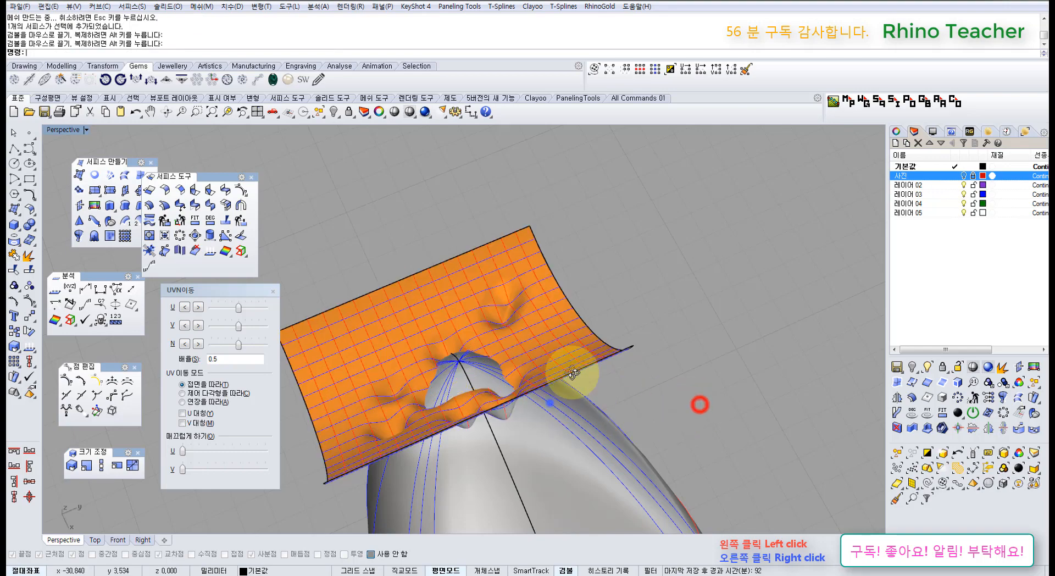
{"action": "right_click_drag", "start_coordinate": [550, 402], "coordinate": [460, 312]}
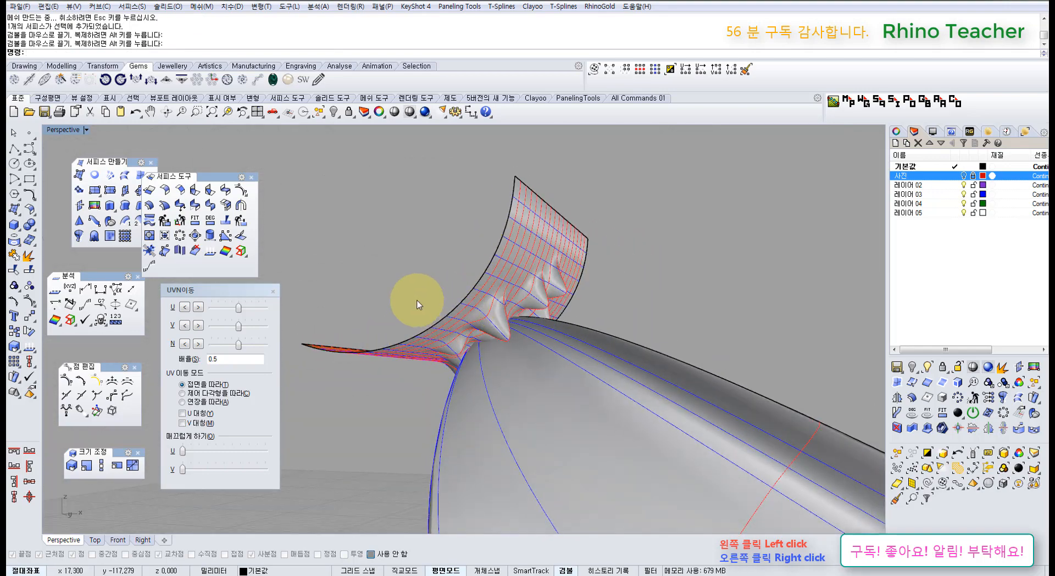
{"action": "left_click", "coordinate": [30, 223]}
{"action": "left_click", "coordinate": [61, 226]}
{"action": "left_click", "coordinate": [479, 368]}
{"action": "left_click", "coordinate": [475, 312]}
{"action": "right_click", "coordinate": [475, 312]}
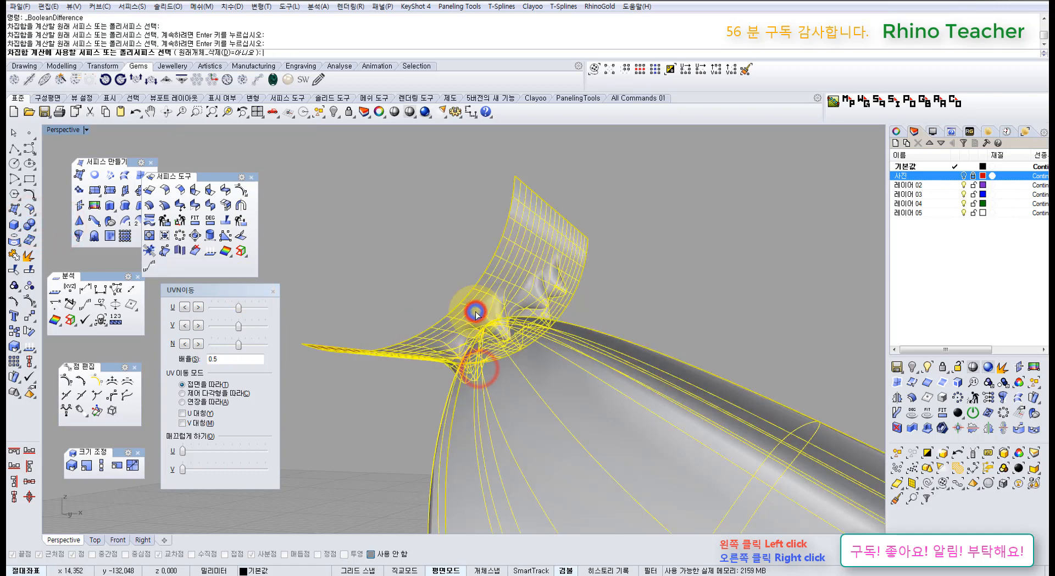
{"action": "right_click", "coordinate": [477, 312]}
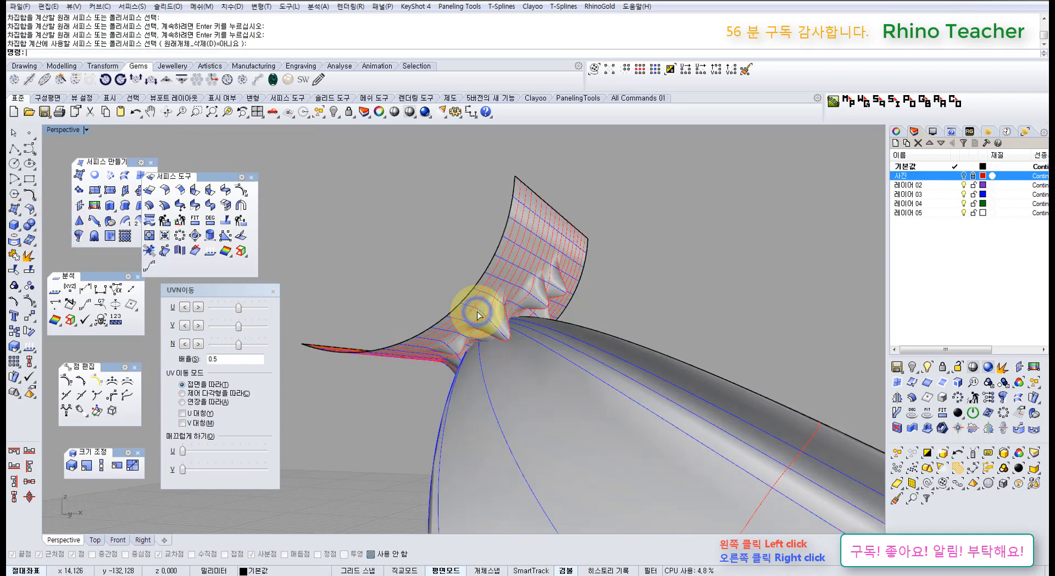
Subtract the bumpy surface from the joined body with Boolean Difference
{"action": "left_click", "coordinate": [545, 363]}
{"action": "right_click_drag", "start_coordinate": [555, 343], "coordinate": [516, 386]}
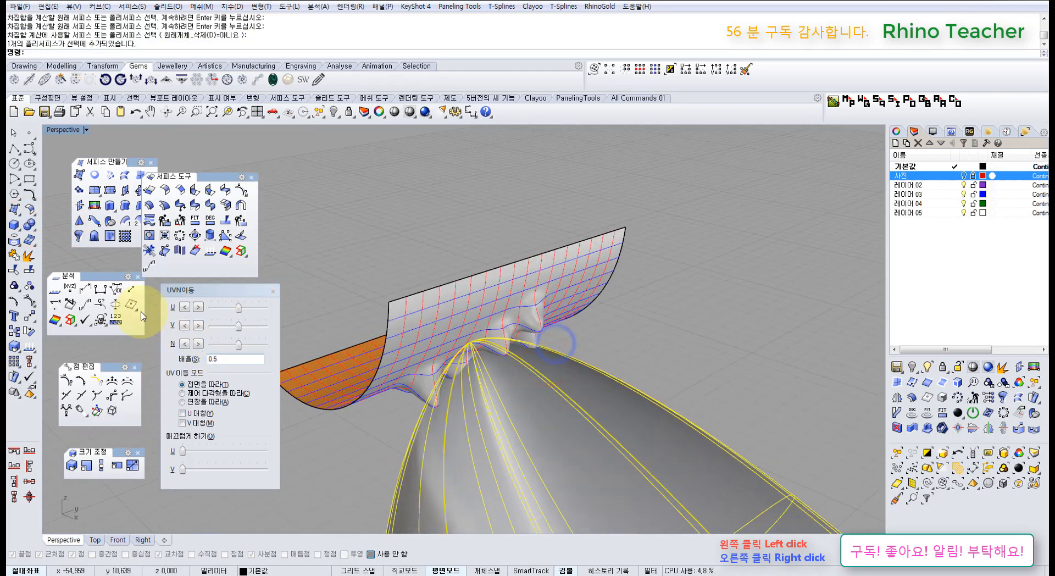
{"action": "left_click", "coordinate": [28, 224]}
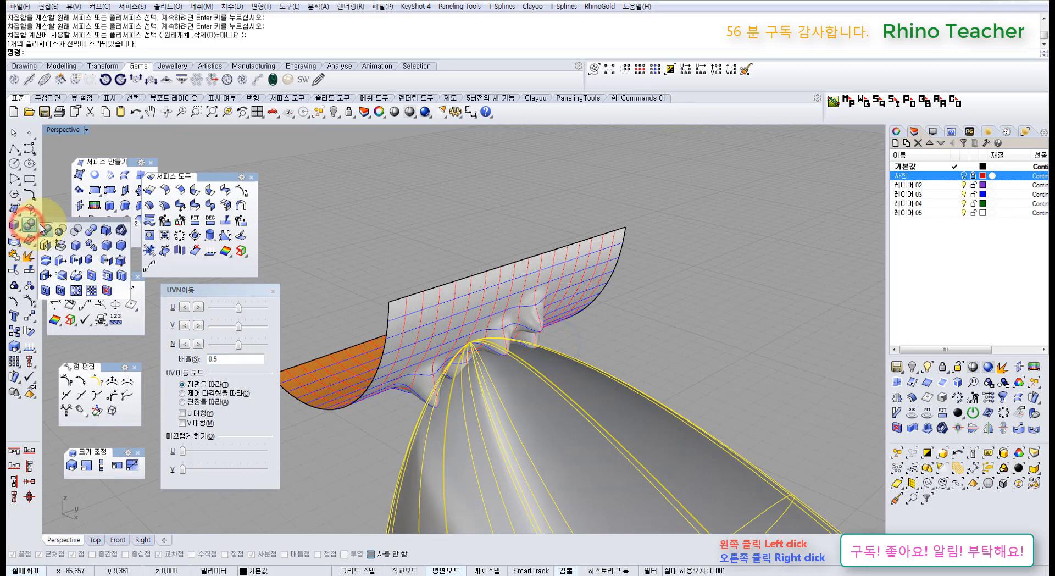
{"action": "left_click", "coordinate": [61, 225]}
{"action": "left_click", "coordinate": [449, 323]}
{"action": "right_click", "coordinate": [450, 322]}
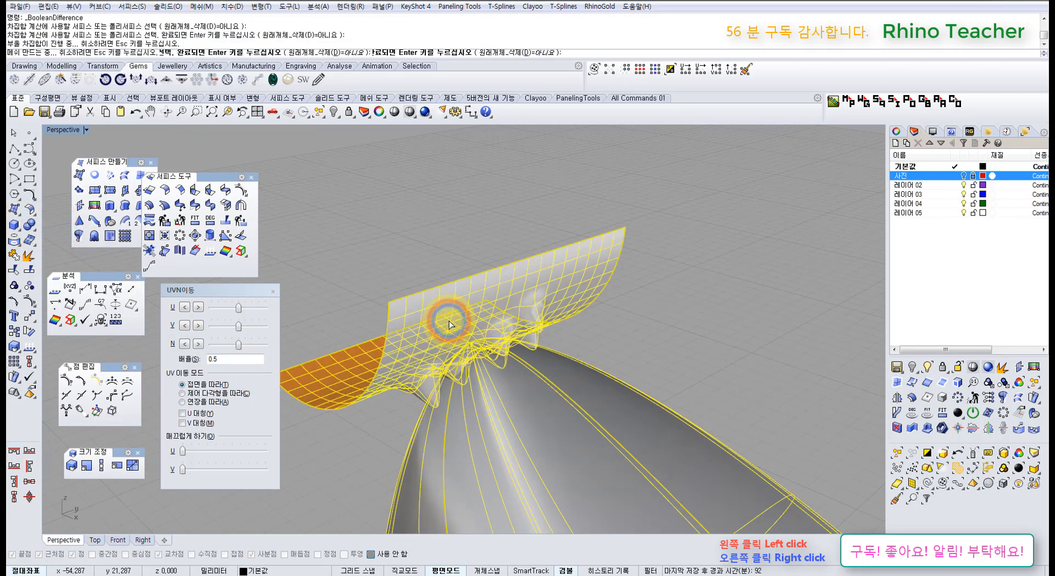
Hide the bumpy surface to inspect the cut tip, and undo both the hiding and the Boolean Difference
{"action": "left_click", "coordinate": [447, 322]}
{"action": "key", "text": "ctrl+h"}
{"action": "mouse_move", "coordinate": [440, 323]}
{"action": "right_mouse_down"}
{"action": "mouse_move", "coordinate": [489, 401]}
{"action": "mouse_move", "coordinate": [595, 332]}
{"action": "mouse_move", "coordinate": [569, 308]}
{"action": "mouse_move", "coordinate": [530, 226]}
{"action": "mouse_move", "coordinate": [506, 242]}
{"action": "right_mouse_up"}
{"action": "key", "text": "ctrl+z"}
{"action": "key", "text": "ctrl+z"}
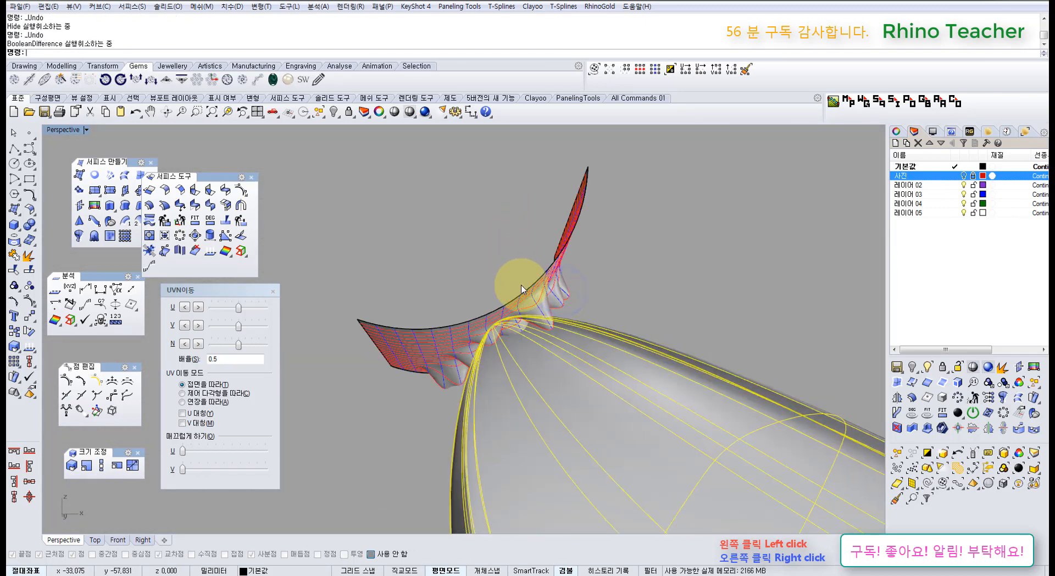
Hide the bumpy surface at the body's tip and close the UVN move dialog
{"action": "right_click_drag", "start_coordinate": [515, 308], "coordinate": [630, 310]}
{"action": "left_click", "coordinate": [650, 282]}
{"action": "left_click", "coordinate": [536, 277]}
{"action": "scroll", "coordinate": [539, 279], "scroll_direction": "down", "scroll_amount": 4}
{"action": "right_click_drag", "start_coordinate": [562, 294], "coordinate": [512, 318], "text": "shift"}
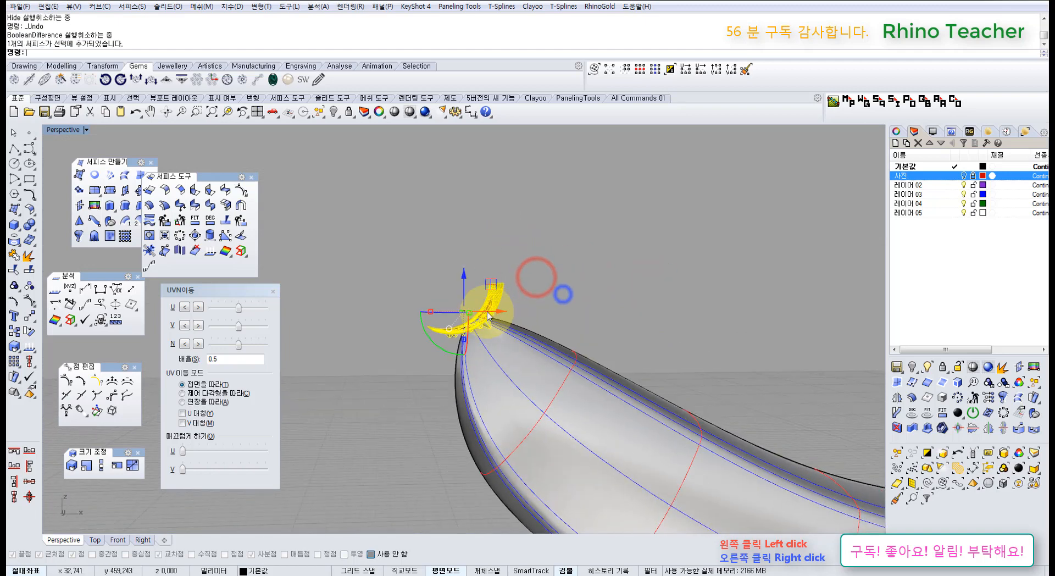
{"action": "key", "text": "F10"}
{"action": "left_click", "coordinate": [500, 307]}
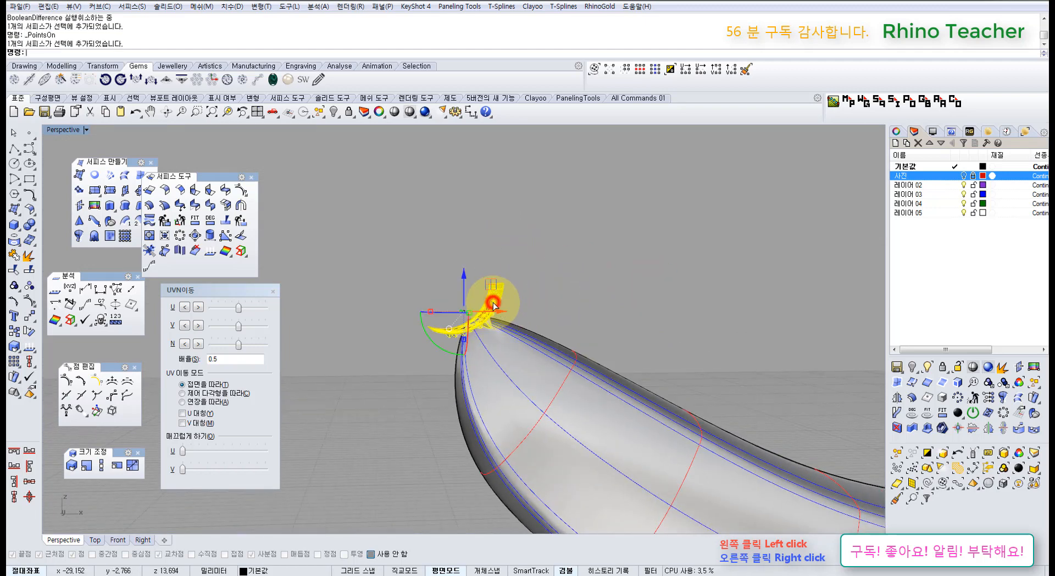
{"action": "key", "text": "ctrl+h"}
{"action": "right_click_drag", "start_coordinate": [590, 314], "coordinate": [421, 304], "text": "shift"}
{"action": "right_click_drag", "start_coordinate": [512, 304], "coordinate": [277, 295]}
{"action": "left_click", "coordinate": [273, 290]}
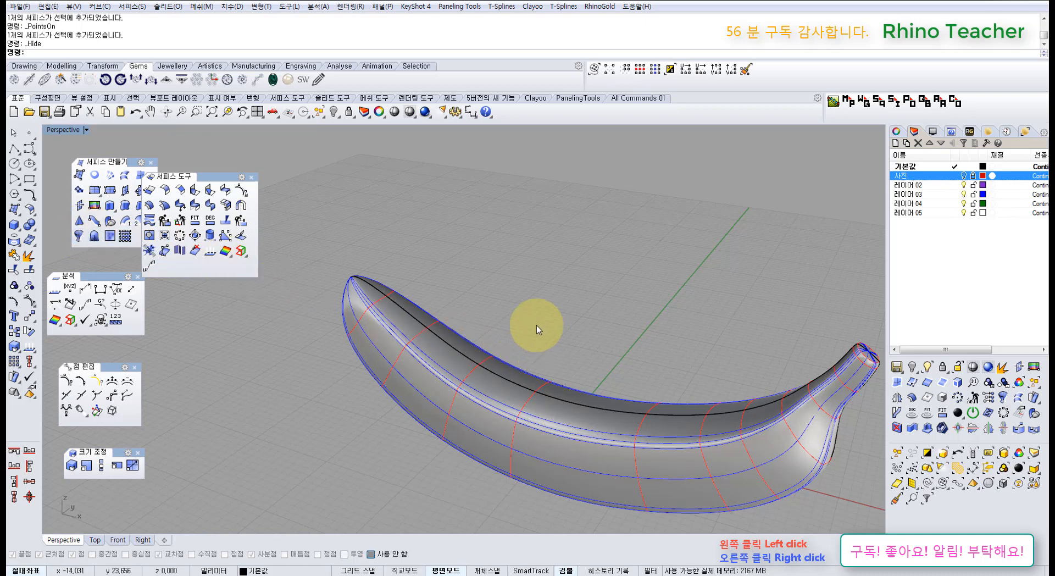
Examine the whole banana body in the Top, Front, Right and Perspective views
{"action": "right_click_drag", "start_coordinate": [436, 322], "coordinate": [492, 352]}
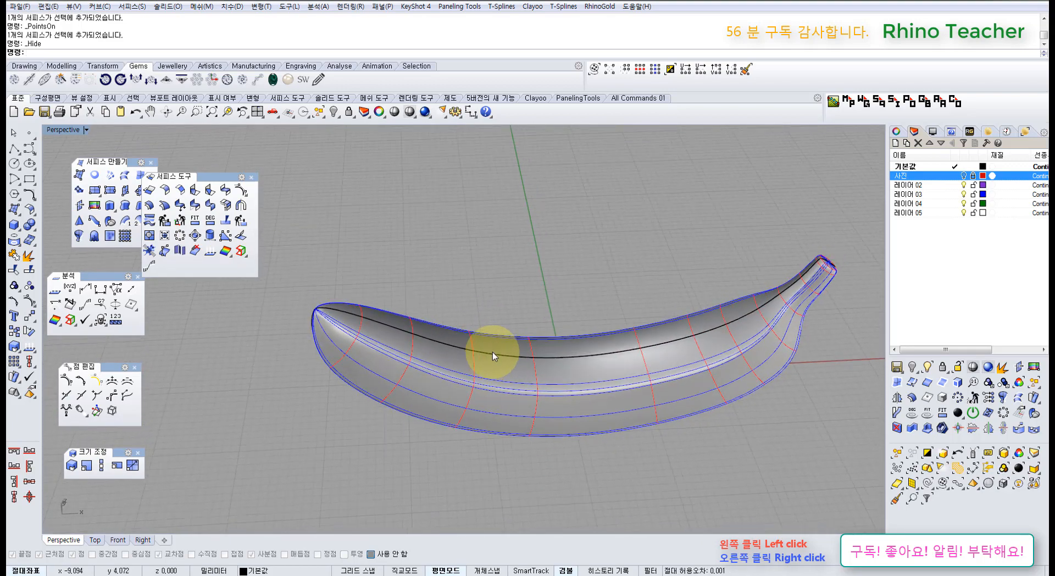
{"action": "key", "text": "ctrl+F1"}
{"action": "key", "text": "ctrl+F2"}
{"action": "key", "text": "ctrl+F3"}
{"action": "key", "text": "ctrl+F4"}
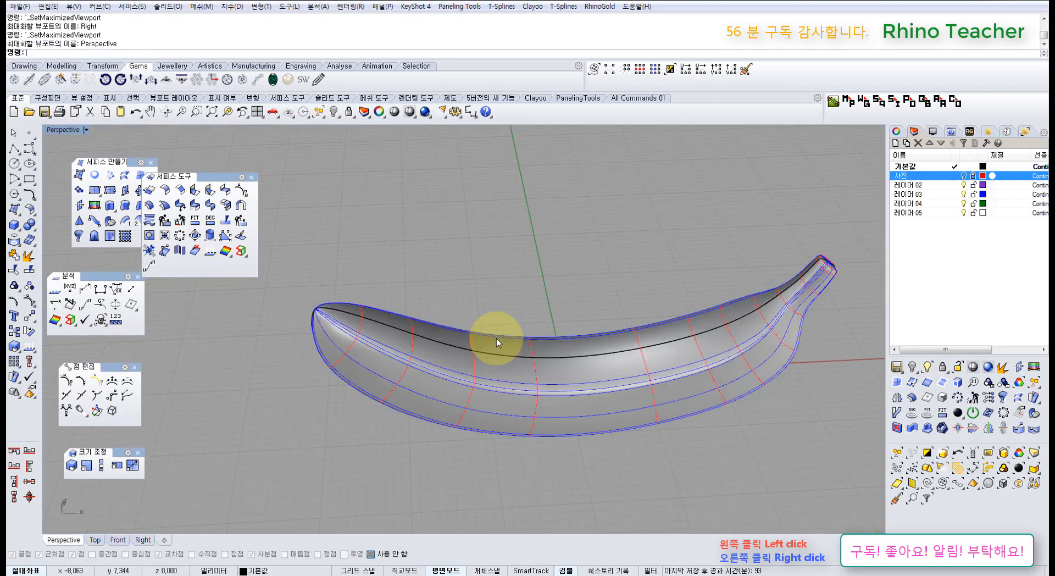
{"action": "right_click_drag", "start_coordinate": [551, 301], "coordinate": [475, 360]}
{"action": "scroll", "coordinate": [475, 362], "scroll_direction": "up", "scroll_amount": 3}
{"action": "scroll", "coordinate": [474, 365], "scroll_direction": "down", "scroll_amount": 3}
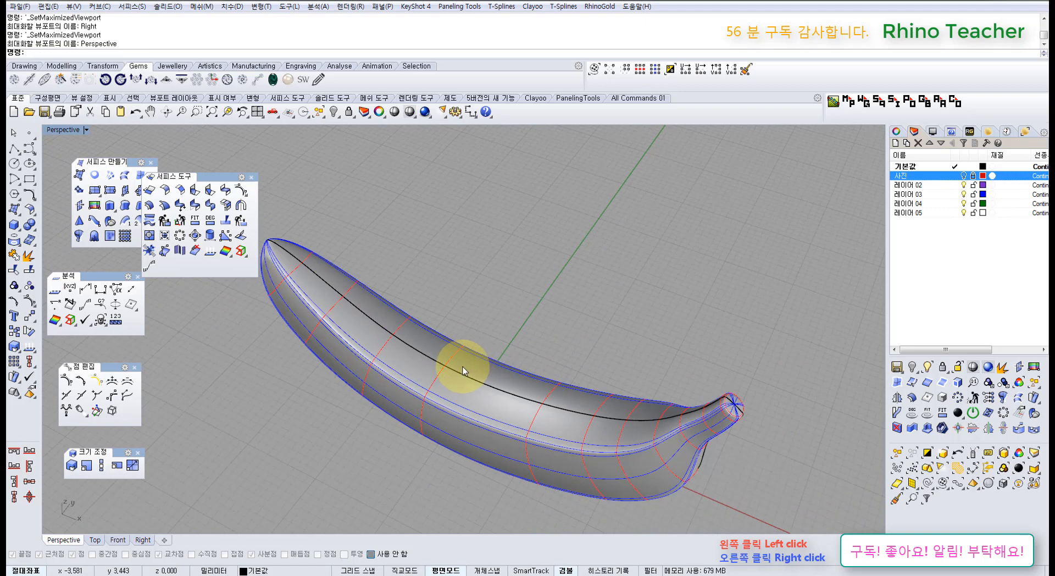
{"action": "right_click_drag", "start_coordinate": [436, 406], "coordinate": [565, 289]}
Hide the banana body and switch to the Right view
{"action": "left_click", "coordinate": [484, 414]}
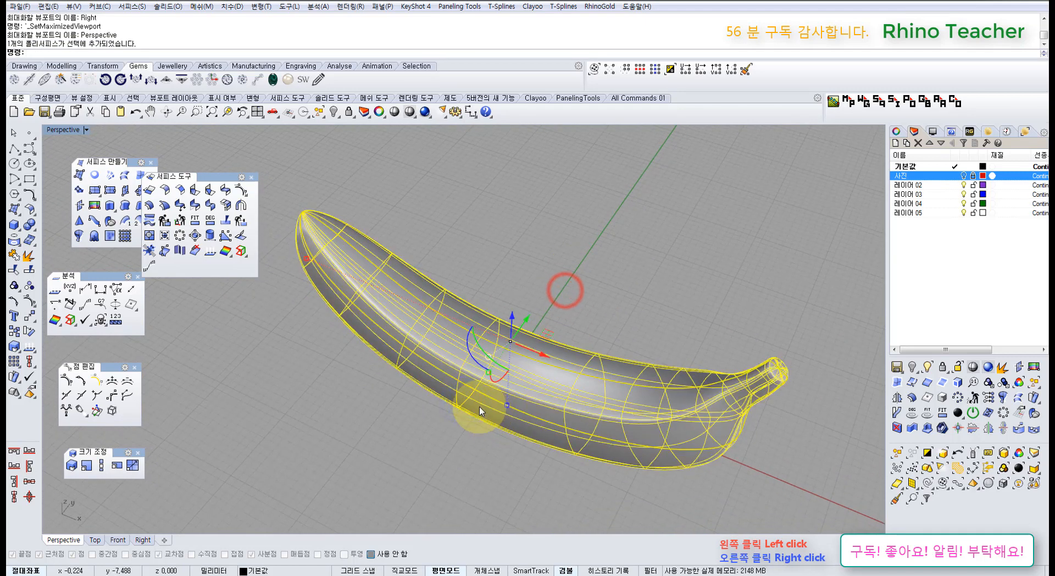
{"action": "key", "text": "ctrl+h"}
{"action": "right_click_drag", "start_coordinate": [537, 404], "coordinate": [420, 326]}
{"action": "key", "text": "ctrl+F2"}
{"action": "key", "text": "ctrl+F3"}
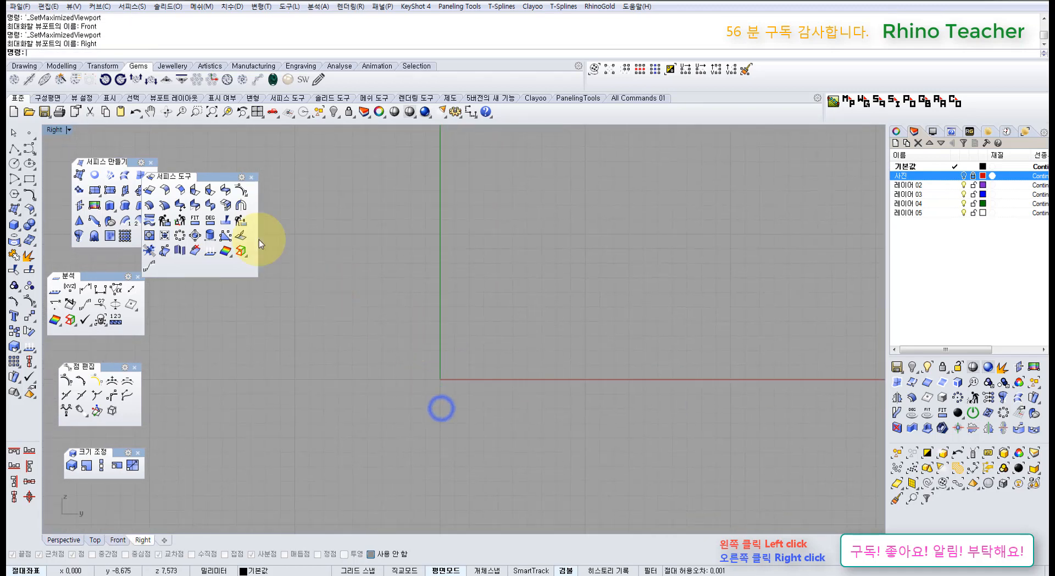
Draw a vertical line through the origin, extending to both sides of a midpoint at 0
{"action": "left_click", "coordinate": [21, 151]}
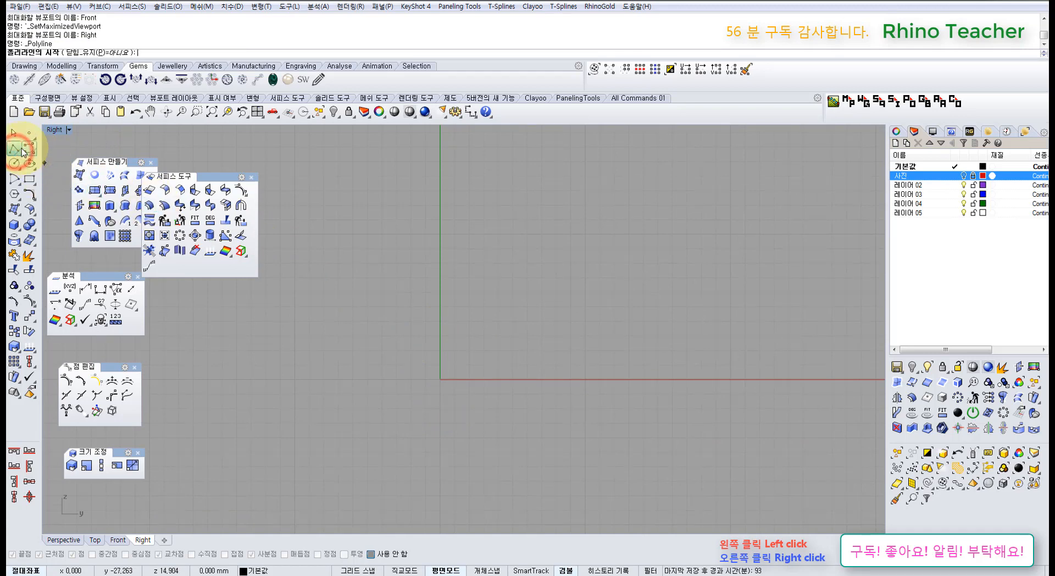
{"action": "left_click", "coordinate": [15, 149]}
{"action": "left_click", "coordinate": [55, 157]}
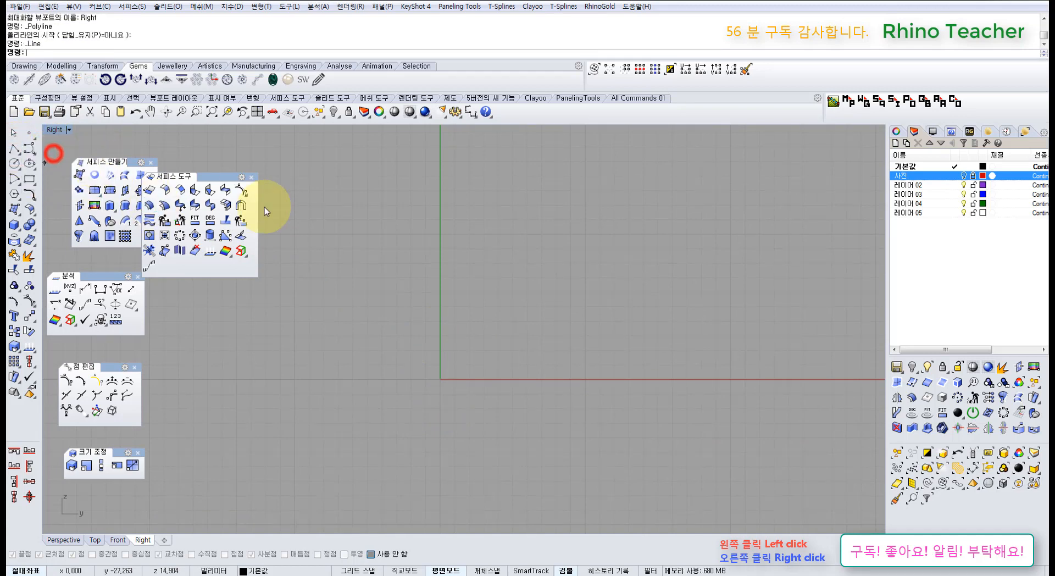
{"action": "type", "text": "0"}
{"action": "key", "text": "Return"}
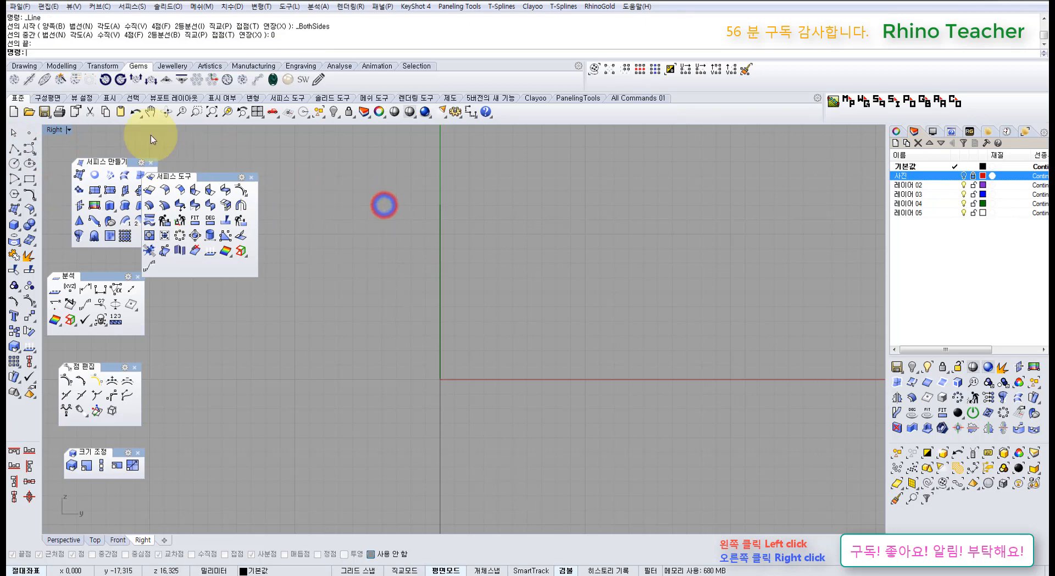
Start a degree 3 control-point curve on the vertical line and shape its top edge and upper corner
{"action": "left_click", "coordinate": [29, 147]}
{"action": "scroll", "coordinate": [351, 281], "scroll_direction": "up", "scroll_amount": 4}
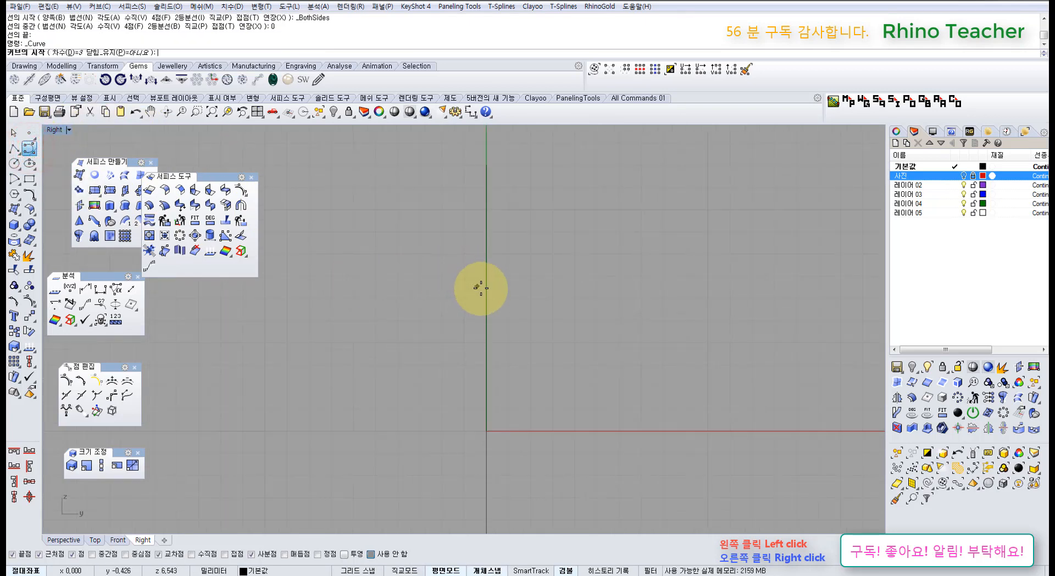
{"action": "left_click", "coordinate": [486, 288]}
{"action": "right_click_drag", "start_coordinate": [422, 289], "coordinate": [495, 246]}
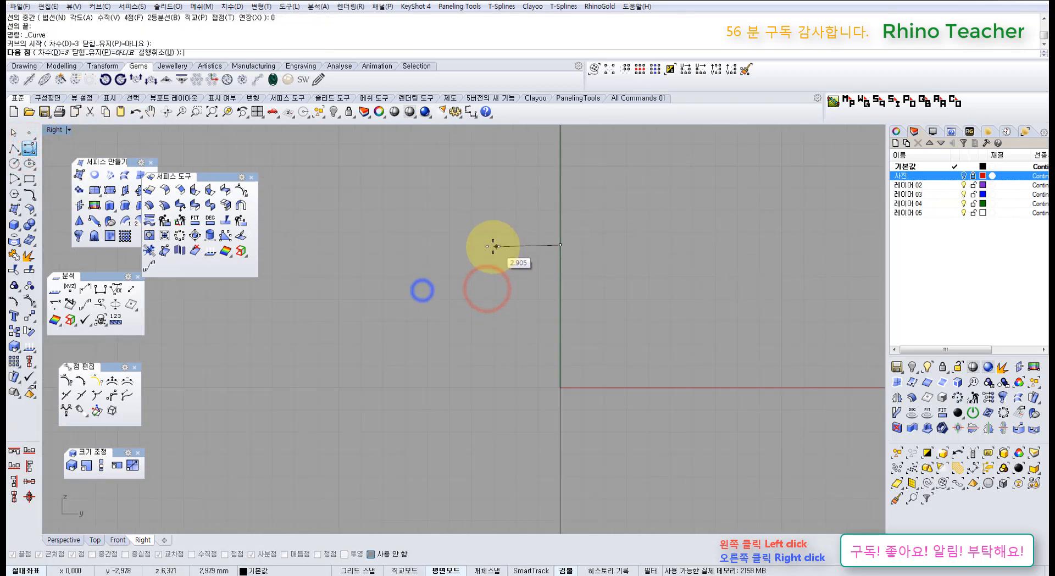
{"action": "left_click", "coordinate": [523, 244]}
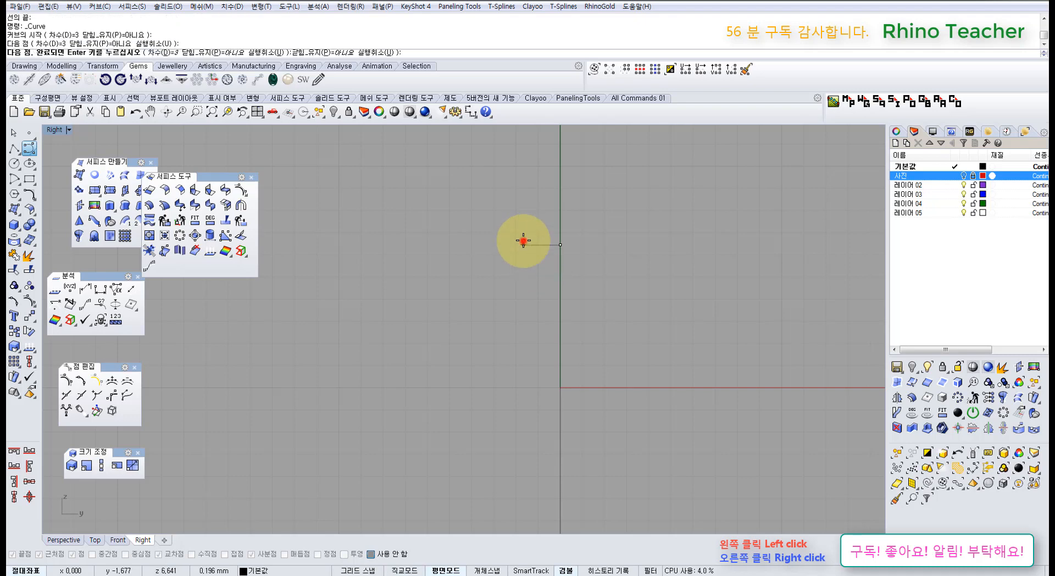
{"action": "scroll", "coordinate": [495, 279], "scroll_direction": "down", "scroll_amount": 6}
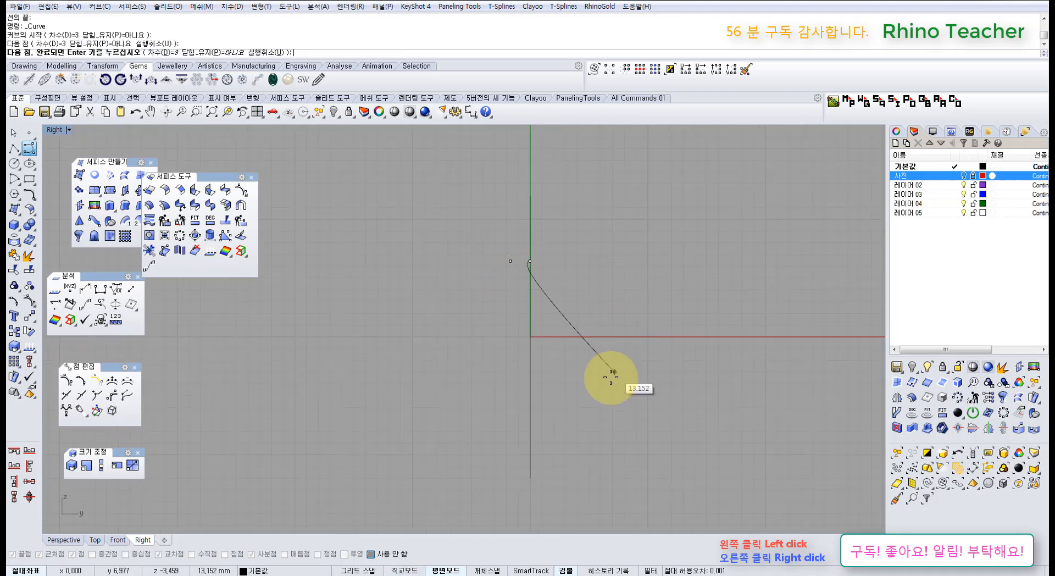
{"action": "scroll", "coordinate": [478, 283], "scroll_direction": "up", "scroll_amount": 4}
{"action": "scroll", "coordinate": [480, 254], "scroll_direction": "up", "scroll_amount": 3}
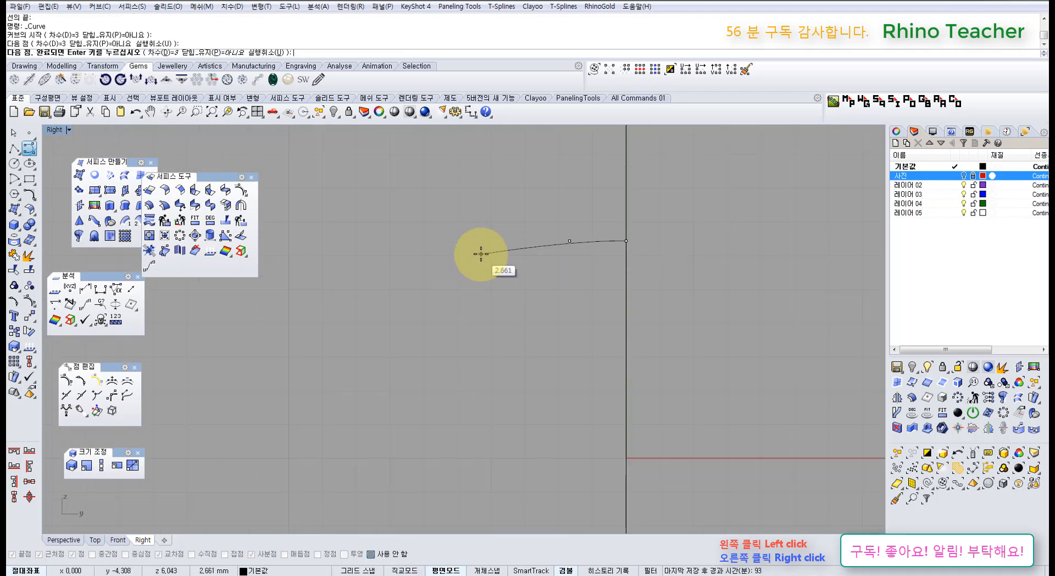
{"action": "left_click", "coordinate": [470, 254]}
{"action": "left_click", "coordinate": [439, 257]}
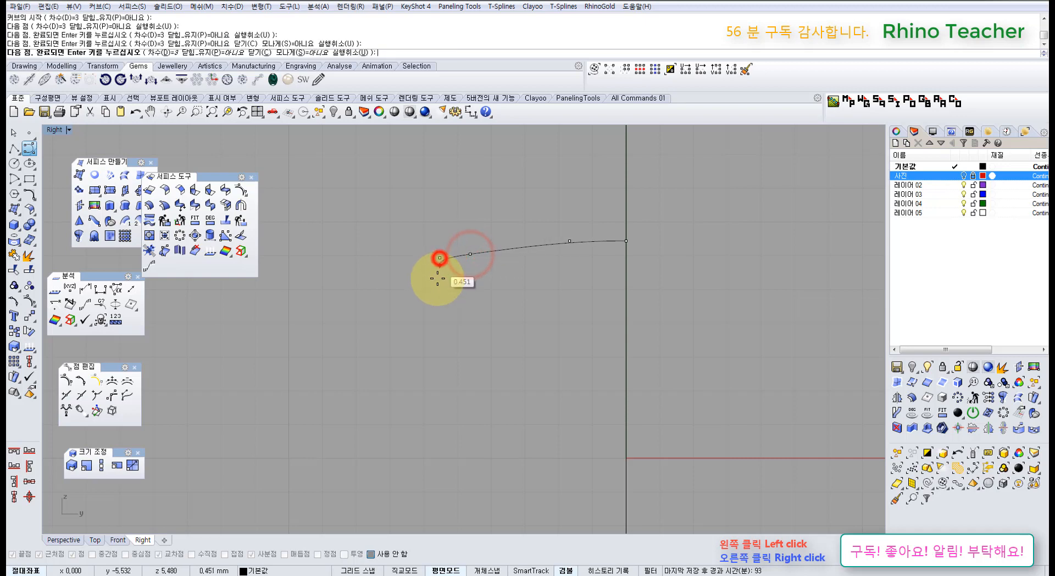
{"action": "left_click", "coordinate": [433, 279]}
Continue the curve down the bulging side and around the lower corner, ending it on the vertical line
{"action": "scroll", "coordinate": [410, 323], "scroll_direction": "down", "scroll_amount": 6}
{"action": "right_click_drag", "start_coordinate": [410, 323], "coordinate": [429, 272]}
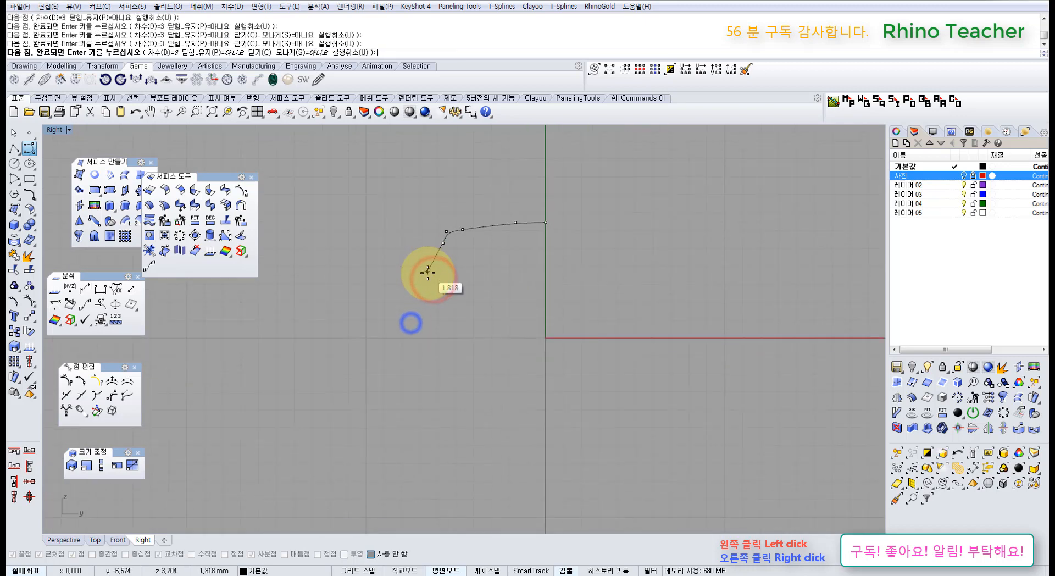
{"action": "left_click", "coordinate": [429, 297]}
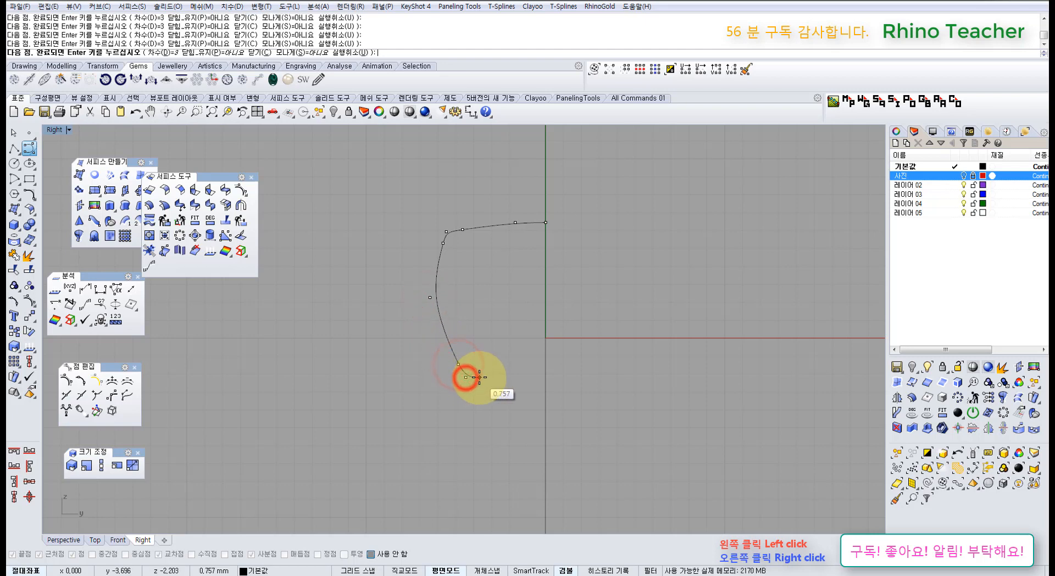
{"action": "left_click", "coordinate": [480, 377]}
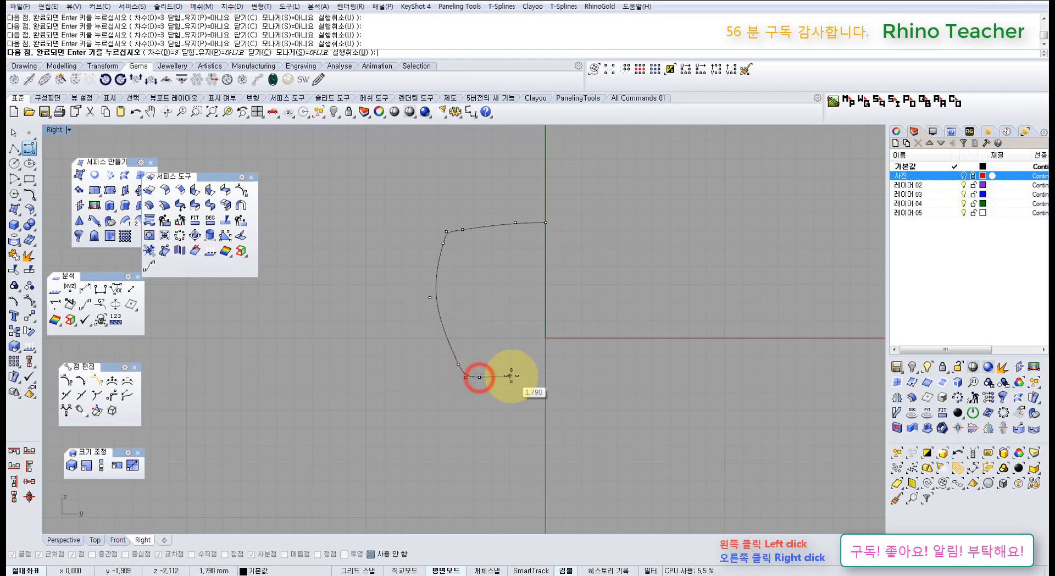
{"action": "left_click", "coordinate": [479, 378]}
{"action": "scroll", "coordinate": [513, 381], "scroll_direction": "up", "scroll_amount": 3}
{"action": "left_click", "coordinate": [528, 383]}
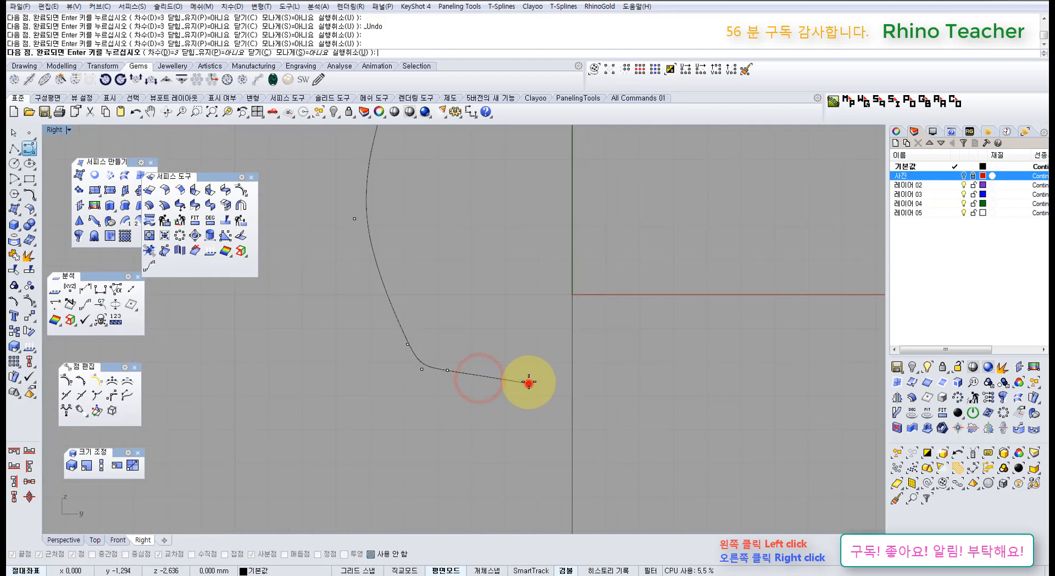
{"action": "left_click", "coordinate": [570, 380], "text": "shift"}
{"action": "right_click", "coordinate": [570, 379]}
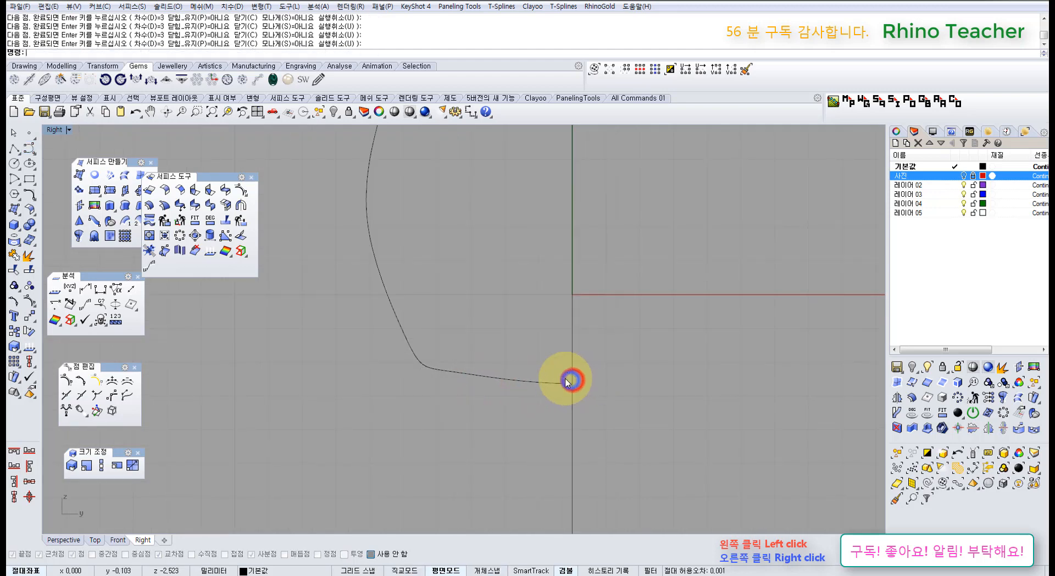
Show the curve's control points and move the outermost side point slightly inward and down
{"action": "left_click_drag", "start_coordinate": [532, 361], "coordinate": [480, 413]}
{"action": "scroll", "coordinate": [479, 409], "scroll_direction": "down", "scroll_amount": 5}
{"action": "right_click_drag", "start_coordinate": [479, 409], "coordinate": [467, 425]}
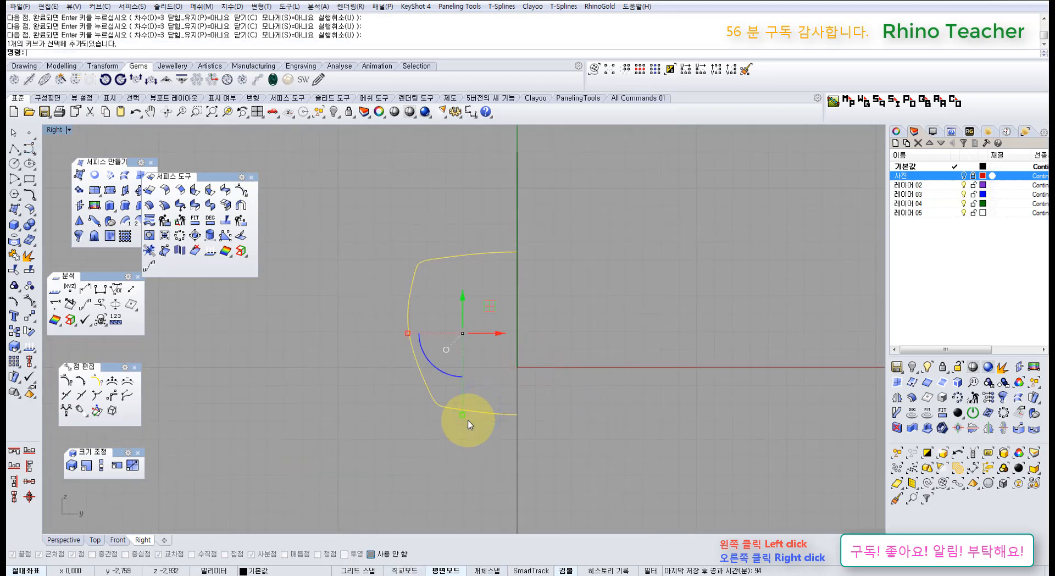
{"action": "key", "text": "F10"}
{"action": "right_click_drag", "start_coordinate": [423, 392], "coordinate": [431, 389]}
{"action": "scroll", "coordinate": [417, 334], "scroll_direction": "up", "scroll_amount": 6}
{"action": "left_click_drag", "start_coordinate": [399, 290], "coordinate": [424, 333]}
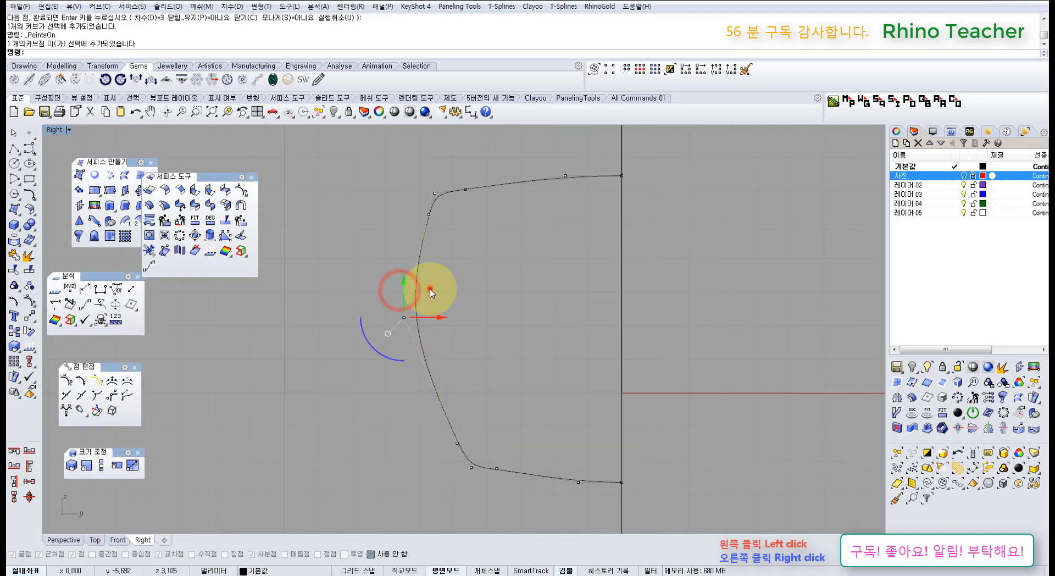
{"action": "left_click_drag", "start_coordinate": [430, 289], "coordinate": [439, 301]}
Adjust the control point on the top edge next to the curve's upper corner
{"action": "right_click_drag", "start_coordinate": [507, 241], "coordinate": [489, 331]}
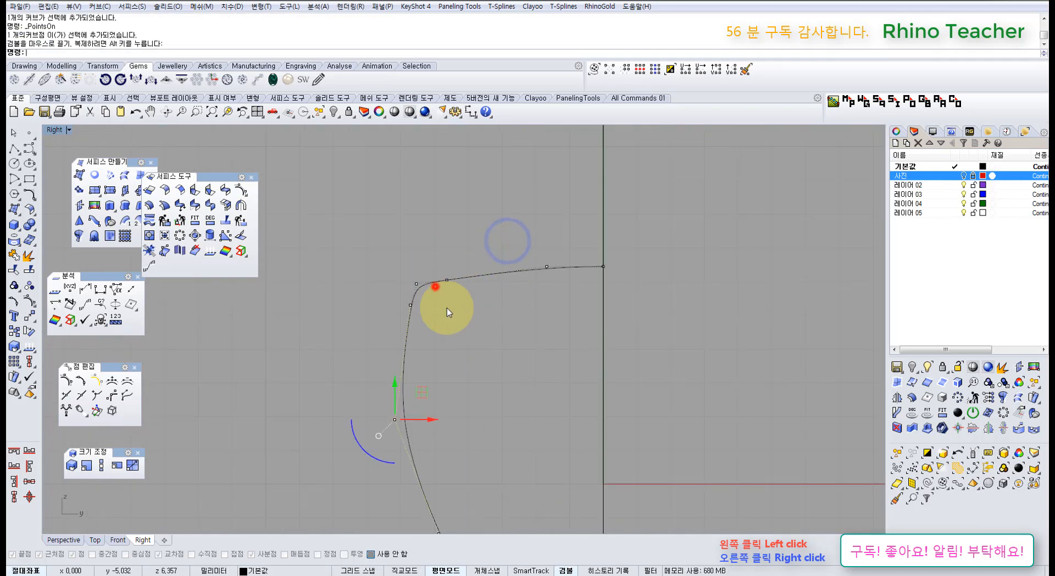
{"action": "scroll", "coordinate": [454, 296], "scroll_direction": "up", "scroll_amount": 6}
{"action": "left_click_drag", "start_coordinate": [435, 287], "coordinate": [456, 231]}
{"action": "left_click", "coordinate": [555, 317]}
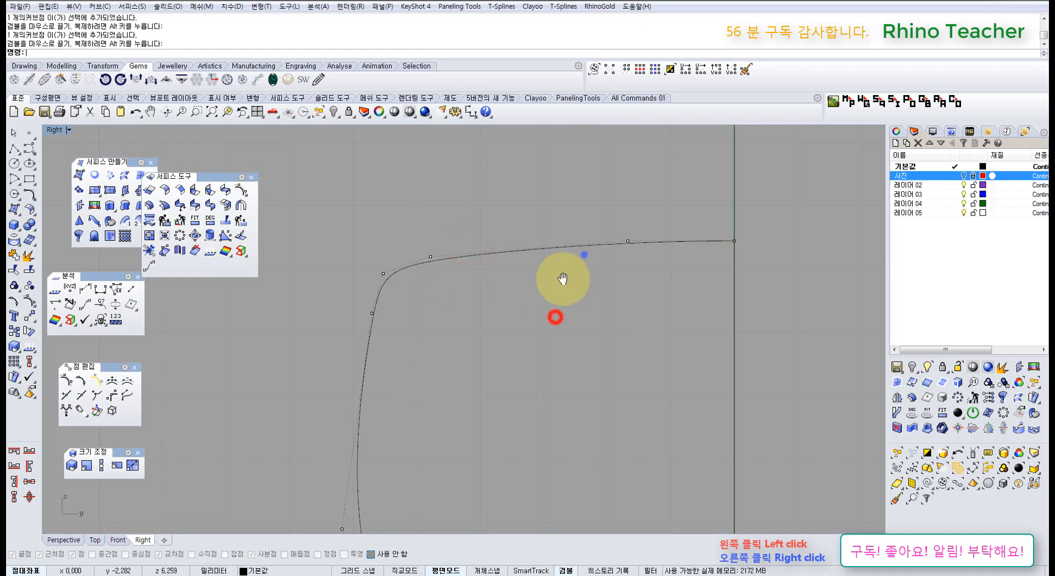
Try to shift the top edge's control points near the upper corner, and undo the move
{"action": "right_click_drag", "start_coordinate": [563, 278], "coordinate": [522, 320]}
{"action": "left_click_drag", "start_coordinate": [526, 236], "coordinate": [624, 324]}
{"action": "left_click_drag", "start_coordinate": [561, 221], "coordinate": [697, 301]}
{"action": "left_click_drag", "start_coordinate": [673, 256], "coordinate": [641, 243]}
{"action": "key", "text": "ctrl+z"}
Fine-tune a single control point on the curve's top edge
{"action": "left_click", "coordinate": [552, 203]}
{"action": "left_click_drag", "start_coordinate": [563, 243], "coordinate": [584, 283]}
{"action": "left_click", "coordinate": [583, 331]}
Adjust a control point around the curve's lower corner
{"action": "scroll", "coordinate": [571, 362], "scroll_direction": "down", "scroll_amount": 10}
{"action": "right_click_drag", "start_coordinate": [562, 405], "coordinate": [516, 329]}
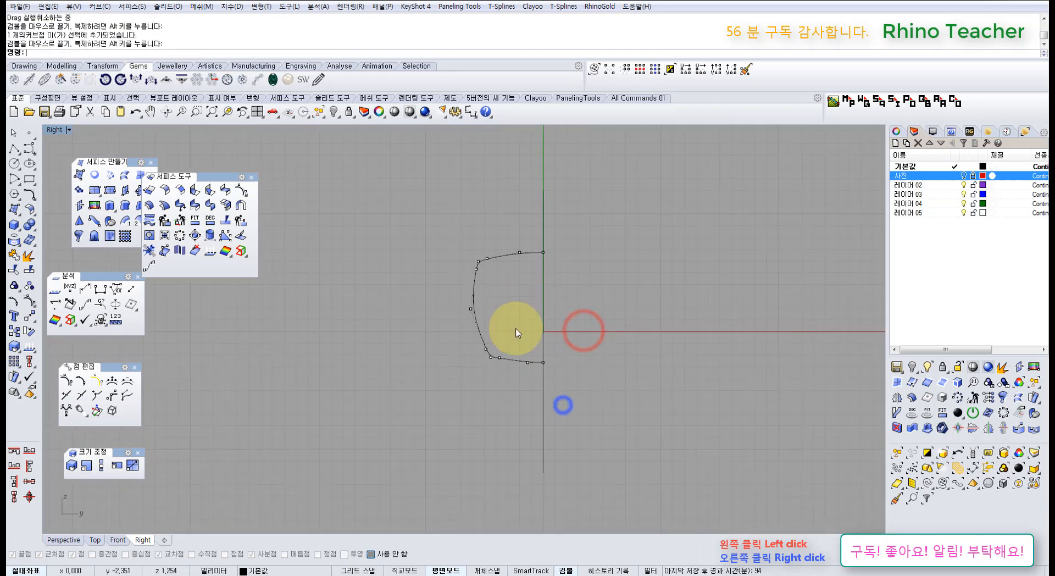
{"action": "scroll", "coordinate": [515, 342], "scroll_direction": "up", "scroll_amount": 8}
{"action": "mouse_move", "coordinate": [464, 347]}
{"action": "left_mouse_down"}
{"action": "mouse_move", "coordinate": [479, 379]}
{"action": "mouse_move", "coordinate": [469, 354]}
{"action": "left_mouse_up"}
{"action": "scroll", "coordinate": [471, 349], "scroll_direction": "up", "scroll_amount": 6}
{"action": "left_click", "coordinate": [548, 307]}
Lower the two control points at the curve's bottom end slightly, adjust a neighbouring point, and hide the control points
{"action": "left_click_drag", "start_coordinate": [554, 342], "coordinate": [705, 457]}
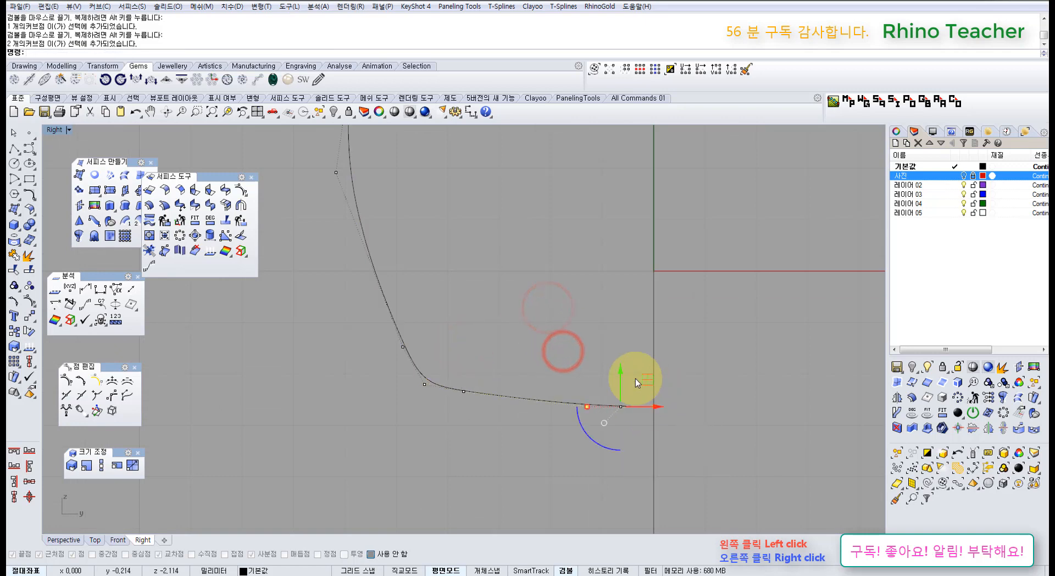
{"action": "left_click_drag", "start_coordinate": [620, 367], "coordinate": [620, 374]}
{"action": "left_click", "coordinate": [557, 322]}
{"action": "left_click_drag", "start_coordinate": [548, 363], "coordinate": [604, 414]}
{"action": "scroll", "coordinate": [566, 344], "scroll_direction": "down", "scroll_amount": 4}
{"action": "key", "text": "Escape"}
{"action": "key", "text": "Escape"}
Mirror the half profile about the vertical axis through 0 with history recording on
{"action": "left_click_drag", "start_coordinate": [516, 262], "coordinate": [420, 360]}
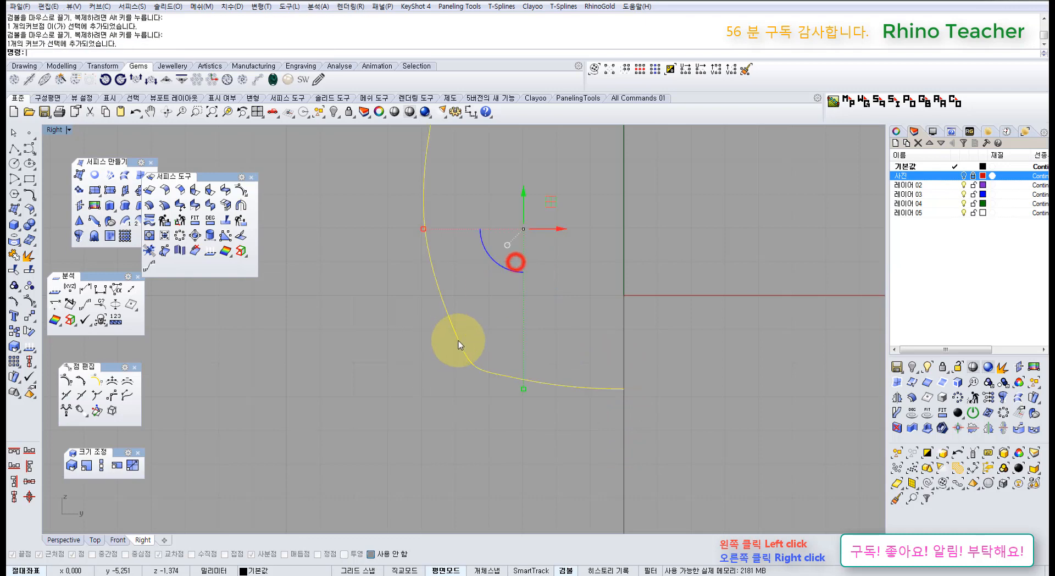
{"action": "scroll", "coordinate": [458, 341], "scroll_direction": "down", "scroll_amount": 6}
{"action": "right_click_drag", "start_coordinate": [460, 341], "coordinate": [383, 377]}
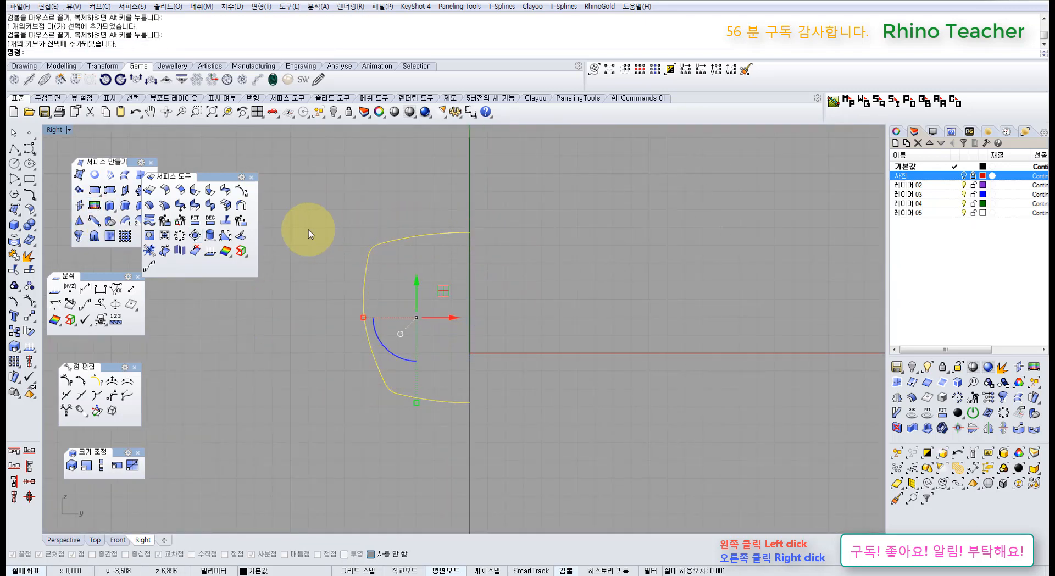
{"action": "left_click", "coordinate": [29, 315]}
{"action": "left_click", "coordinate": [120, 325]}
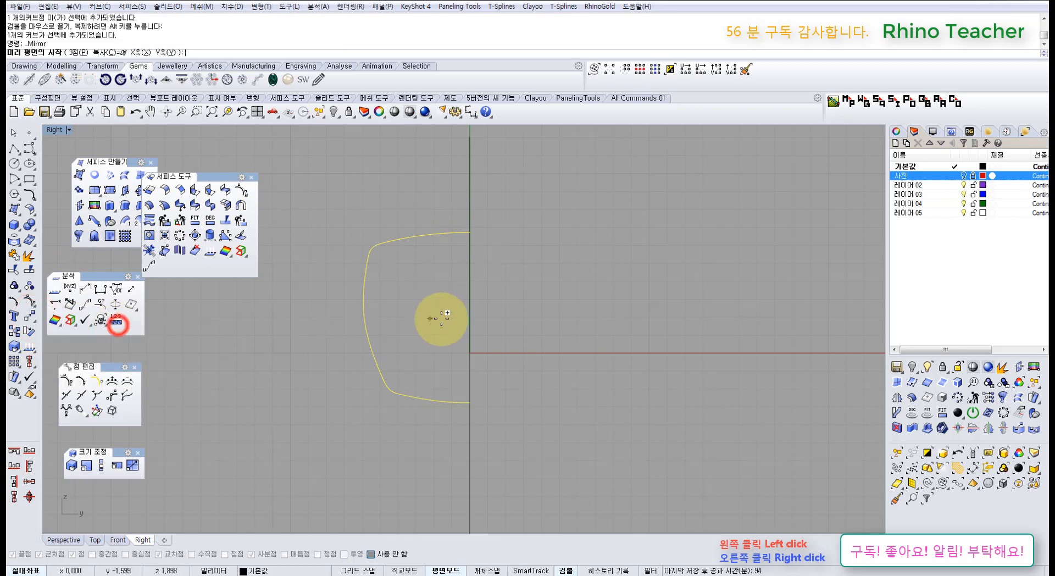
{"action": "type", "text": "0"}
{"action": "key", "text": "Return"}
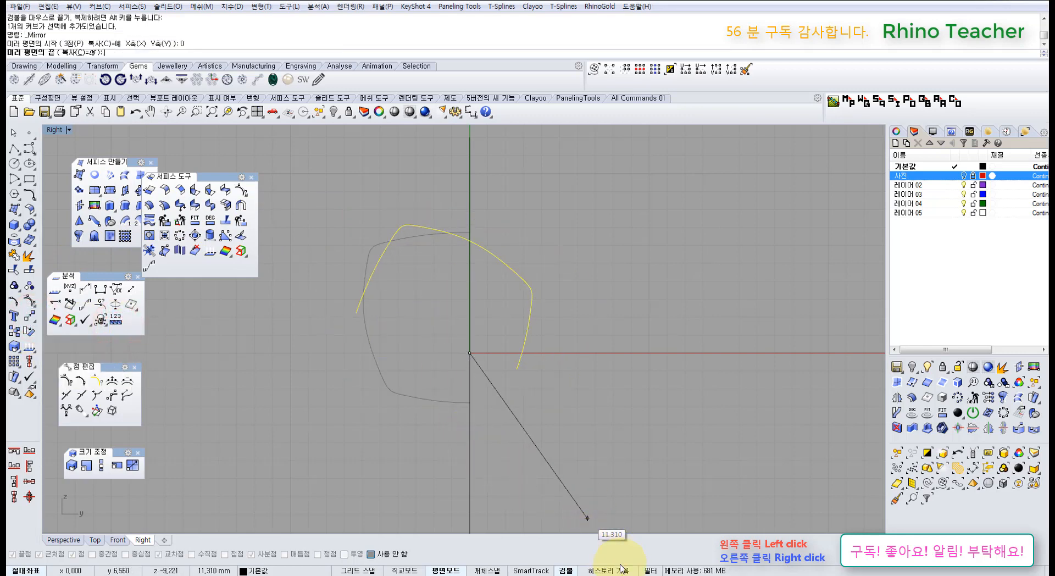
{"action": "left_click", "coordinate": [621, 569]}
{"action": "left_click", "coordinate": [513, 507]}
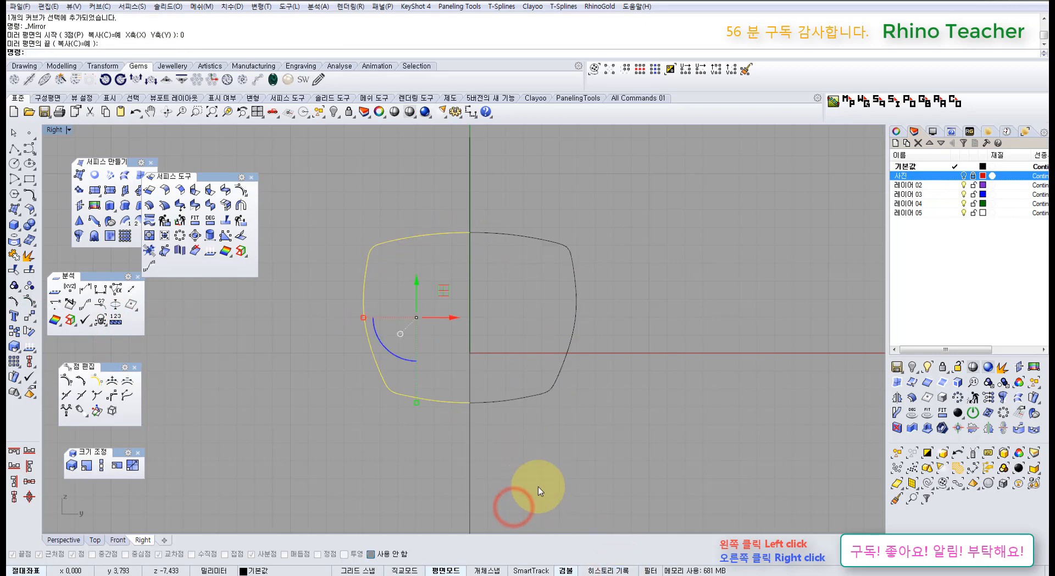
Show the original half's control points and move its seven side points inward to narrow the profile
{"action": "key", "text": "F10"}
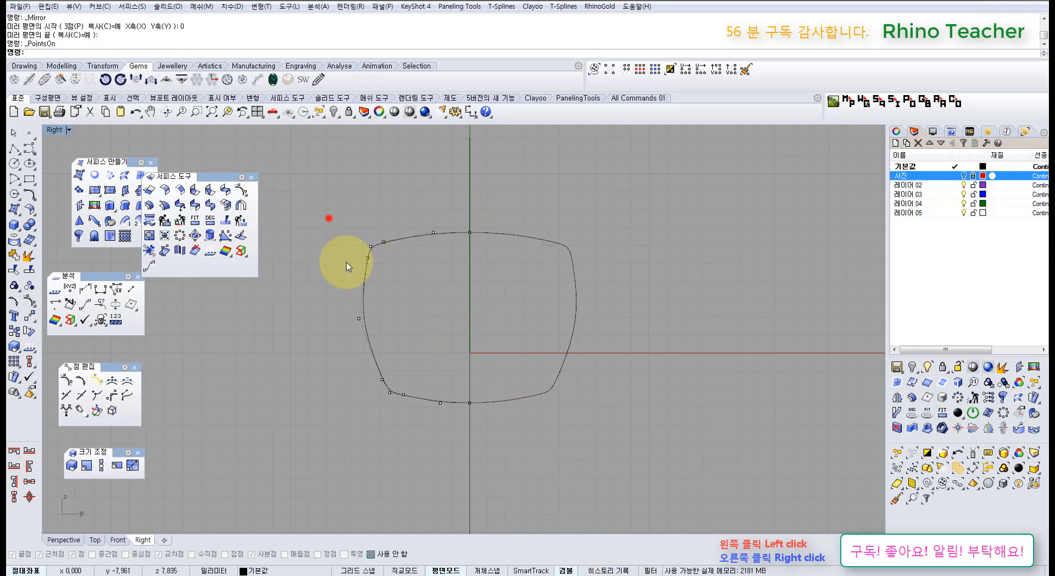
{"action": "left_click_drag", "start_coordinate": [328, 218], "coordinate": [421, 429]}
{"action": "scroll", "coordinate": [421, 318], "scroll_direction": "up", "scroll_amount": 2}
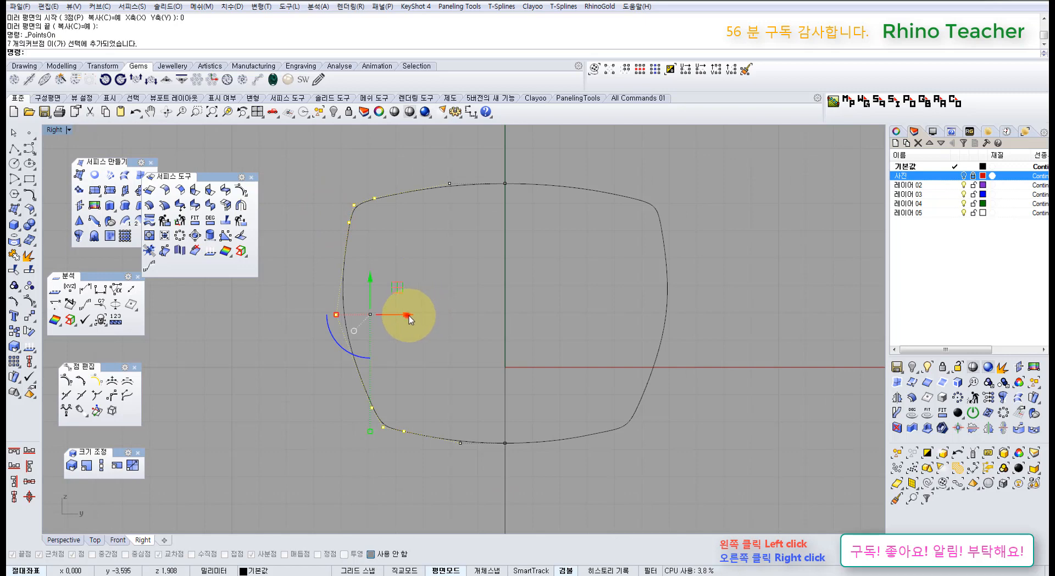
{"action": "left_click_drag", "start_coordinate": [407, 315], "coordinate": [431, 320]}
{"action": "right_click_drag", "start_coordinate": [462, 268], "coordinate": [466, 299]}
{"action": "left_click", "coordinate": [465, 300]}
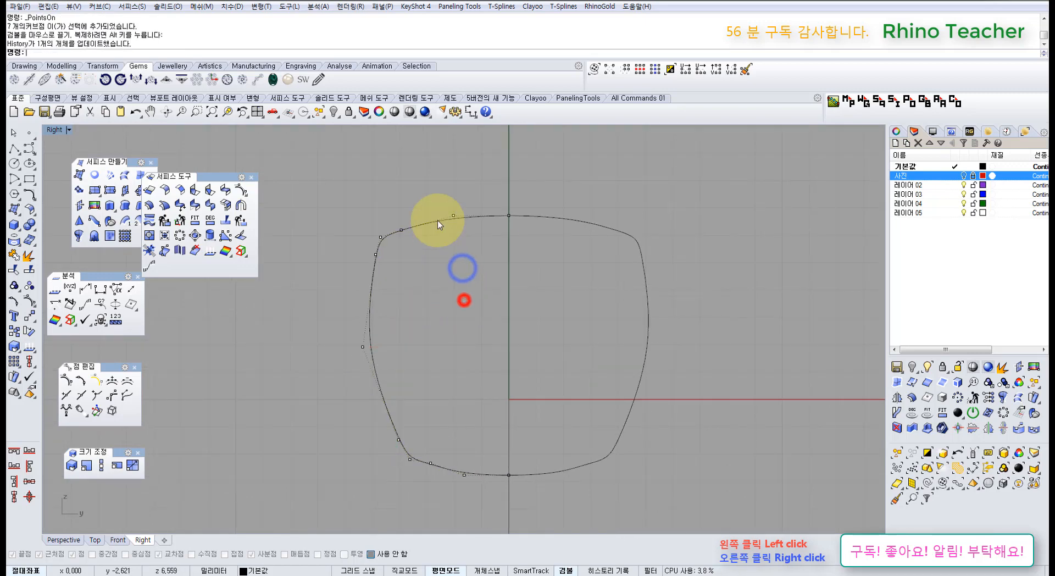
Move the top-edge control point beside the upper corner slightly outward, toward the corner
{"action": "scroll", "coordinate": [438, 221], "scroll_direction": "up", "scroll_amount": 4}
{"action": "left_click_drag", "start_coordinate": [440, 183], "coordinate": [488, 253]}
{"action": "scroll", "coordinate": [490, 253], "scroll_direction": "down", "scroll_amount": 8}
{"action": "right_click_drag", "start_coordinate": [493, 240], "coordinate": [459, 209]}
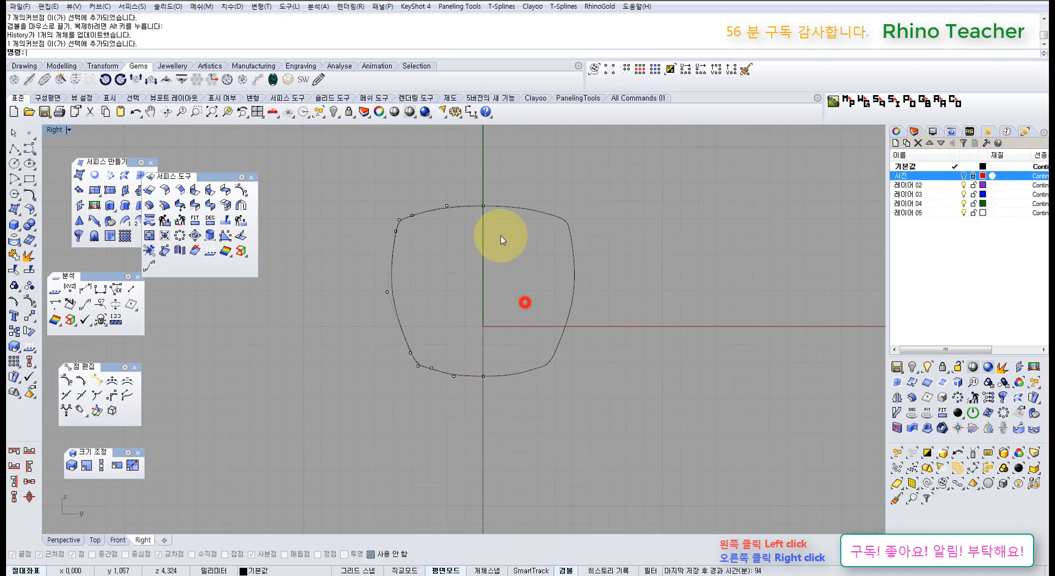
{"action": "right_click_drag", "start_coordinate": [500, 242], "coordinate": [502, 295]}
{"action": "scroll", "coordinate": [450, 261], "scroll_direction": "up", "scroll_amount": 6}
{"action": "mouse_move", "coordinate": [377, 252]}
{"action": "left_mouse_down"}
{"action": "mouse_move", "coordinate": [388, 281]}
{"action": "mouse_move", "coordinate": [397, 255]}
{"action": "mouse_move", "coordinate": [387, 253]}
{"action": "left_mouse_up"}
{"action": "scroll", "coordinate": [386, 280], "scroll_direction": "up", "scroll_amount": 4}
{"action": "left_click", "coordinate": [473, 315]}
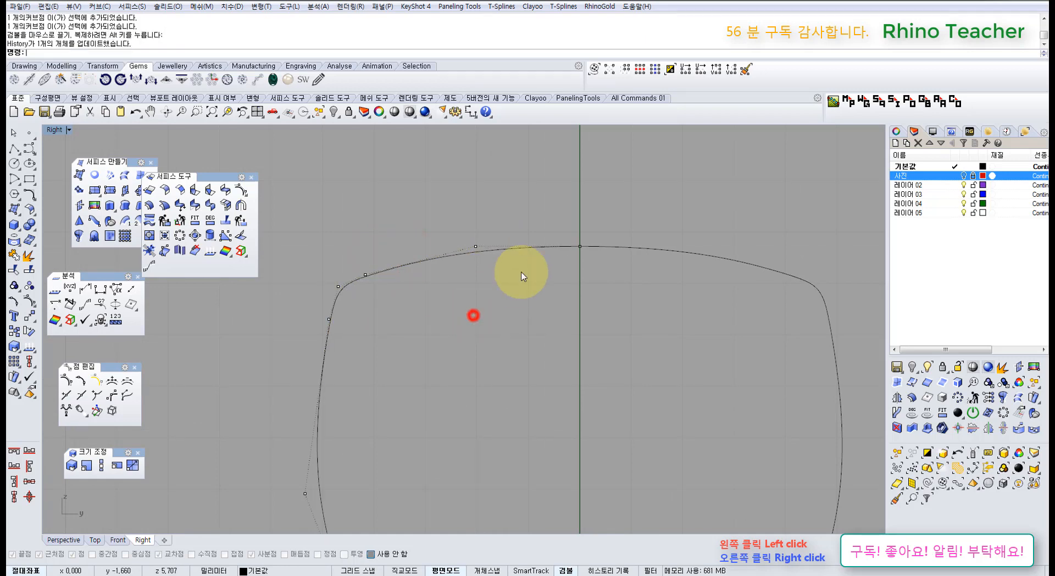
Raise the two control points at the profile's top centre slightly
{"action": "right_click_drag", "start_coordinate": [500, 245], "coordinate": [483, 264]}
{"action": "left_click_drag", "start_coordinate": [416, 233], "coordinate": [589, 327]}
{"action": "left_click_drag", "start_coordinate": [510, 235], "coordinate": [510, 229]}
Move the bottom-edge control point beside the lower corner slightly outward and down
{"action": "scroll", "coordinate": [496, 349], "scroll_direction": "down", "scroll_amount": 6}
{"action": "right_click_drag", "start_coordinate": [475, 358], "coordinate": [480, 242]}
{"action": "left_click", "coordinate": [486, 292]}
{"action": "scroll", "coordinate": [492, 356], "scroll_direction": "up", "scroll_amount": 4}
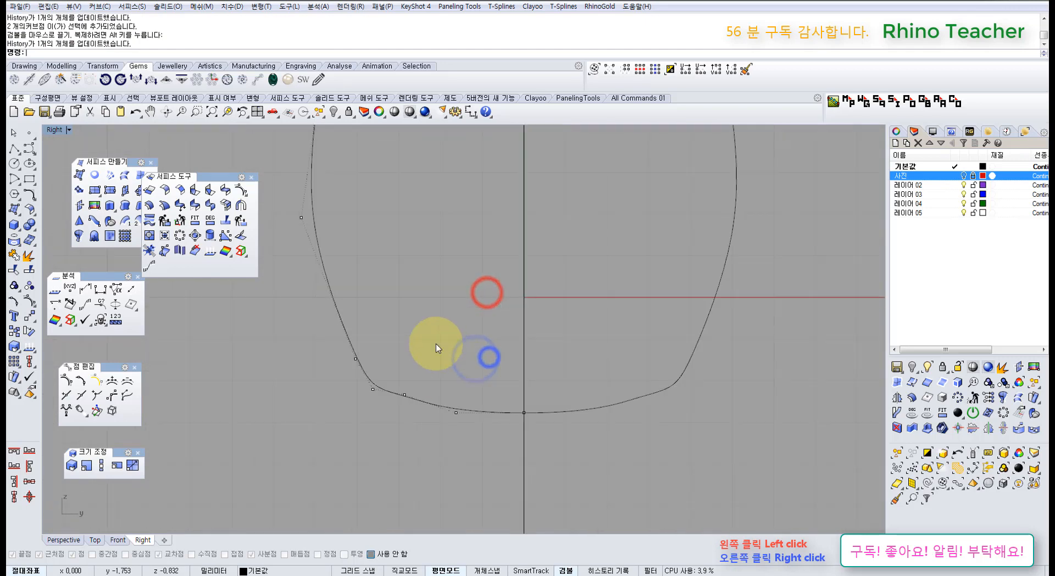
{"action": "left_click_drag", "start_coordinate": [404, 382], "coordinate": [424, 410]}
{"action": "left_click_drag", "start_coordinate": [434, 367], "coordinate": [424, 374]}
{"action": "left_click", "coordinate": [476, 320]}
Lower the two control points at the profile's bottom centre slightly
{"action": "scroll", "coordinate": [477, 322], "scroll_direction": "down", "scroll_amount": 6}
{"action": "right_click_drag", "start_coordinate": [489, 354], "coordinate": [430, 357]}
{"action": "scroll", "coordinate": [425, 380], "scroll_direction": "up", "scroll_amount": 8}
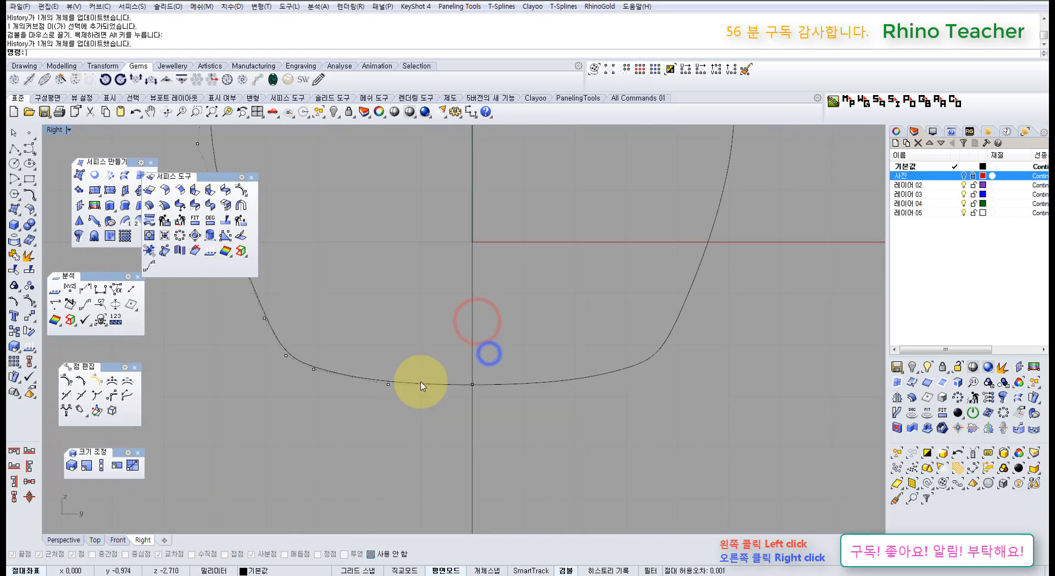
{"action": "left_click_drag", "start_coordinate": [375, 348], "coordinate": [434, 392]}
{"action": "left_click_drag", "start_coordinate": [431, 349], "coordinate": [432, 355]}
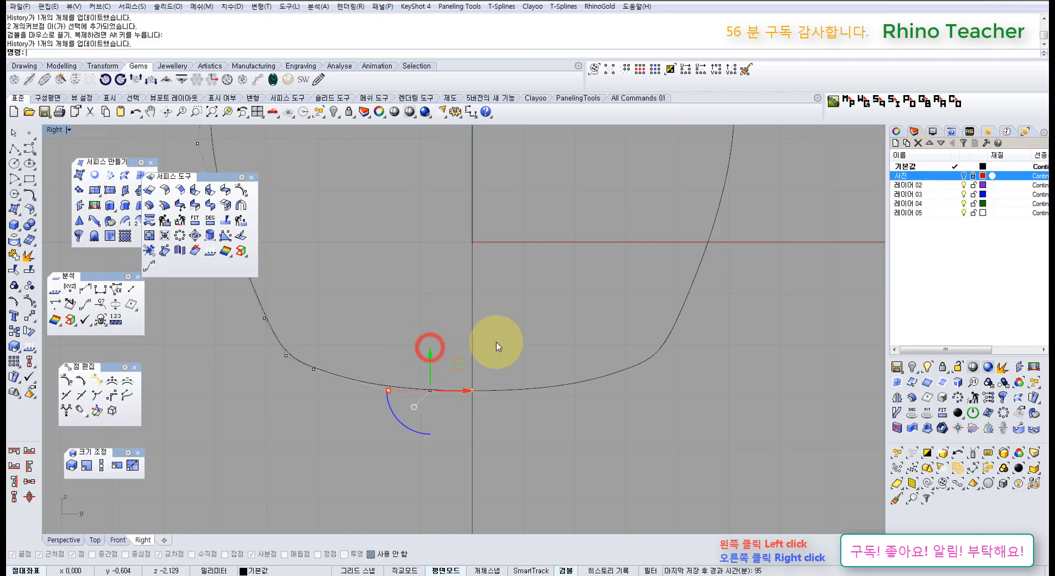
Select both halves of the profile and switch to the Perspective view
{"action": "scroll", "coordinate": [517, 343], "scroll_direction": "down", "scroll_amount": 8}
{"action": "right_click_drag", "start_coordinate": [536, 333], "coordinate": [508, 382]}
{"action": "scroll", "coordinate": [541, 323], "scroll_direction": "up", "scroll_amount": 4}
{"action": "left_click", "coordinate": [559, 323]}
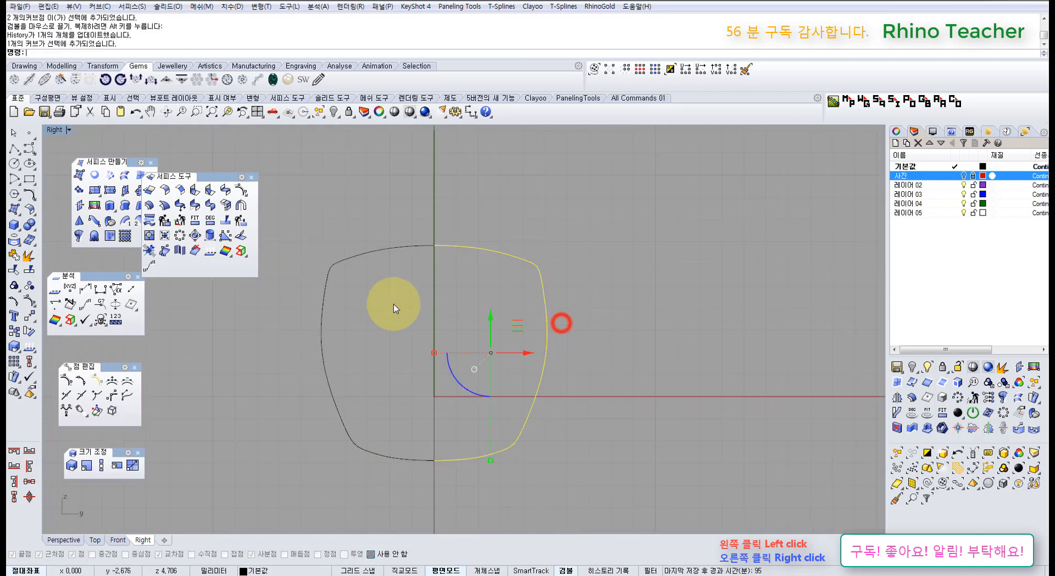
{"action": "key", "text": "ctrl+F4"}
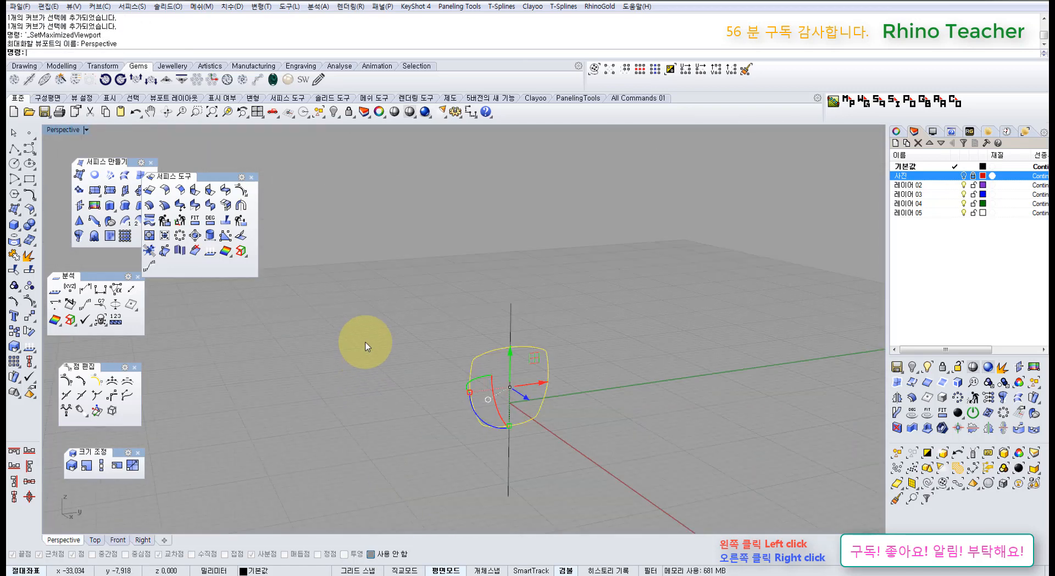
Try extruding both profile halves as a solid along the X axis in Perspective and undo the extrusion
{"action": "right_click_drag", "start_coordinate": [407, 338], "coordinate": [448, 421]}
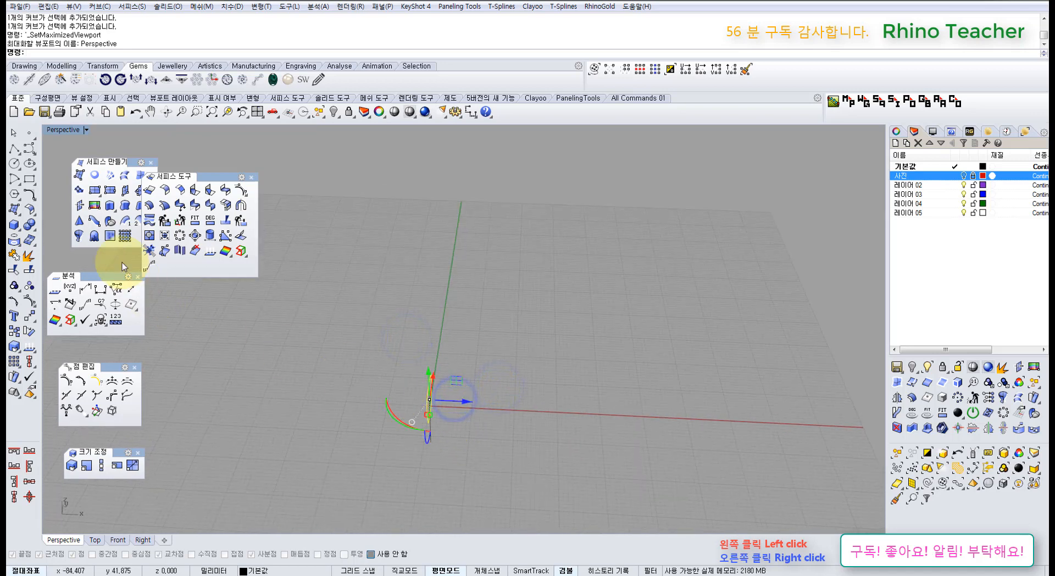
{"action": "left_click", "coordinate": [12, 225]}
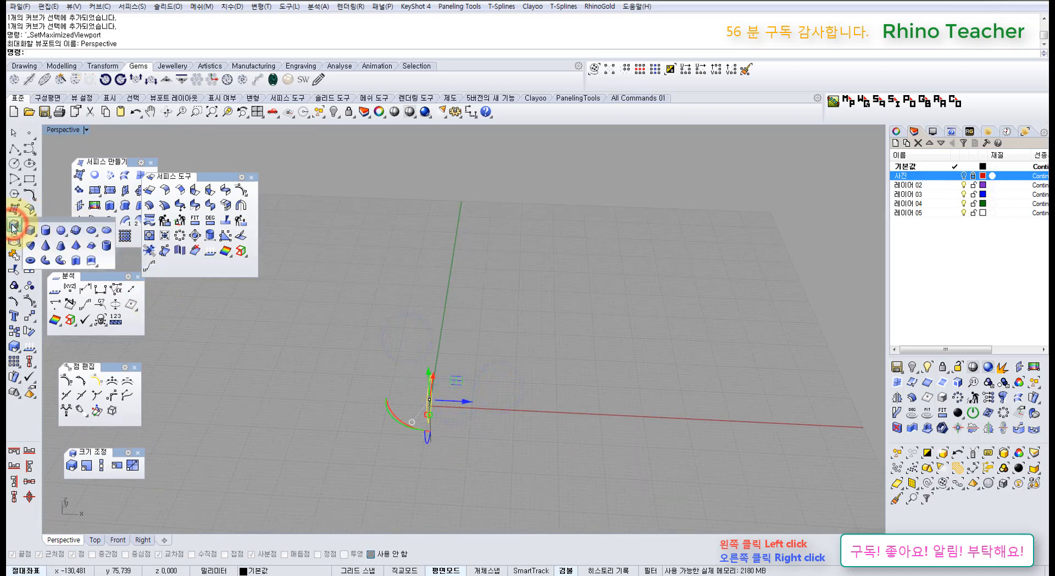
{"action": "left_click", "coordinate": [74, 263]}
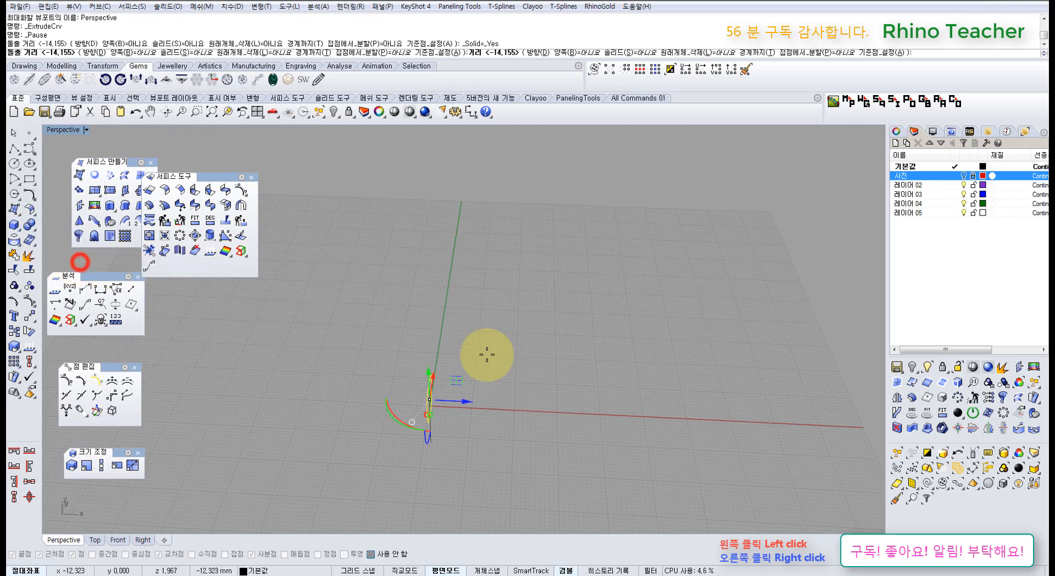
{"action": "left_click", "coordinate": [738, 384]}
{"action": "right_click_drag", "start_coordinate": [556, 403], "coordinate": [463, 422]}
{"action": "key", "text": "ctrl+z"}
{"action": "key", "text": "ctrl+F2"}
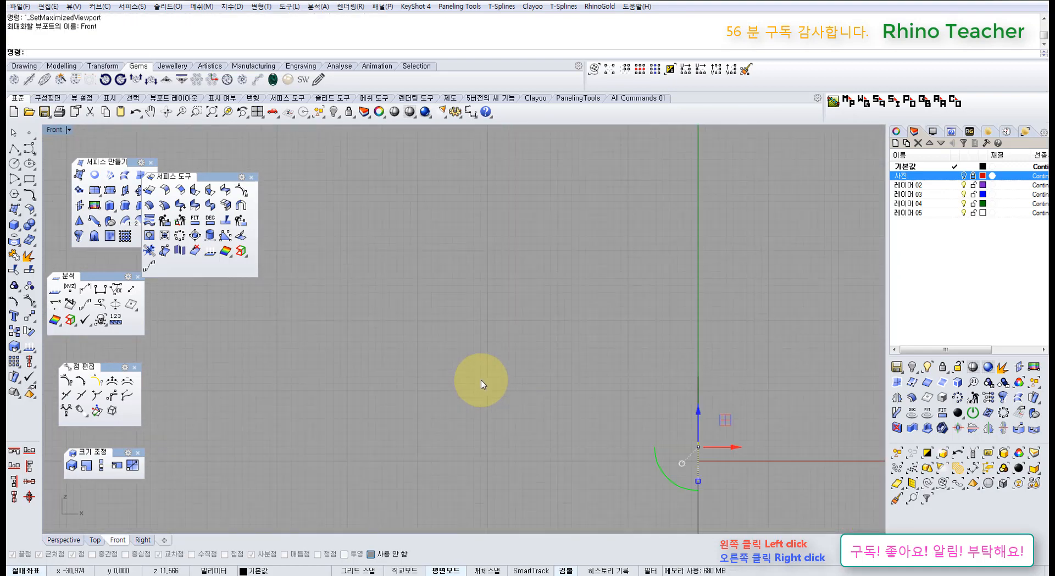
{"action": "key", "text": "ctrl+F3"}
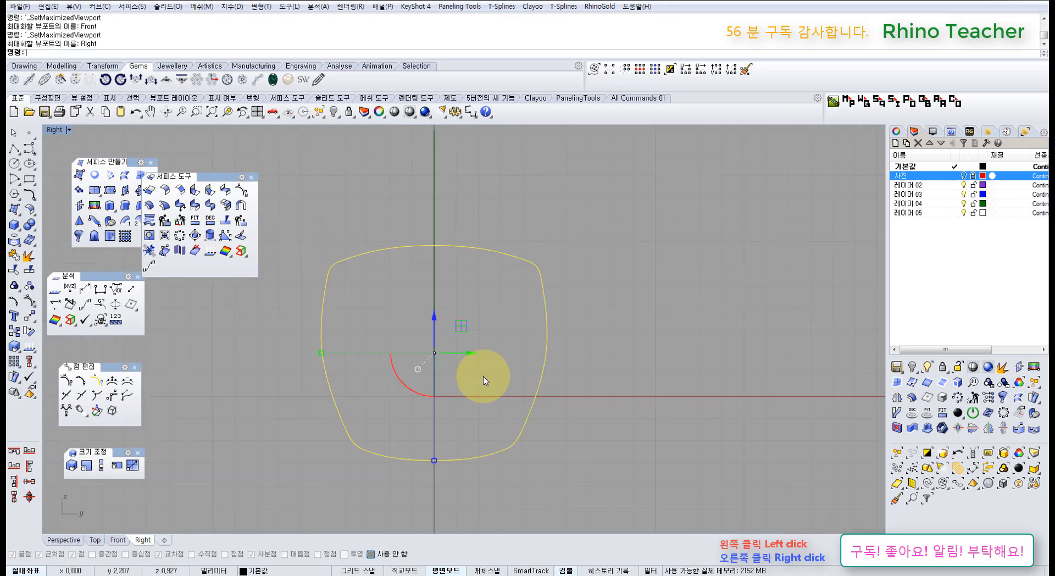
Delete the vertical construction line running through the centre of the profile
{"action": "left_click", "coordinate": [495, 280]}
{"action": "left_click_drag", "start_coordinate": [471, 296], "coordinate": [400, 325]}
{"action": "key", "text": "Delete"}
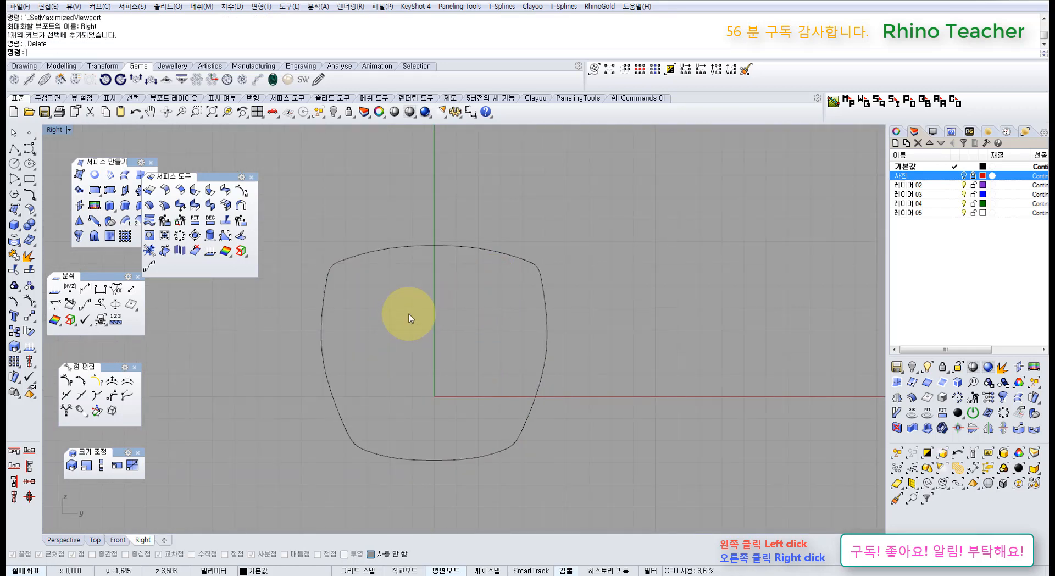
Display the control points of both profile halves to examine their layout
{"action": "left_click_drag", "start_coordinate": [471, 306], "coordinate": [406, 212]}
{"action": "key", "text": "F10"}
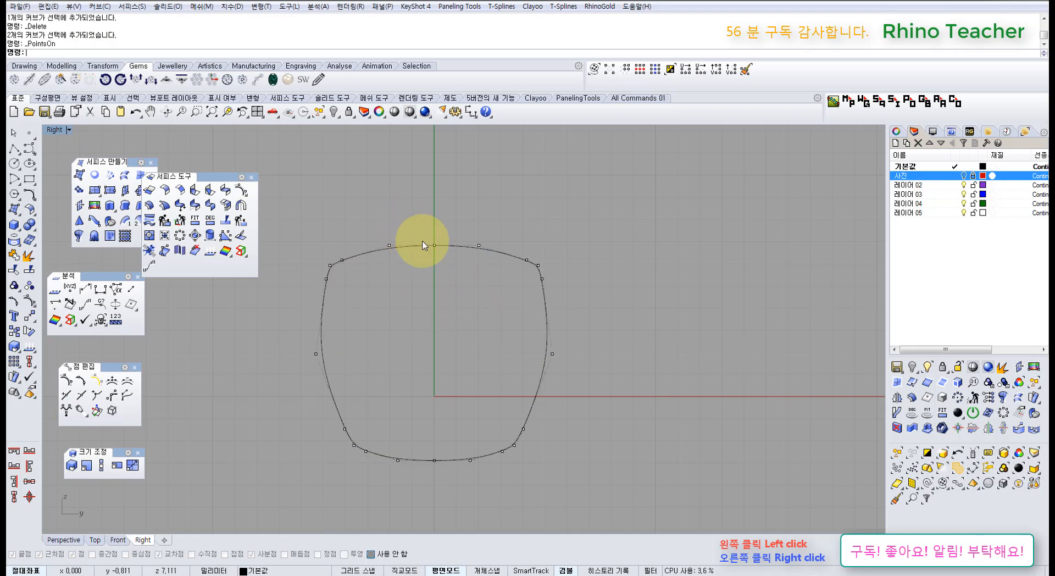
{"action": "left_click_drag", "start_coordinate": [479, 266], "coordinate": [463, 231]}
Copy both profile halves horizontally at a distance of 20 mm along the Y axis in the Right view
{"action": "left_click_drag", "start_coordinate": [400, 214], "coordinate": [365, 306]}
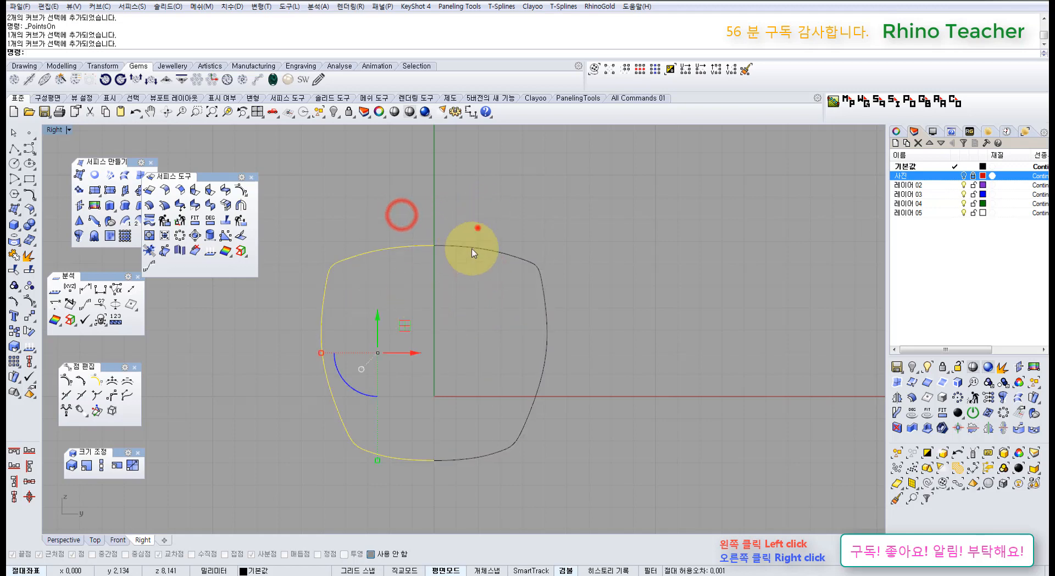
{"action": "left_click_drag", "start_coordinate": [478, 230], "coordinate": [442, 316]}
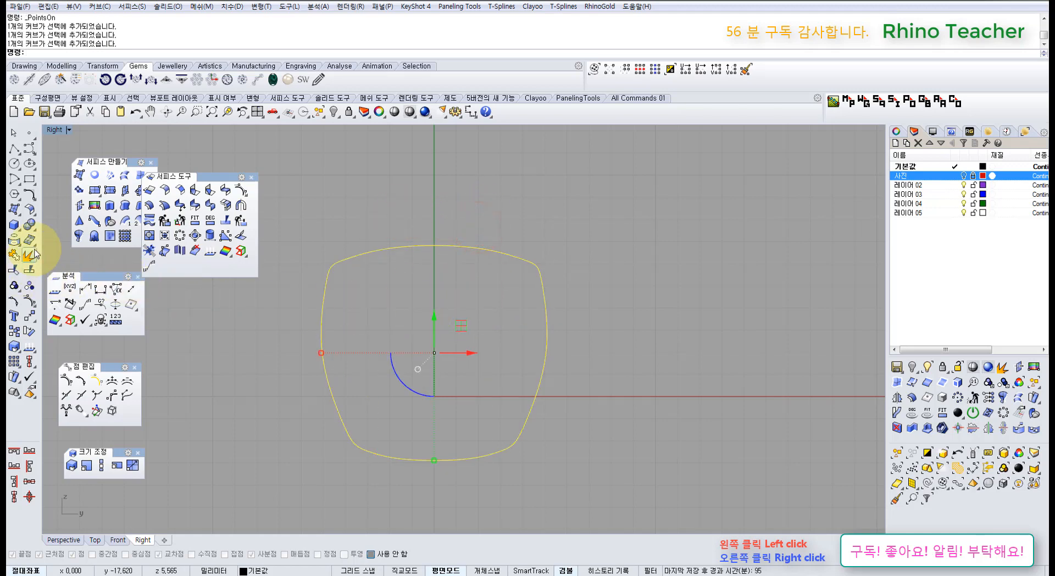
{"action": "left_click", "coordinate": [14, 331]}
{"action": "right_click_drag", "start_coordinate": [489, 334], "coordinate": [401, 347]}
{"action": "left_click", "coordinate": [315, 357]}
{"action": "type", "text": "10"}
{"action": "key", "text": "Return"}
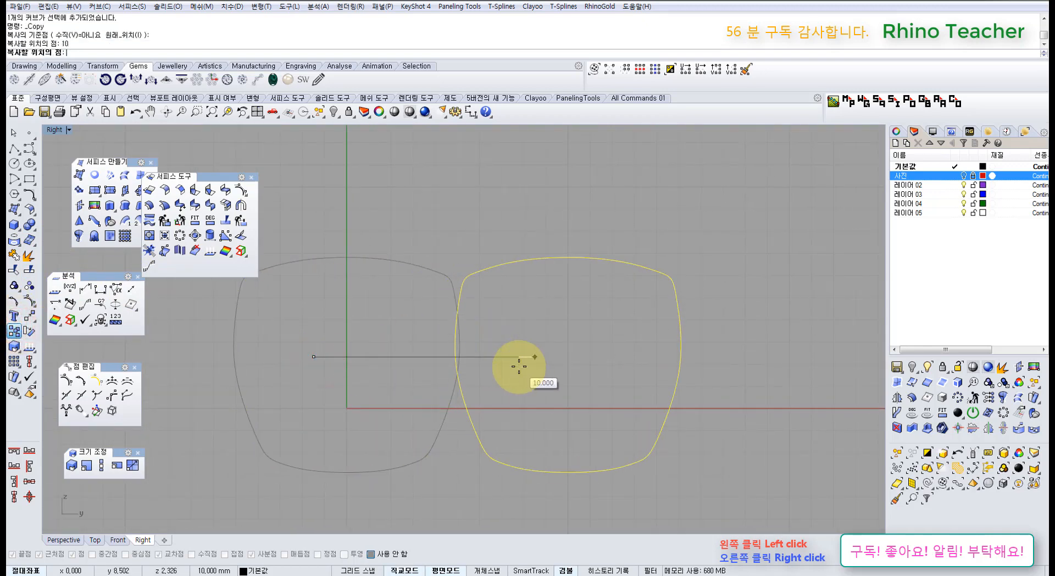
{"action": "type", "text": "20"}
{"action": "key", "text": "Return"}
{"action": "left_click", "coordinate": [537, 382], "text": "shift"}
{"action": "right_click", "coordinate": [568, 276]}
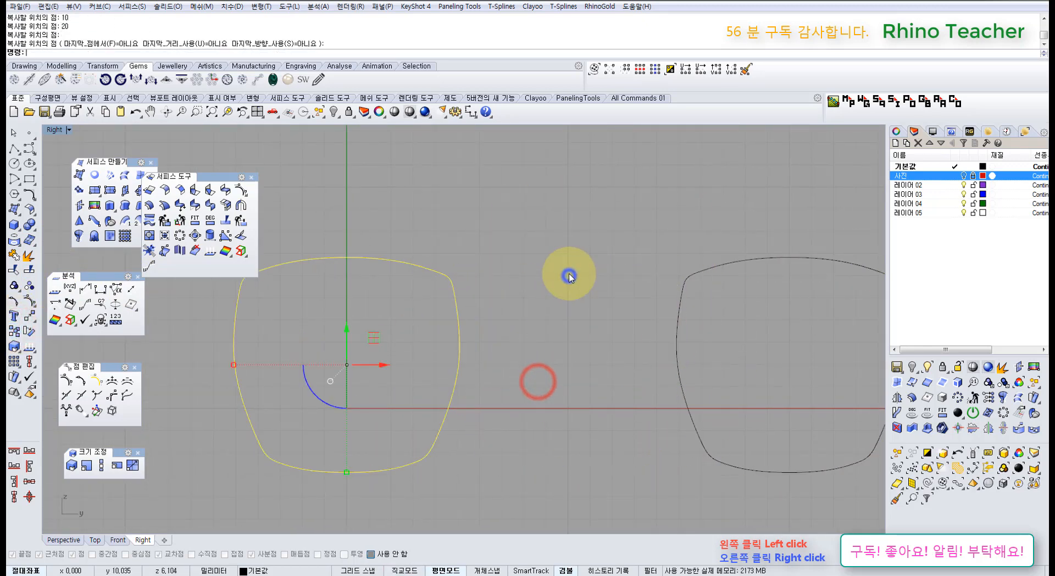
Try hiding the two halves of the copied profile and undo the hiding
{"action": "scroll", "coordinate": [566, 278], "scroll_direction": "down", "scroll_amount": 8}
{"action": "right_click_drag", "start_coordinate": [555, 309], "coordinate": [618, 274]}
{"action": "left_click_drag", "start_coordinate": [686, 241], "coordinate": [583, 371]}
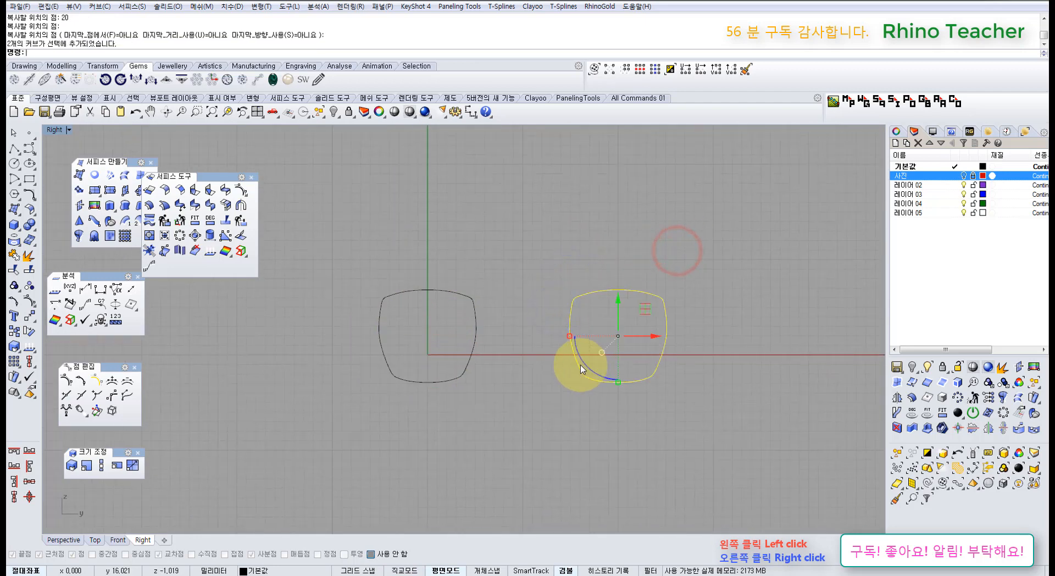
{"action": "key", "text": "ctrl+h"}
{"action": "key", "text": "ctrl+z"}
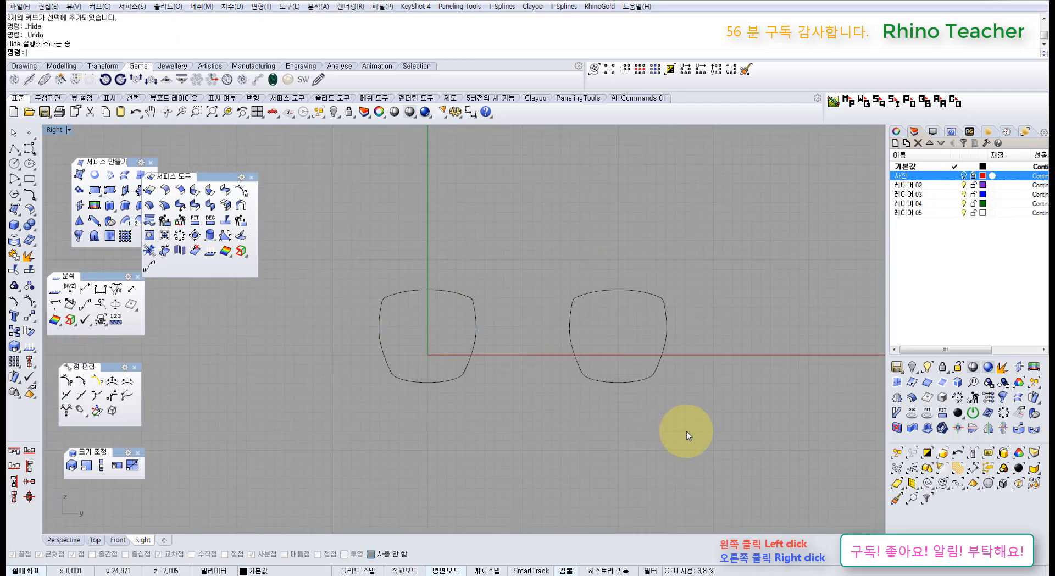
Place a text dot labelled 1 near the bottom centre of the copied profile
{"action": "middle_click", "coordinate": [650, 411]}
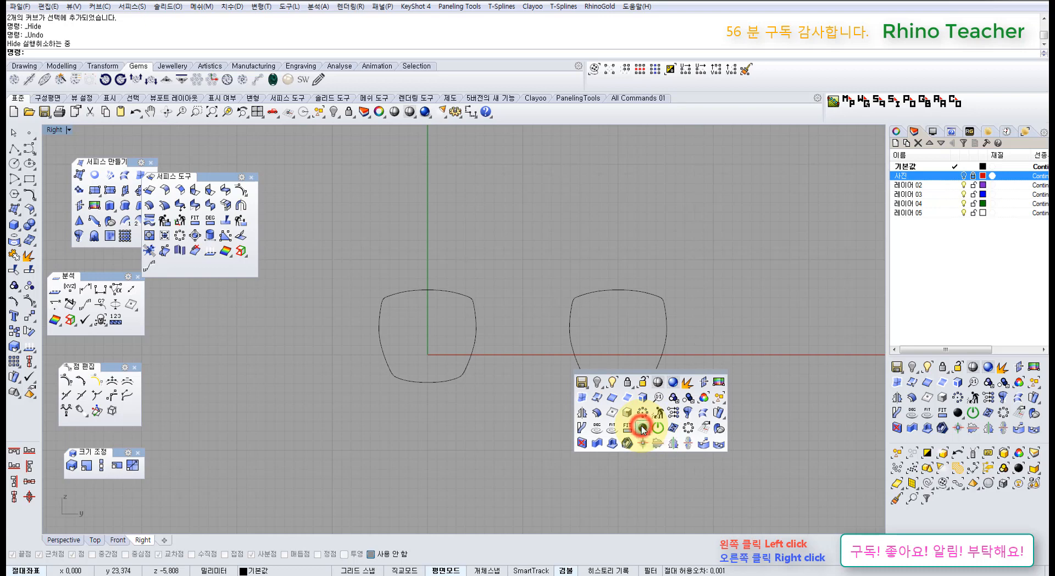
{"action": "left_click", "coordinate": [641, 427]}
{"action": "left_click", "coordinate": [626, 383]}
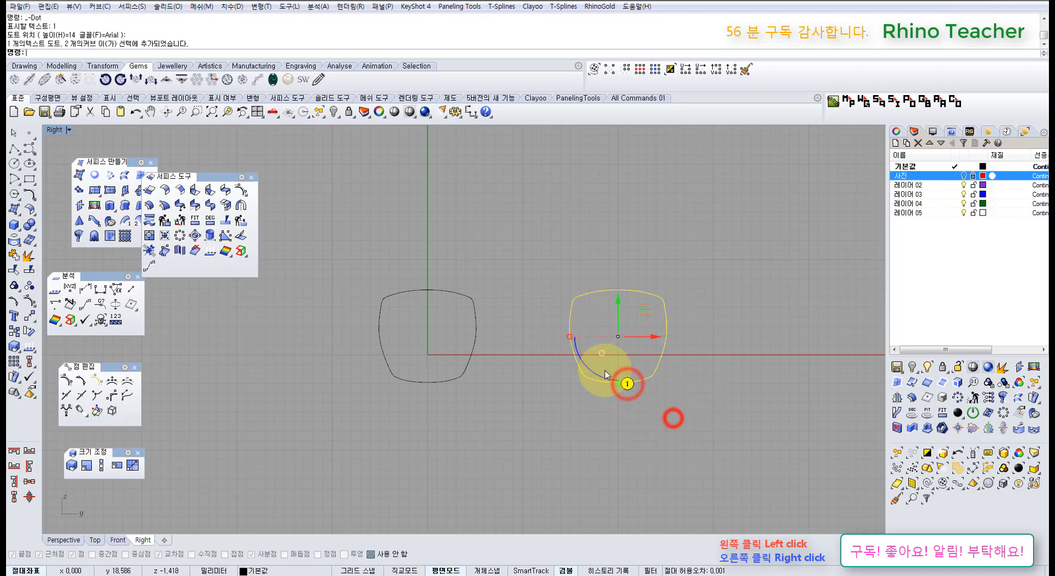
Group the text dot with both halves of the copied profile and hide the group
{"action": "left_click", "coordinate": [15, 284]}
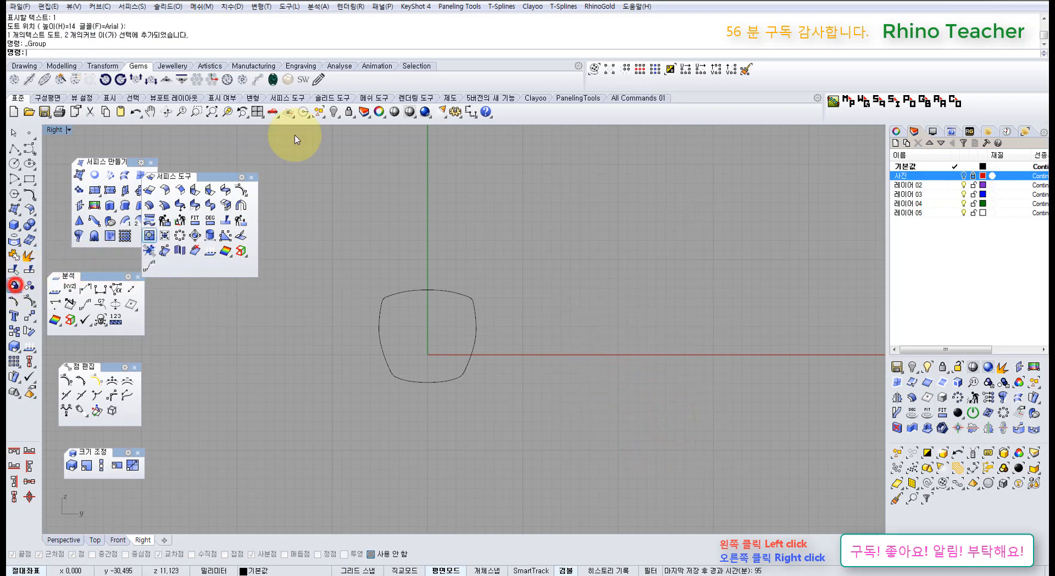
{"action": "left_click", "coordinate": [335, 112]}
Join the two halves of the original profile into one closed curve, accept the history warning and turn on its control points
{"action": "right_click_drag", "start_coordinate": [452, 315], "coordinate": [568, 306]}
{"action": "scroll", "coordinate": [550, 321], "scroll_direction": "up", "scroll_amount": 8}
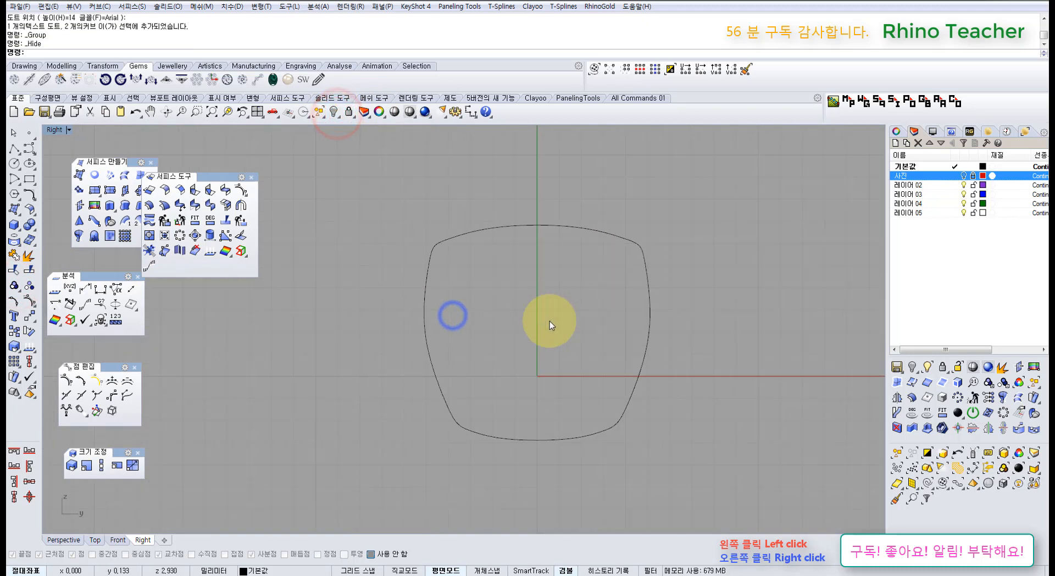
{"action": "left_click_drag", "start_coordinate": [736, 410], "coordinate": [450, 310]}
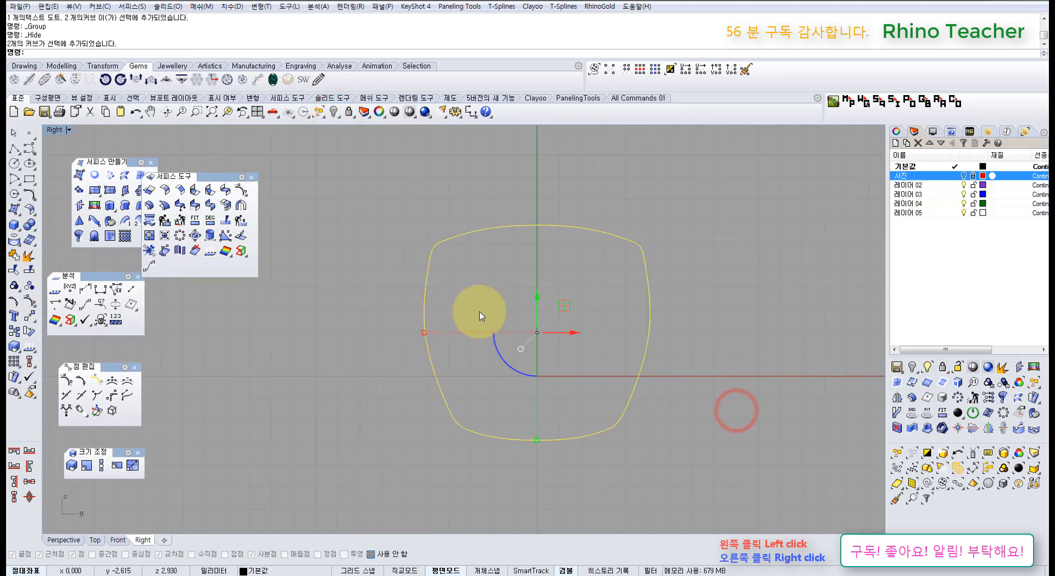
{"action": "left_click", "coordinate": [582, 172]}
{"action": "left_click", "coordinate": [593, 225]}
{"action": "left_click", "coordinate": [476, 273]}
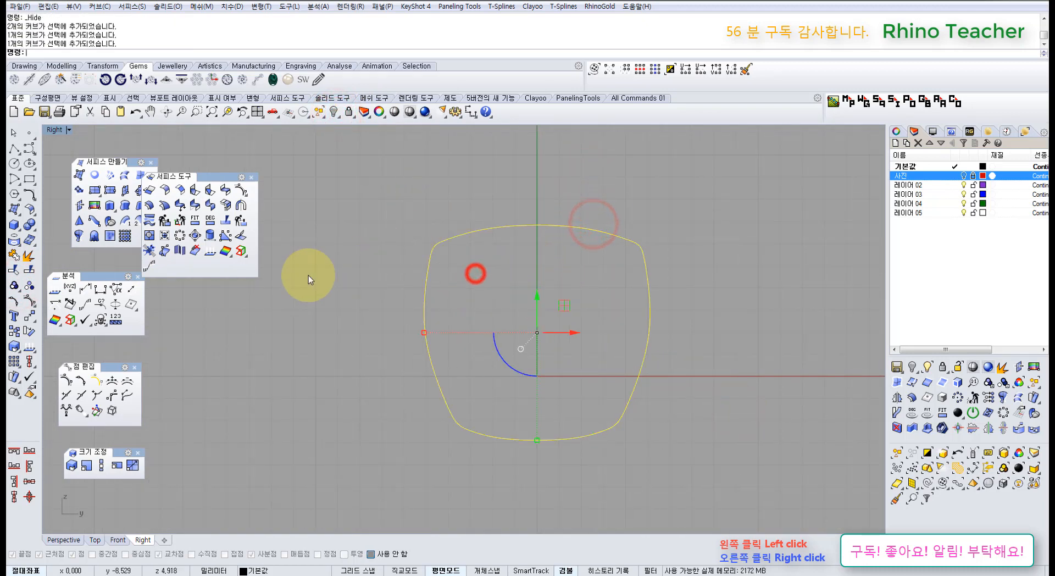
{"action": "left_click", "coordinate": [13, 255]}
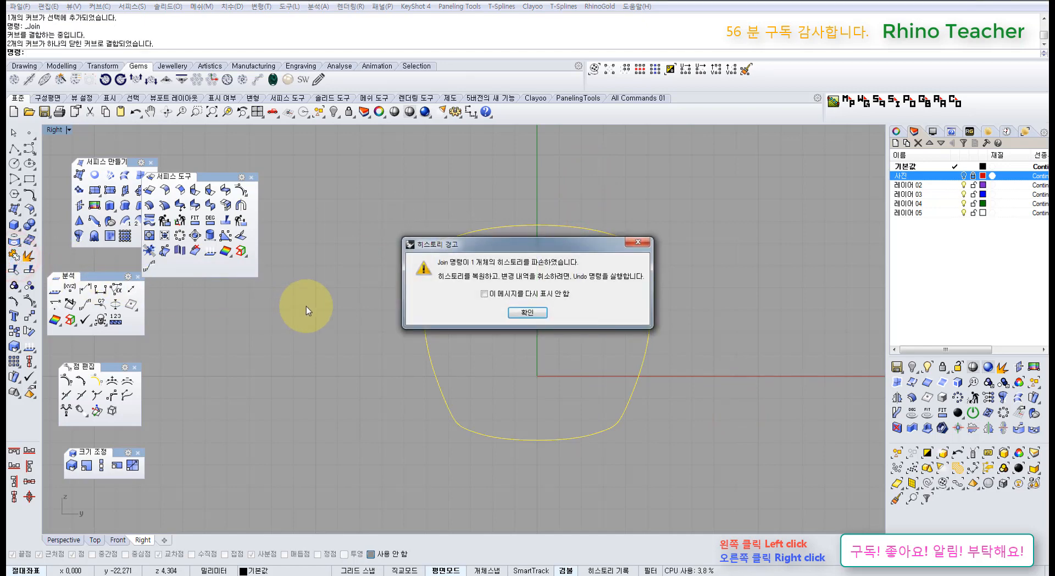
{"action": "key", "text": "F10"}
{"action": "left_click", "coordinate": [527, 312]}
Delete the control point at the top centre of the joined profile curve
{"action": "right_click_drag", "start_coordinate": [535, 308], "coordinate": [486, 306]}
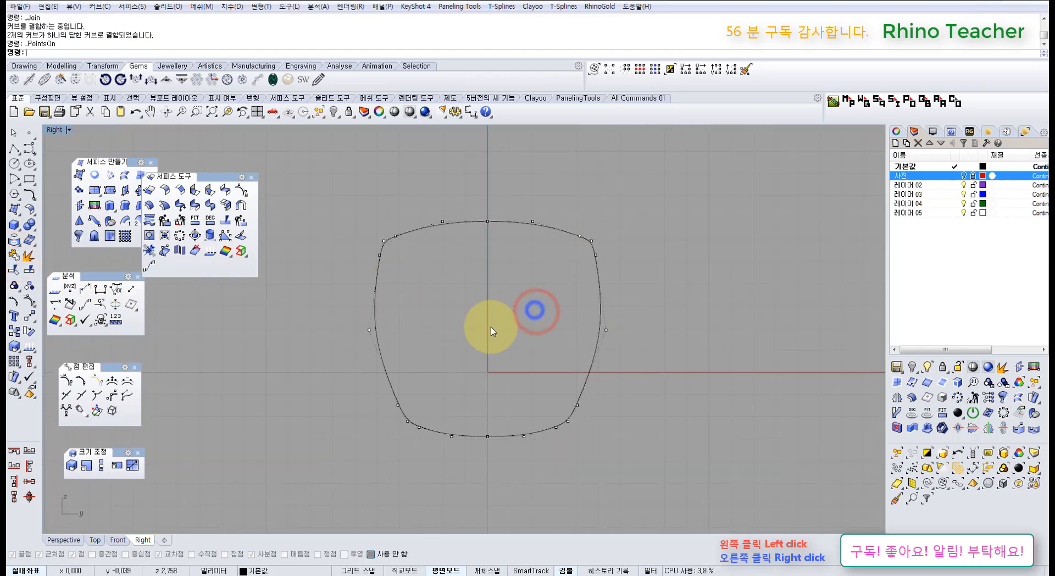
{"action": "left_click_drag", "start_coordinate": [472, 412], "coordinate": [499, 462]}
{"action": "scroll", "coordinate": [492, 451], "scroll_direction": "up", "scroll_amount": 4}
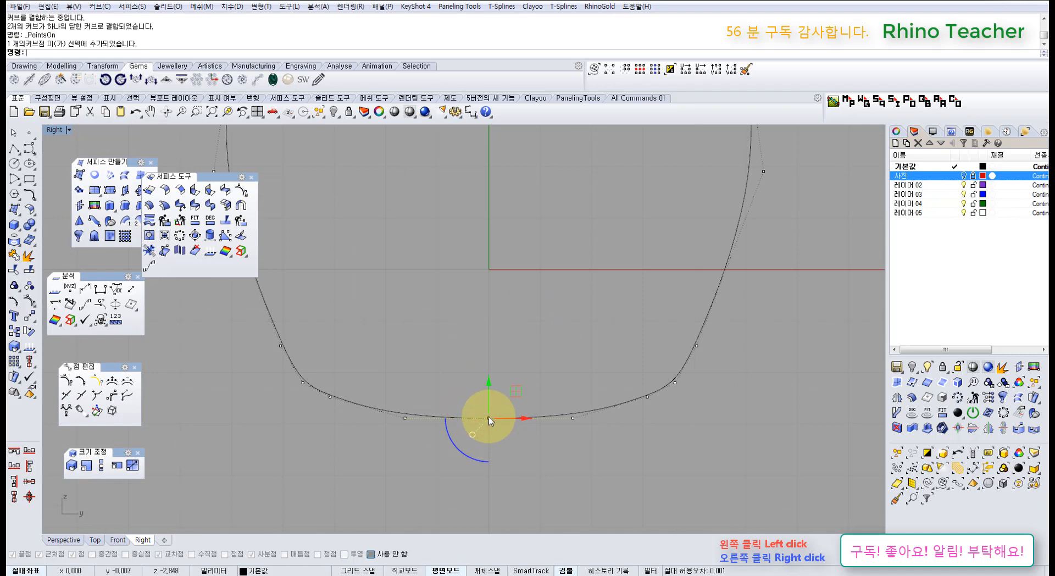
{"action": "scroll", "coordinate": [488, 416], "scroll_direction": "down", "scroll_amount": 10}
{"action": "right_click_drag", "start_coordinate": [475, 289], "coordinate": [470, 340]}
{"action": "left_click", "coordinate": [485, 317]}
{"action": "scroll", "coordinate": [477, 279], "scroll_direction": "up", "scroll_amount": 4}
{"action": "left_click_drag", "start_coordinate": [475, 273], "coordinate": [508, 321]}
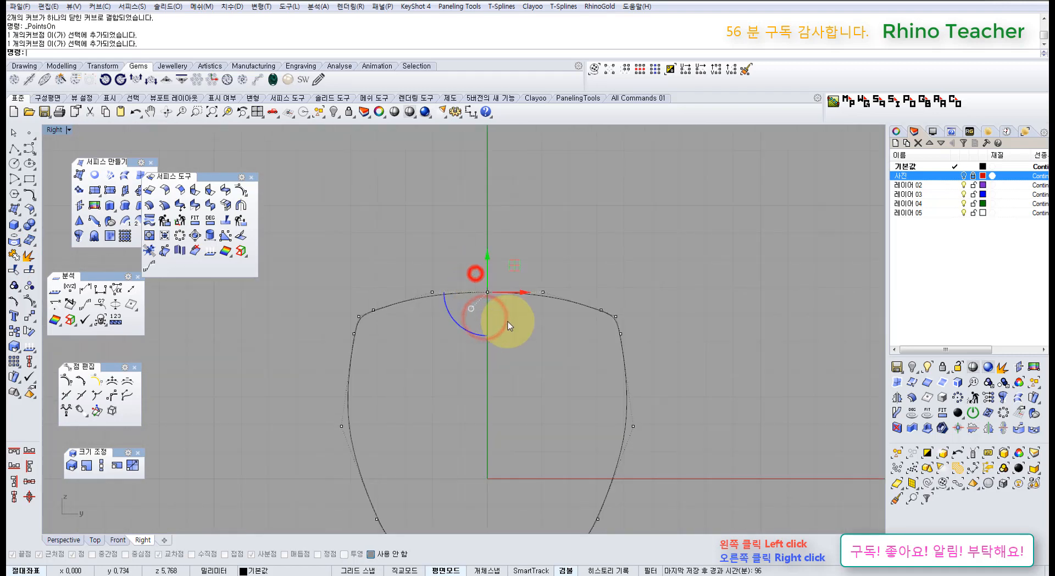
{"action": "key", "text": "Delete"}
{"action": "scroll", "coordinate": [507, 316], "scroll_direction": "down", "scroll_amount": 4}
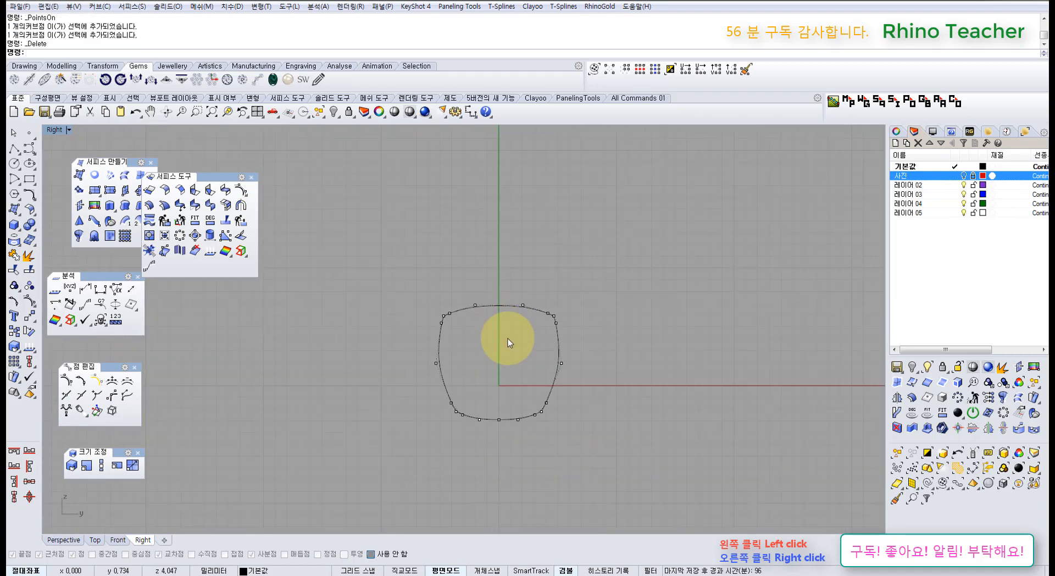
Try extruding the joined profile curve as an open surface along the X axis, inspect it and undo the extrusion
{"action": "left_click_drag", "start_coordinate": [580, 418], "coordinate": [419, 363]}
{"action": "key", "text": "ctrl+F4"}
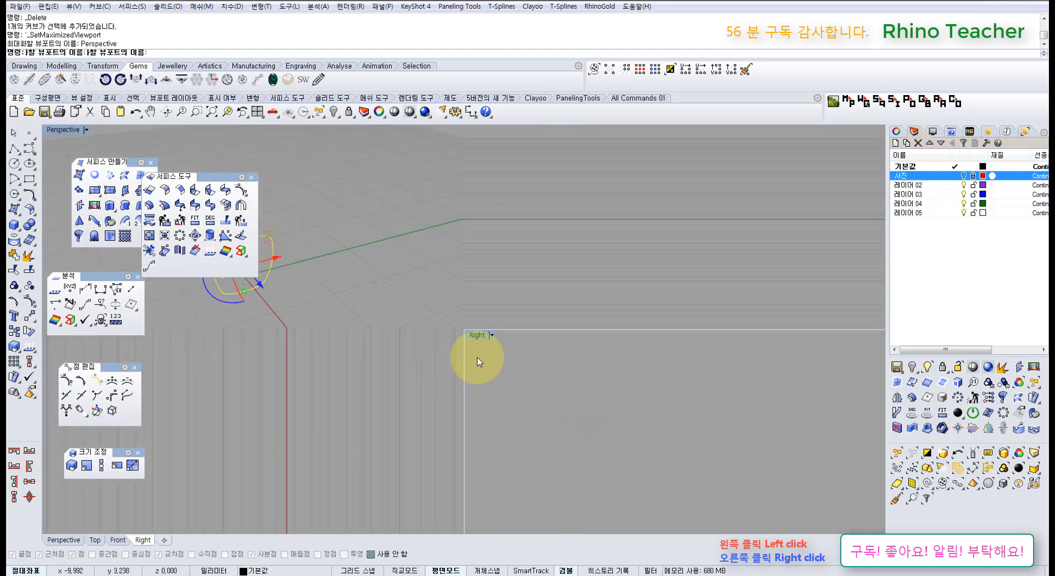
{"action": "right_click_drag", "start_coordinate": [539, 360], "coordinate": [583, 379]}
{"action": "right_click_drag", "start_coordinate": [516, 379], "coordinate": [468, 416]}
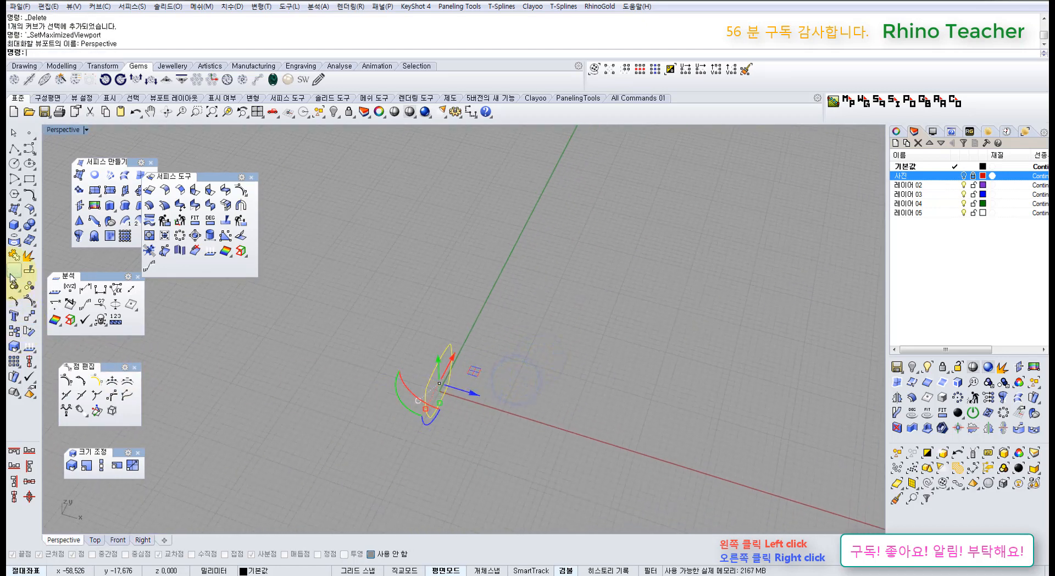
{"action": "left_click", "coordinate": [13, 211]}
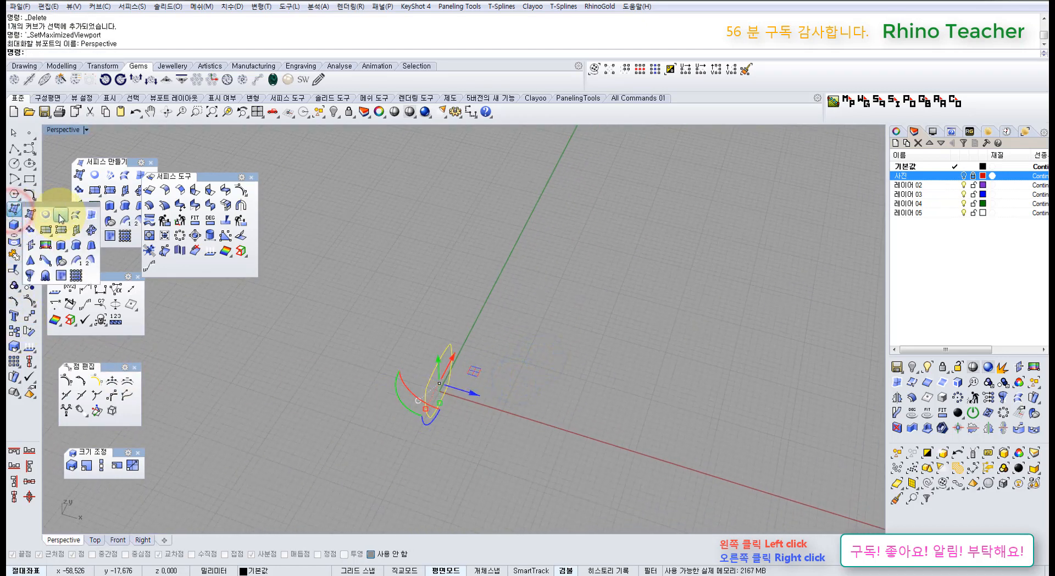
{"action": "left_click", "coordinate": [62, 245]}
{"action": "left_click", "coordinate": [778, 455]}
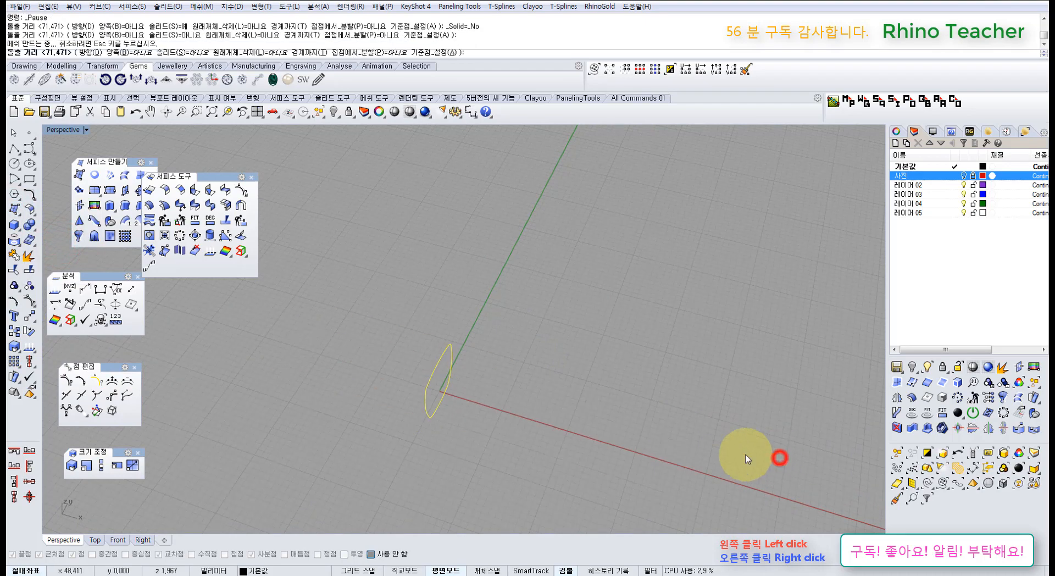
{"action": "right_click_drag", "start_coordinate": [536, 349], "coordinate": [430, 455]}
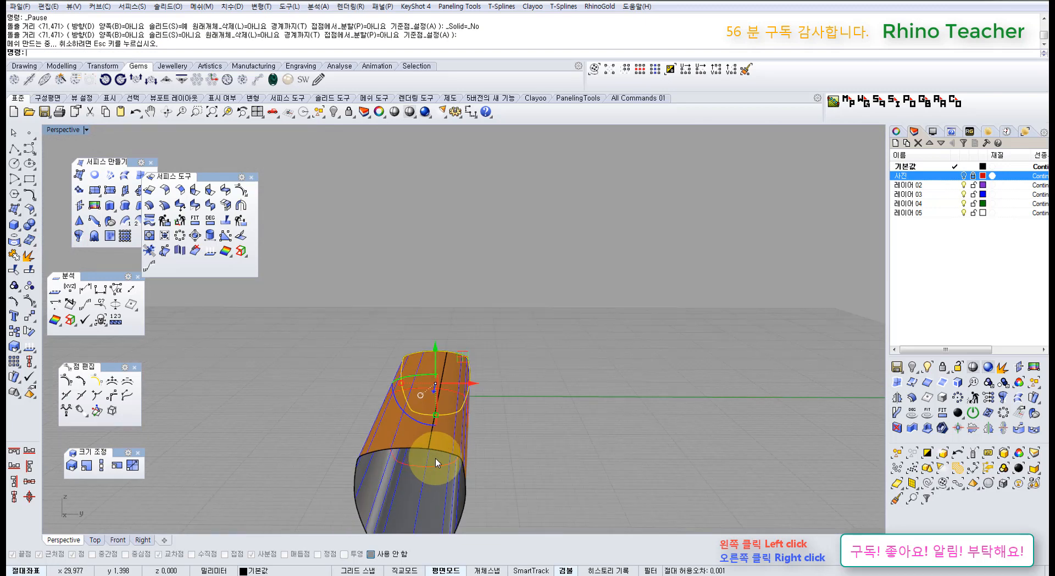
{"action": "key", "text": "ctrl+z"}
{"action": "key", "text": "ctrl+F2"}
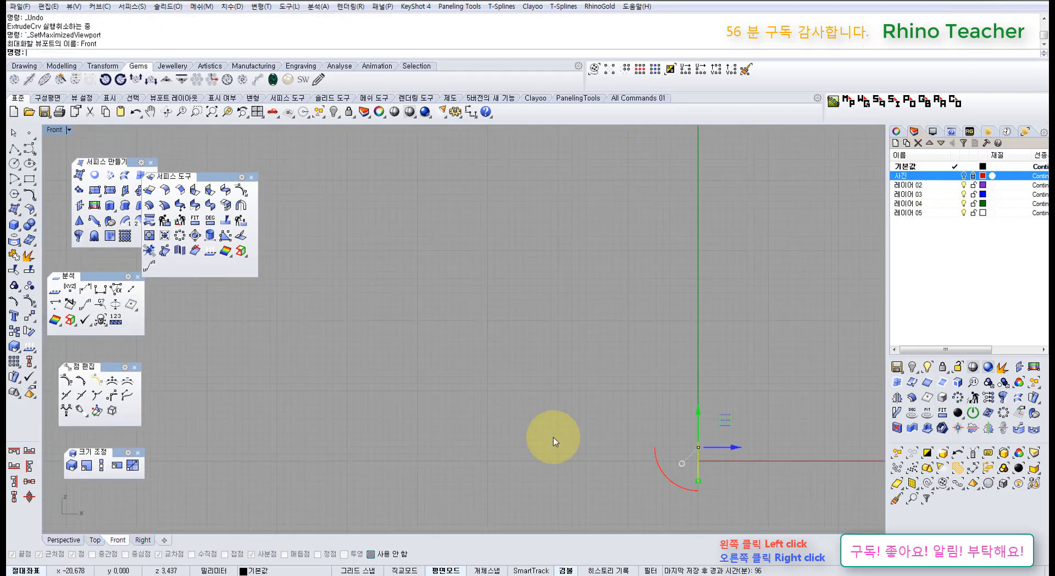
{"action": "key", "text": "ctrl+F3"}
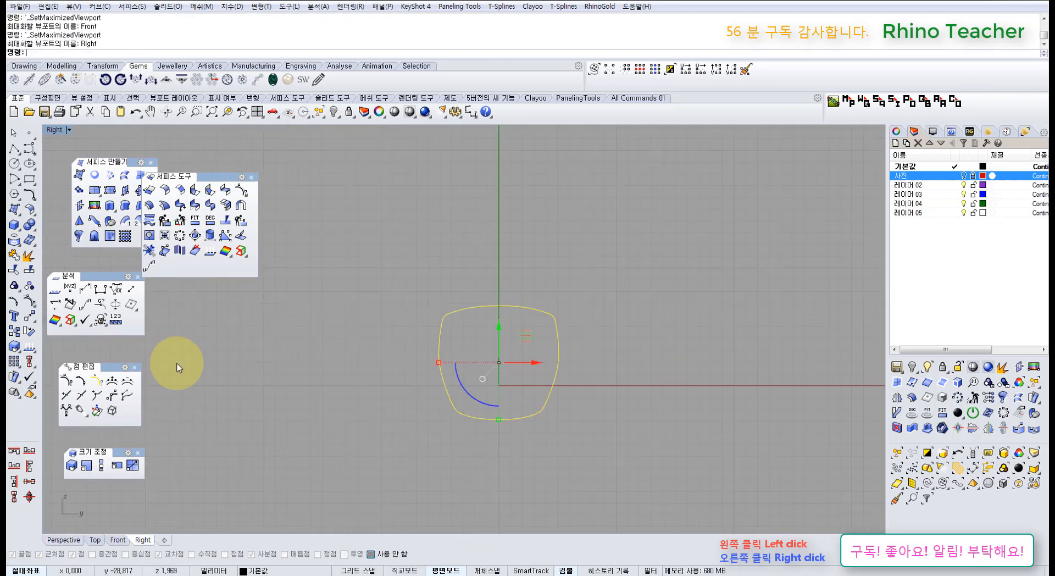
Move the closed profile curve's seam to its bottom centre and turn on the control points to inspect the top edge
{"action": "left_click", "coordinate": [31, 191]}
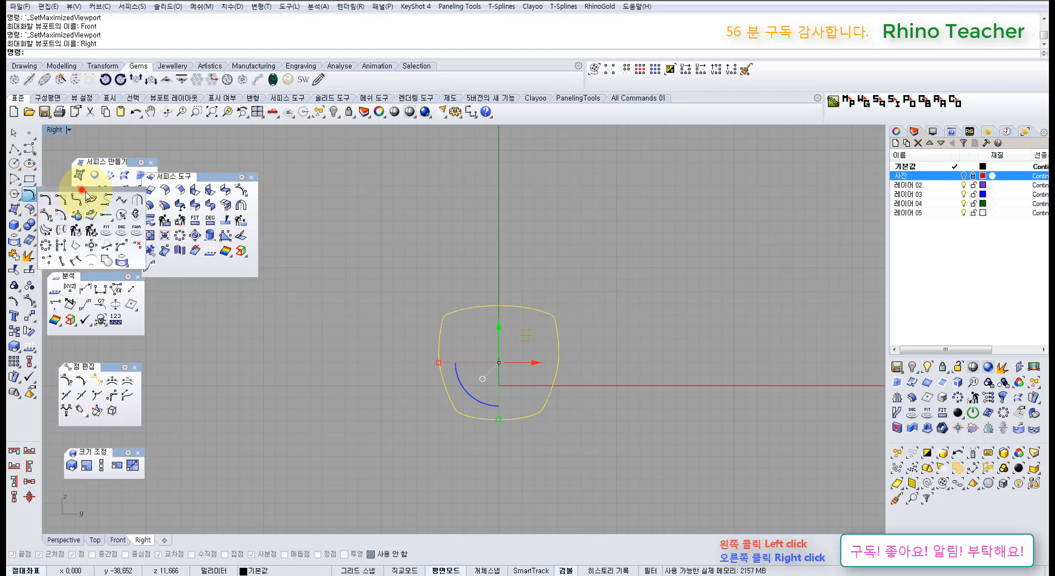
{"action": "left_click_drag", "start_coordinate": [84, 191], "coordinate": [167, 298]}
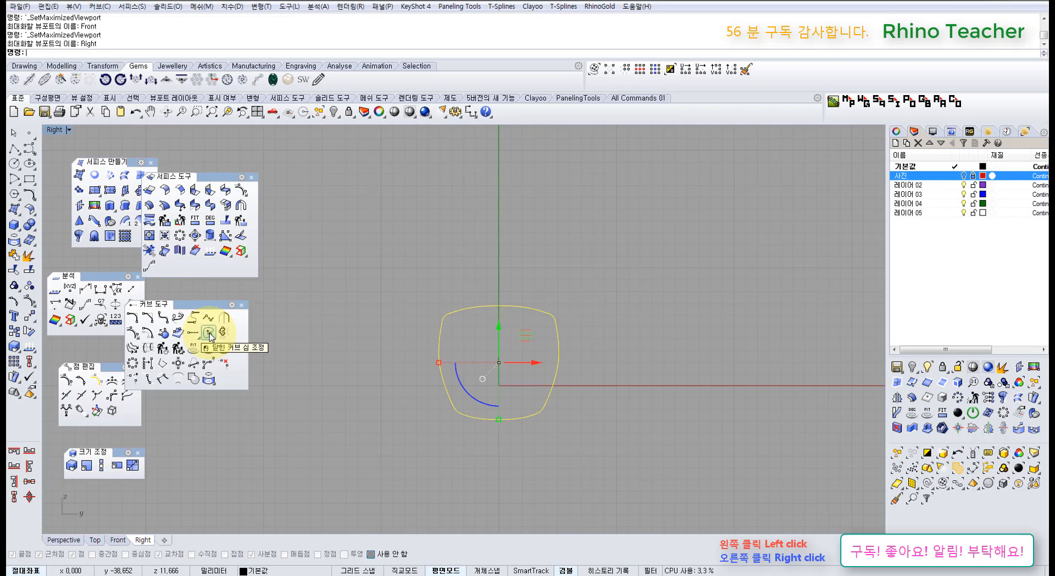
{"action": "left_click", "coordinate": [209, 334]}
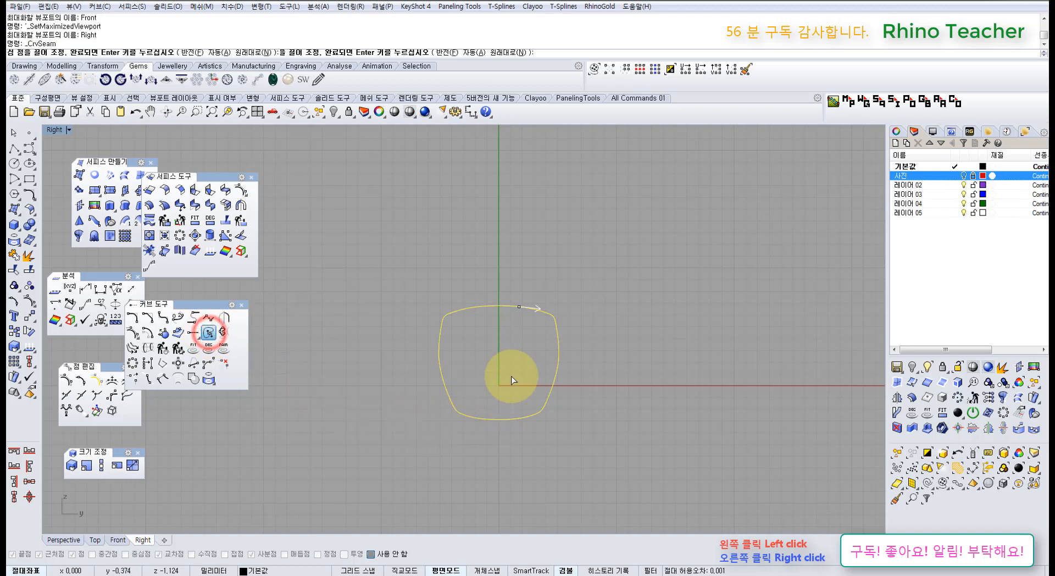
{"action": "left_click_drag", "start_coordinate": [518, 306], "coordinate": [512, 406]}
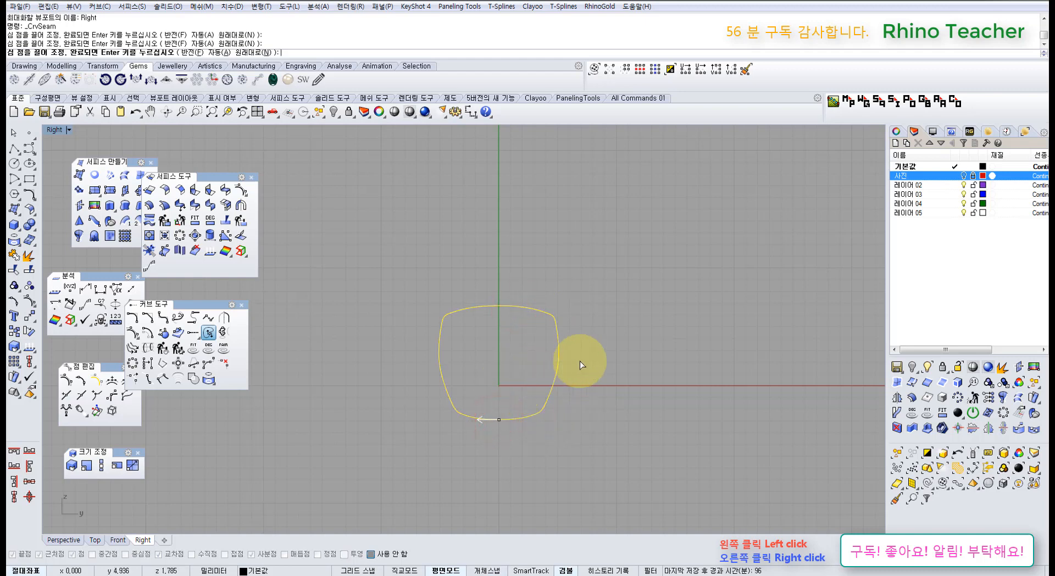
{"action": "right_click", "coordinate": [618, 355]}
{"action": "left_click", "coordinate": [611, 358]}
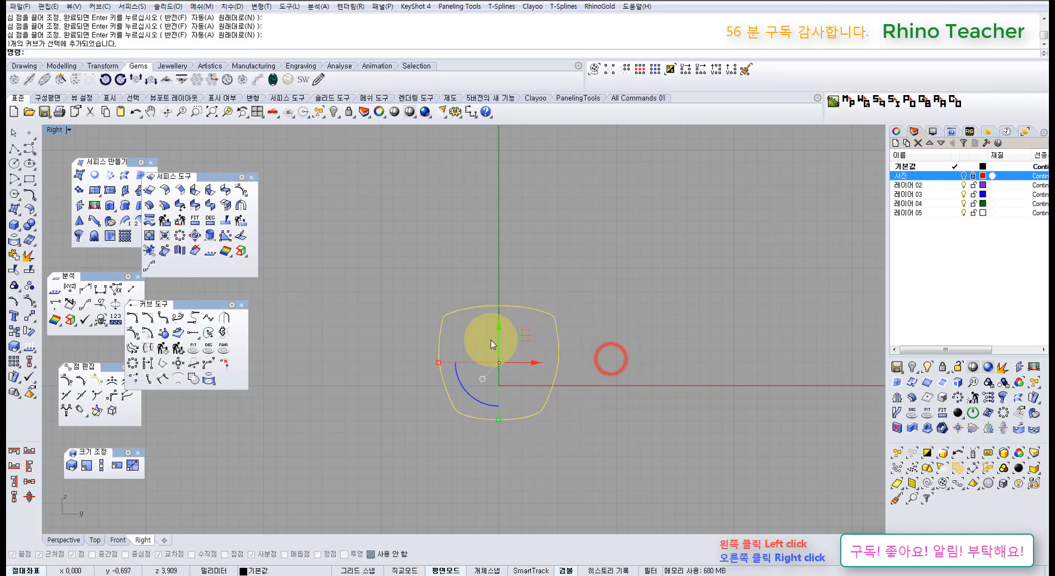
{"action": "key", "text": "F10"}
{"action": "scroll", "coordinate": [513, 302], "scroll_direction": "up", "scroll_amount": 5}
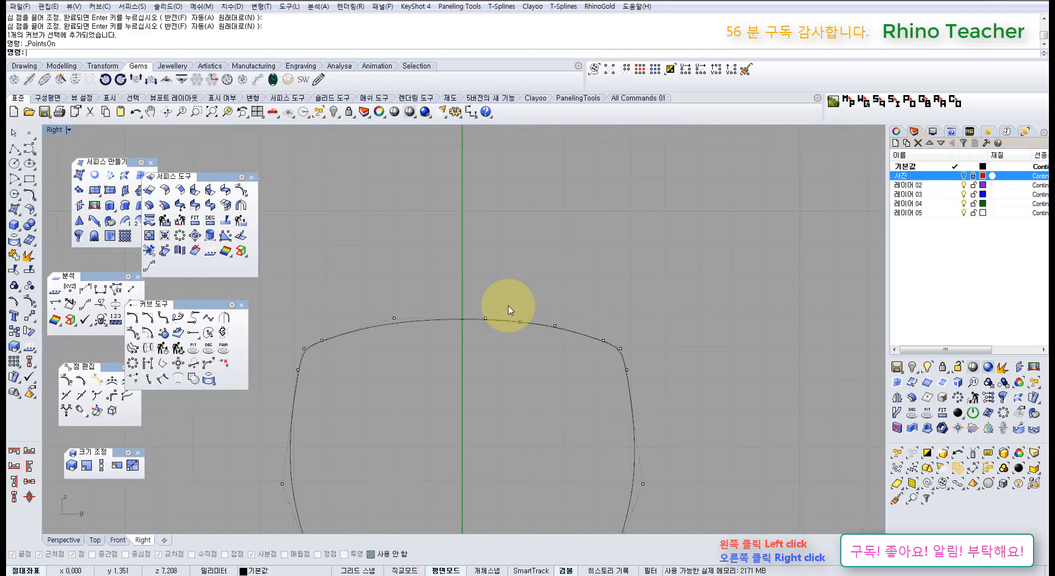
{"action": "scroll", "coordinate": [508, 309], "scroll_direction": "down", "scroll_amount": 3}
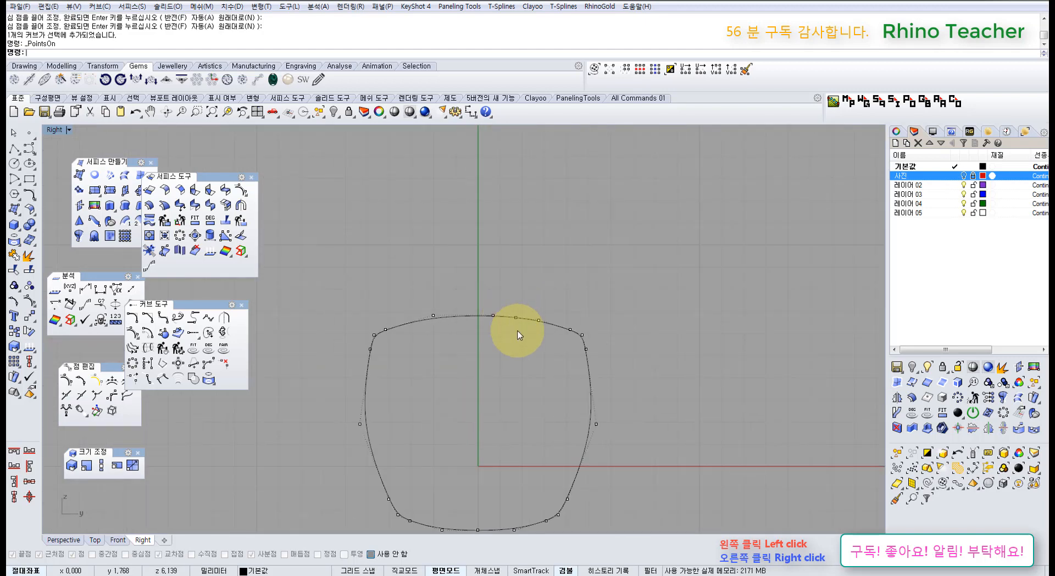
Undo the seam change, the control point deletion and the join, and join the two profile halves again
{"action": "key", "text": "ctrl+z"}
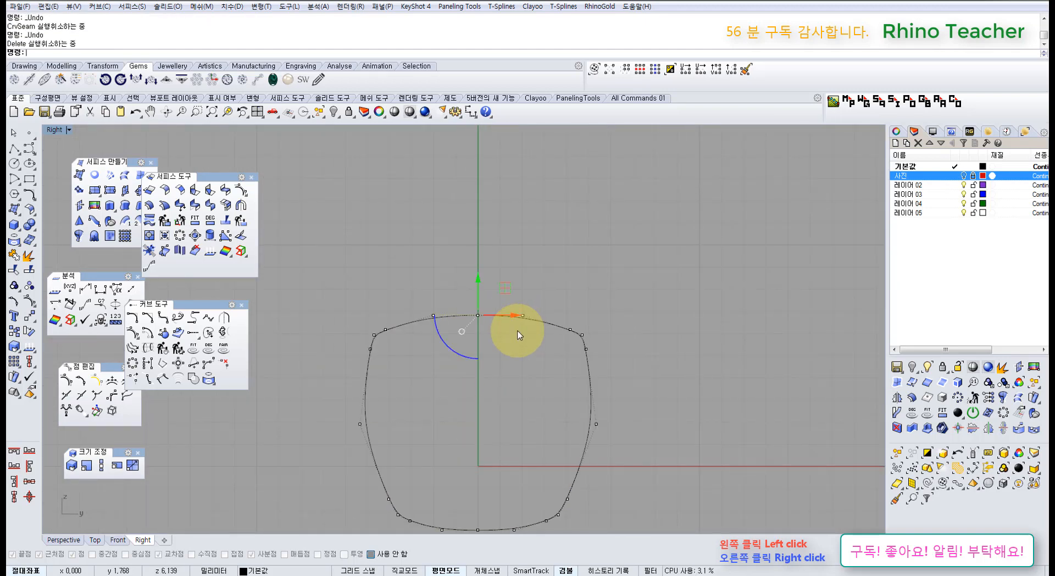
{"action": "key", "text": "ctrl+z"}
{"action": "left_click_drag", "start_coordinate": [509, 357], "coordinate": [417, 357]}
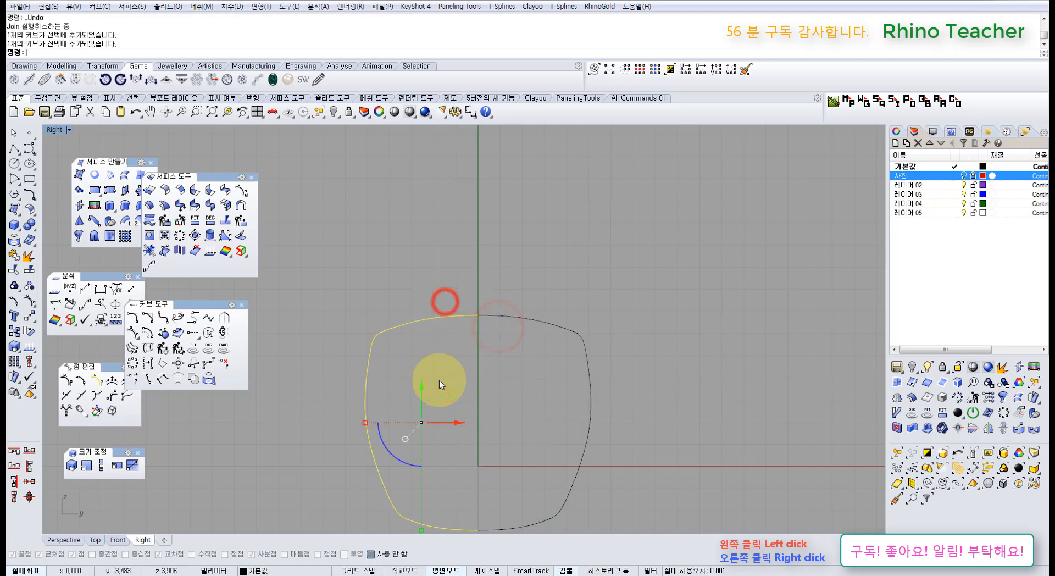
{"action": "left_click_drag", "start_coordinate": [504, 357], "coordinate": [459, 293]}
{"action": "left_click", "coordinate": [13, 254]}
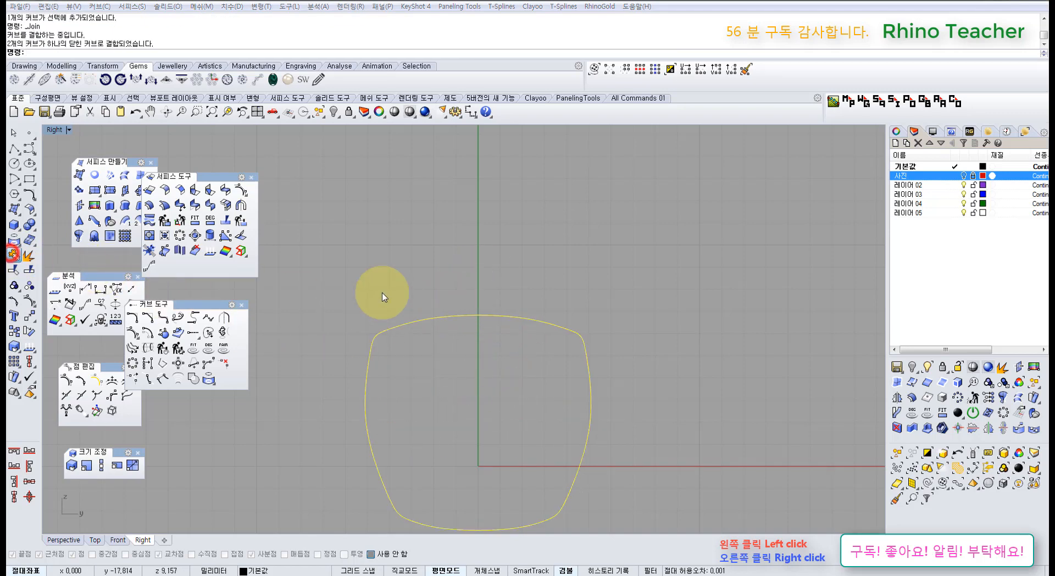
{"action": "left_click", "coordinate": [526, 311]}
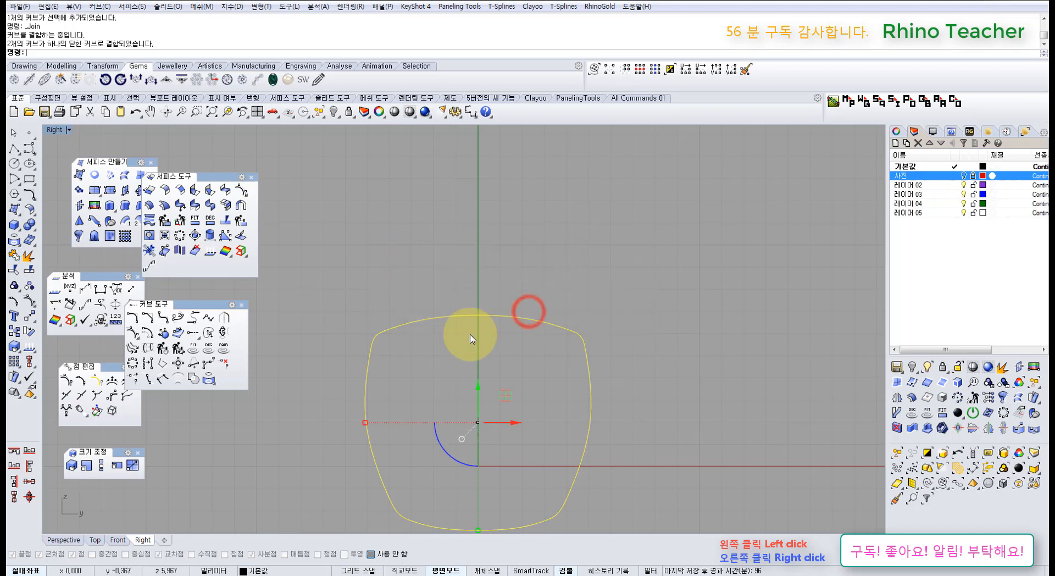
Extrude the joined profile as an open surface about 63 mm along the X axis in the Perspective view
{"action": "key", "text": "ctrl+F4"}
{"action": "right_click_drag", "start_coordinate": [459, 350], "coordinate": [462, 374]}
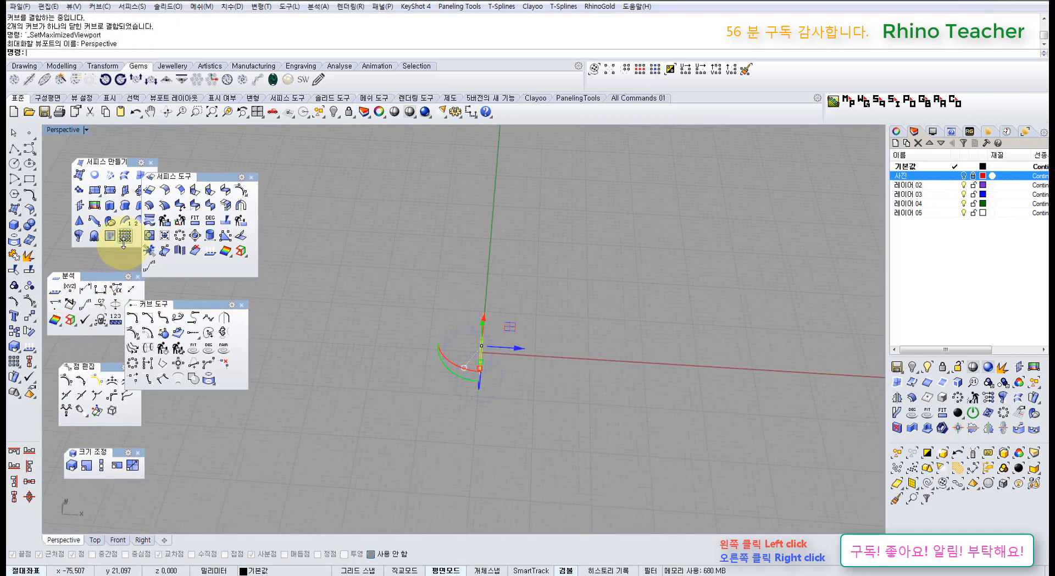
{"action": "left_click", "coordinate": [108, 205]}
{"action": "scroll", "coordinate": [792, 335], "scroll_direction": "down", "scroll_amount": 2}
{"action": "right_click_drag", "start_coordinate": [792, 335], "coordinate": [634, 332], "text": "shift"}
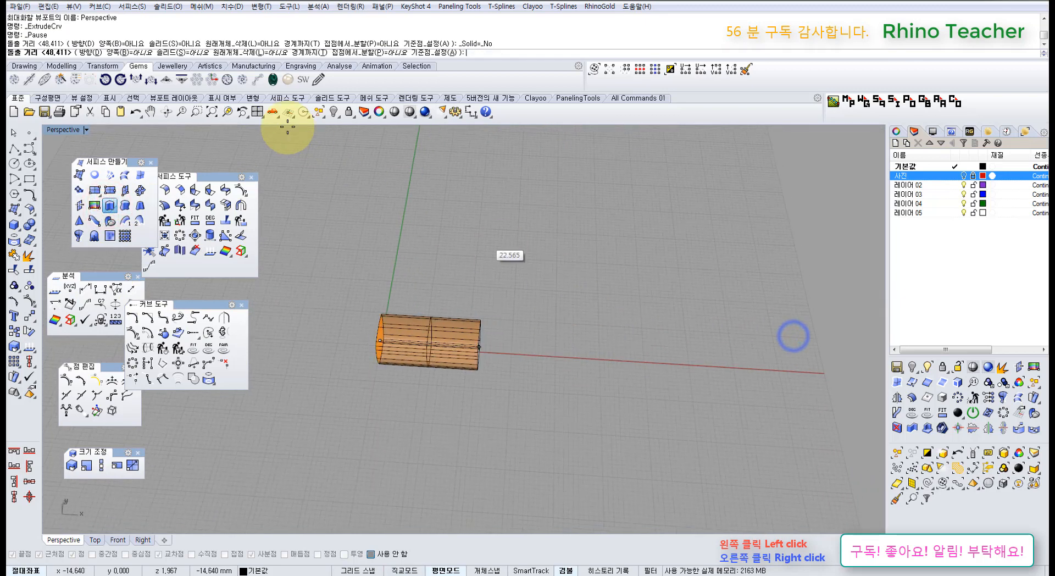
{"action": "left_click", "coordinate": [661, 322]}
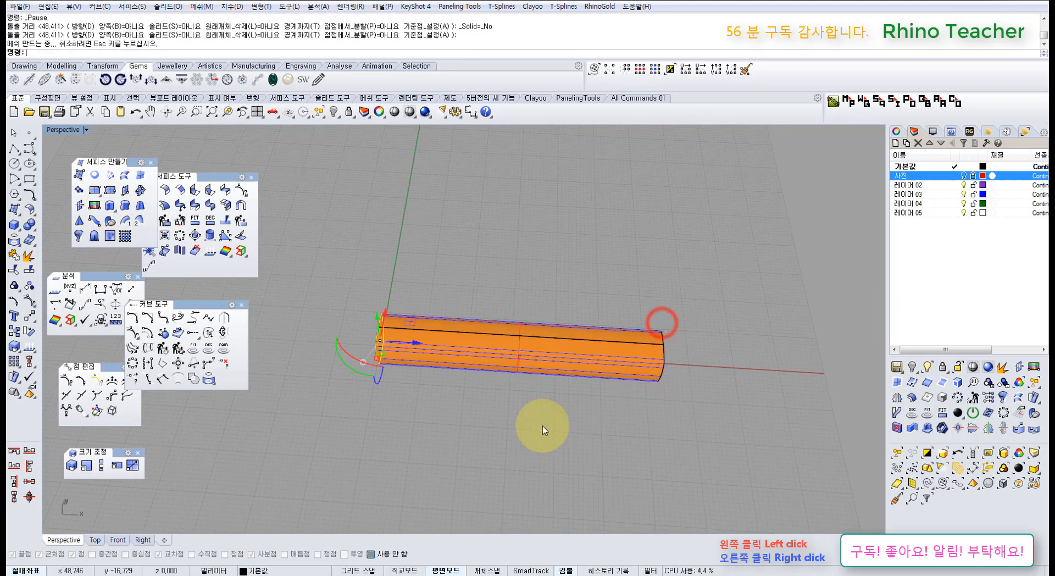
Delete the profile curve and move the extruded surface along the X axis so it is roughly centred on the origin
{"action": "key", "text": "Delete"}
{"action": "left_click_drag", "start_coordinate": [609, 455], "coordinate": [601, 385]}
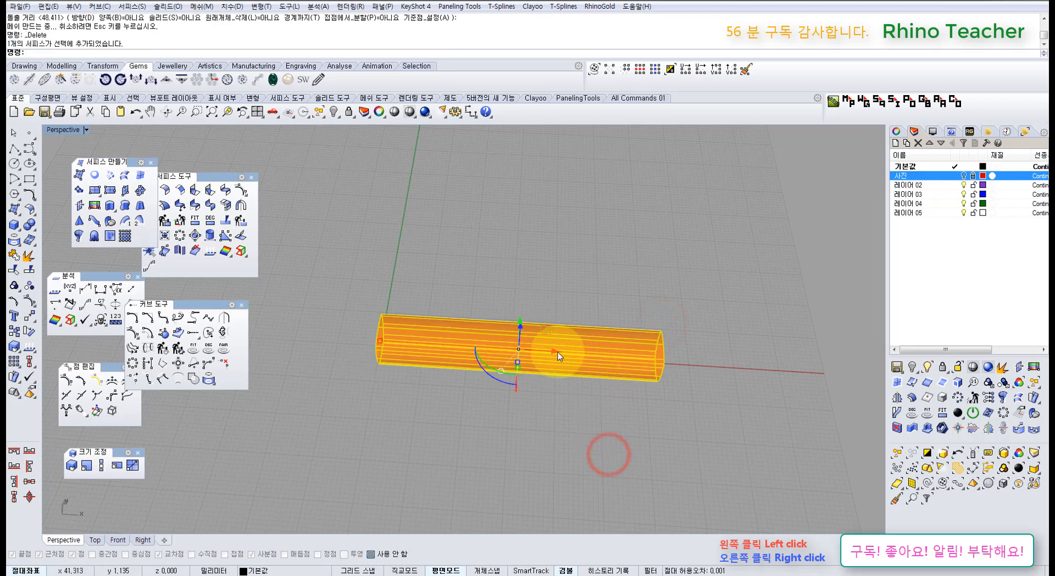
{"action": "left_click_drag", "start_coordinate": [557, 352], "coordinate": [421, 347]}
{"action": "left_click", "coordinate": [484, 433]}
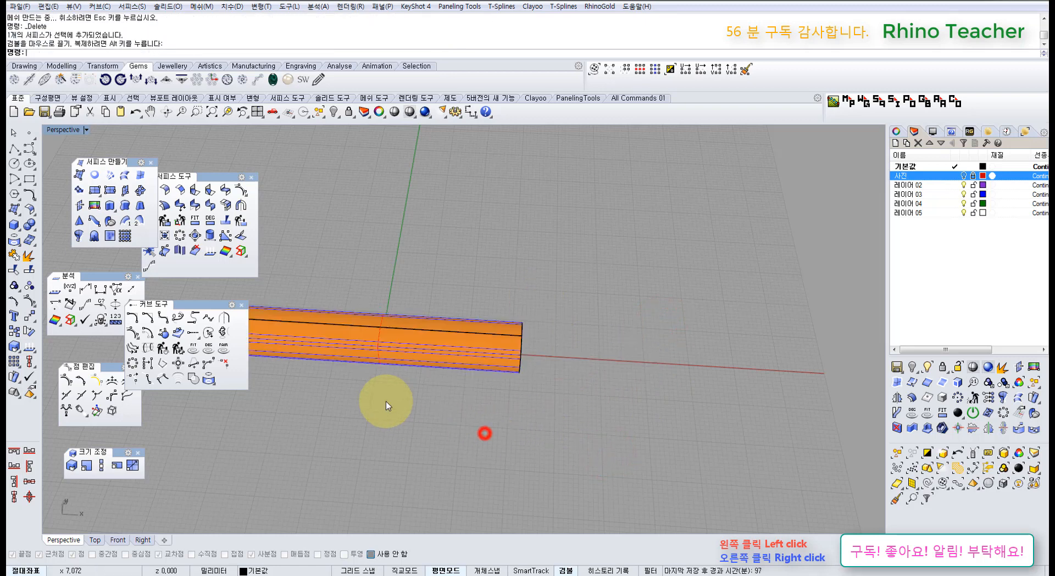
{"action": "right_click_drag", "start_coordinate": [395, 401], "coordinate": [510, 422], "text": "shift"}
Close the floating curve tools and surface tools toolbars
{"action": "left_click", "coordinate": [242, 304]}
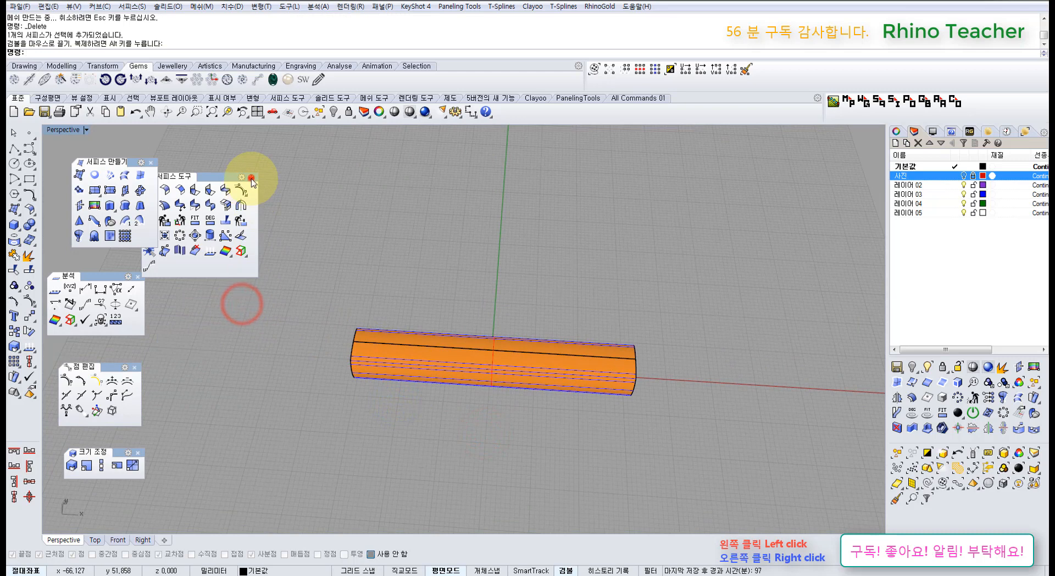
{"action": "left_click", "coordinate": [251, 182]}
{"action": "left_click", "coordinate": [395, 230]}
{"action": "right_click_drag", "start_coordinate": [471, 370], "coordinate": [460, 426]}
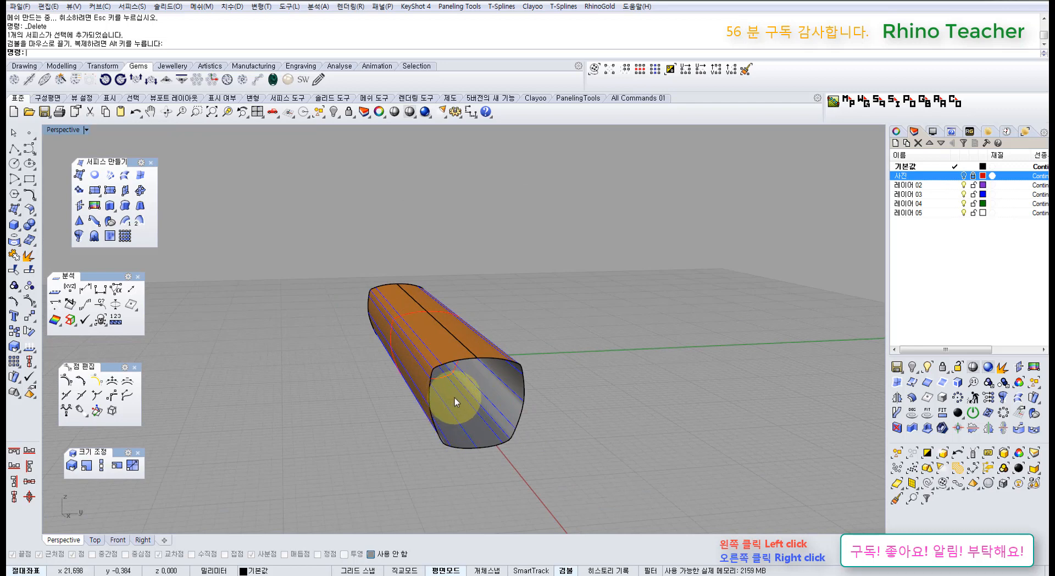
Try to explode the extruded surface in the Front view
{"action": "key", "text": "ctrl+F4"}
{"action": "key", "text": "ctrl+F2"}
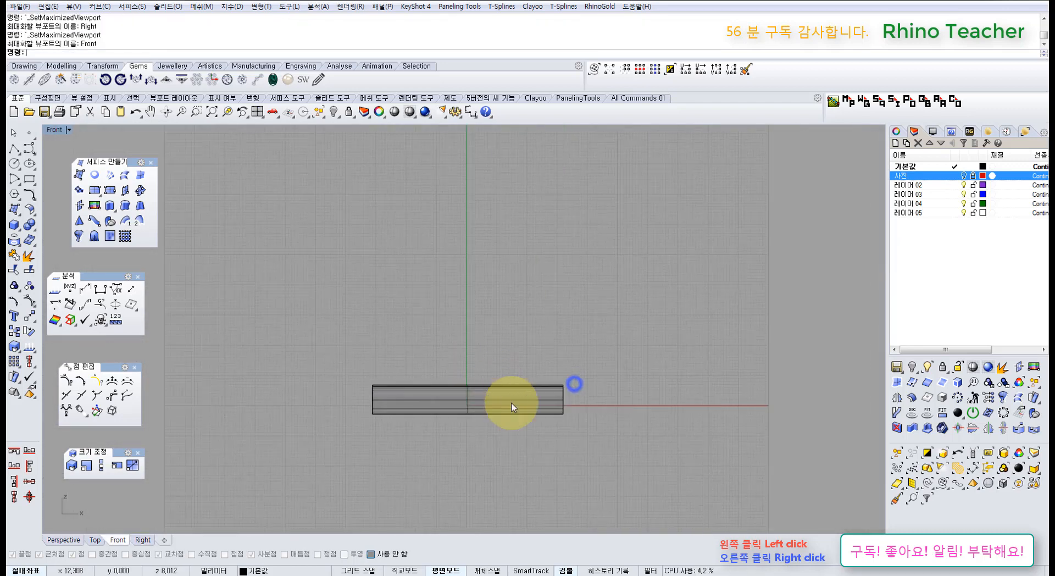
{"action": "scroll", "coordinate": [511, 406], "scroll_direction": "up", "scroll_amount": 5}
{"action": "left_click_drag", "start_coordinate": [565, 467], "coordinate": [511, 369]}
{"action": "left_click", "coordinate": [29, 256]}
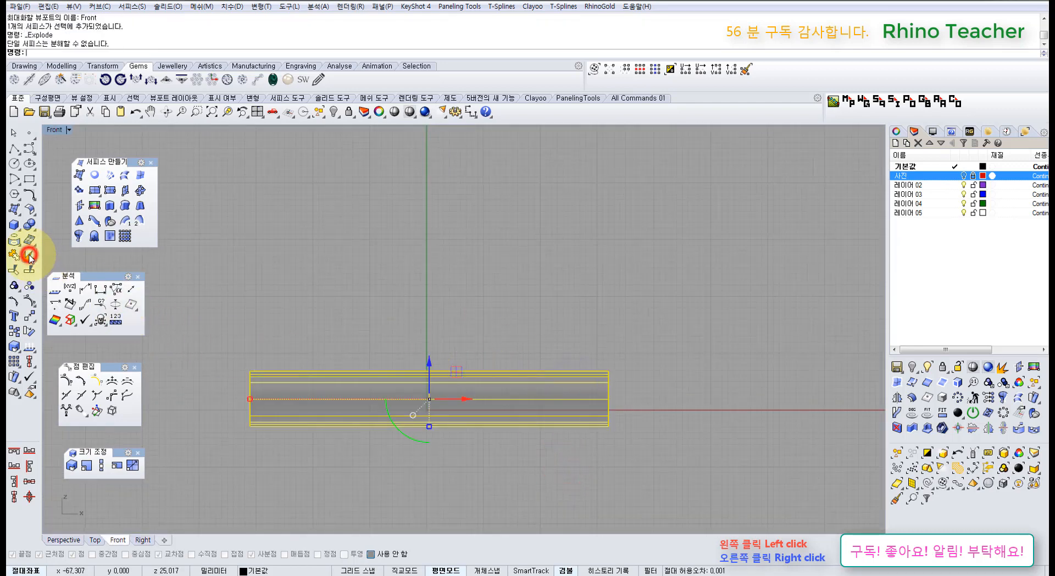
{"action": "right_click", "coordinate": [576, 334]}
Inspect the extruded surface in perspective, and undo its move, the curve deletion and the extrusion
{"action": "key", "text": "ctrl+F4"}
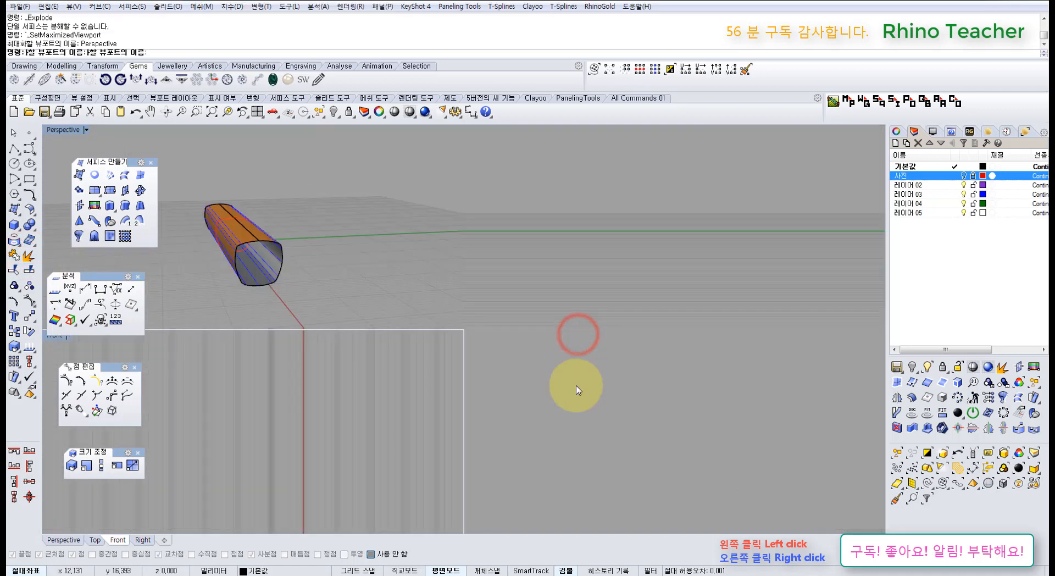
{"action": "right_click_drag", "start_coordinate": [551, 384], "coordinate": [495, 365]}
{"action": "left_click", "coordinate": [401, 333]}
{"action": "right_click_drag", "start_coordinate": [357, 370], "coordinate": [566, 418]}
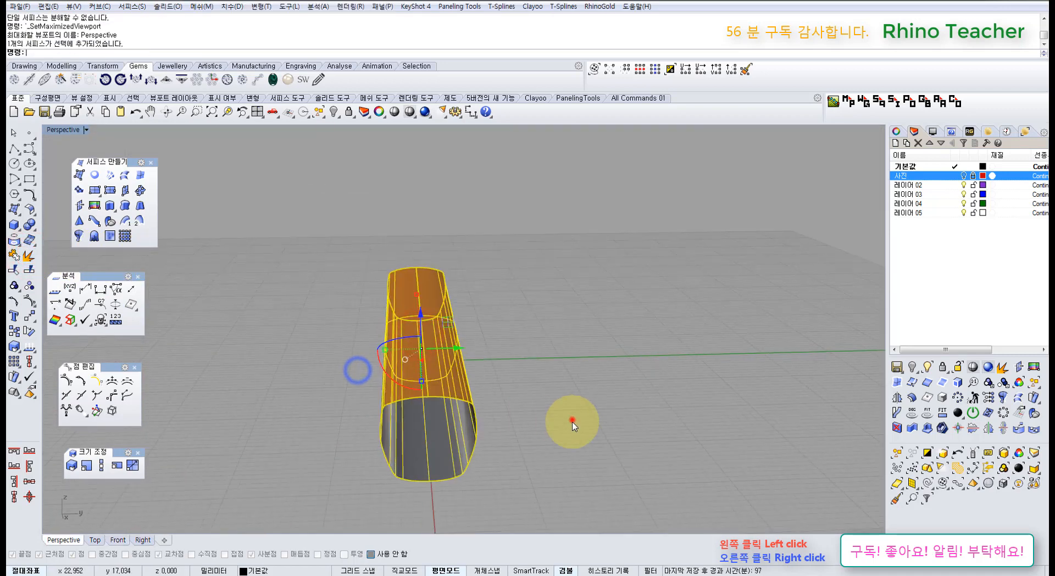
{"action": "left_click", "coordinate": [572, 421]}
{"action": "right_click_drag", "start_coordinate": [462, 436], "coordinate": [522, 342]}
{"action": "key", "text": "ctrl+z"}
{"action": "key", "text": "ctrl+z"}
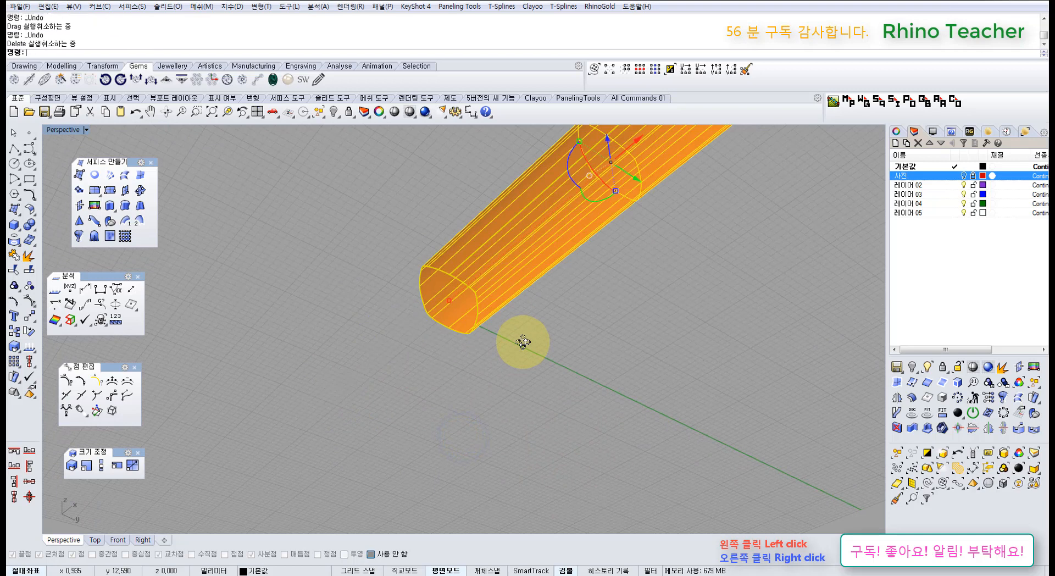
{"action": "key", "text": "ctrl+z"}
Turn on the closed profile's control points, examine the one at the top centre and turn the points off
{"action": "right_click_drag", "start_coordinate": [491, 298], "coordinate": [511, 393]}
{"action": "left_click_drag", "start_coordinate": [521, 400], "coordinate": [437, 328]}
{"action": "left_click_drag", "start_coordinate": [513, 359], "coordinate": [464, 336]}
{"action": "right_click_drag", "start_coordinate": [517, 350], "coordinate": [495, 376]}
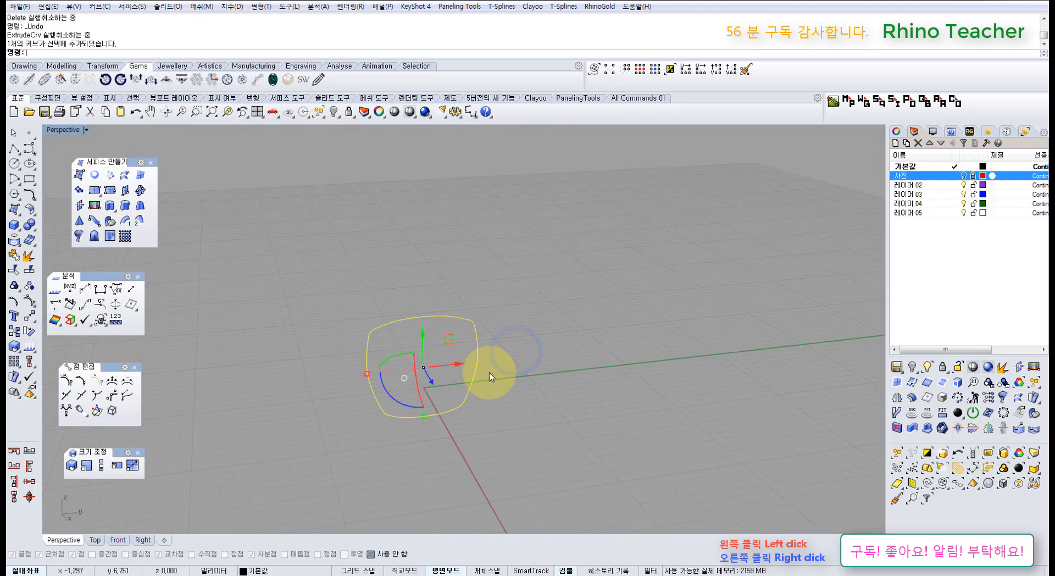
{"action": "key", "text": "F10"}
{"action": "scroll", "coordinate": [431, 315], "scroll_direction": "up", "scroll_amount": 4}
{"action": "left_click_drag", "start_coordinate": [431, 293], "coordinate": [456, 340]}
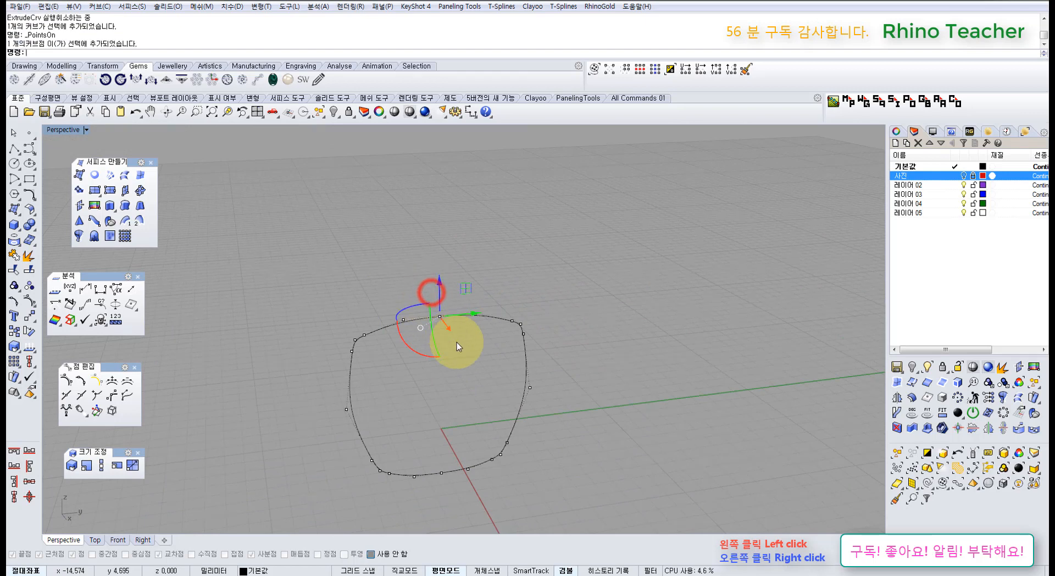
{"action": "right_click_drag", "start_coordinate": [441, 403], "coordinate": [431, 395]}
{"action": "key", "text": "Escape"}
{"action": "key", "text": "Escape"}
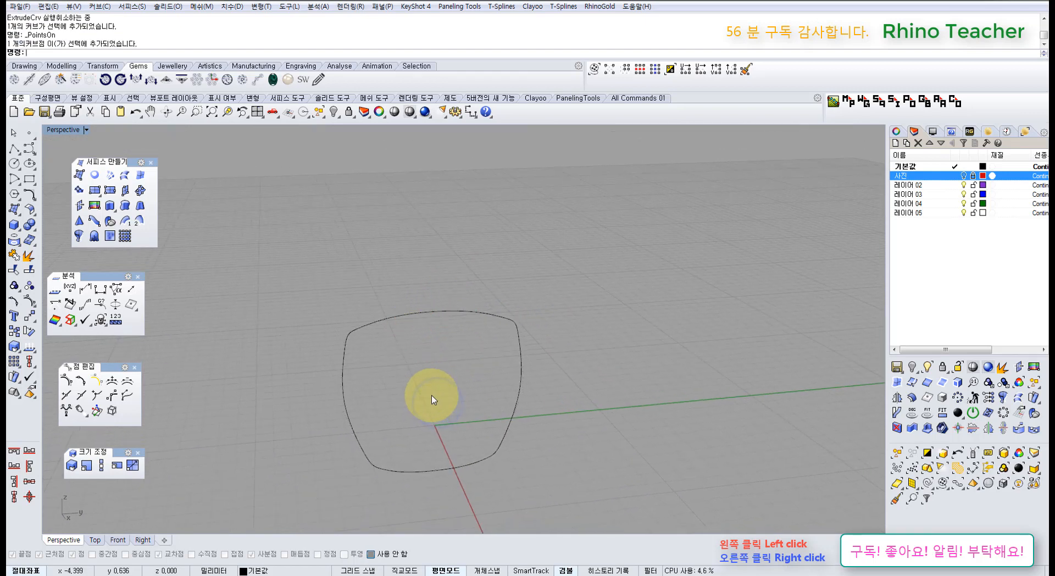
Check the direction of the closed profile curve with the Dir command
{"action": "left_click", "coordinate": [391, 392]}
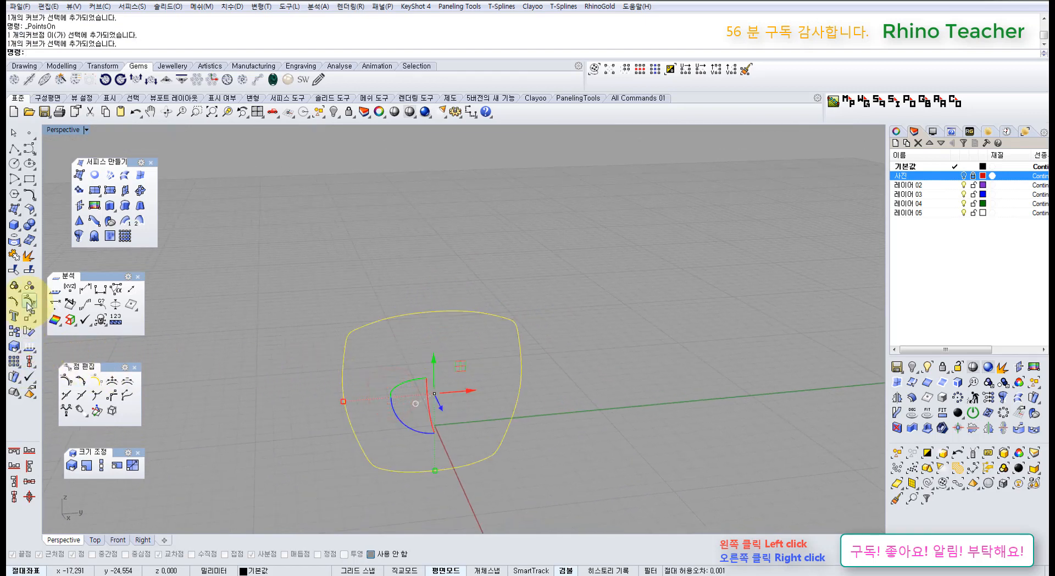
{"action": "left_click", "coordinate": [27, 347]}
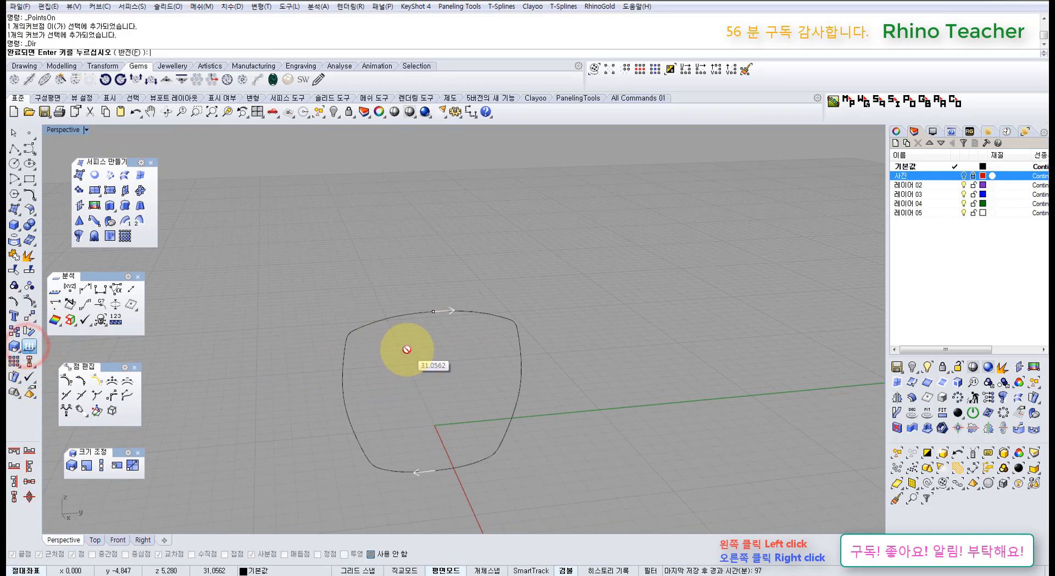
{"action": "right_click", "coordinate": [406, 349]}
{"action": "right_click_drag", "start_coordinate": [361, 345], "coordinate": [390, 376]}
Extrude the closed profile as an open surface about 51 mm along the X axis in the Top view
{"action": "key", "text": "ctrl+F1"}
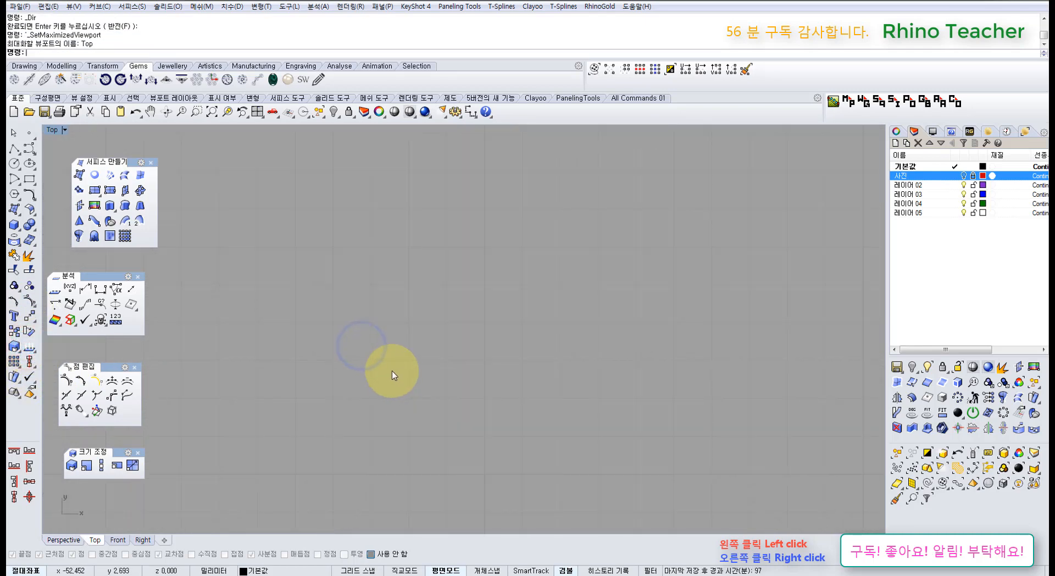
{"action": "scroll", "coordinate": [424, 374], "scroll_direction": "down", "scroll_amount": 4}
{"action": "right_click_drag", "start_coordinate": [488, 401], "coordinate": [360, 374]}
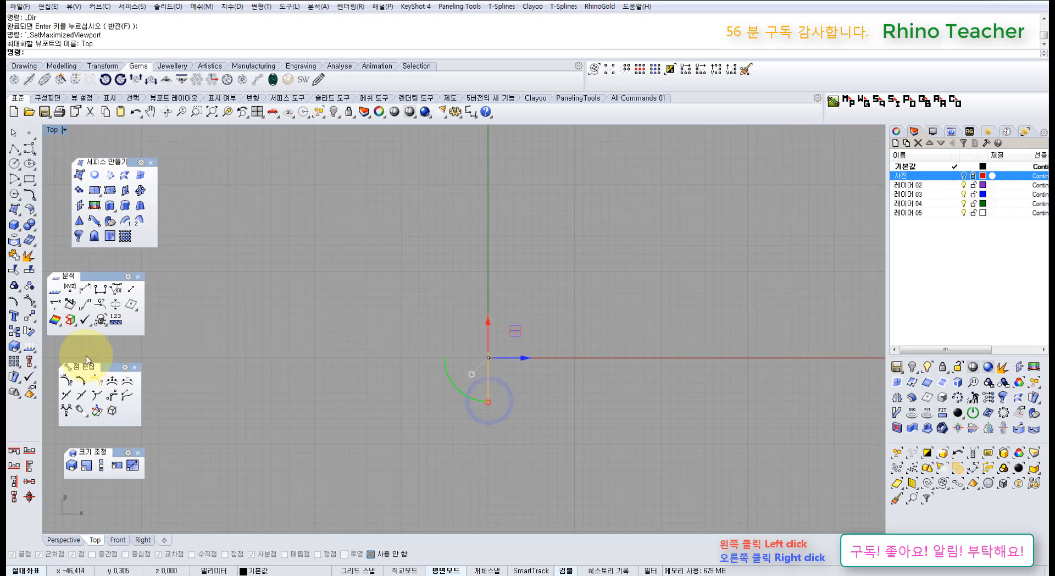
{"action": "right_click_drag", "start_coordinate": [435, 410], "coordinate": [325, 400]}
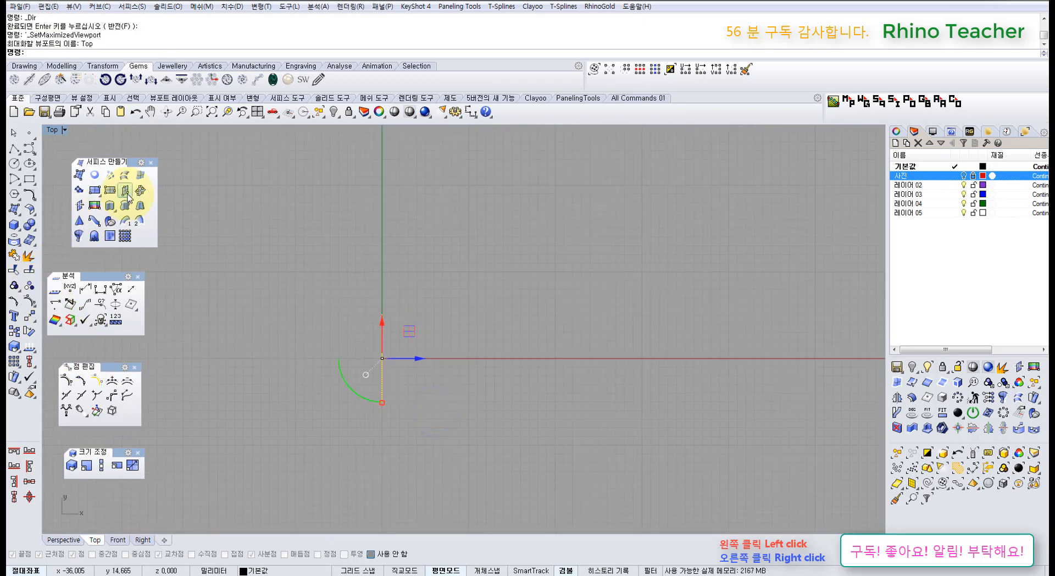
{"action": "left_click", "coordinate": [110, 206]}
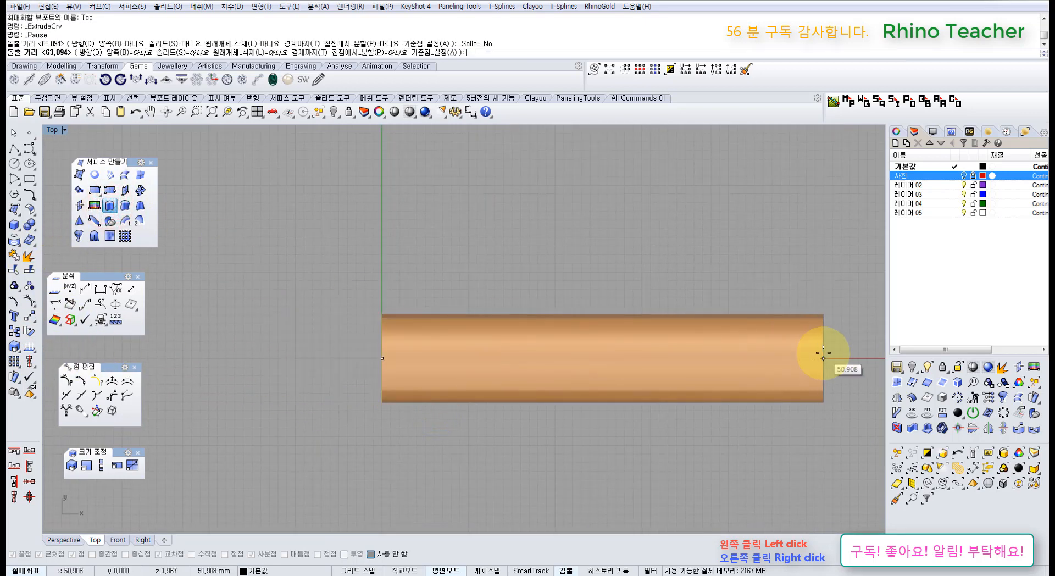
{"action": "left_click", "coordinate": [822, 353]}
Hide the profile curve at the start of the extruded surface
{"action": "left_click_drag", "start_coordinate": [763, 442], "coordinate": [626, 281]}
{"action": "left_click_drag", "start_coordinate": [360, 262], "coordinate": [443, 421]}
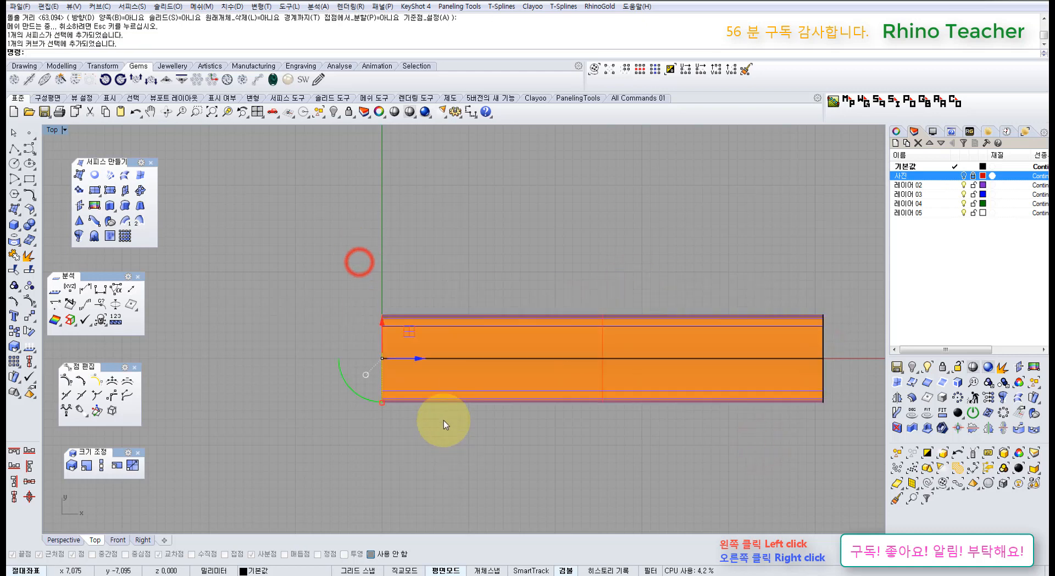
{"action": "key", "text": "ctrl+h"}
Move the extruded surface along the X axis until it is roughly centred on the origin, and show it in perspective
{"action": "left_click_drag", "start_coordinate": [574, 414], "coordinate": [500, 276]}
{"action": "scroll", "coordinate": [497, 283], "scroll_direction": "down", "scroll_amount": 6}
{"action": "right_click_drag", "start_coordinate": [511, 350], "coordinate": [501, 388]}
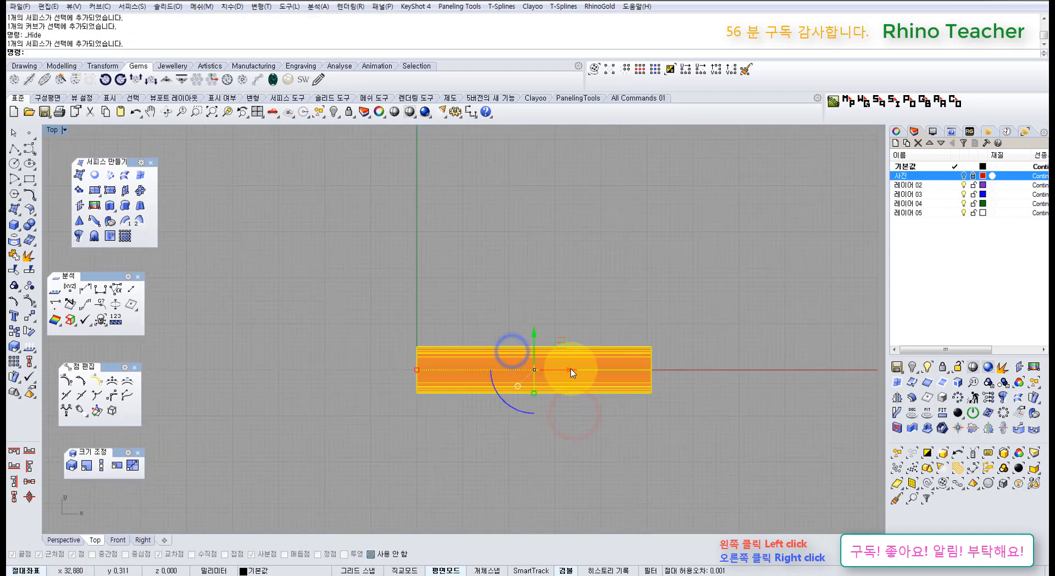
{"action": "left_click_drag", "start_coordinate": [570, 369], "coordinate": [443, 371]}
{"action": "key", "text": "ctrl+F4"}
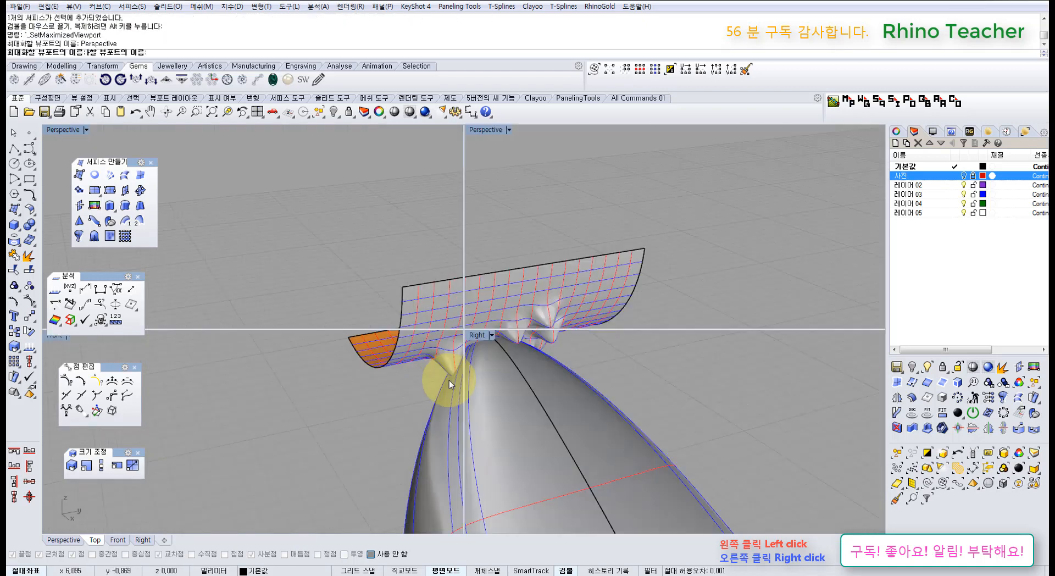
Show the banana reference photo layer (사진) and turn on the extruded surface's control points in the Front view
{"action": "right_click_drag", "start_coordinate": [476, 348], "coordinate": [807, 219]}
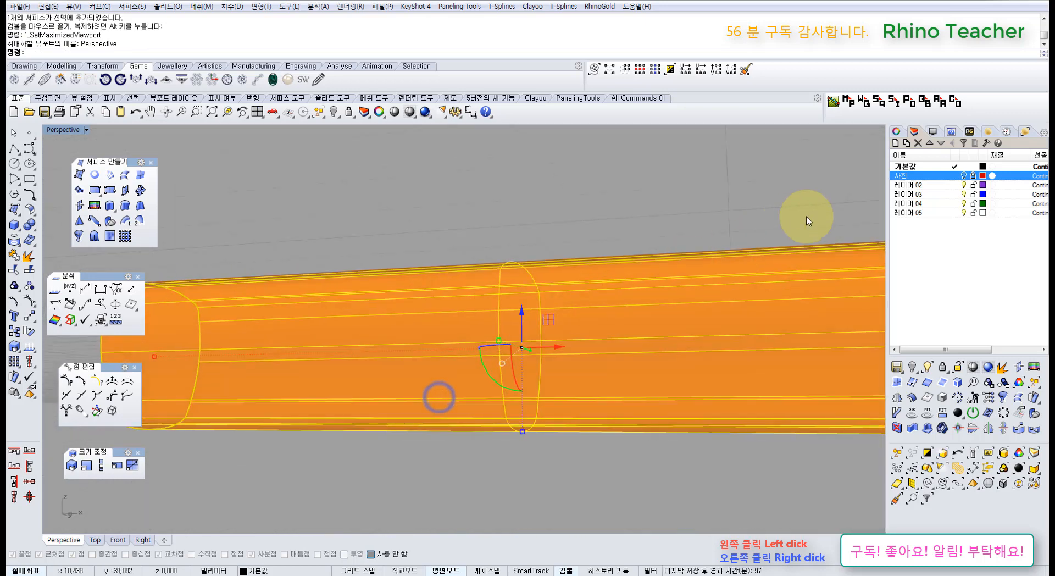
{"action": "left_click", "coordinate": [963, 176]}
{"action": "right_click_drag", "start_coordinate": [758, 278], "coordinate": [683, 302]}
{"action": "key", "text": "ctrl+F1"}
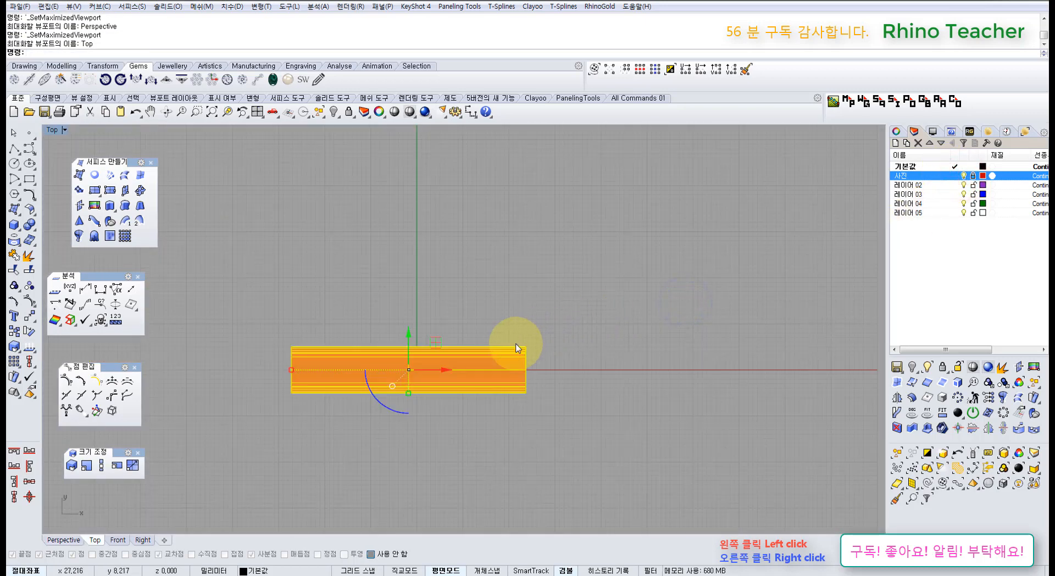
{"action": "right_click_drag", "start_coordinate": [454, 329], "coordinate": [476, 363]}
{"action": "key", "text": "ctrl+F2"}
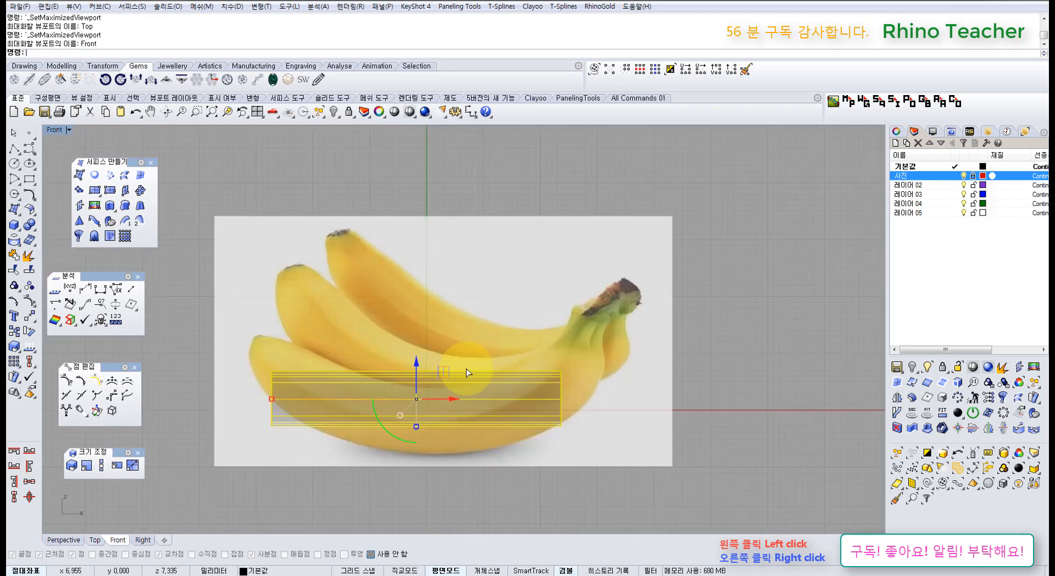
{"action": "right_click_drag", "start_coordinate": [414, 380], "coordinate": [470, 357]}
{"action": "scroll", "coordinate": [468, 396], "scroll_direction": "up", "scroll_amount": 6}
{"action": "right_click_drag", "start_coordinate": [449, 402], "coordinate": [450, 372]}
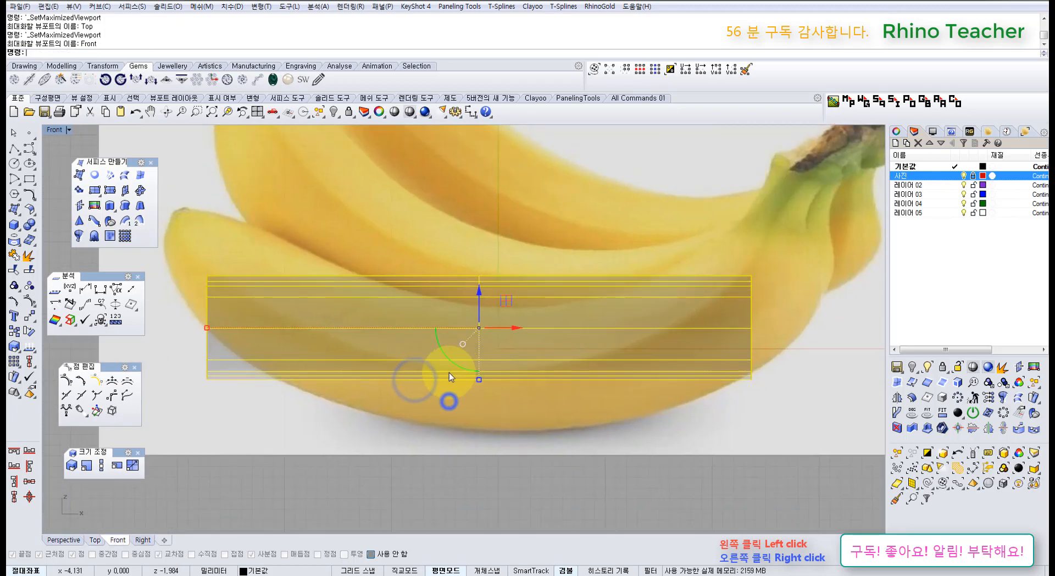
{"action": "key", "text": "F10"}
{"action": "scroll", "coordinate": [434, 379], "scroll_direction": "down", "scroll_amount": 6}
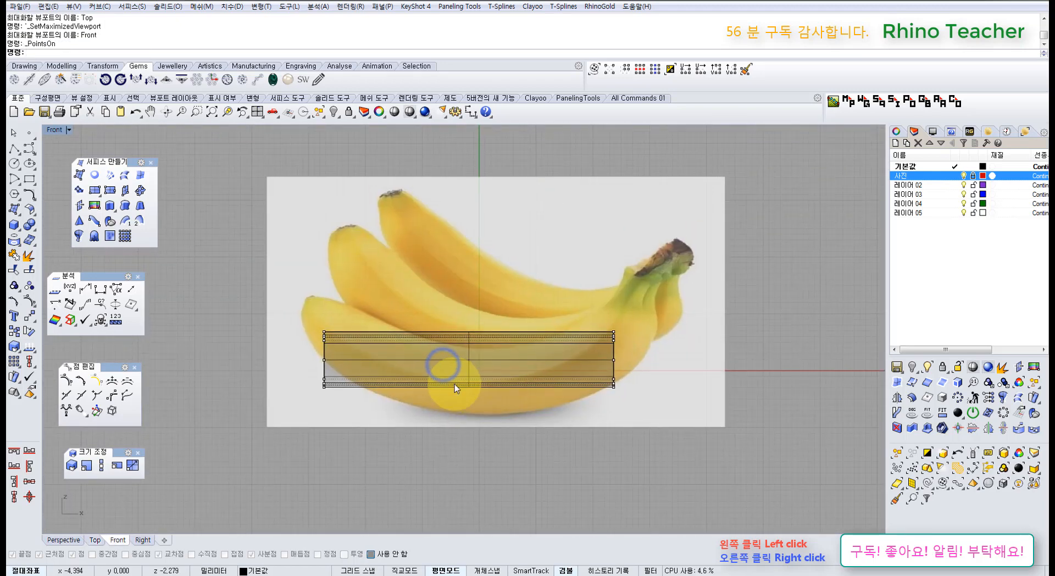
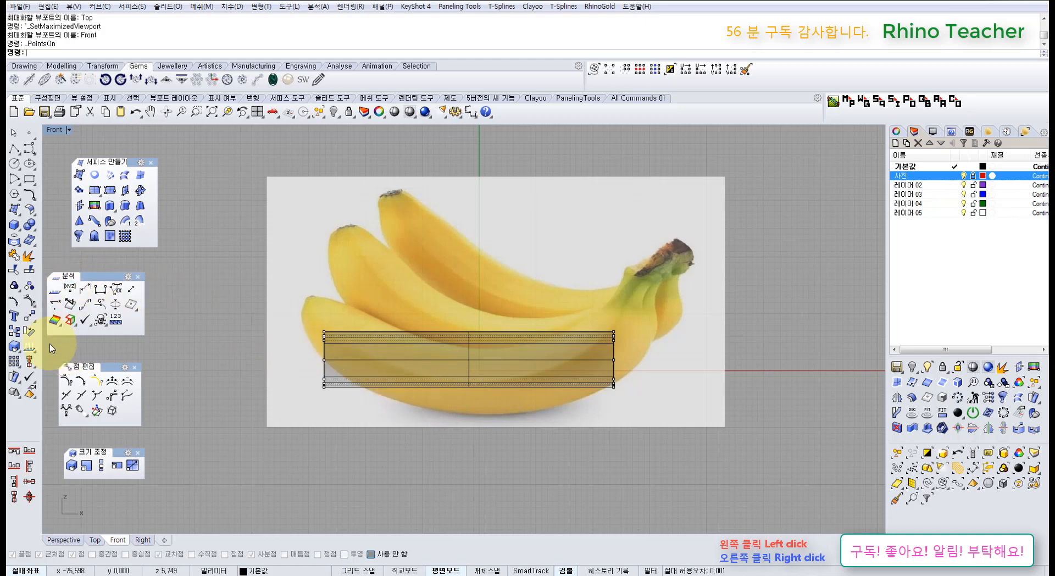
Try changing the surface's degree to 3 in both the U and V directions with Change Degree
{"action": "left_click", "coordinate": [25, 194]}
{"action": "left_click", "coordinate": [124, 236]}
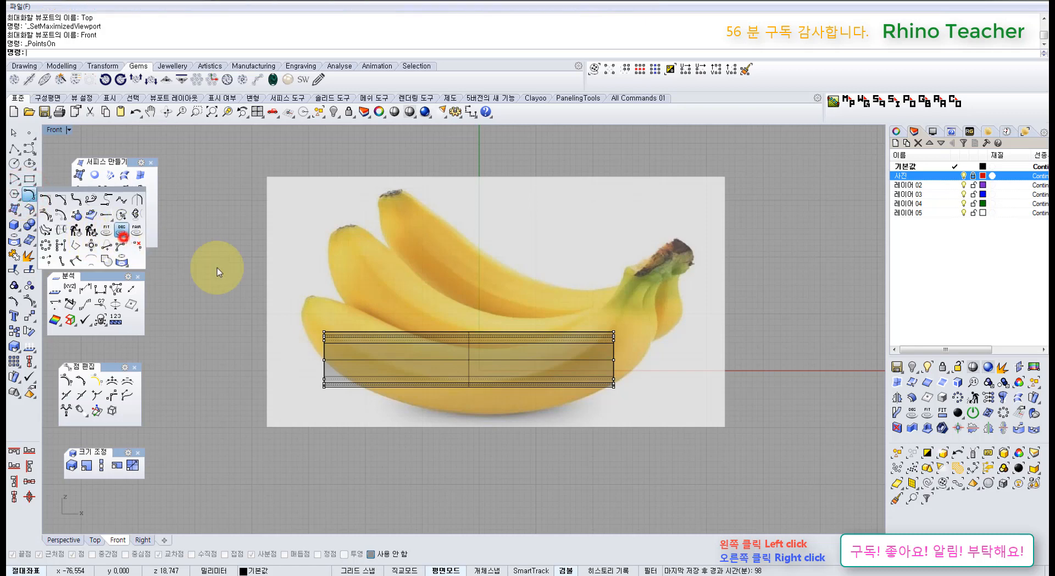
{"action": "left_click", "coordinate": [420, 358]}
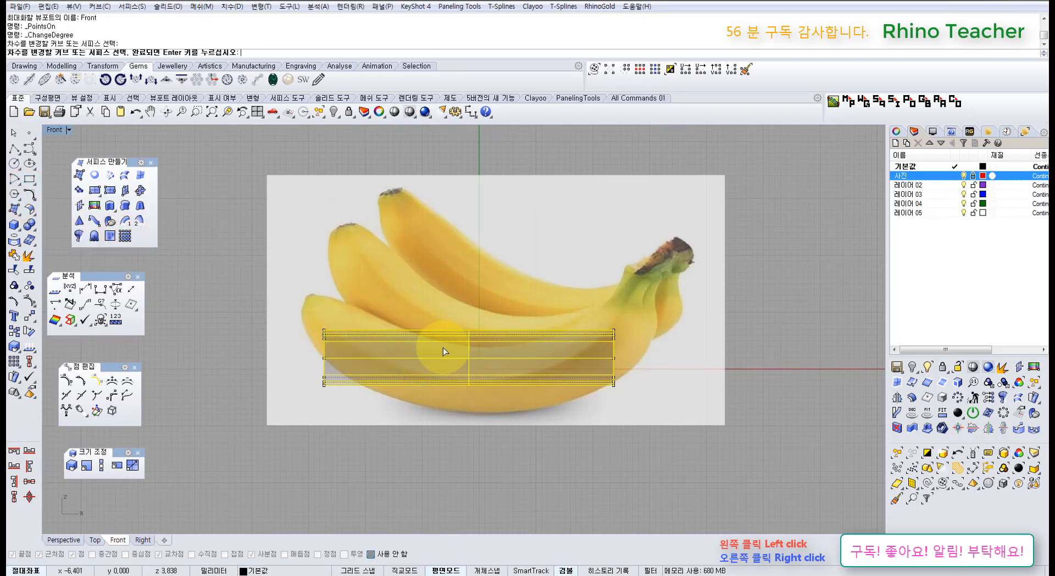
{"action": "right_click", "coordinate": [443, 351]}
{"action": "type", "text": "3"}
{"action": "key", "text": "Return"}
{"action": "type", "text": "3"}
{"action": "key", "text": "Return"}
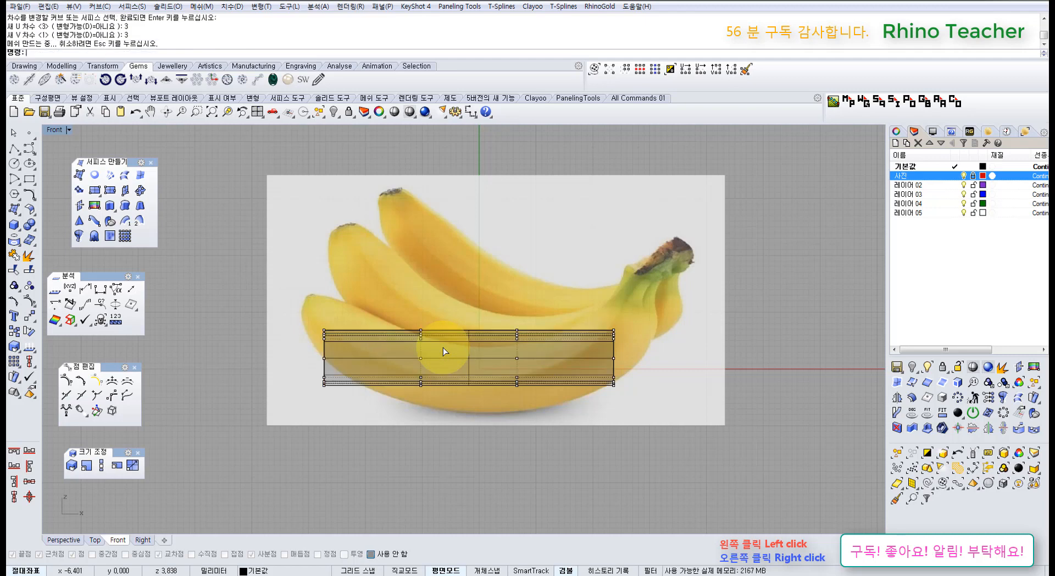
Try scaling down the control points at the surface's banana-tip end in perspective, and undo the scaling
{"action": "left_click_drag", "start_coordinate": [352, 429], "coordinate": [350, 420]}
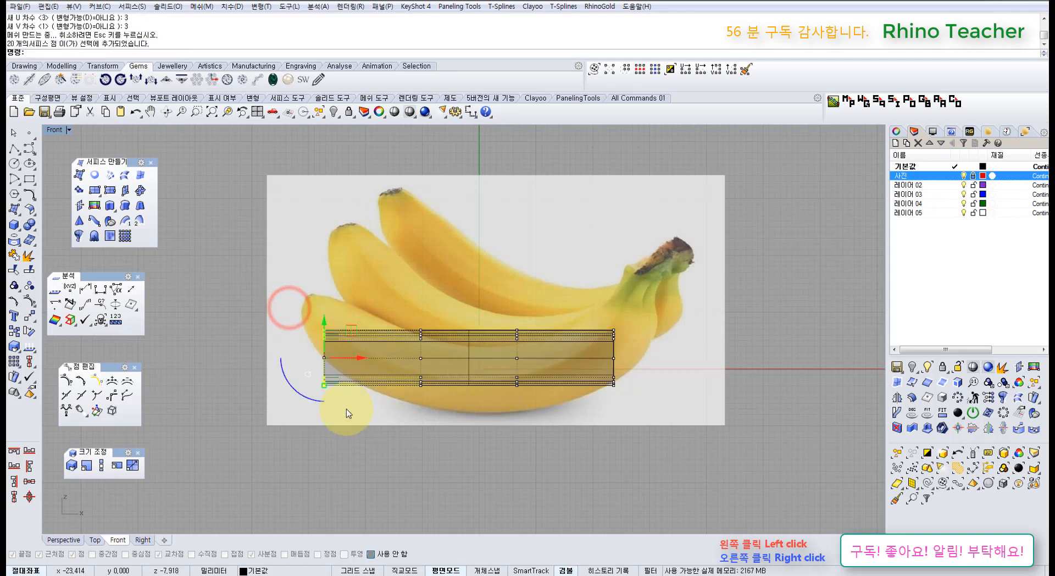
{"action": "scroll", "coordinate": [357, 362], "scroll_direction": "up", "scroll_amount": 6}
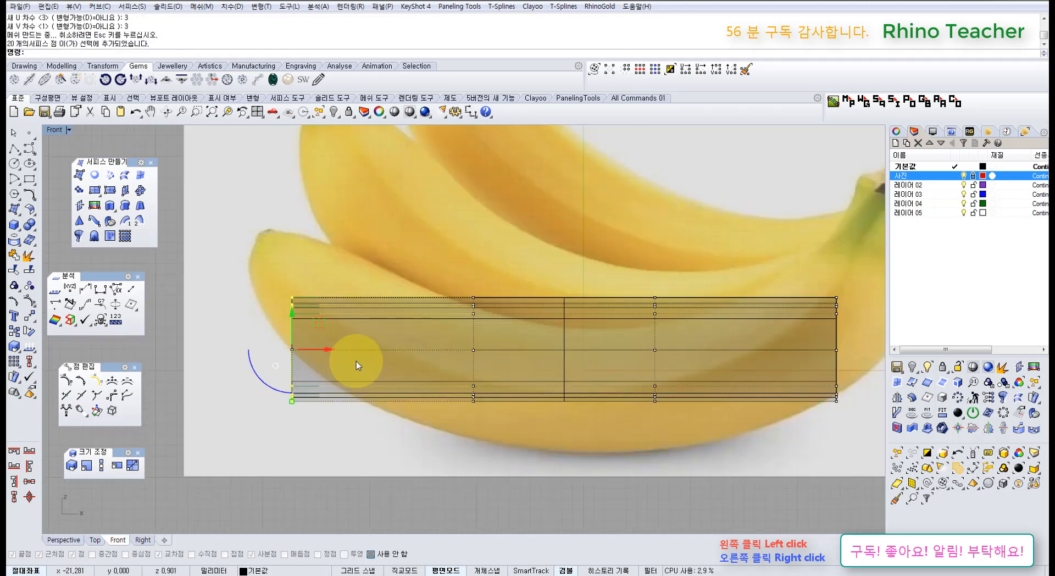
{"action": "right_click_drag", "start_coordinate": [339, 359], "coordinate": [412, 395]}
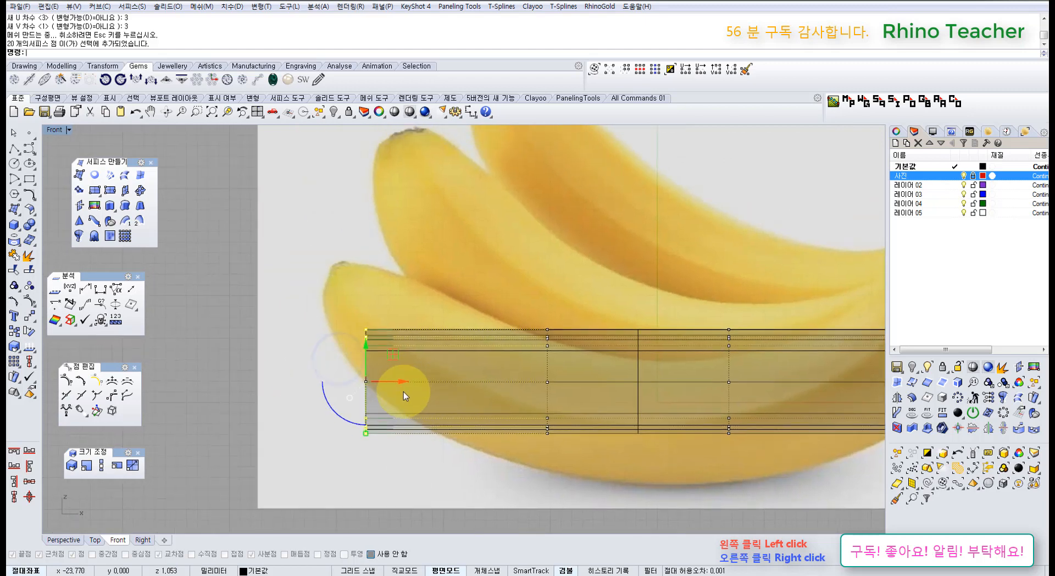
{"action": "key", "text": "ctrl+F4"}
{"action": "right_click_drag", "start_coordinate": [352, 347], "coordinate": [388, 477]}
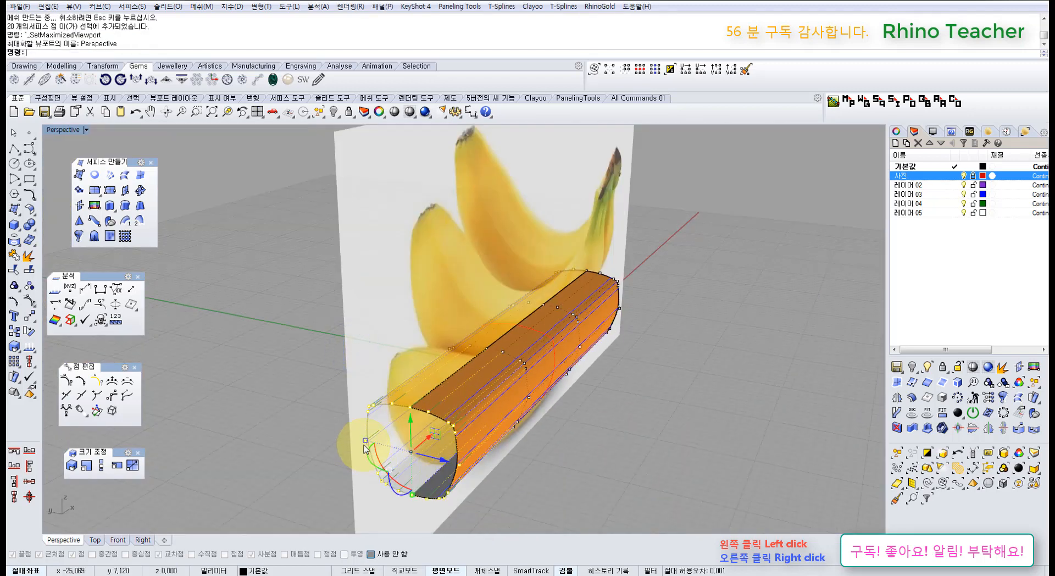
{"action": "left_click_drag", "start_coordinate": [364, 448], "coordinate": [499, 475]}
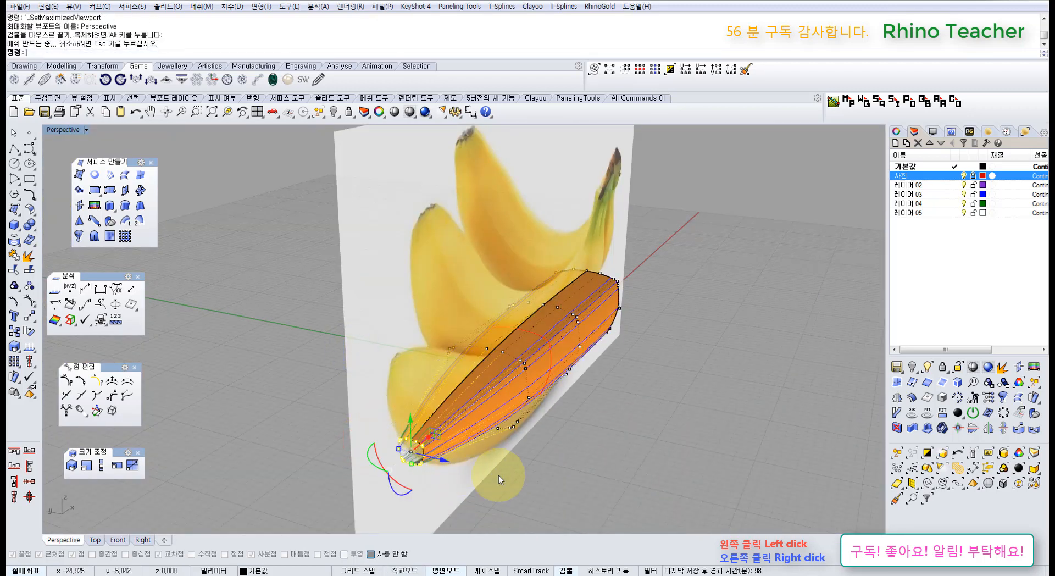
{"action": "right_click_drag", "start_coordinate": [535, 468], "coordinate": [431, 440]}
{"action": "key", "text": "ctrl+z"}
{"action": "right_click_drag", "start_coordinate": [382, 467], "coordinate": [378, 494]}
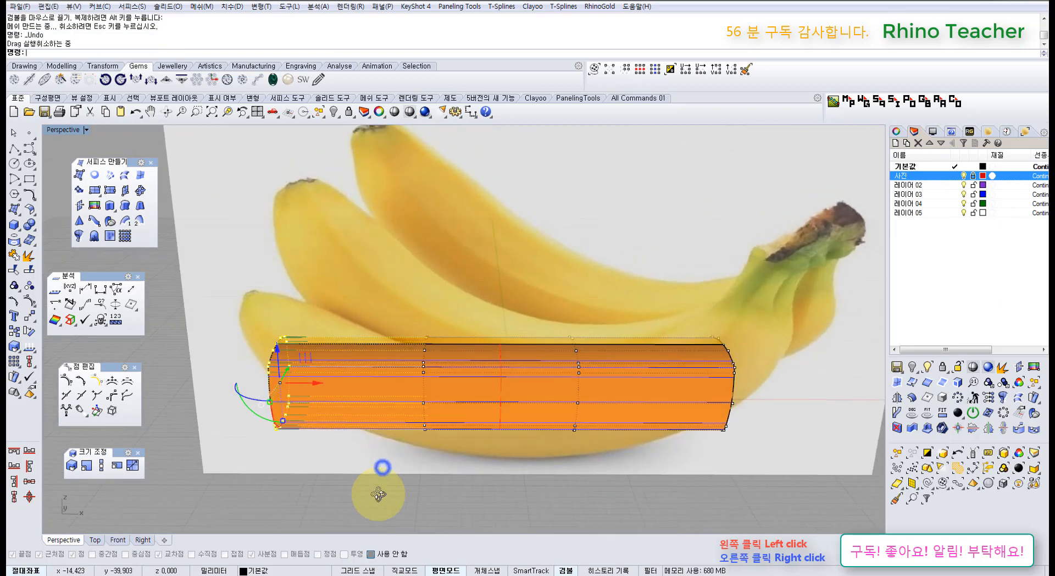
Undo the surface's degree change in the Front view
{"action": "key", "text": "ctrl+F2"}
{"action": "key", "text": "ctrl+z"}
{"action": "right_click_drag", "start_coordinate": [499, 451], "coordinate": [192, 386]}
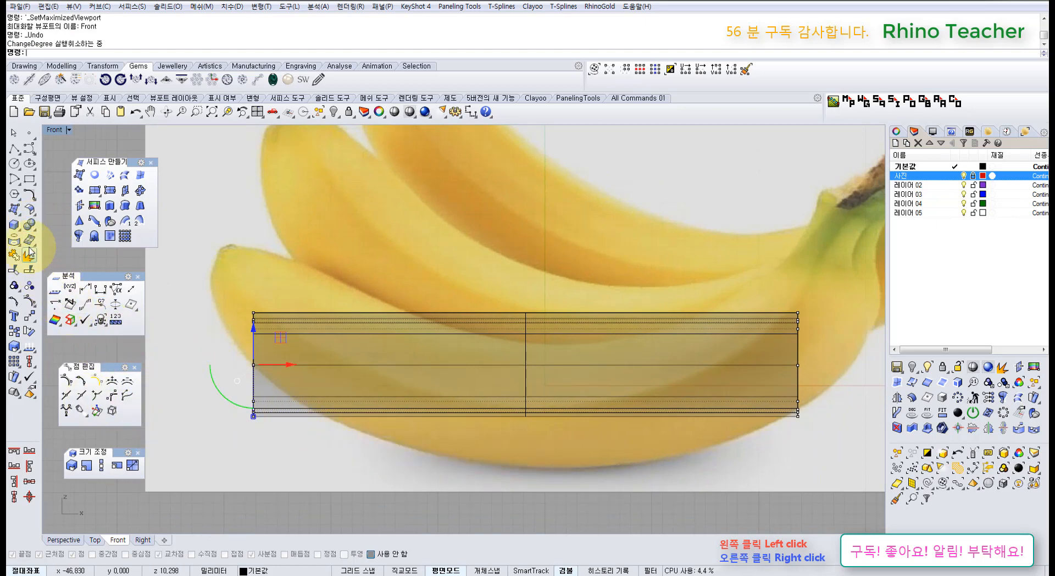
Rebuild the surface with 20 U points and 10 V points at degree 3 in both directions
{"action": "left_click", "coordinate": [29, 209]}
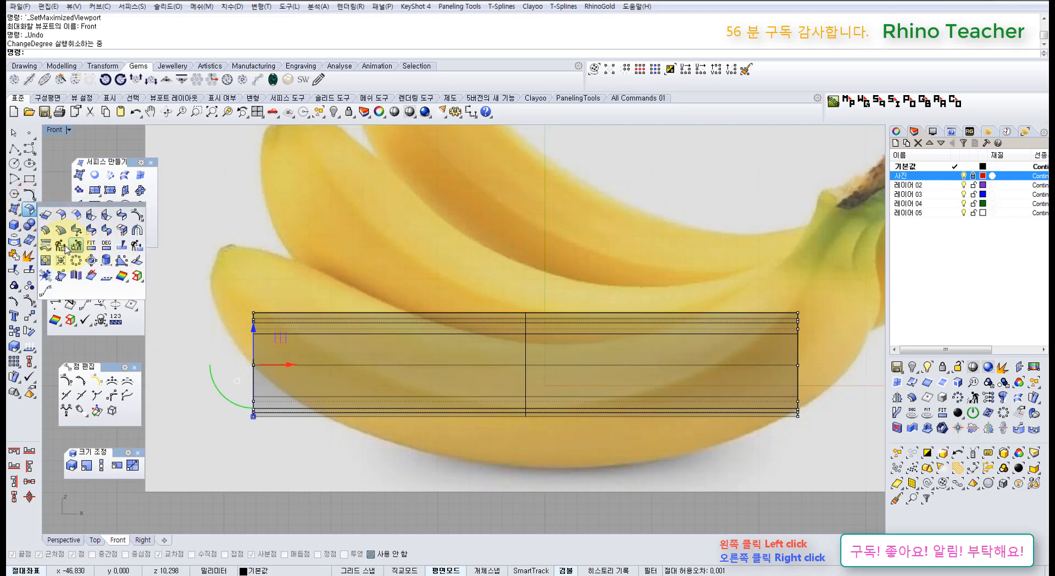
{"action": "left_click", "coordinate": [62, 245]}
{"action": "left_click", "coordinate": [372, 328]}
{"action": "right_click", "coordinate": [371, 327]}
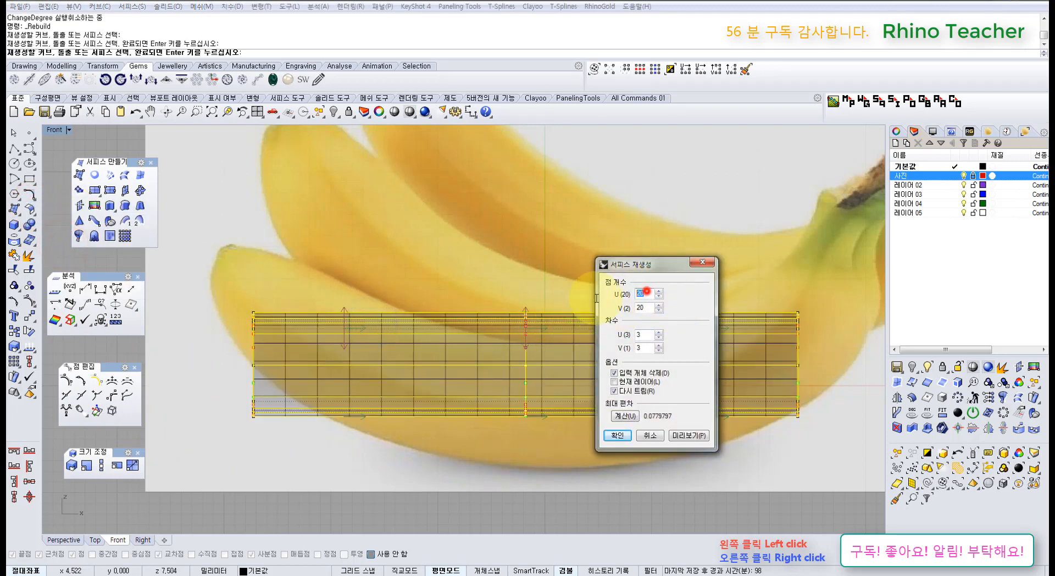
{"action": "type", "text": "10"}
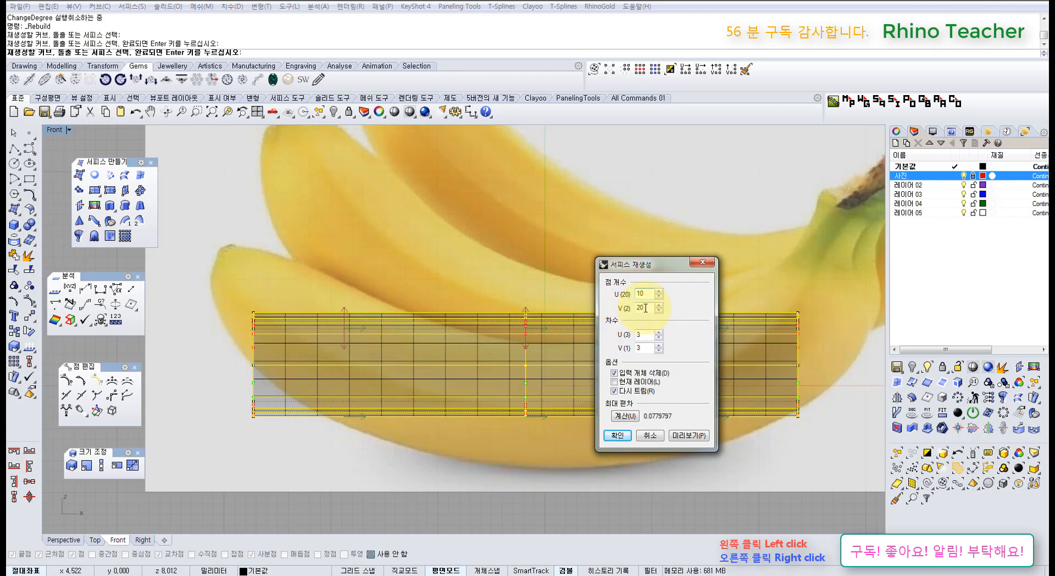
{"action": "left_click", "coordinate": [643, 308]}
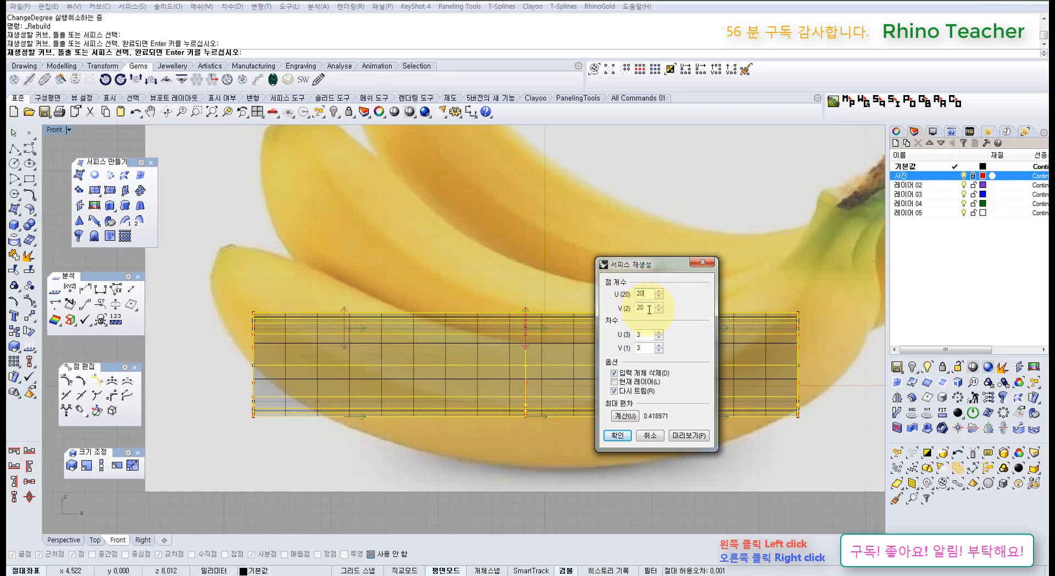
{"action": "left_click_drag", "start_coordinate": [647, 311], "coordinate": [608, 311]}
{"action": "type", "text": "10"}
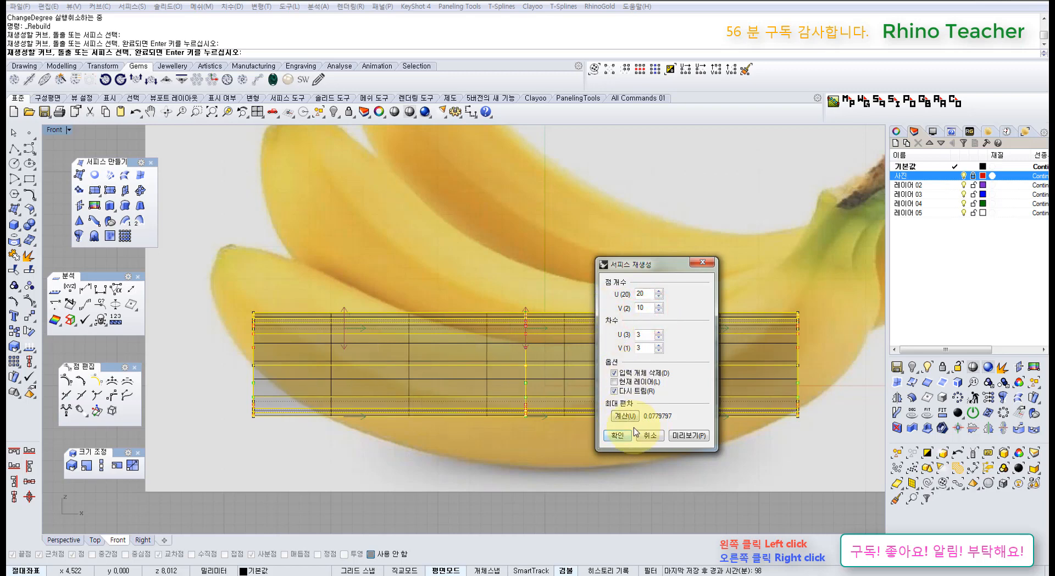
{"action": "left_click", "coordinate": [618, 435]}
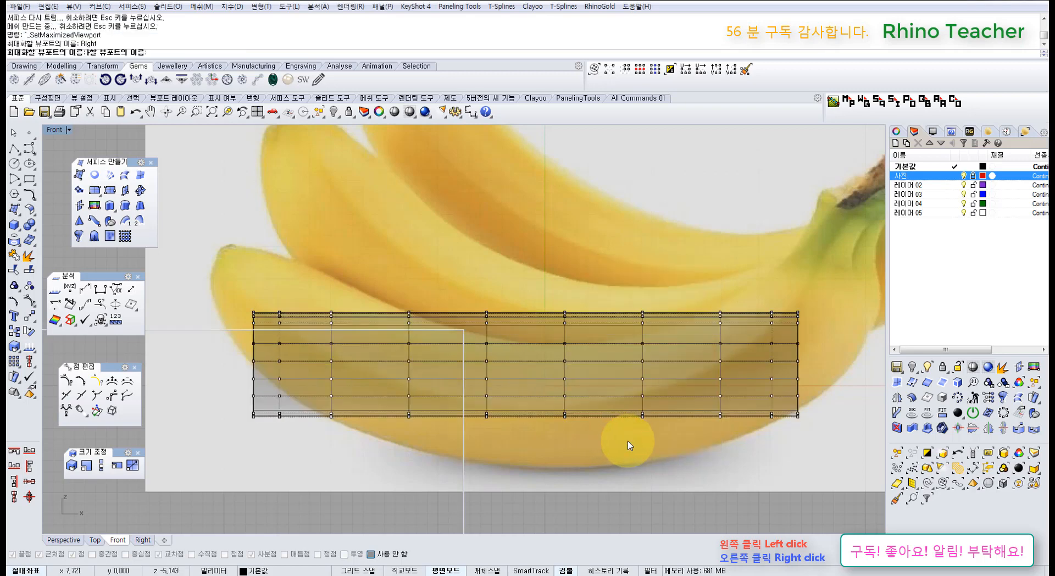
Undo the surface rebuild and turn on the surface's control points again, returning to the Front view
{"action": "key", "text": "ctrl+F3"}
{"action": "key", "text": "ctrl+z"}
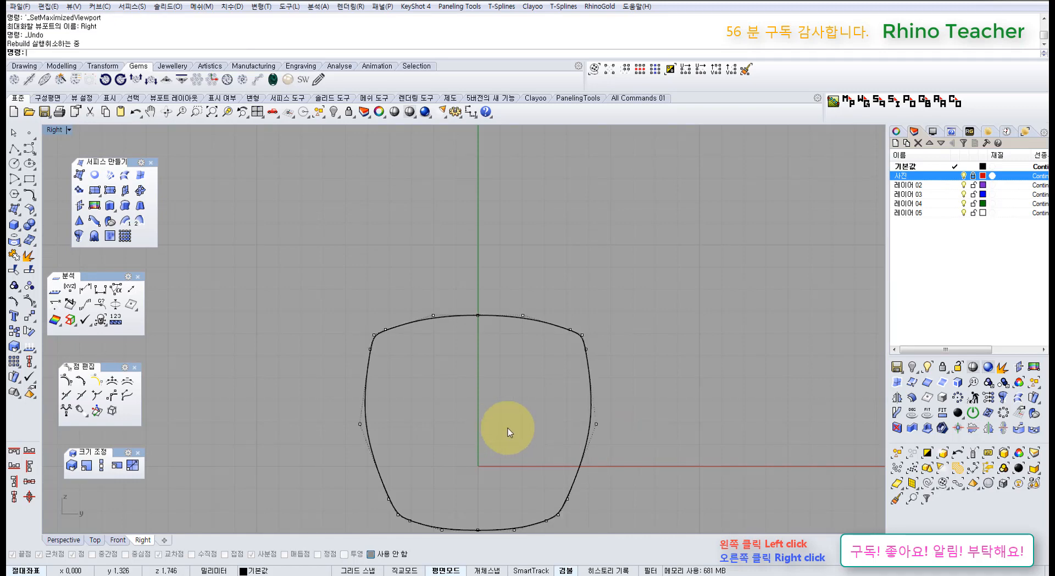
{"action": "key", "text": "ctrl+F4"}
{"action": "mouse_move", "coordinate": [399, 416]}
{"action": "right_mouse_down"}
{"action": "mouse_move", "coordinate": [481, 379]}
{"action": "mouse_move", "coordinate": [567, 399]}
{"action": "mouse_move", "coordinate": [471, 365]}
{"action": "mouse_move", "coordinate": [415, 404]}
{"action": "mouse_move", "coordinate": [382, 406]}
{"action": "right_mouse_up"}
{"action": "left_click", "coordinate": [482, 379]}
{"action": "key", "text": "F10"}
{"action": "key", "text": "ctrl+F2"}
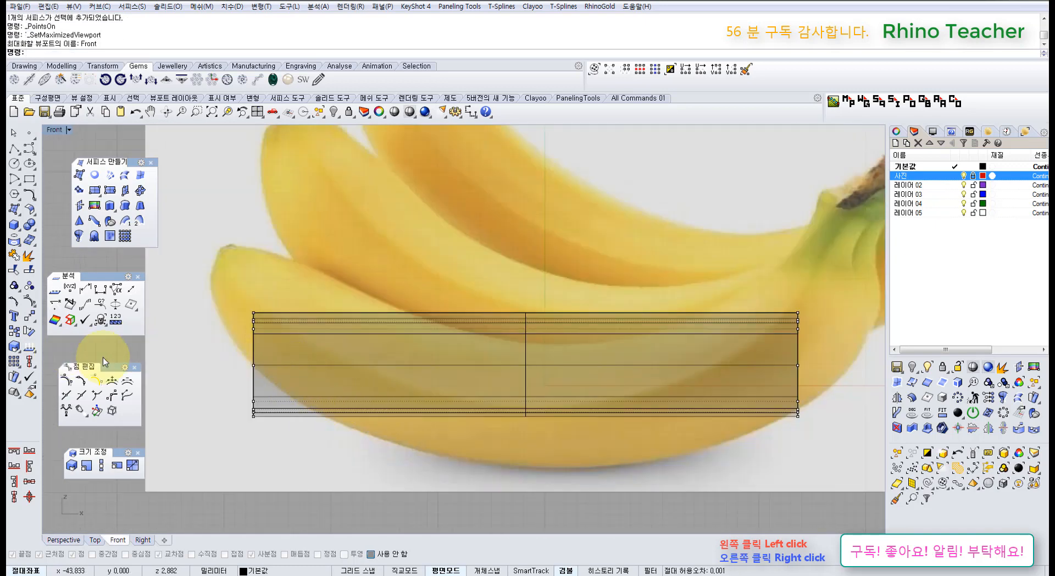
Change the surface's degree to 3 in both U and V and turn on its control points
{"action": "left_click_drag", "start_coordinate": [459, 459], "coordinate": [333, 426]}
{"action": "key", "text": "Escape"}
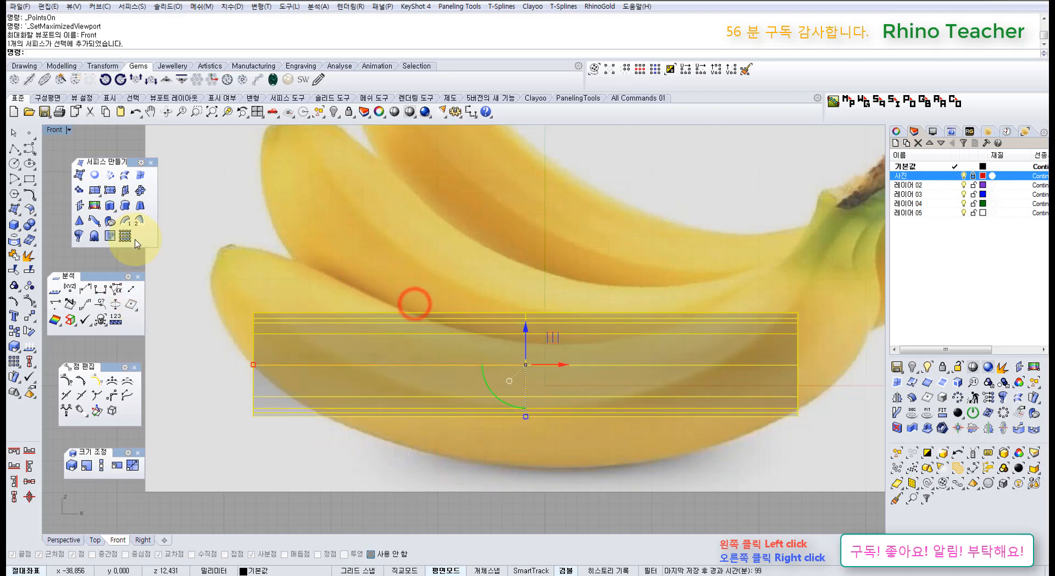
{"action": "left_click", "coordinate": [29, 210]}
{"action": "left_click", "coordinate": [107, 247]}
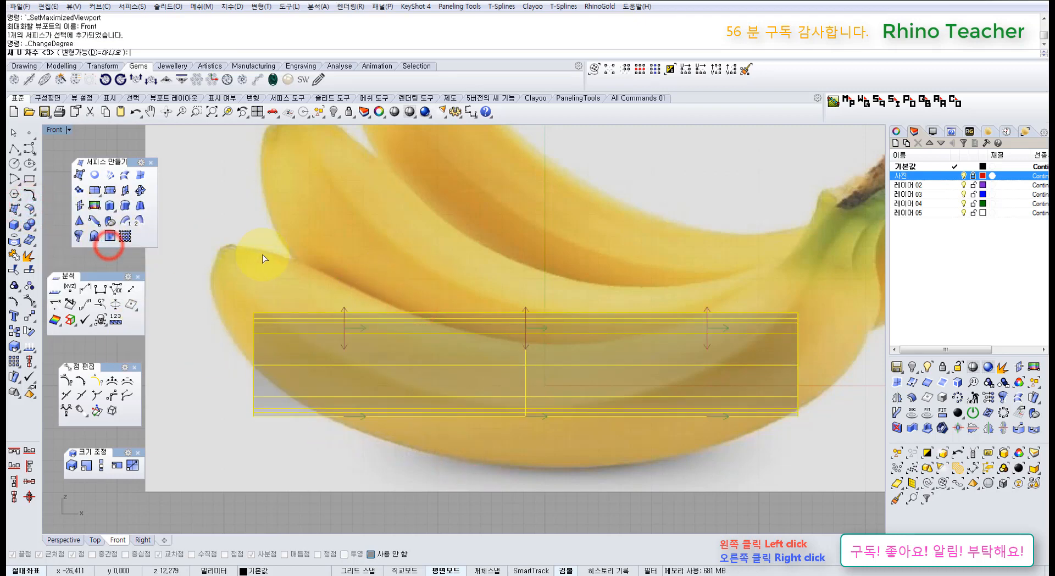
{"action": "type", "text": "3"}
{"action": "key", "text": "Return"}
{"action": "type", "text": "3"}
{"action": "key", "text": "Return"}
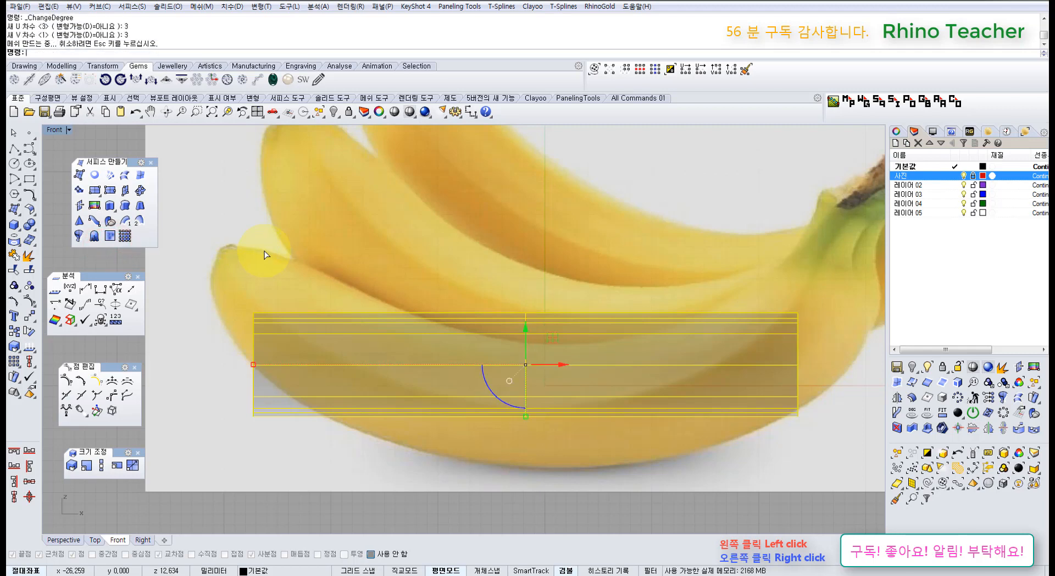
{"action": "key", "text": "F10"}
{"action": "right_click_drag", "start_coordinate": [309, 335], "coordinate": [289, 288]}
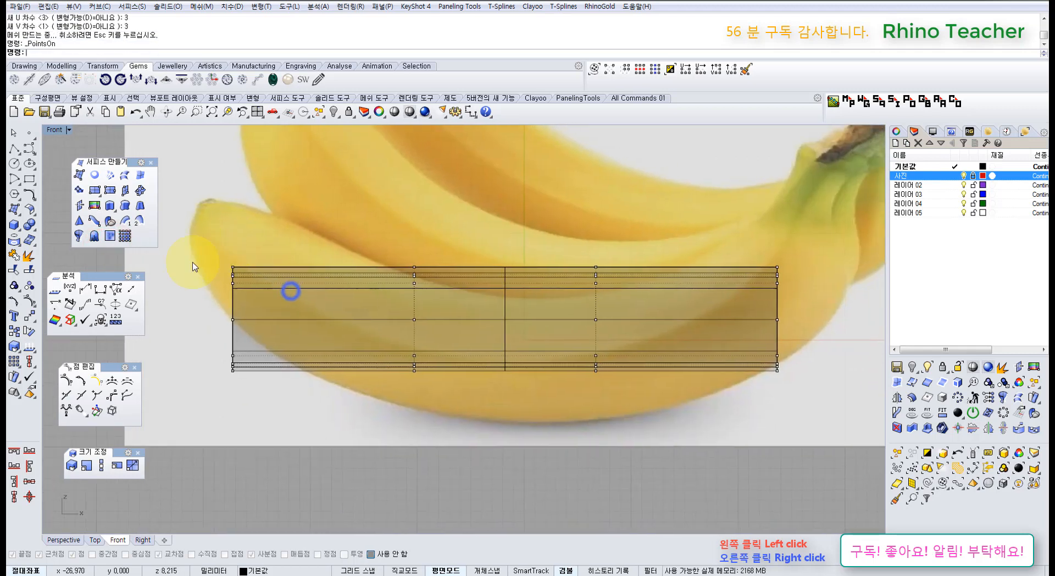
Try inserting a knot across the middle of the surface, and undo the insertion
{"action": "left_click", "coordinate": [66, 395]}
{"action": "left_click", "coordinate": [505, 273]}
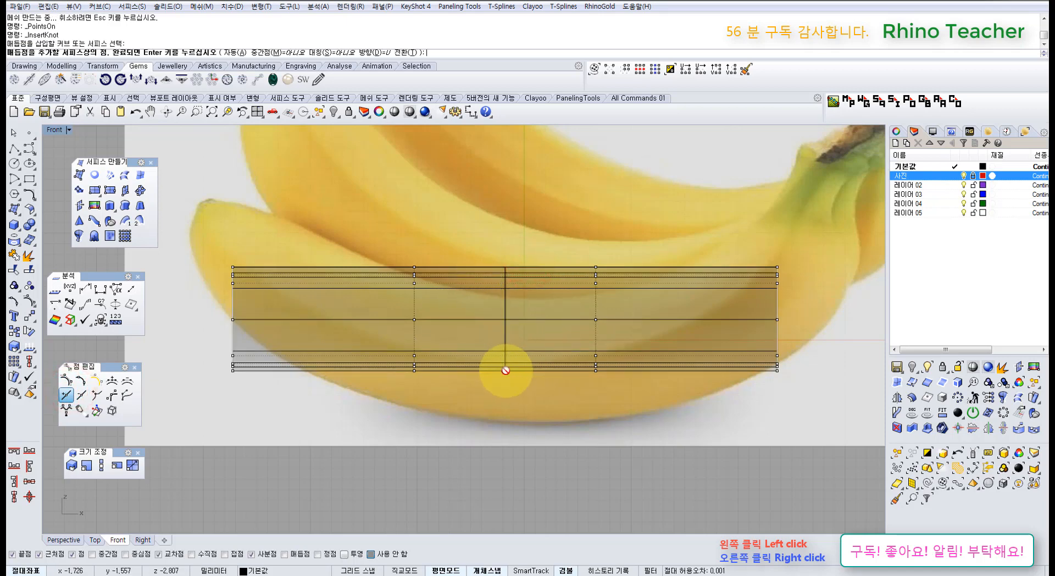
{"action": "left_click", "coordinate": [504, 365]}
{"action": "left_click", "coordinate": [523, 252]}
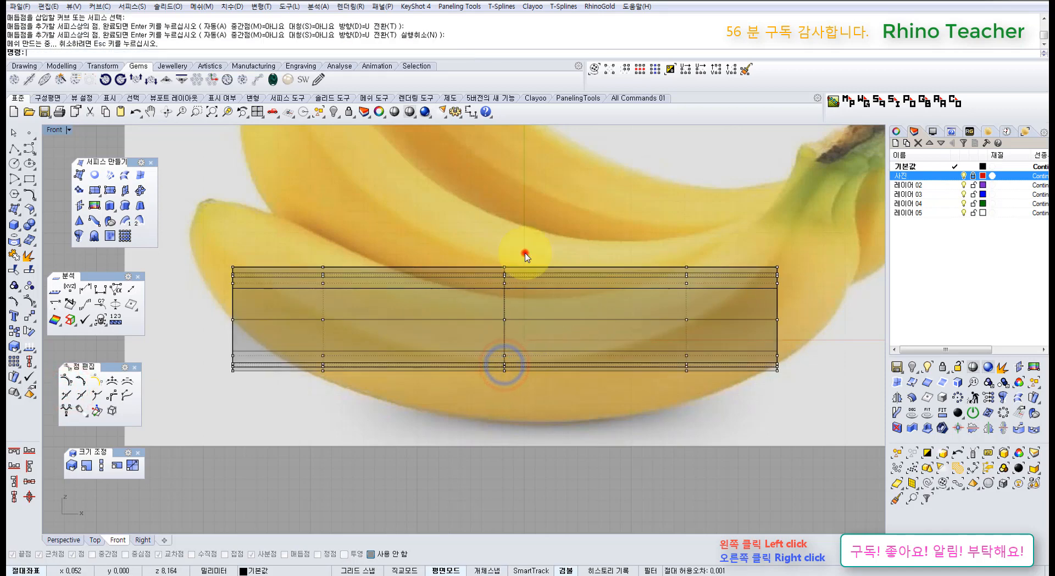
{"action": "scroll", "coordinate": [506, 293], "scroll_direction": "up", "scroll_amount": 3}
{"action": "scroll", "coordinate": [501, 290], "scroll_direction": "down", "scroll_amount": 3}
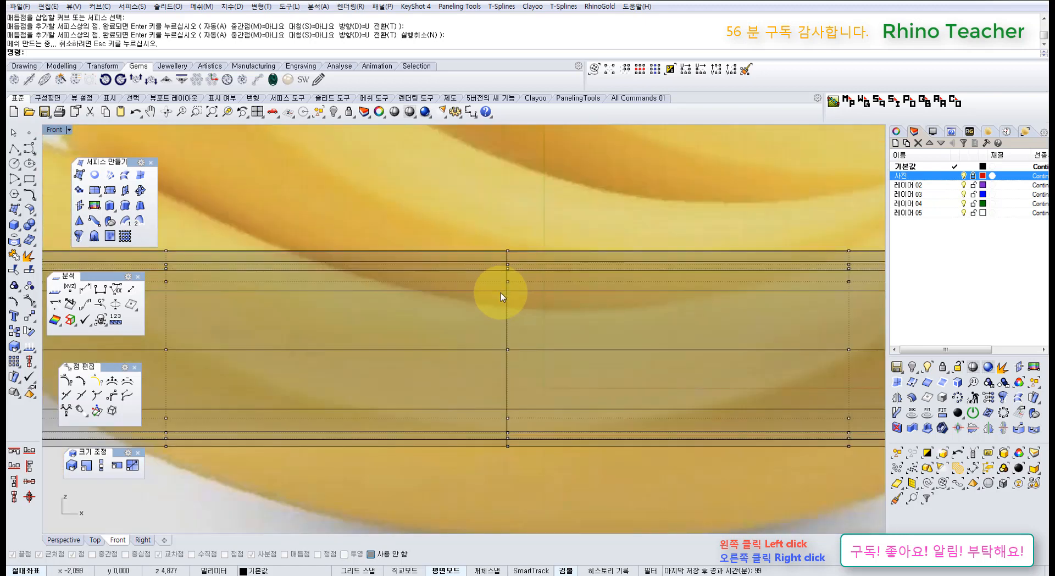
{"action": "key", "text": "ctrl+z"}
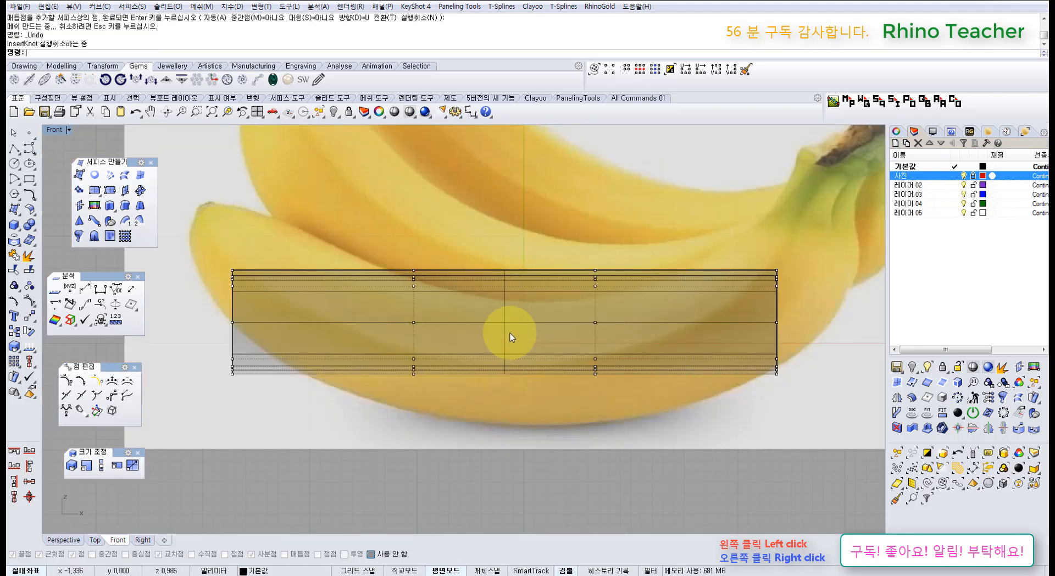
Try inserting a knot about a quarter of the surface's length from the banana-tip end, and undo the insertion
{"action": "left_click", "coordinate": [66, 395]}
{"action": "left_click", "coordinate": [544, 278]}
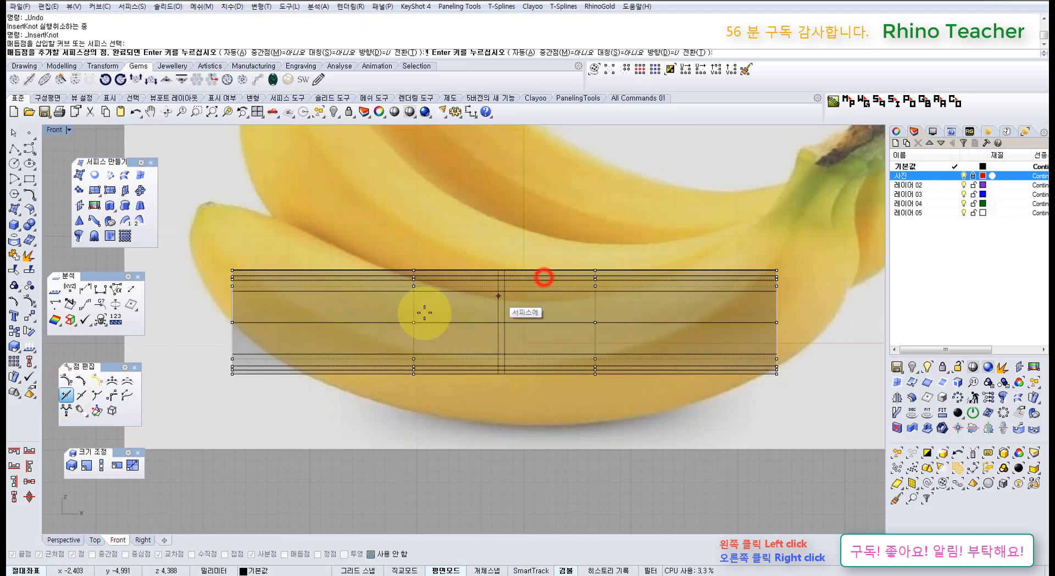
{"action": "right_click", "coordinate": [361, 319]}
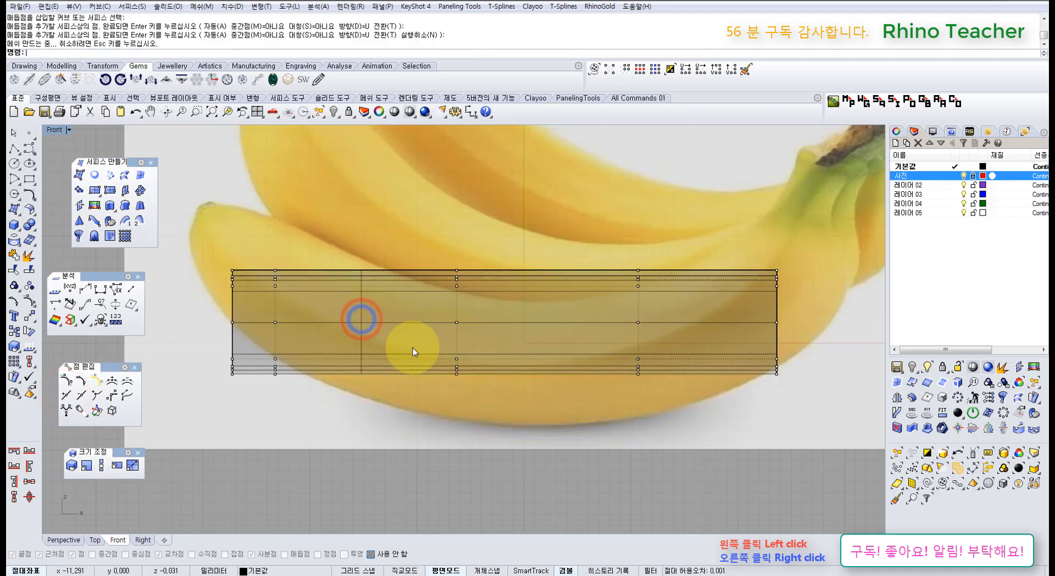
{"action": "key", "text": "ctrl+z"}
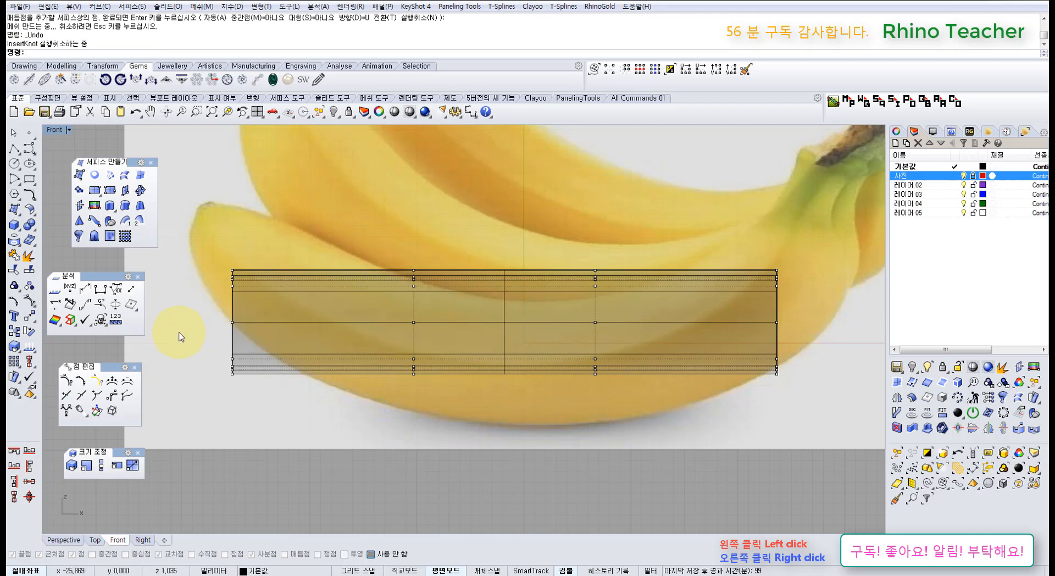
Insert three knots across the surface's length: one at its middle and one about a quarter of the length from each end
{"action": "left_click", "coordinate": [66, 395]}
{"action": "left_click", "coordinate": [499, 319]}
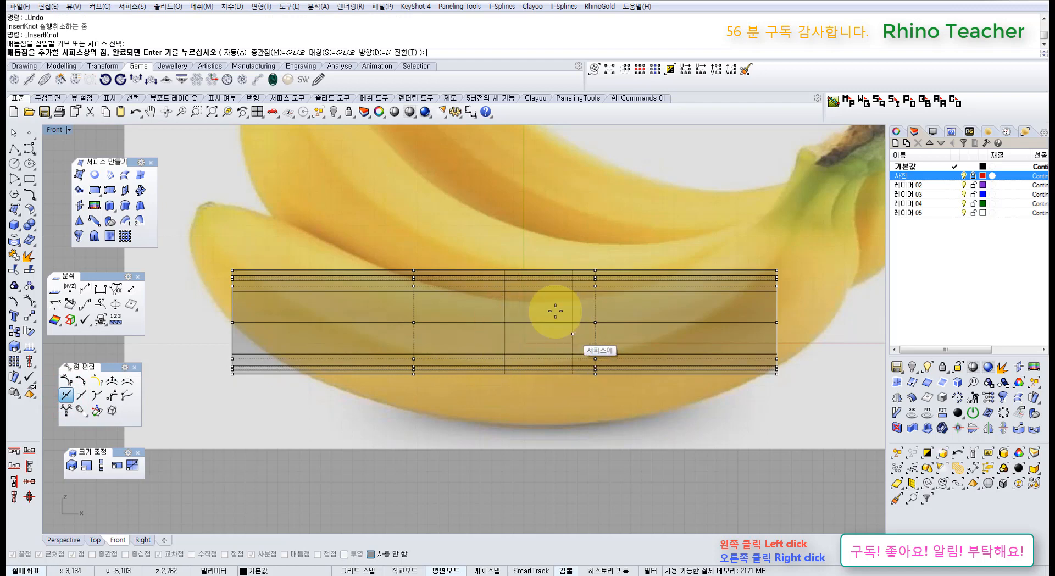
{"action": "left_click", "coordinate": [504, 327]}
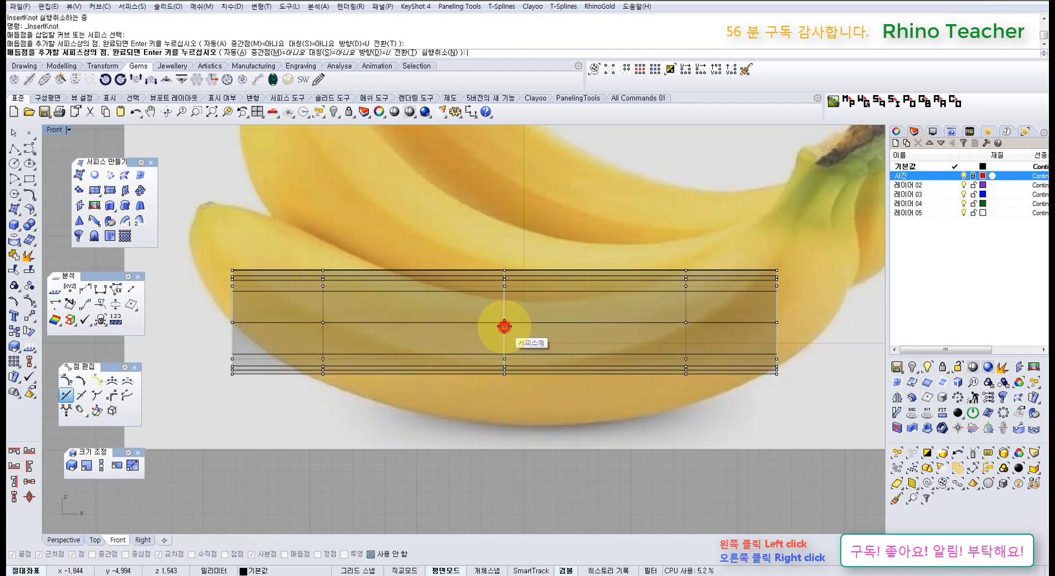
{"action": "left_click", "coordinate": [370, 330]}
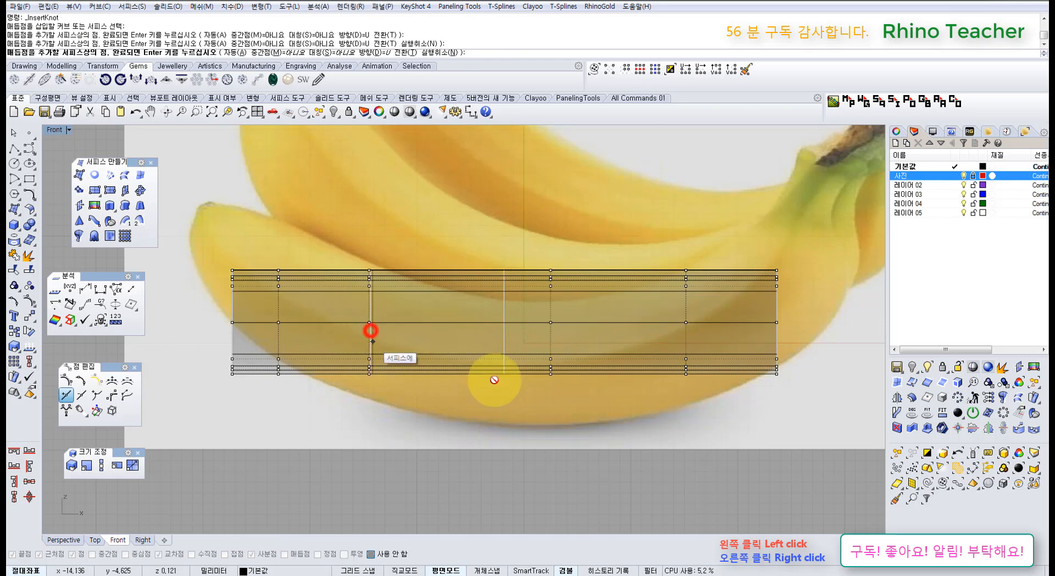
{"action": "left_click", "coordinate": [647, 333]}
{"action": "right_click", "coordinate": [580, 341]}
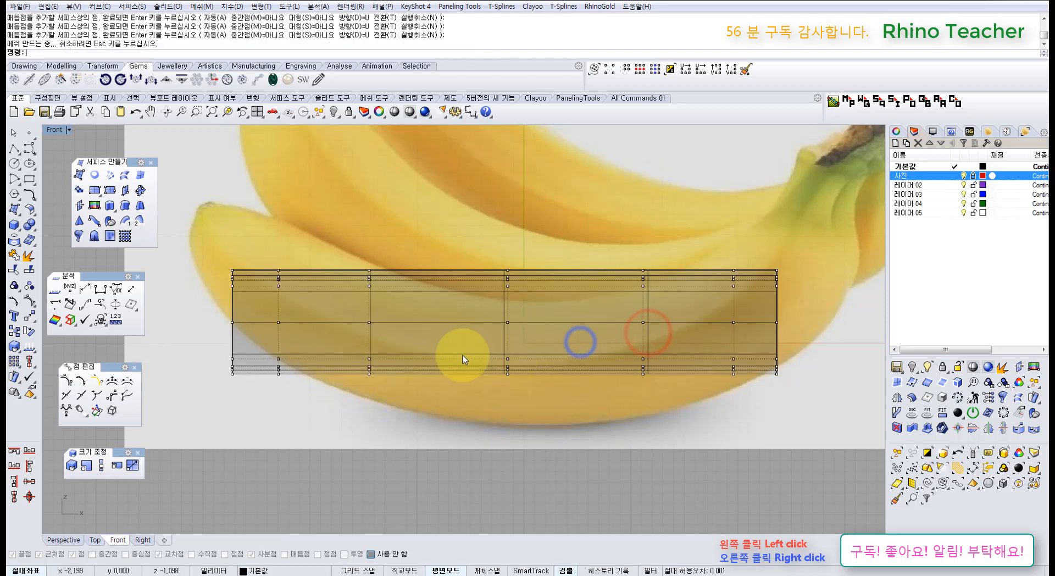
Select all control points at both ends of the surface and return to the four-view layout
{"action": "right_click_drag", "start_coordinate": [327, 370], "coordinate": [436, 358]}
{"action": "scroll", "coordinate": [434, 357], "scroll_direction": "up", "scroll_amount": 3}
{"action": "left_click_drag", "start_coordinate": [319, 257], "coordinate": [391, 484]}
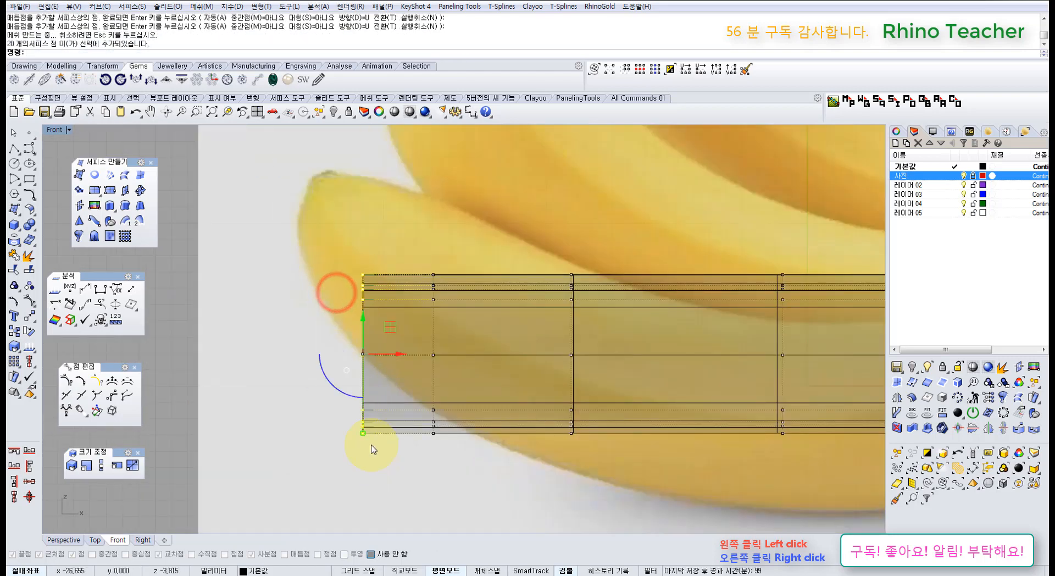
{"action": "scroll", "coordinate": [372, 441], "scroll_direction": "down", "scroll_amount": 3}
{"action": "left_click_drag", "start_coordinate": [841, 451], "coordinate": [841, 452], "text": "shift"}
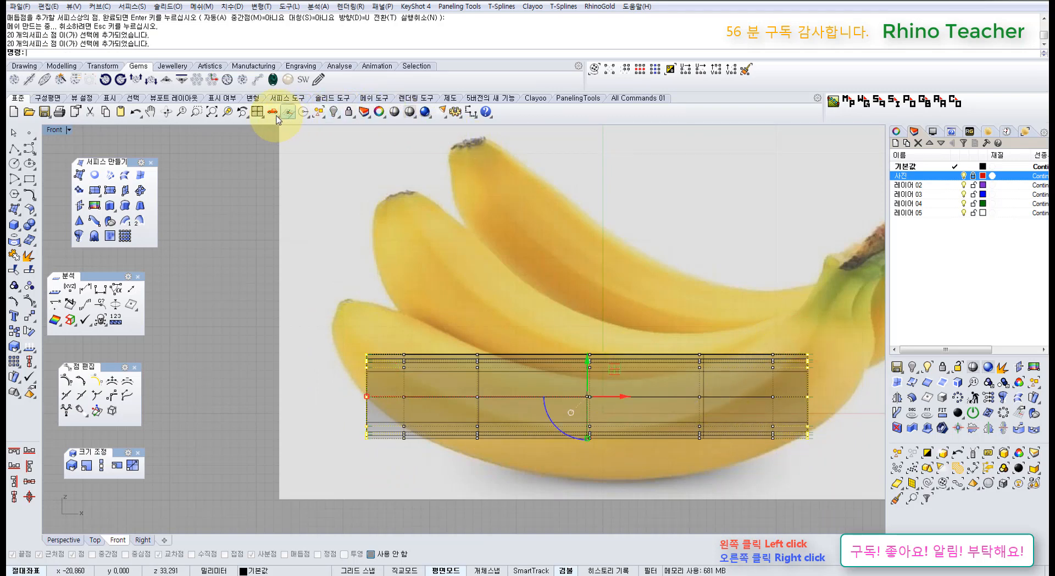
{"action": "left_click", "coordinate": [257, 113]}
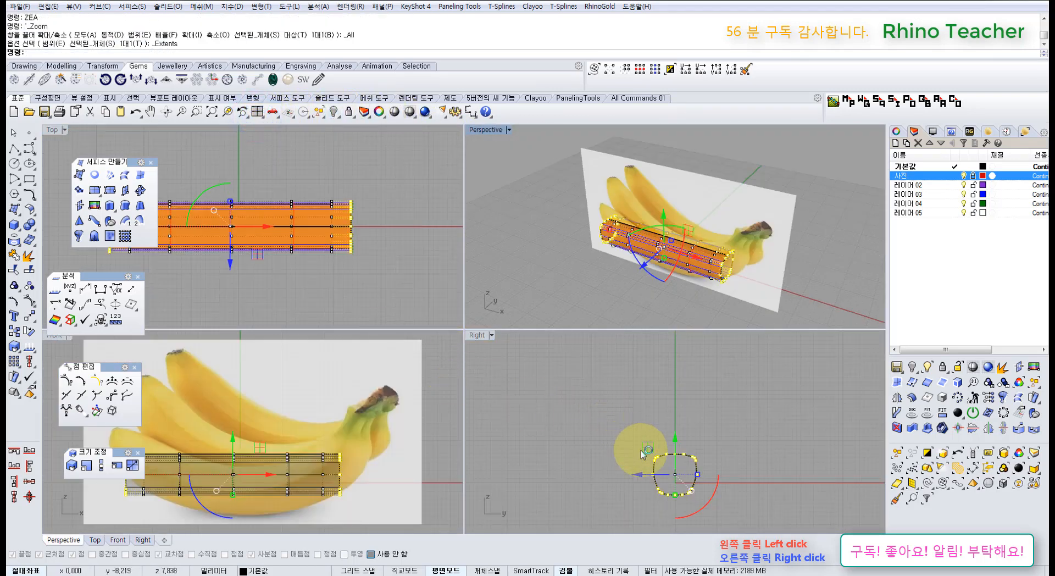
Collapse each end's control points to a single tip by setting their world Y and Z coordinates to 0, leaving X free
{"action": "right_click_drag", "start_coordinate": [728, 477], "coordinate": [693, 434]}
{"action": "scroll", "coordinate": [558, 501], "scroll_direction": "up", "scroll_amount": 6}
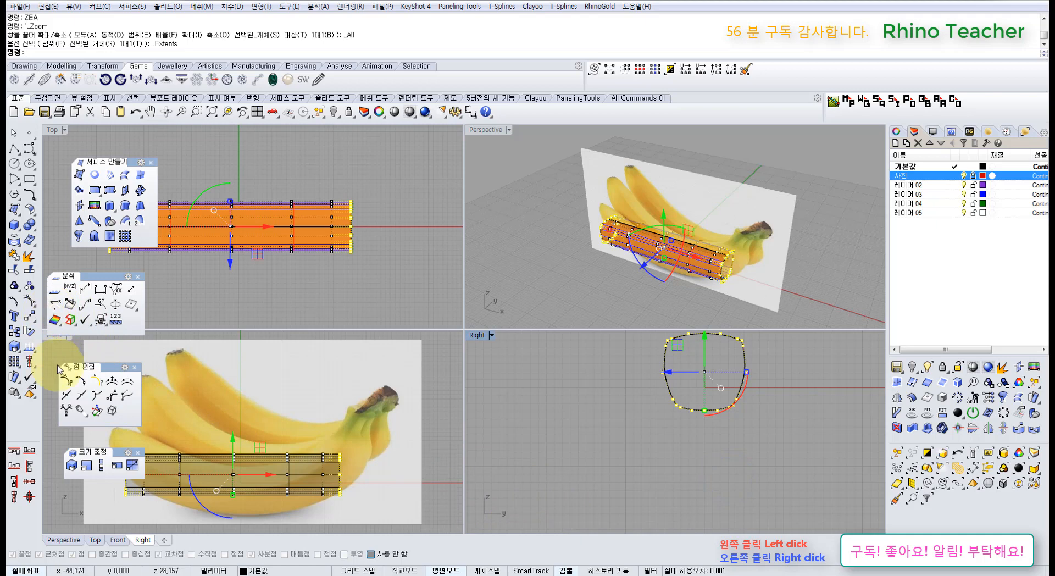
{"action": "left_click", "coordinate": [29, 316]}
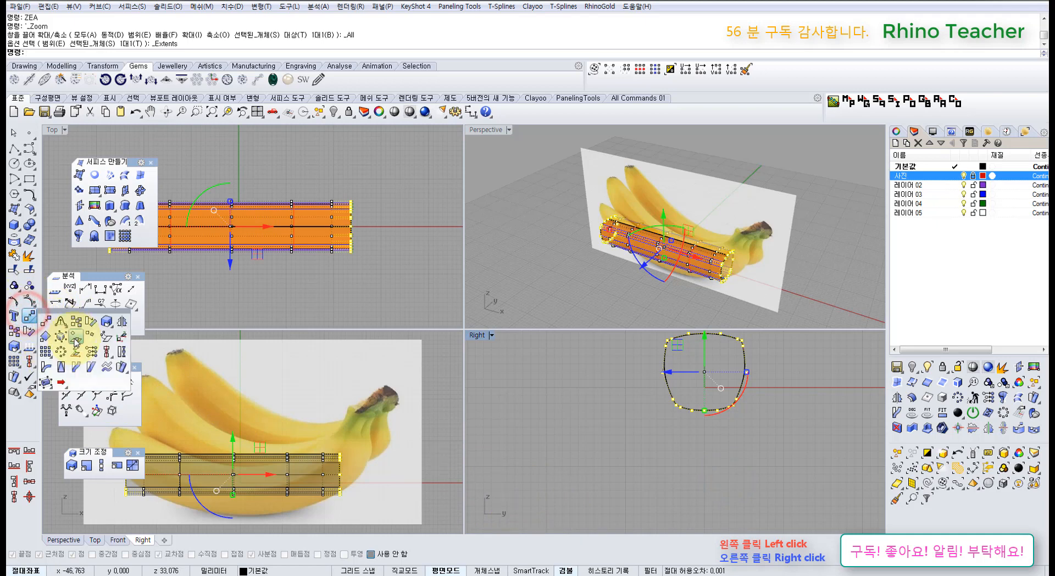
{"action": "left_click", "coordinate": [92, 352]}
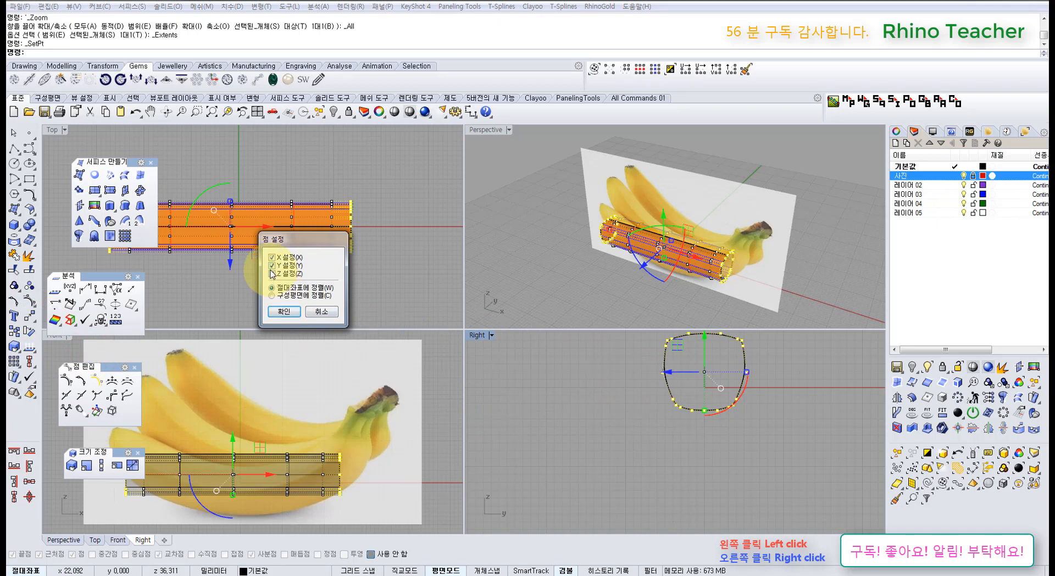
{"action": "left_click", "coordinate": [291, 312]}
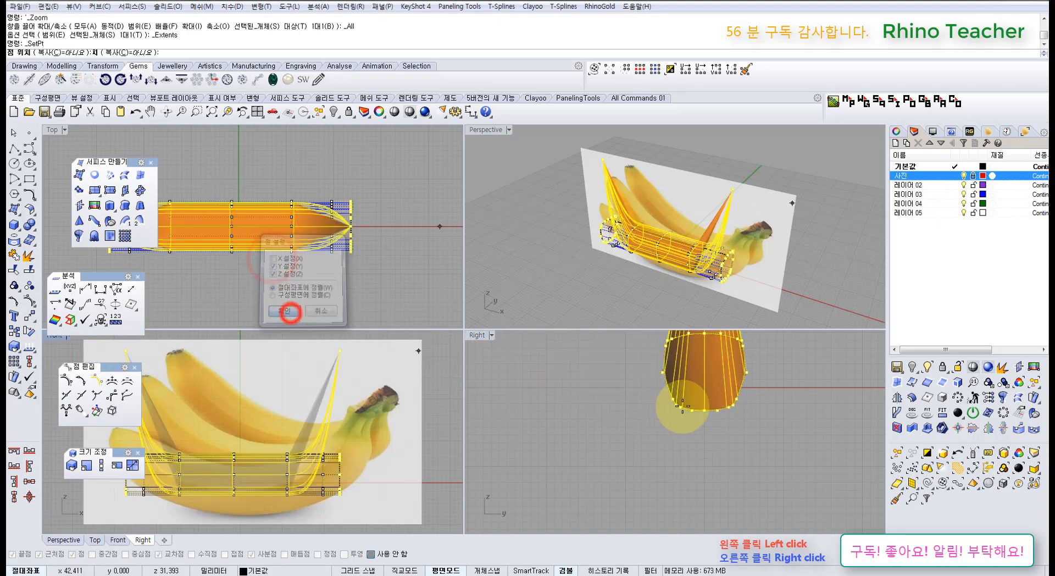
{"action": "scroll", "coordinate": [675, 247], "scroll_direction": "up", "scroll_amount": 9}
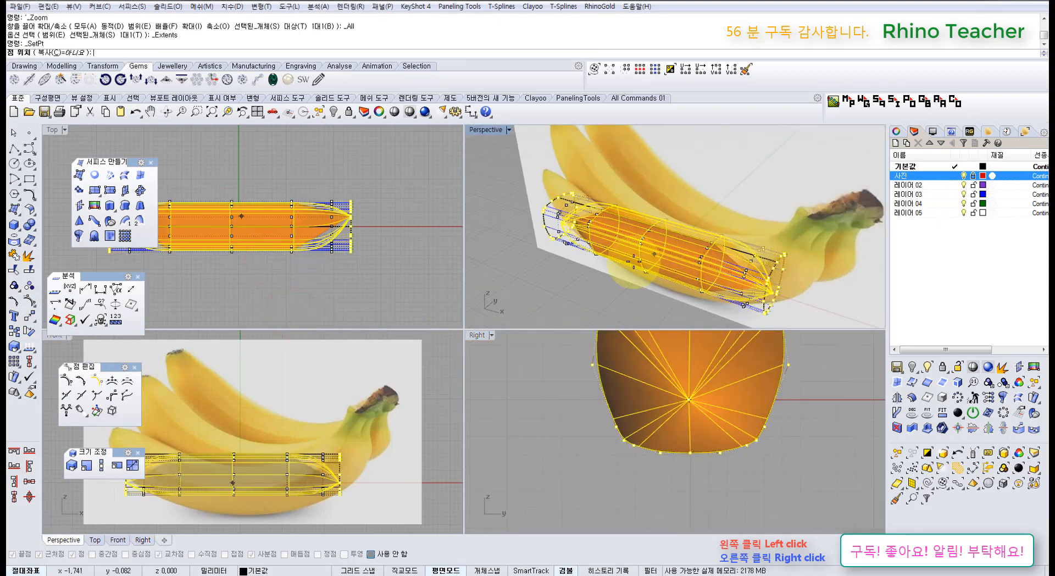
{"action": "right_click_drag", "start_coordinate": [635, 264], "coordinate": [704, 264]}
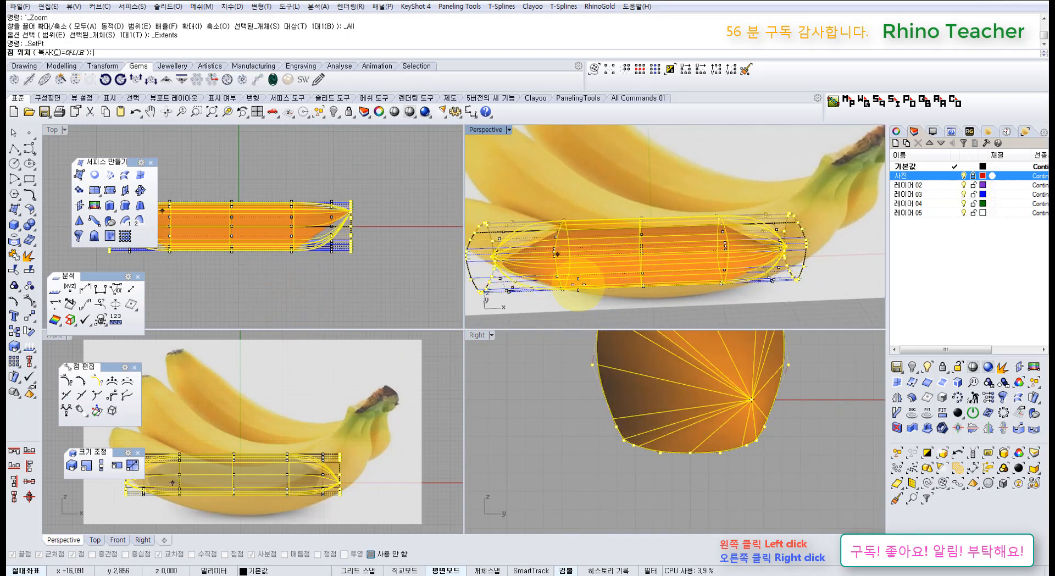
{"action": "scroll", "coordinate": [695, 367], "scroll_direction": "down", "scroll_amount": 4}
{"action": "right_click_drag", "start_coordinate": [690, 374], "coordinate": [672, 438]}
{"action": "scroll", "coordinate": [673, 438], "scroll_direction": "up", "scroll_amount": 3}
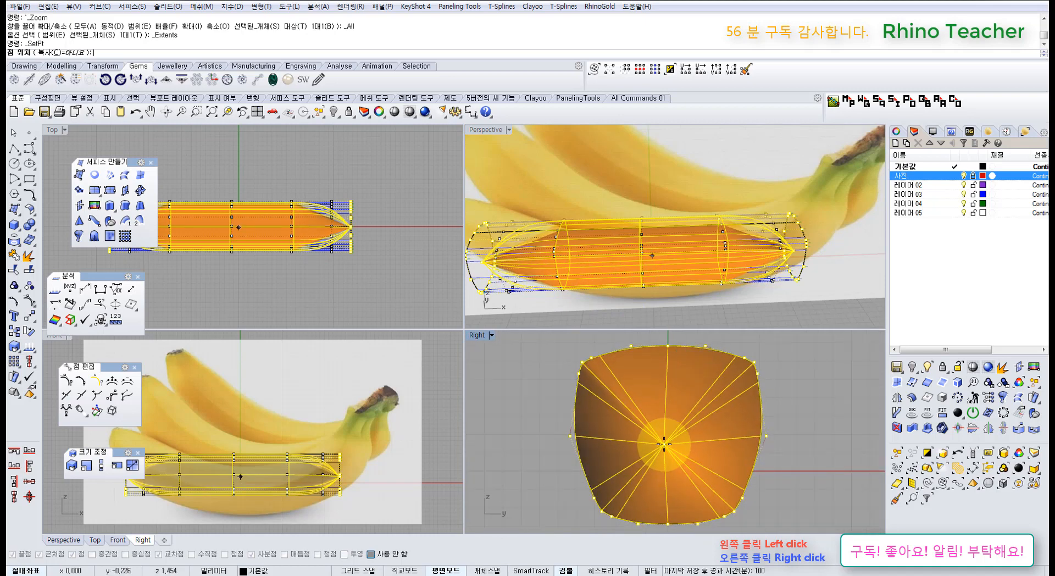
{"action": "type", "text": "0"}
{"action": "key", "text": "Return"}
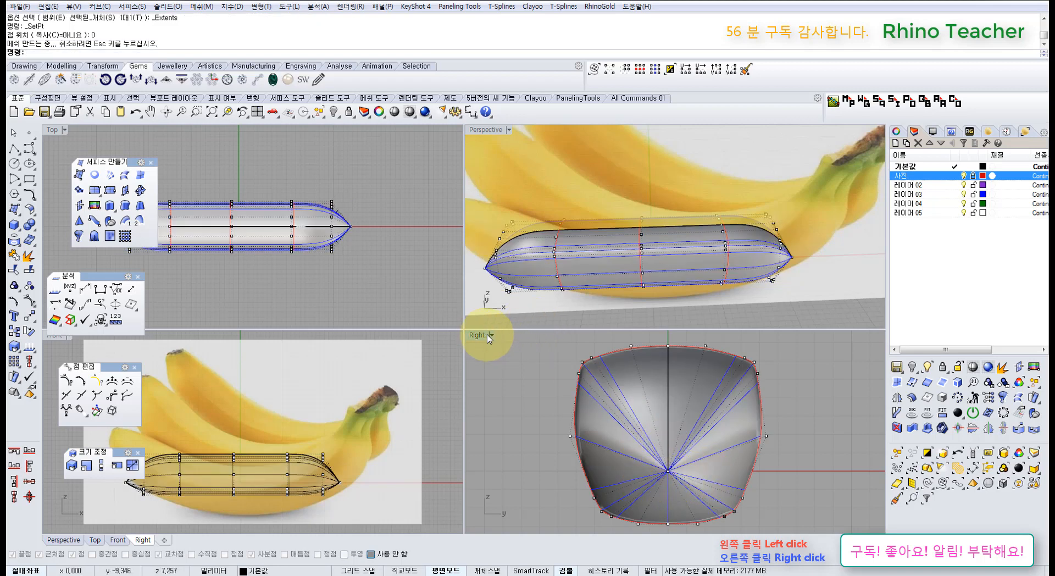
Set the Right view to wireframe display
{"action": "left_click", "coordinate": [409, 111]}
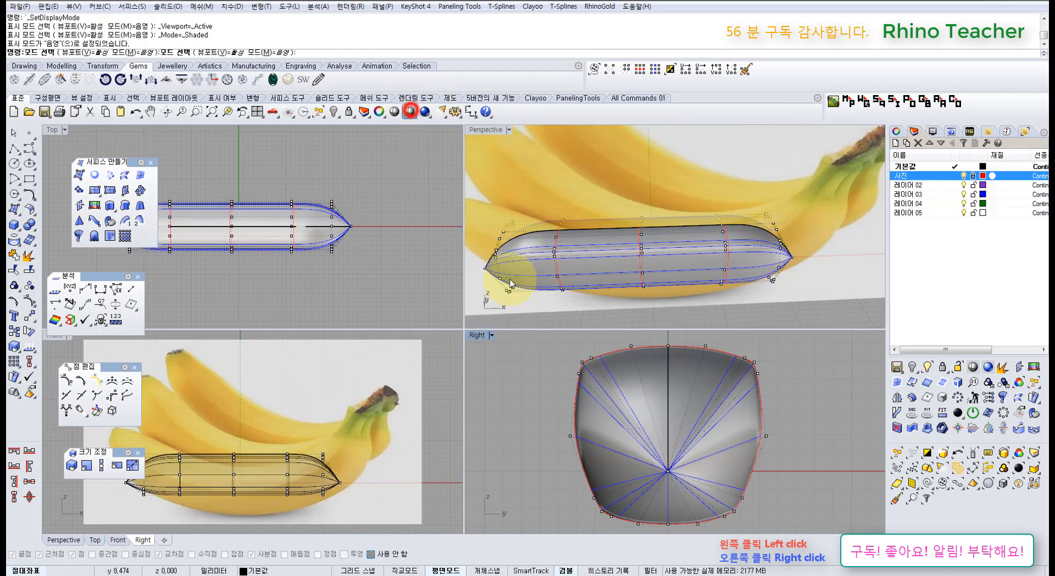
{"action": "right_click", "coordinate": [530, 357]}
{"action": "right_click", "coordinate": [411, 112]}
{"action": "scroll", "coordinate": [675, 479], "scroll_direction": "up", "scroll_amount": 5}
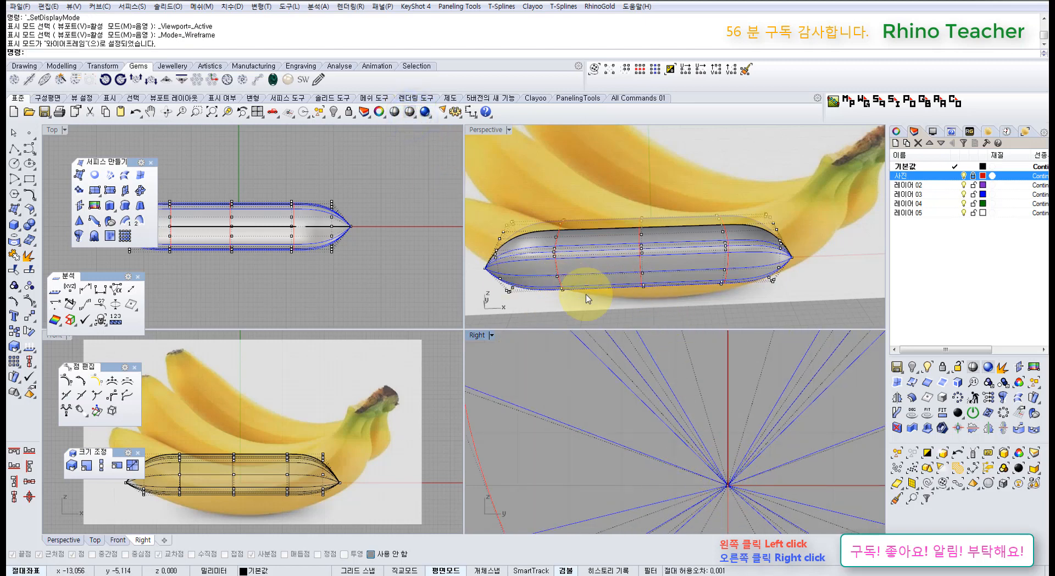
In the Right view, select the collapsed tip points of both ends and move them up to about the middle of the profile
{"action": "scroll", "coordinate": [598, 440], "scroll_direction": "down", "scroll_amount": 6}
{"action": "right_click_drag", "start_coordinate": [648, 428], "coordinate": [586, 360]}
{"action": "scroll", "coordinate": [598, 388], "scroll_direction": "down", "scroll_amount": 5}
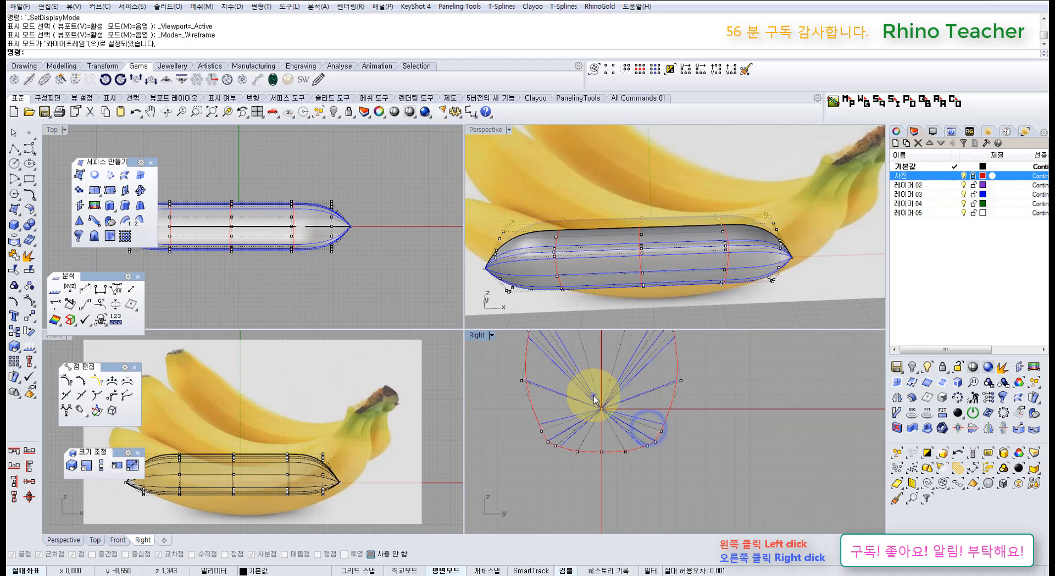
{"action": "right_click_drag", "start_coordinate": [594, 395], "coordinate": [578, 482]}
{"action": "left_click_drag", "start_coordinate": [570, 454], "coordinate": [601, 479]}
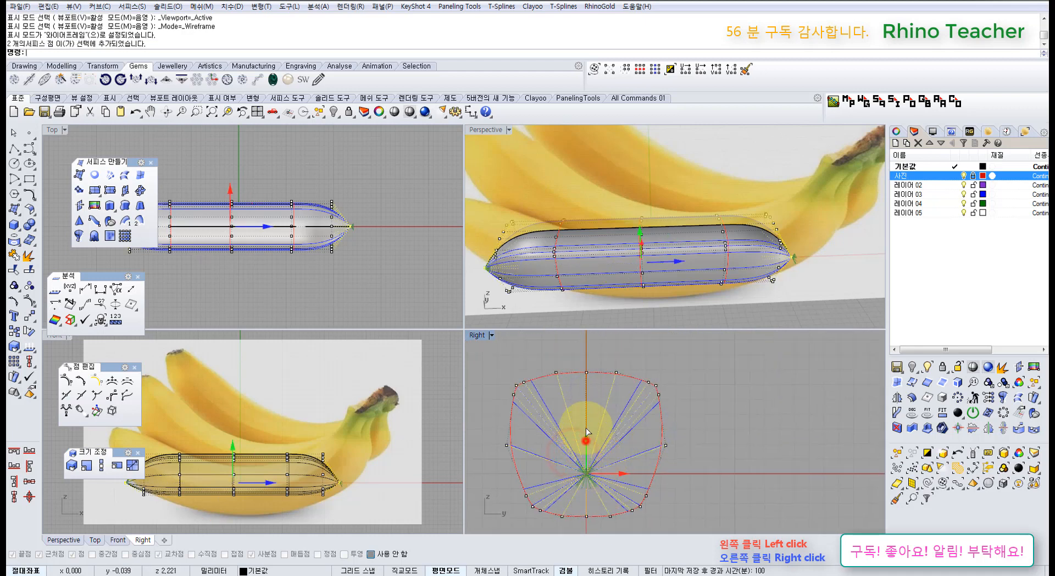
{"action": "left_click_drag", "start_coordinate": [587, 432], "coordinate": [582, 414]}
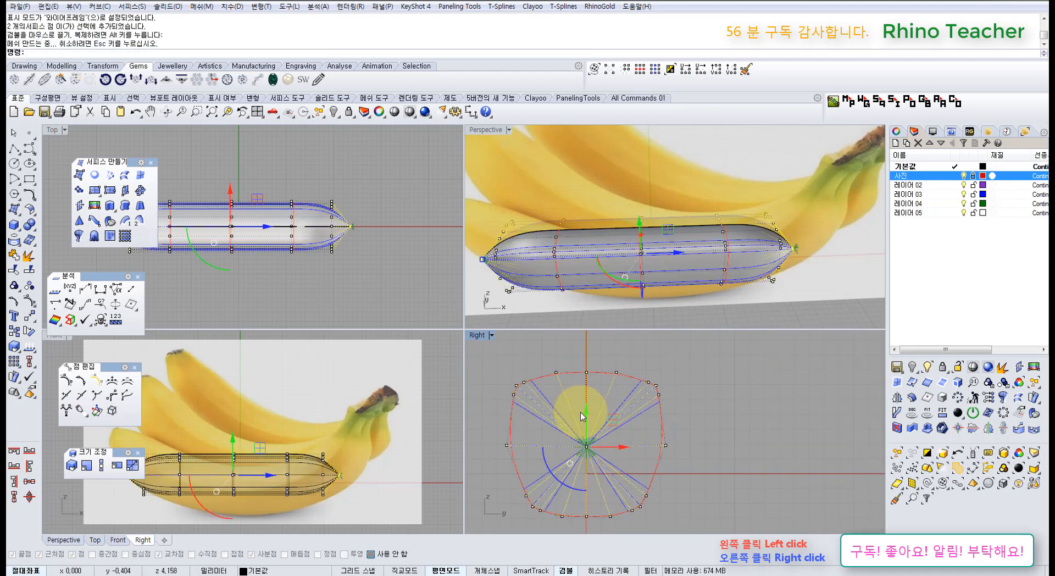
In the maximized Top view, move the column of control points beside the pointed end slightly toward the tip, and select the tip points
{"action": "key", "text": "ctrl+F1"}
{"action": "right_click_drag", "start_coordinate": [362, 367], "coordinate": [520, 376]}
{"action": "left_click", "coordinate": [473, 479]}
{"action": "scroll", "coordinate": [384, 327], "scroll_direction": "up", "scroll_amount": 4}
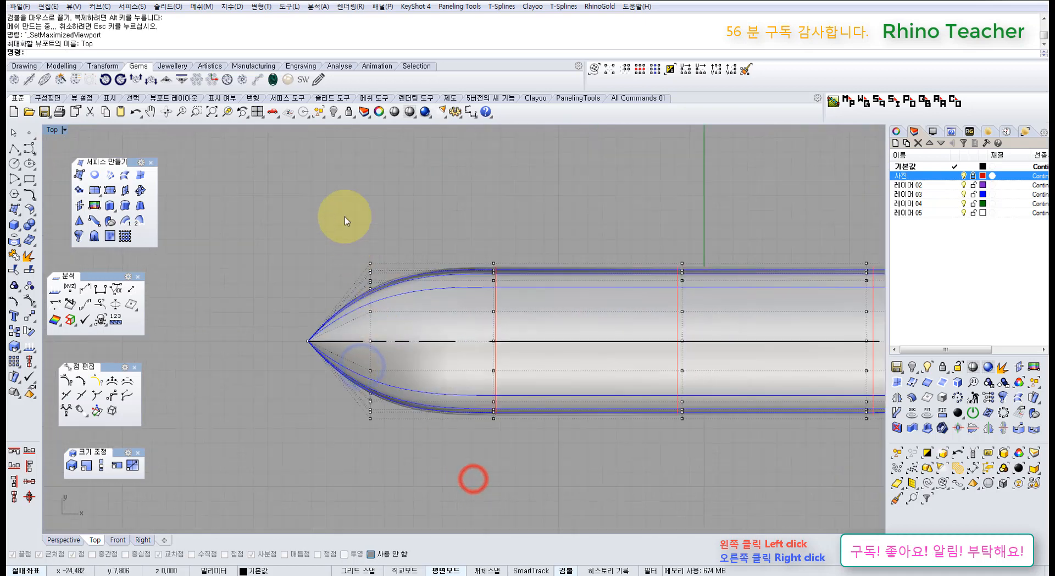
{"action": "left_click_drag", "start_coordinate": [348, 235], "coordinate": [393, 476]}
{"action": "scroll", "coordinate": [353, 365], "scroll_direction": "up", "scroll_amount": 3}
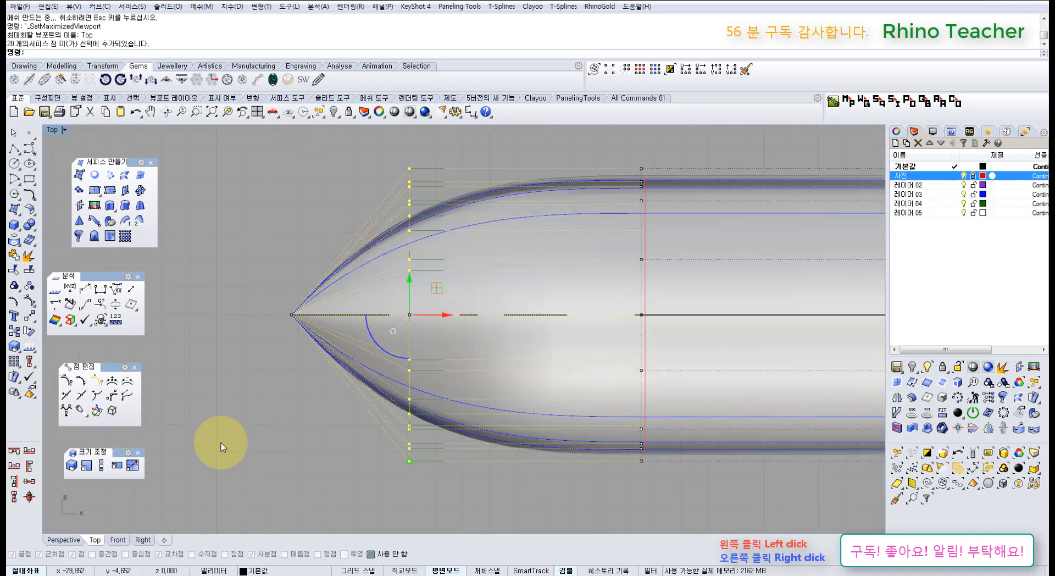
{"action": "right_click_drag", "start_coordinate": [197, 459], "coordinate": [233, 465]}
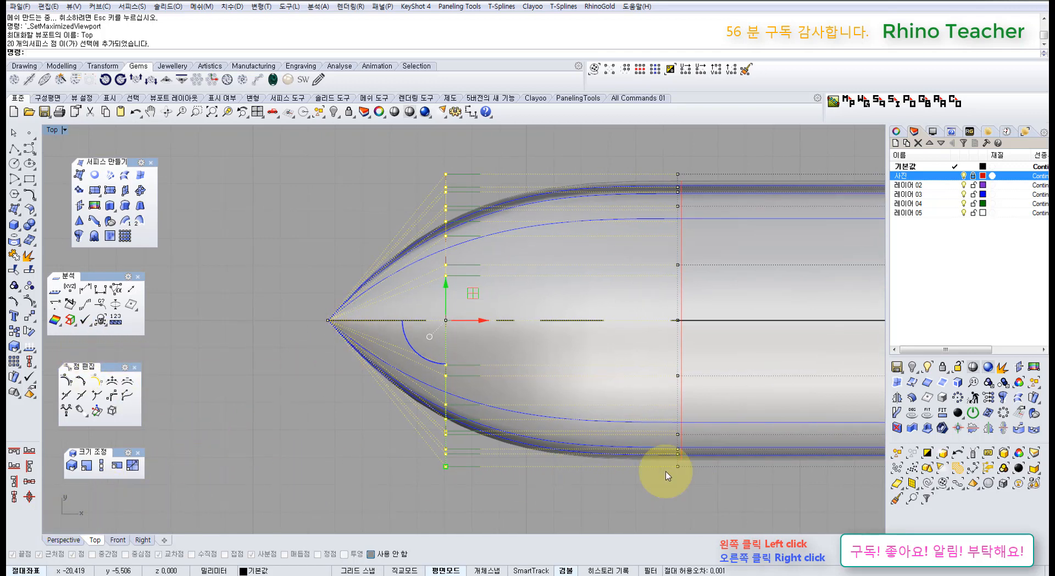
{"action": "left_click_drag", "start_coordinate": [486, 323], "coordinate": [454, 323]}
{"action": "scroll", "coordinate": [310, 306], "scroll_direction": "up", "scroll_amount": 4}
{"action": "left_click_drag", "start_coordinate": [311, 302], "coordinate": [359, 358]}
{"action": "scroll", "coordinate": [358, 359], "scroll_direction": "down", "scroll_amount": 6}
{"action": "right_click_drag", "start_coordinate": [247, 265], "coordinate": [340, 344]}
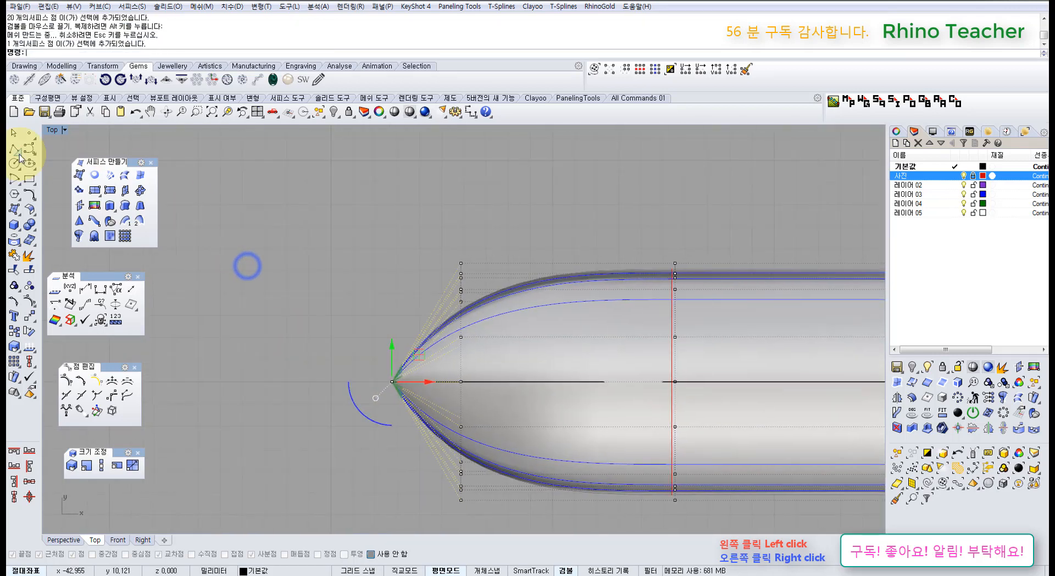
Draw two three-point curves in the empty area beside the tip, sharing an end point so that they meet in a peak
{"action": "left_click", "coordinate": [31, 149]}
{"action": "right_click_drag", "start_coordinate": [284, 228], "coordinate": [377, 329]}
{"action": "left_click", "coordinate": [255, 402]}
{"action": "left_click", "coordinate": [264, 311]}
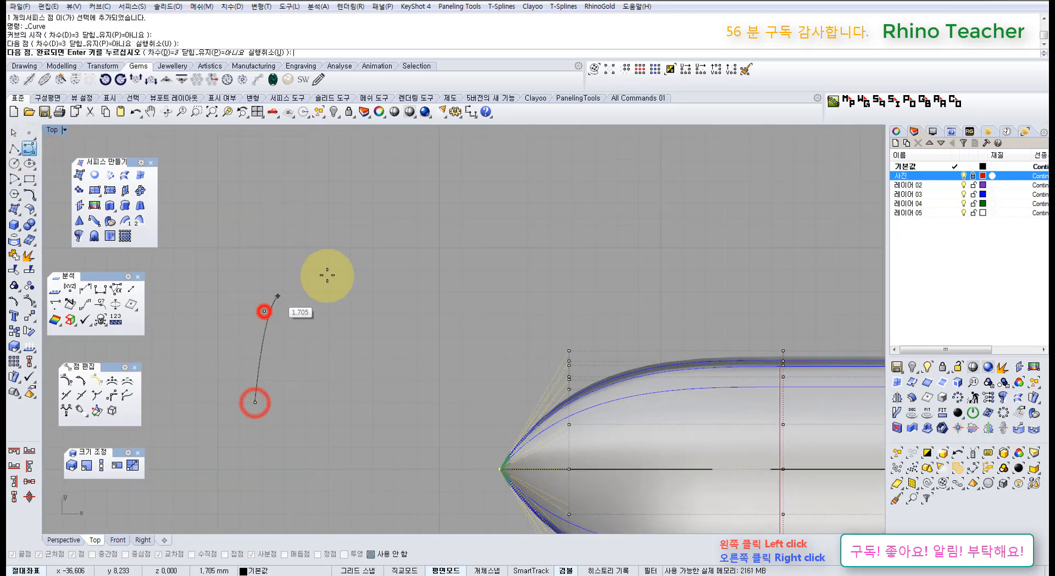
{"action": "left_click", "coordinate": [358, 264]}
{"action": "left_click", "coordinate": [422, 290]}
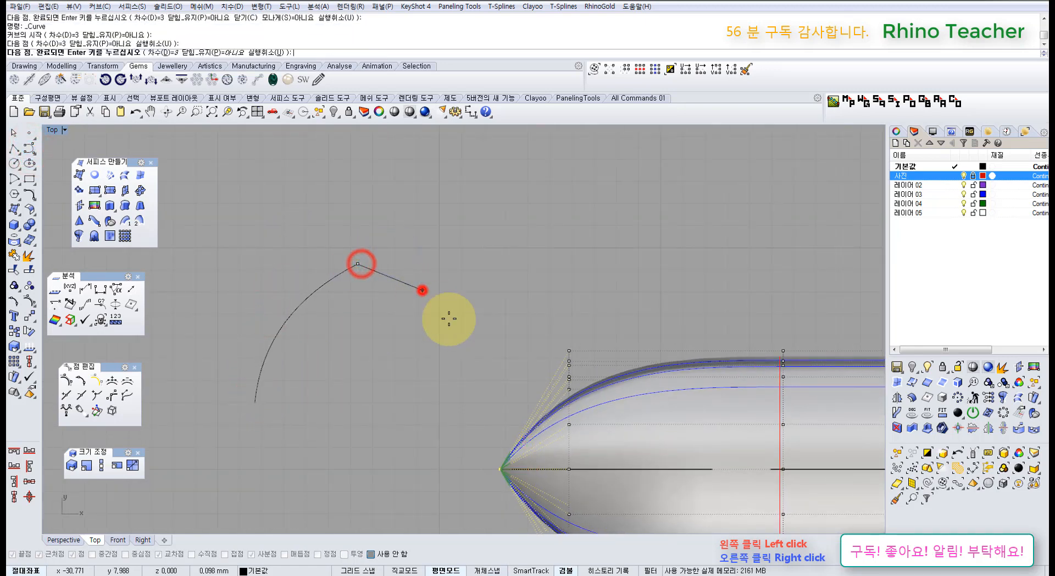
{"action": "left_click", "coordinate": [446, 404]}
{"action": "right_click", "coordinate": [446, 404]}
Turn on both curves' control points and move their two middle points up to nearly the level of the shared end point
{"action": "left_click_drag", "start_coordinate": [415, 271], "coordinate": [287, 353]}
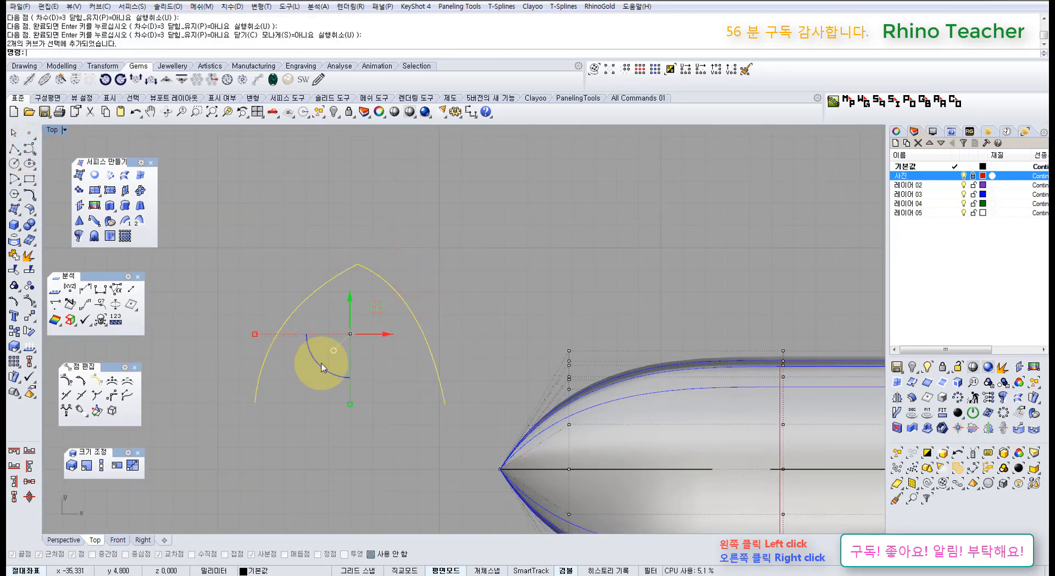
{"action": "key", "text": "F10"}
{"action": "left_click_drag", "start_coordinate": [207, 289], "coordinate": [344, 332]}
{"action": "left_click_drag", "start_coordinate": [373, 250], "coordinate": [444, 318], "text": "shift"}
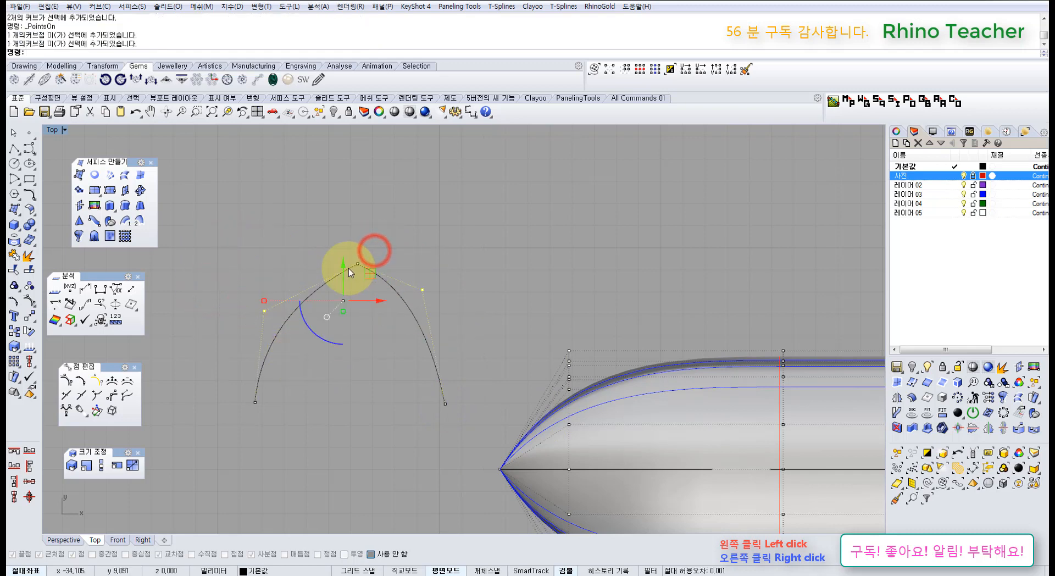
{"action": "left_click_drag", "start_coordinate": [370, 274], "coordinate": [384, 236]}
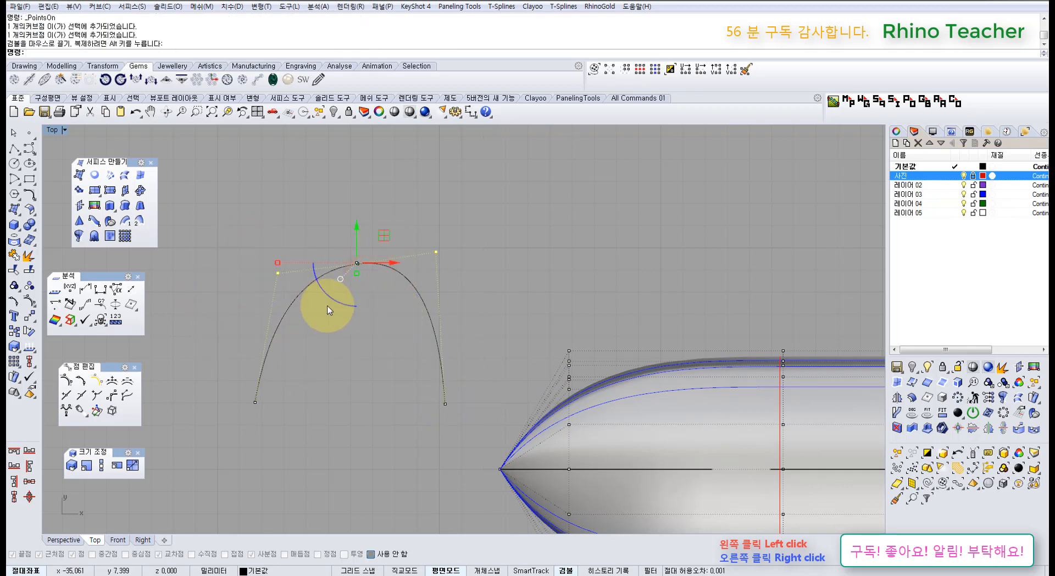
Turn off the control points of the two test curves and delete both curves
{"action": "key", "text": "Escape"}
{"action": "key", "text": "Escape"}
{"action": "left_click_drag", "start_coordinate": [452, 228], "coordinate": [299, 302]}
{"action": "right_click_drag", "start_coordinate": [457, 325], "coordinate": [390, 309]}
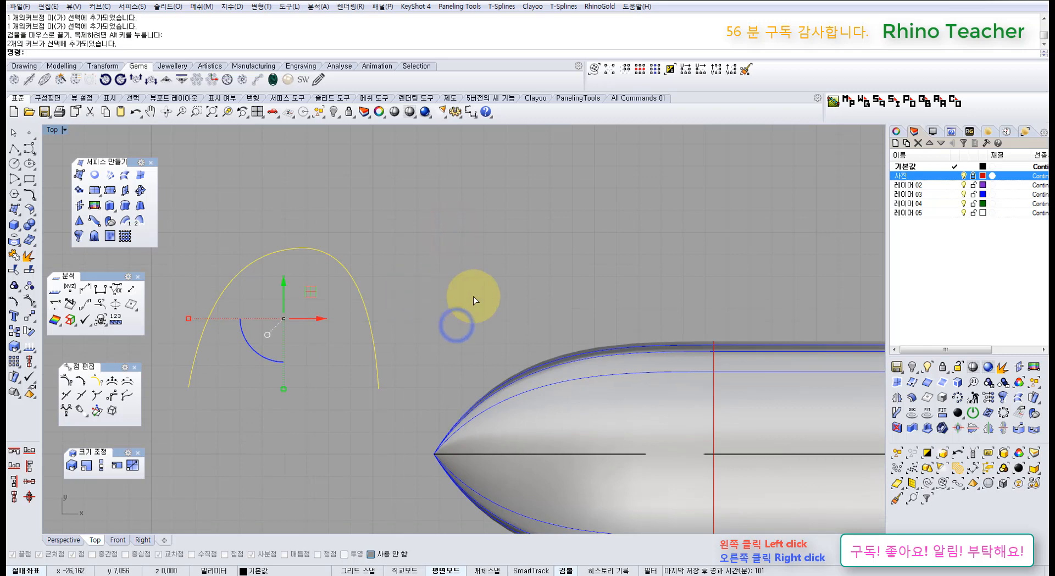
{"action": "key", "text": "Delete"}
Show the surface's control points and select the whole column of points beside the left pointed end
{"action": "right_click_drag", "start_coordinate": [535, 324], "coordinate": [482, 228]}
{"action": "left_click_drag", "start_coordinate": [527, 222], "coordinate": [476, 387]}
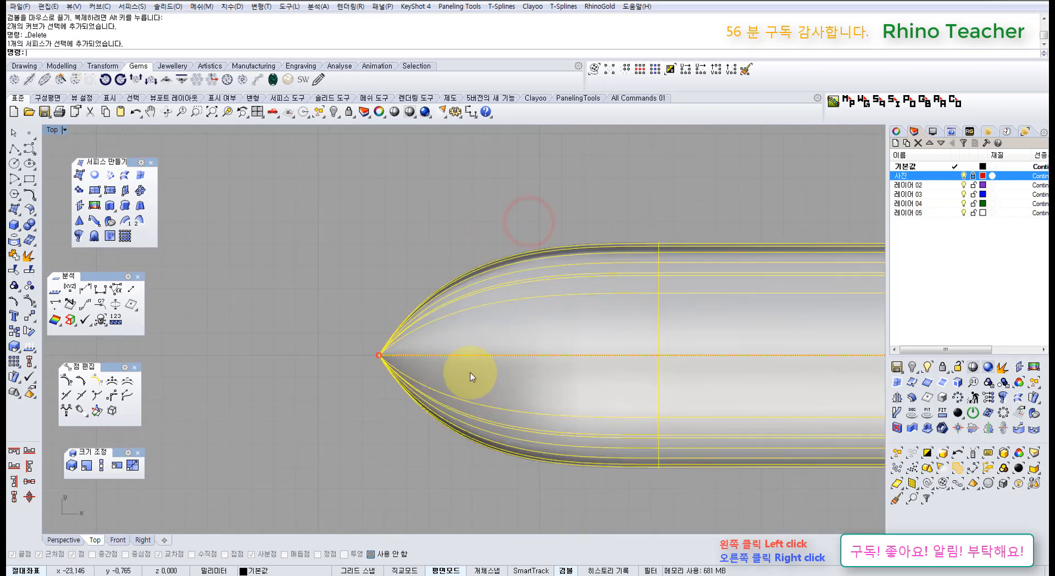
{"action": "key", "text": "F10"}
{"action": "right_click_drag", "start_coordinate": [423, 353], "coordinate": [491, 300]}
{"action": "left_click_drag", "start_coordinate": [496, 152], "coordinate": [537, 459]}
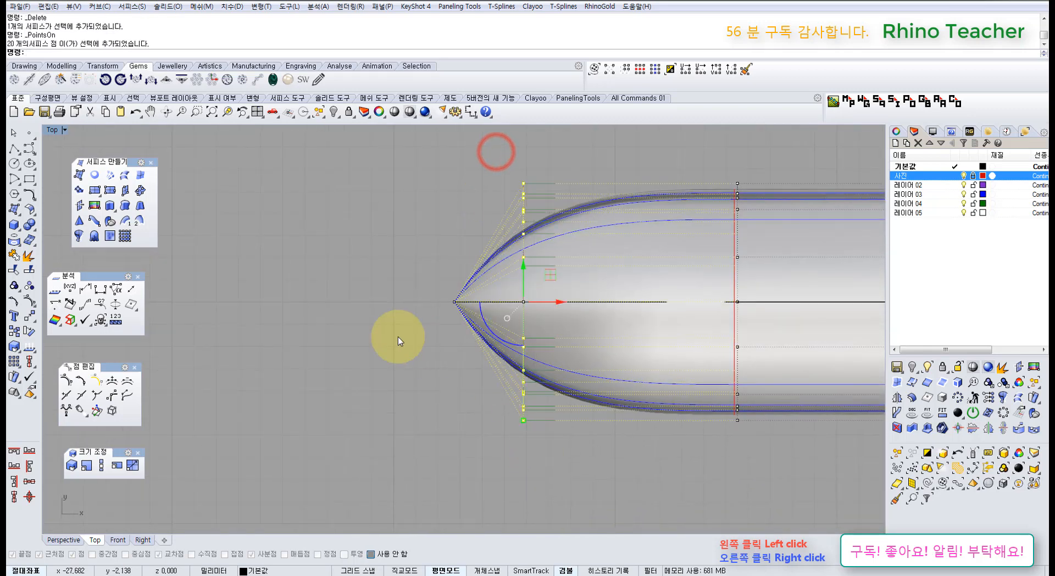
Align the selected points with the tip in X only using Set XYZ Coordinates, with only the Point object snap active
{"action": "left_click", "coordinate": [33, 316]}
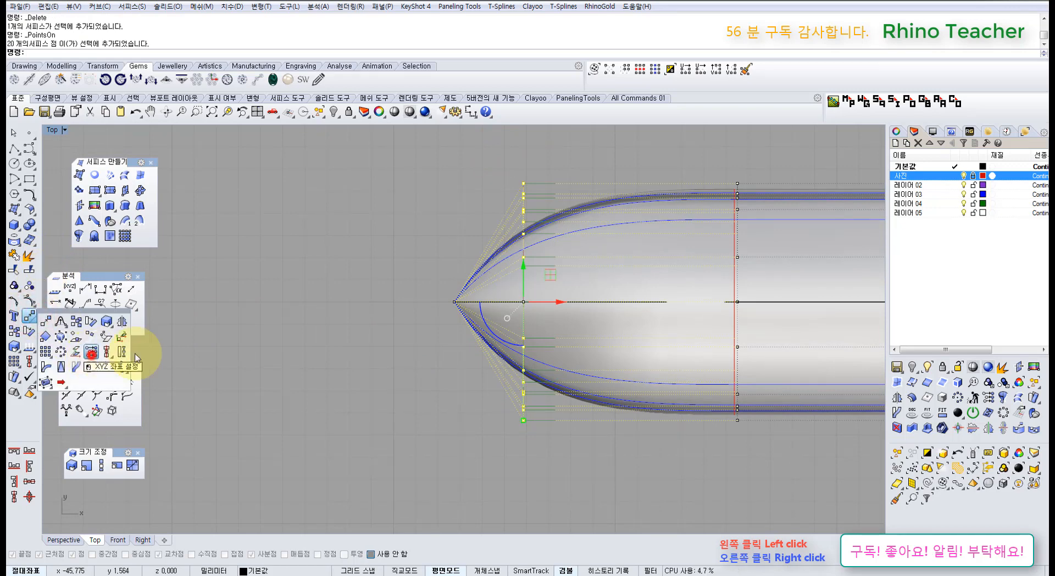
{"action": "left_click", "coordinate": [91, 352]}
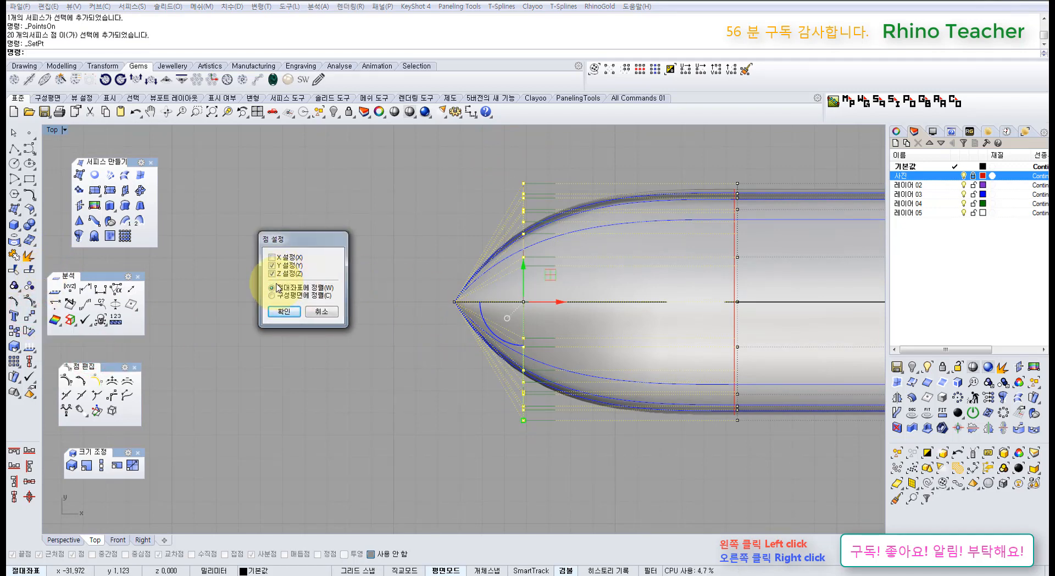
{"action": "left_click", "coordinate": [287, 309]}
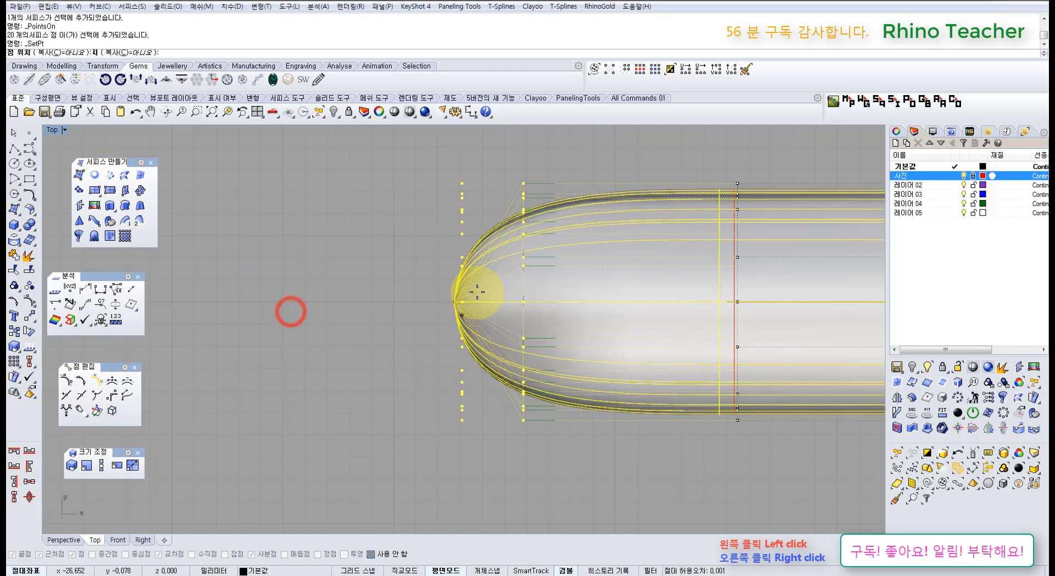
{"action": "left_click", "coordinate": [439, 308]}
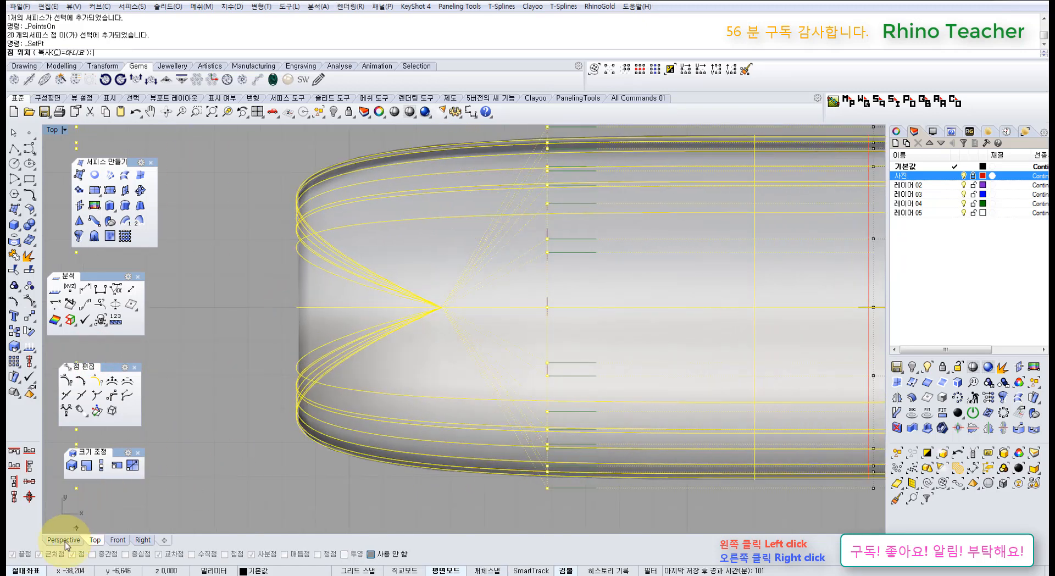
{"action": "right_click", "coordinate": [72, 553]}
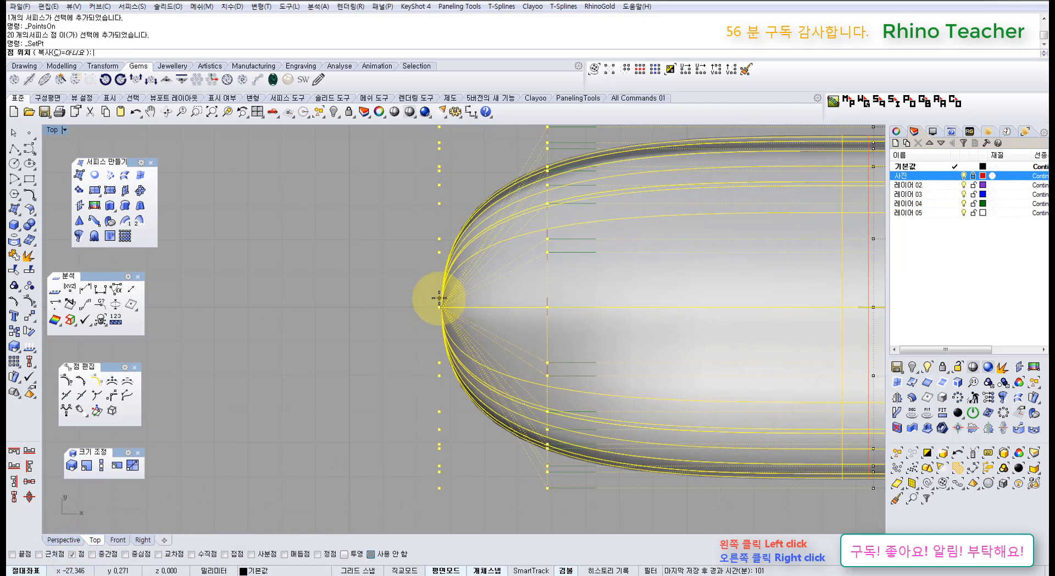
{"action": "left_click", "coordinate": [441, 308]}
In the maximized Perspective view, scale the aligned column of points inward around the left tip
{"action": "scroll", "coordinate": [443, 314], "scroll_direction": "down", "scroll_amount": 8}
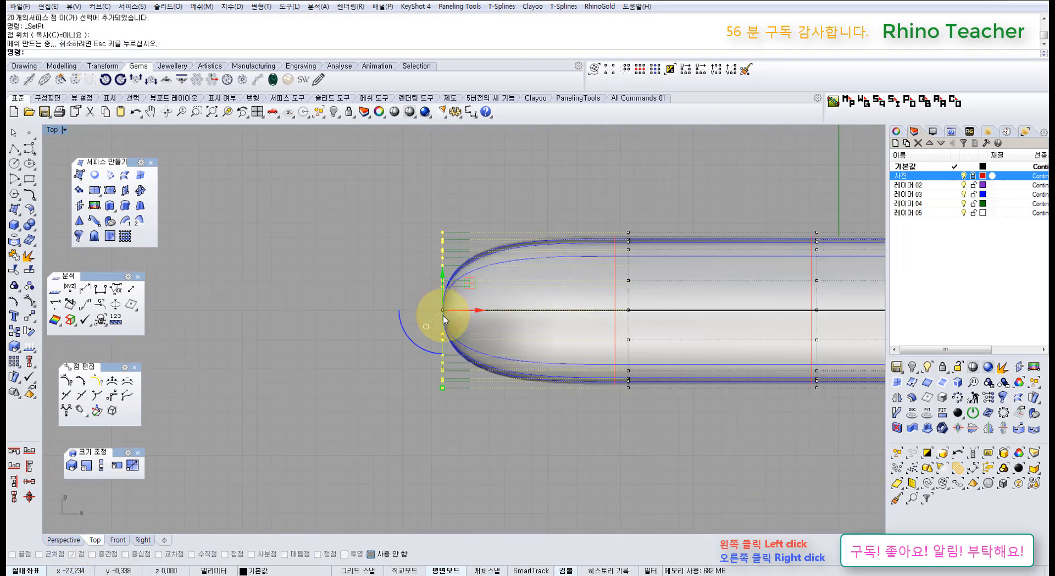
{"action": "scroll", "coordinate": [592, 326], "scroll_direction": "down", "scroll_amount": 8}
{"action": "right_click_drag", "start_coordinate": [669, 318], "coordinate": [427, 328]}
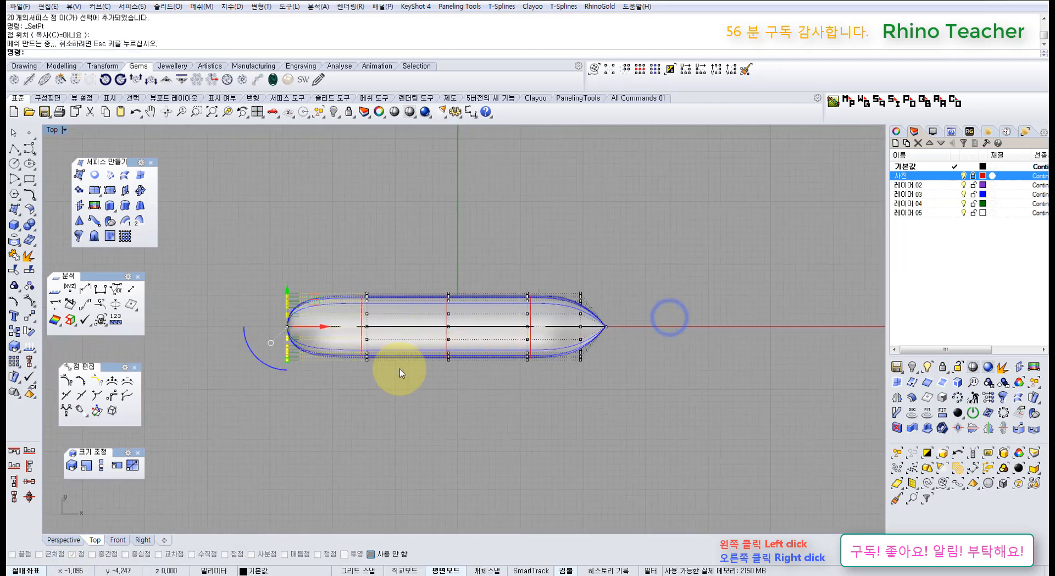
{"action": "key", "text": "ctrl+F4"}
{"action": "right_click_drag", "start_coordinate": [302, 401], "coordinate": [483, 365]}
{"action": "scroll", "coordinate": [482, 364], "scroll_direction": "down", "scroll_amount": 8}
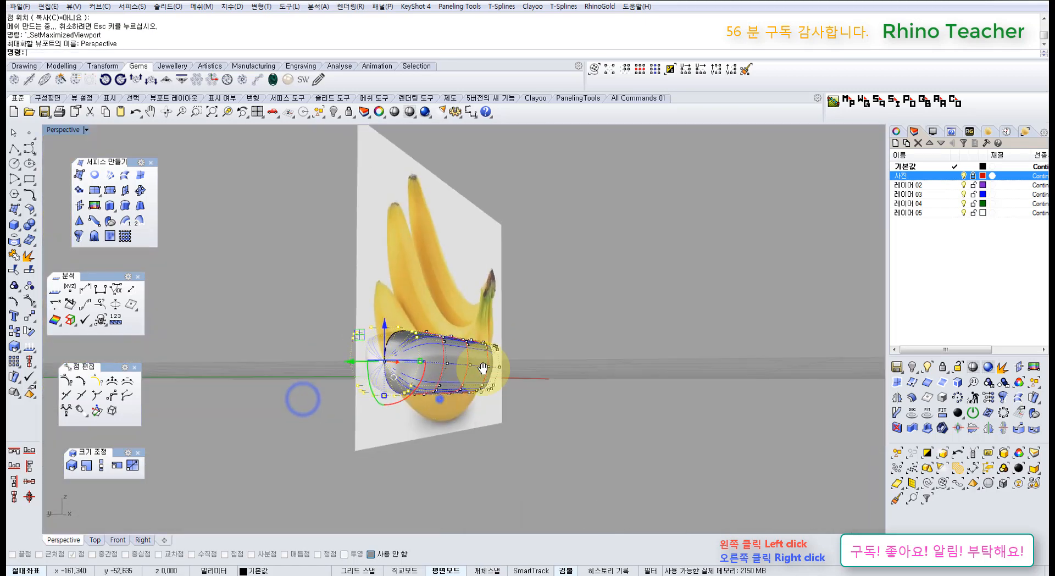
{"action": "right_click_drag", "start_coordinate": [440, 399], "coordinate": [460, 374]}
{"action": "right_click_drag", "start_coordinate": [444, 342], "coordinate": [461, 355]}
{"action": "left_click_drag", "start_coordinate": [557, 383], "coordinate": [488, 387]}
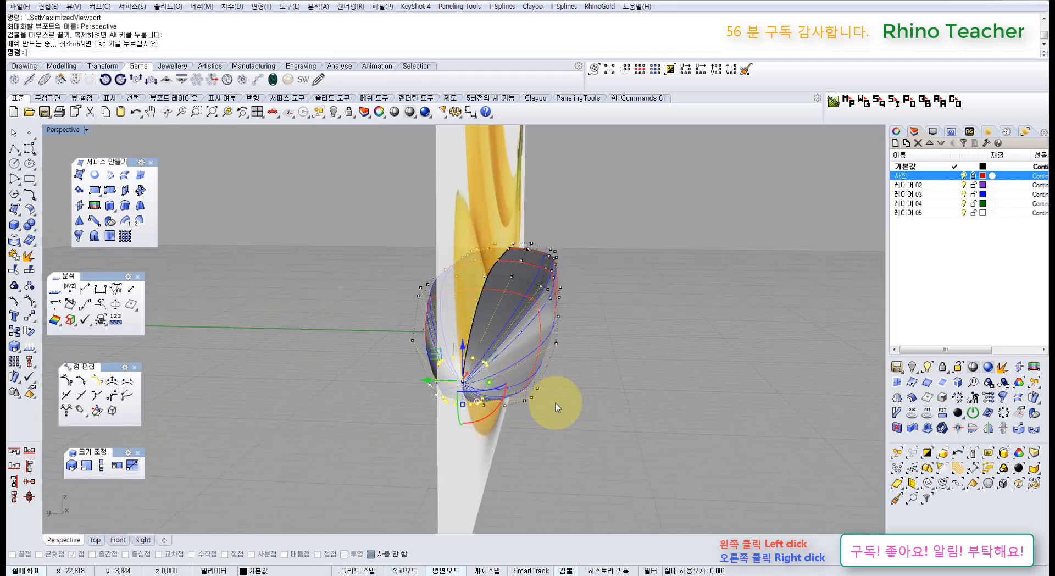
Select the column of control points beside the opposite pointed end and align it with that tip in X only, picking in the Top view
{"action": "right_click_drag", "start_coordinate": [546, 399], "coordinate": [373, 407]}
{"action": "left_click_drag", "start_coordinate": [617, 218], "coordinate": [670, 447]}
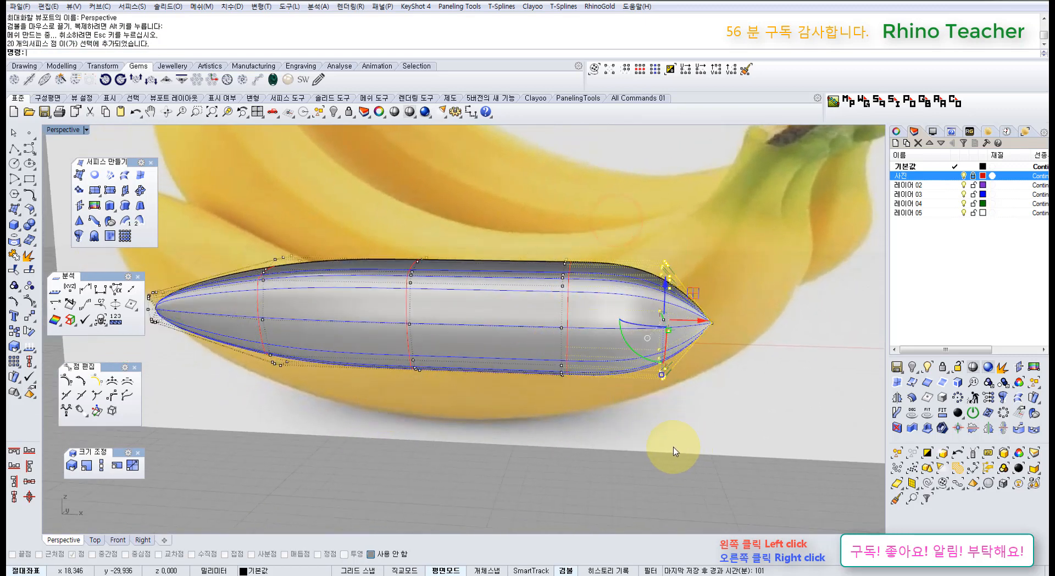
{"action": "key", "text": "ctrl+F1"}
{"action": "scroll", "coordinate": [625, 328], "scroll_direction": "up", "scroll_amount": 9}
{"action": "right_click_drag", "start_coordinate": [643, 347], "coordinate": [516, 365]}
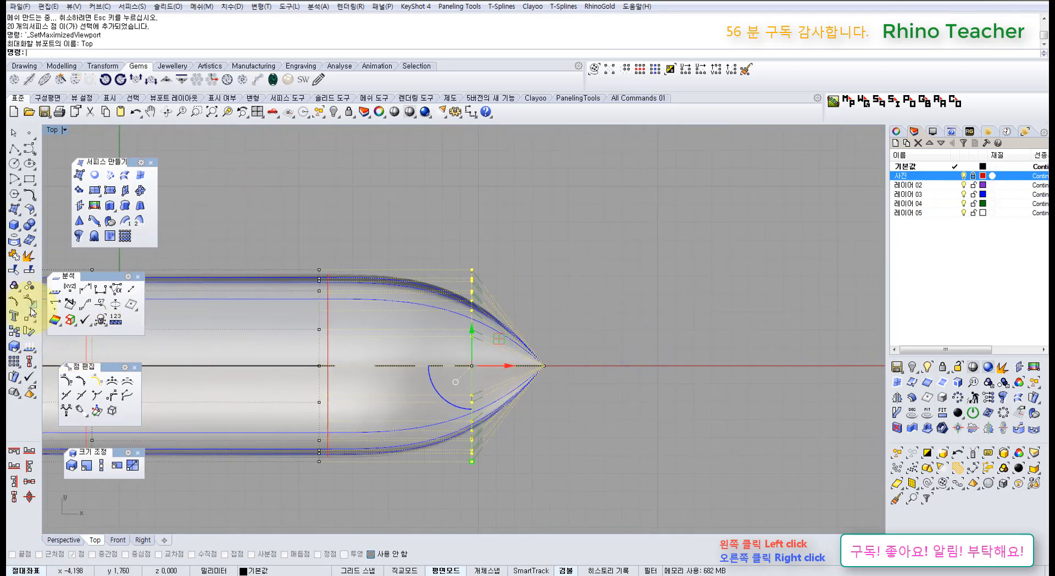
{"action": "left_click", "coordinate": [30, 313]}
{"action": "left_click", "coordinate": [94, 352]}
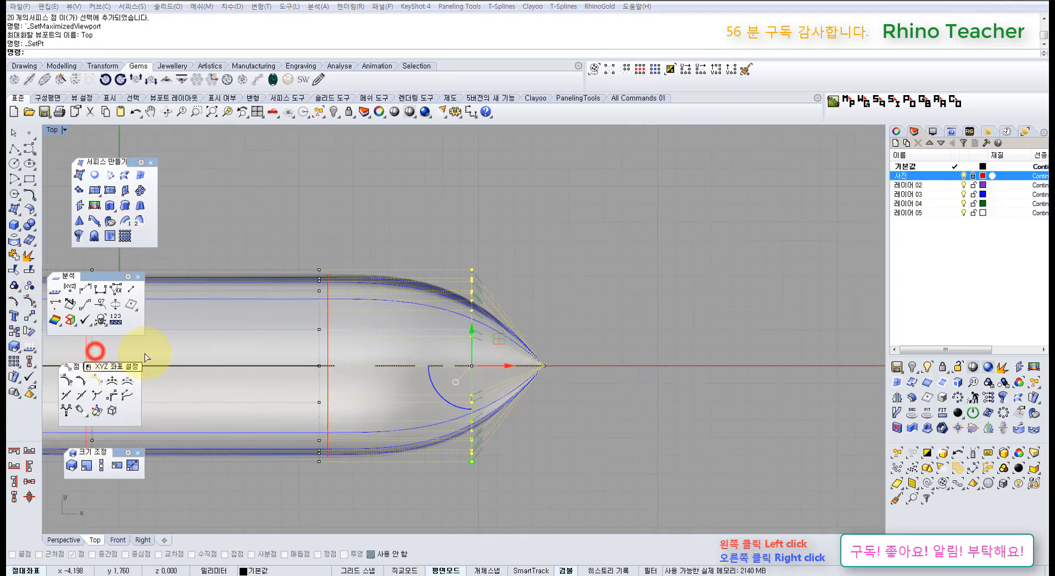
{"action": "left_click", "coordinate": [284, 309]}
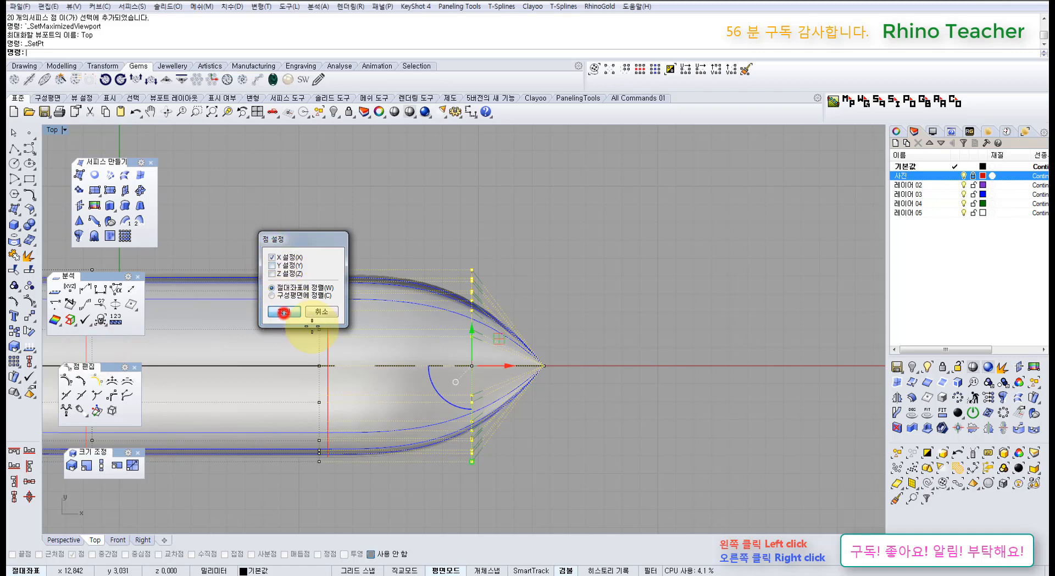
{"action": "scroll", "coordinate": [547, 362], "scroll_direction": "up", "scroll_amount": 3}
{"action": "left_click", "coordinate": [546, 359]}
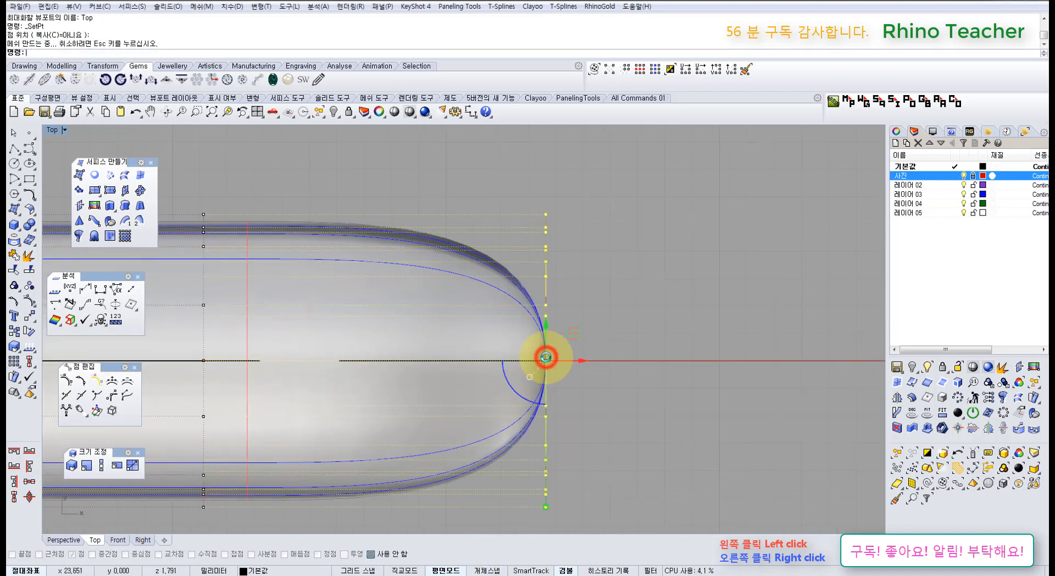
In the Perspective view, scale the newly aligned column of points inward around the right tip
{"action": "key", "text": "ctrl+F4"}
{"action": "right_click_drag", "start_coordinate": [536, 369], "coordinate": [427, 412]}
{"action": "left_click_drag", "start_coordinate": [406, 412], "coordinate": [450, 411]}
In the Front view, select all points at the right tip, rotate them and move them up to the base of the photographed banana's stem
{"action": "key", "text": "ctrl+F2"}
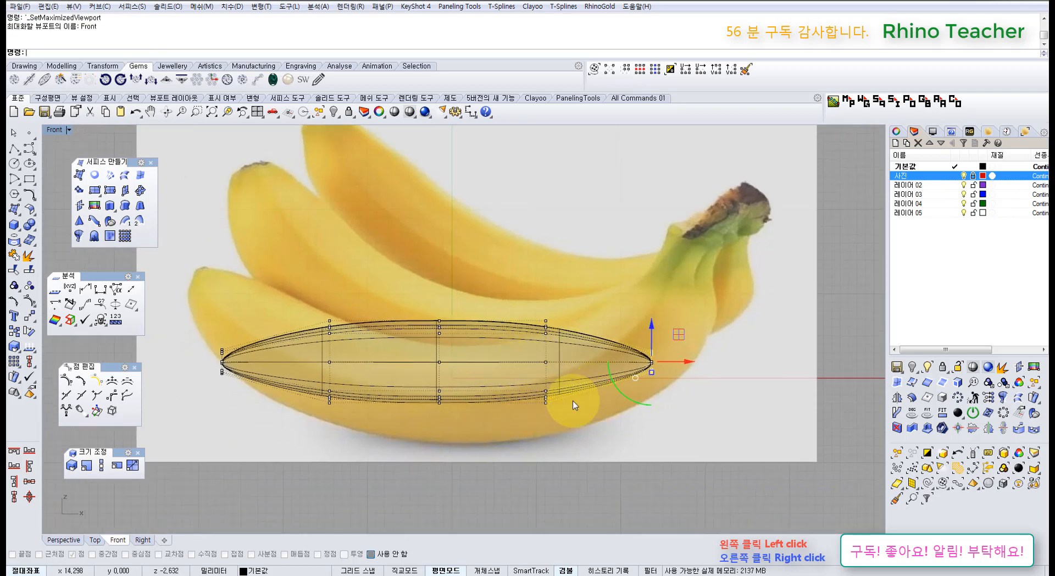
{"action": "left_click_drag", "start_coordinate": [632, 259], "coordinate": [715, 429]}
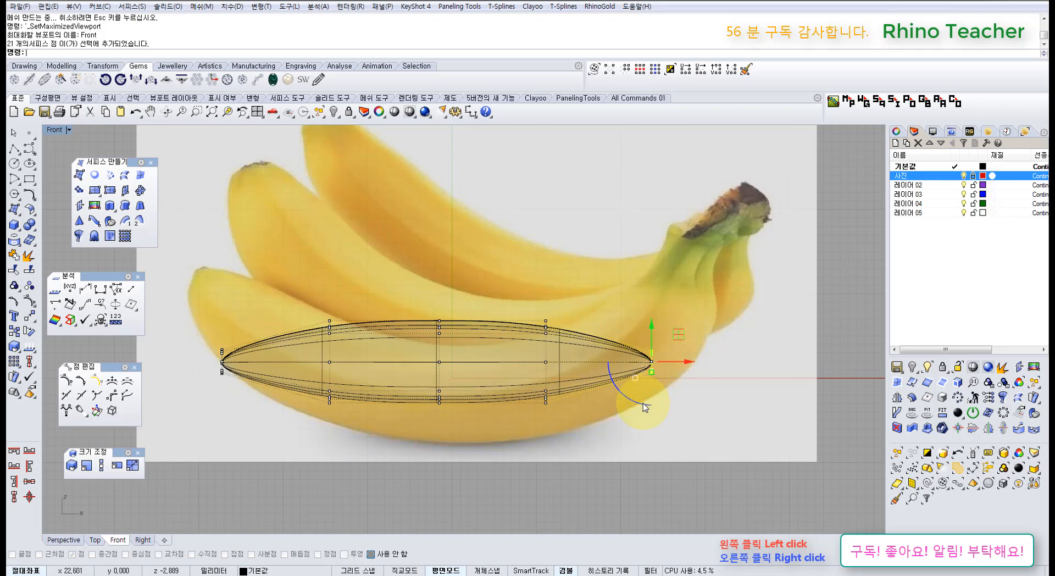
{"action": "left_click_drag", "start_coordinate": [643, 404], "coordinate": [676, 414]}
{"action": "left_click_drag", "start_coordinate": [654, 328], "coordinate": [684, 211]}
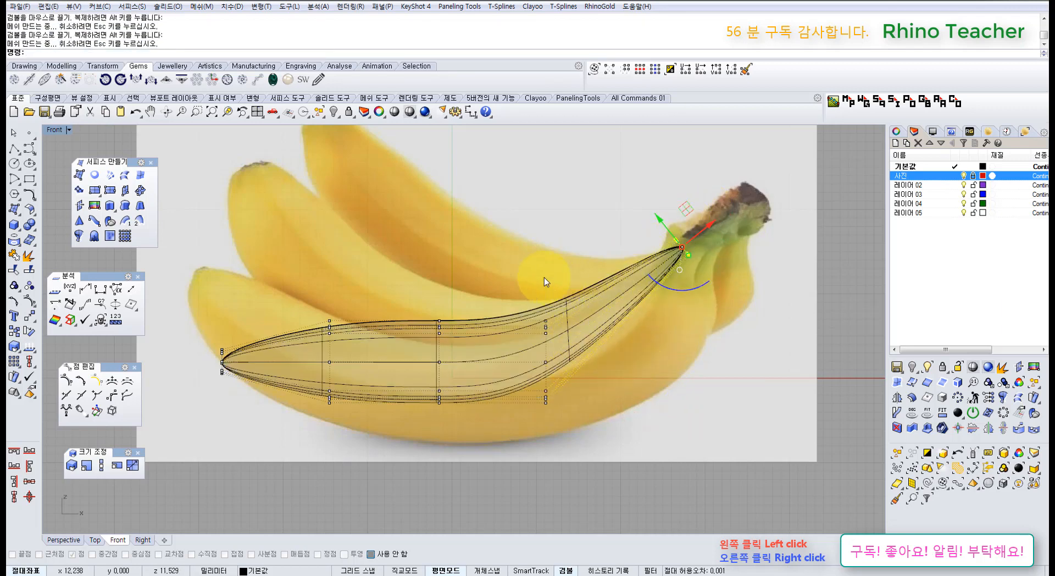
Rotate and shift the point column next to the stem end to follow the banana's bend, and move the middle column downward
{"action": "left_click_drag", "start_coordinate": [513, 282], "coordinate": [581, 431]}
{"action": "left_click_drag", "start_coordinate": [525, 402], "coordinate": [550, 413]}
{"action": "left_click_drag", "start_coordinate": [565, 328], "coordinate": [584, 347]}
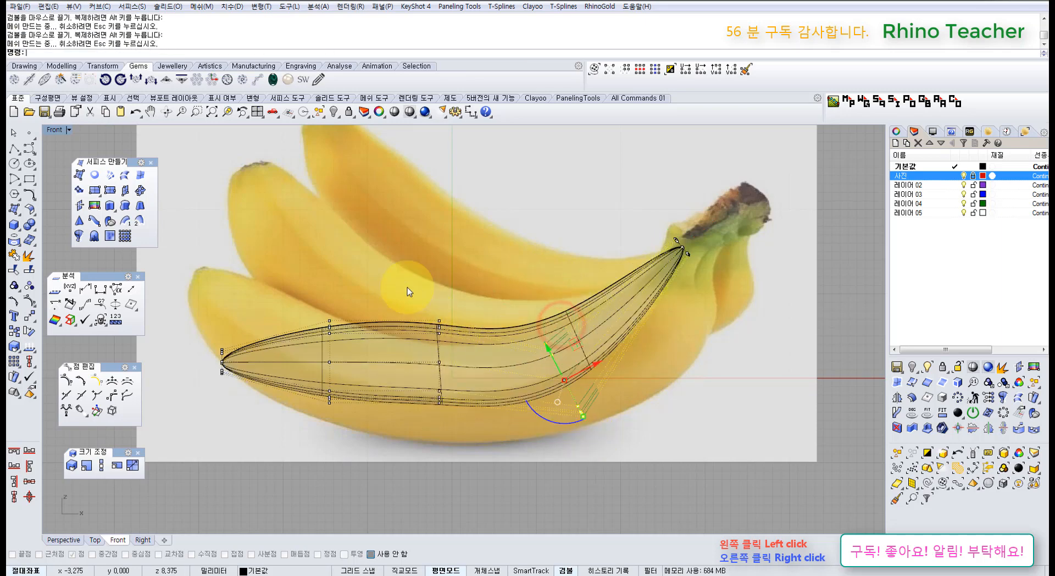
{"action": "left_click_drag", "start_coordinate": [401, 285], "coordinate": [465, 441]}
{"action": "left_click_drag", "start_coordinate": [467, 335], "coordinate": [469, 361]}
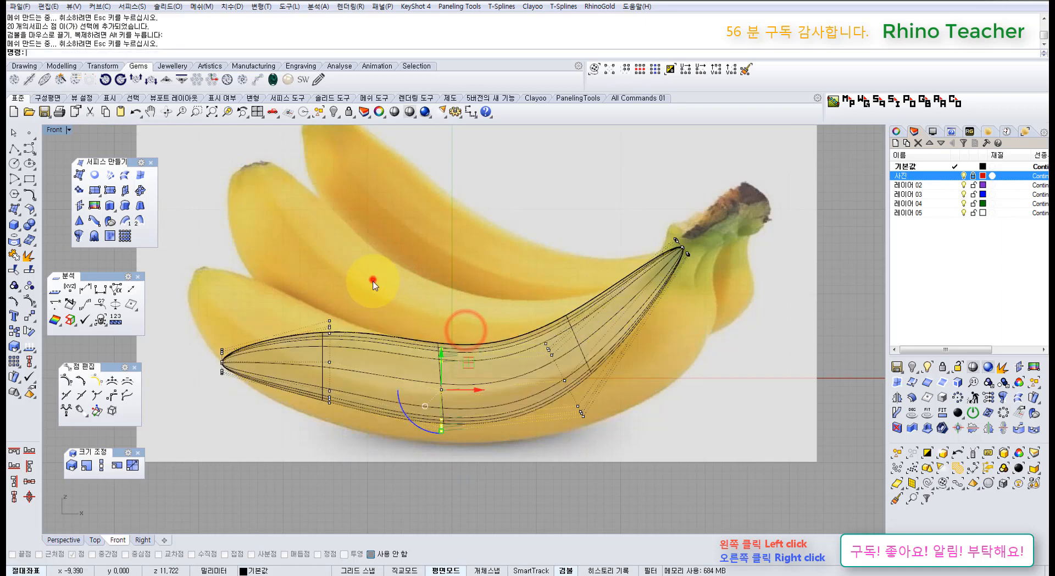
Adjust the point columns at the left end, including the tip, so the surface continues the photographed banana's curve
{"action": "left_click", "coordinate": [373, 279]}
{"action": "left_click_drag", "start_coordinate": [185, 304], "coordinate": [193, 393]}
{"action": "left_click_drag", "start_coordinate": [257, 349], "coordinate": [304, 406]}
{"action": "left_click", "coordinate": [370, 278]}
Maximize the Perspective view, deselect the points and turn off the surface's control points
{"action": "key", "text": "ctrl+F4"}
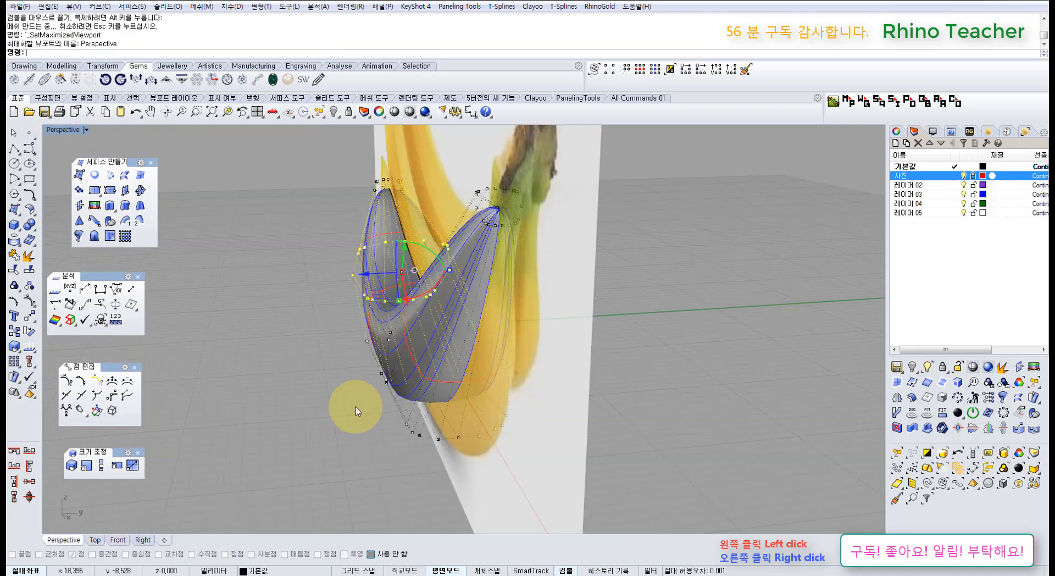
{"action": "key", "text": "Escape"}
{"action": "key", "text": "Escape"}
Examine the bent banana surface and its tips from several sides against the reference photo
{"action": "right_click_drag", "start_coordinate": [410, 296], "coordinate": [436, 316]}
{"action": "scroll", "coordinate": [436, 316], "scroll_direction": "up", "scroll_amount": 8}
{"action": "scroll", "coordinate": [437, 320], "scroll_direction": "down", "scroll_amount": 6}
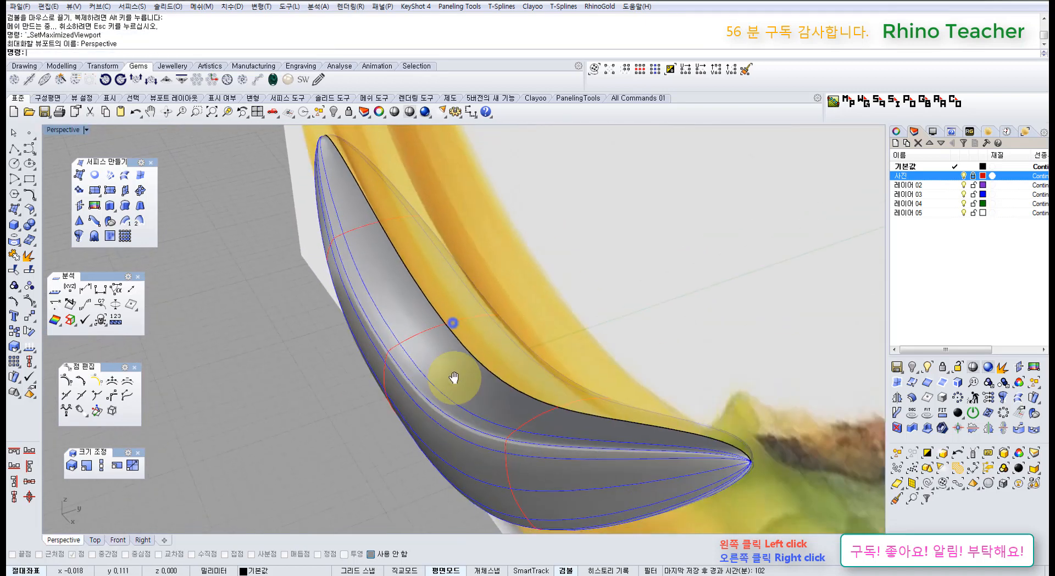
{"action": "right_click_drag", "start_coordinate": [426, 376], "coordinate": [506, 377]}
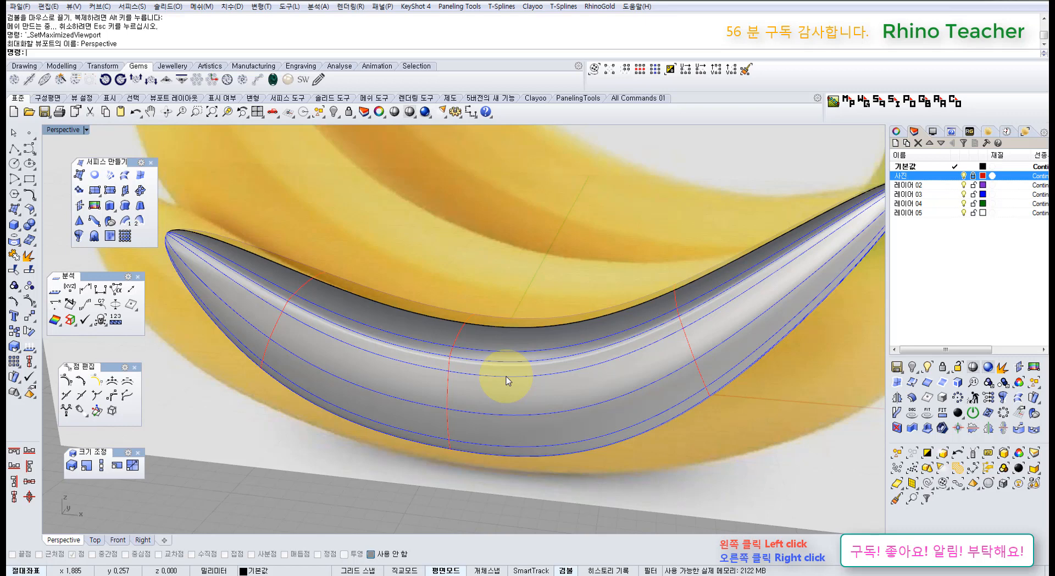
{"action": "right_click_drag", "start_coordinate": [500, 371], "coordinate": [373, 361]}
{"action": "scroll", "coordinate": [378, 353], "scroll_direction": "up", "scroll_amount": 5}
{"action": "right_click_drag", "start_coordinate": [379, 432], "coordinate": [458, 421]}
{"action": "scroll", "coordinate": [451, 417], "scroll_direction": "down", "scroll_amount": 6}
{"action": "right_click_drag", "start_coordinate": [374, 353], "coordinate": [369, 431]}
{"action": "scroll", "coordinate": [526, 376], "scroll_direction": "down", "scroll_amount": 6}
{"action": "scroll", "coordinate": [369, 431], "scroll_direction": "up", "scroll_amount": 3}
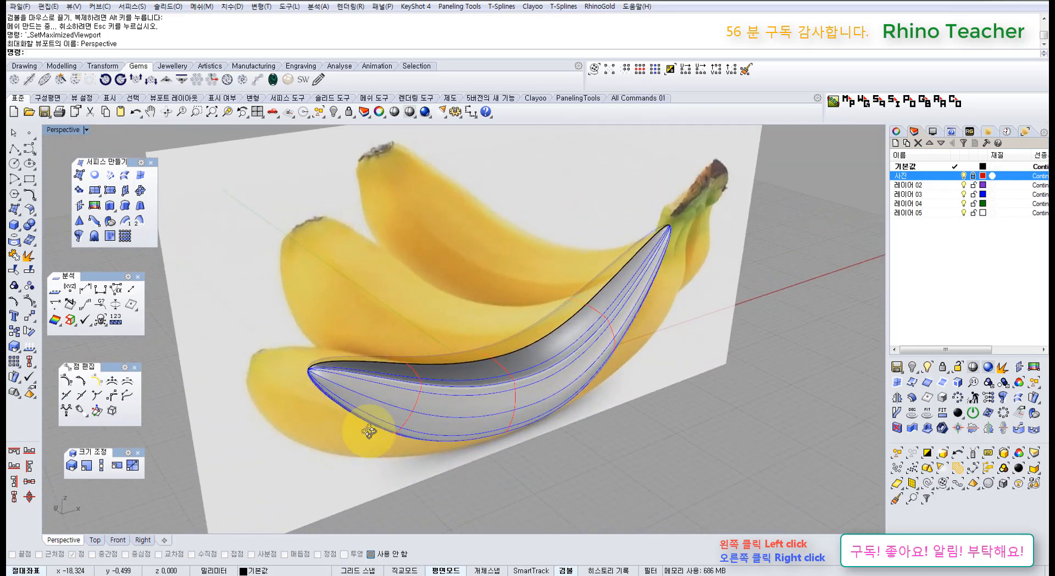